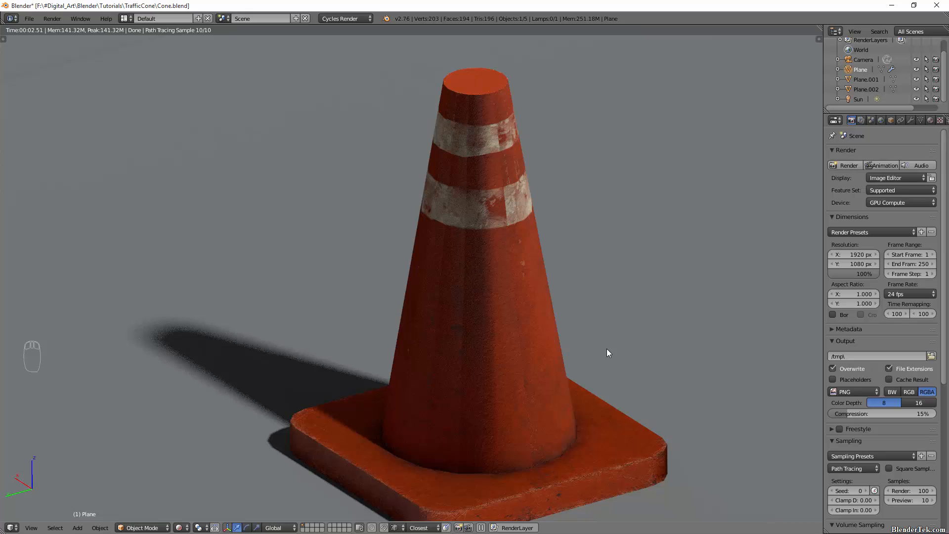
Step: Examine the finished traffic cone render from several sides
mouse_move(615, 359)
middle_down()
mouse_move(635, 357)
mouse_move(458, 357)
mouse_move(520, 357)
middle_up()
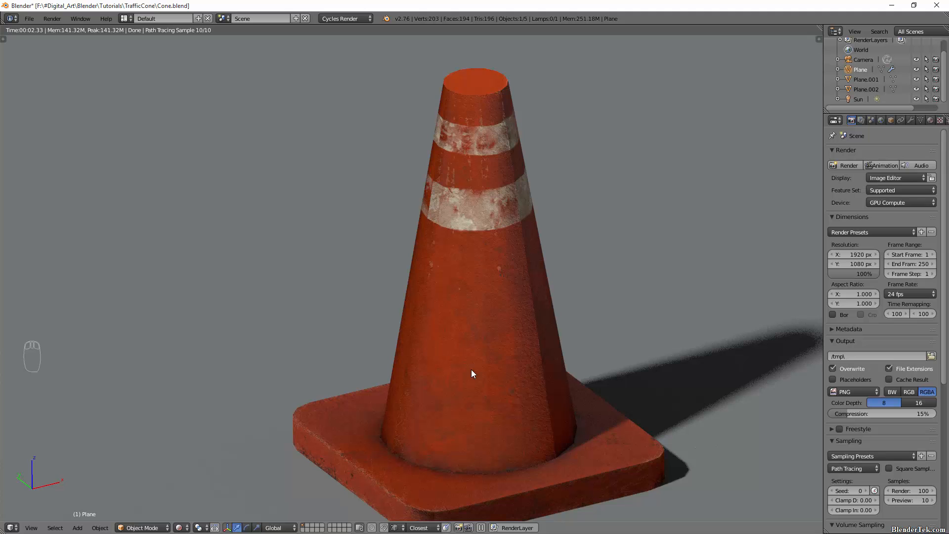
middle_drag(472, 374, 435, 468)
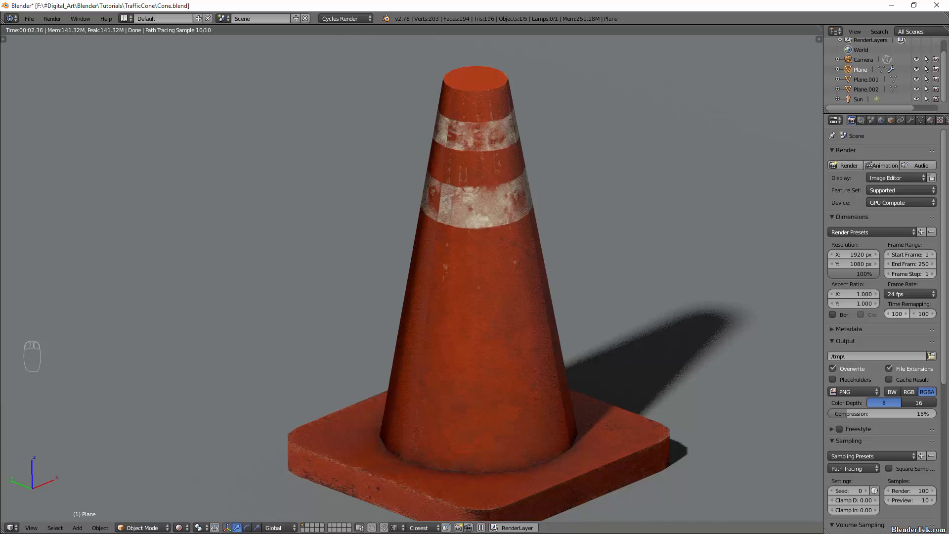
middle_drag(547, 344, 704, 328)
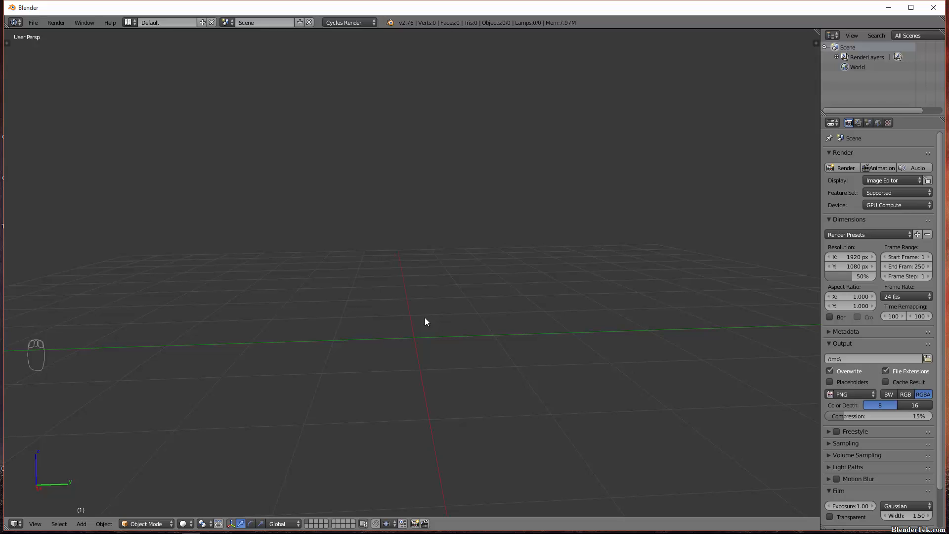
Step: In a maximized empty scene, switch to an orthographic view and snap the 3D cursor to the center
key(super+Up)
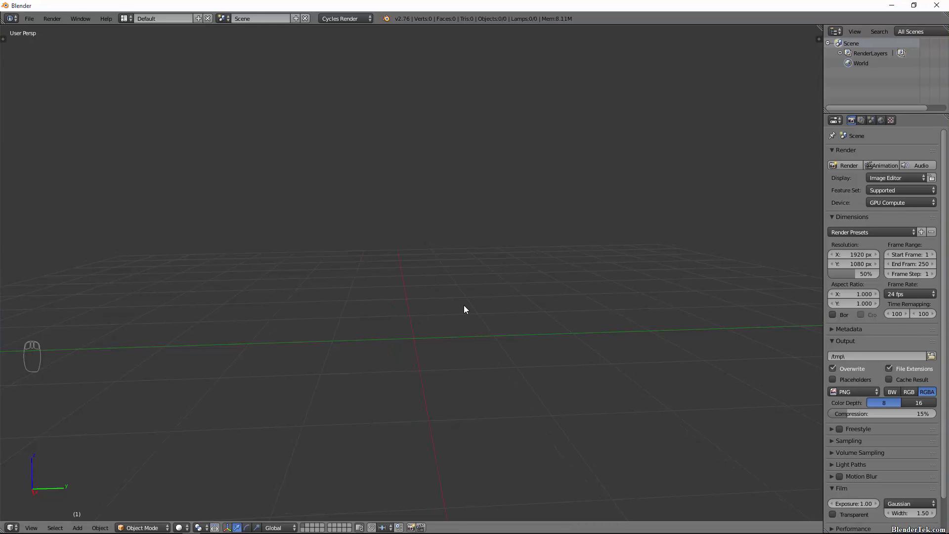
key(KP_5)
middle_drag(464, 306, 482, 322)
key(shift+s)
click(483, 322)
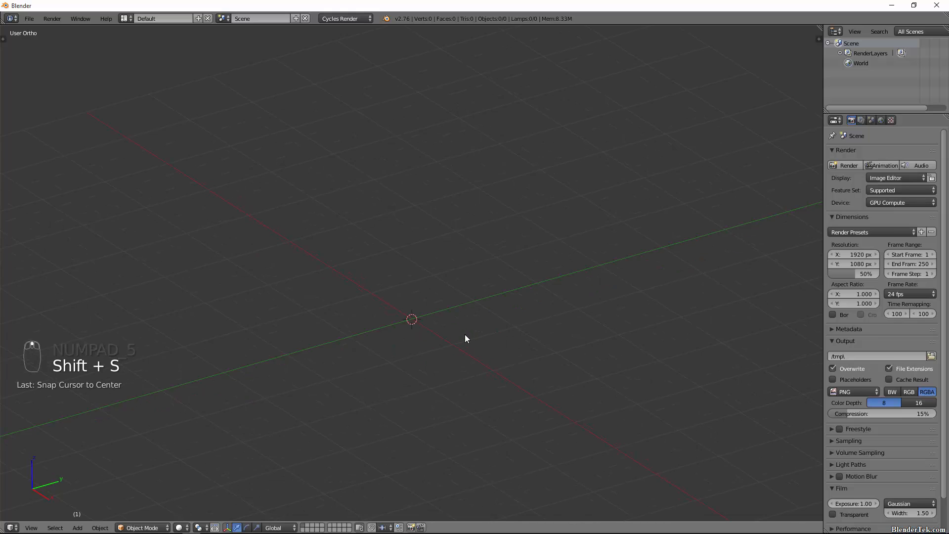
Step: Add a mesh plane at the scene's center
key(shift+a)
mouse_move(464, 334)
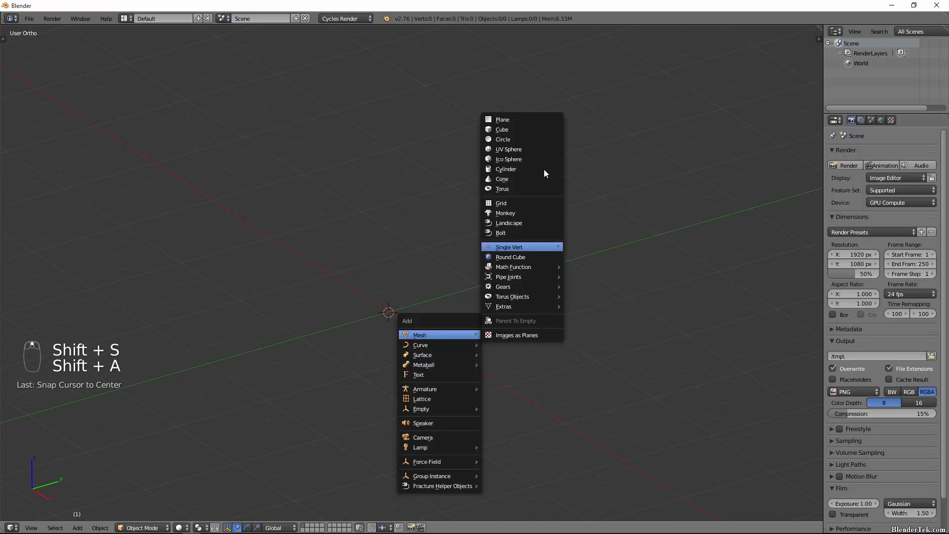
click(527, 120)
middle_drag(416, 343, 401, 326)
scroll(423, 348, up, 2)
scroll(422, 333, down, 1)
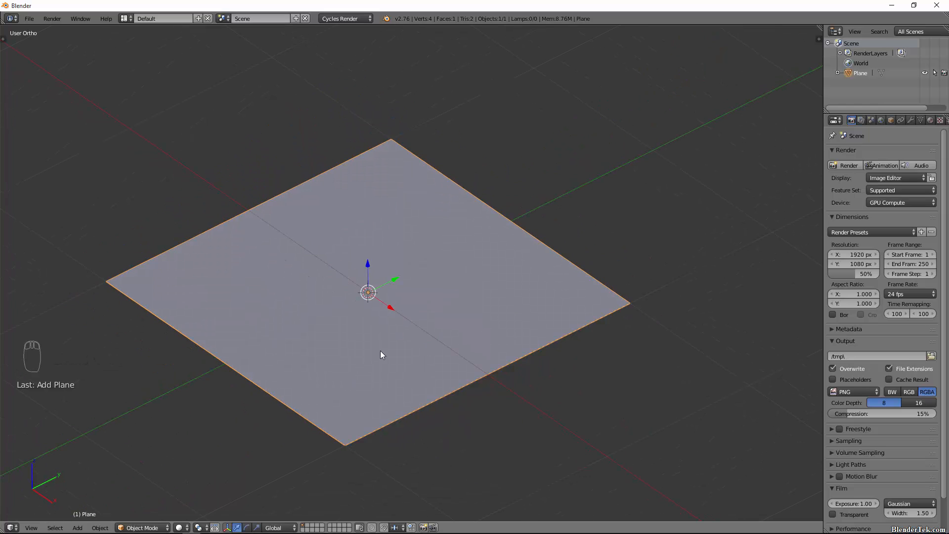
Step: Enter Edit Mode and delete only the plane's face, keeping its four border edges
key(x)
key(Tab)
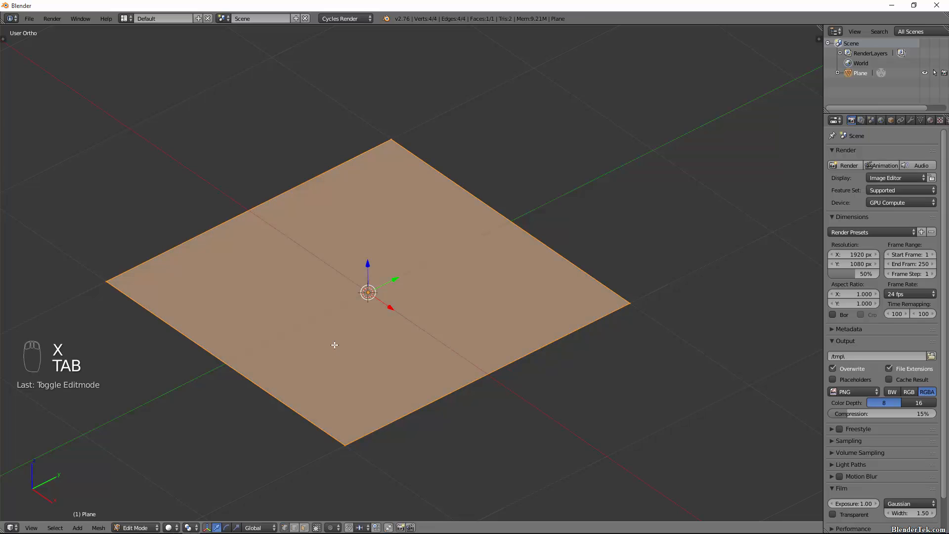
key(x)
click(377, 356)
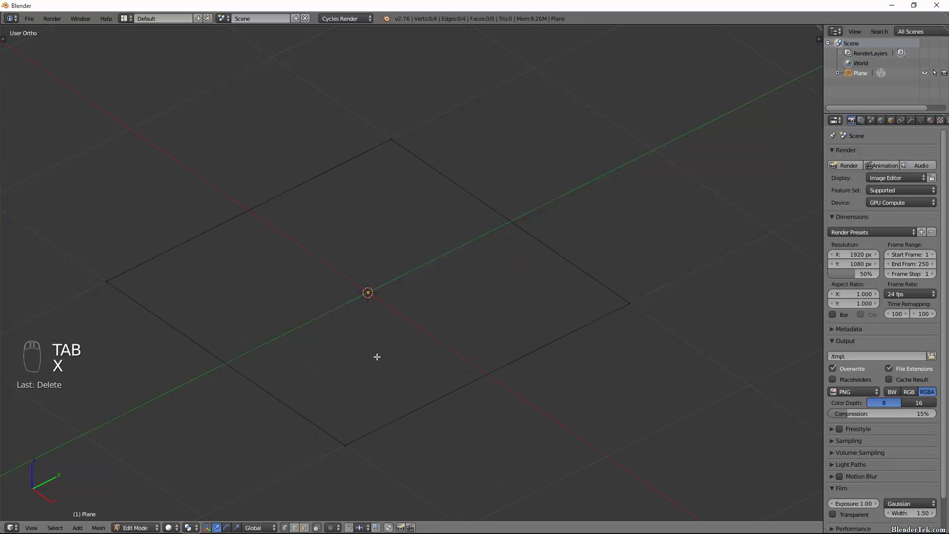
Step: Extrude the whole square outline in place and scale the new loop inward to 0.66
key(a)
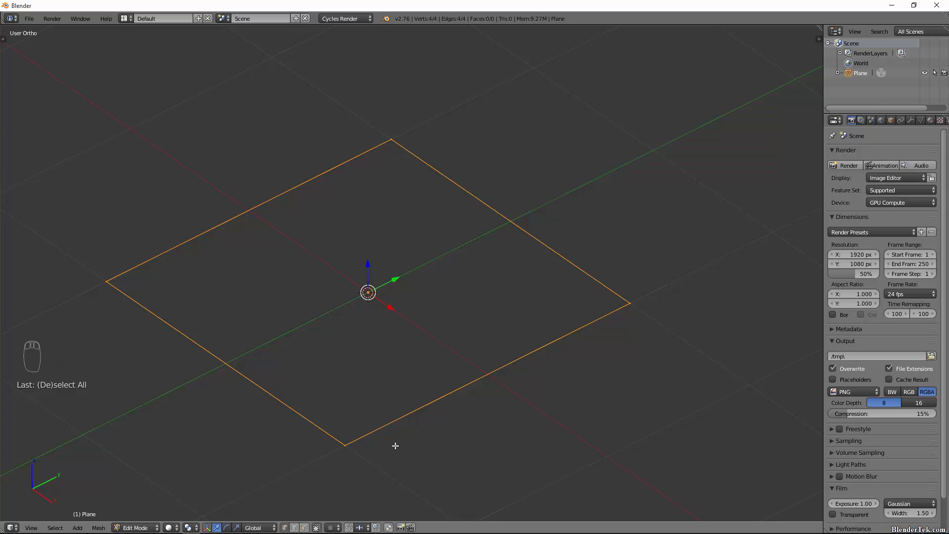
key(e)
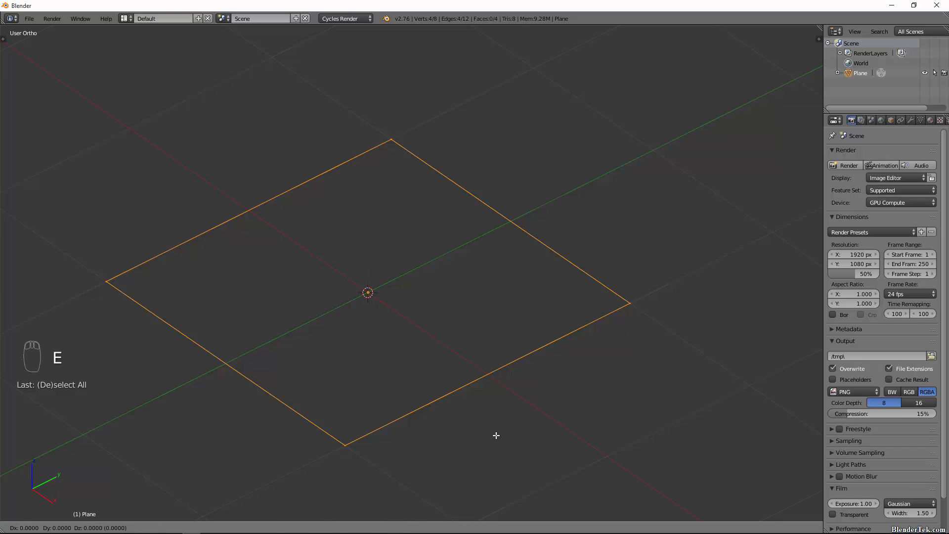
click(496, 435)
key(s)
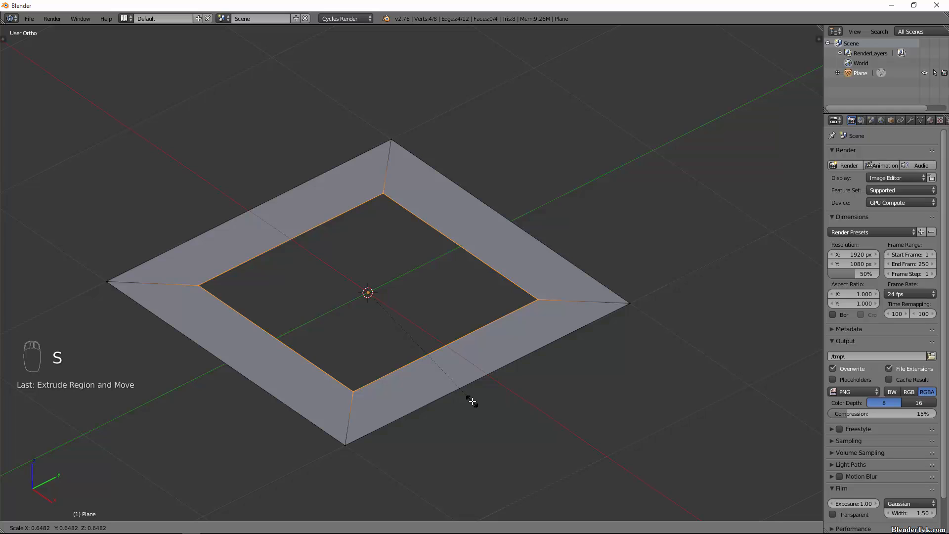
text(0.66)
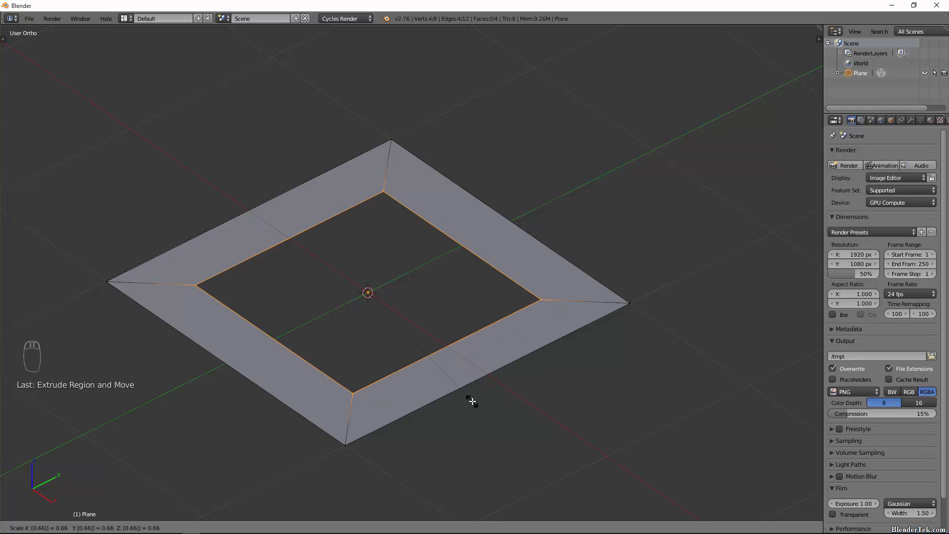
key(Return)
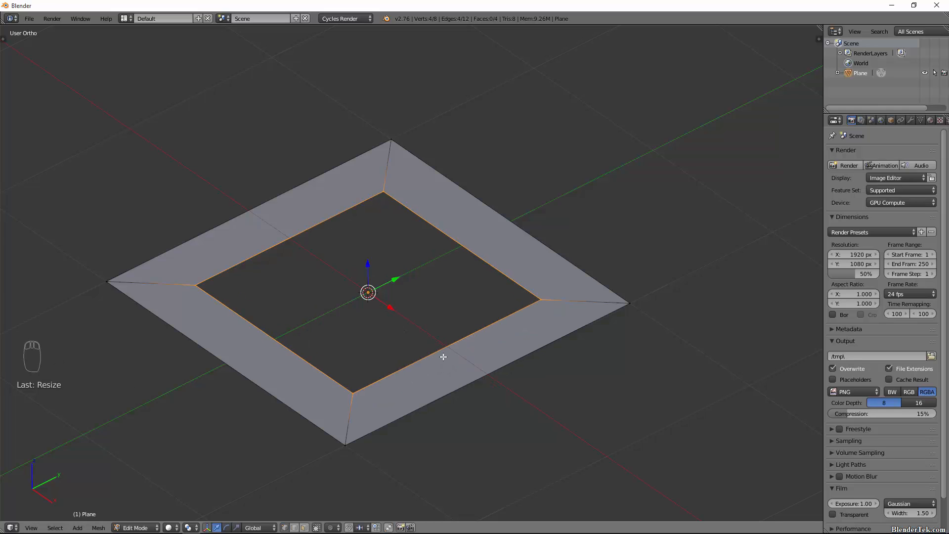
Step: Subdivide the inner edge loop twice
key(w)
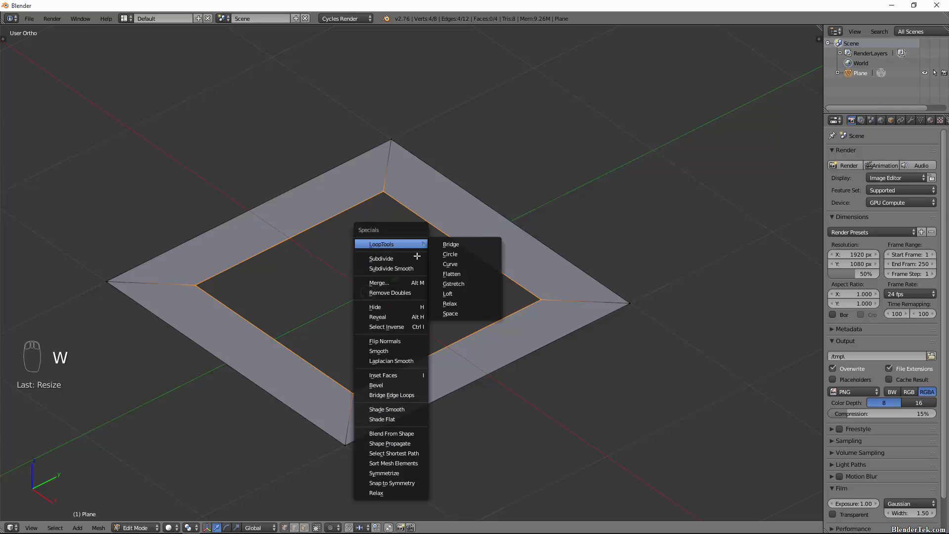
click(413, 258)
key(w)
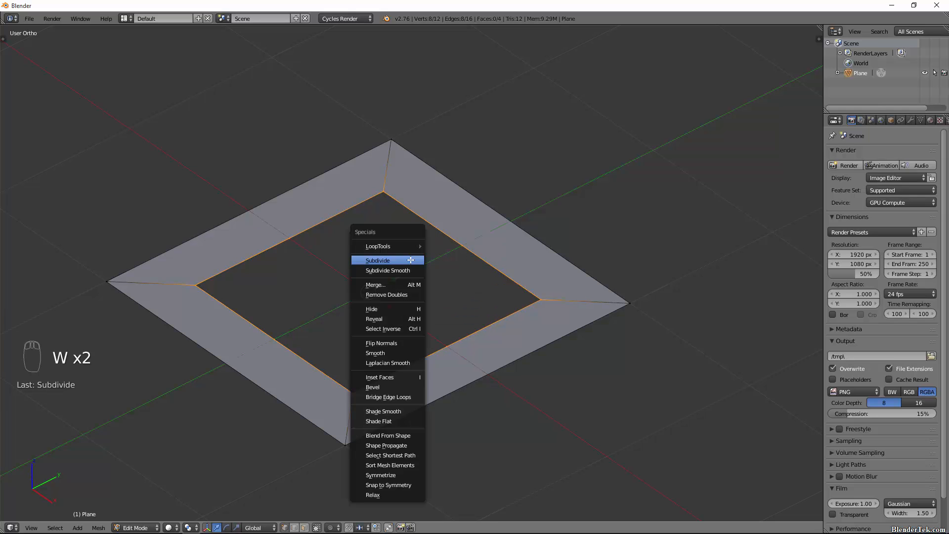
click(410, 260)
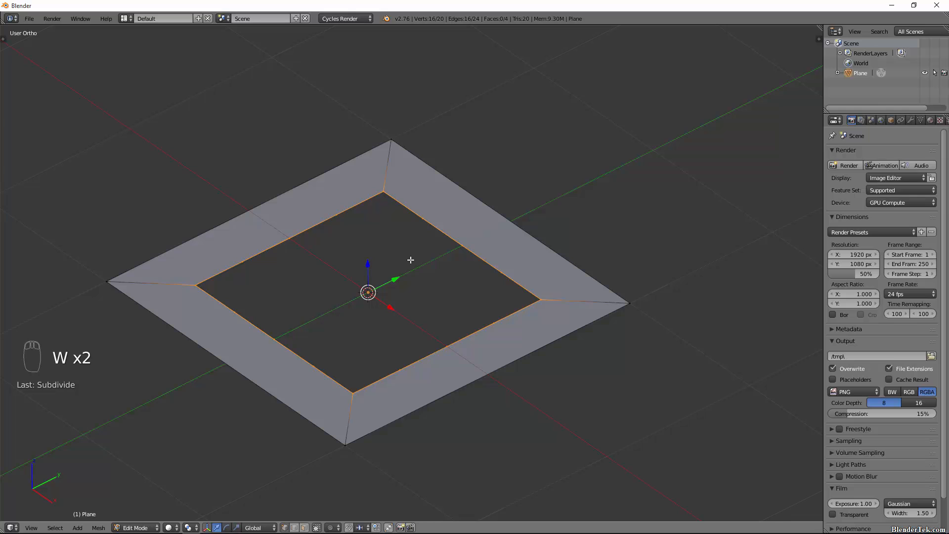
Step: Shape the subdivided inner loop into a circle with LoopTools Circle
key(w)
mouse_move(412, 246)
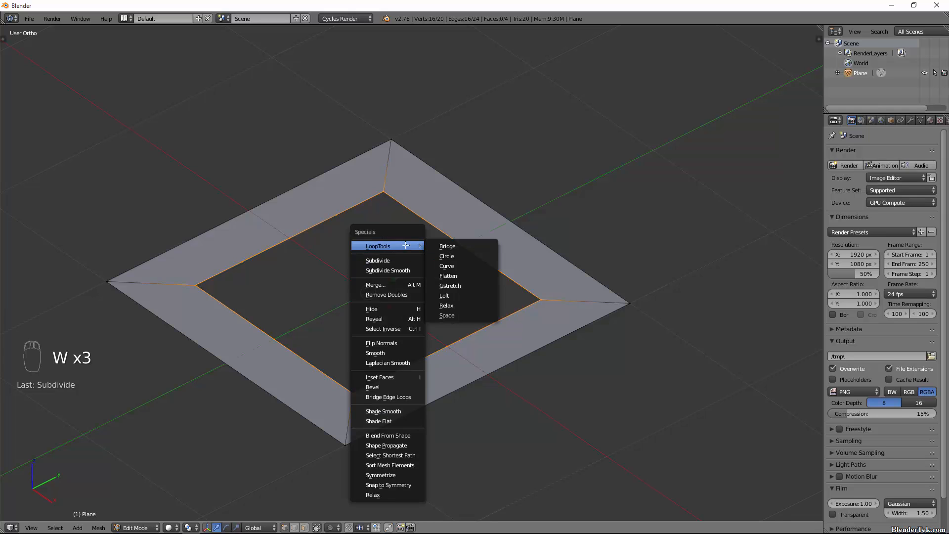
click(478, 255)
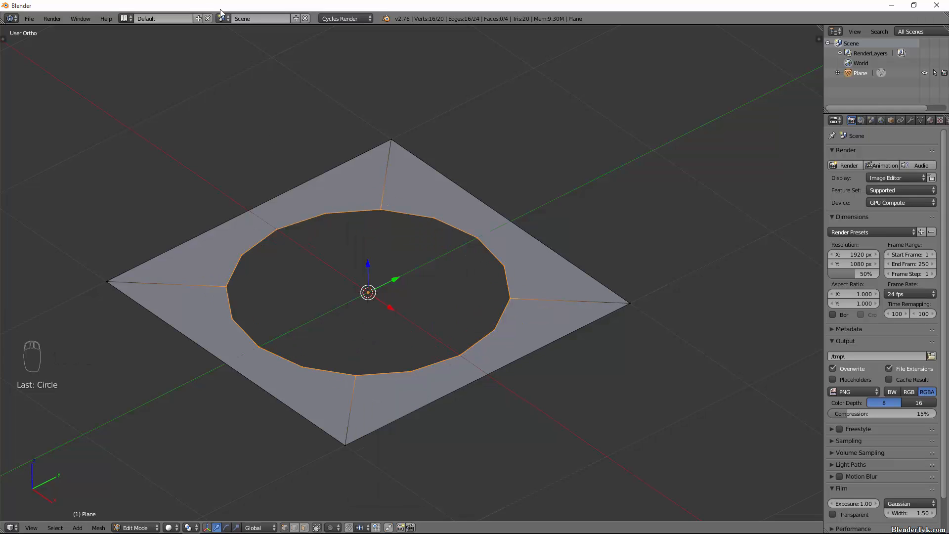
Step: Search the add-ons in User Preferences for "loop" to check that LoopTools is enabled
click(29, 18)
click(60, 129)
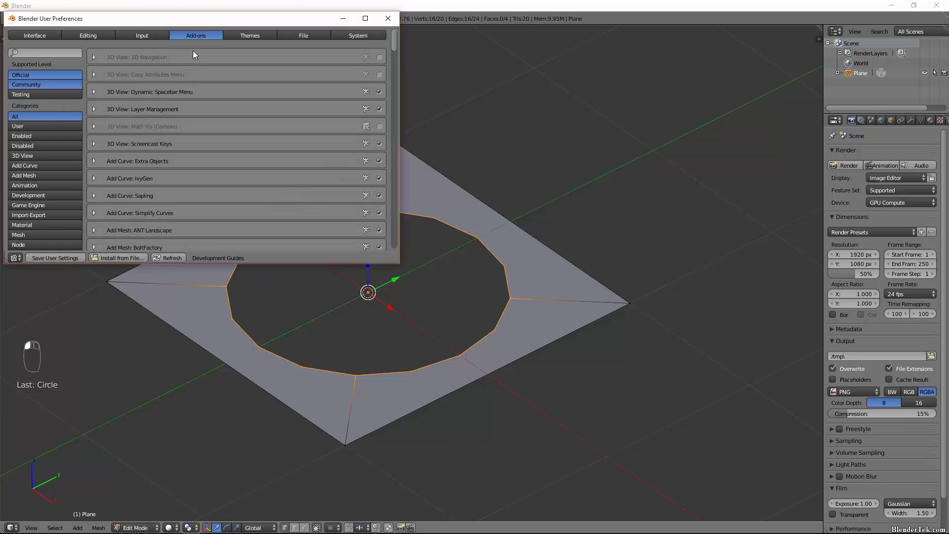
text(loop)
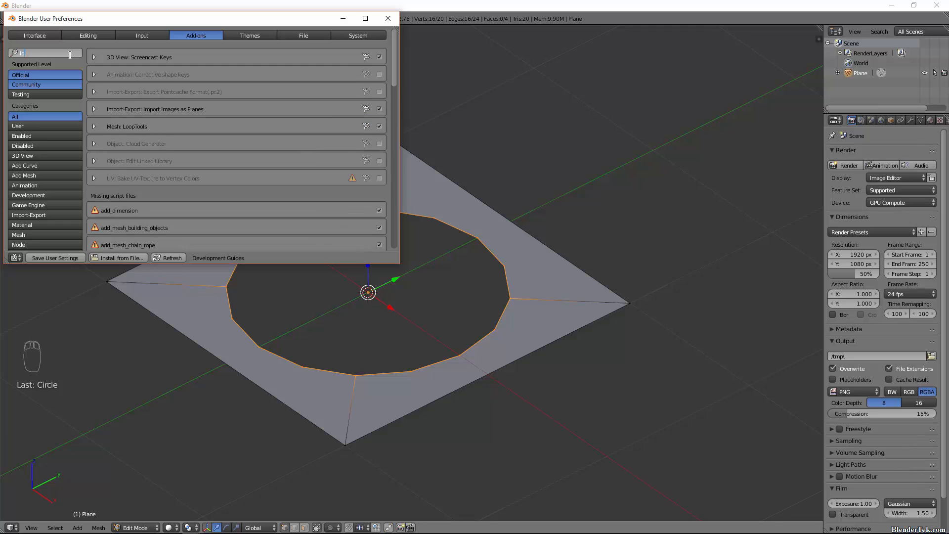
click(388, 18)
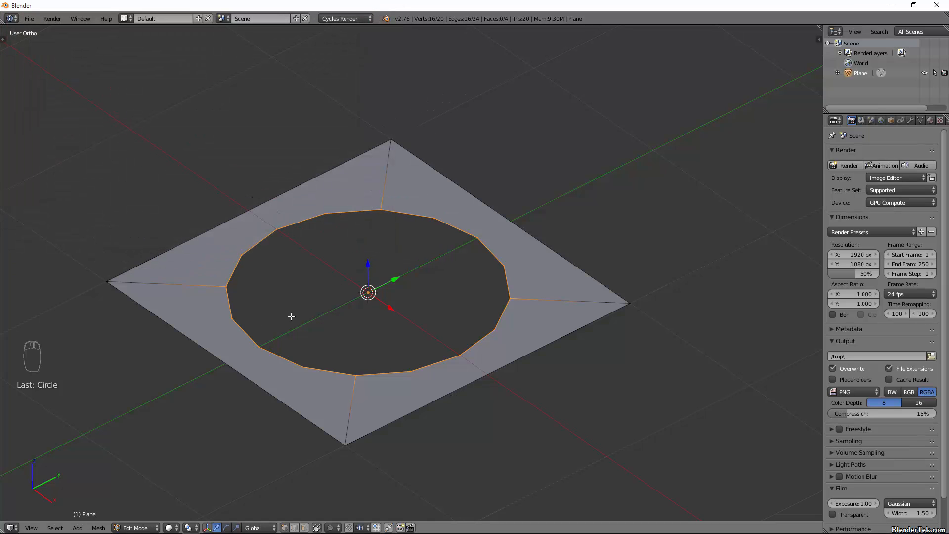
Step: Delete the plane's four outer border edges with Only Edges & Faces, keeping the corner spokes and the circle
middle_drag(292, 316, 341, 328)
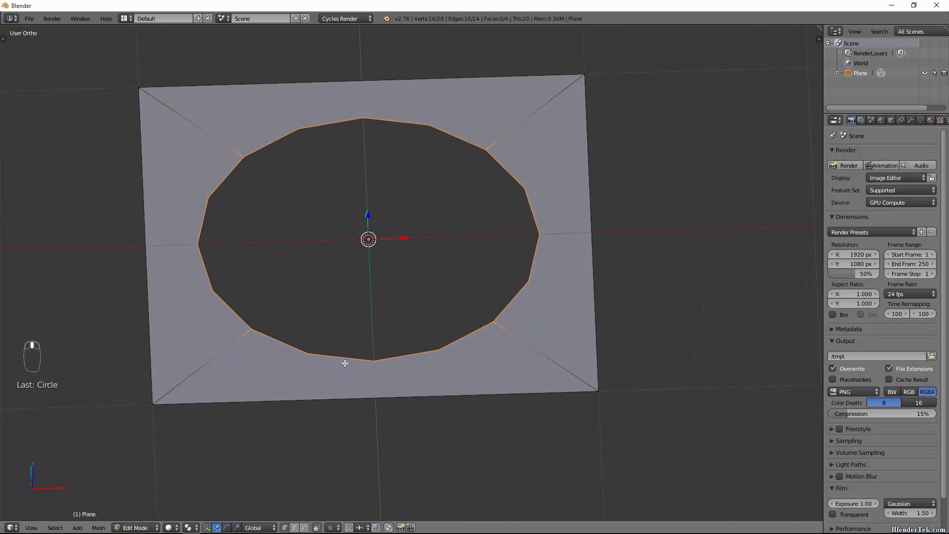
right_click(284, 408)
click(294, 528)
right_click(371, 395)
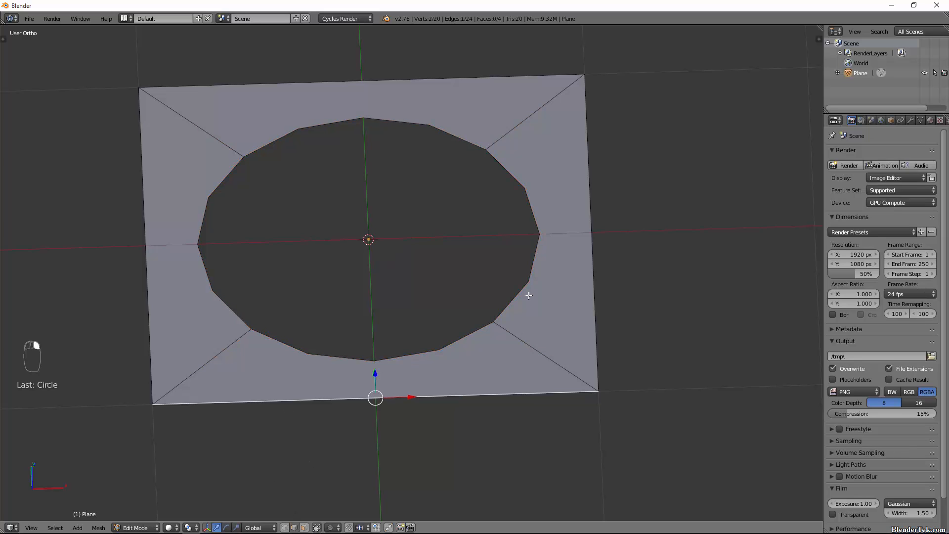
shift+right_click(605, 237)
shift+right_click(465, 90)
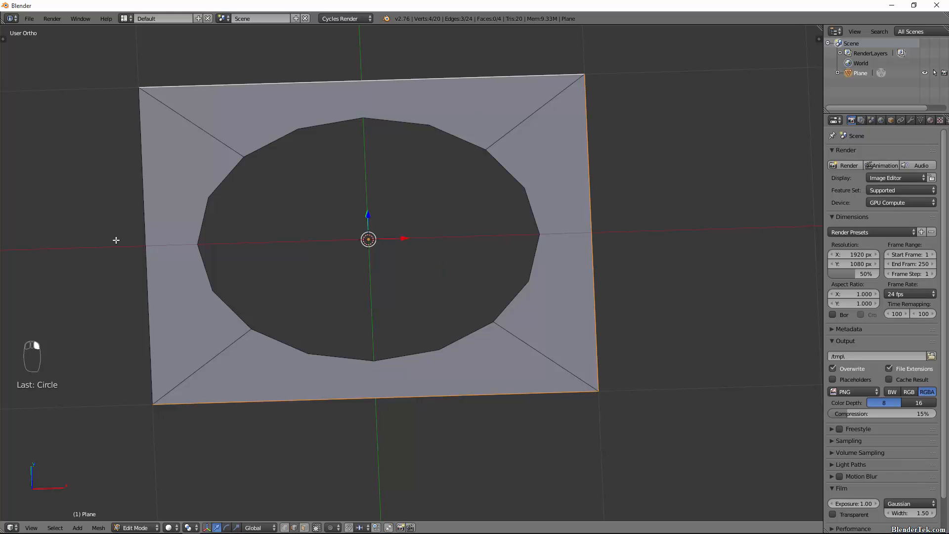
shift+right_click(144, 232)
key(x)
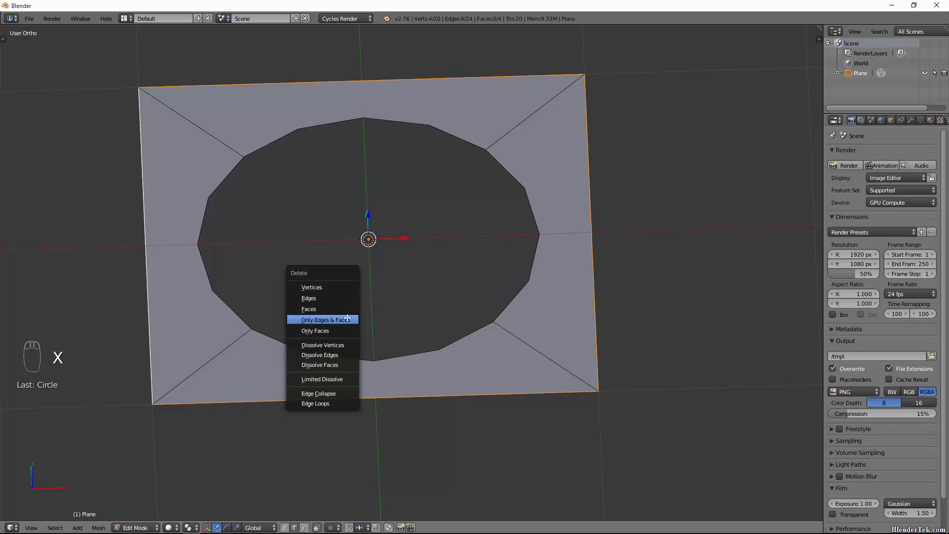
click(343, 321)
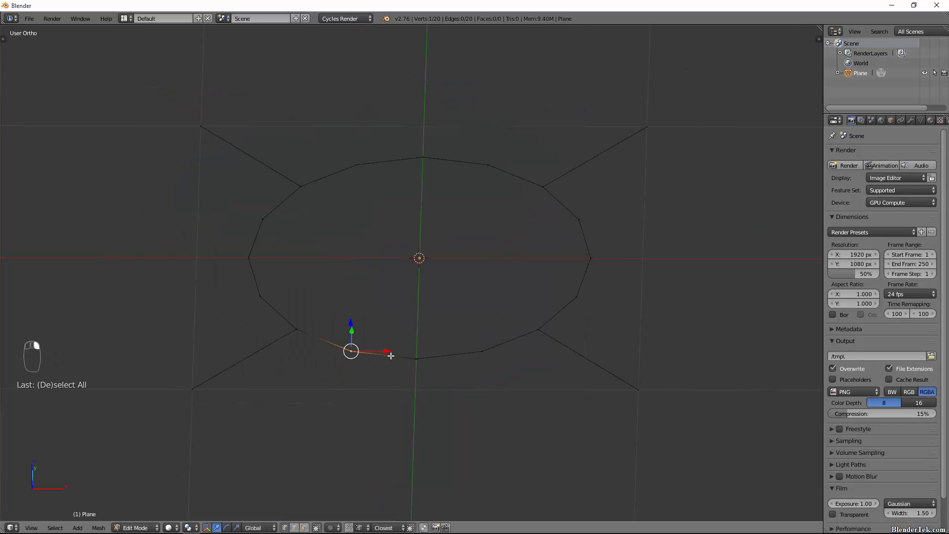
Step: Extrude the three adjacent vertices on the circle's -Y side outward along Y, snapping to the outer corner vertex
shift+right_click(417, 357)
shift+right_click(482, 351)
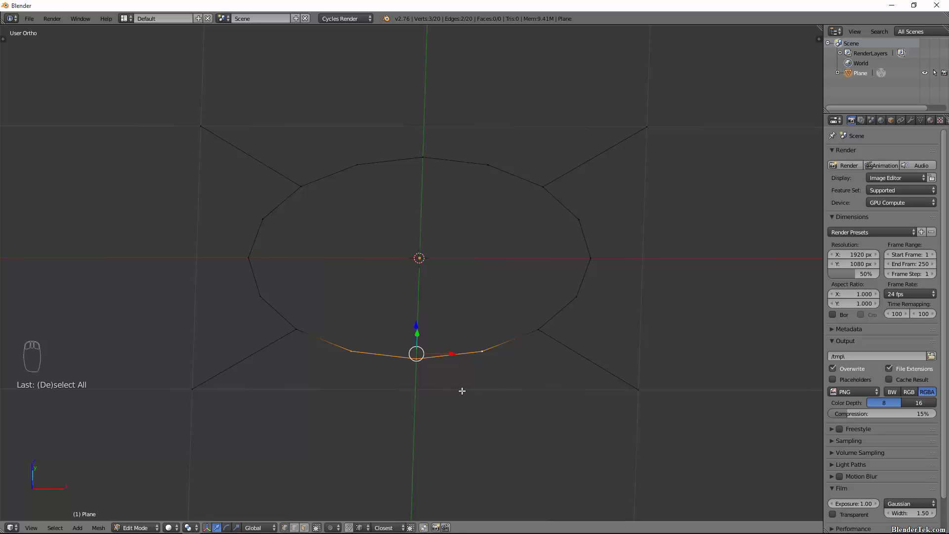
key(e)
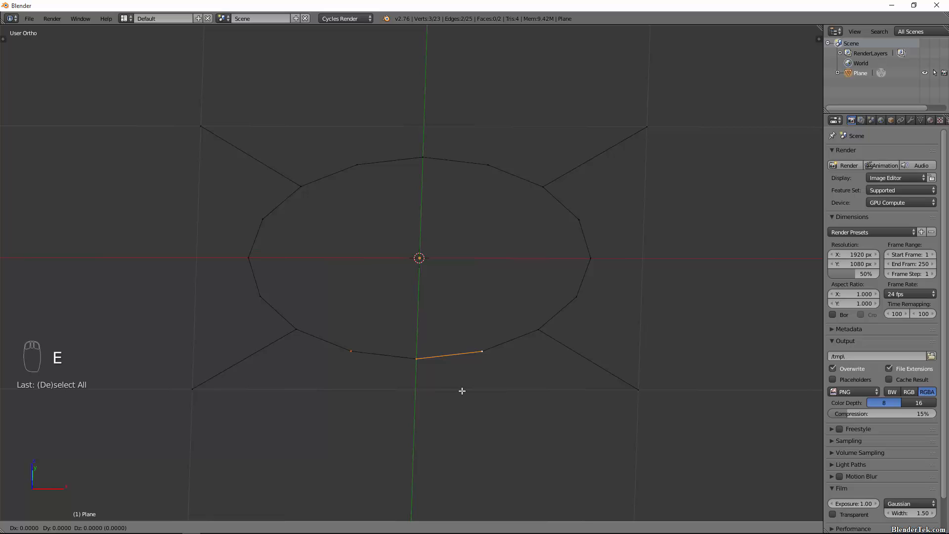
key(y)
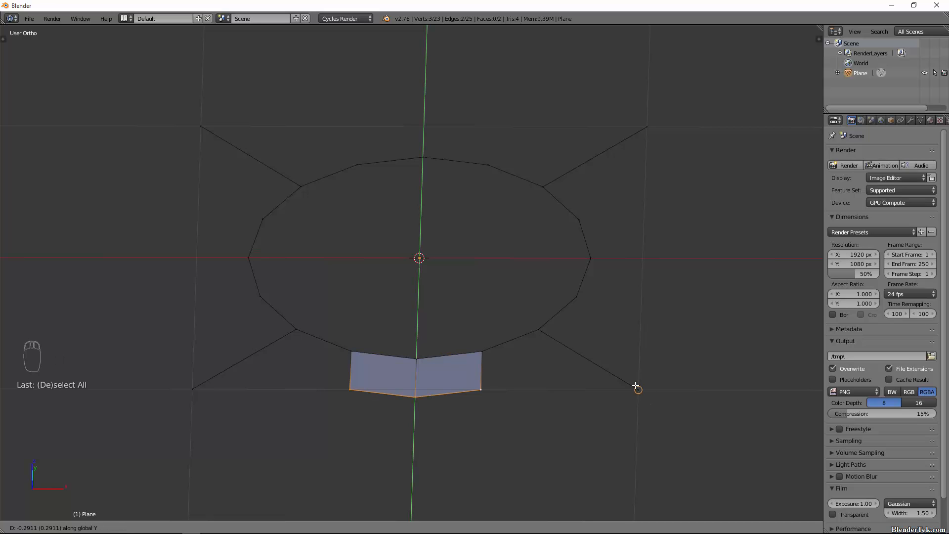
click(635, 385)
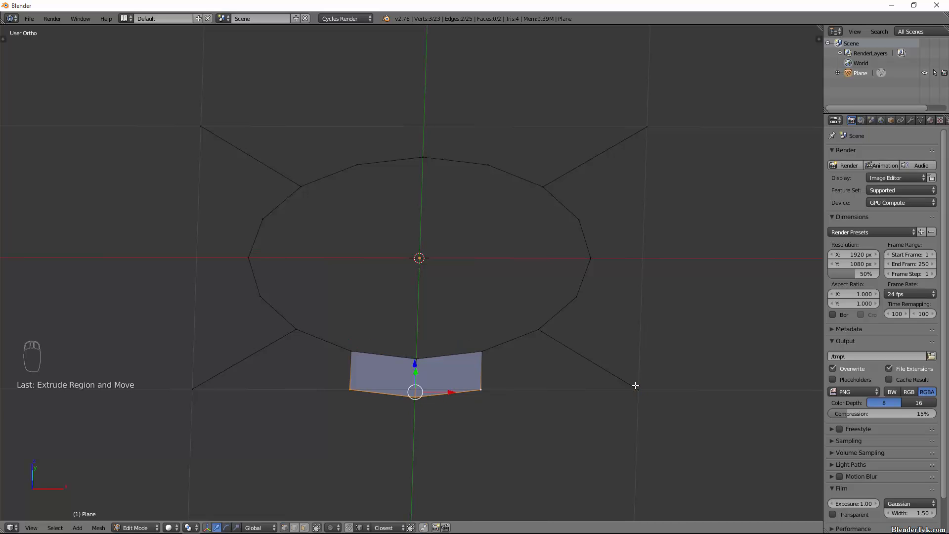
Step: Adjust the snapping element and move the extruded outer edges along Y, aligning them with the nearby corner vertex
click(363, 527)
click(375, 504)
middle_drag(503, 430, 432, 422)
key(g)
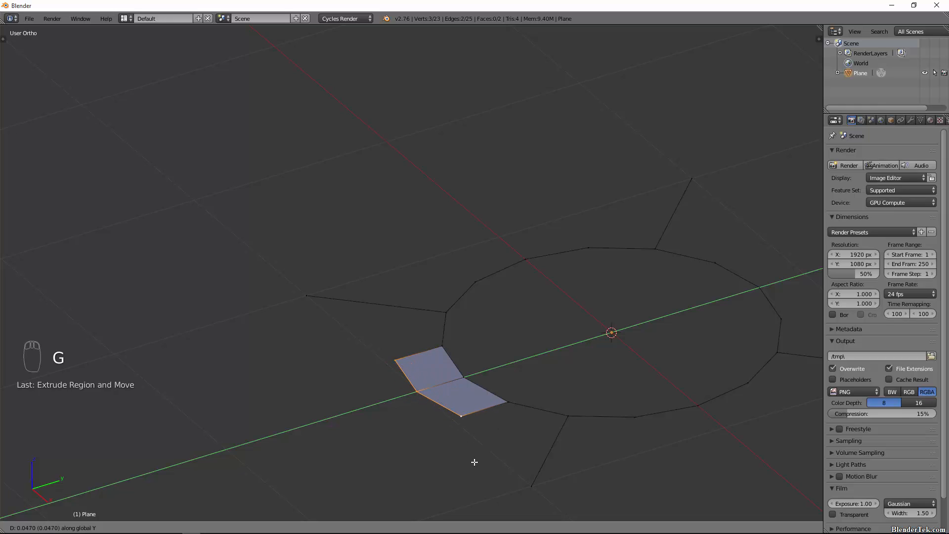
click(532, 489)
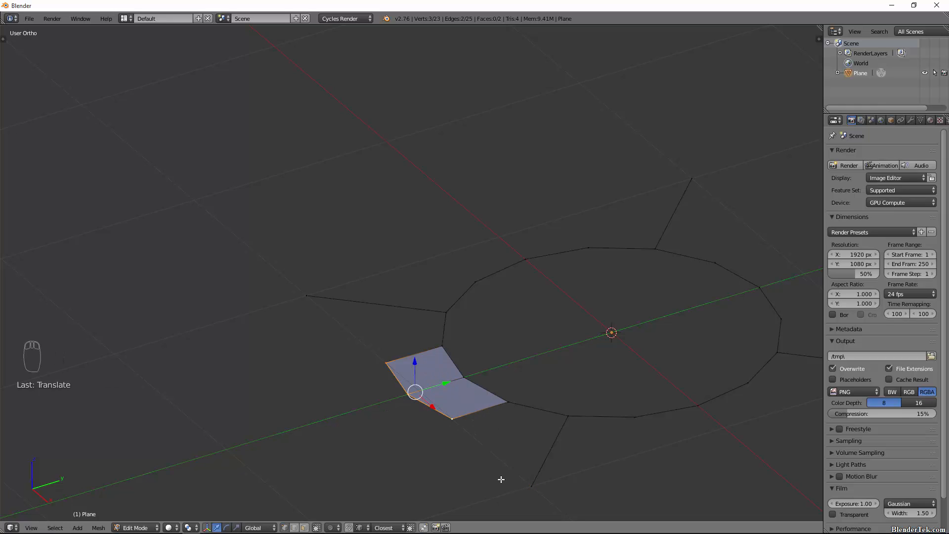
Step: Flatten the three extruded outer vertices into a straight line by scaling them to 0 along Y
middle_drag(476, 476, 448, 479)
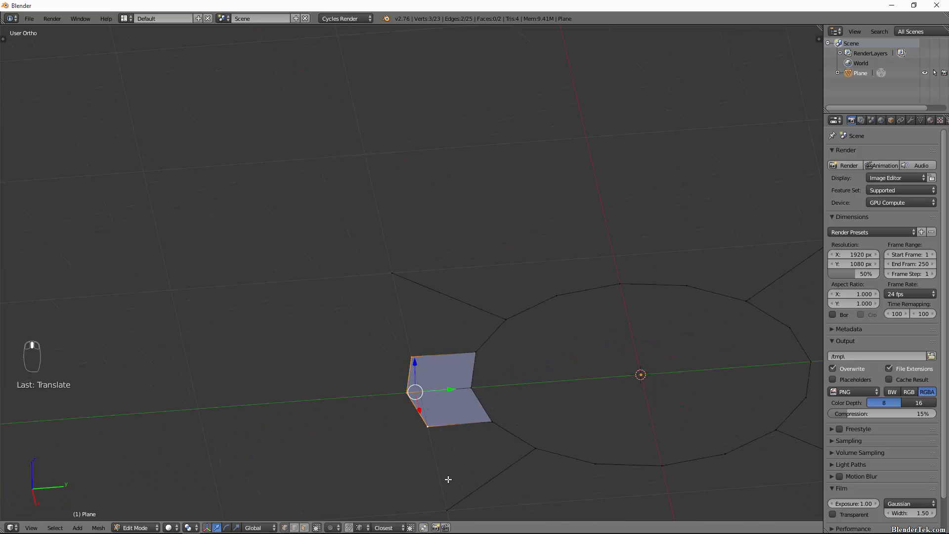
key(s)
key(x)
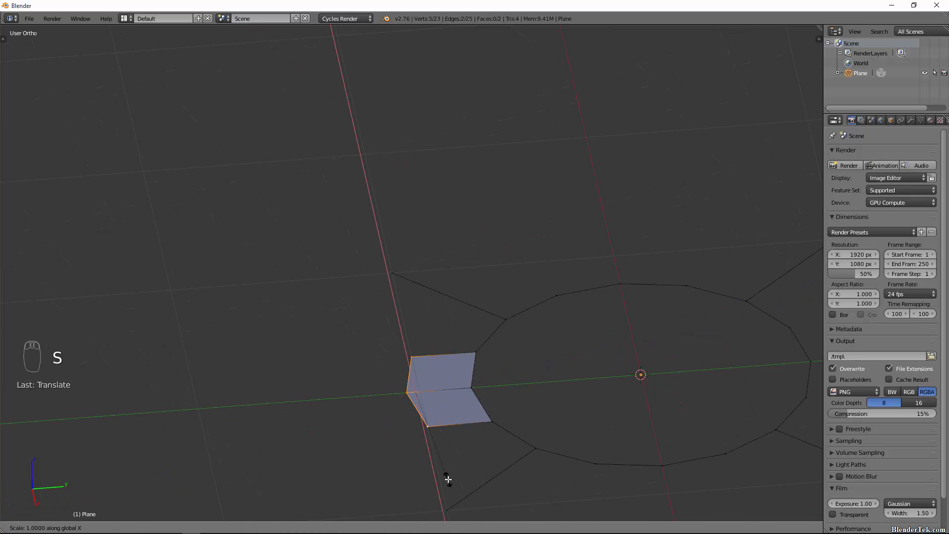
key(0)
key(y)
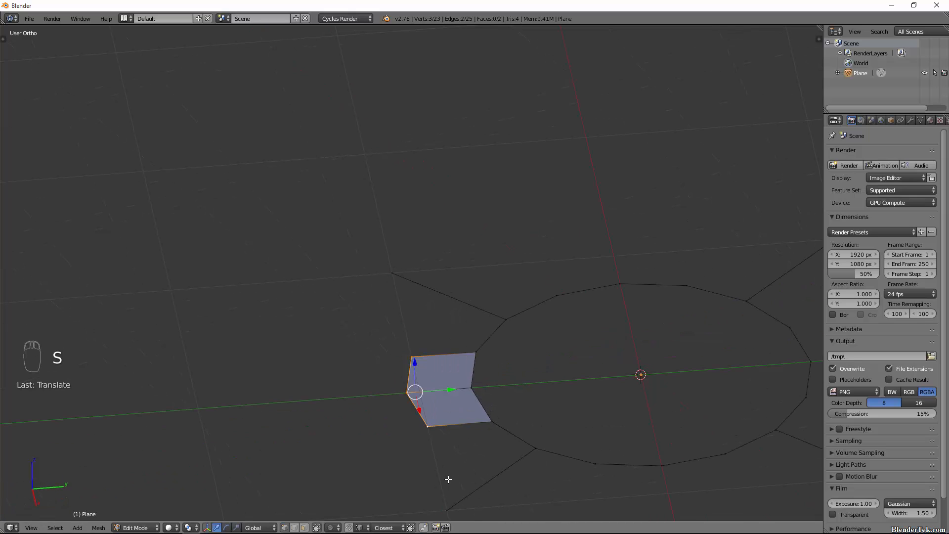
key(s)
click(447, 479)
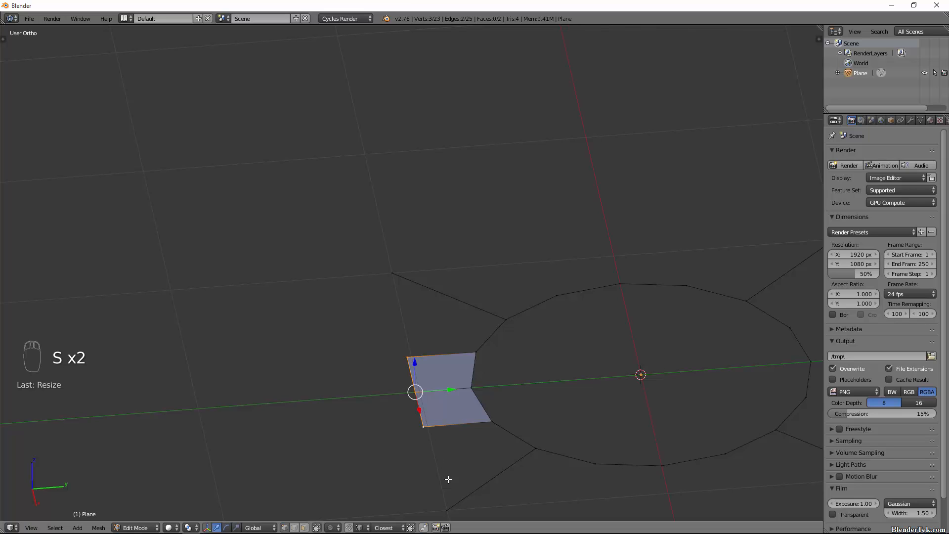
Step: Move the flattened outer edge along Y, snapping it level with the nearby outer corner vertex
middle_drag(446, 479, 542, 435)
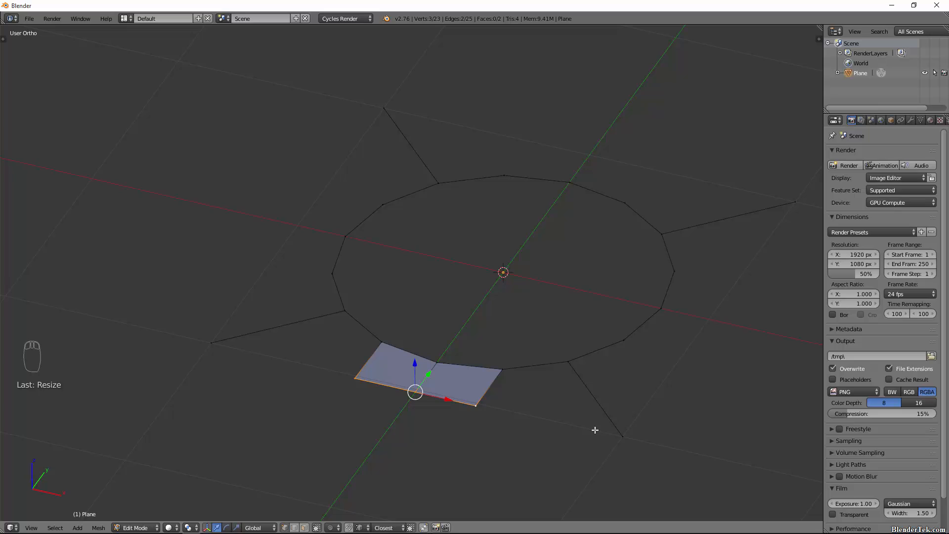
key(g)
click(623, 440)
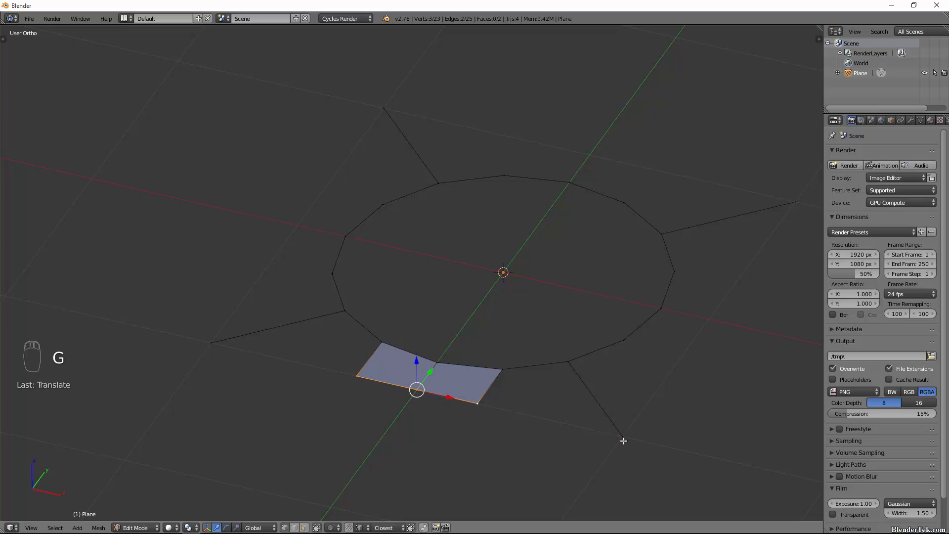
Step: Fill a face between the extruded strip's +X end and the adjacent corner spoke
right_click(487, 405)
shift+right_click(569, 361)
shift+right_click(623, 436)
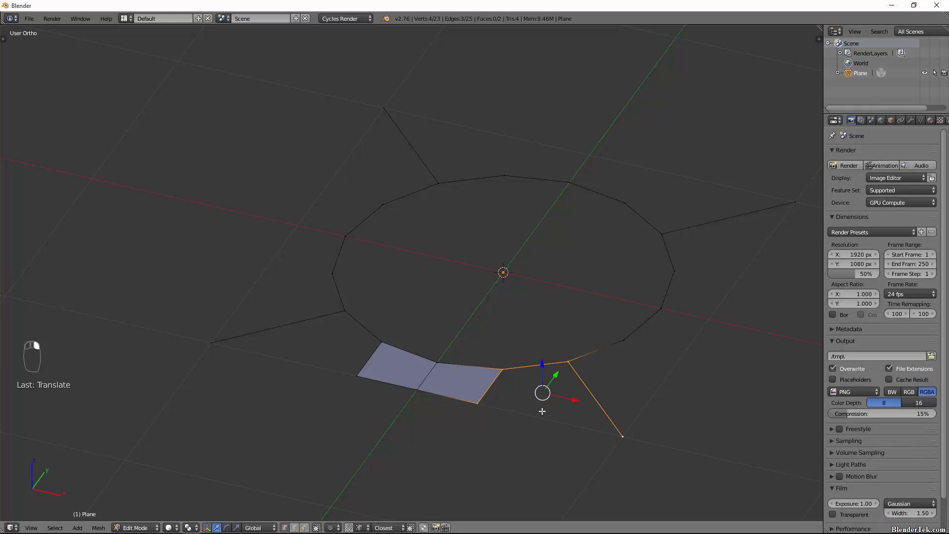
shift+right_click(475, 401)
shift+right_click(475, 401)
key(f)
key(a)
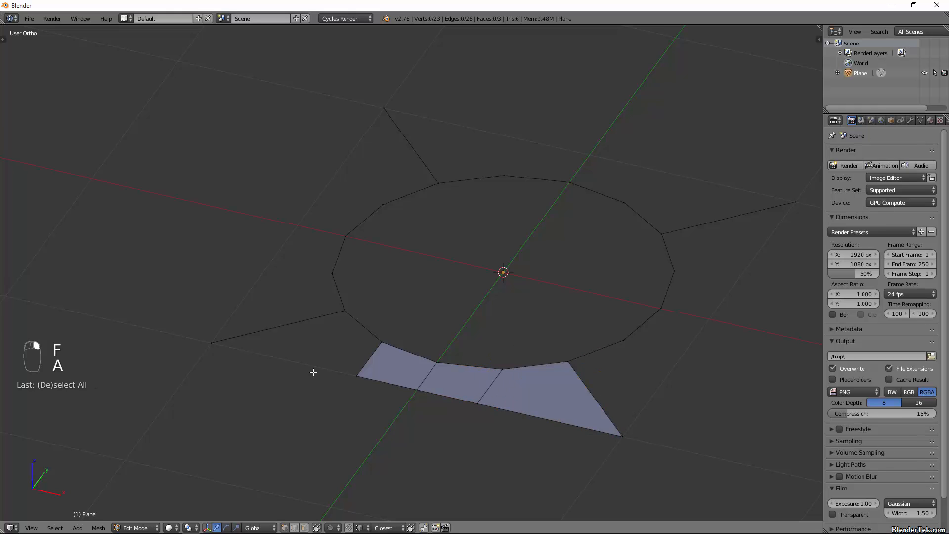
Step: Fill the matching face between the extruded strip's -X end and the other adjacent corner spoke
middle_drag(314, 372, 316, 403)
shift+right_click(199, 432)
shift+right_click(266, 352)
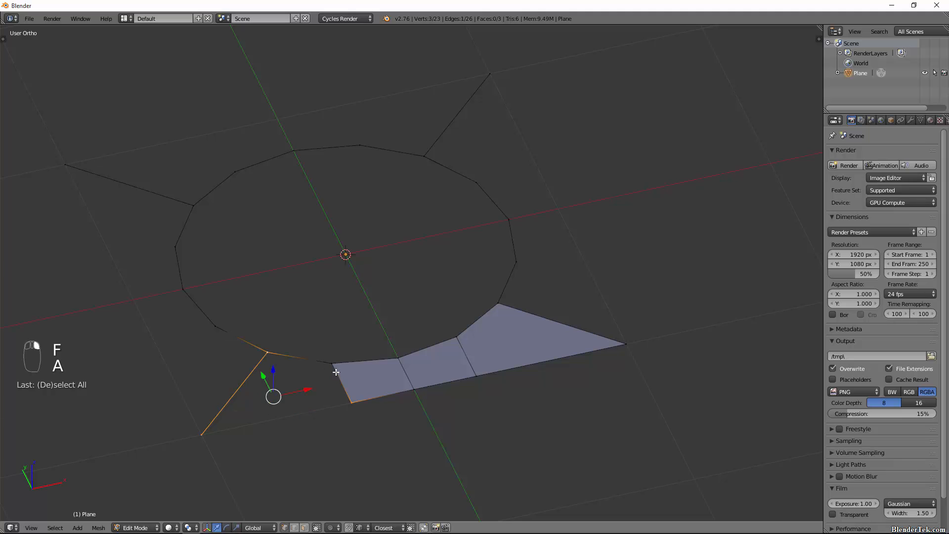
shift+right_click(333, 364)
key(f)
key(a)
middle_drag(335, 366, 446, 336)
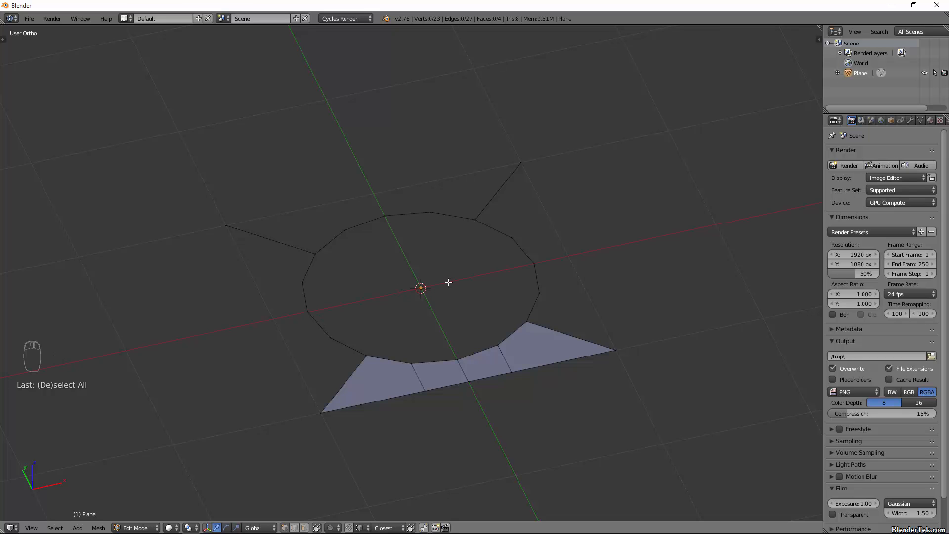
Step: Connect the circle's two opposite vertices on the X axis with an edge across the opening
middle_drag(359, 283, 398, 281)
middle_drag(269, 331, 291, 334)
right_click(292, 326)
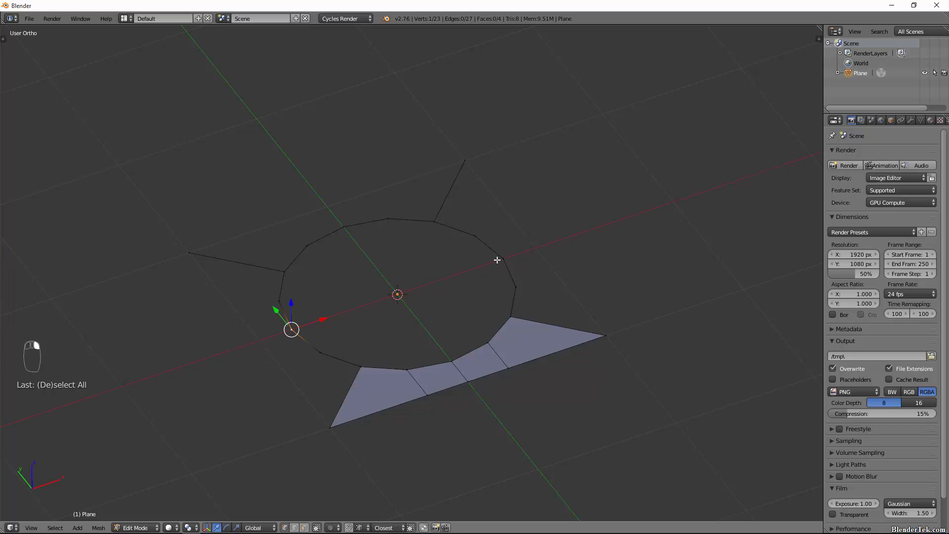
shift+click(497, 259)
key(f)
key(a)
Step: Delete the vertices of the circle's +Y half together with its two corner spokes
key(c)
mouse_move(257, 303)
mouse_down()
mouse_move(518, 239)
mouse_move(343, 235)
mouse_move(239, 273)
mouse_move(156, 242)
mouse_move(438, 209)
mouse_move(470, 144)
mouse_up()
right_click(403, 257)
key(x)
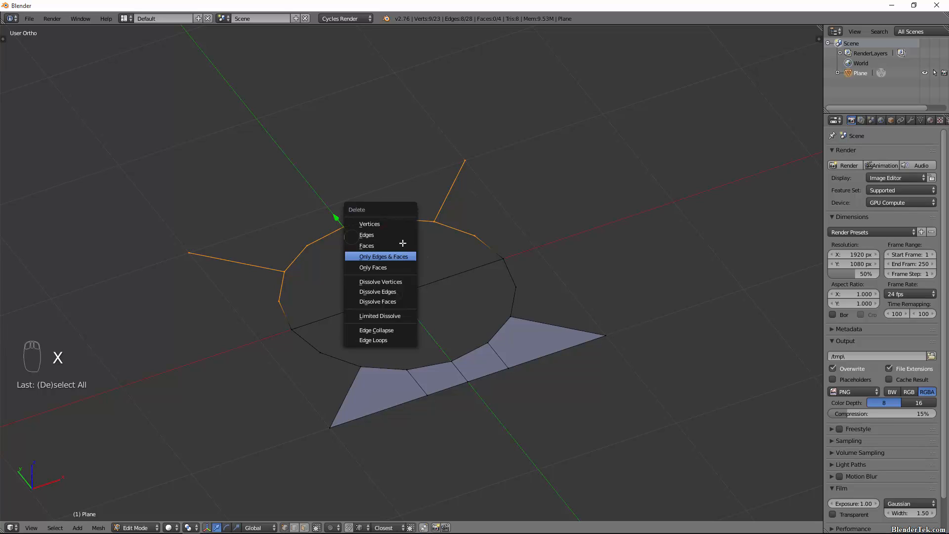
click(371, 224)
Step: Try to delete the vertices on the -X side of the remaining half, and undo the deletion
key(c)
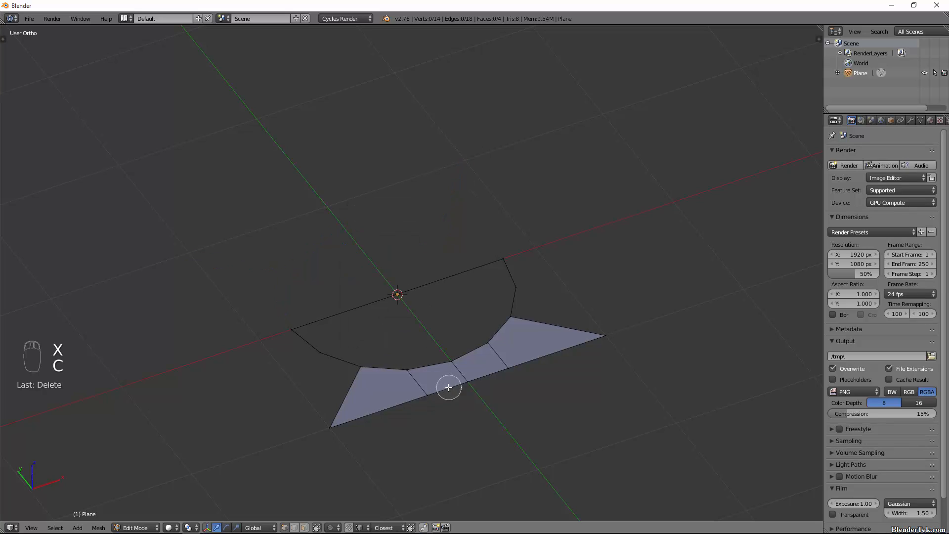
mouse_move(447, 384)
mouse_down()
mouse_move(418, 382)
mouse_move(339, 422)
mouse_move(320, 345)
mouse_move(282, 326)
mouse_up()
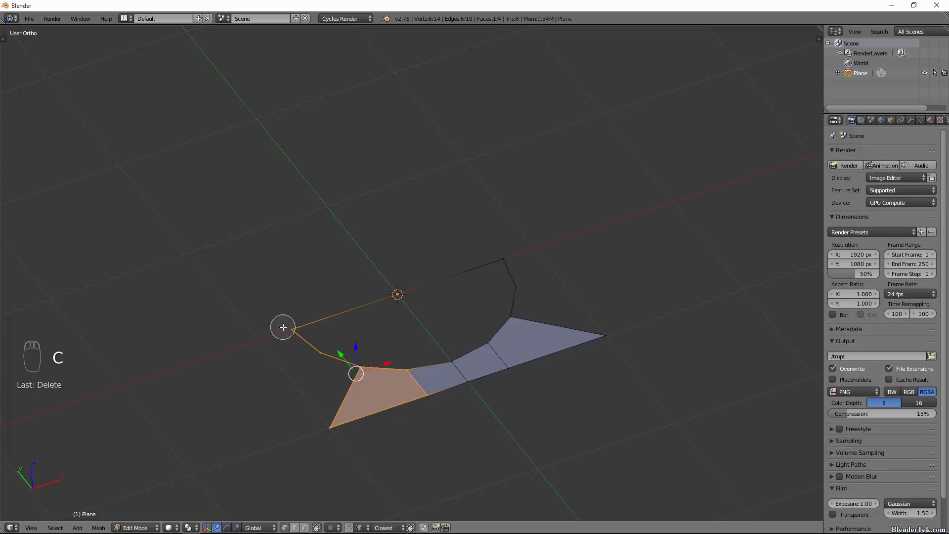
right_click(282, 326)
key(x)
click(279, 326)
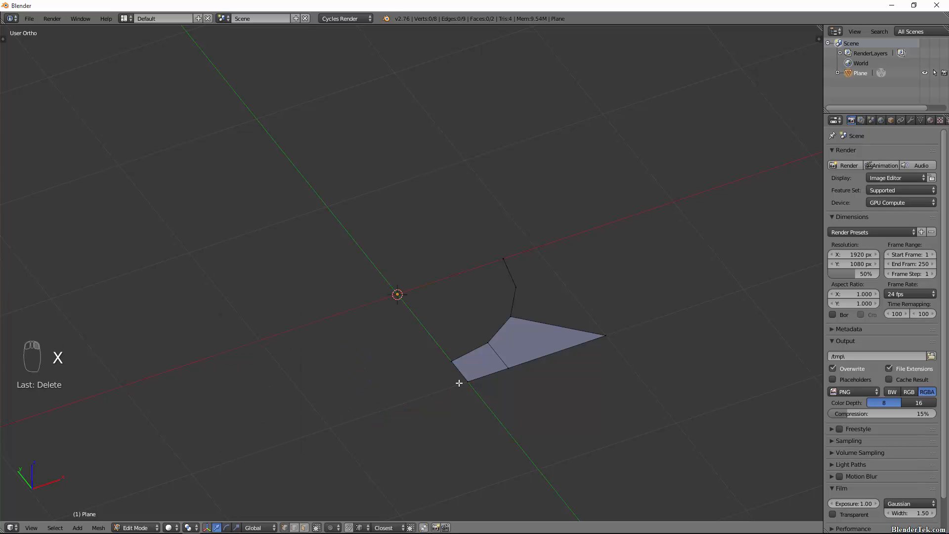
key(ctrl+z)
Step: Subdivide the edge spanning the opening to add a vertex at its centre
right_click(505, 259)
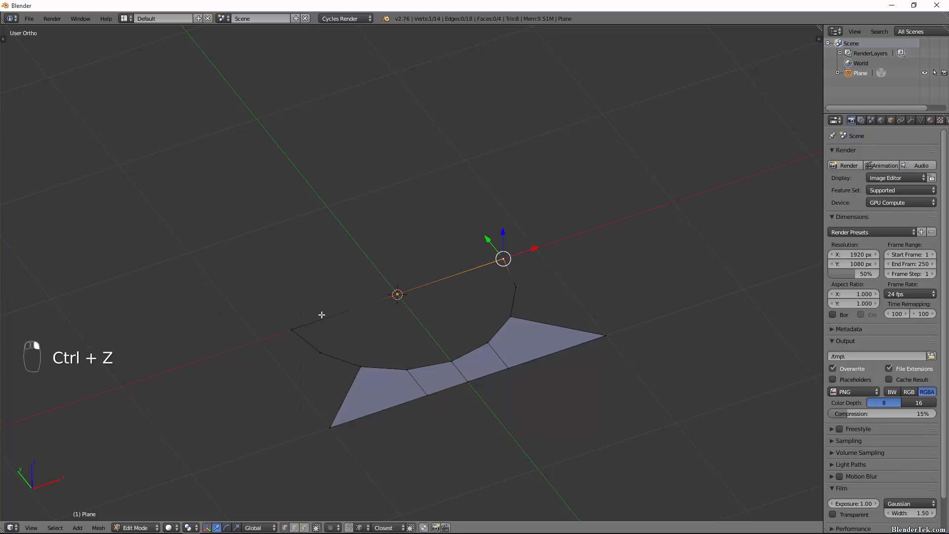
shift+right_click(292, 328)
key(w)
click(293, 289)
Step: Connect the new centre vertex to the circle's vertex on the -Y axis with an edge
right_click(443, 347)
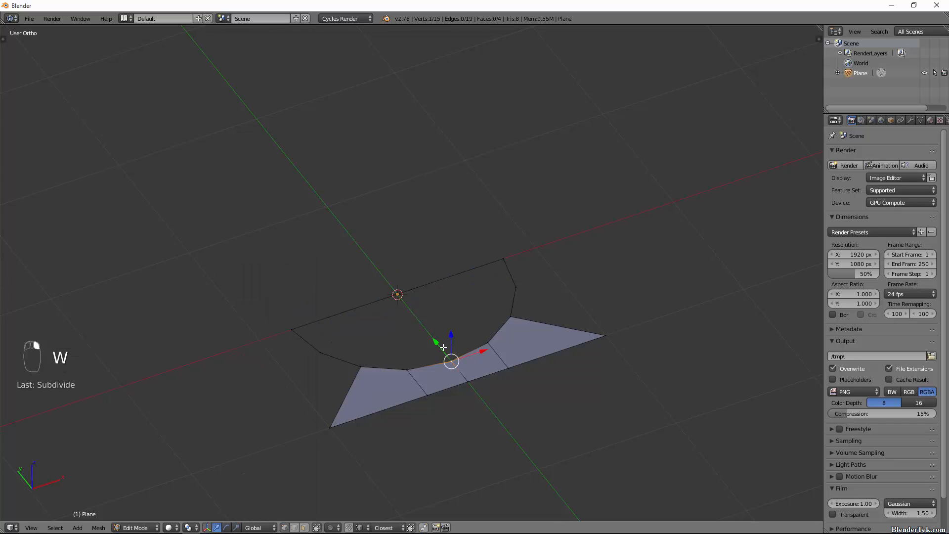
shift+right_click(397, 299)
key(f)
key(a)
Step: Delete the vertices on the -X side, keeping only the +X, -Y quarter of the base
key(c)
mouse_move(272, 306)
mouse_down()
mouse_move(367, 360)
mouse_move(403, 400)
mouse_move(332, 409)
mouse_move(435, 392)
mouse_up()
key(x)
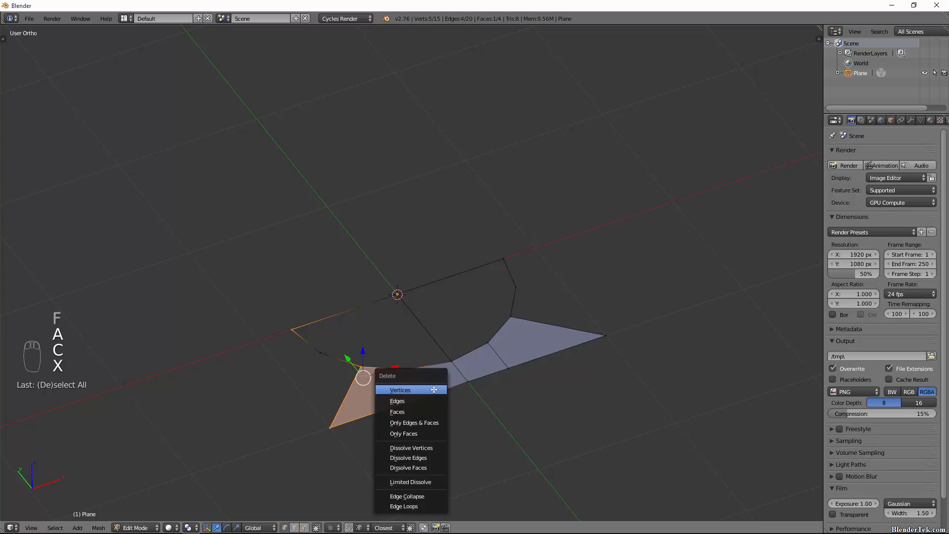
click(428, 376)
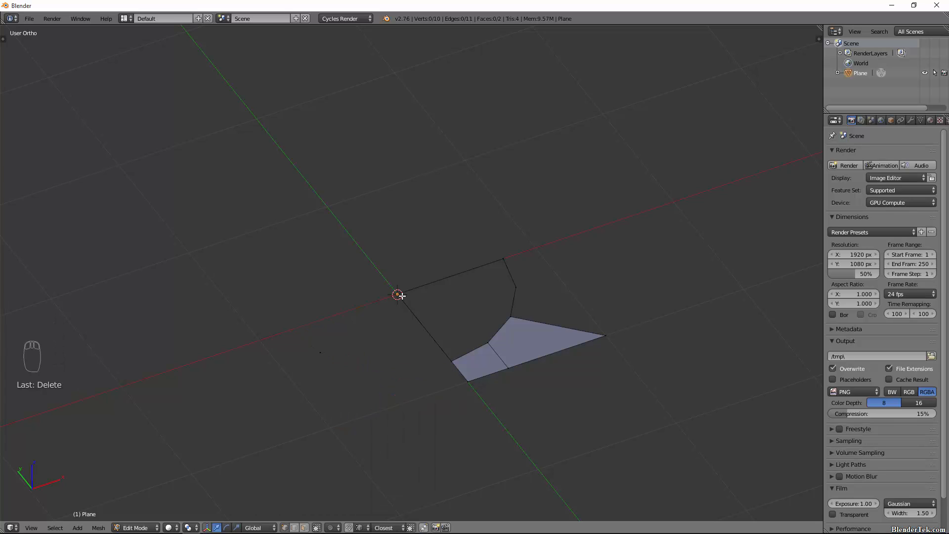
Step: Add a Mirror modifier to the plane across the X and Y axes with Clipping enabled
click(914, 121)
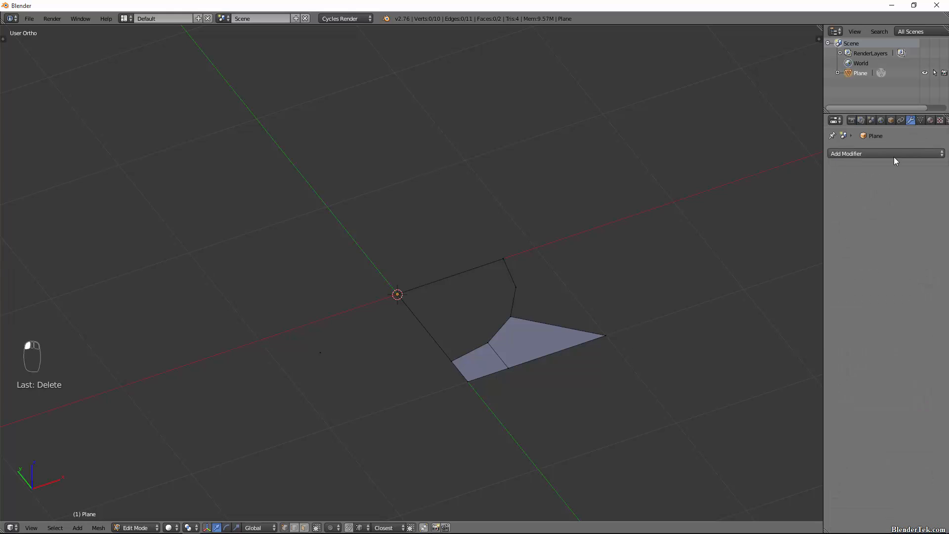
click(893, 154)
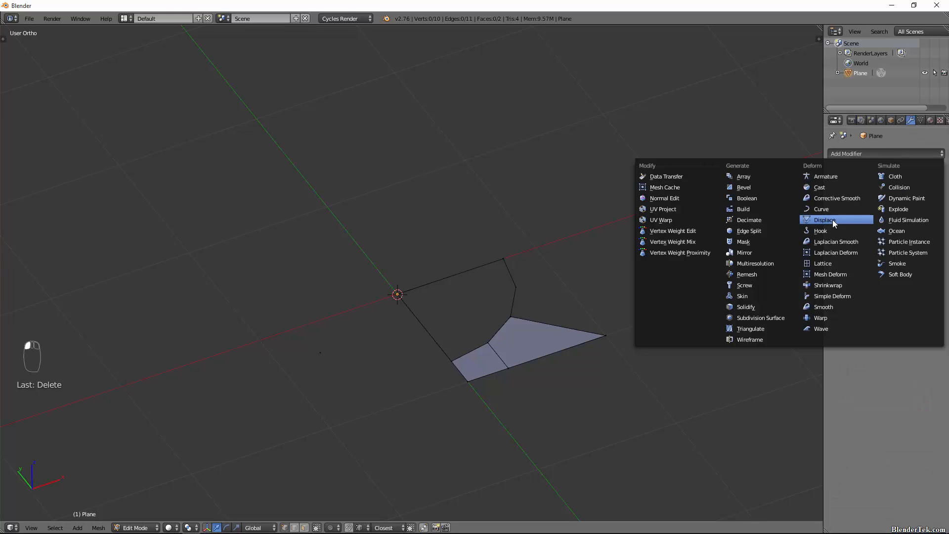
click(766, 252)
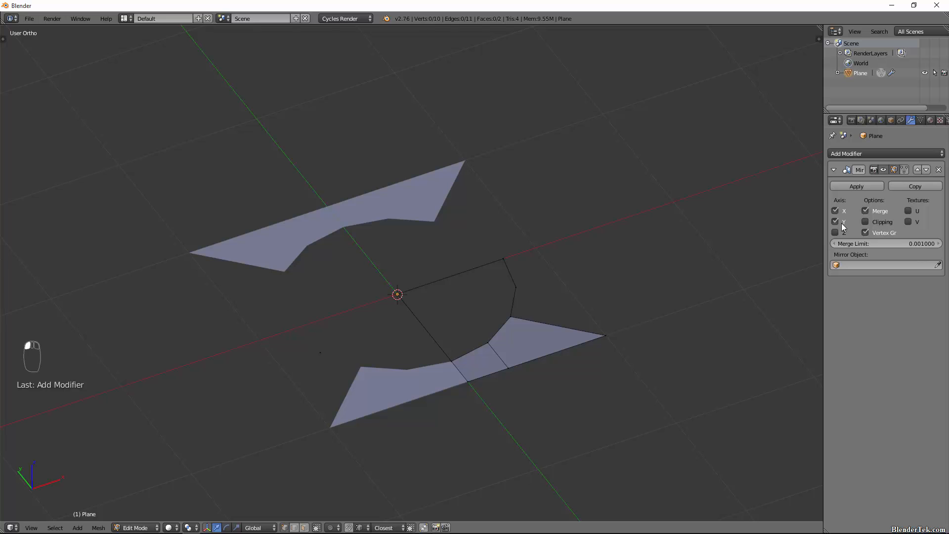
middle_drag(479, 252, 430, 264)
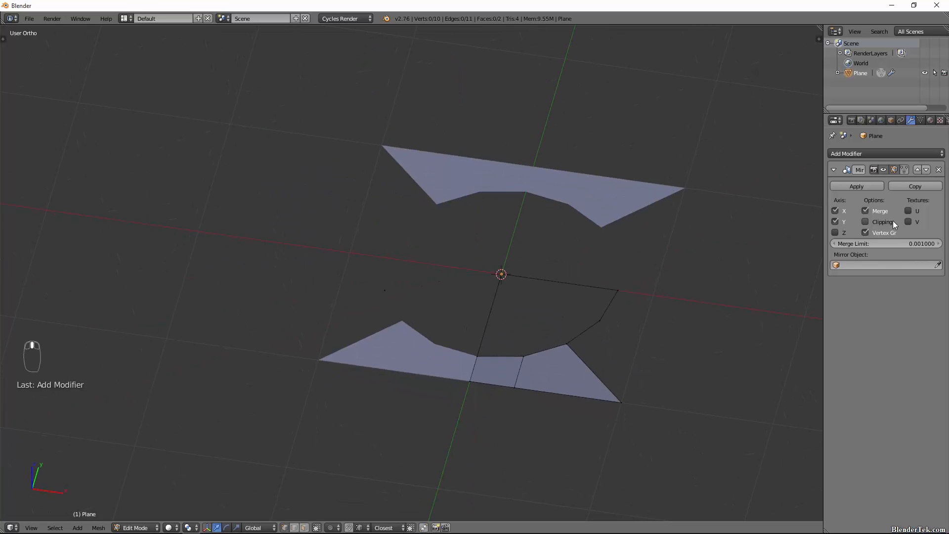
click(879, 222)
Step: Extrude the circle's vertex on the +X axis outward along X, snapping it level with the outer corner vertex
scroll(588, 360, up, 3)
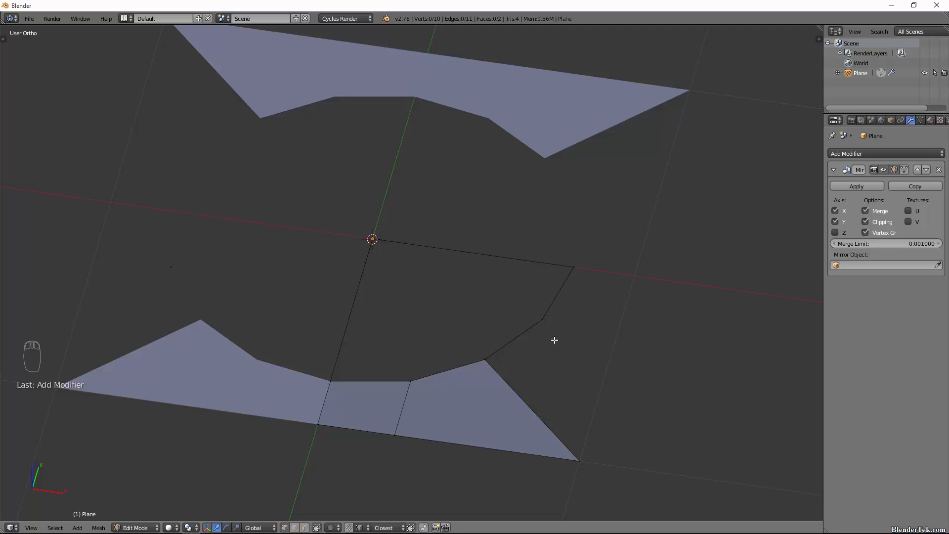
right_click(583, 259)
key(e)
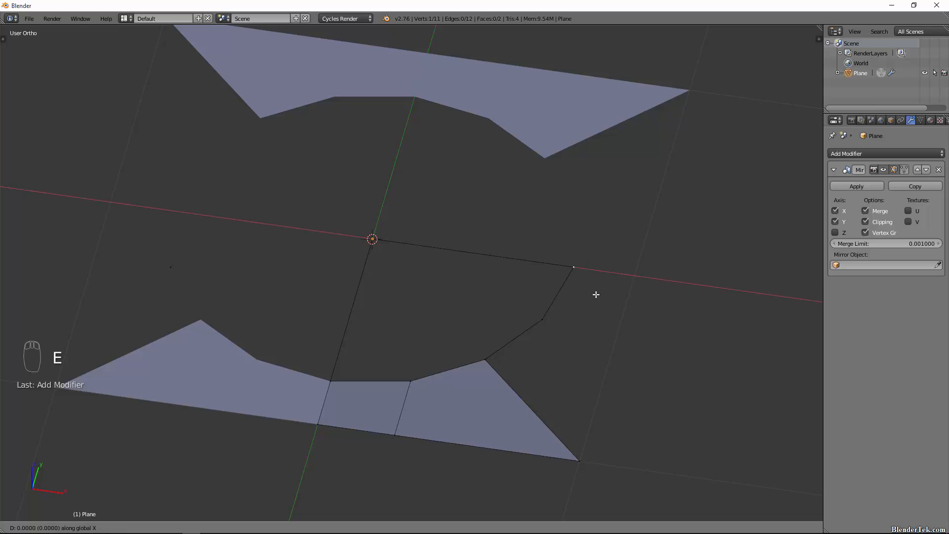
click(584, 457)
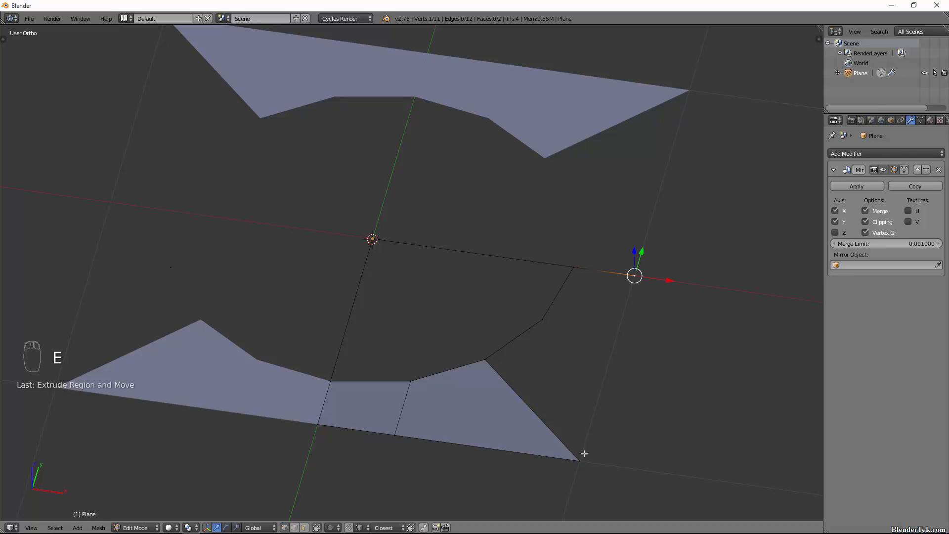
Step: Extrude the neighbouring circle vertex along X in line with the new outer vertex, and fill the face between them
right_click(554, 321)
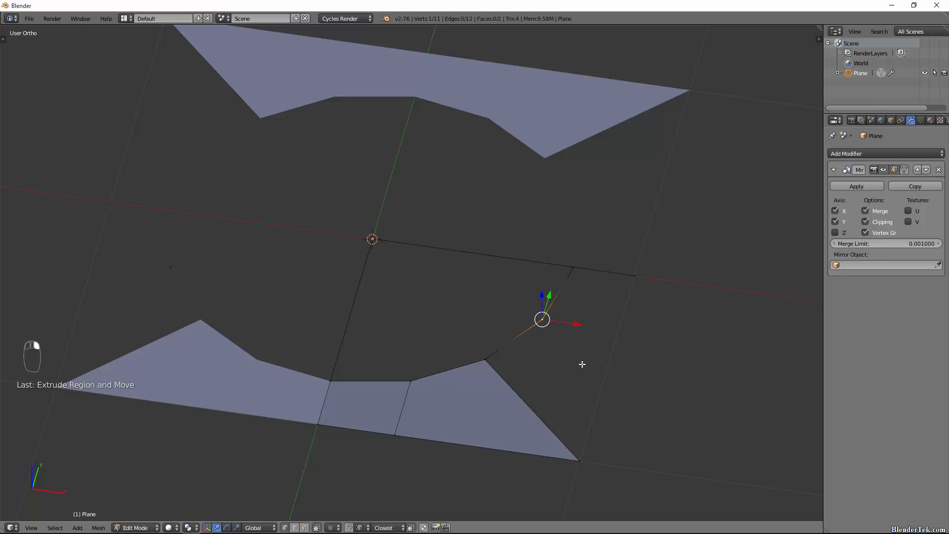
key(e)
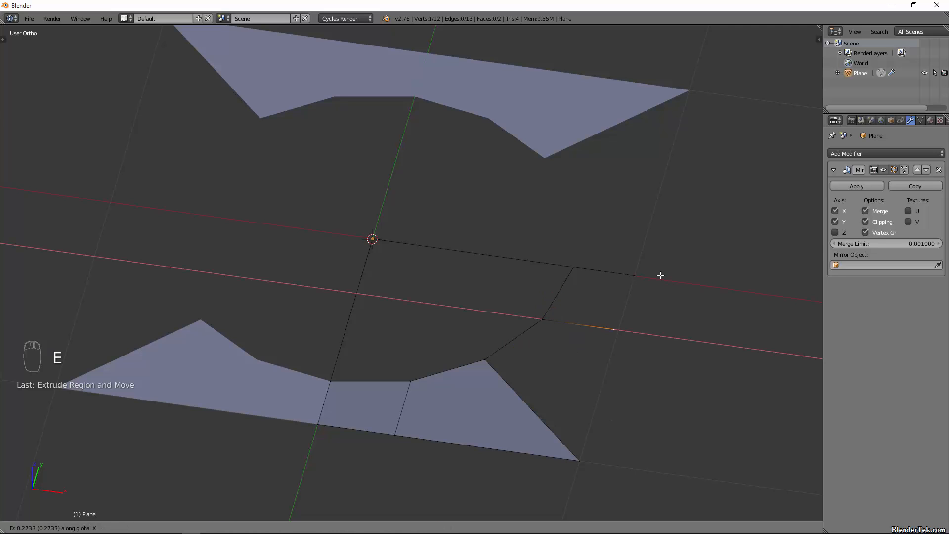
click(636, 277)
shift+right_click(635, 275)
key(f)
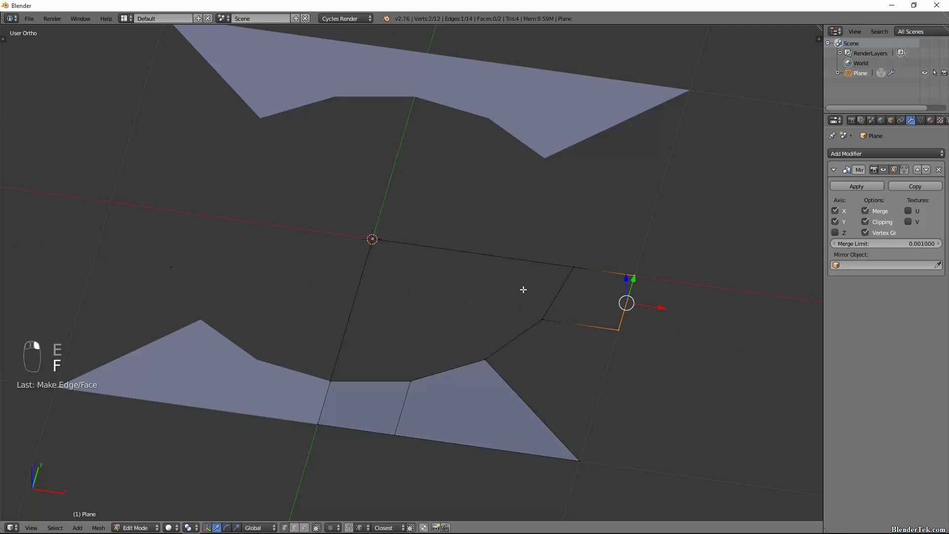
key(f)
Step: Join the new outer vertex to the corner with an edge and fill the remaining gap to complete the quarter
right_click(615, 352)
shift+right_click(584, 449)
key(f)
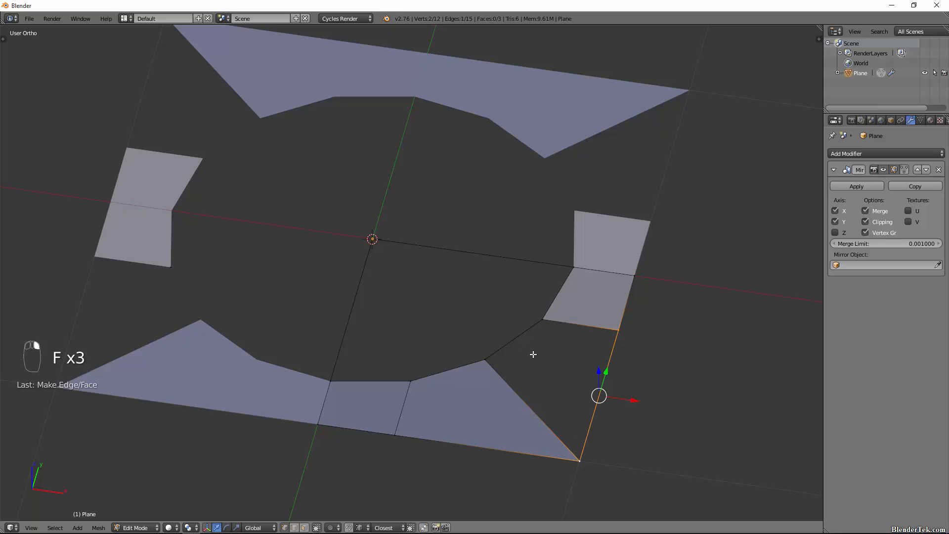
key(f)
key(f)
key(a)
middle_drag(568, 307, 466, 332)
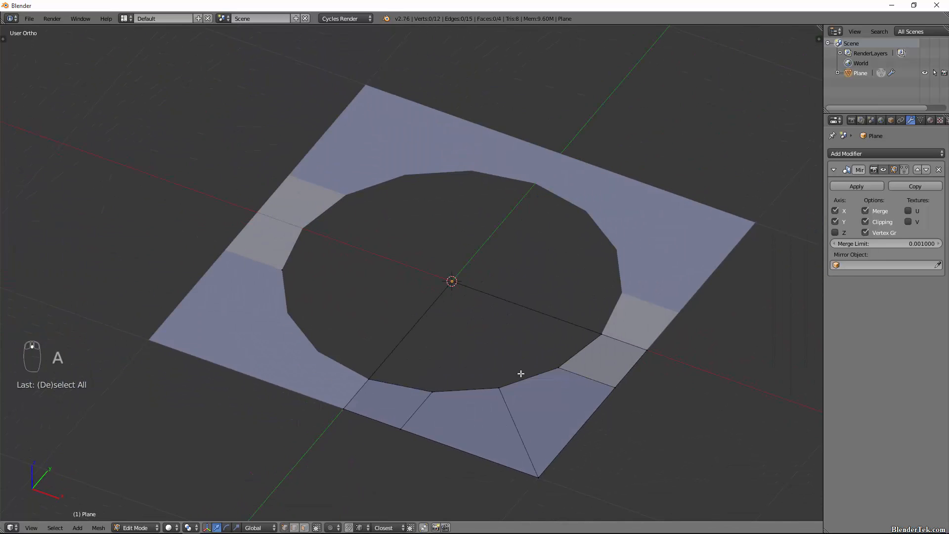
Step: Select the whole base mesh, recalculate its normals to face outside, and return to Object Mode
key(a)
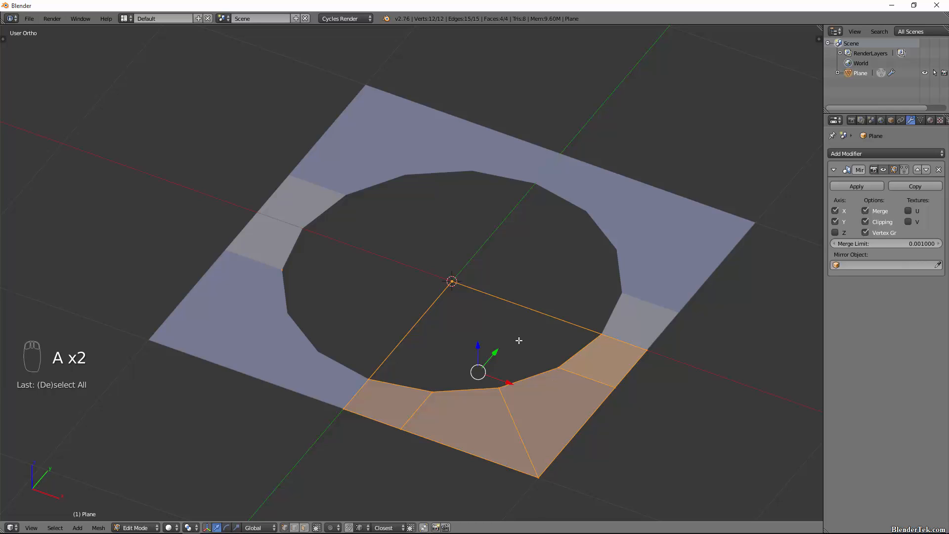
key(w)
key(space)
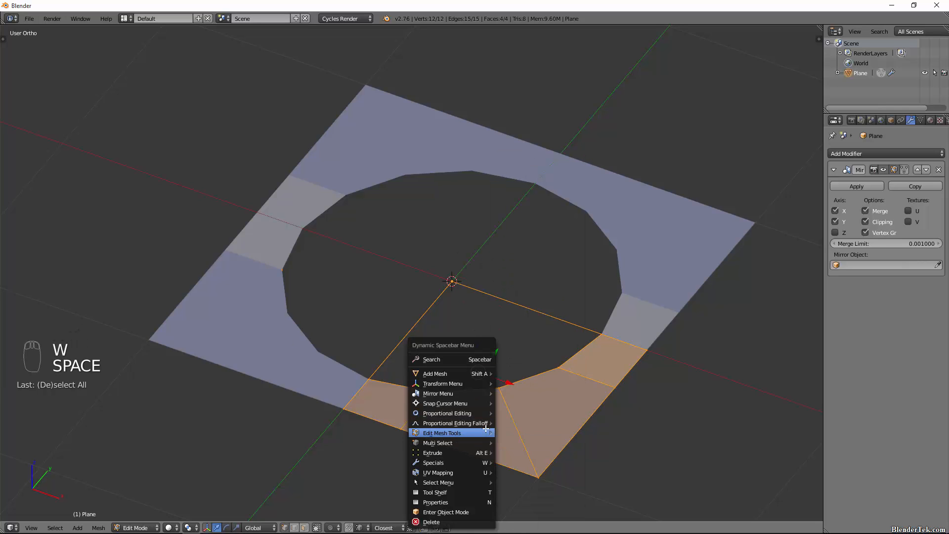
mouse_move(486, 428)
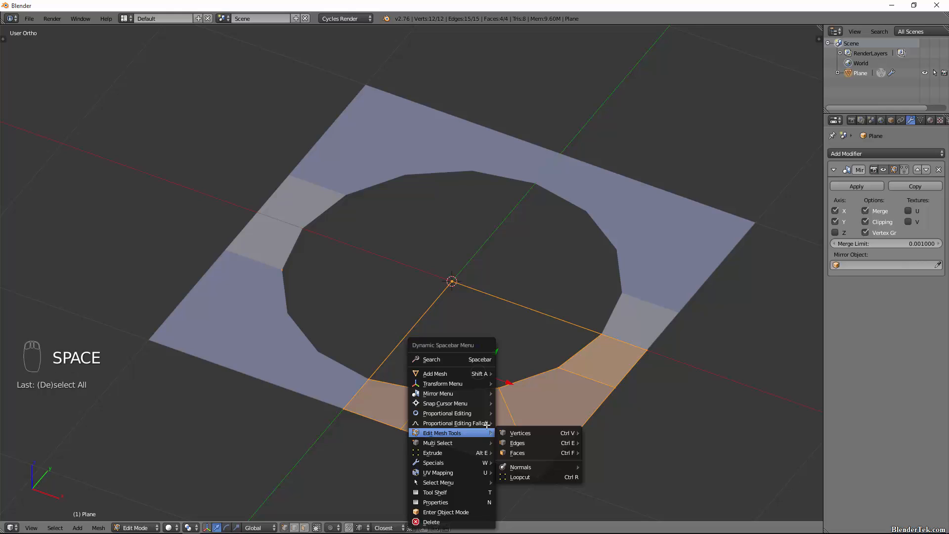
key(w)
key(space)
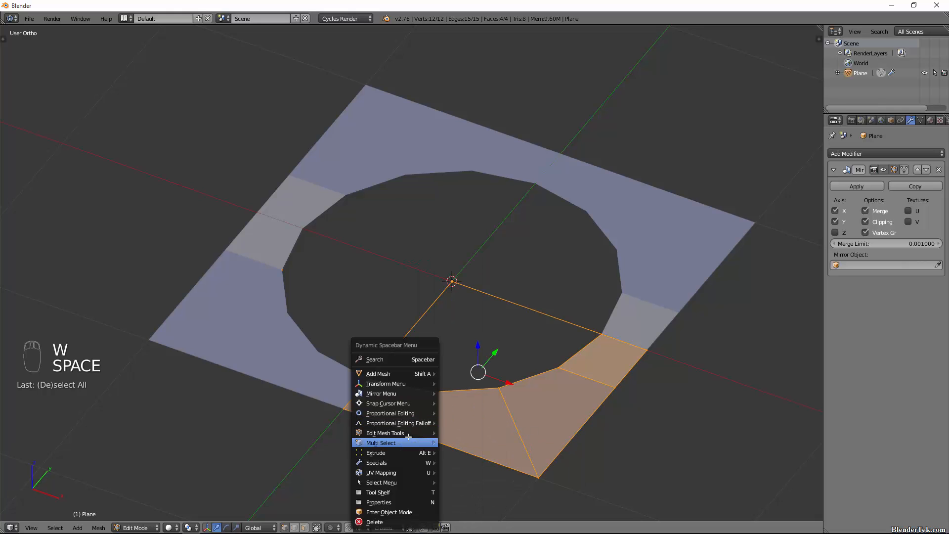
mouse_move(412, 433)
mouse_move(506, 471)
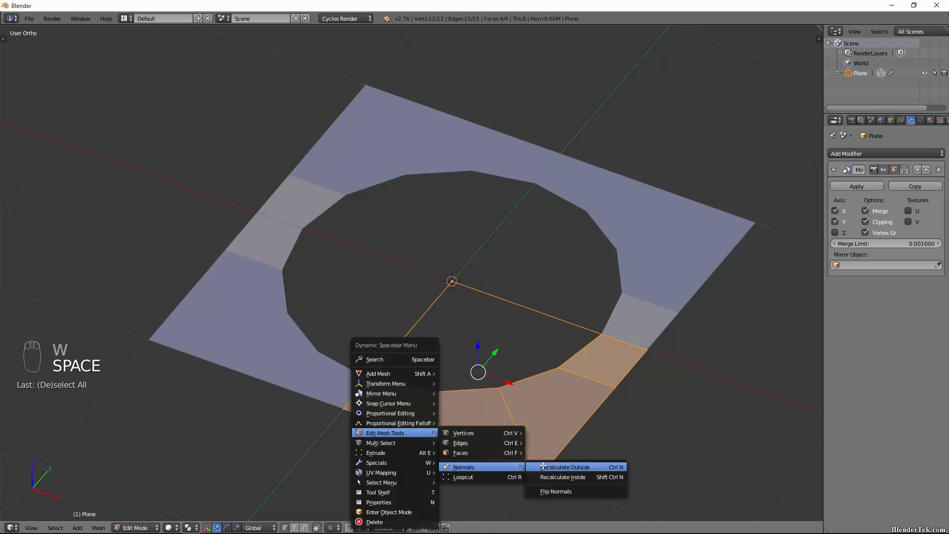
click(568, 466)
key(Tab)
middle_drag(559, 405, 473, 352)
Step: Search the add-ons in User Preferences for "dynamic" and close the preferences window
click(27, 19)
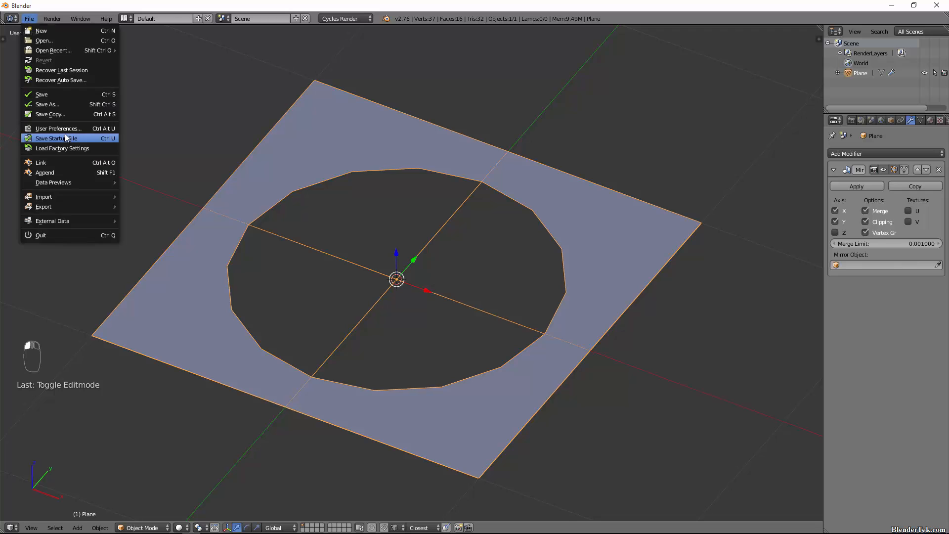
click(64, 133)
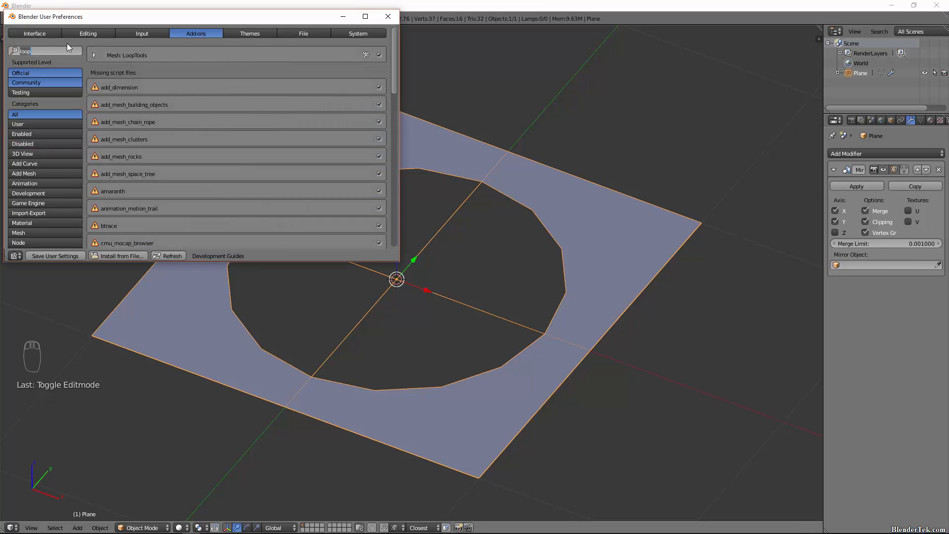
text(dynamic)
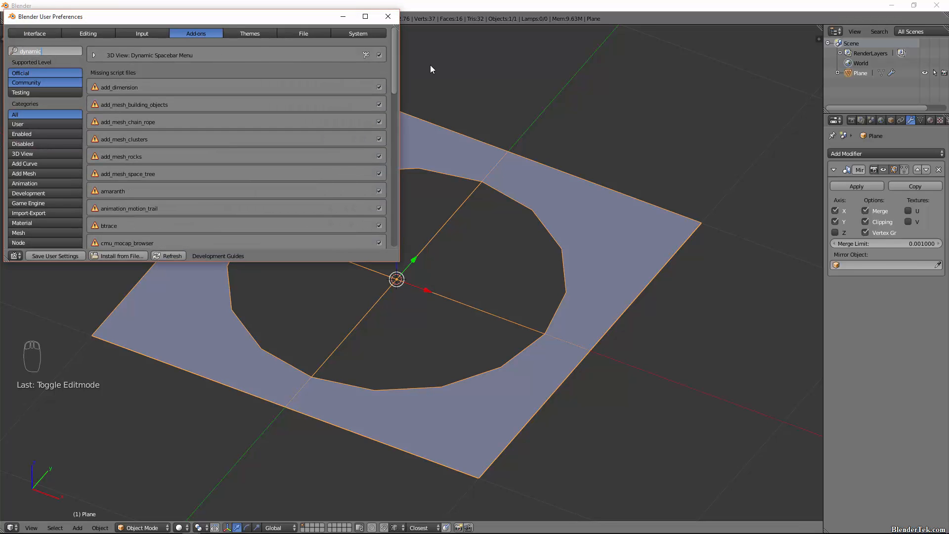
click(388, 16)
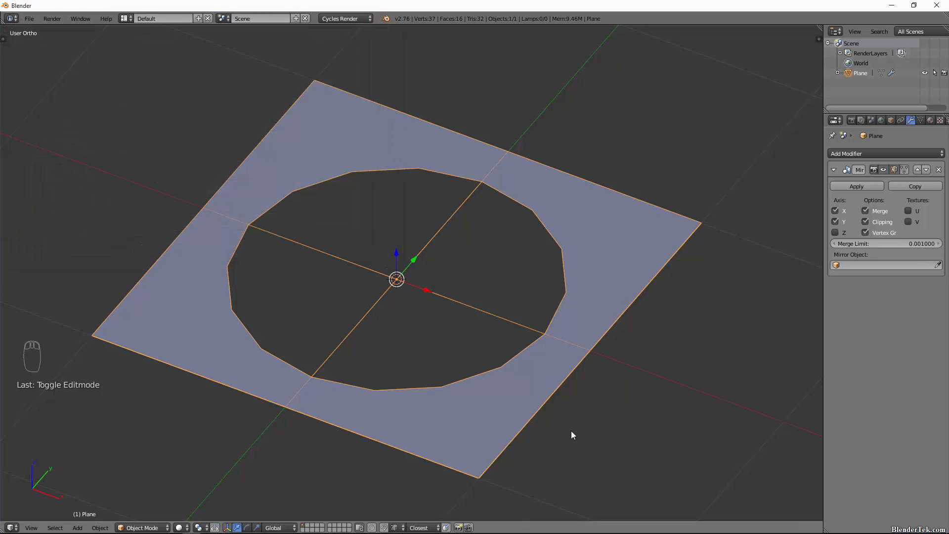
Step: Select the edge loop around the circular opening in Edit Mode and extrude it 3 units upward along Z
key(Tab)
scroll(423, 387, up, 1)
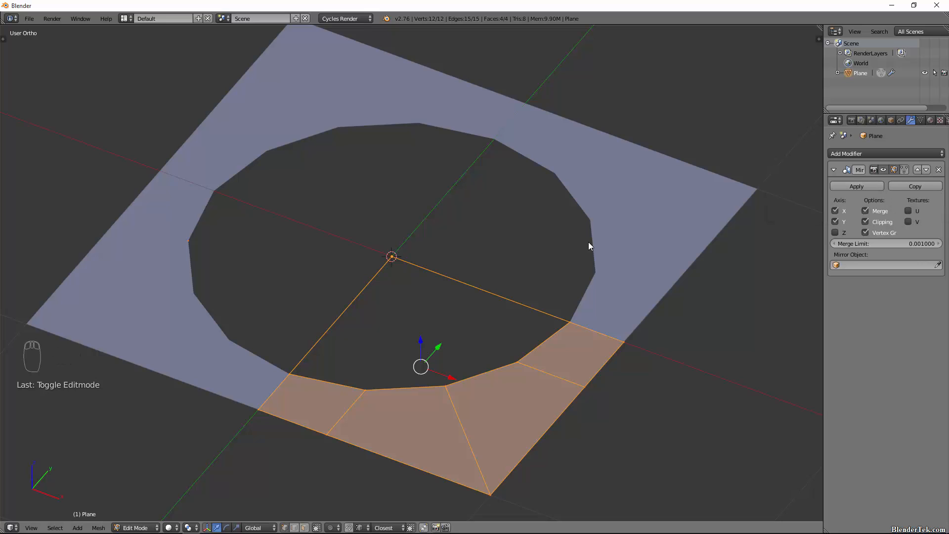
alt+right_click(411, 390)
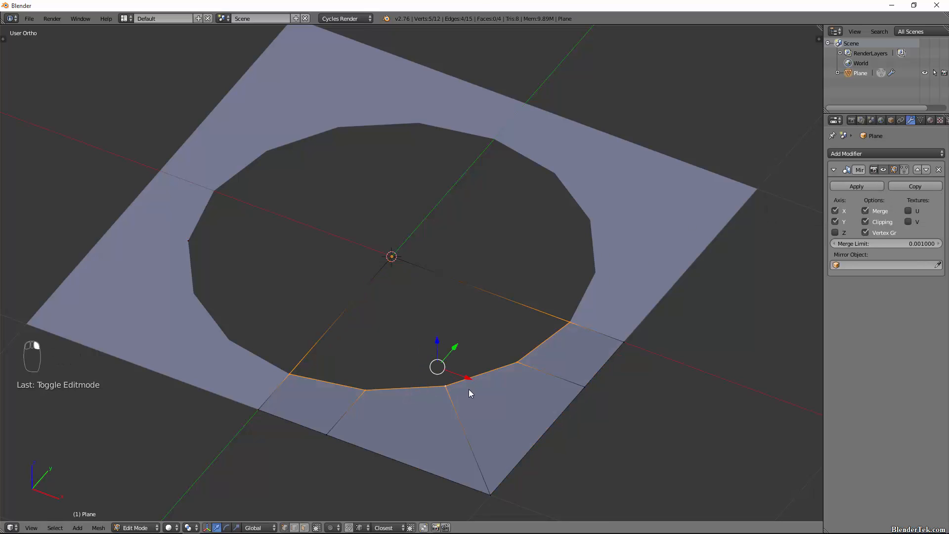
middle_drag(469, 390, 392, 389)
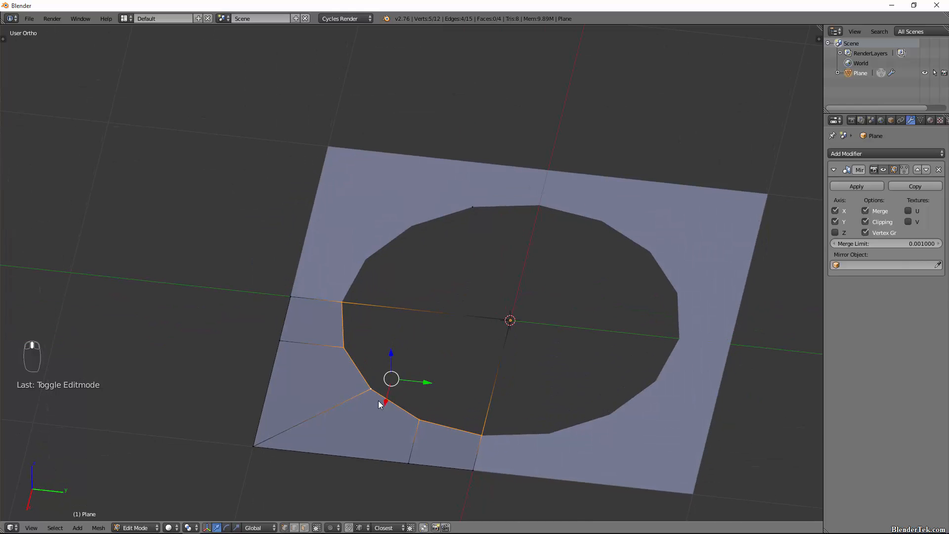
alt+right_click(363, 376)
alt+right_click(364, 380)
middle_drag(468, 424, 469, 419)
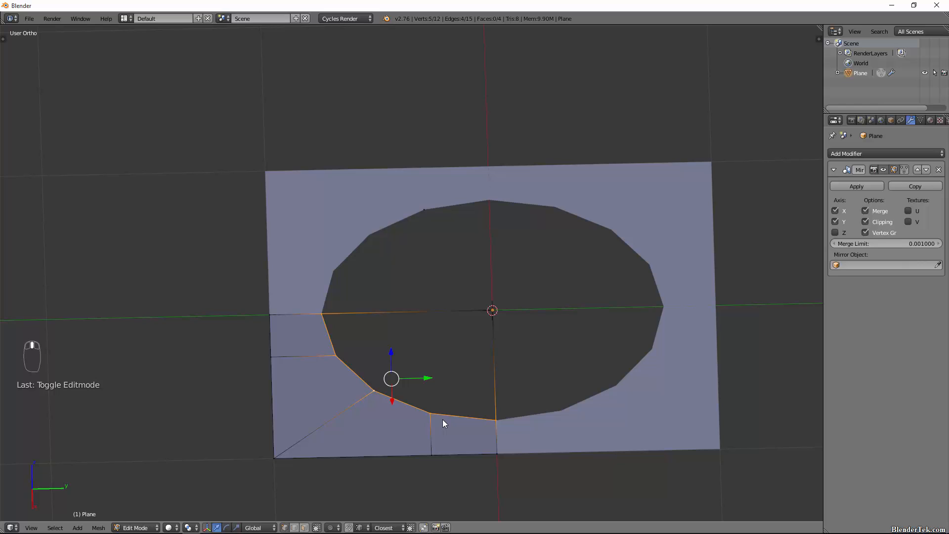
key(e)
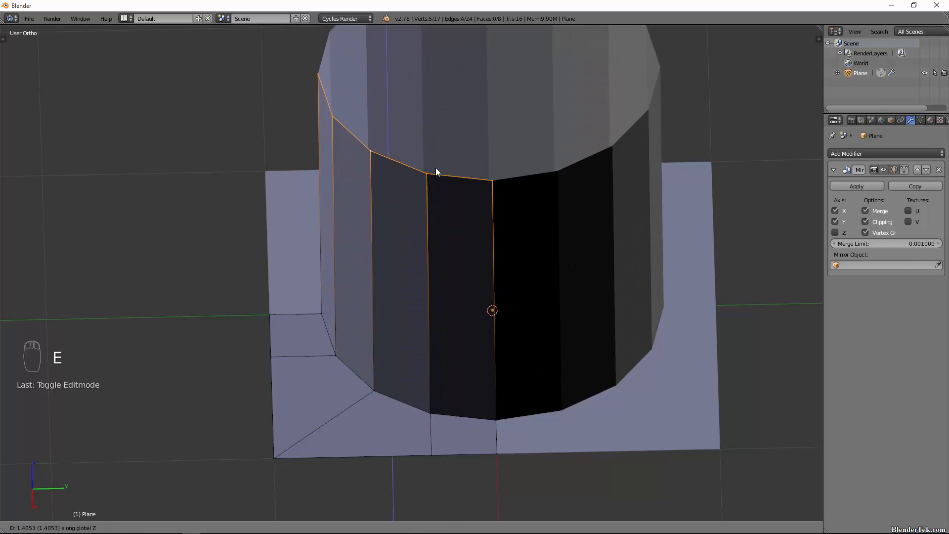
text(3)
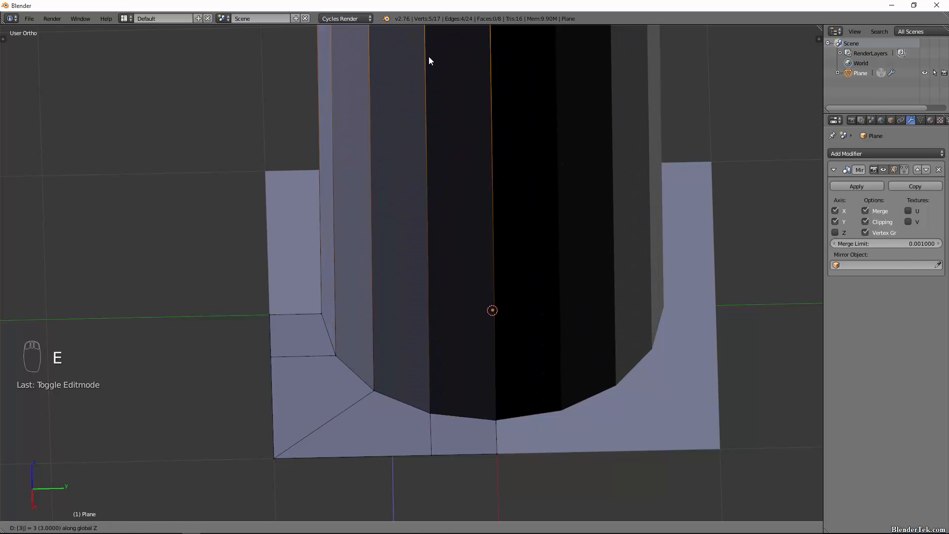
key(Return)
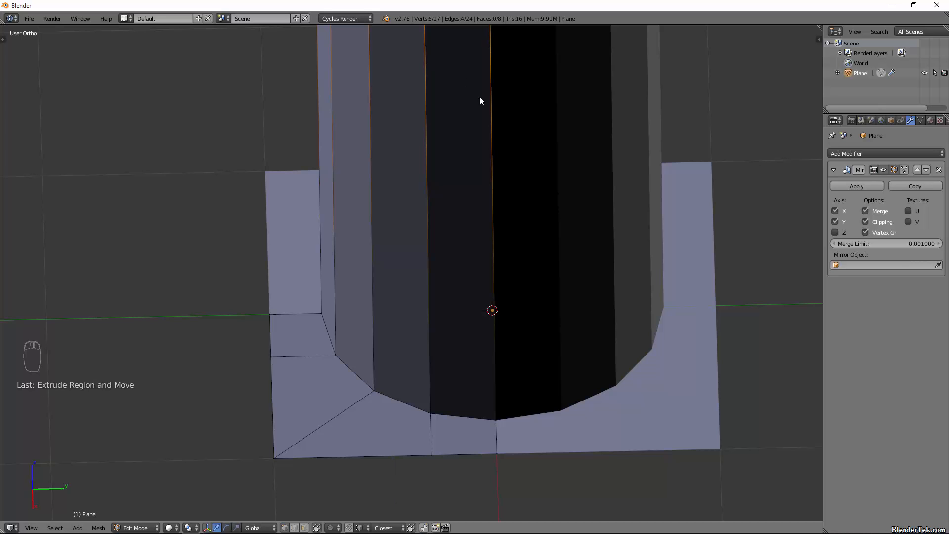
scroll(482, 99, down, 5)
middle_drag(526, 151, 477, 297)
scroll(450, 292, up, 2)
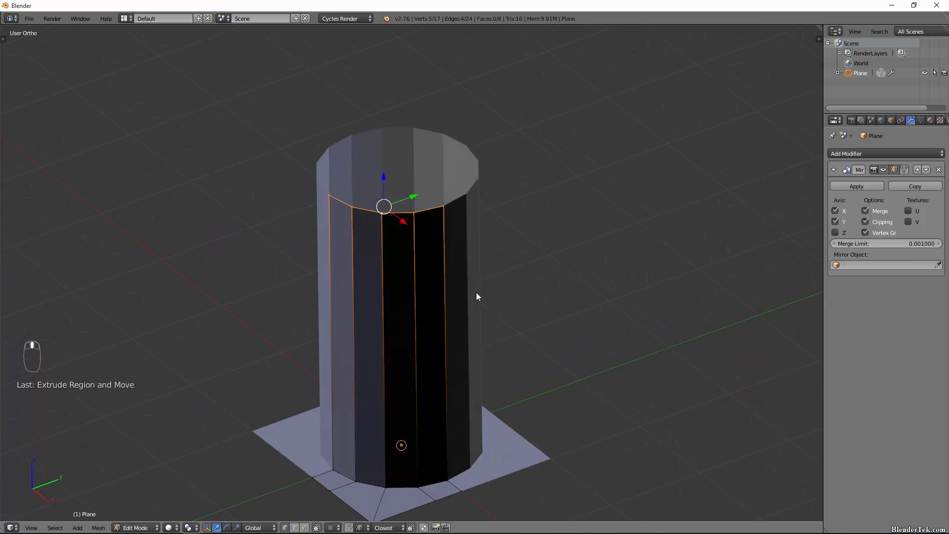
key(s)
right_click(499, 336)
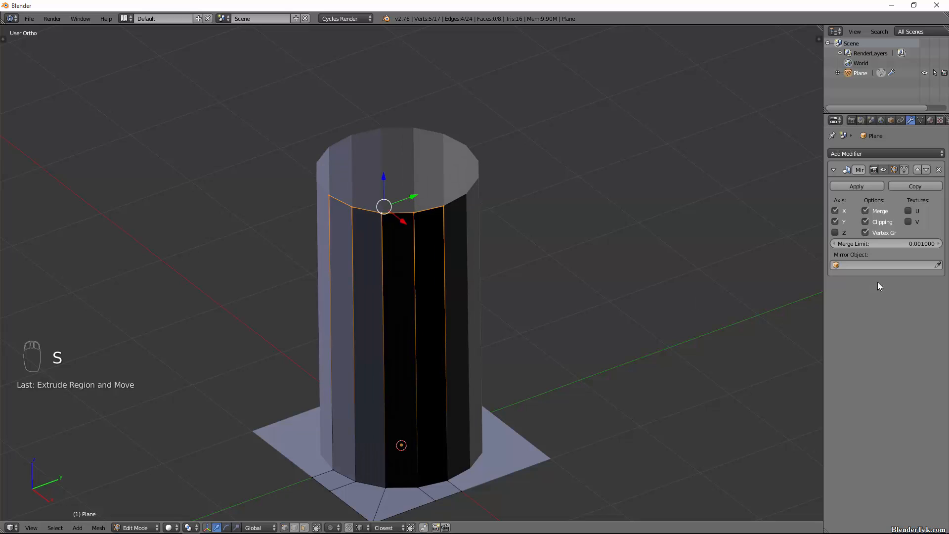
click(890, 225)
key(s)
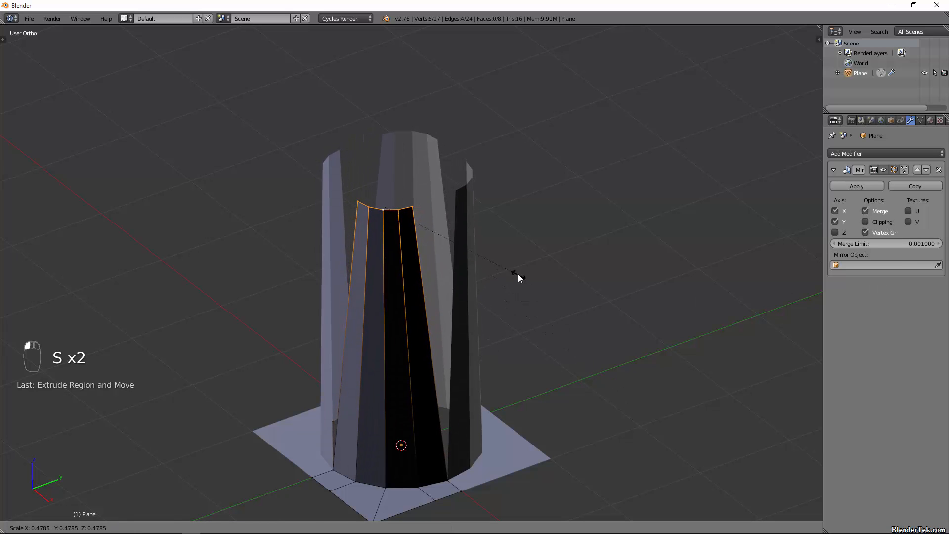
right_click(506, 255)
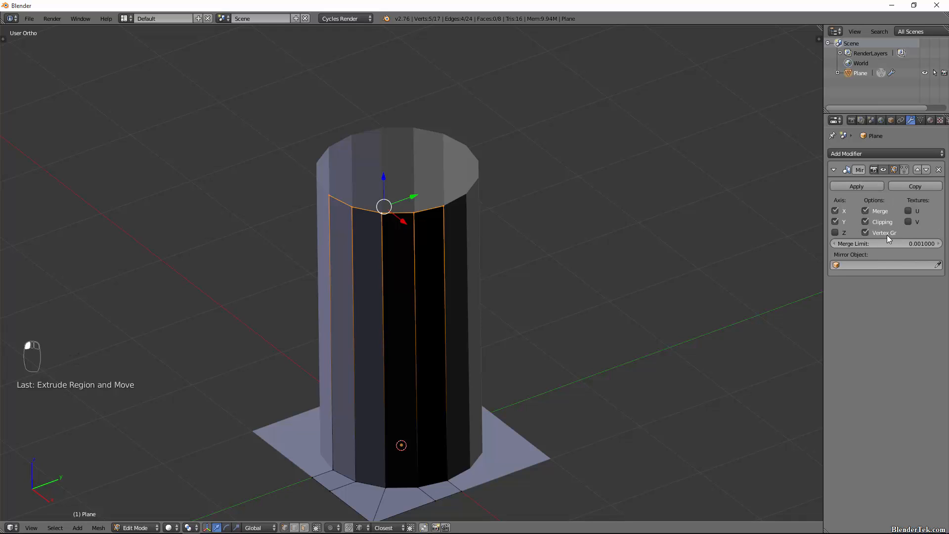
Step: Apply the Mirror modifier to the plane in Object Mode
click(864, 186)
key(Tab)
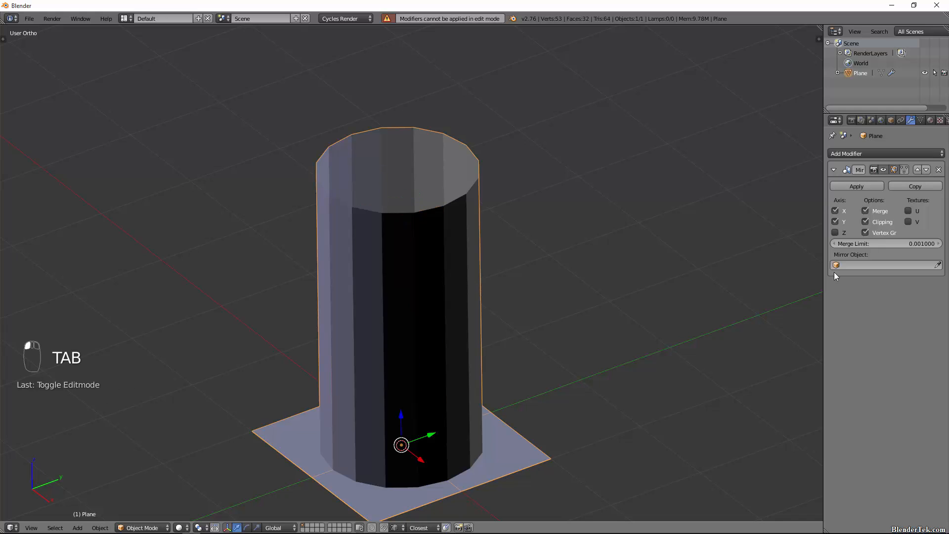
click(872, 187)
key(t)
key(t)
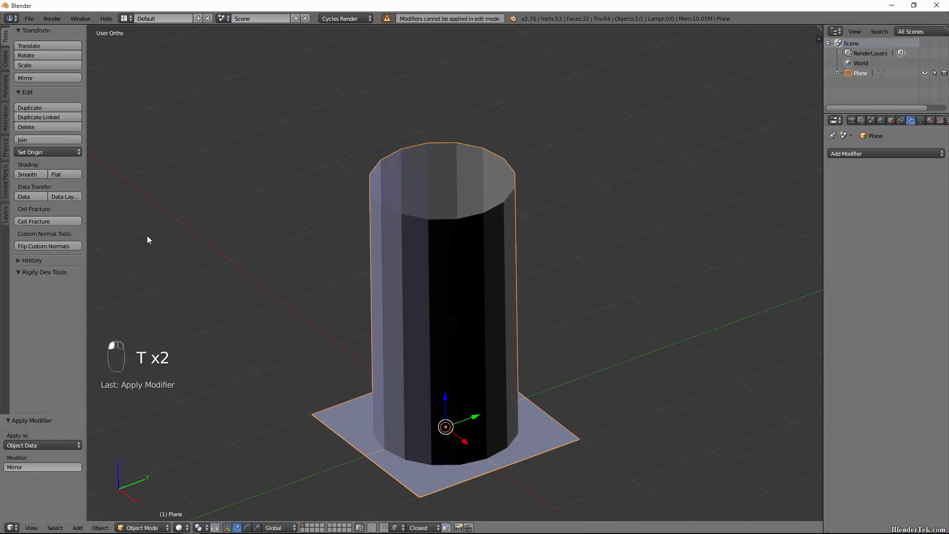
Step: Set the object's shading to Smooth
click(22, 176)
key(Tab)
key(Tab)
key(t)
key(t)
key(t)
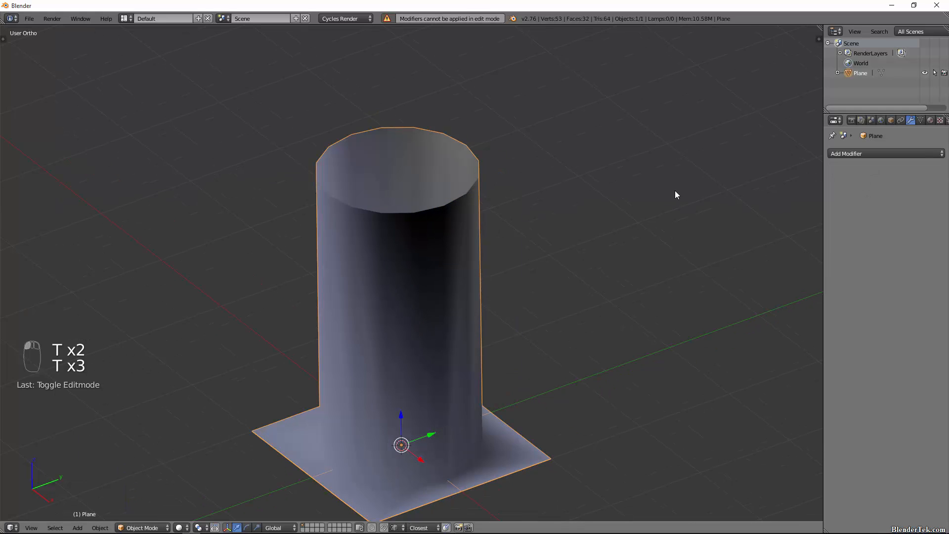
Step: Add an Edge Split modifier to the smooth-shaded object
click(860, 154)
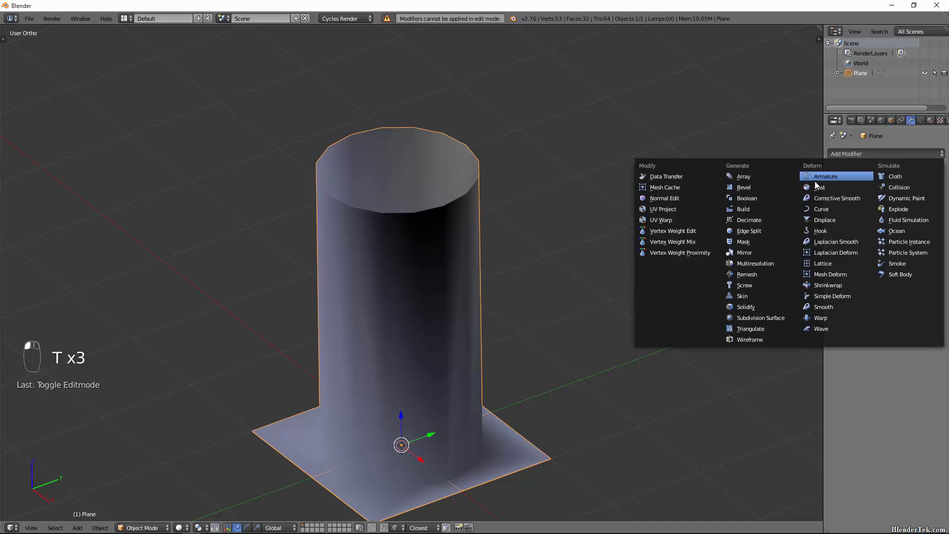
click(776, 229)
scroll(419, 363, up, 4)
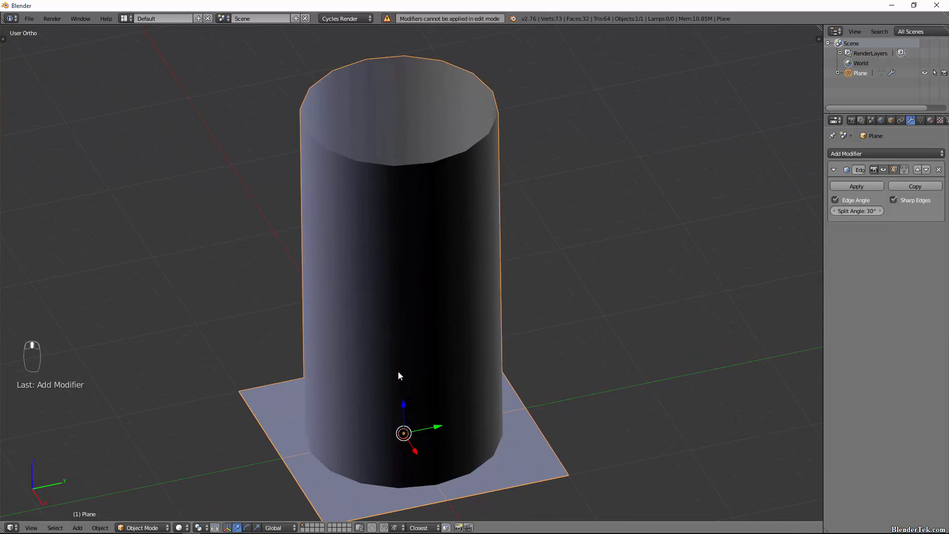
Step: Select the entire mesh in Edit Mode and flip its normals
key(Tab)
key(a)
key(a)
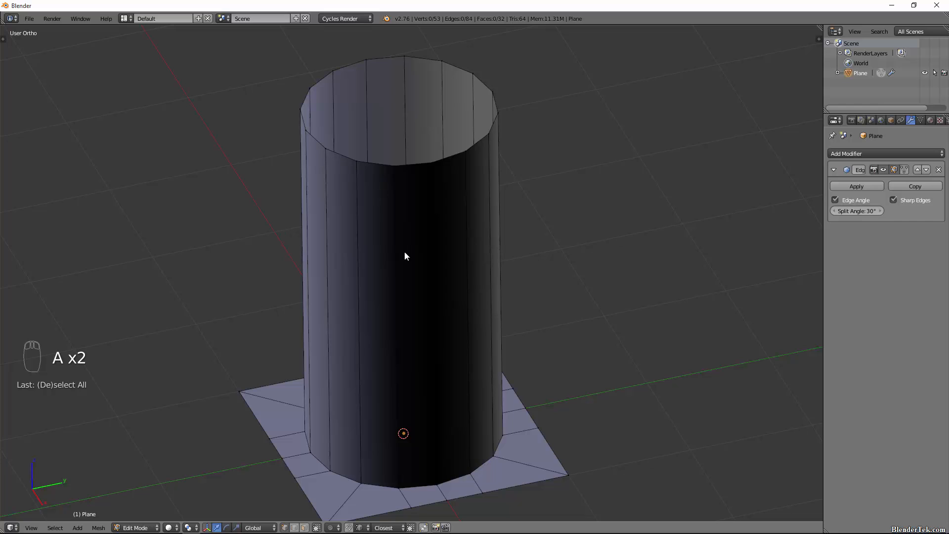
key(a)
key(space)
mouse_move(444, 294)
mouse_move(523, 331)
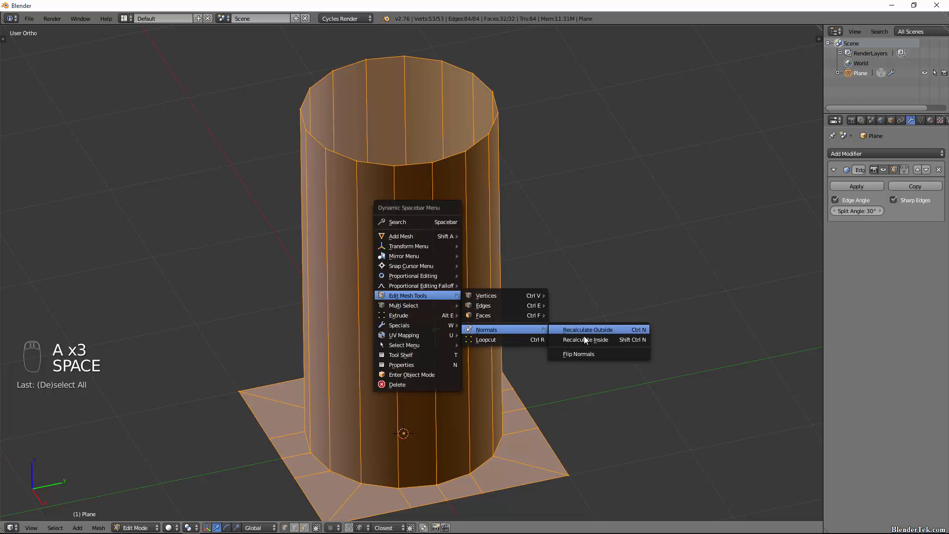
click(587, 353)
key(Tab)
key(Tab)
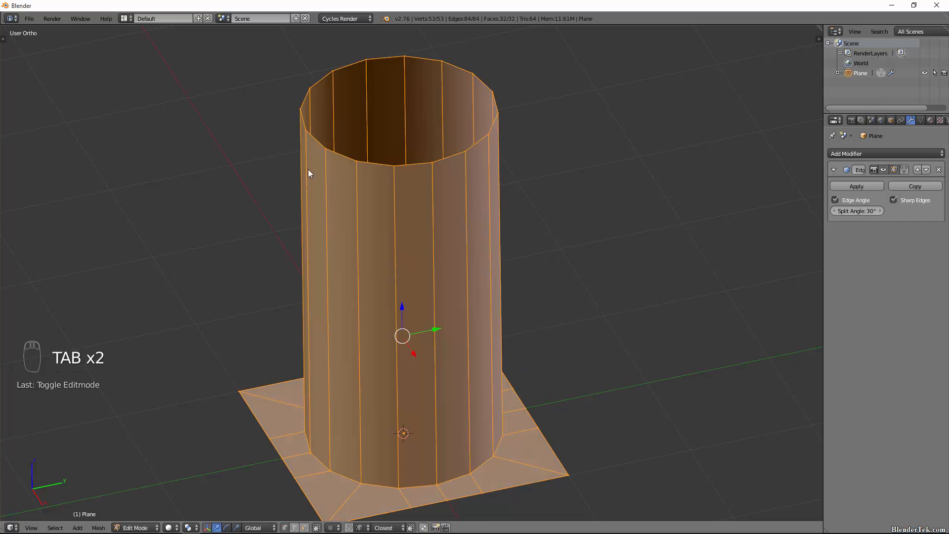
Step: Scale the cylinder's top edge loop uniformly to about a third of its size to form the cone, and return to Object Mode
alt+right_click(344, 155)
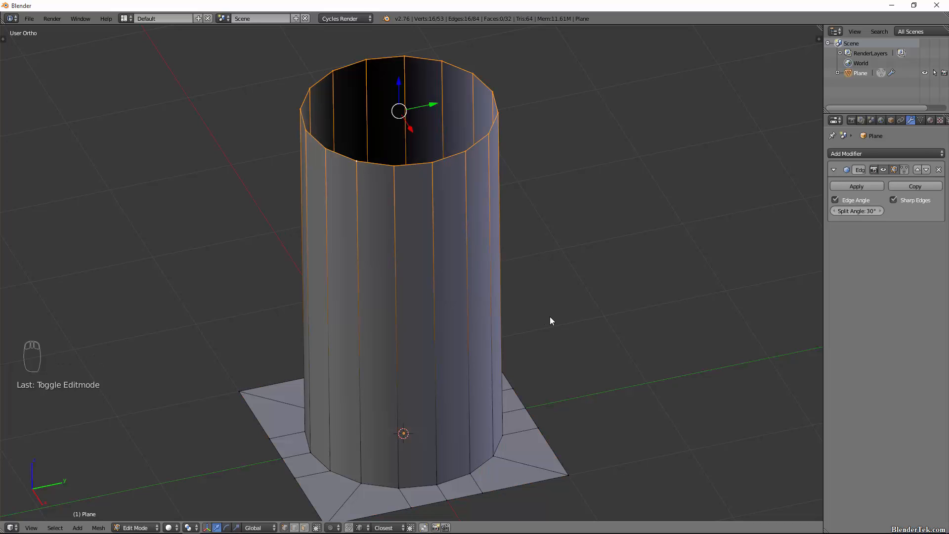
key(s)
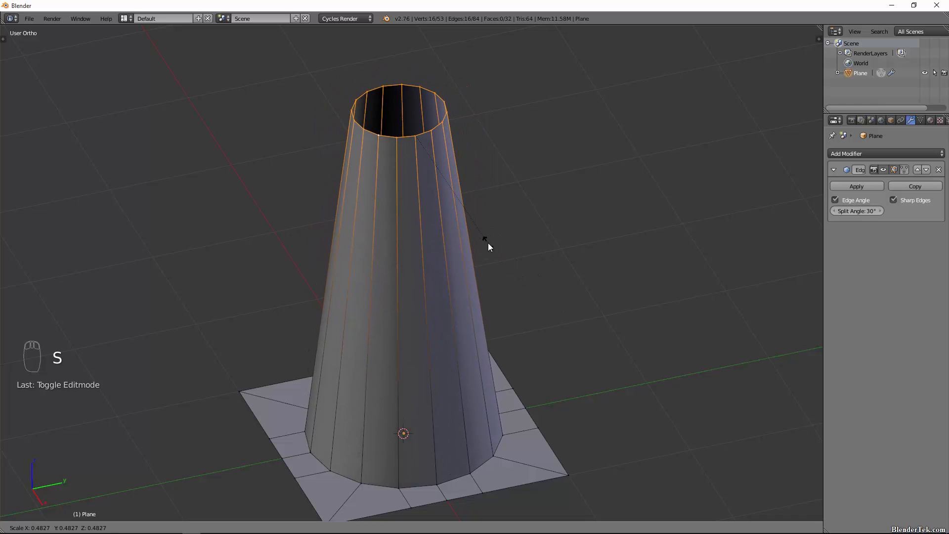
text(0.5)
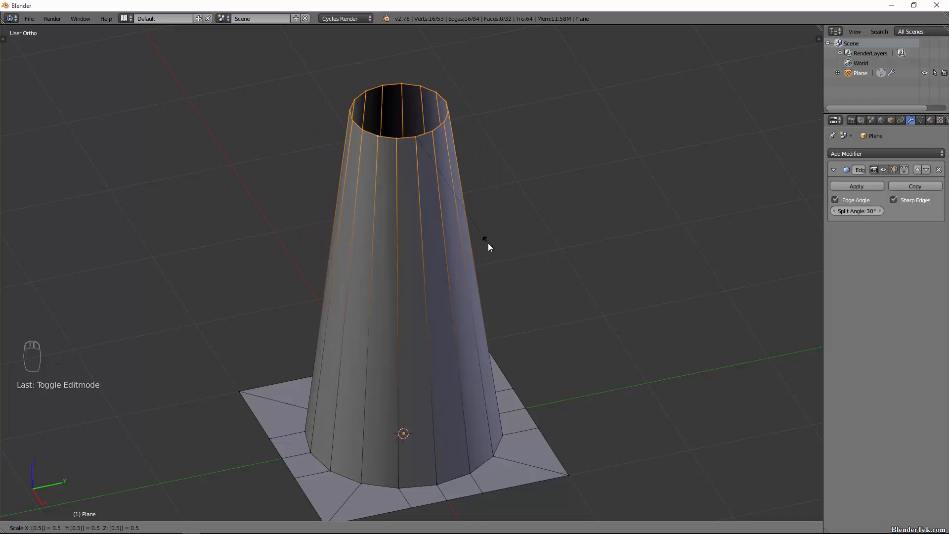
key(Return)
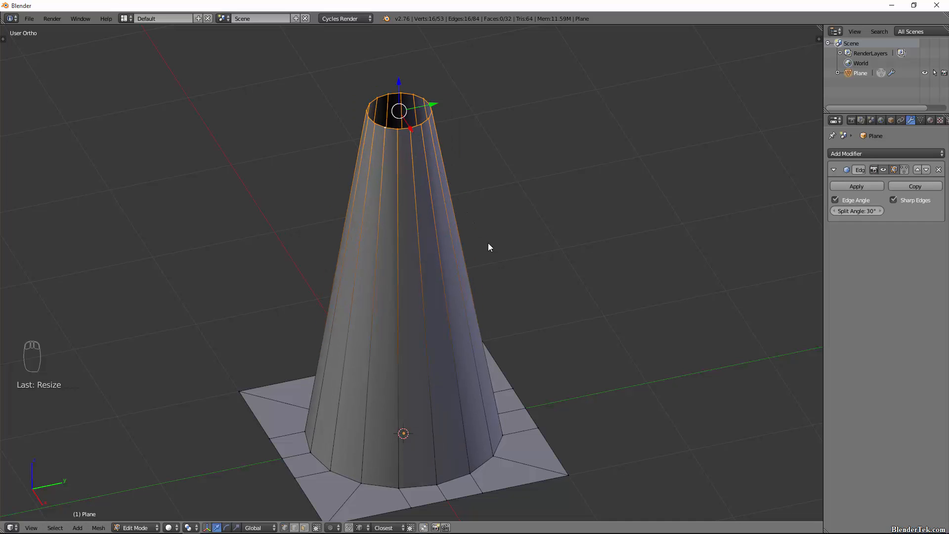
key(Tab)
middle_drag(489, 247, 421, 363)
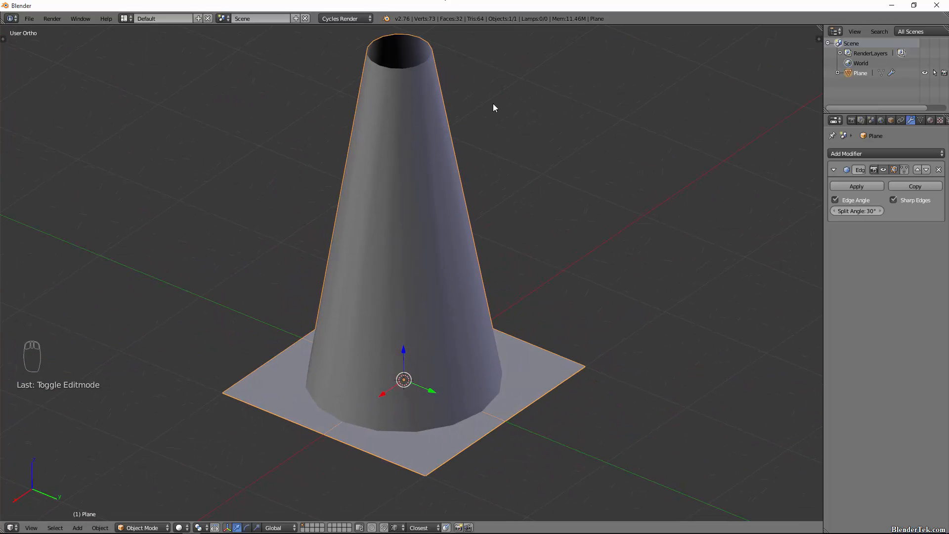
Step: Cap the cone's open top by extruding its top edge loop in place and scaling the new loop to 0
key(Tab)
scroll(386, 42, up, 5)
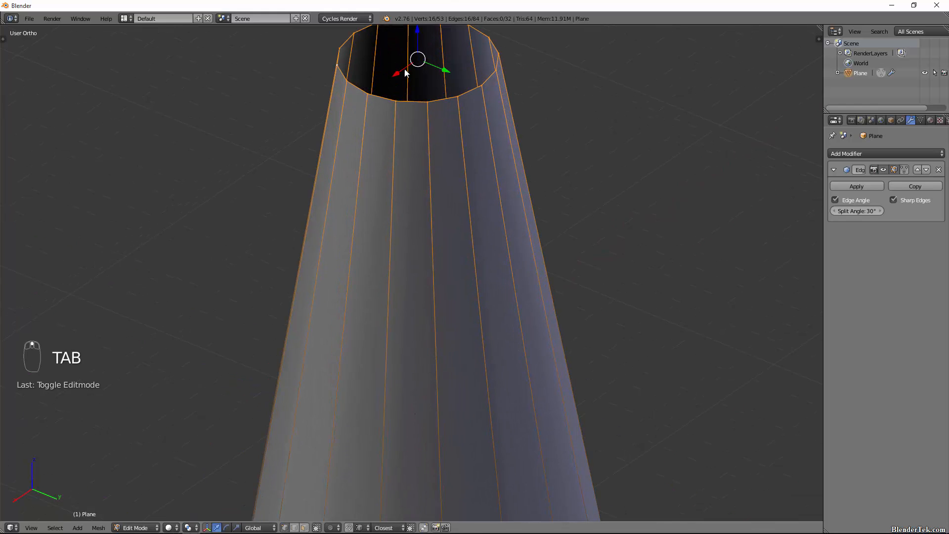
shift+middle_drag(406, 99, 359, 241)
scroll(402, 218, up, 3)
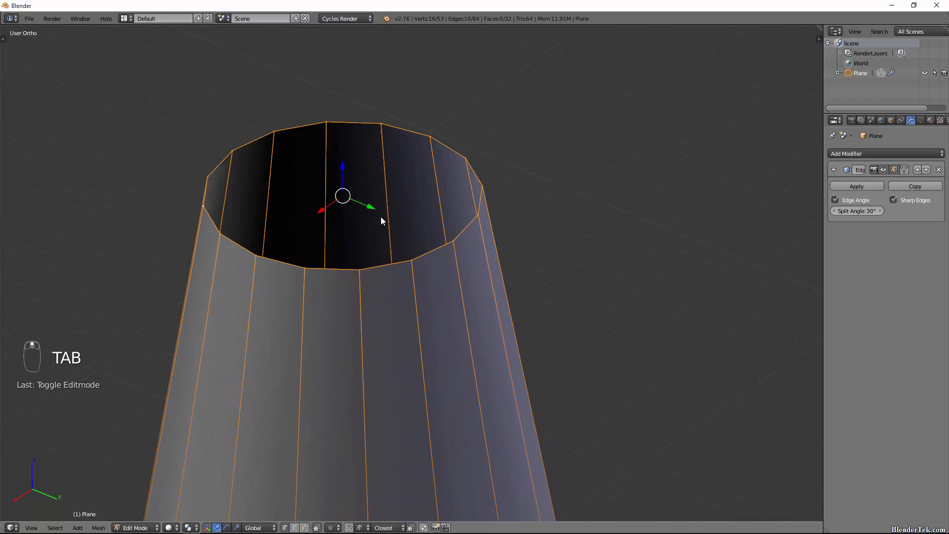
key(e)
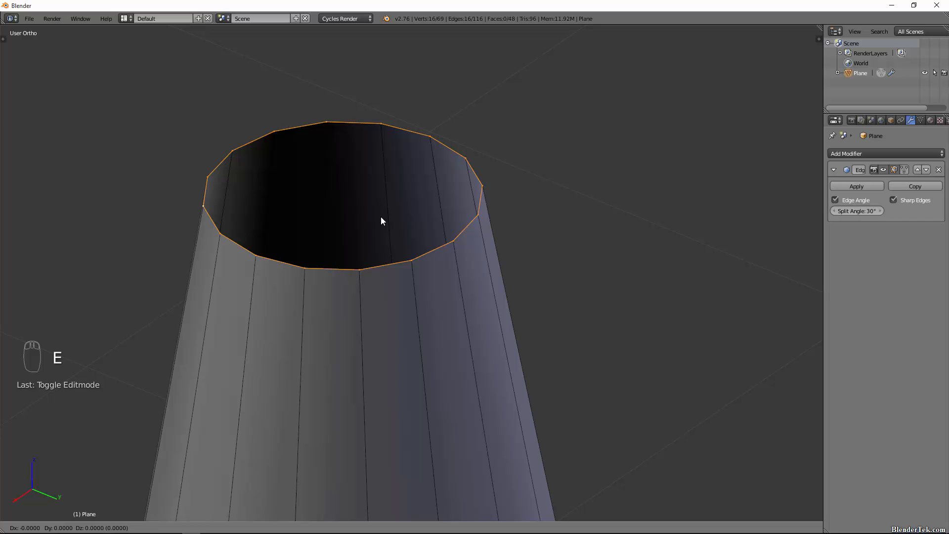
right_click(380, 217)
key(s)
key(0)
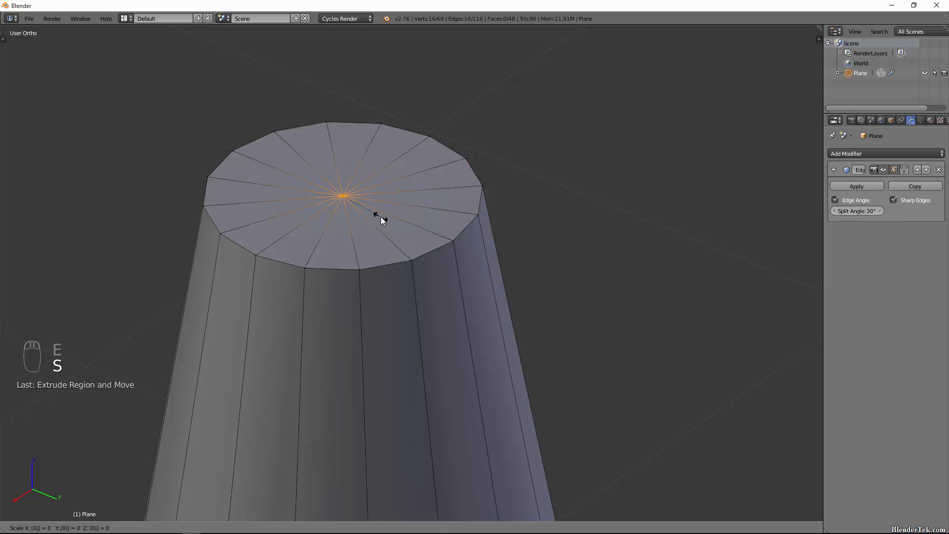
click(380, 217)
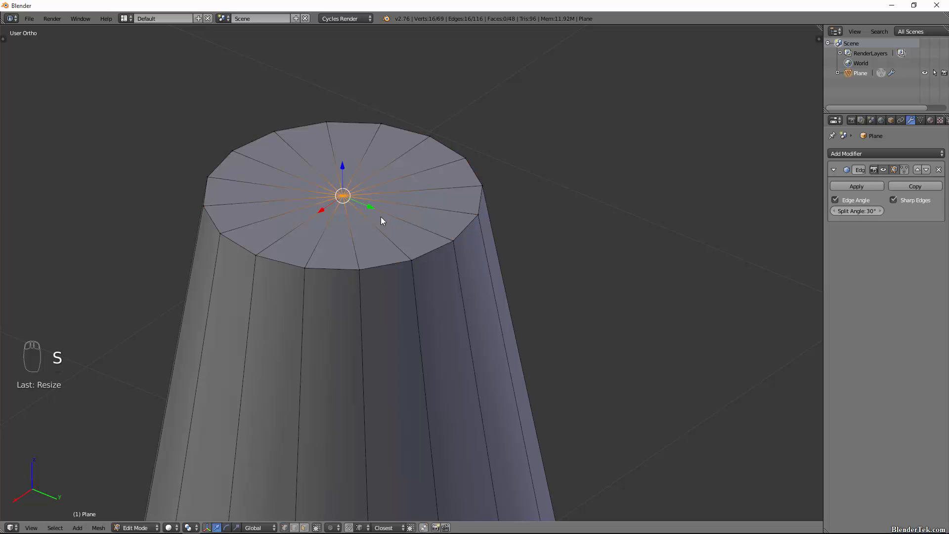
Step: Remove the doubled vertices at the centre of the cone's top cap and return to Object Mode
key(ctrl+v)
click(381, 216)
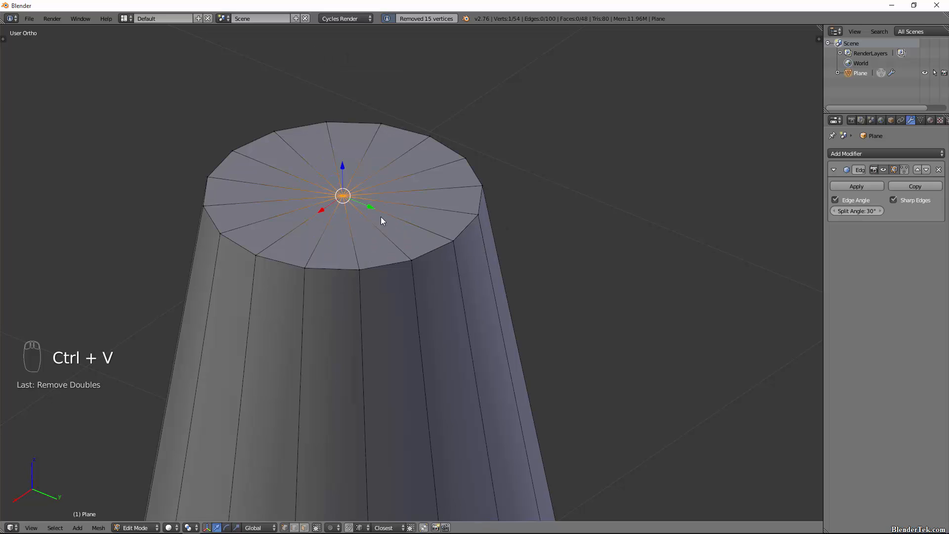
key(Tab)
scroll(360, 197, down, 5)
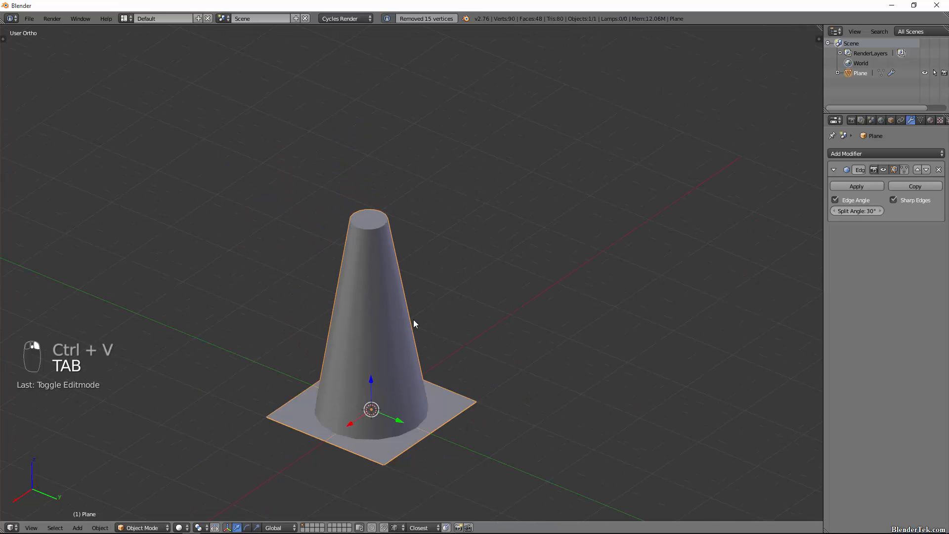
Step: Select the outer edge loop of the square base in Edit Mode and scale it uniformly by 1.125
shift+middle_drag(414, 319, 378, 206)
scroll(396, 276, up, 3)
key(Tab)
key(Tab)
key(Tab)
scroll(331, 420, up, 2)
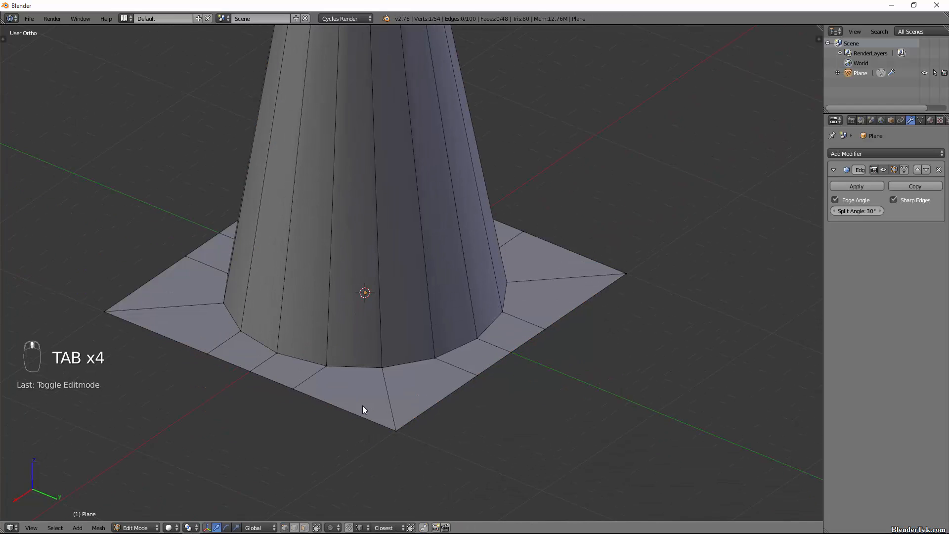
alt+right_click(395, 429)
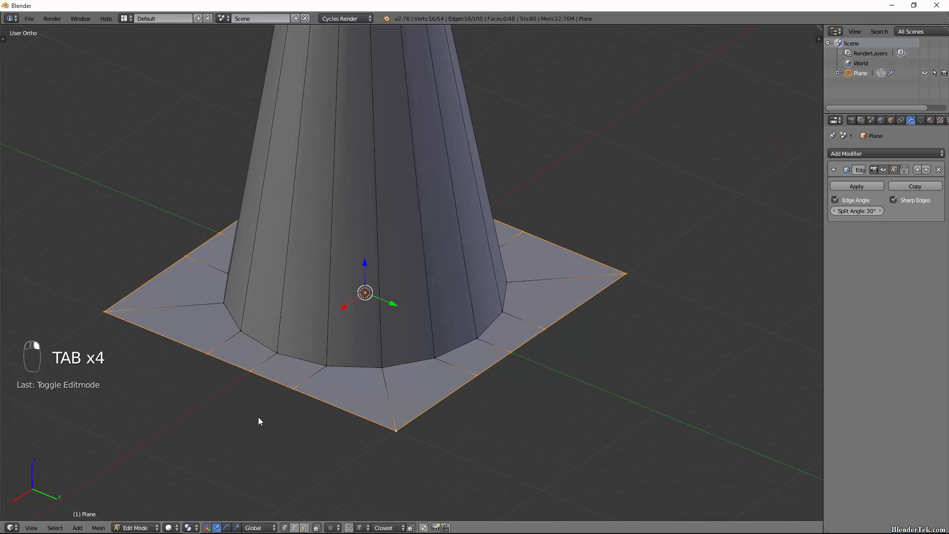
middle_drag(255, 389, 375, 412)
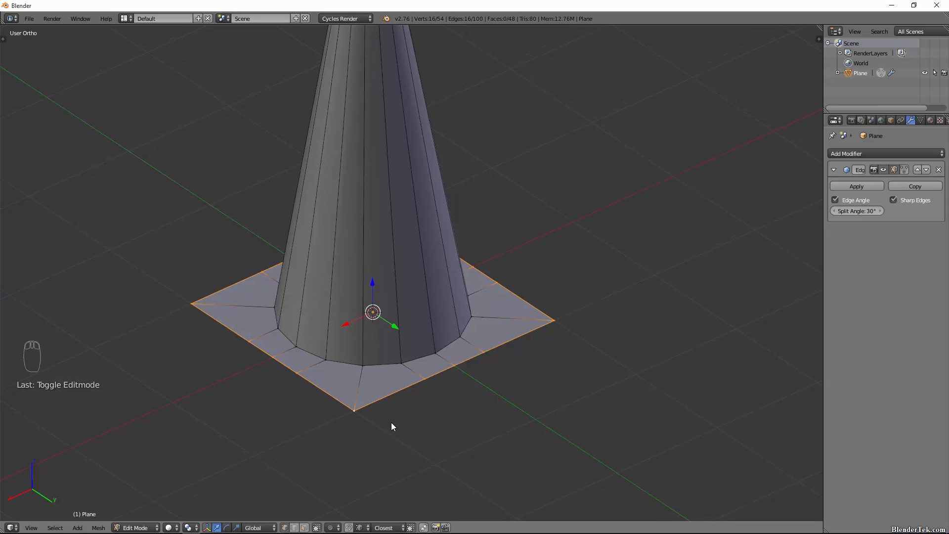
text(s1.5)
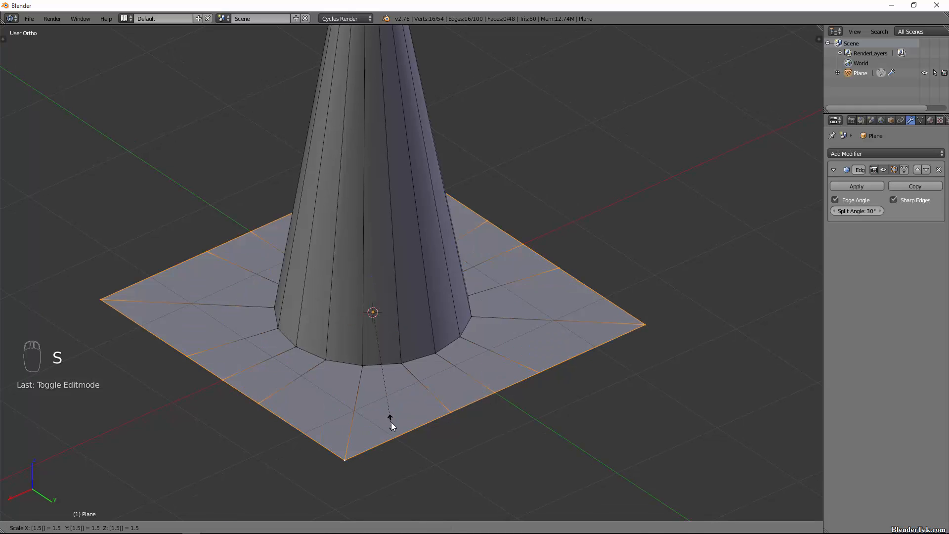
key(BackSpace)
text(25)
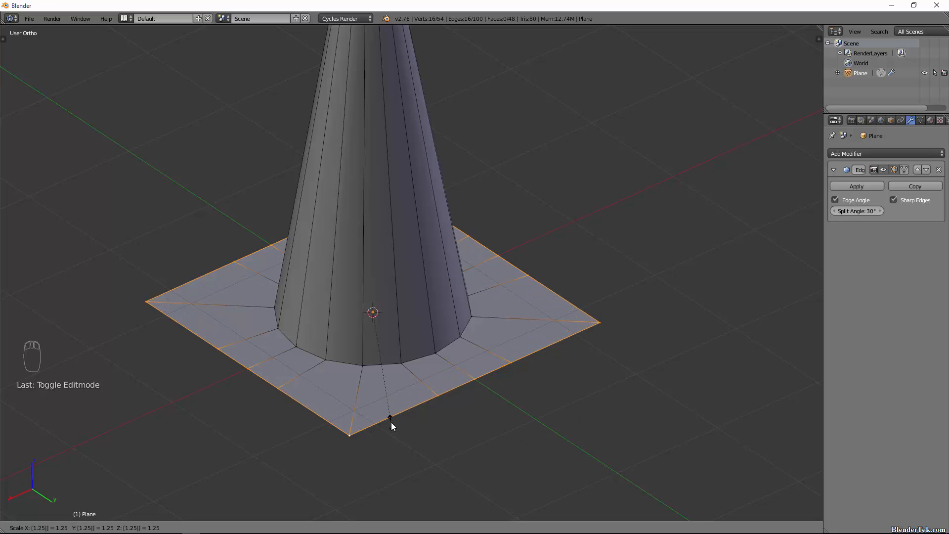
key(BackSpace)
key(BackSpace)
text(125)
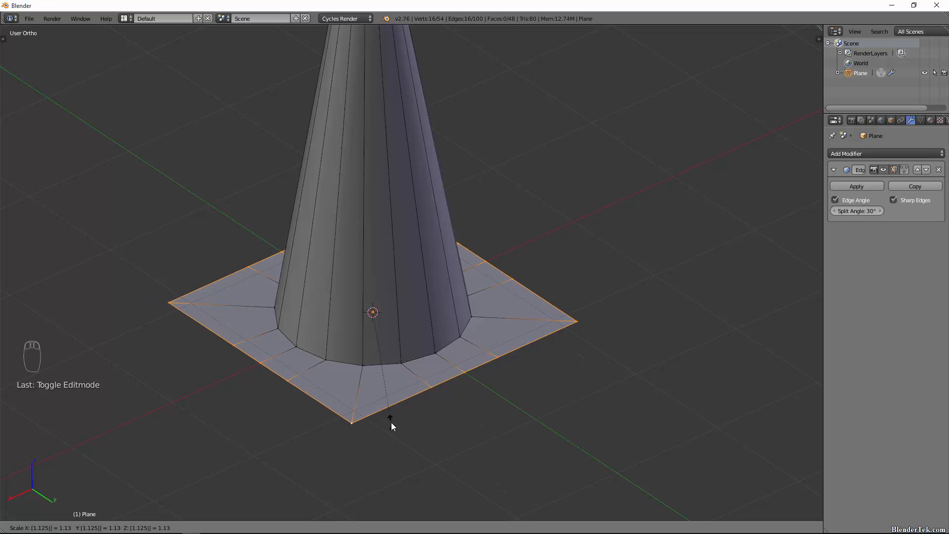
key(Return)
Step: Extrude the base's outer edge loop by -0.25 along the global Z axis and return to Object Mode
scroll(394, 426, up, 3)
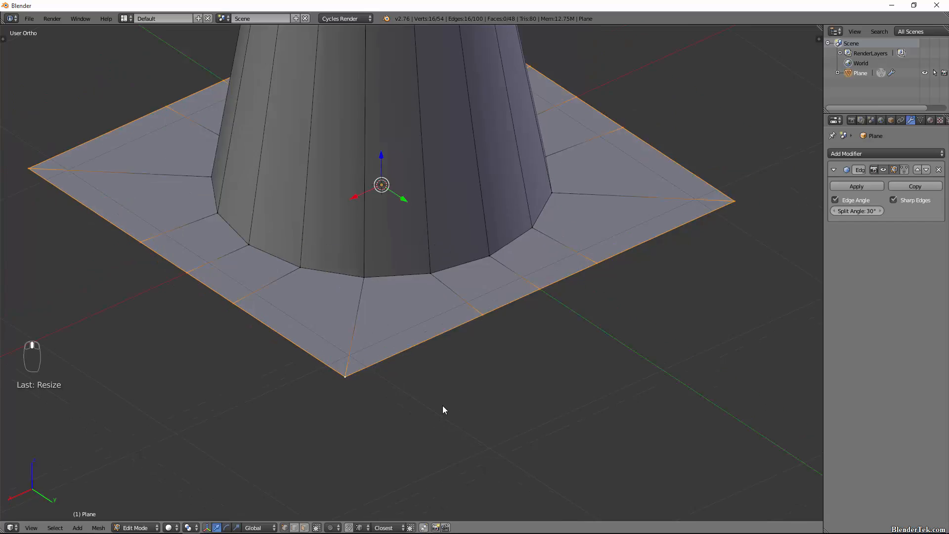
middle_drag(442, 406, 426, 397)
key(e)
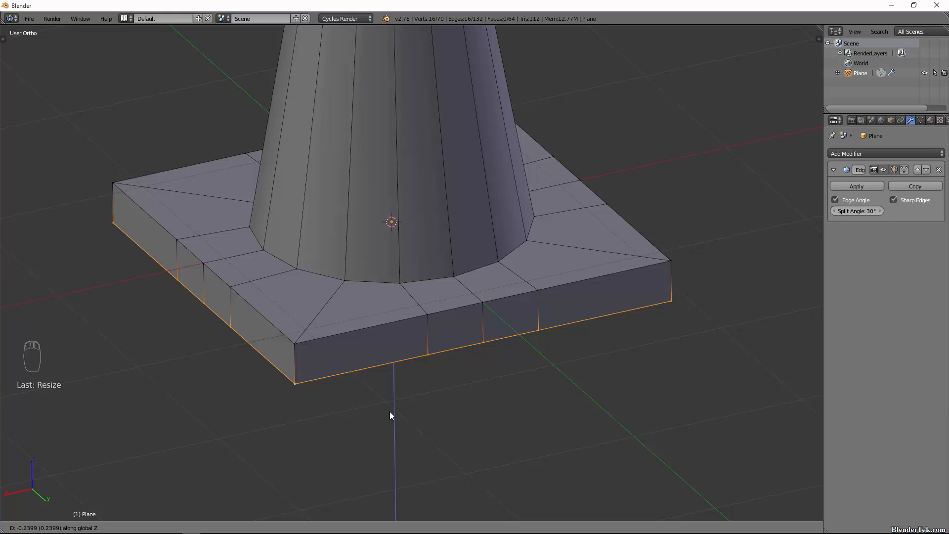
text(-0.25)
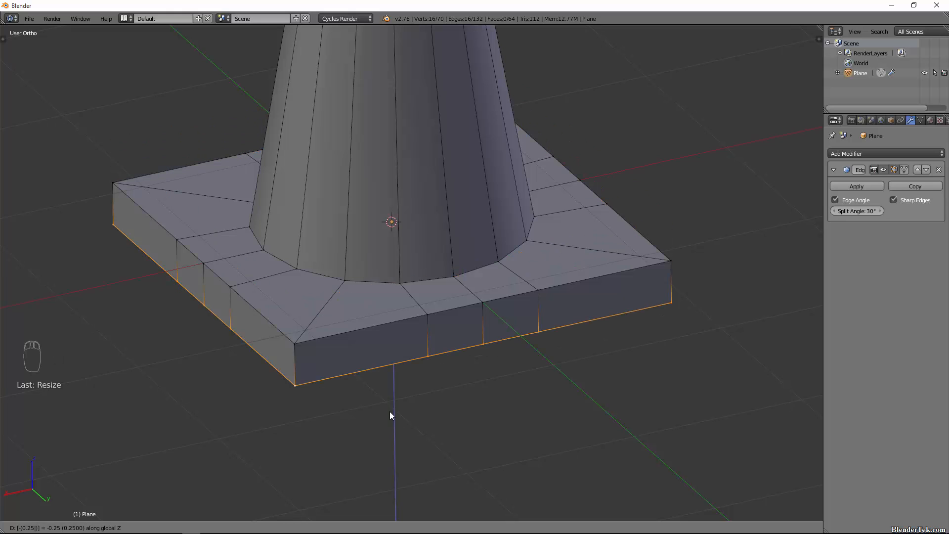
key(Return)
key(Tab)
scroll(493, 279, down, 6)
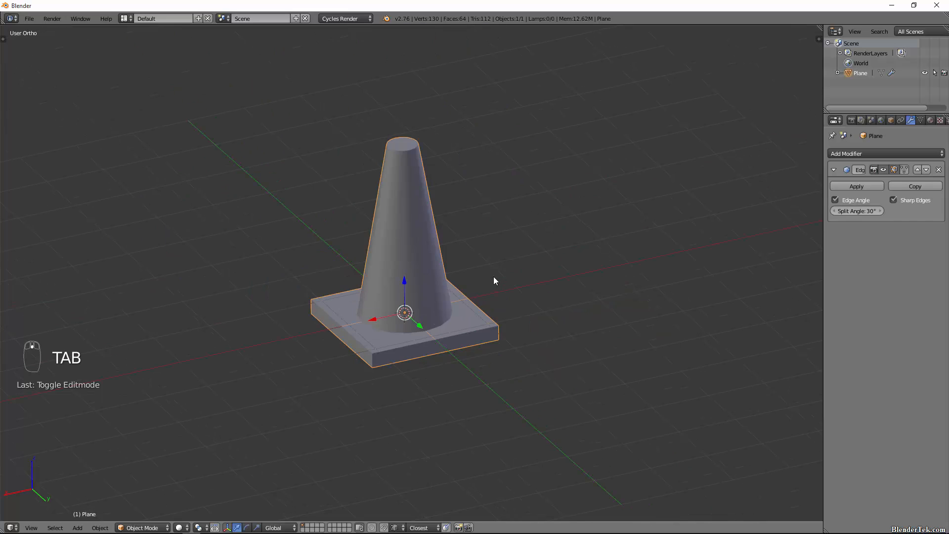
Step: Close the underside of the base by extruding its bottom edge loop in place and scaling the new loop to 0
scroll(378, 379, up, 4)
key(Tab)
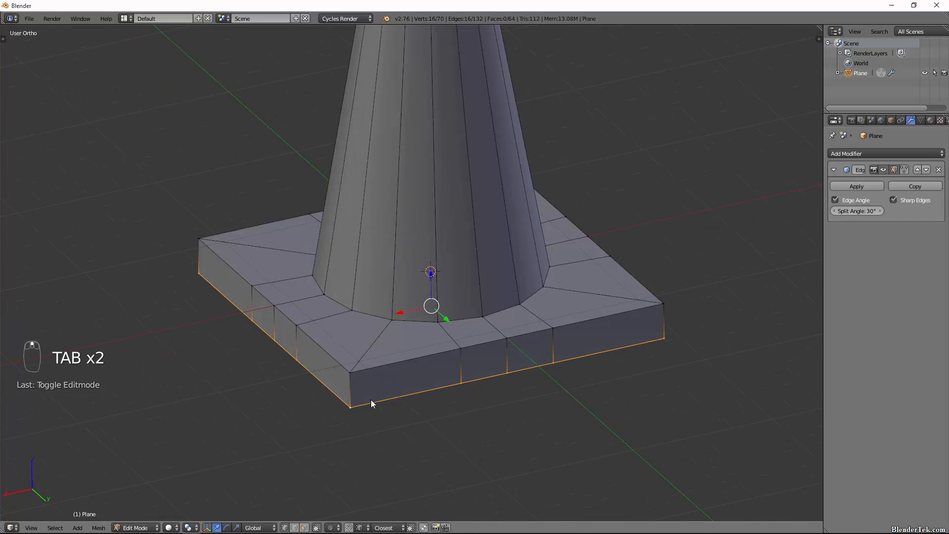
scroll(371, 393, up, 4)
middle_drag(384, 356, 383, 325)
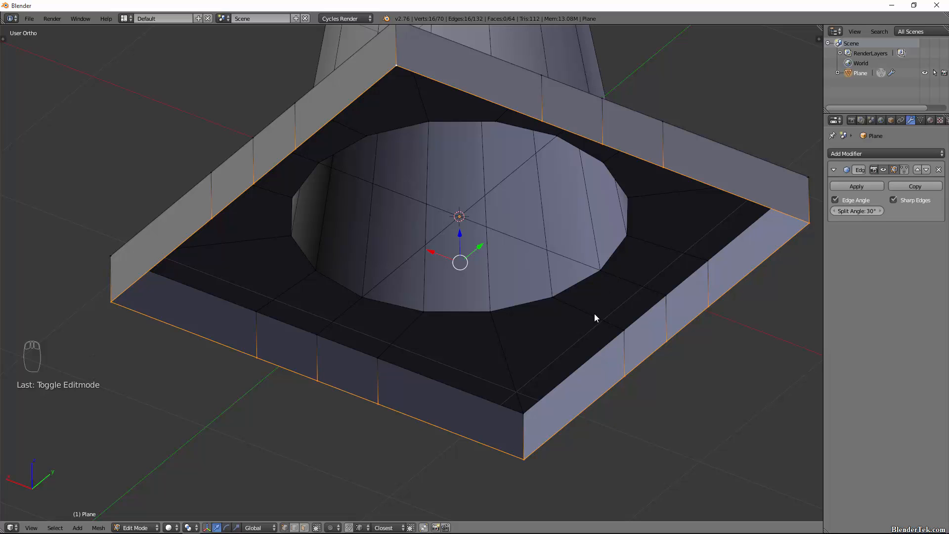
key(e)
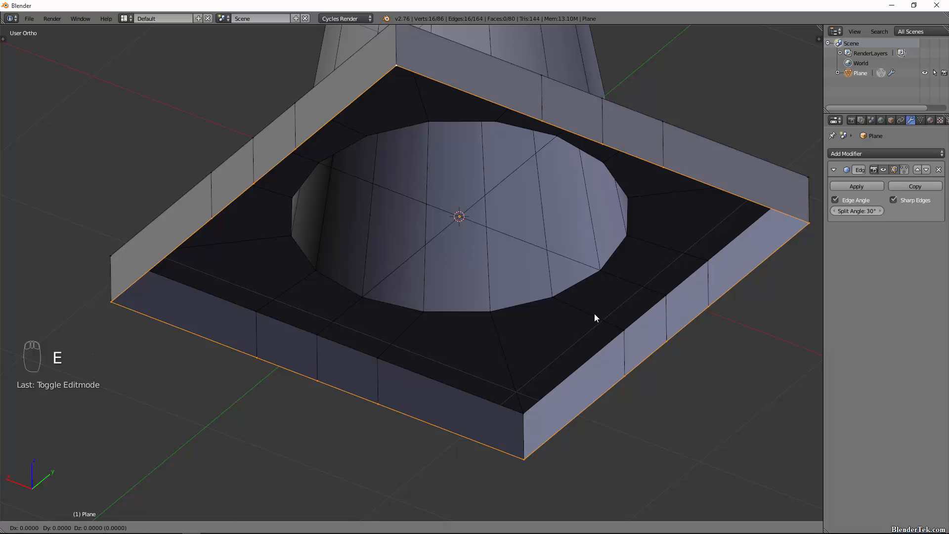
right_click(594, 313)
key(s)
key(0)
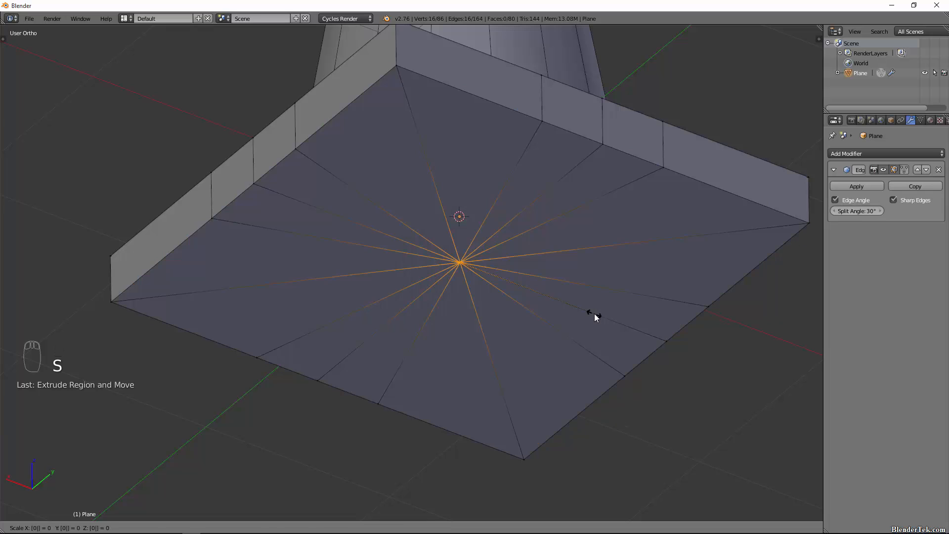
key(Return)
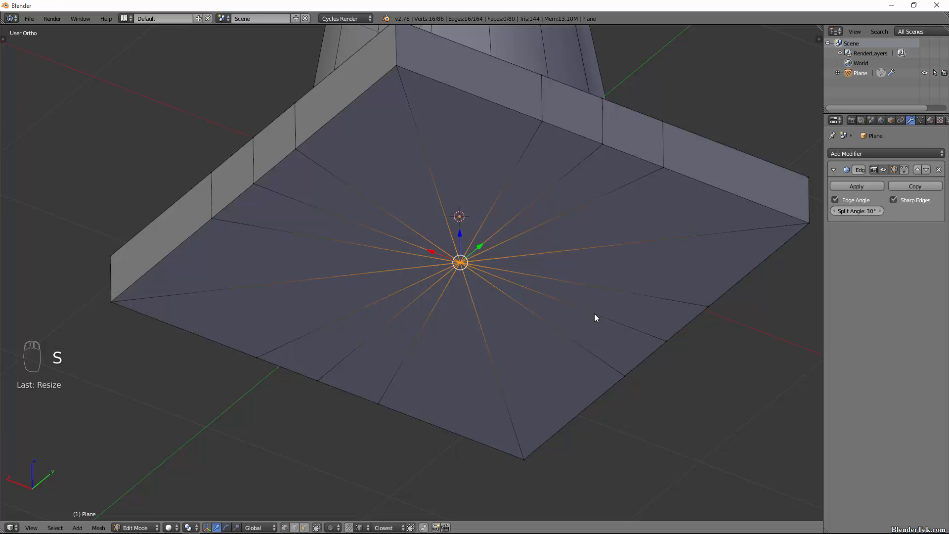
Step: Remove the doubled vertices at the centre of the base's underside and return to Object Mode
key(ctrl+v)
click(594, 313)
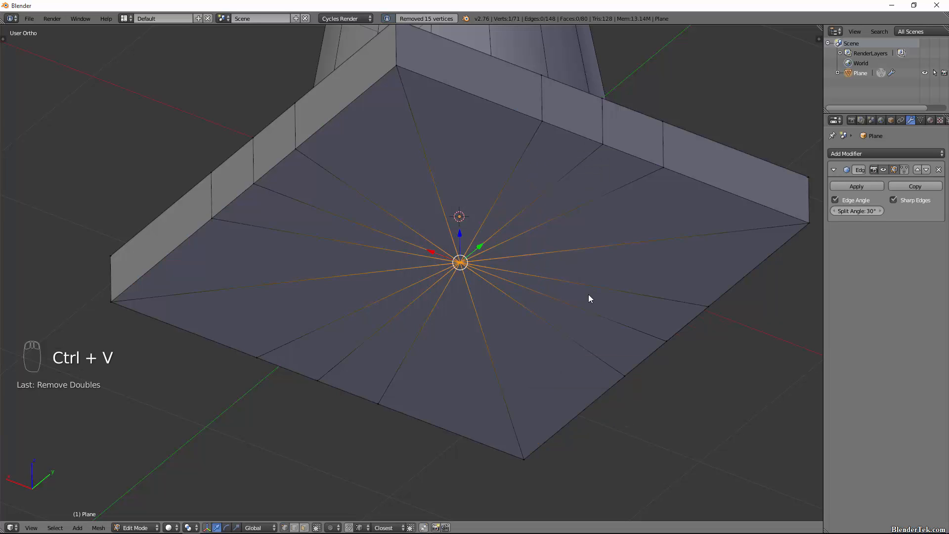
key(Tab)
middle_drag(462, 170, 530, 339)
scroll(472, 267, down, 7)
scroll(469, 280, up, 3)
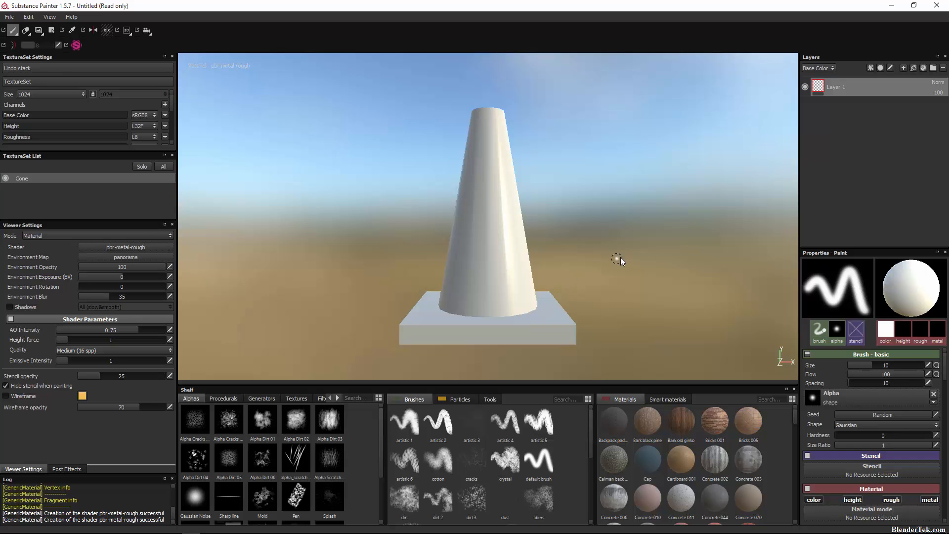
Step: View the cone at an angle in Substance Painter, and switch to a new Blender session with the recent file Cone.blend open
alt+drag(621, 257, 520, 336)
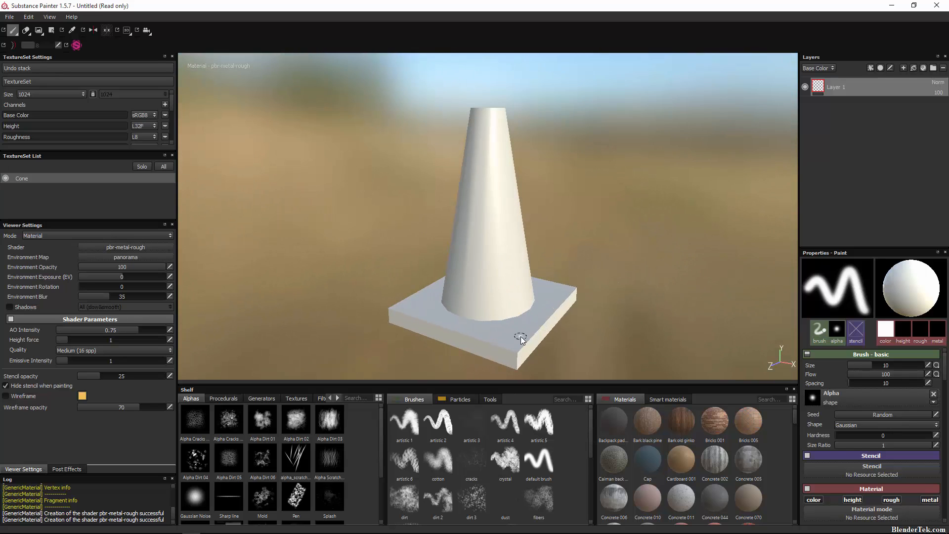
key(alt+space)
text(blender)
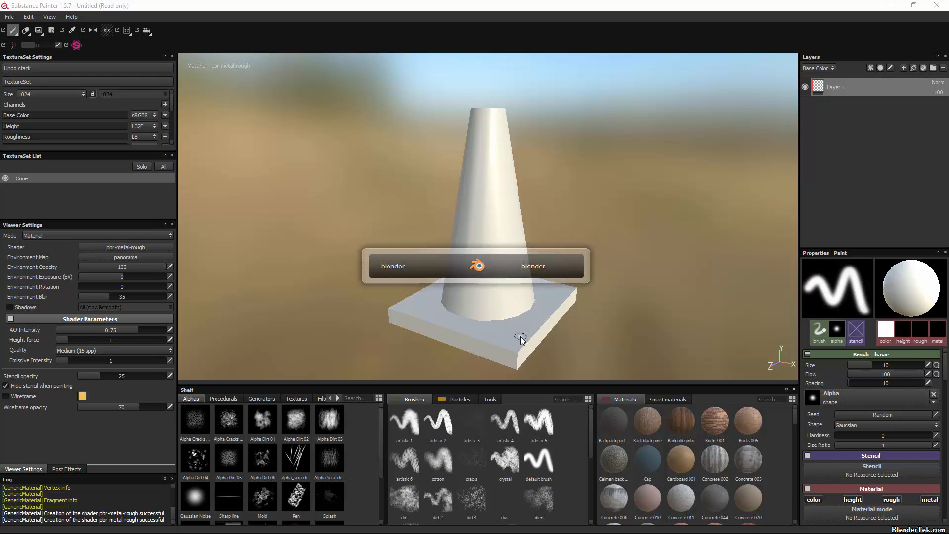
key(Return)
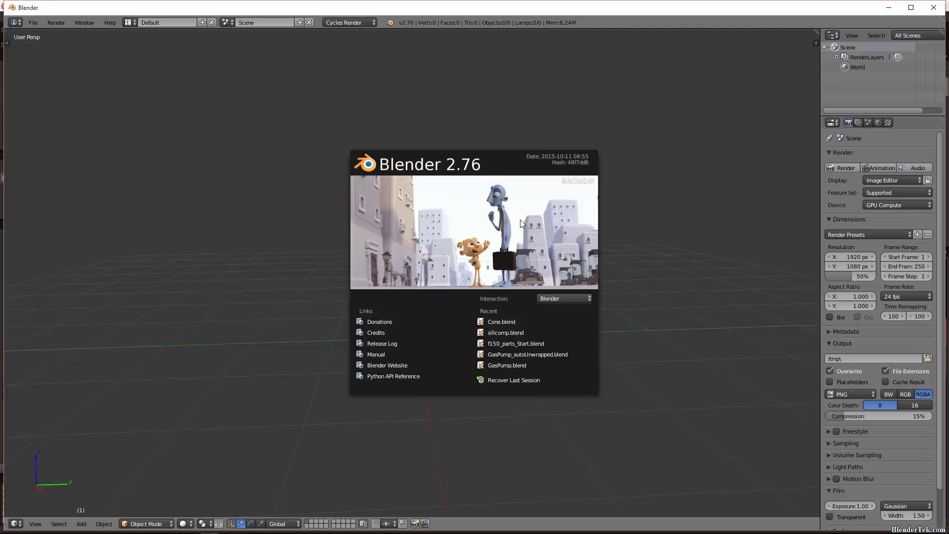
click(518, 321)
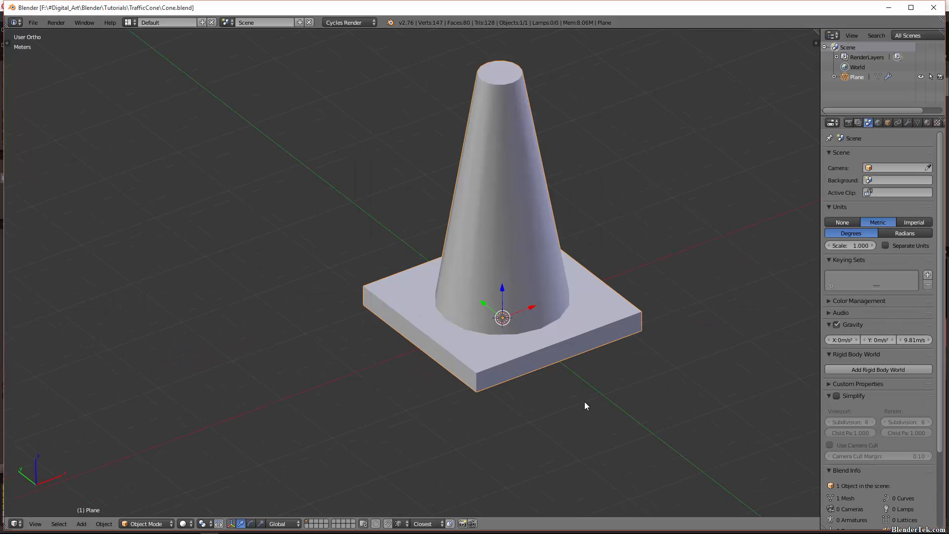
Step: Enter Edit Mode on the cone and start the Screencast Keys display
key(Tab)
scroll(457, 377, up, 3)
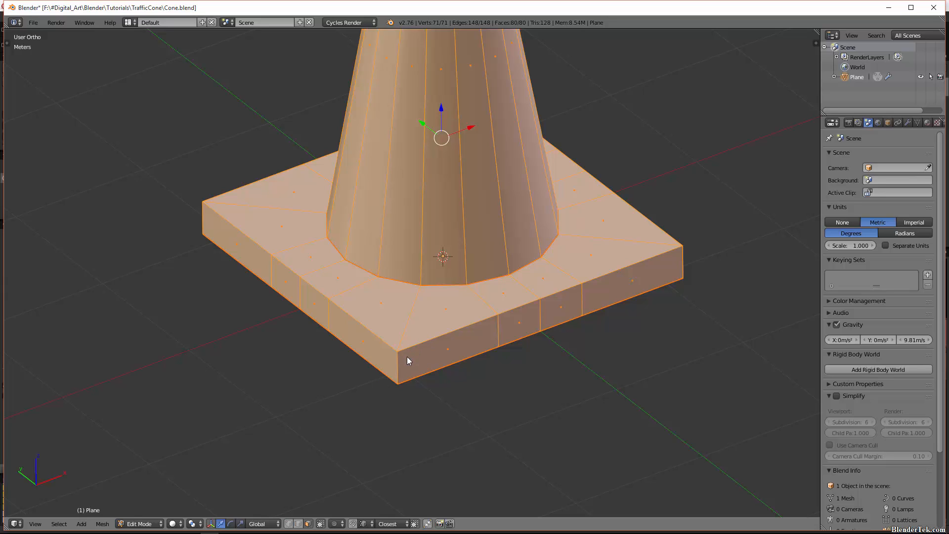
key(n)
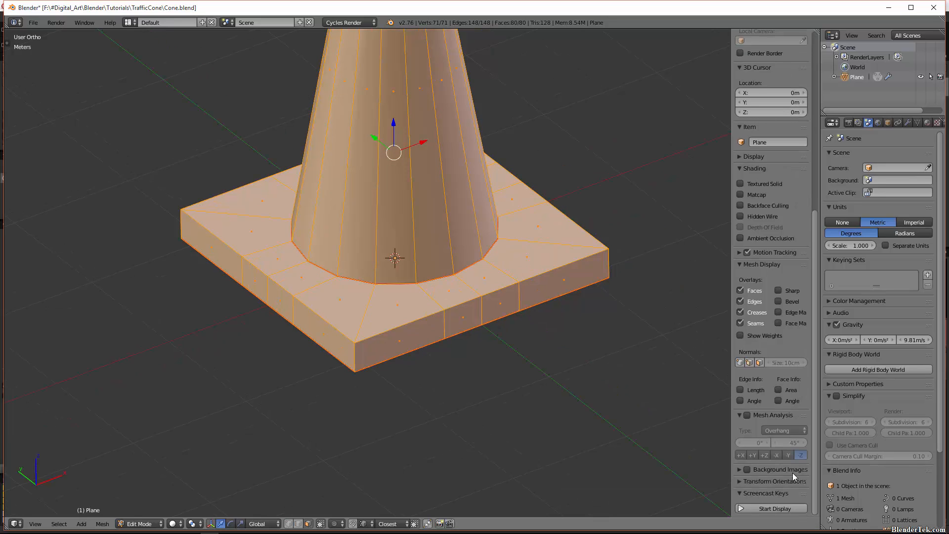
click(773, 508)
key(n)
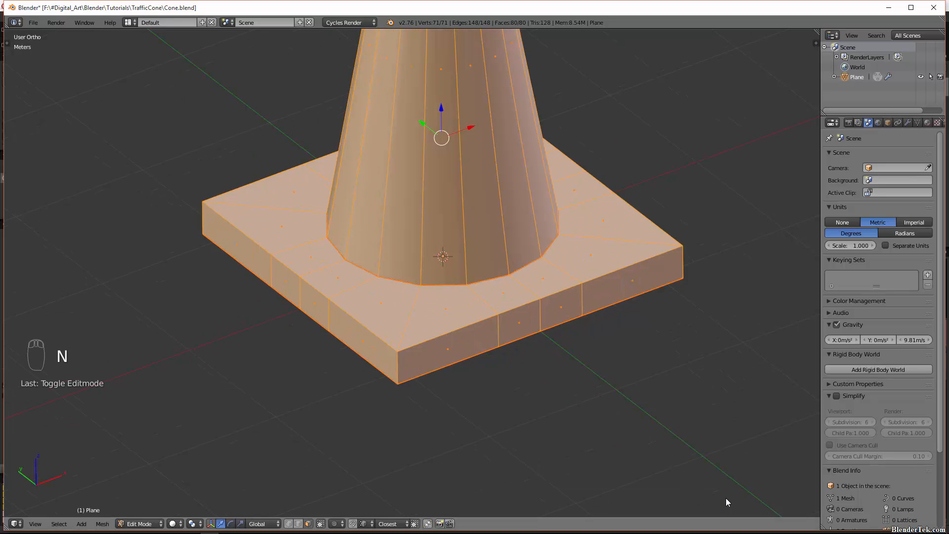
Step: Switch to edge selection and select the four vertical corner edges of the square base
alt+right_click(400, 363)
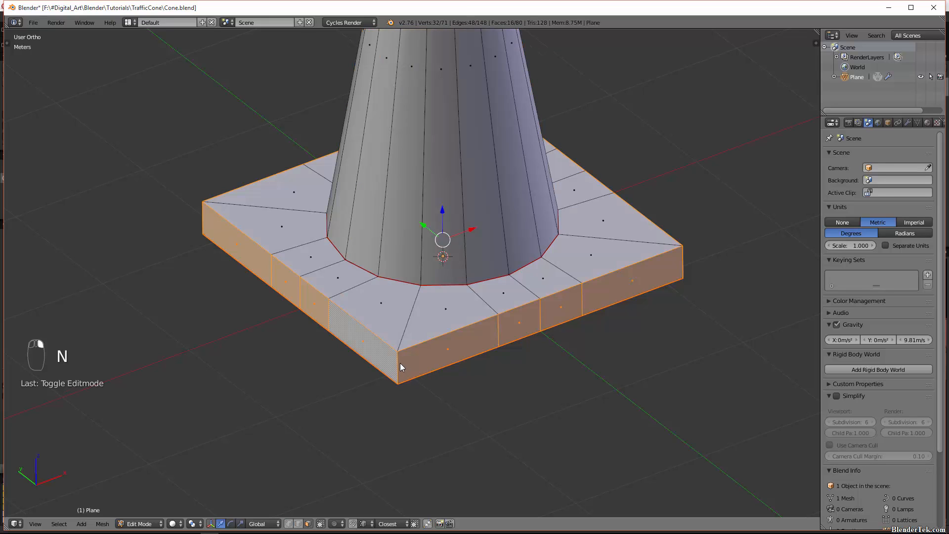
click(300, 524)
right_click(399, 367)
middle_drag(515, 343, 370, 477)
shift+right_click(603, 502)
shift+right_click(403, 483)
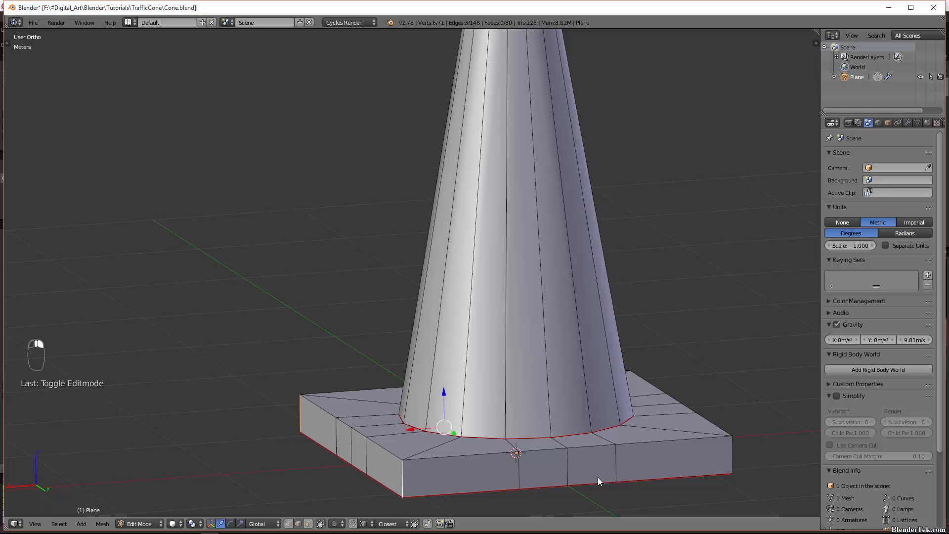
shift+right_click(718, 463)
middle_drag(758, 417, 588, 393)
scroll(667, 454, down, 5)
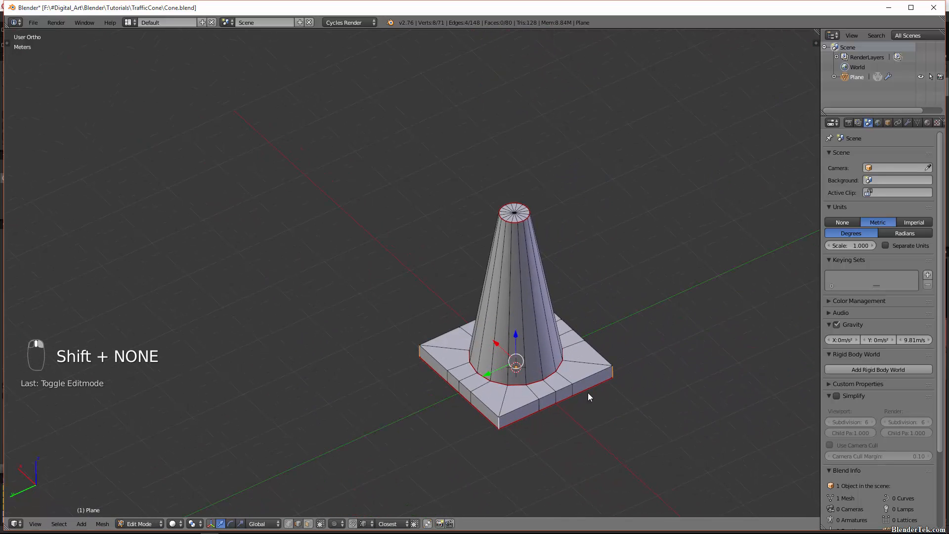
scroll(588, 409, up, 4)
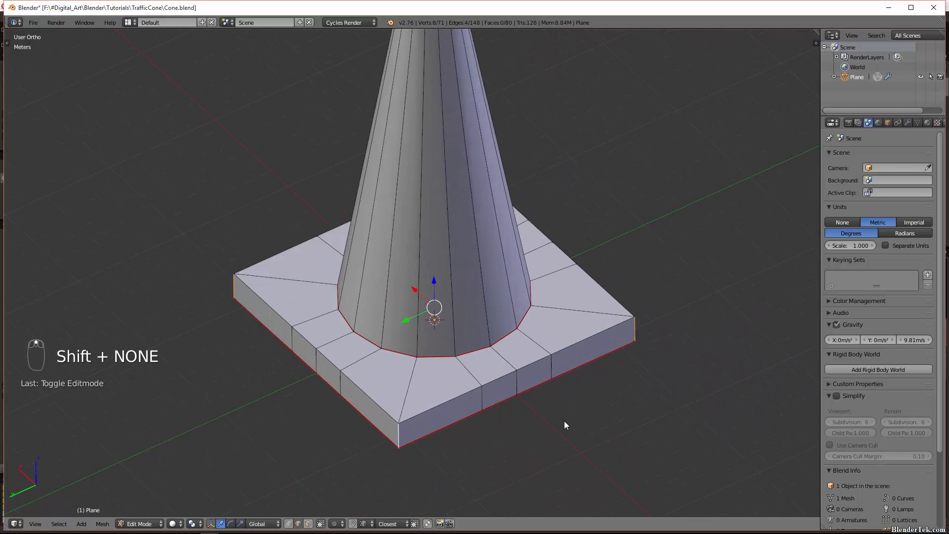
Step: Bevel the base's corner edges with an offset of 0.25 and 3 segments
key(ctrl+b)
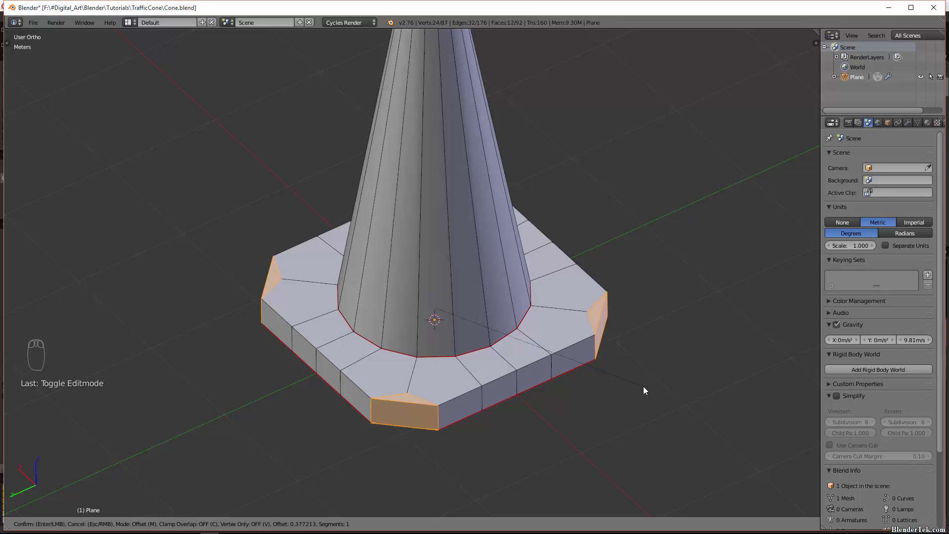
scroll(643, 389, up, 1)
scroll(644, 388, up, 1)
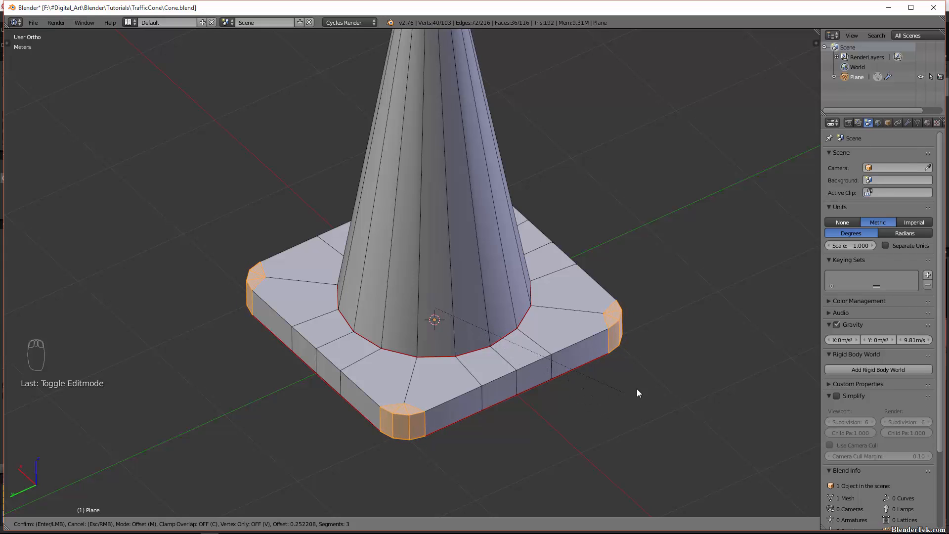
text(0.25)
key(Return)
Step: Return to Object Mode and save the Cone.blend file
key(Tab)
scroll(806, 375, down, 3)
middle_drag(725, 323, 262, 191)
click(34, 23)
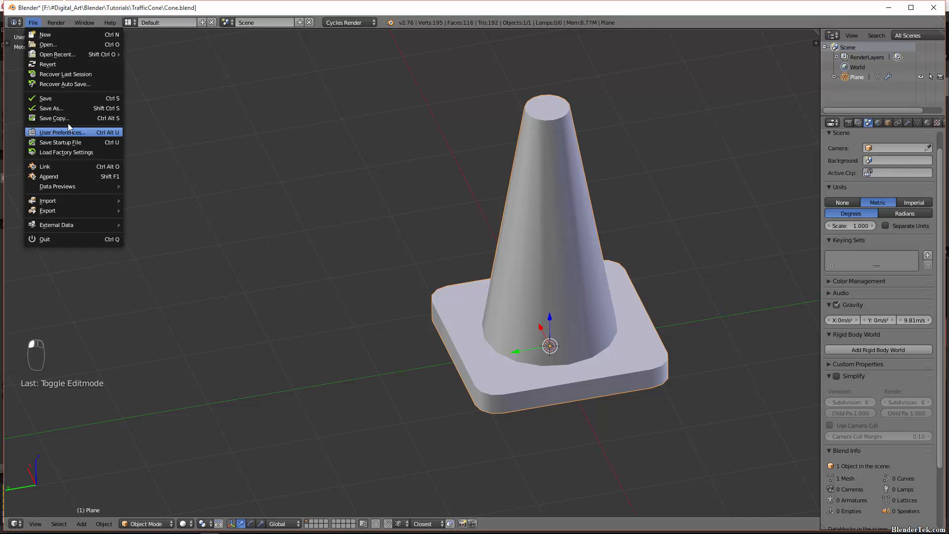
click(54, 98)
click(33, 23)
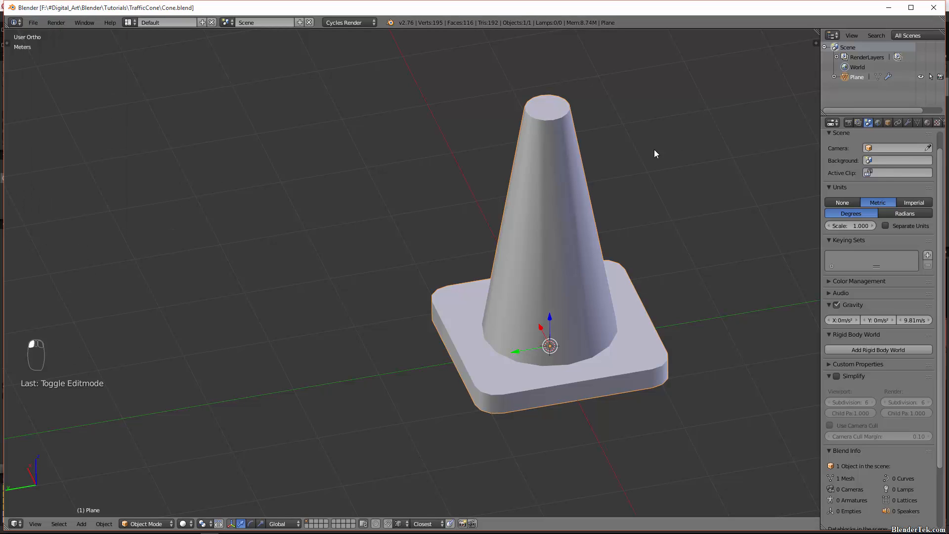
Step: Split the 3D view into two areas and switch the new one to the UV/Image Editor
key(n)
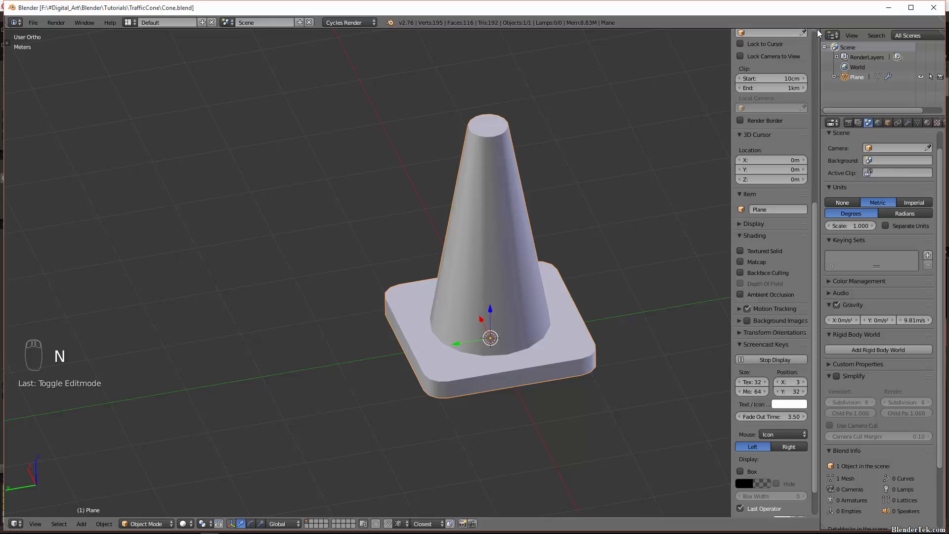
drag(817, 28, 512, 59)
click(517, 524)
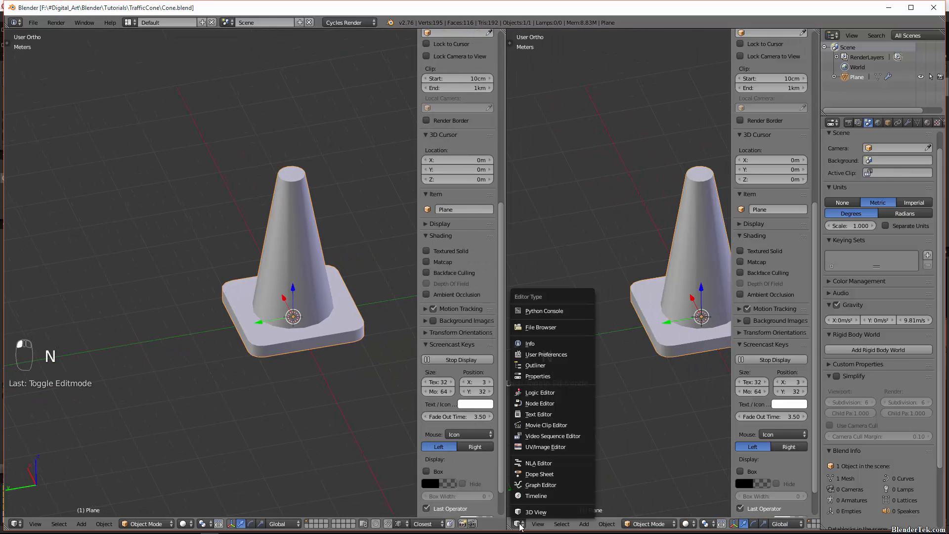
click(552, 451)
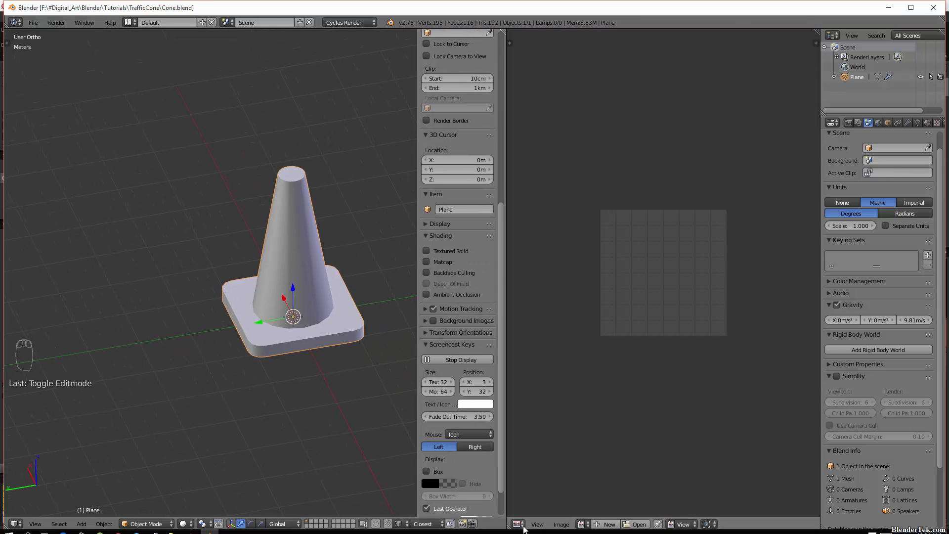
Step: Enter Edit Mode, select the whole cone mesh and examine its UV layout in the UV/Image Editor
key(Tab)
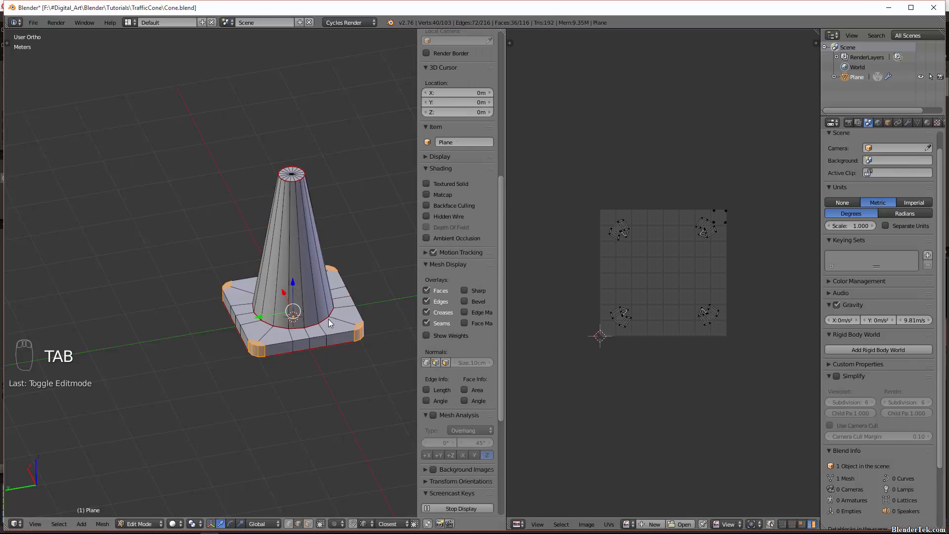
scroll(326, 323, up, 3)
key(a)
key(a)
key(a)
key(a)
scroll(647, 233, up, 5)
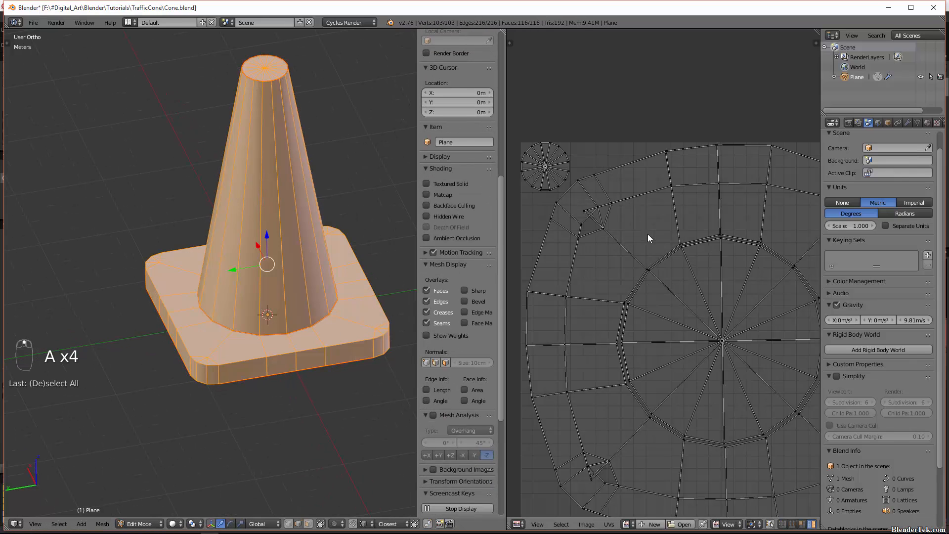
scroll(638, 247, down, 3)
scroll(652, 275, up, 2)
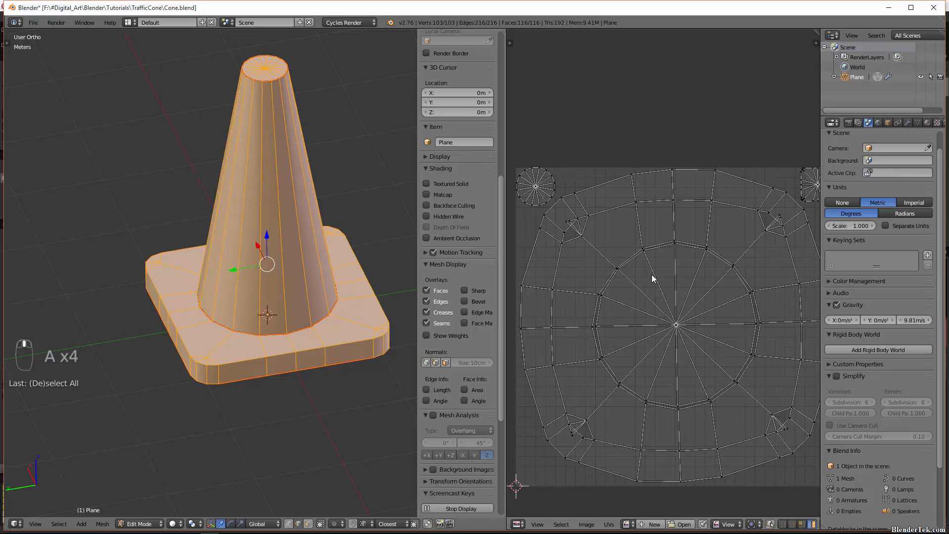
scroll(652, 274, down, 1)
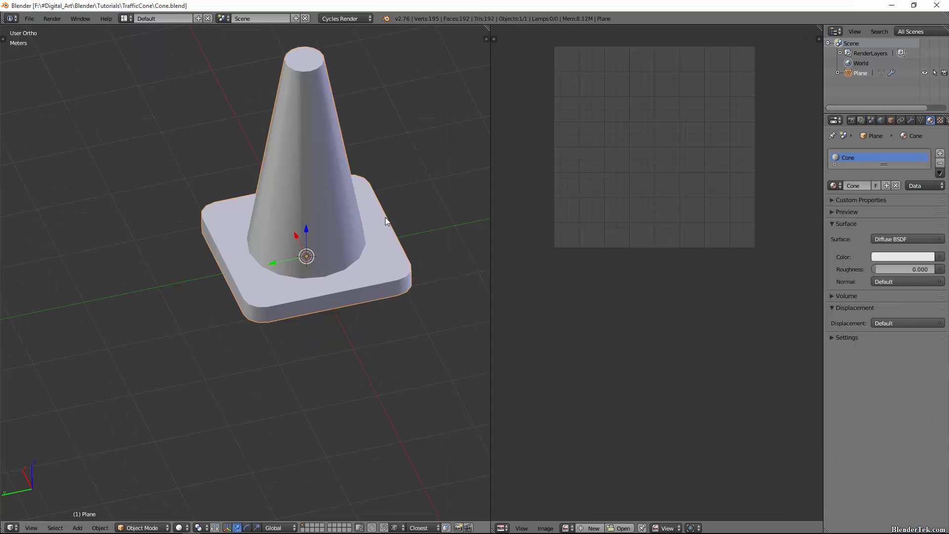
Step: Enter Edit Mode on the triangulated cone and unwrap the whole mesh into separate UV islands with Smart UV Project
scroll(384, 217, down, 2)
shift+middle_drag(392, 232, 404, 265)
key(Tab)
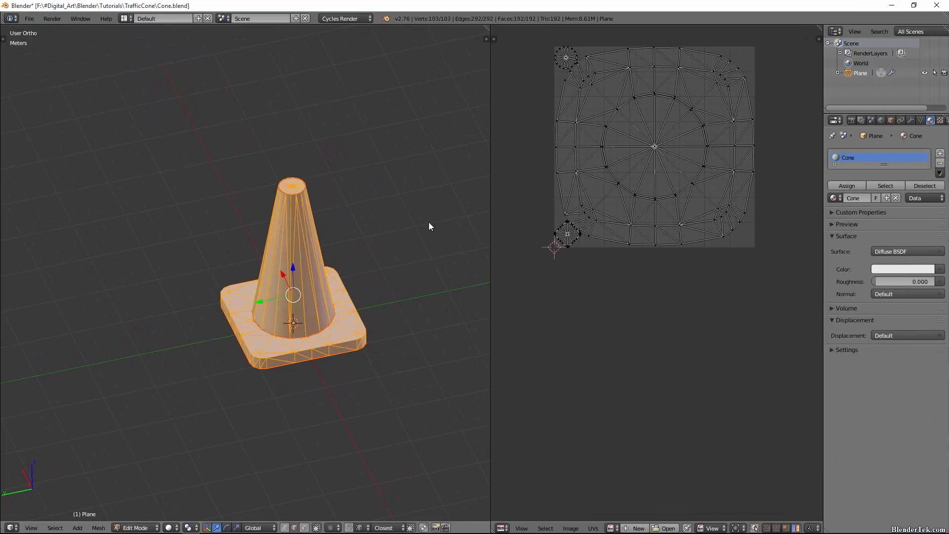
scroll(579, 131, up, 3)
scroll(645, 272, down, 2)
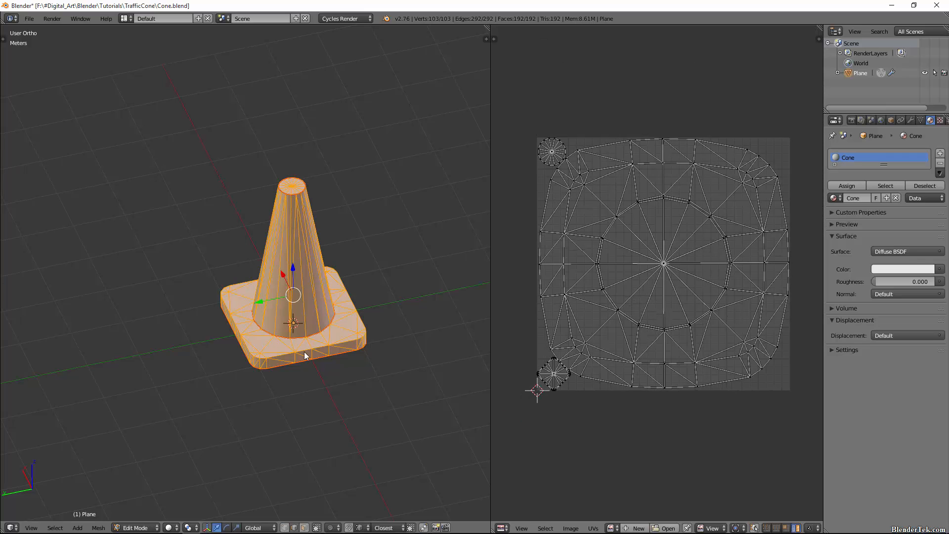
key(u)
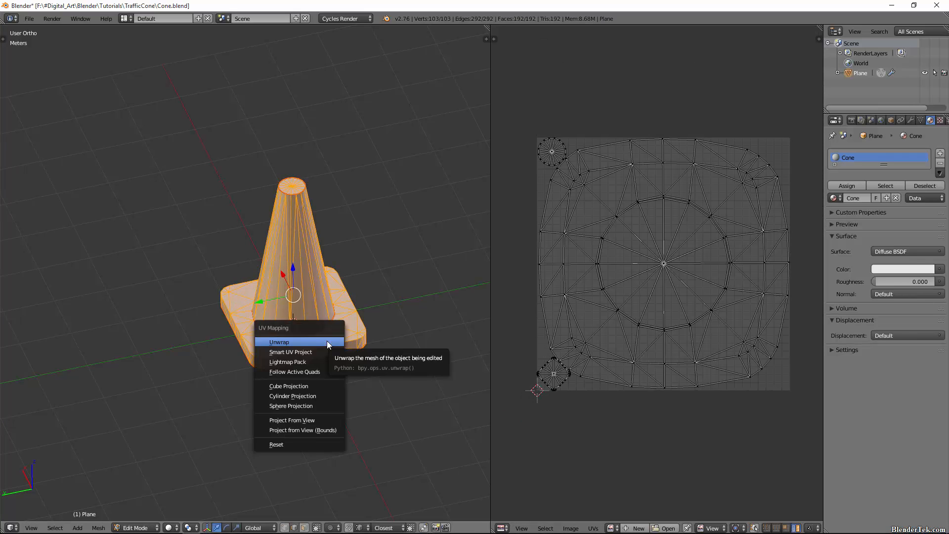
click(327, 346)
click(381, 411)
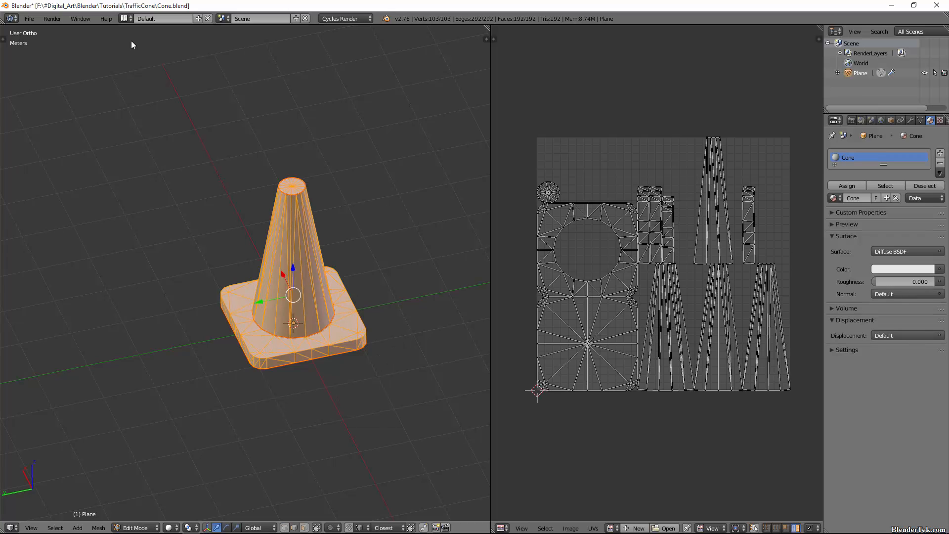
Step: Save the blend file and export the cone in FBX format as Cone.fbx
click(29, 19)
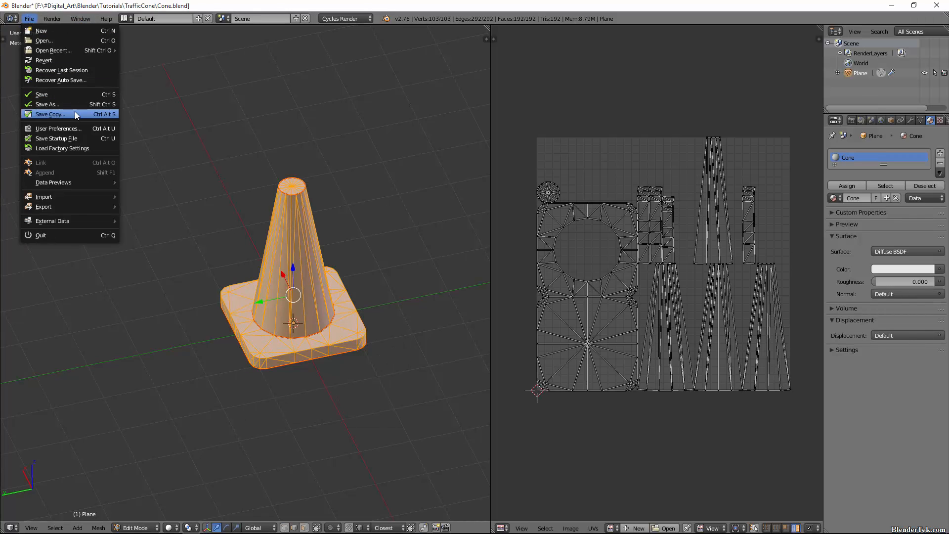
click(70, 95)
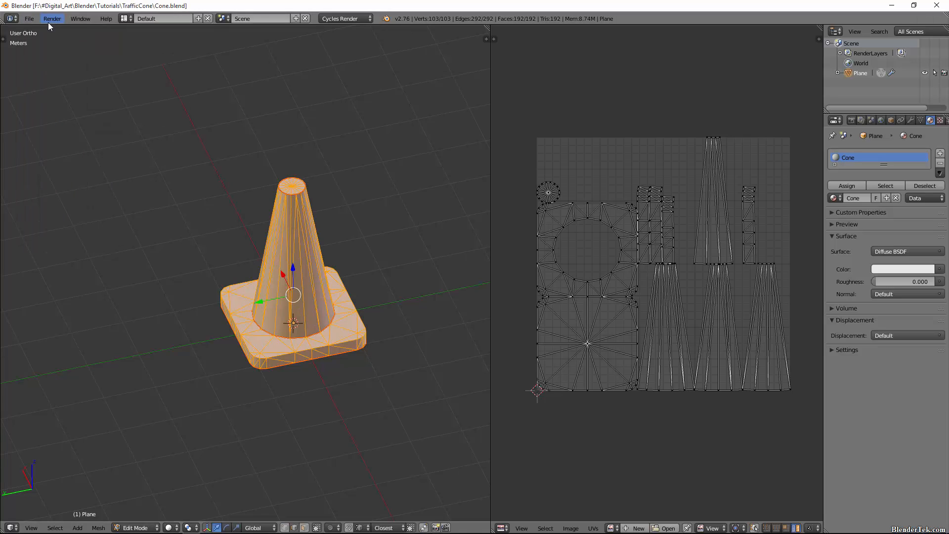
click(29, 19)
mouse_move(87, 208)
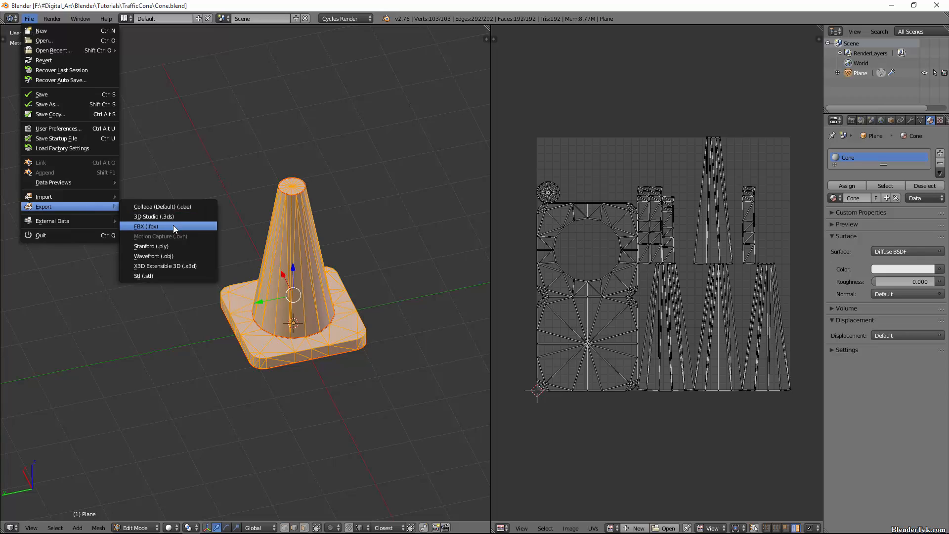
click(173, 224)
double_click(139, 81)
Step: Quit Blender and create a new Substance Painter project from Cone.fbx with the DirectX normal map format
click(936, 5)
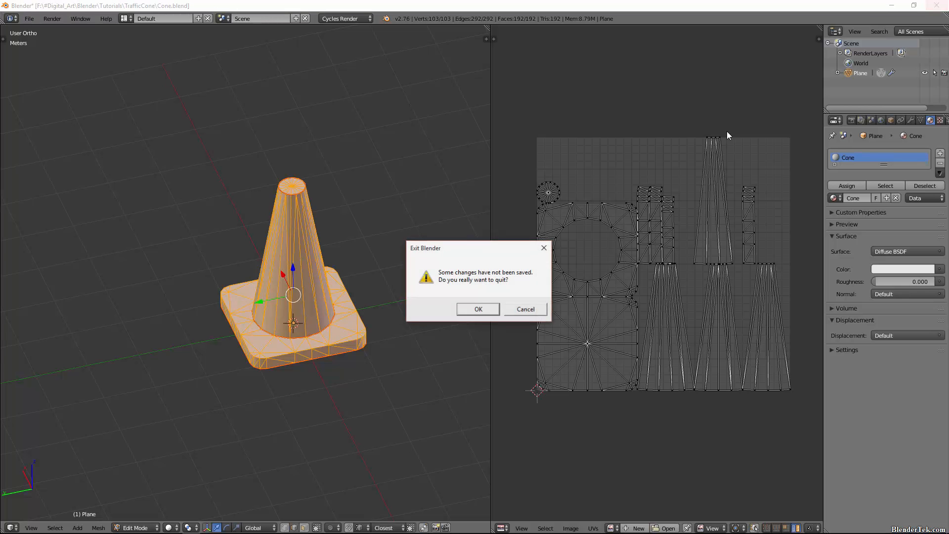
text(substan)
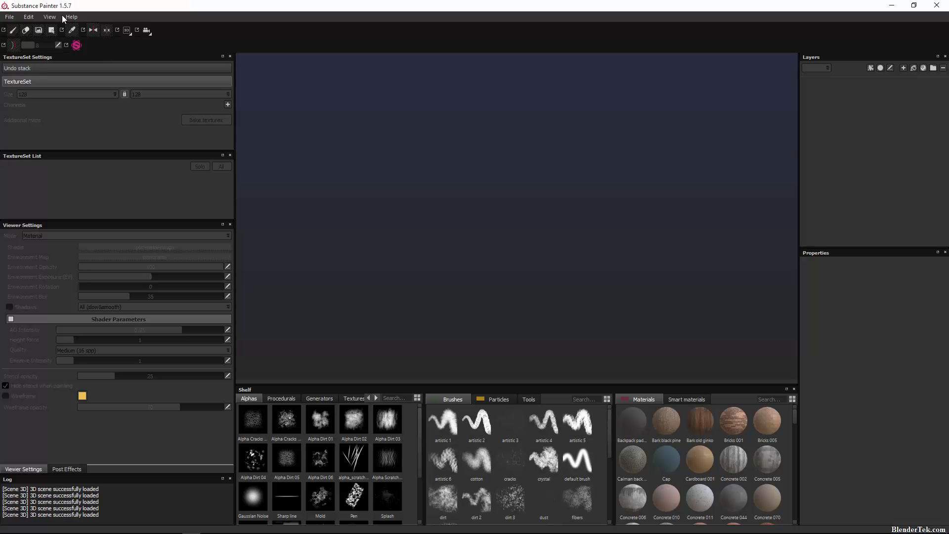
click(5, 19)
click(25, 30)
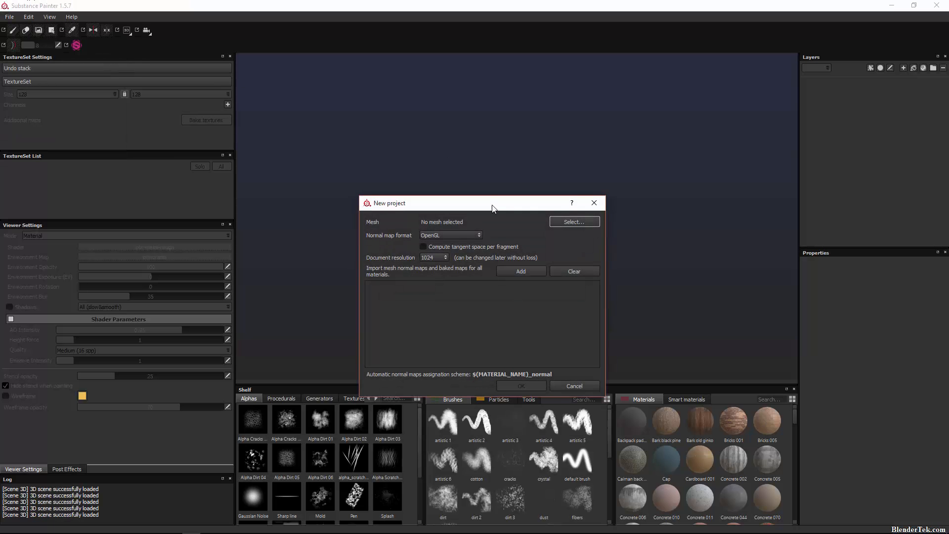
click(579, 221)
double_click(519, 302)
click(452, 236)
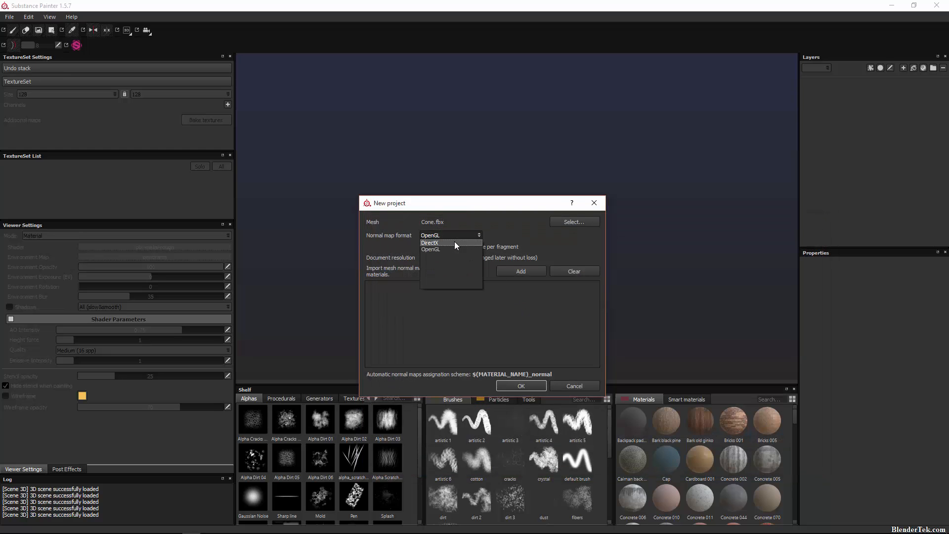
click(455, 243)
click(532, 385)
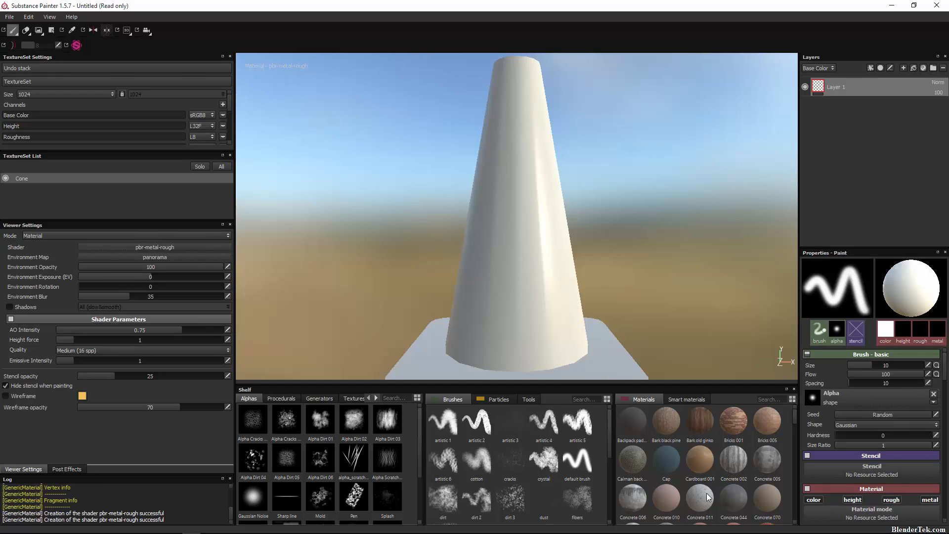
Step: Filter the shelf materials by "plastic", and add Cone.fbx as the high definition mesh in the texture baking settings
text(plastic)
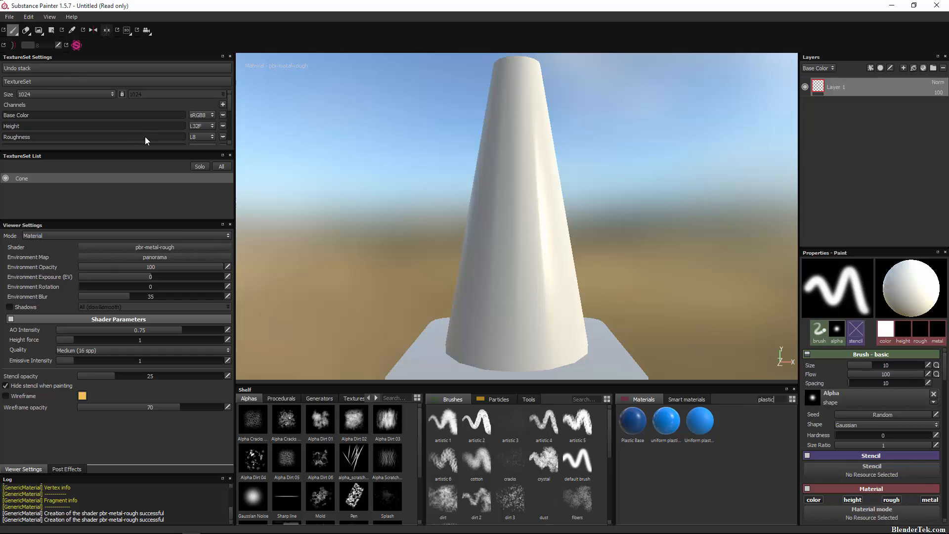
scroll(146, 140, down, 5)
scroll(147, 141, up, 3)
click(201, 129)
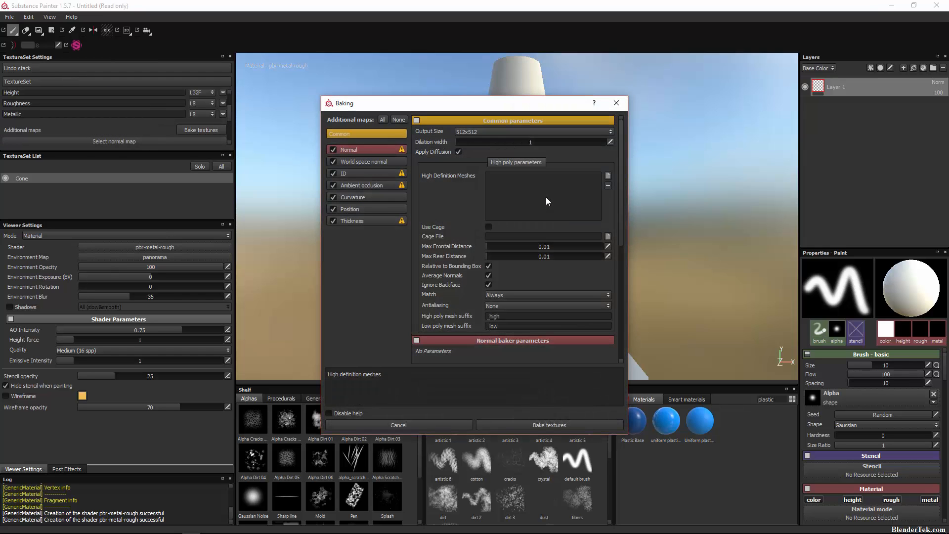
click(608, 176)
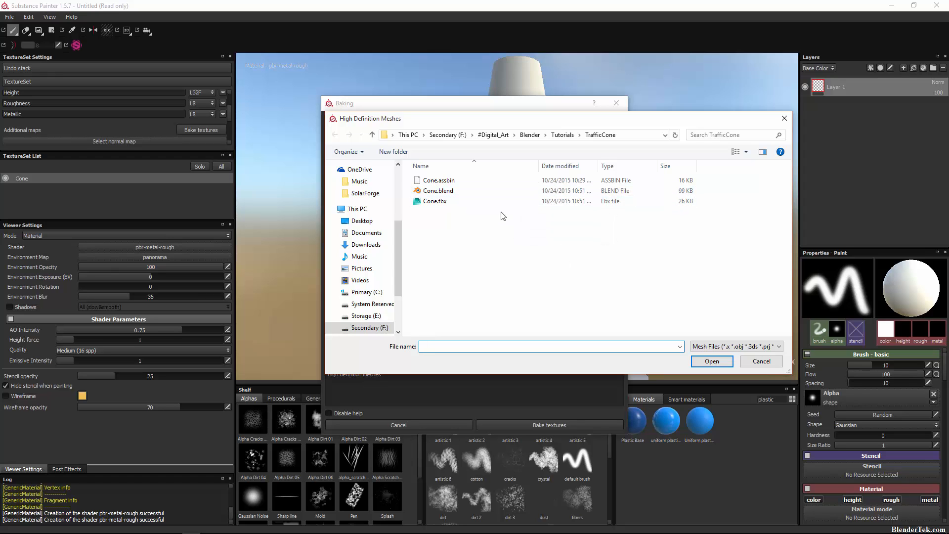
double_click(498, 202)
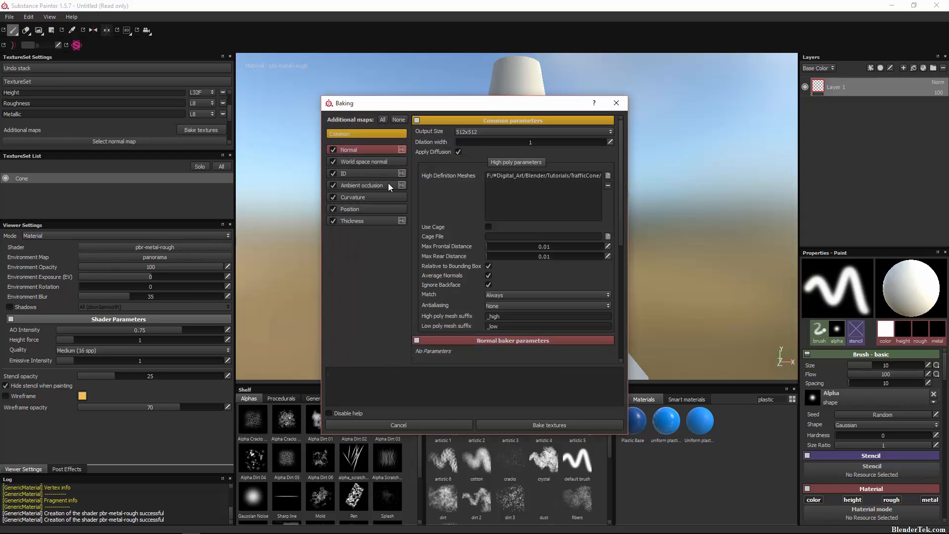
Step: Set the baking dilation width to 2 and the output size to 2048x2048
click(543, 142)
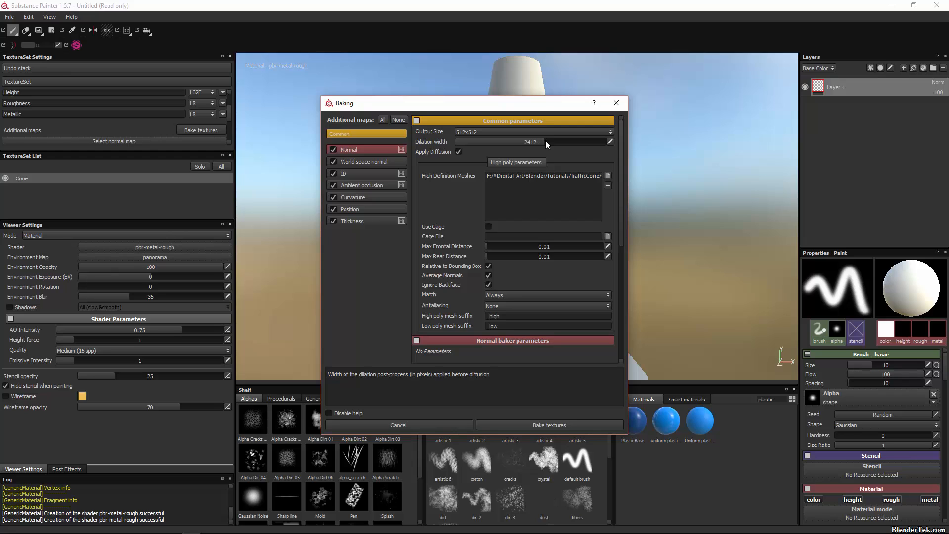
click(611, 142)
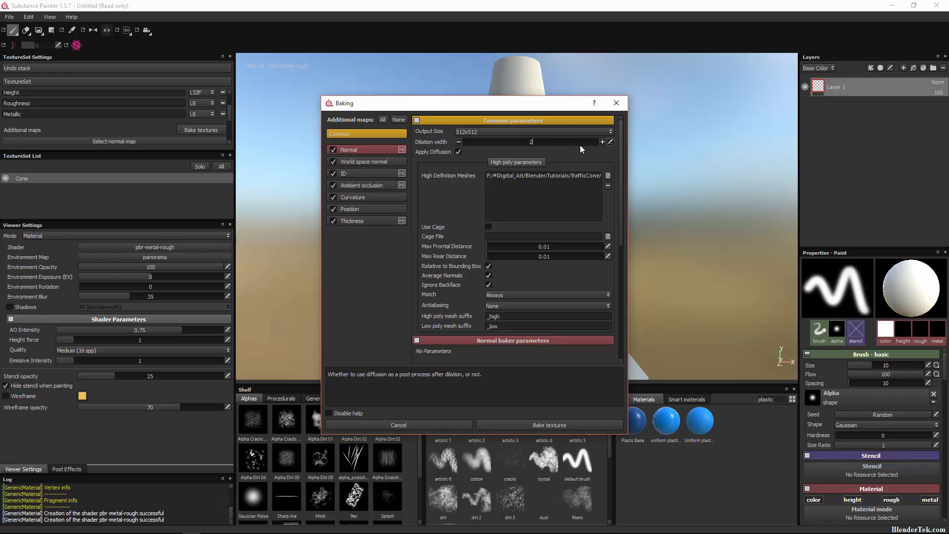
click(532, 131)
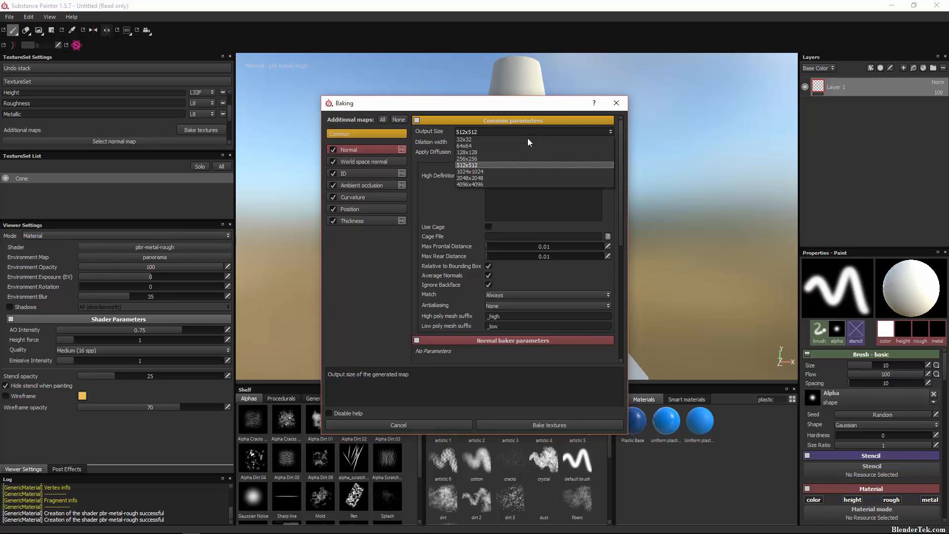
click(506, 176)
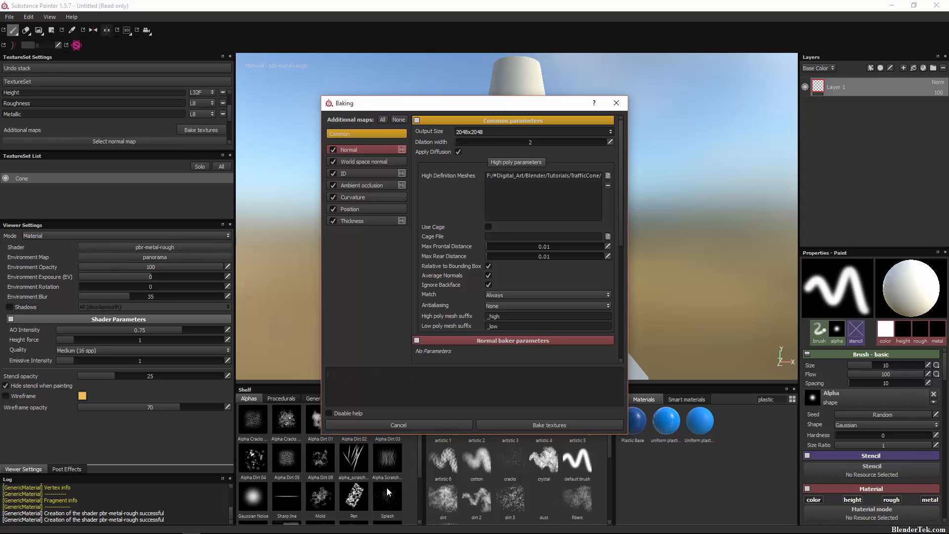
Step: Bake the cone's additional texture maps with the current baking settings
click(510, 425)
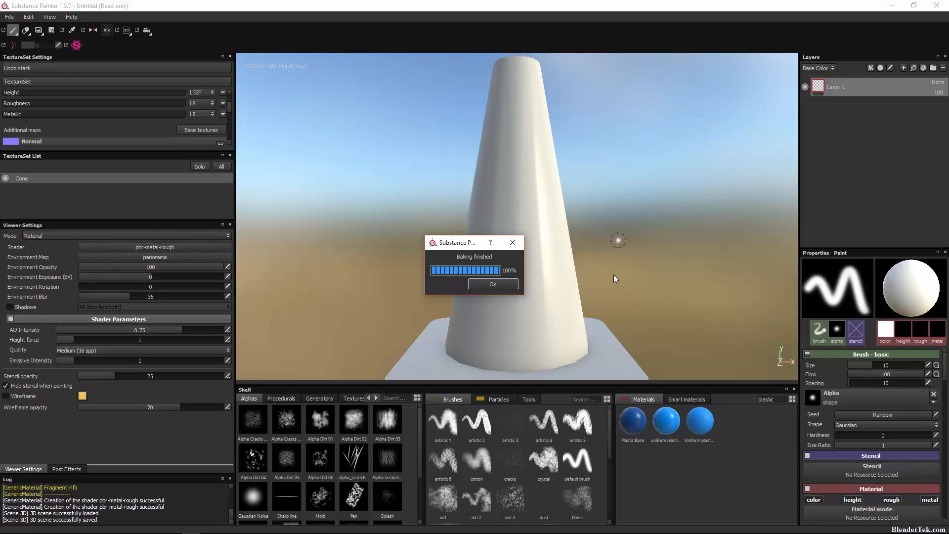
key(Return)
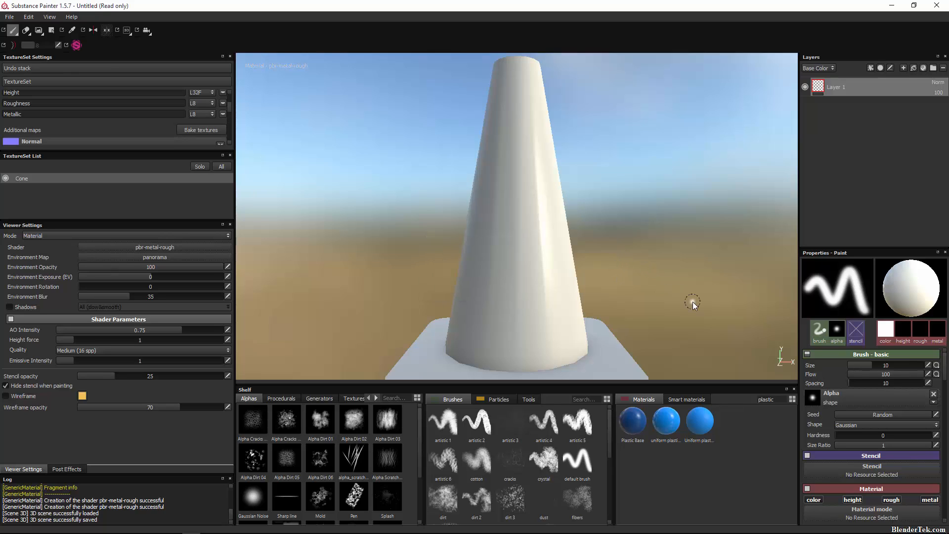
Step: Make the Plastic Base paint material orange with hue 0.049 and value about 0.83, and increase its Plastic Roughness
click(643, 420)
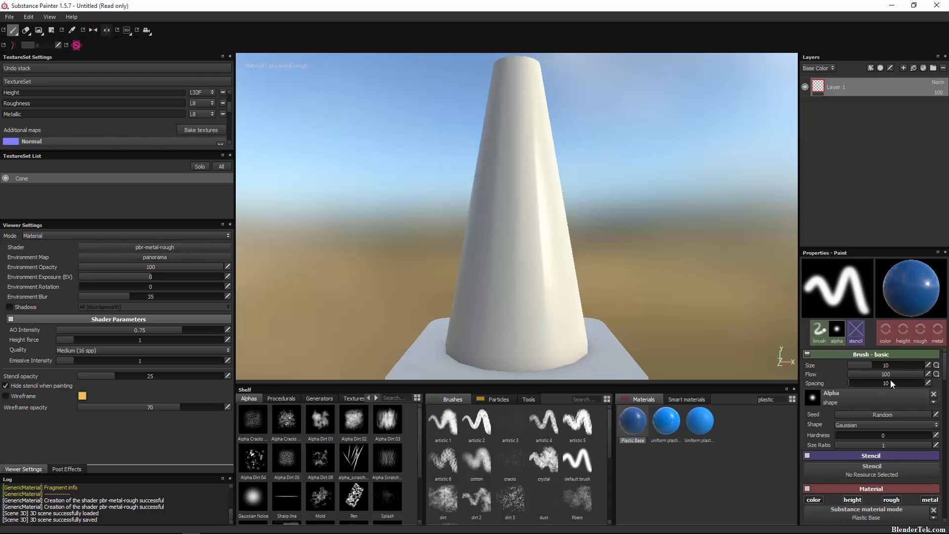
scroll(912, 445, down, 10)
scroll(907, 439, up, 4)
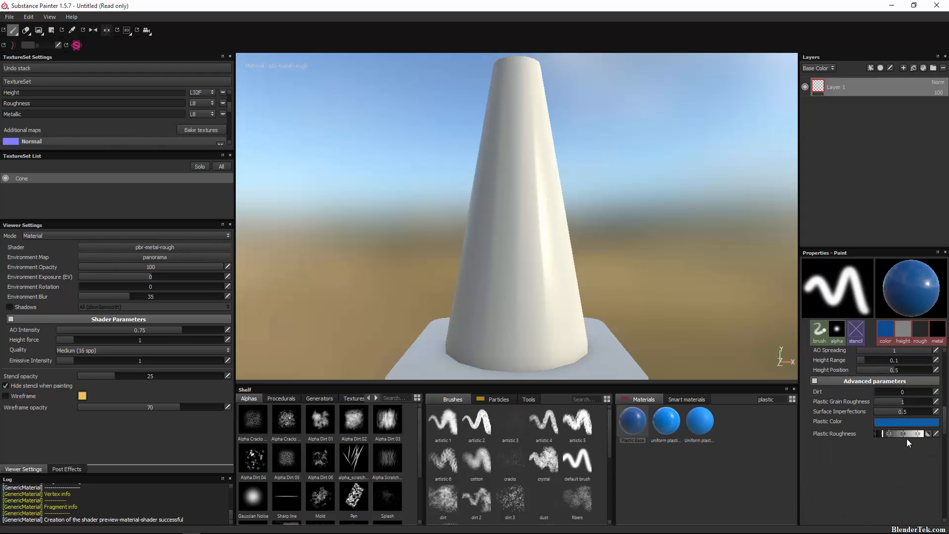
click(896, 483)
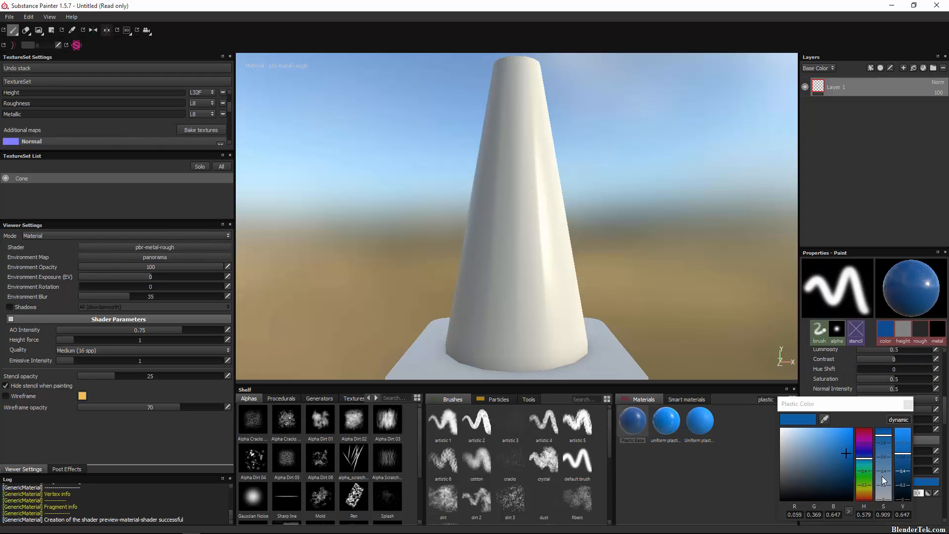
drag(857, 461, 876, 498)
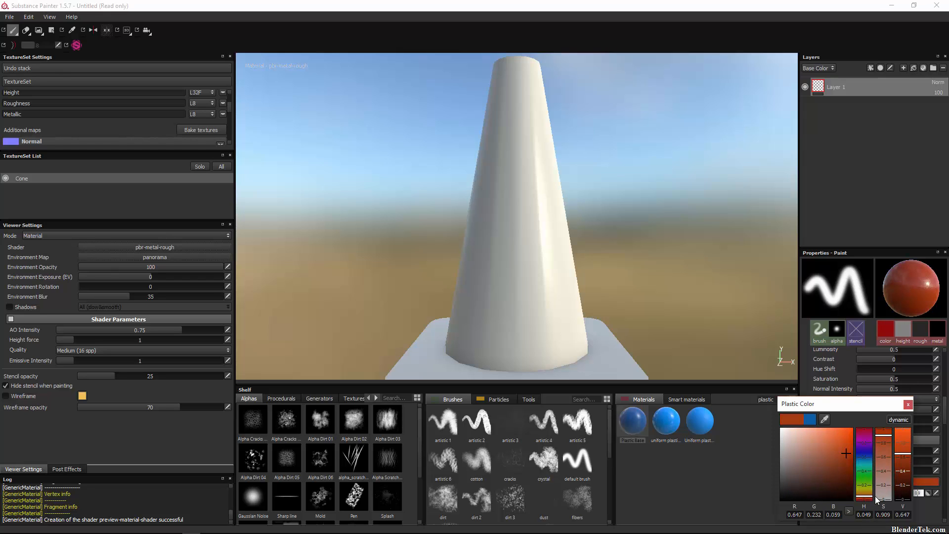
drag(902, 452, 902, 440)
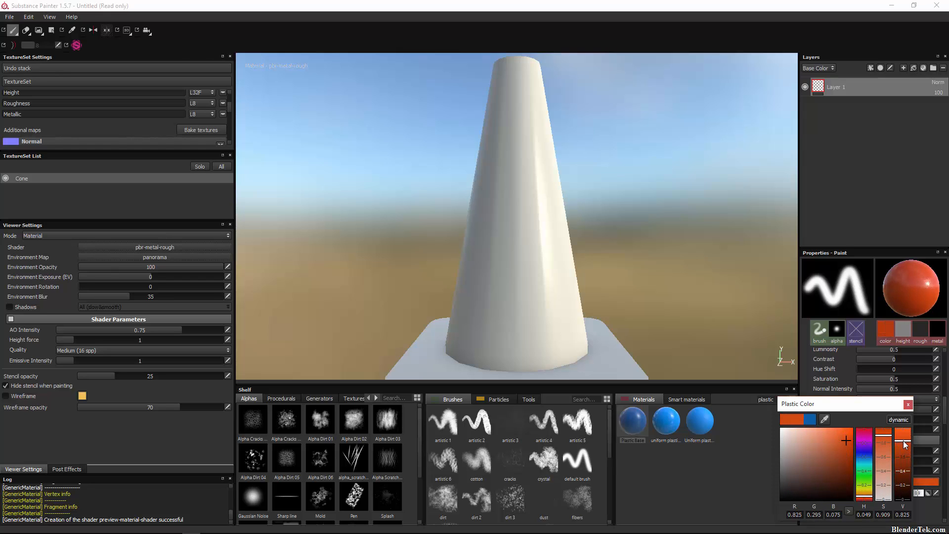
click(908, 405)
click(889, 493)
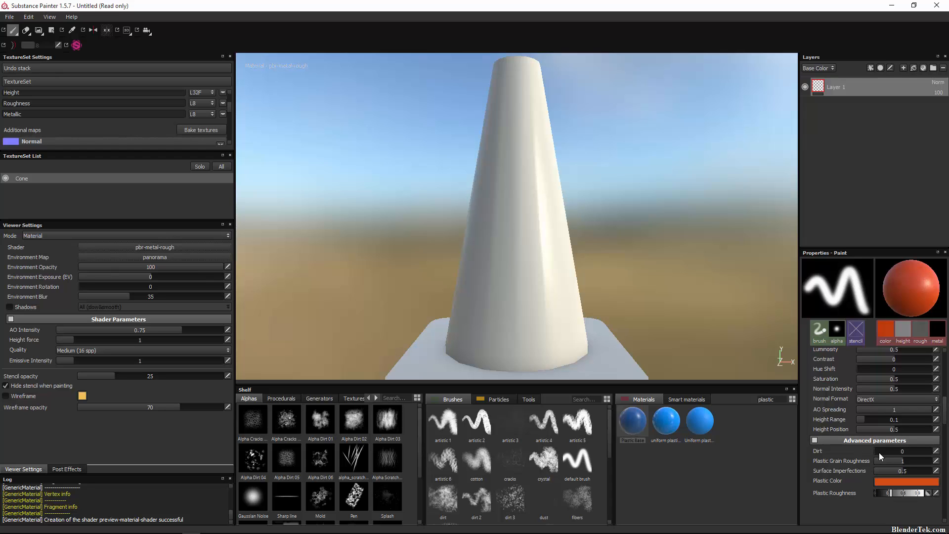
Step: Save the orange plastic as a material preset and find it among all shelf resources by searching for "preset"
scroll(529, 311, up, 2)
scroll(528, 310, down, 4)
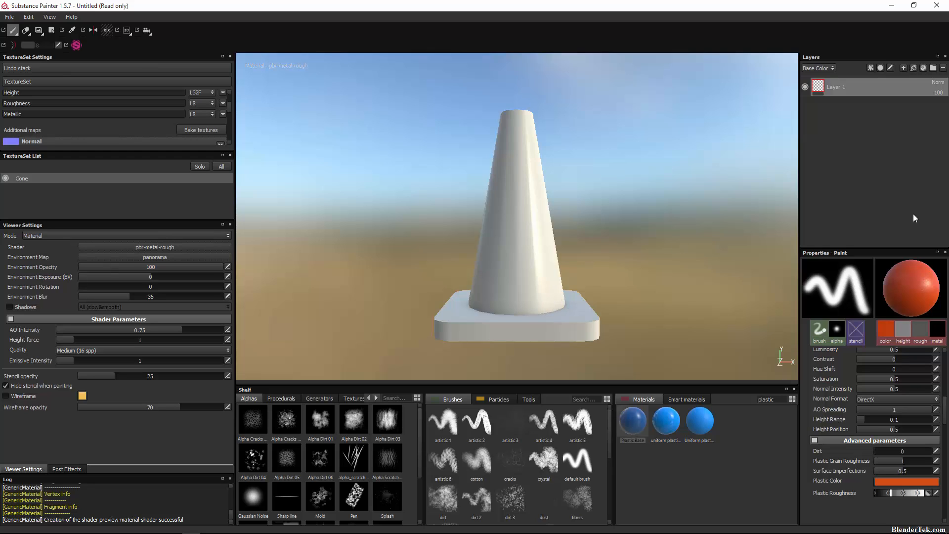
right_click(906, 293)
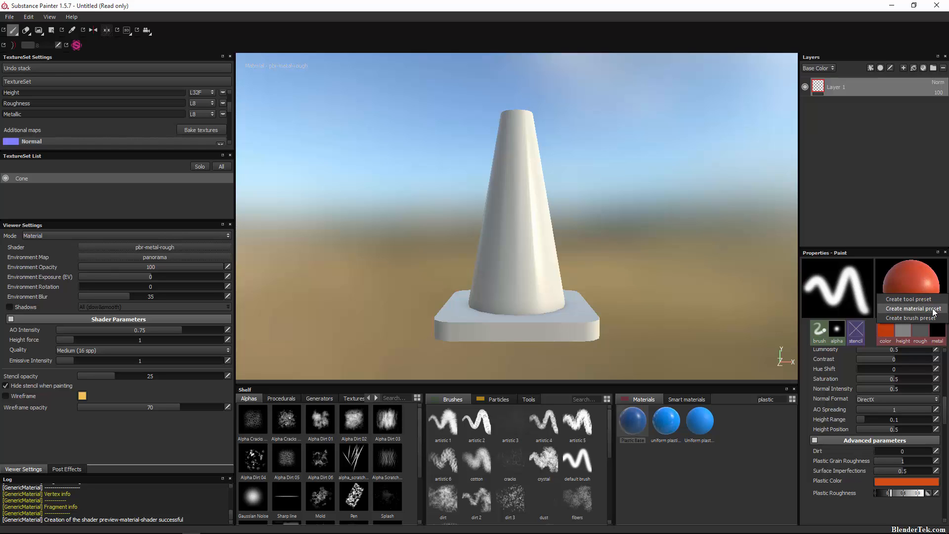
click(933, 308)
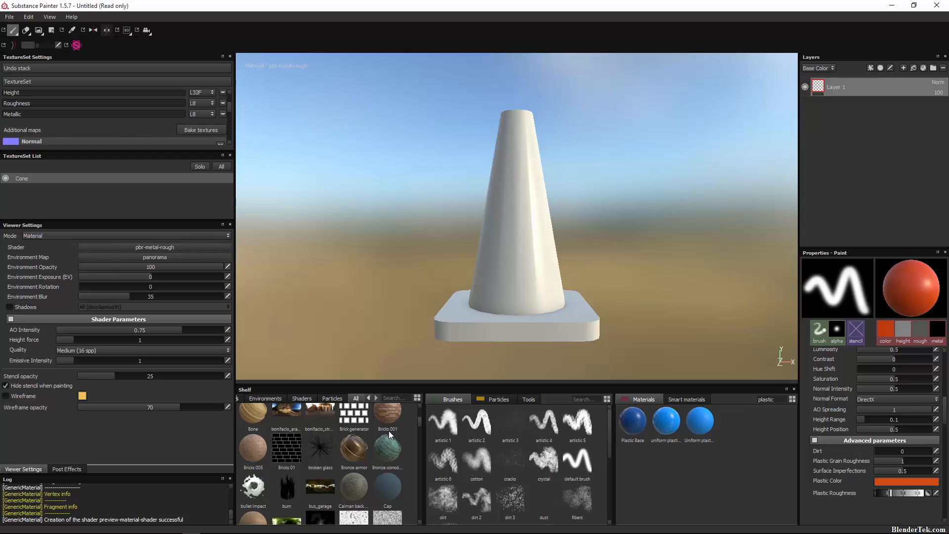
scroll(388, 431, down, 5)
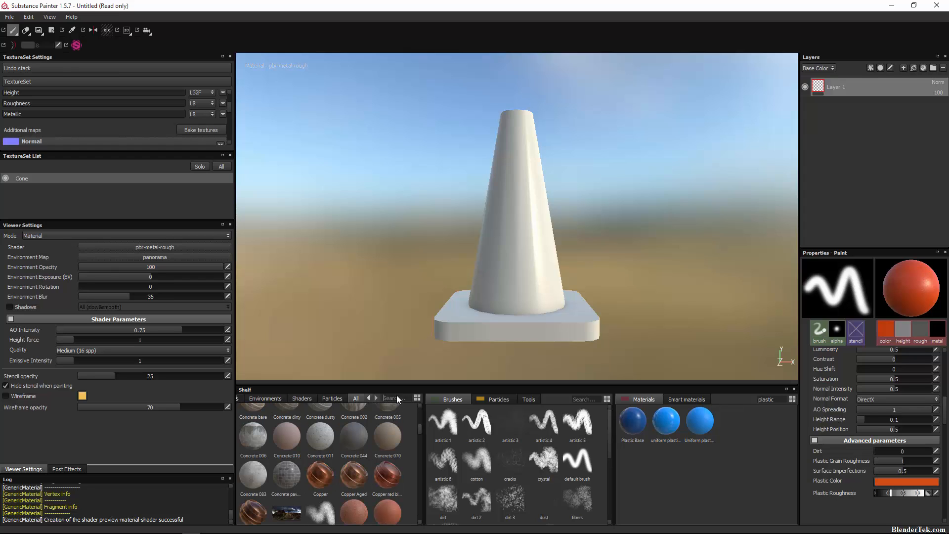
text(preset)
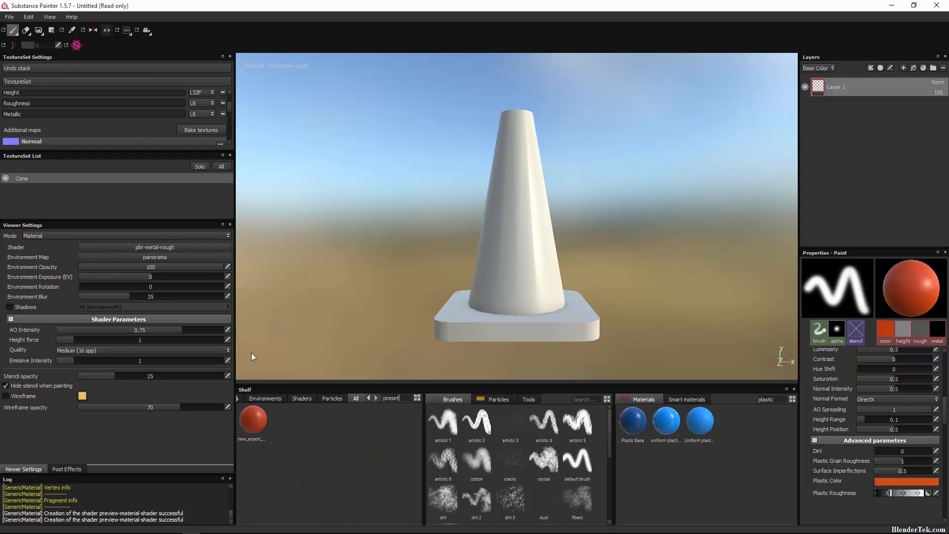
click(251, 422)
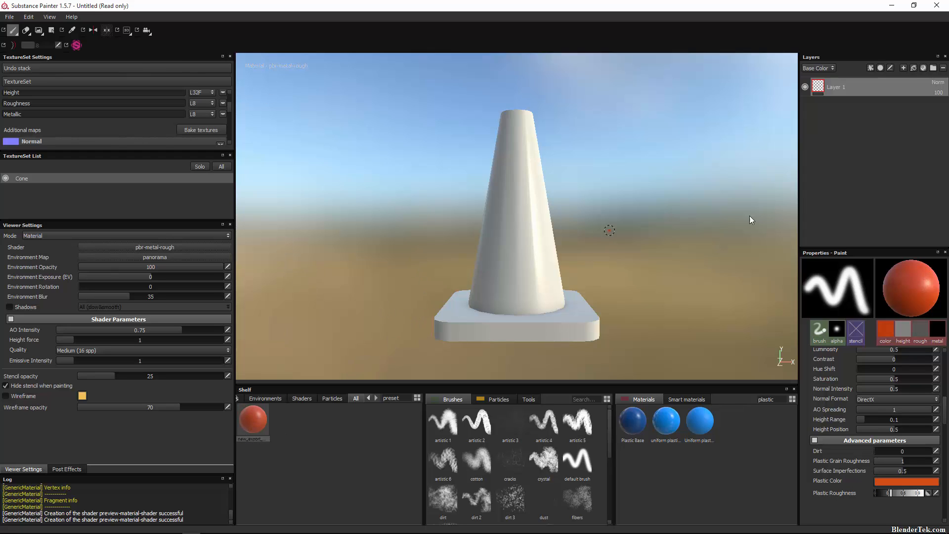
Step: Add a fill layer and apply the saved orange plastic preset to it so it covers the whole cone
click(913, 69)
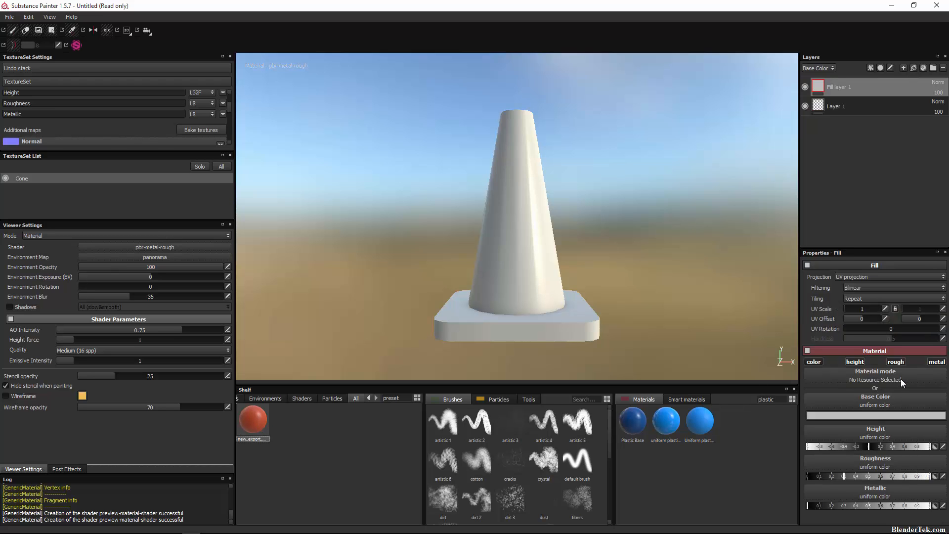
alt+drag(555, 292, 511, 235)
alt+right_drag(511, 235, 556, 279)
alt+drag(556, 278, 606, 266)
scroll(624, 275, down, 4)
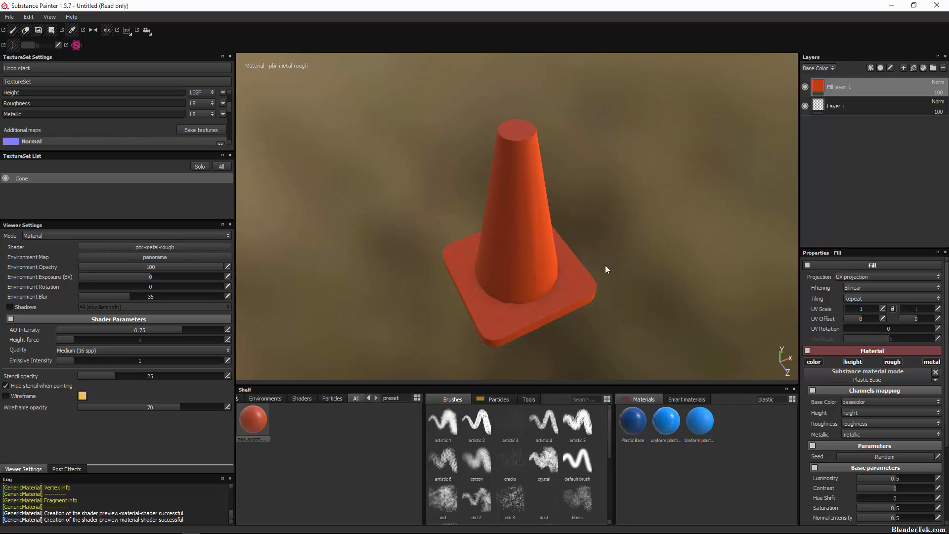
Step: Move Layer 1 above Fill layer 1 in the layer stack
scroll(540, 99, up, 4)
alt+middle_drag(558, 113, 554, 299)
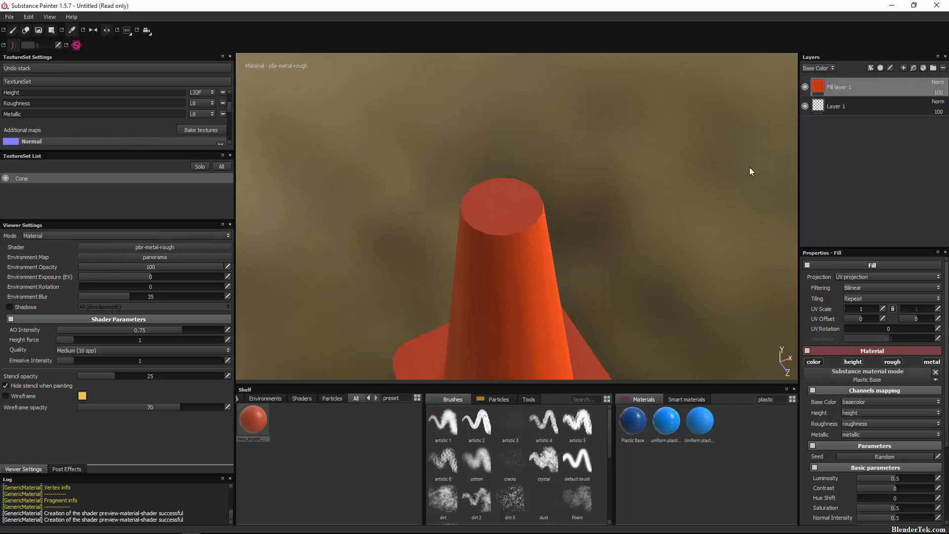
mouse_move(856, 104)
mouse_down()
mouse_move(846, 108)
mouse_move(841, 78)
mouse_up()
scroll(482, 194, up, 2)
scroll(499, 179, down, 3)
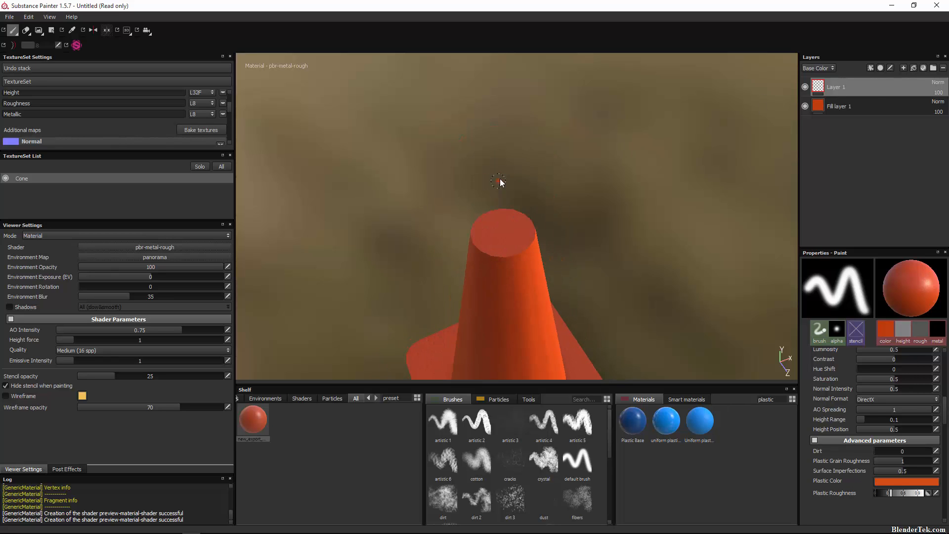
Step: Slightly darken the orange Plastic Color of the brush material for painting on Layer 1
alt+middle_drag(505, 188, 529, 230)
scroll(529, 234, up, 3)
alt+drag(528, 236, 784, 297)
click(904, 481)
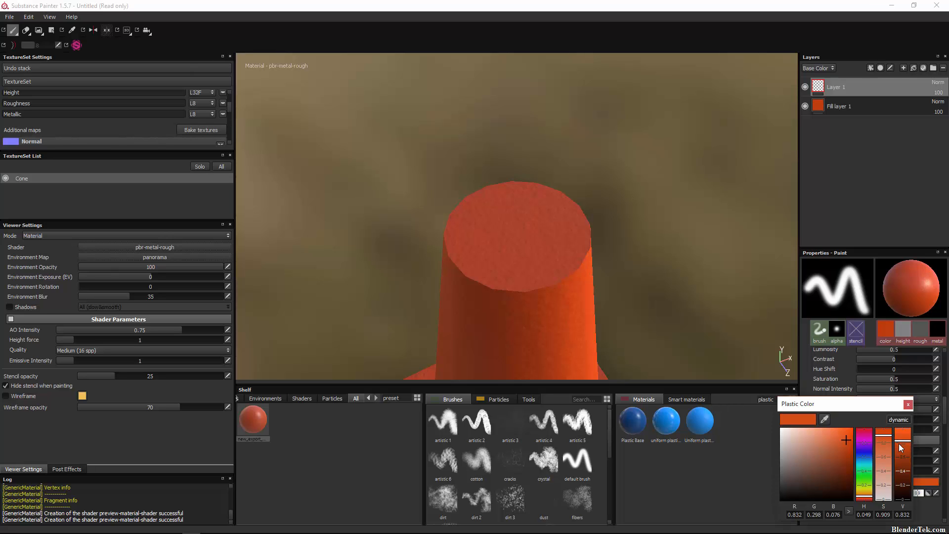
drag(899, 443, 899, 446)
click(907, 404)
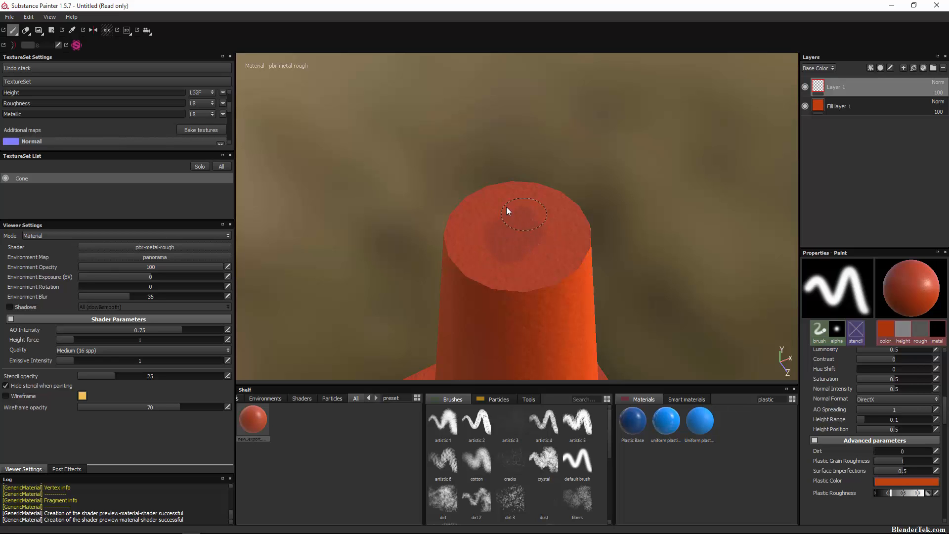
Step: Enlarge the brush to cover the cone's flat top and paint the top face with the darker orange
mouse_move(512, 232)
ctrl+right_down()
mouse_move(538, 230)
mouse_move(532, 250)
ctrl+right_up()
key(bracketright)
key(bracketright)
key(bracketright)
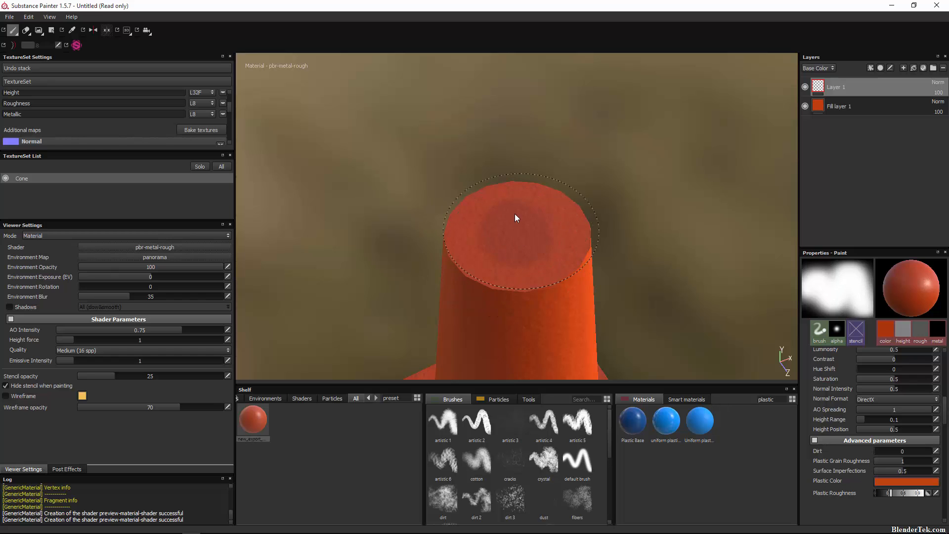
click(470, 236)
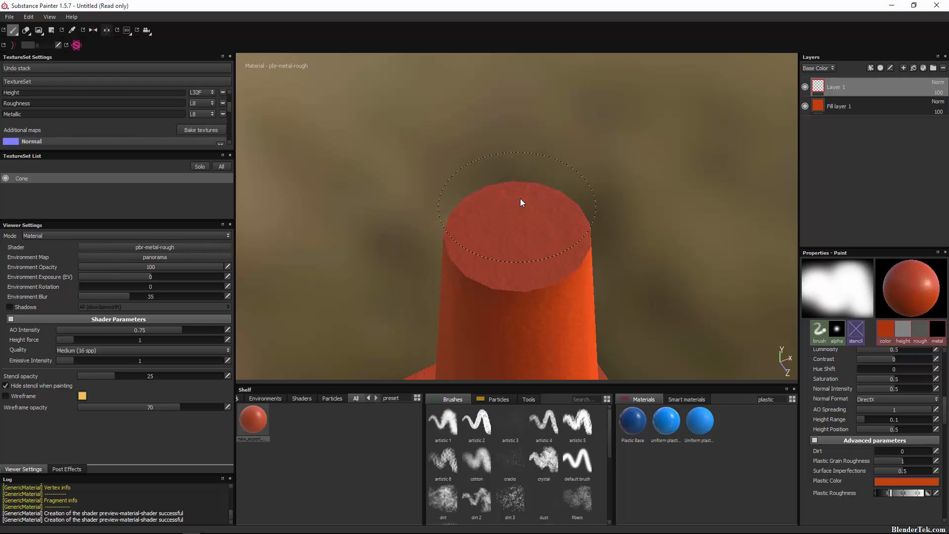
Step: Show the generators in the shelf and clear the "preset" search filter
mouse_move(535, 242)
alt+mouse_down()
mouse_move(702, 204)
mouse_move(517, 231)
mouse_move(623, 295)
mouse_move(558, 278)
alt+mouse_up()
alt+middle_drag(558, 275, 548, 274)
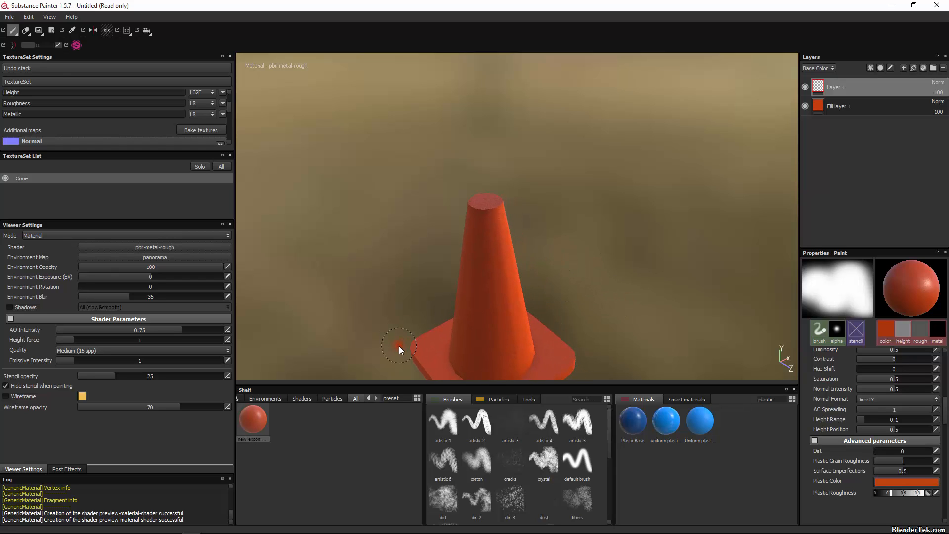
scroll(278, 398, up, 8)
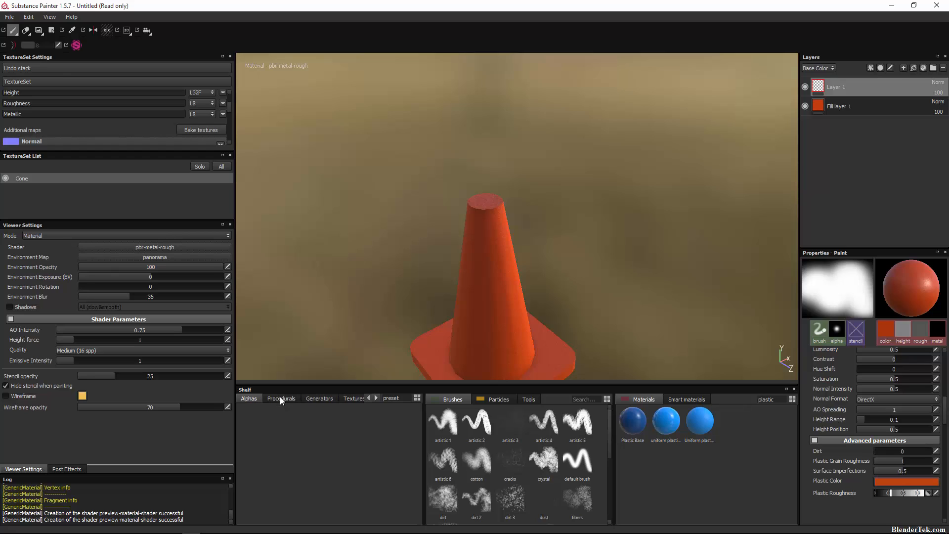
click(286, 399)
click(317, 399)
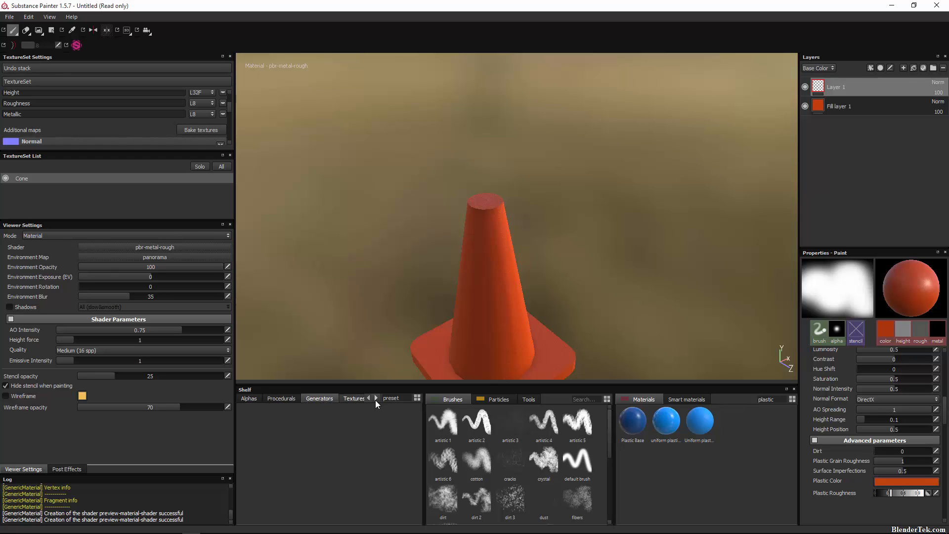
click(406, 402)
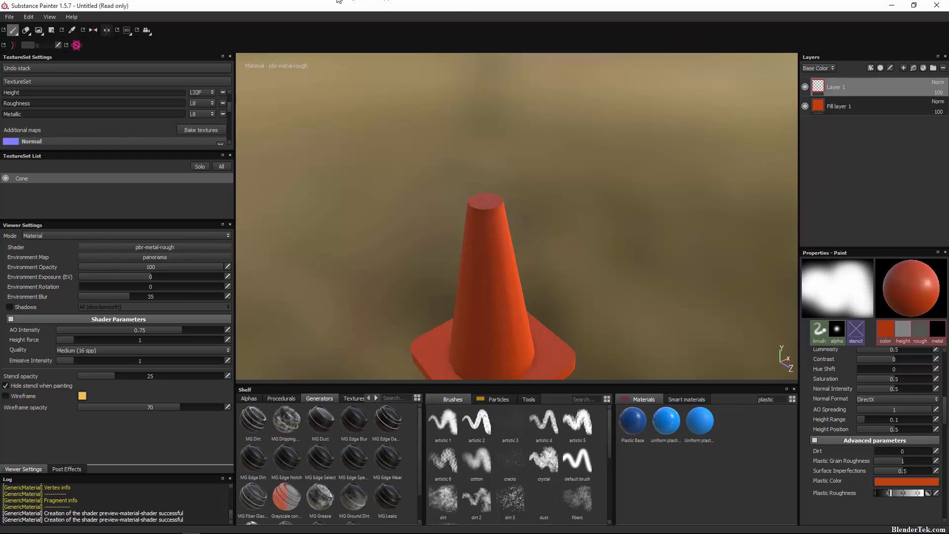
Step: Add a black mask to Fill layer 1 and give the mask an MG Dirt generator
right_click(823, 105)
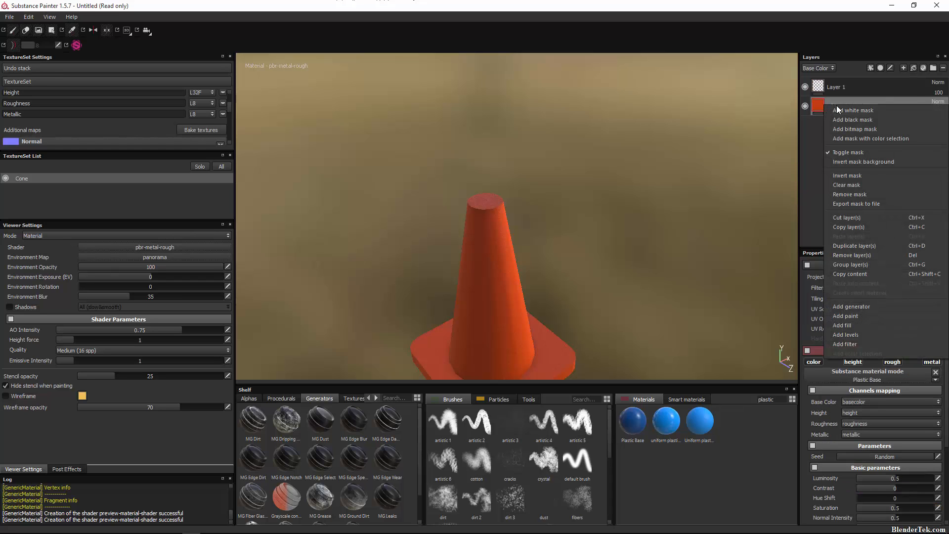
click(898, 118)
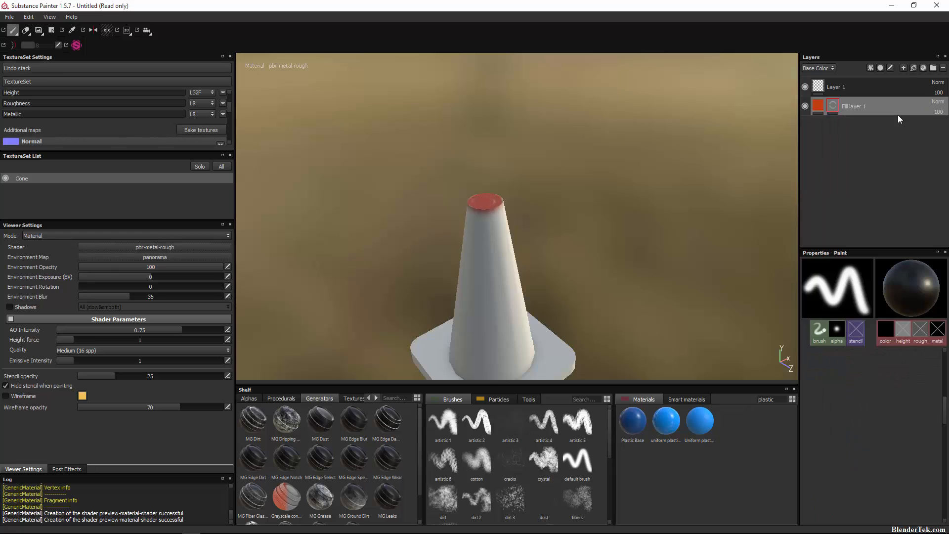
right_click(837, 105)
click(900, 309)
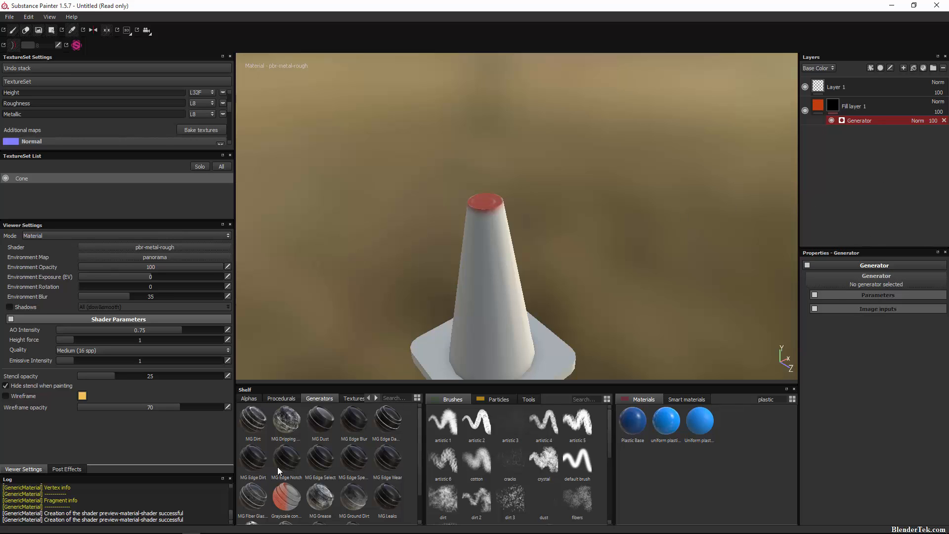
drag(252, 426, 870, 281)
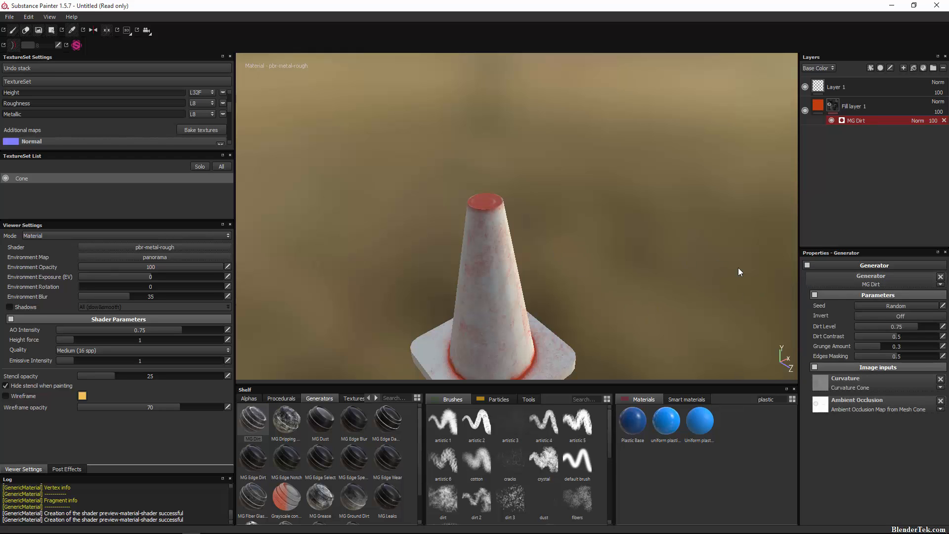
Step: Duplicate Fill layer 1 together with its dirt mask
click(818, 109)
right_click(819, 110)
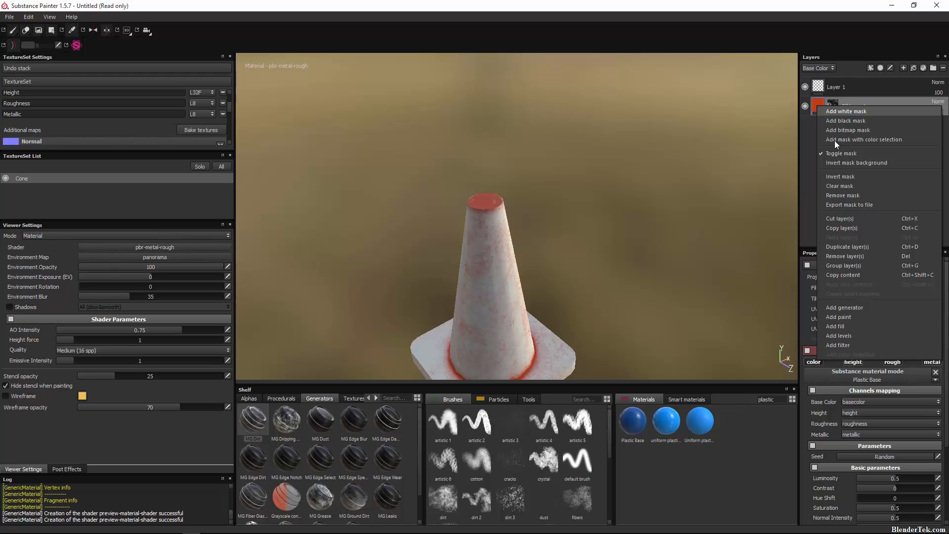
click(876, 248)
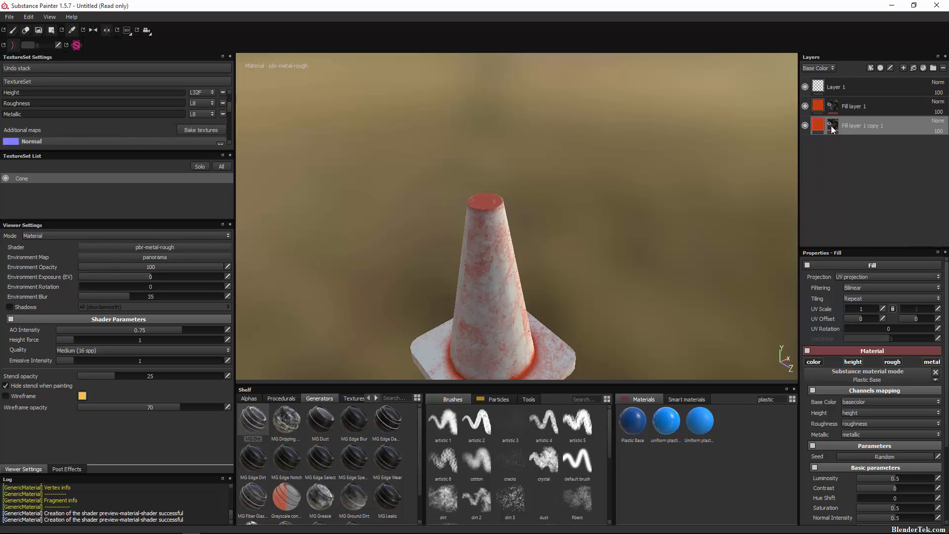
click(833, 125)
key(Delete)
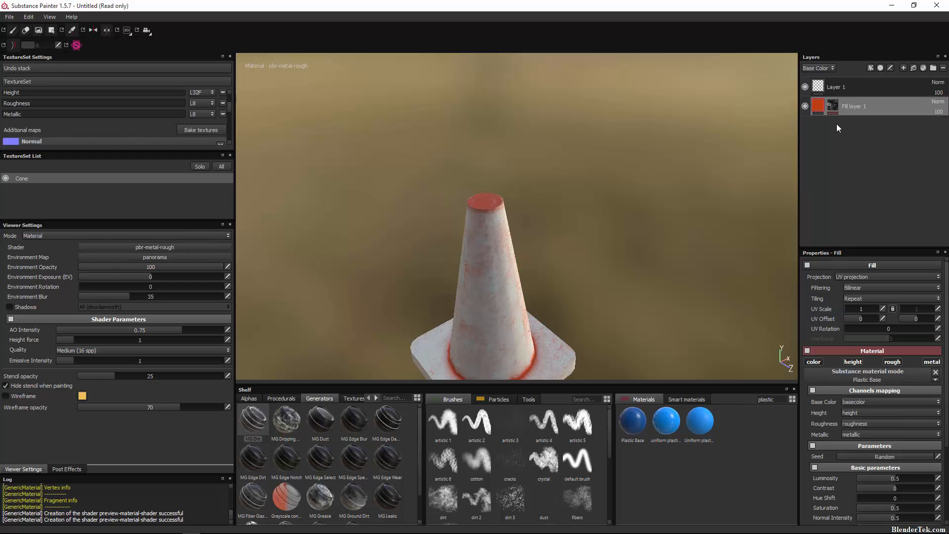
key(ctrl+z)
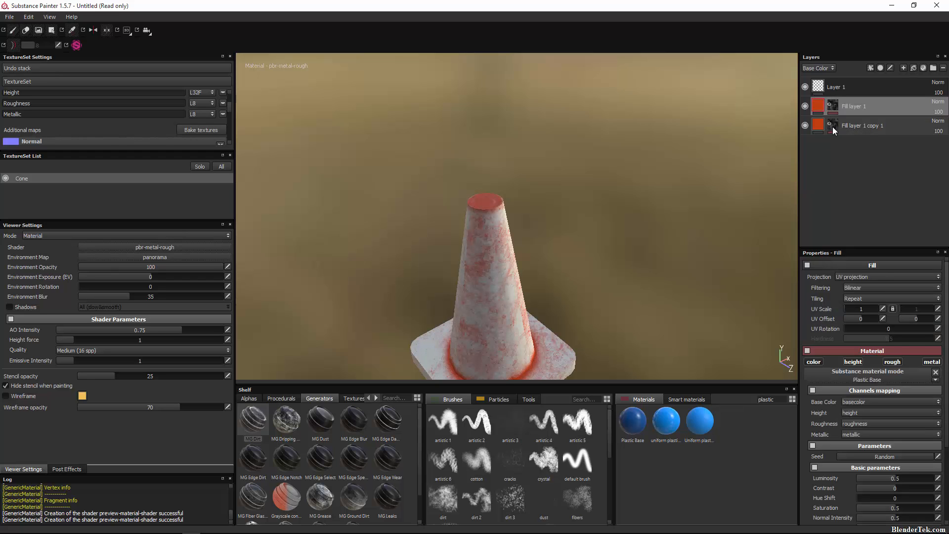
Step: Remove the mask from Fill layer 1 copy 1 so its orange plastic covers the whole cone
right_click(833, 127)
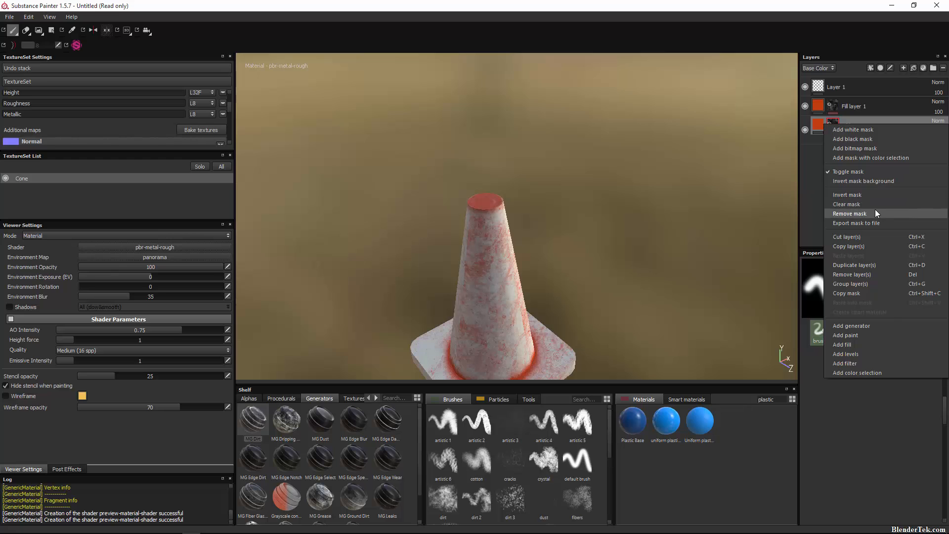
click(850, 214)
alt+right_drag(515, 311, 552, 301)
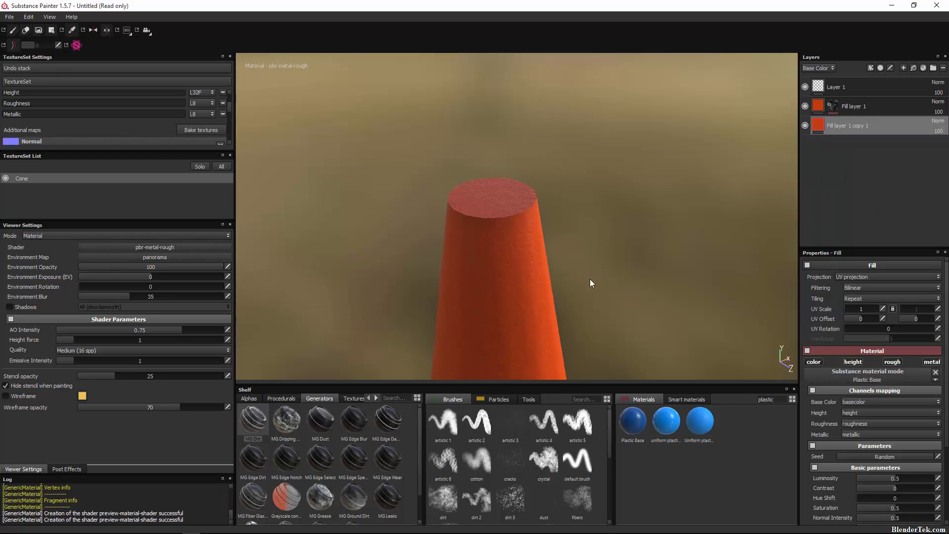
alt+right_drag(633, 319, 596, 309)
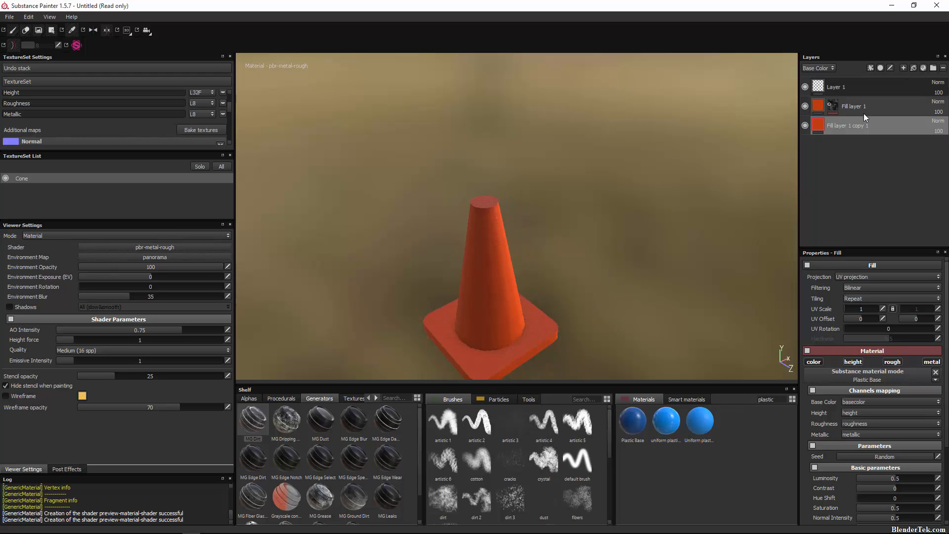
Step: Compare the cone with the base orange layer hidden and shown, and inspect Fill layer 1's MG Dirt generator settings
click(834, 107)
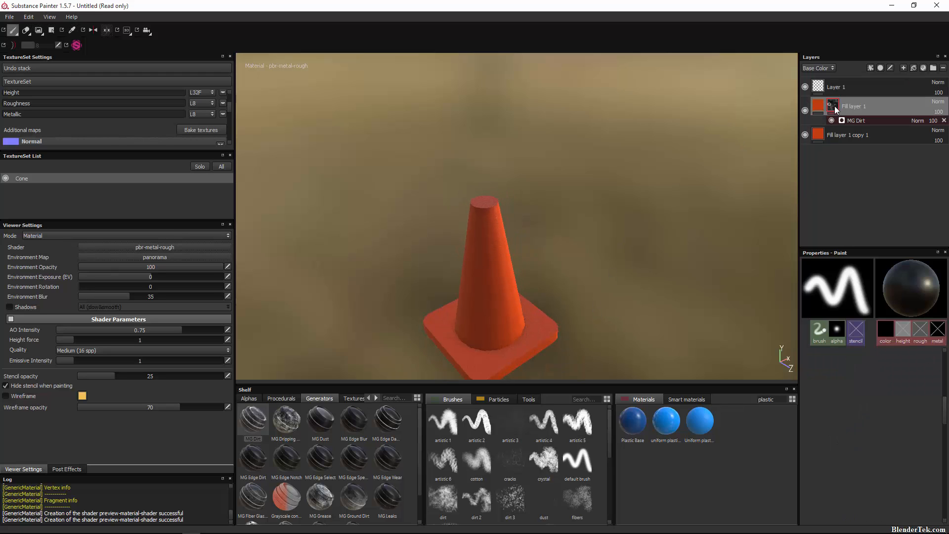
click(805, 135)
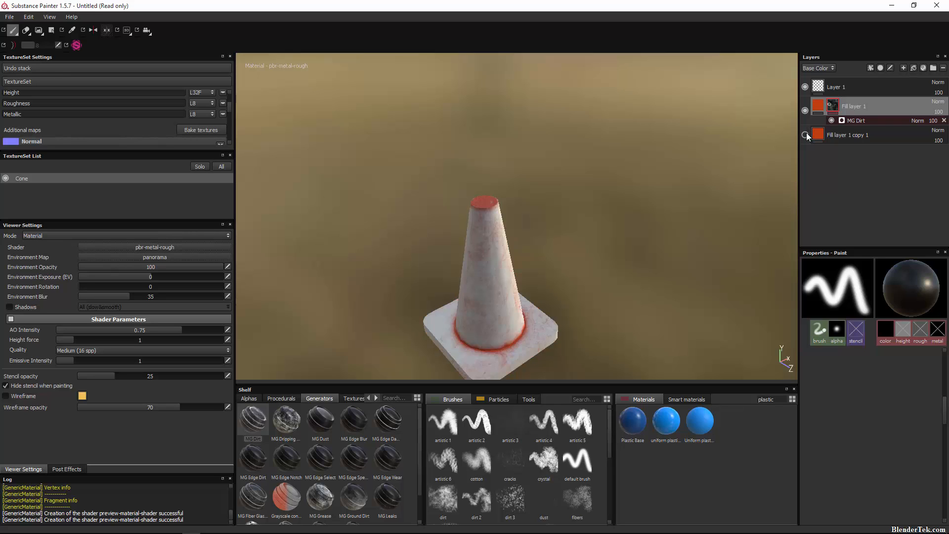
click(805, 135)
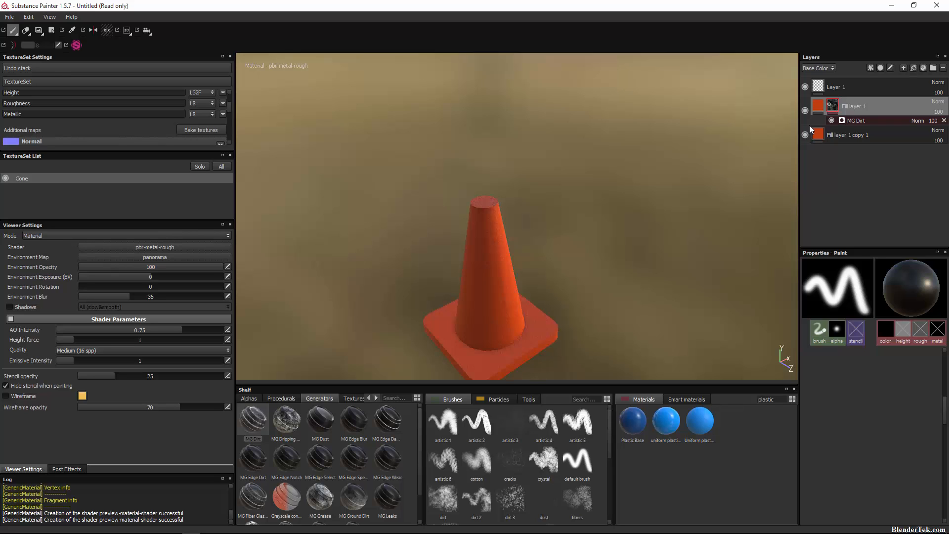
click(816, 110)
click(805, 111)
click(858, 123)
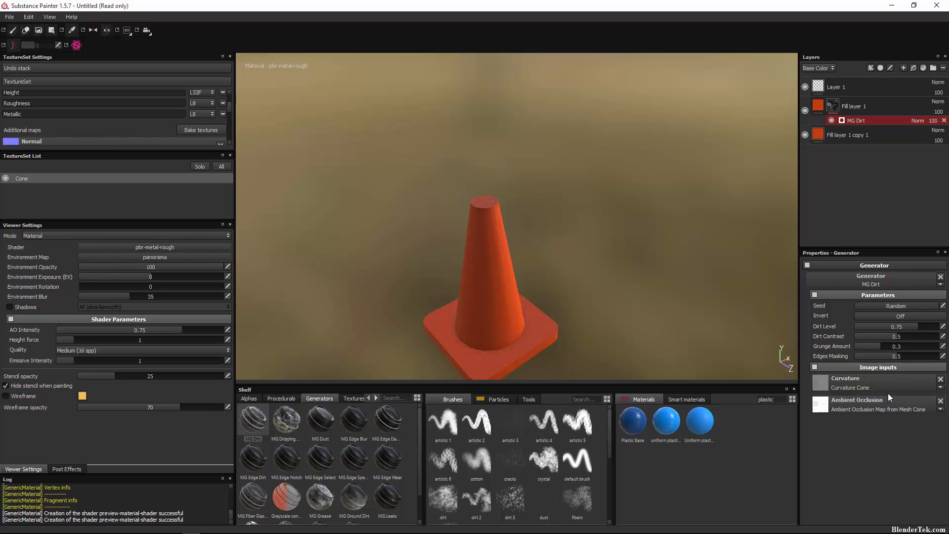
Step: Remove the Plastic Base material from Fill layer 1 and set its base color to a very dark red, RGB 0.021, 0.002, 0.002
click(820, 103)
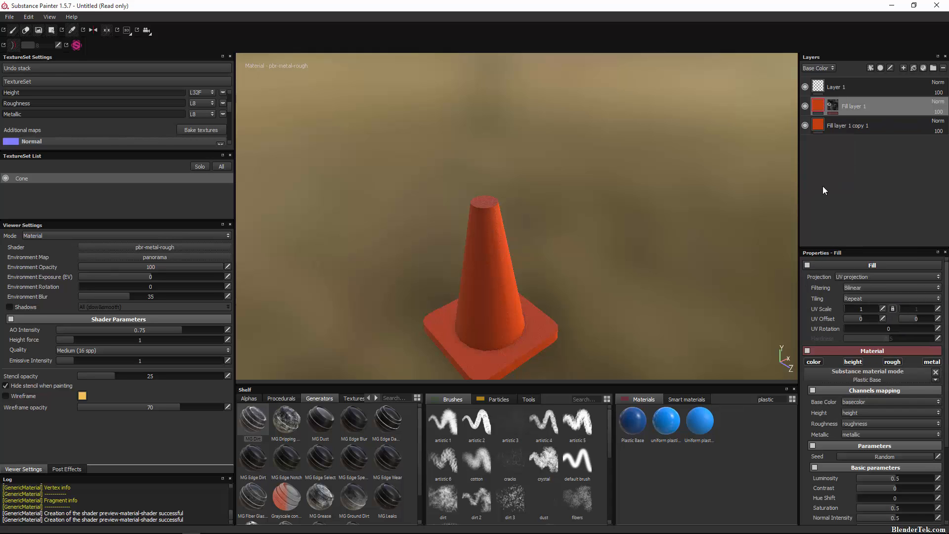
click(935, 373)
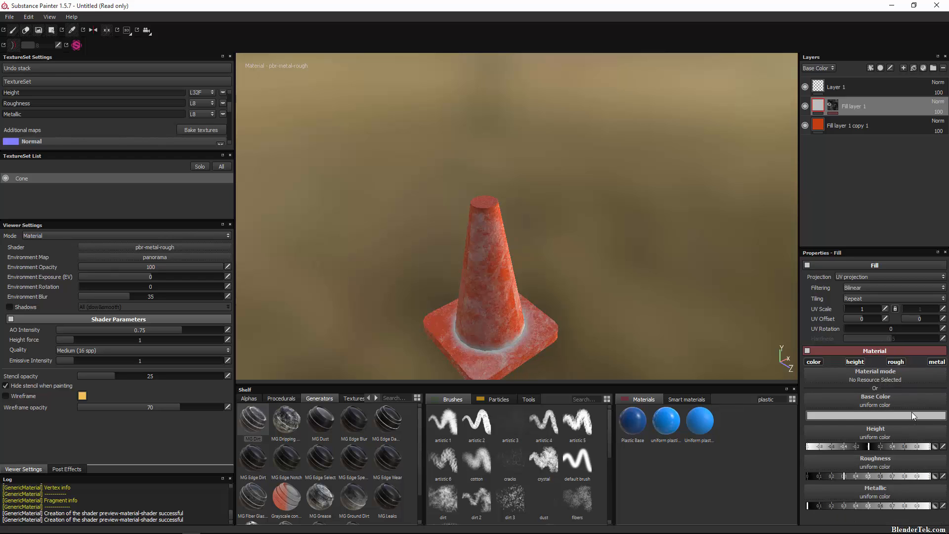
click(889, 415)
mouse_move(808, 393)
mouse_down()
mouse_move(850, 457)
mouse_move(818, 444)
mouse_move(847, 442)
mouse_move(811, 410)
mouse_move(849, 442)
mouse_up()
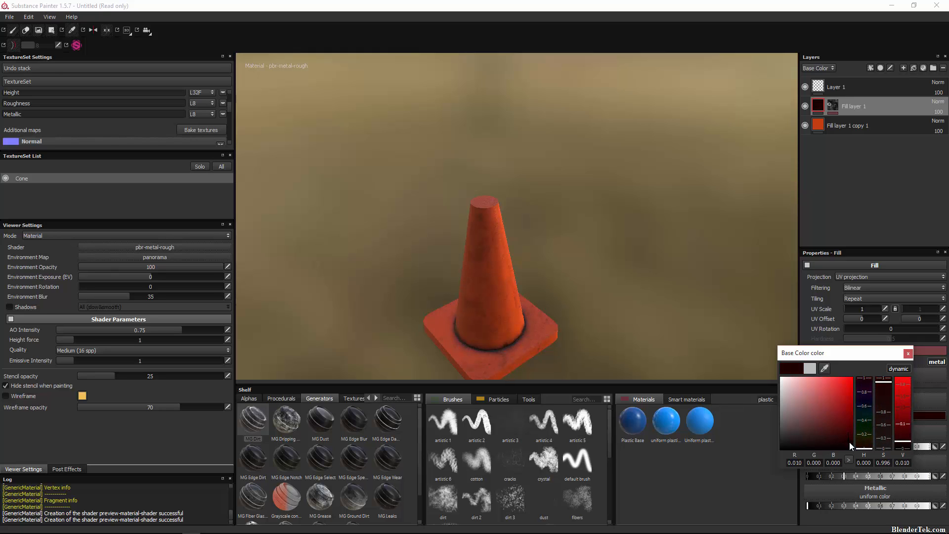
drag(888, 402, 907, 436)
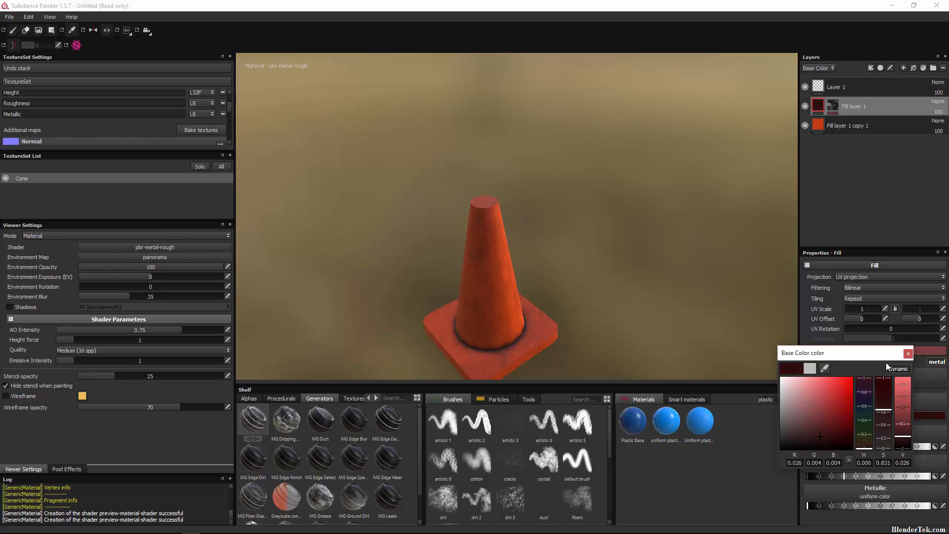
mouse_move(827, 435)
mouse_down()
mouse_move(840, 419)
mouse_move(827, 438)
mouse_up()
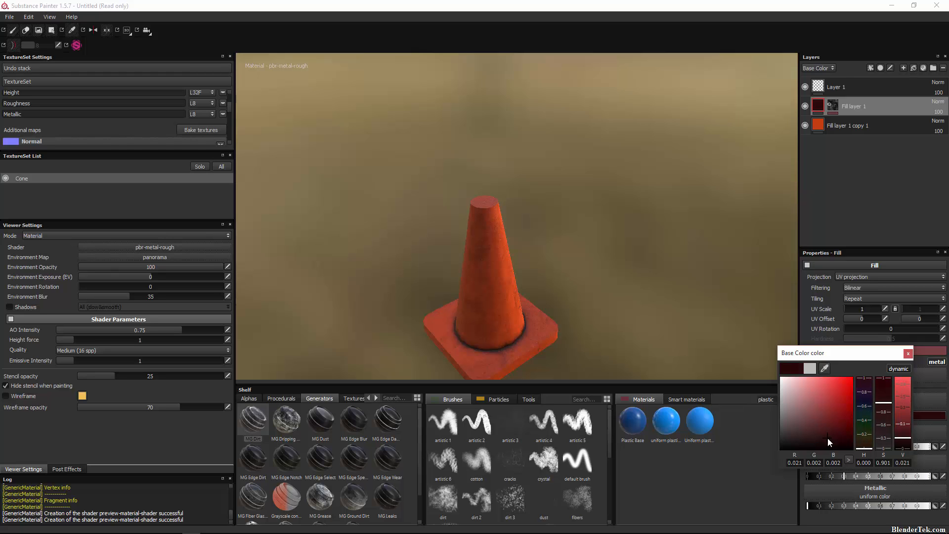
click(908, 353)
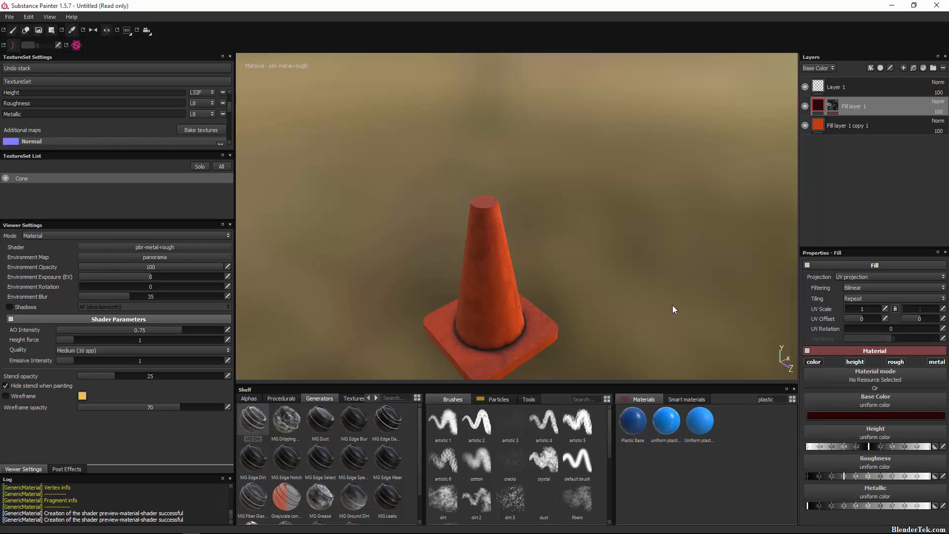
Step: Change Fill layer 1's base color to a near-black blue, RGB 0.000, 0.000, 0.006
scroll(502, 341, up, 5)
alt+drag(509, 328, 594, 121)
click(915, 413)
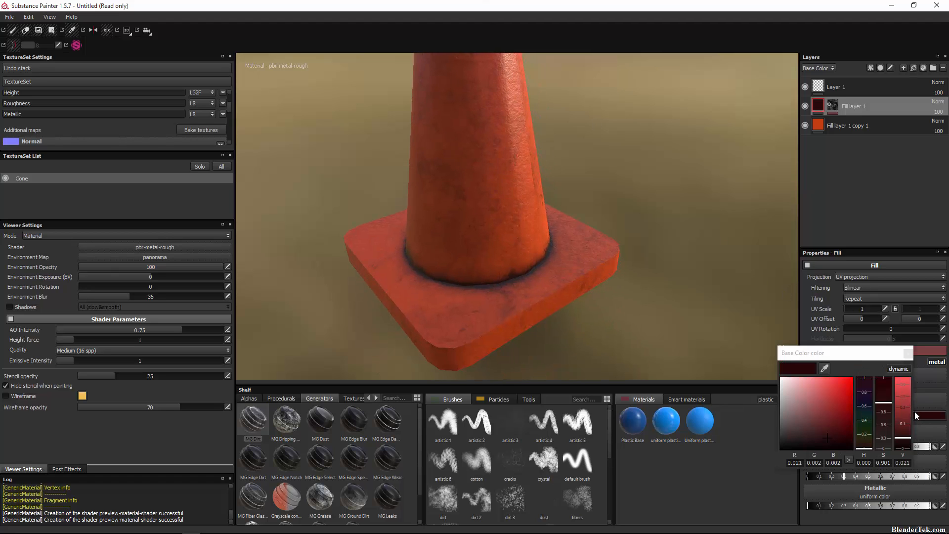
click(864, 401)
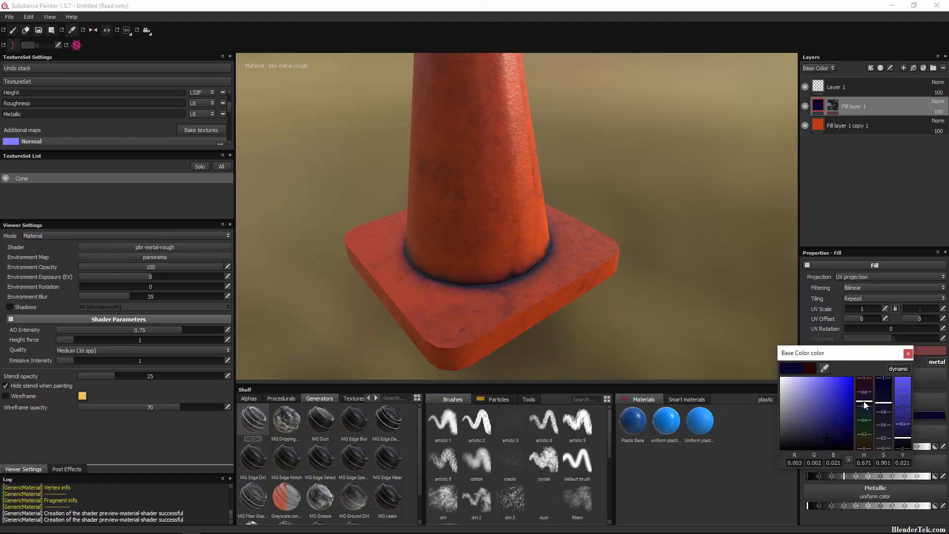
drag(834, 443, 842, 444)
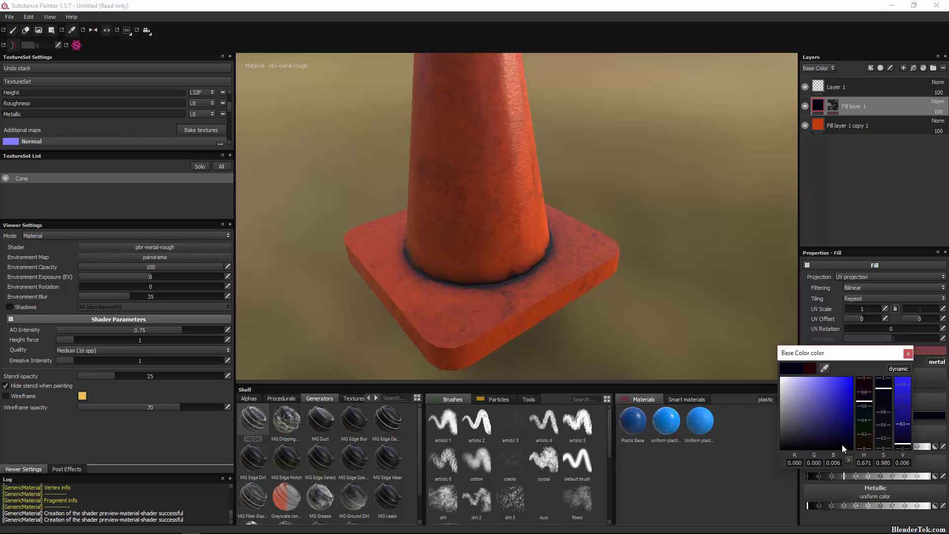
click(907, 354)
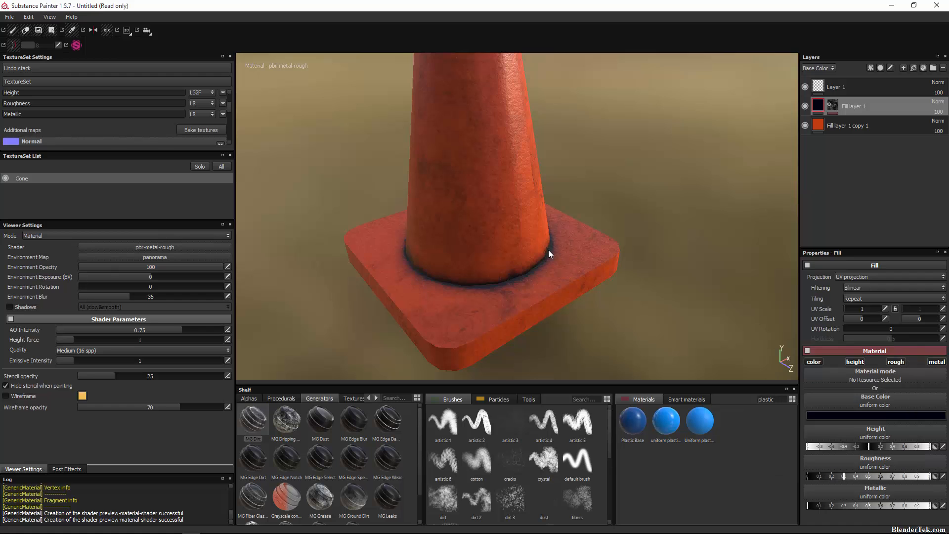
scroll(547, 250, down, 3)
scroll(550, 246, up, 5)
scroll(553, 236, down, 3)
scroll(548, 240, up, 3)
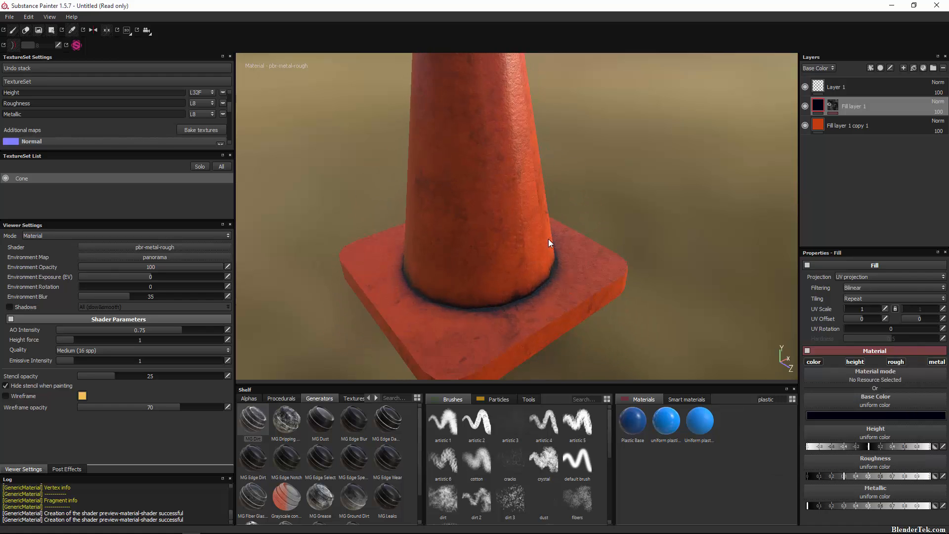
scroll(559, 215, down, 5)
scroll(556, 227, up, 3)
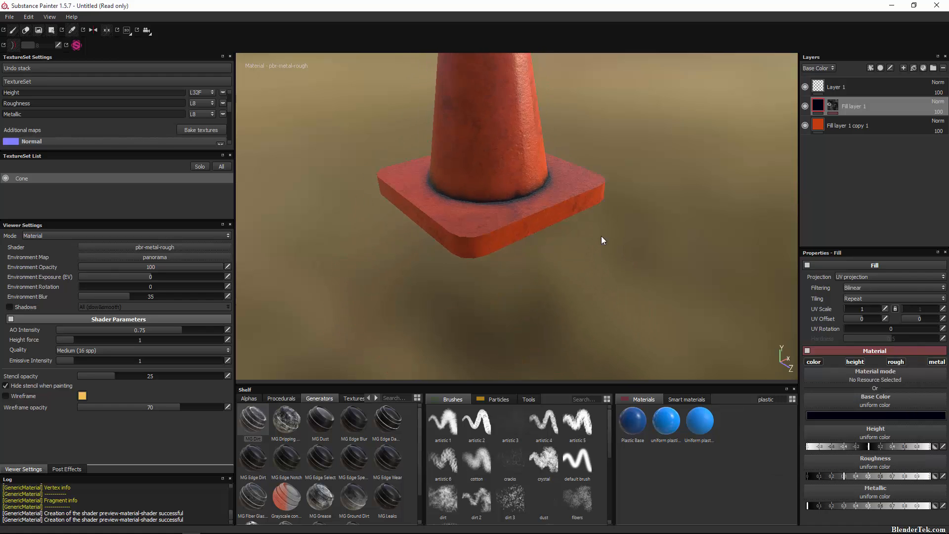
Step: Set the Dirt Level to 0.75 and the Dirt Contrast to 0.4 in Fill layer 1's MG Dirt generator
click(833, 105)
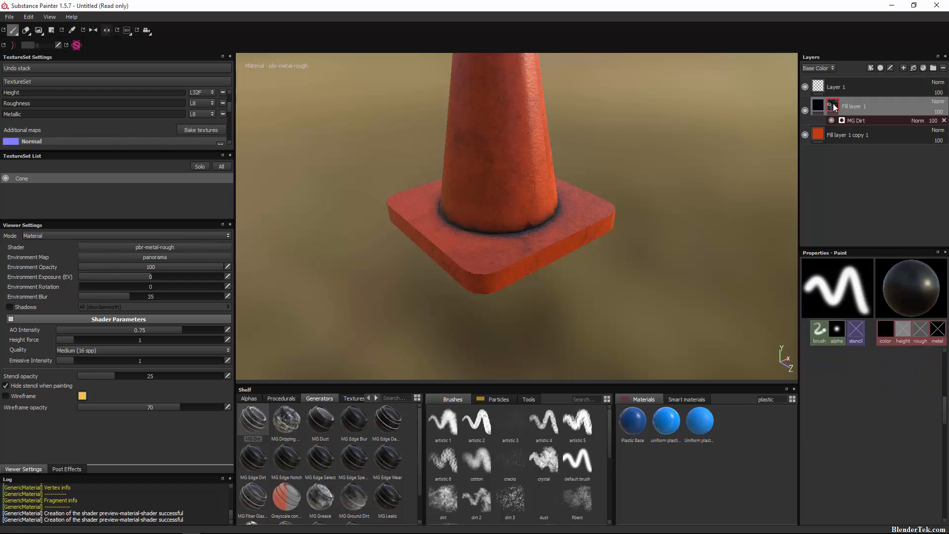
click(864, 121)
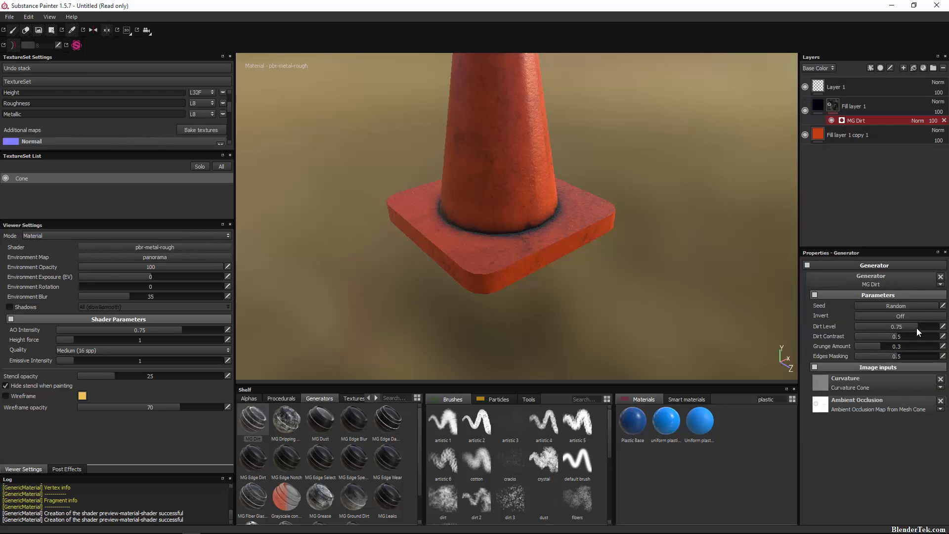
mouse_move(916, 328)
mouse_down()
mouse_move(929, 329)
mouse_move(871, 334)
mouse_move(915, 331)
mouse_up()
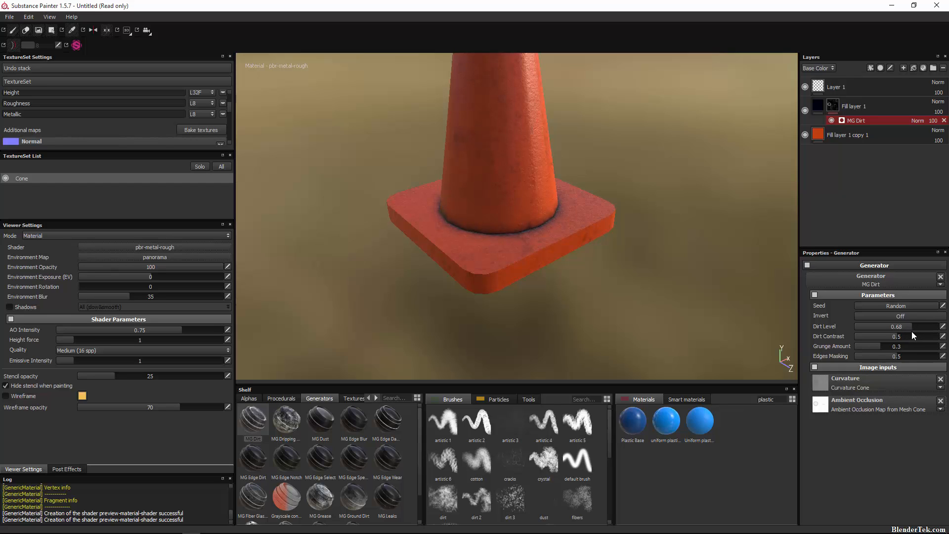
drag(911, 331, 913, 331)
drag(900, 336, 933, 340)
drag(892, 340, 892, 341)
drag(911, 326, 915, 324)
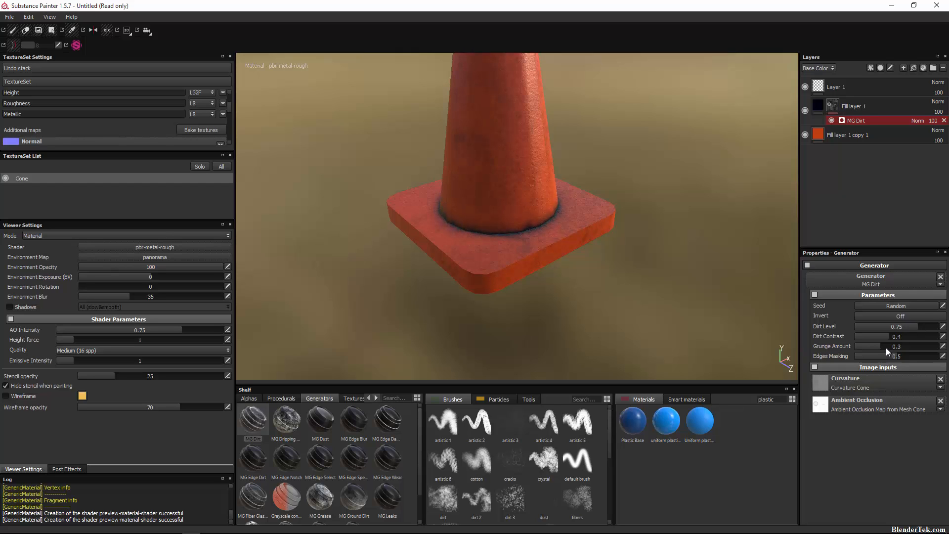
Step: Set the MG Dirt generator's Grunge Amount to 0.24 and Edges Masking to 0
mouse_move(885, 348)
mouse_down()
mouse_move(924, 347)
mouse_move(858, 350)
mouse_move(875, 347)
mouse_up()
drag(897, 356, 850, 358)
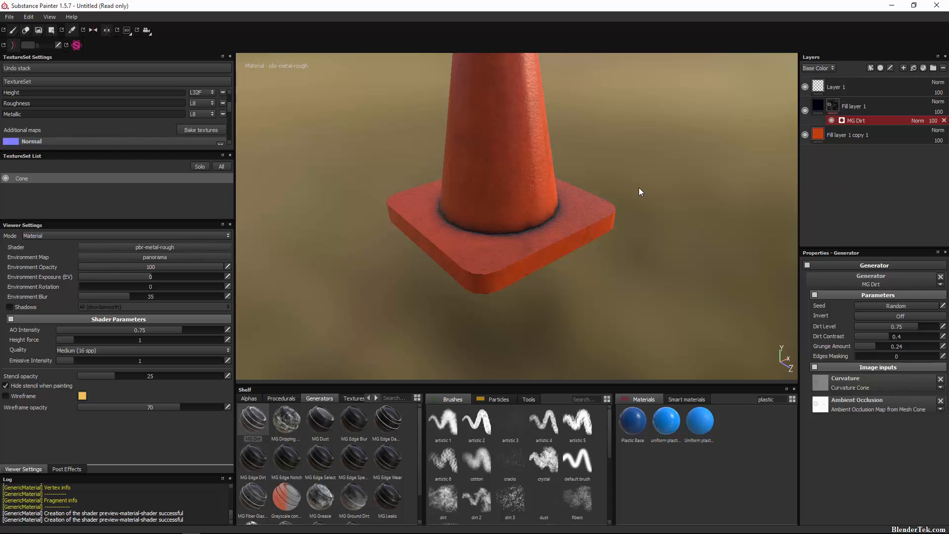
alt+drag(589, 182, 609, 331)
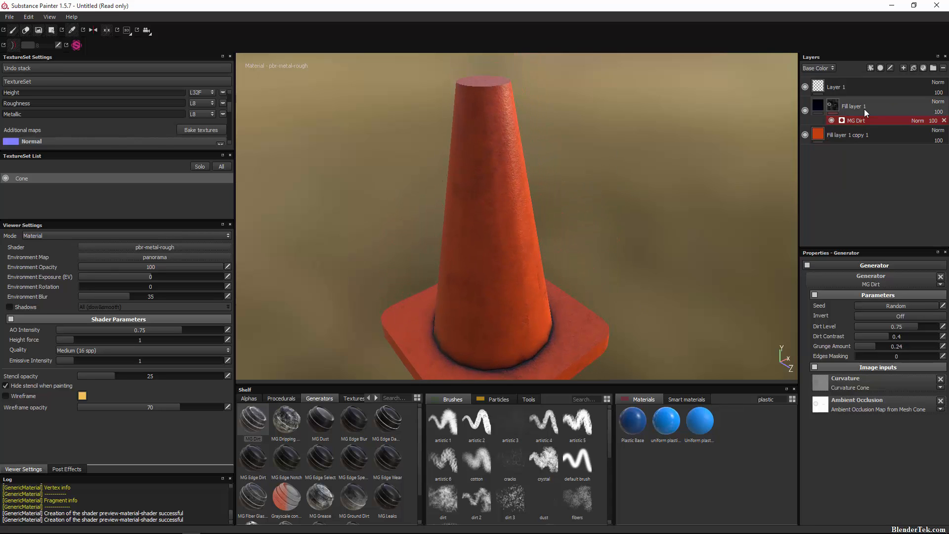
Step: Duplicate the near-black dirt layer, Fill layer 1, together with its mask
click(819, 105)
right_click(821, 105)
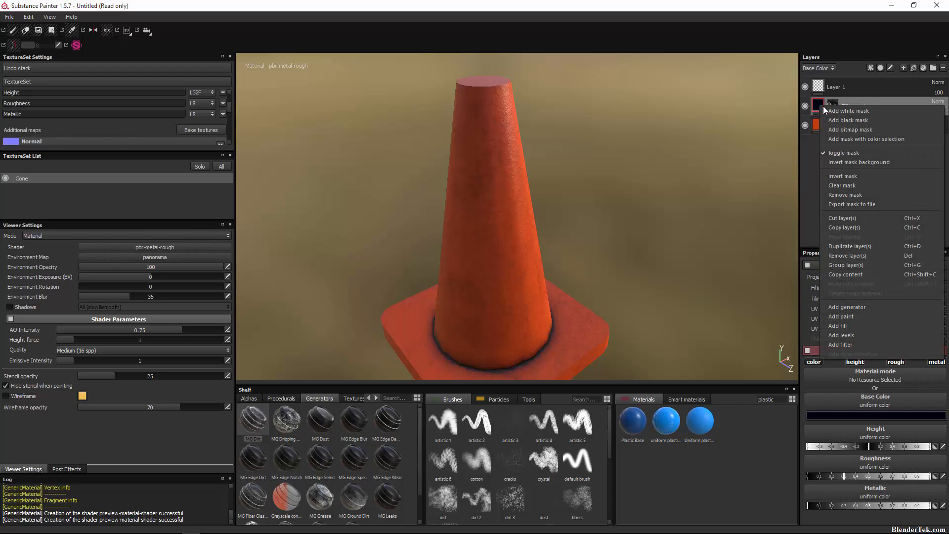
click(881, 246)
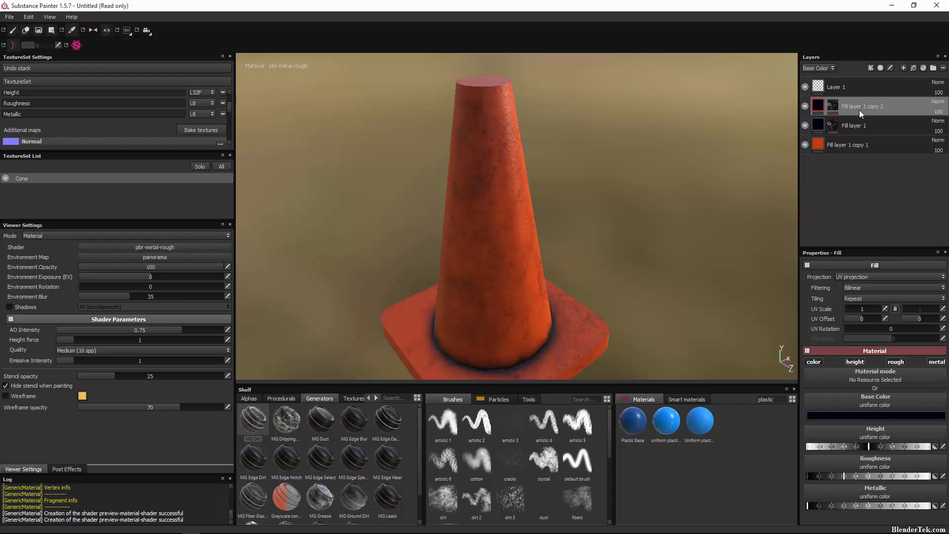
Step: Replace the MG Dirt generator in the mask of Fill layer 1 copy 2 with the MG Dust generator
click(833, 106)
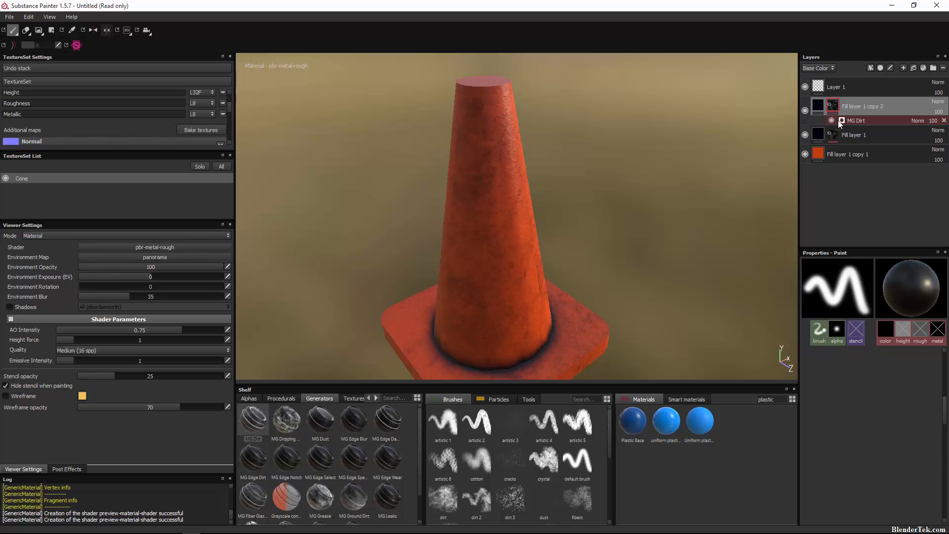
click(852, 120)
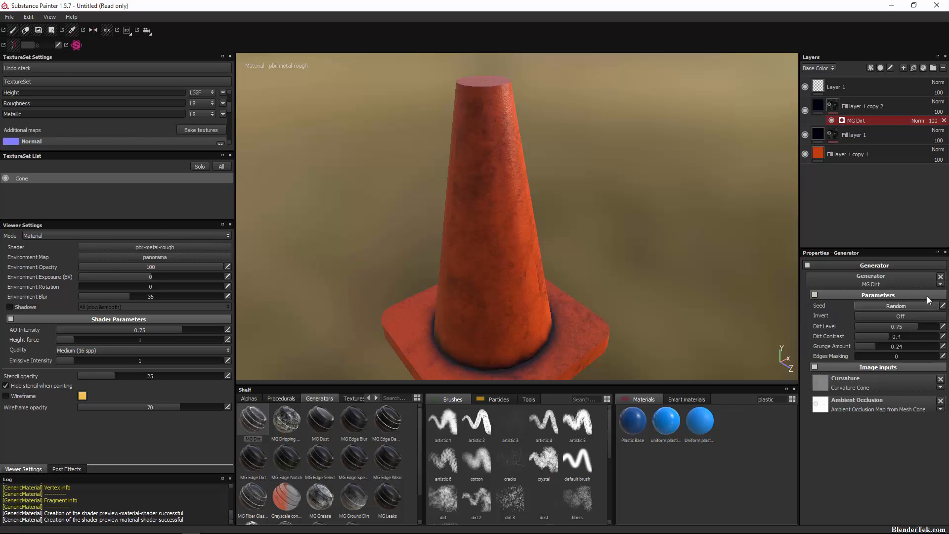
click(941, 276)
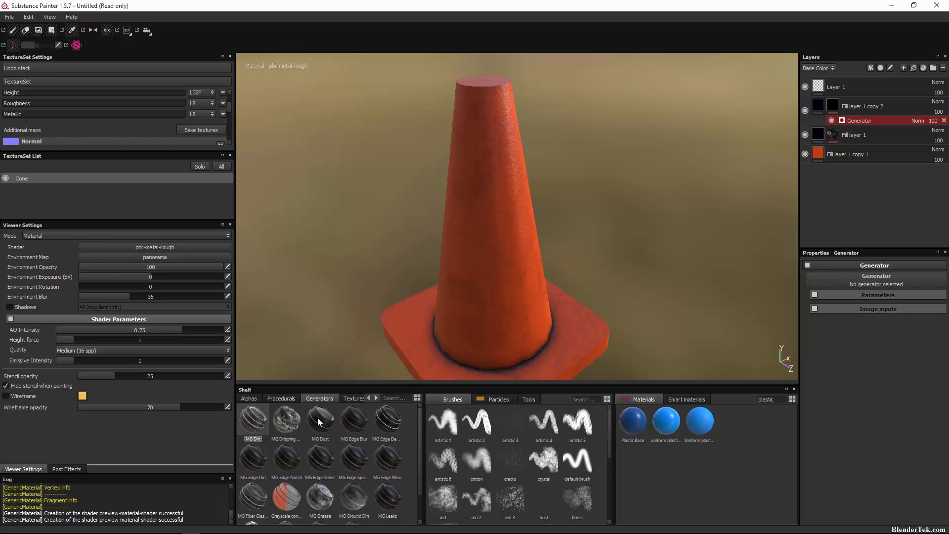
drag(319, 418, 699, 272)
drag(864, 281, 868, 279)
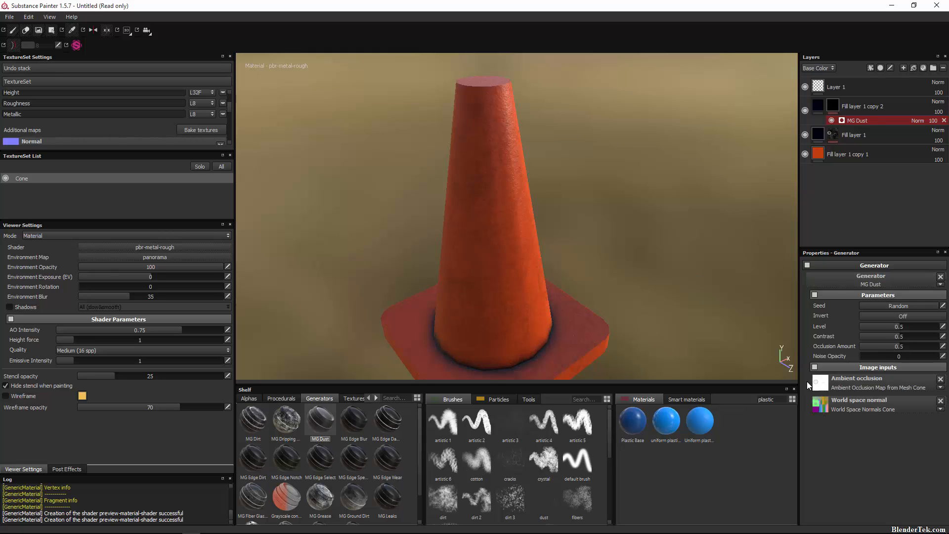
Step: Toggle the visibility of Fill layer 1 copy 2 to compare the cone's base with and without the dust
key(super)
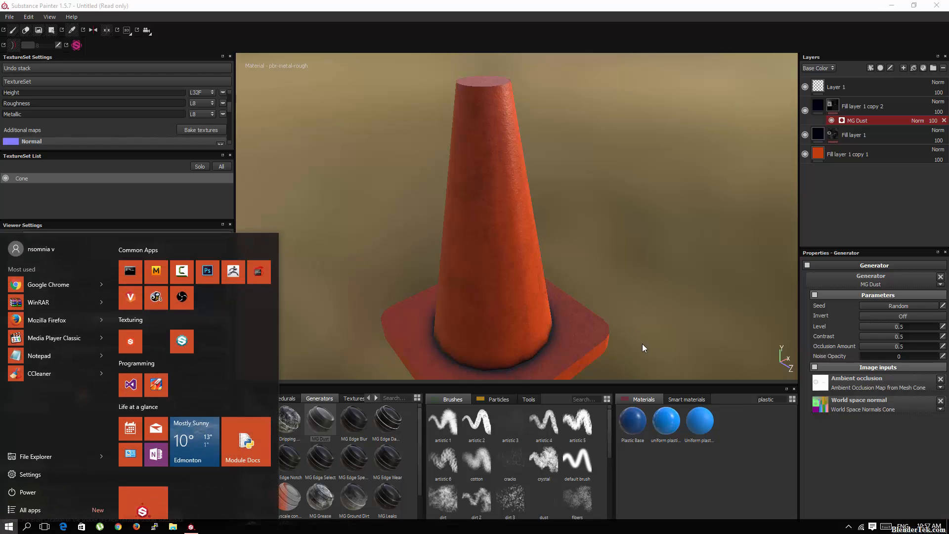
click(627, 321)
mouse_move(645, 321)
alt+middle_down()
mouse_move(638, 308)
mouse_move(660, 251)
alt+middle_up()
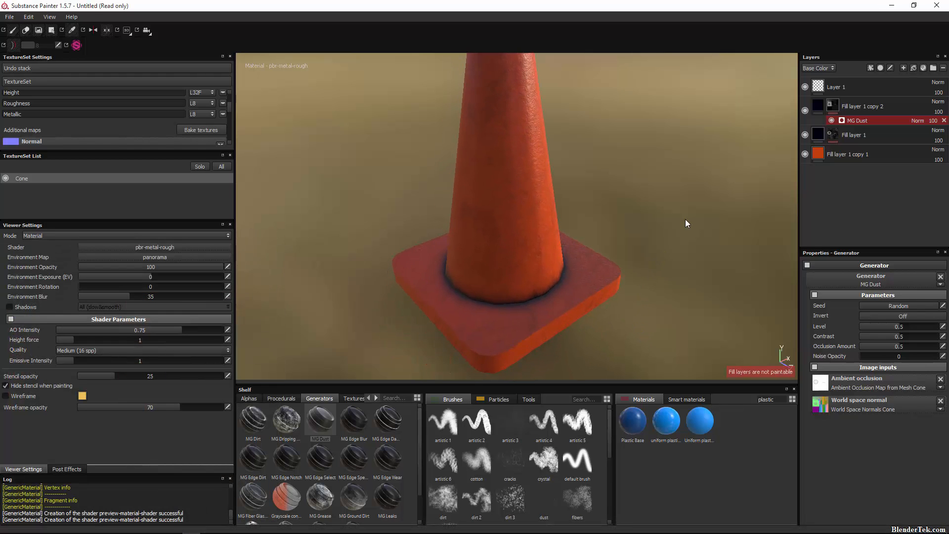
click(805, 110)
click(805, 109)
click(805, 109)
click(805, 110)
click(805, 109)
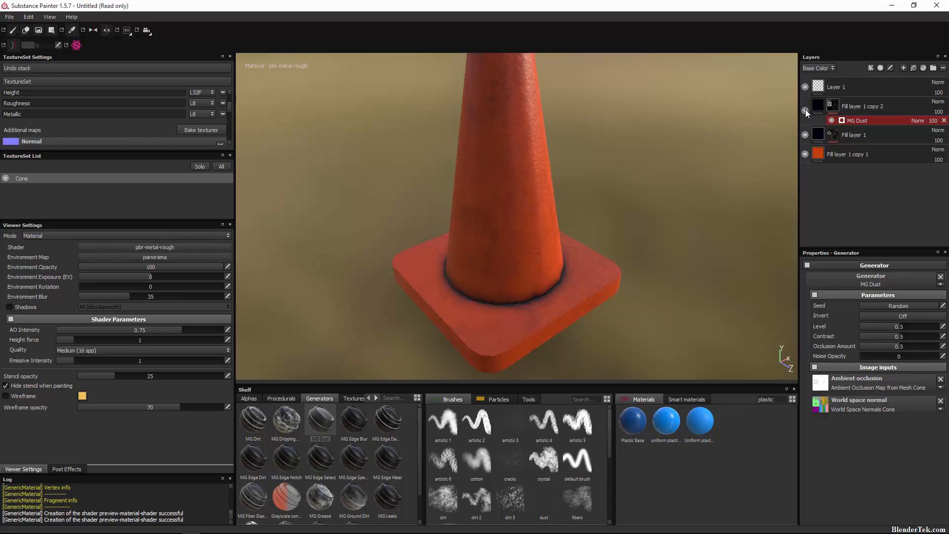
click(805, 110)
scroll(634, 184, up, 2)
scroll(631, 183, down, 2)
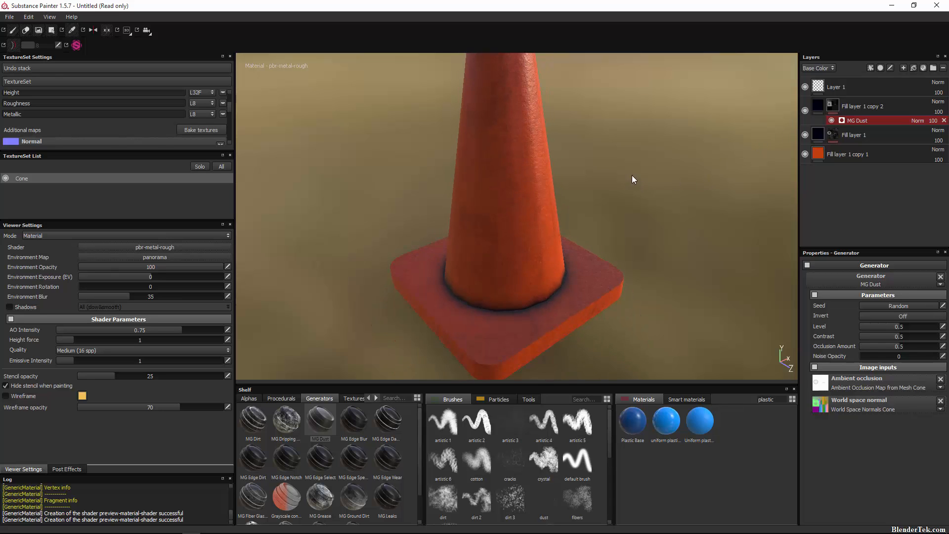
Step: Set the viewer's Environment Opacity to 0 to remove the panorama behind the whole cone
alt+middle_drag(642, 196, 657, 249)
scroll(648, 237, down, 4)
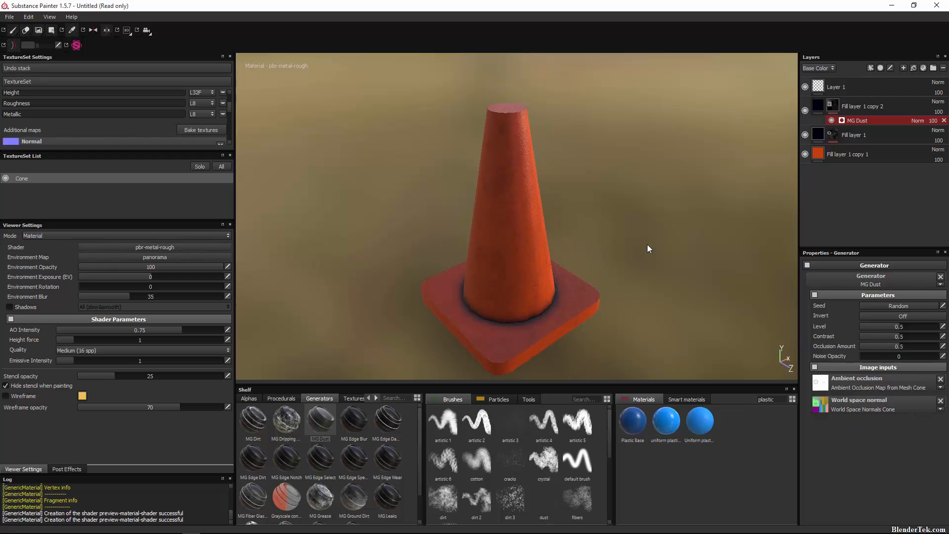
click(804, 110)
click(804, 111)
click(173, 267)
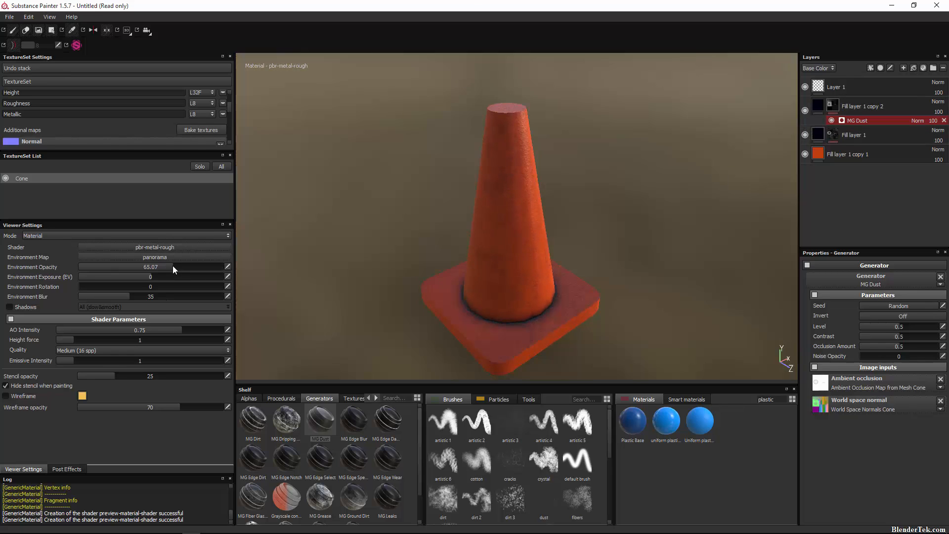
drag(173, 265, 45, 260)
Step: Compare the cone with and without the dust layer, and set MG Dust's Level to 0.54 and Occlusion Amount to 0.62
click(804, 111)
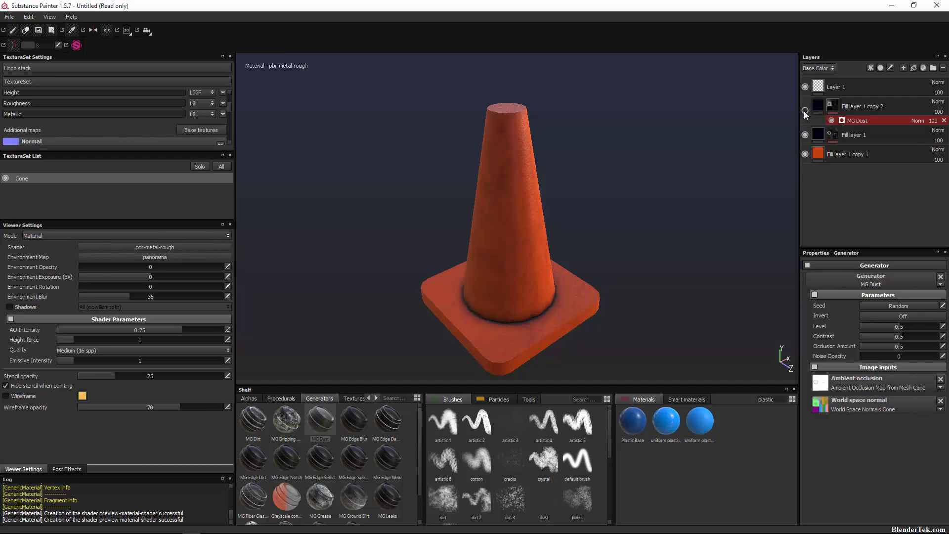
click(805, 111)
click(805, 111)
click(805, 111)
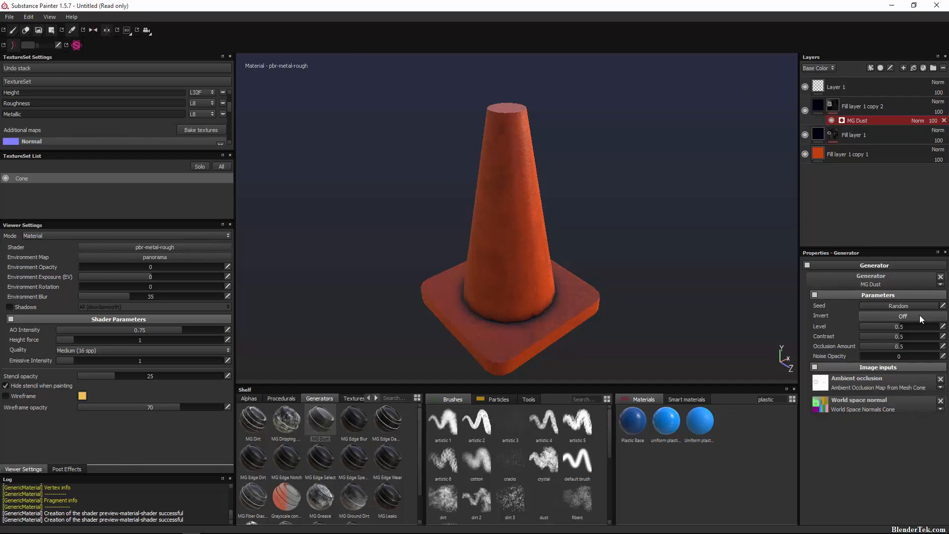
mouse_move(903, 325)
mouse_down()
mouse_move(924, 332)
mouse_move(855, 328)
mouse_move(898, 320)
mouse_move(908, 324)
mouse_move(903, 332)
mouse_up()
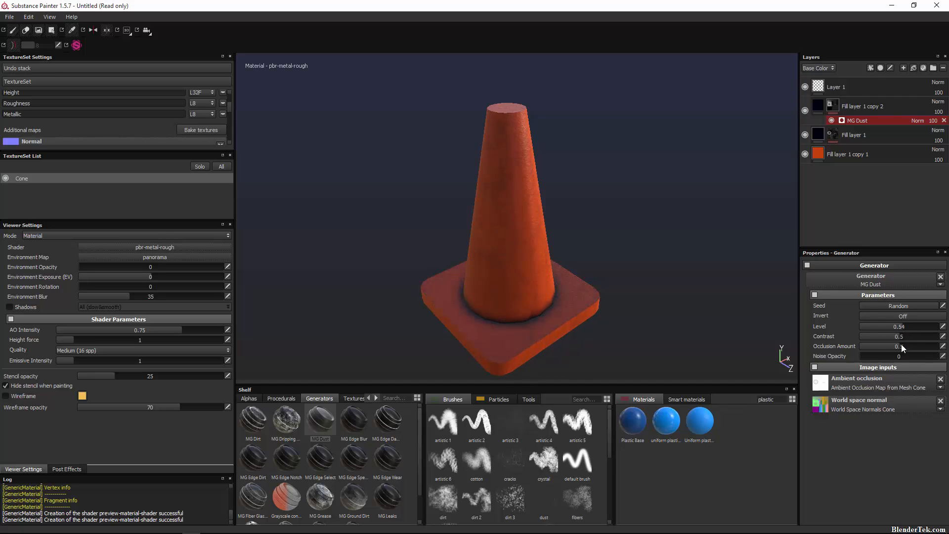
mouse_move(901, 345)
mouse_down()
mouse_move(934, 346)
mouse_move(908, 352)
mouse_up()
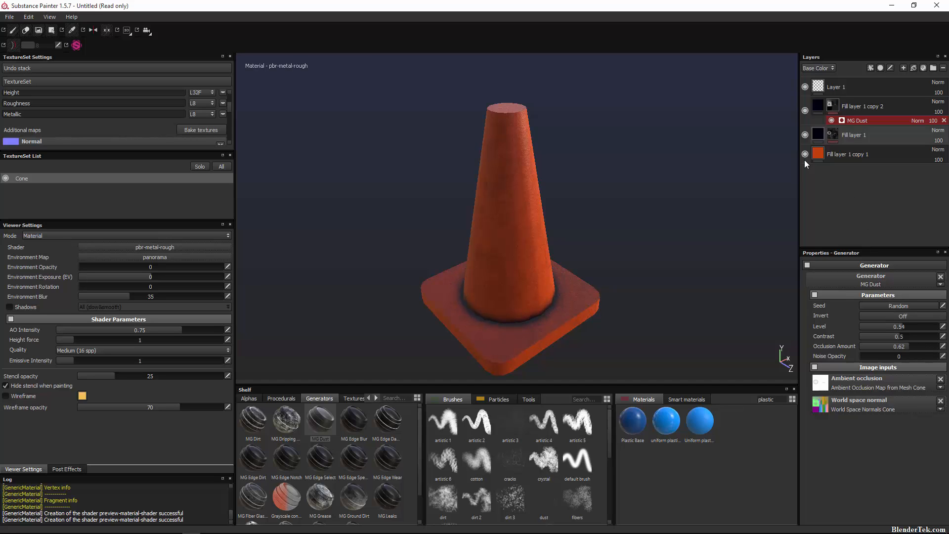
Step: Replace the MG Dust generator on Fill layer 1 copy 2 with MG Edge Damages, using Level 0.97 and Damages Intensity 0.04
click(390, 431)
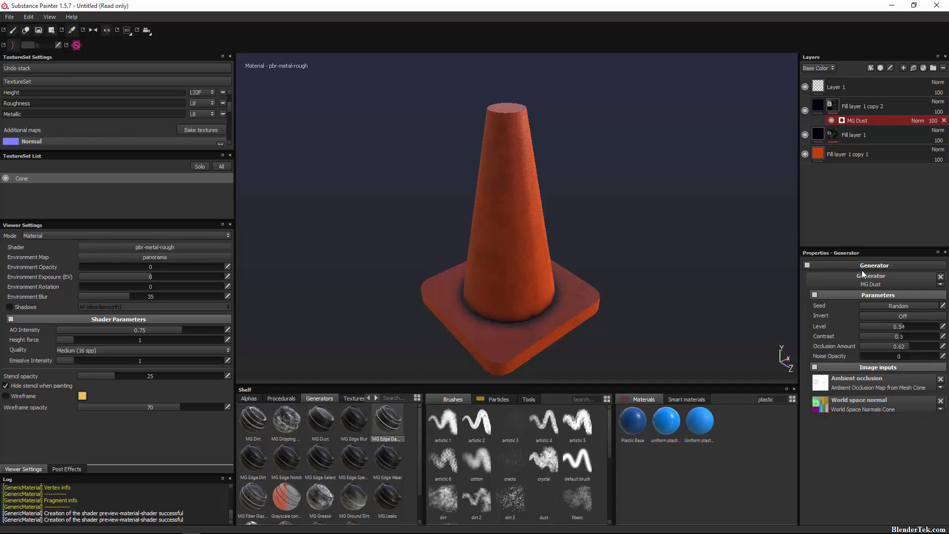
drag(861, 270, 867, 283)
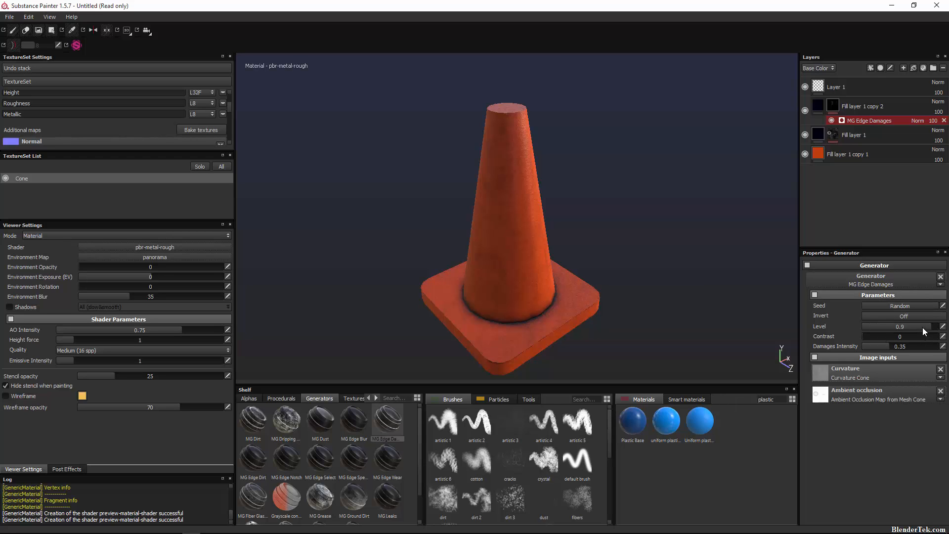
drag(923, 328, 948, 325)
click(897, 329)
drag(888, 336, 947, 347)
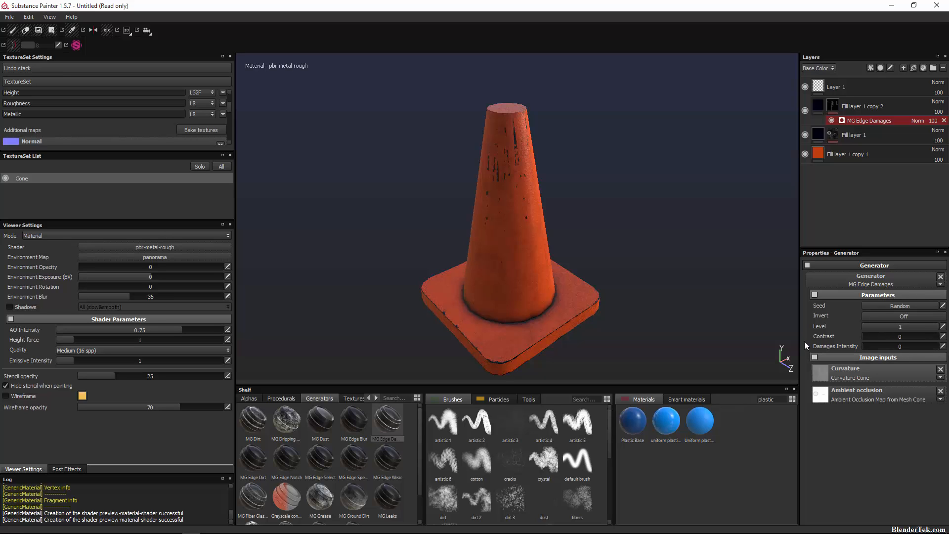
mouse_move(924, 328)
mouse_down()
mouse_move(912, 330)
mouse_move(936, 324)
mouse_up()
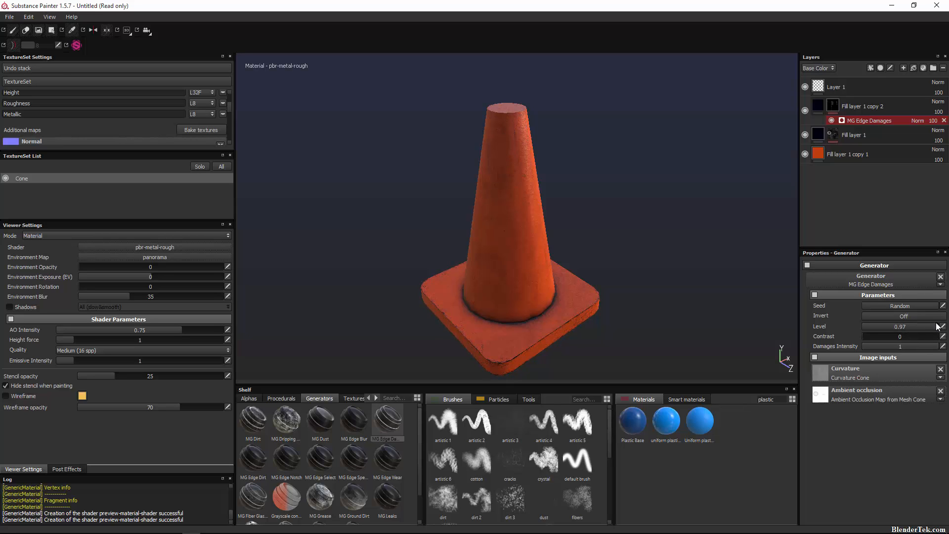
drag(938, 348, 930, 350)
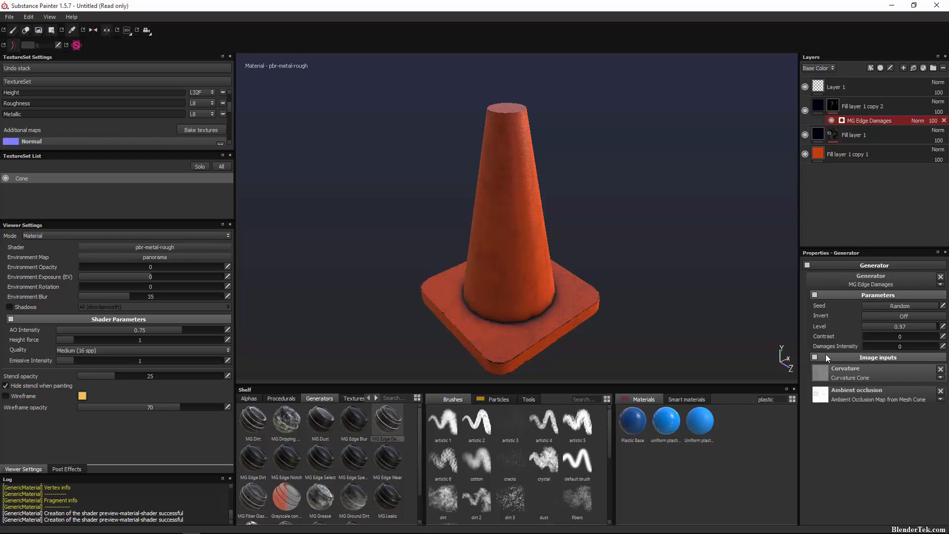
click(865, 347)
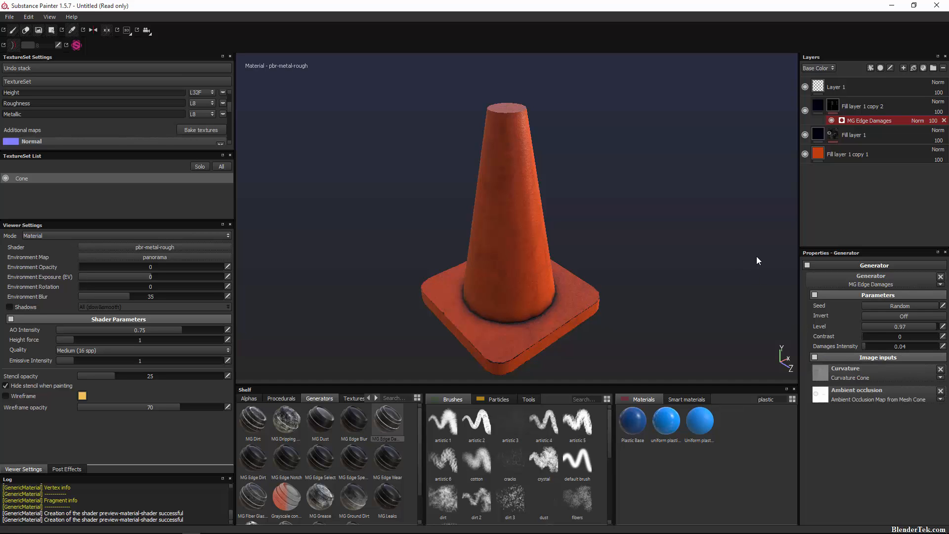
Step: Inspect the worn edges around the cone's base up close and set the MG Edge Damages Level to 1
scroll(536, 333, down, 2)
scroll(551, 327, up, 3)
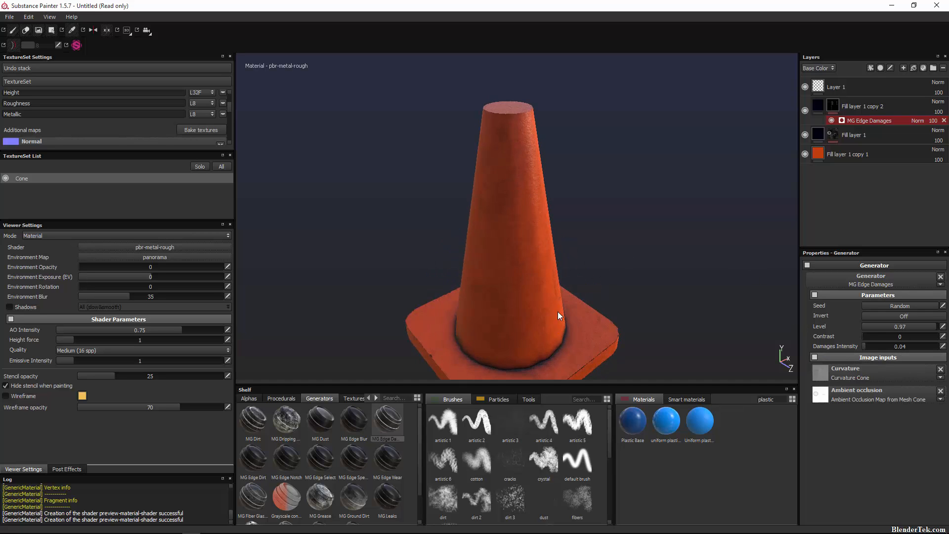
alt+middle_drag(557, 312, 536, 177)
scroll(511, 306, down, 1)
scroll(512, 309, up, 3)
scroll(520, 322, down, 2)
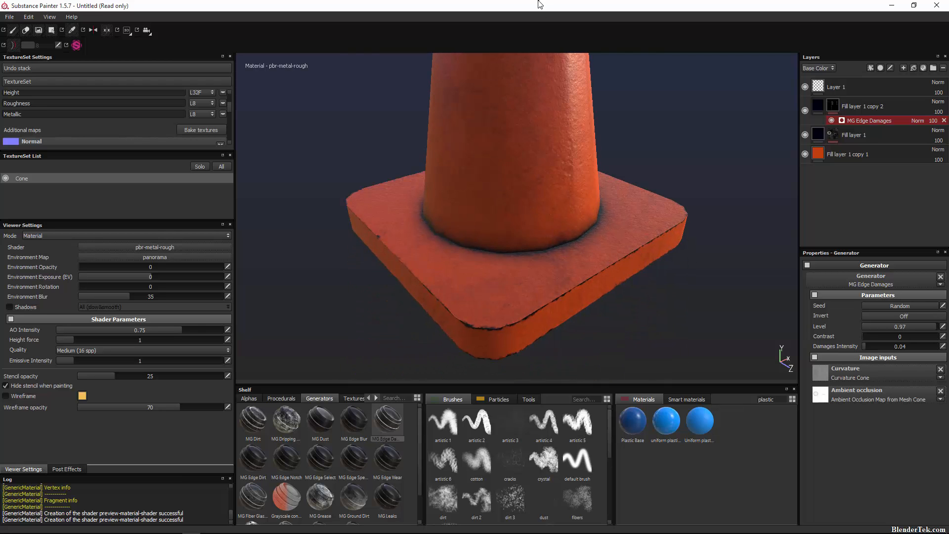
scroll(613, 244, up, 1)
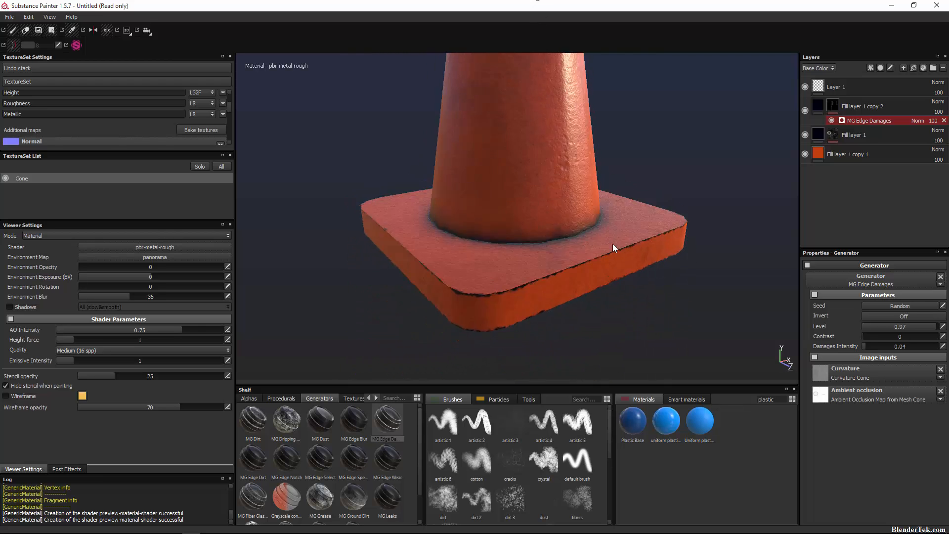
alt+drag(613, 244, 631, 273)
scroll(630, 270, down, 4)
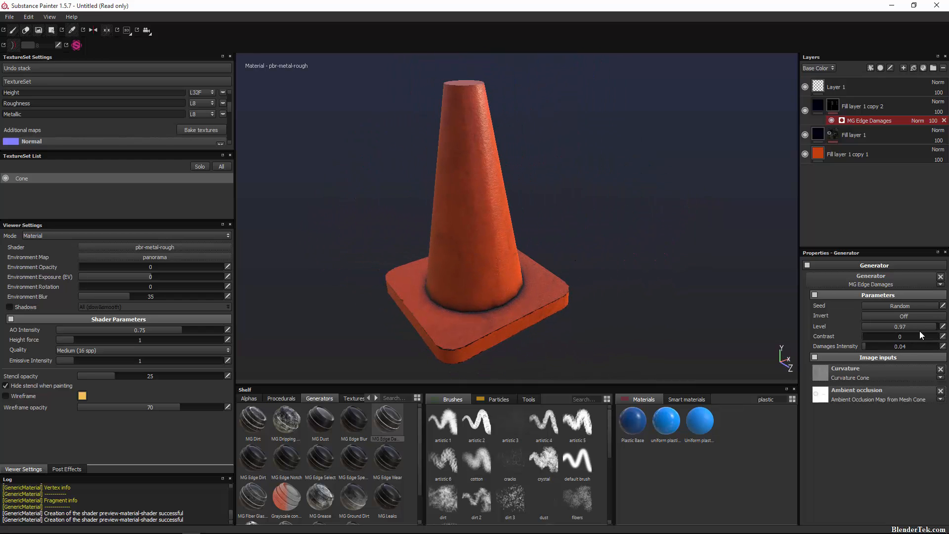
drag(923, 327, 939, 327)
Step: Change the base color of Fill layer 1 copy 2 to a dark orange, R 0.367, G 0.068, B 0.008
click(818, 106)
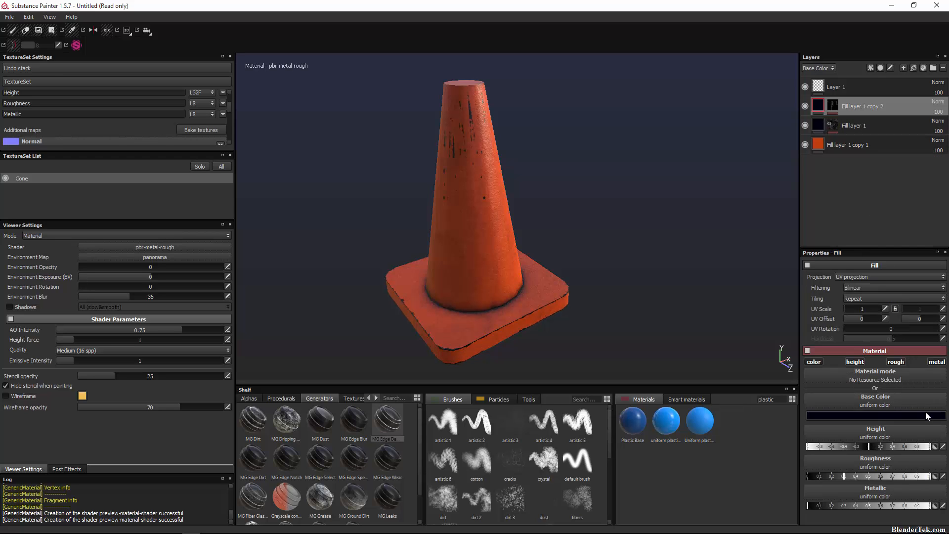
click(894, 418)
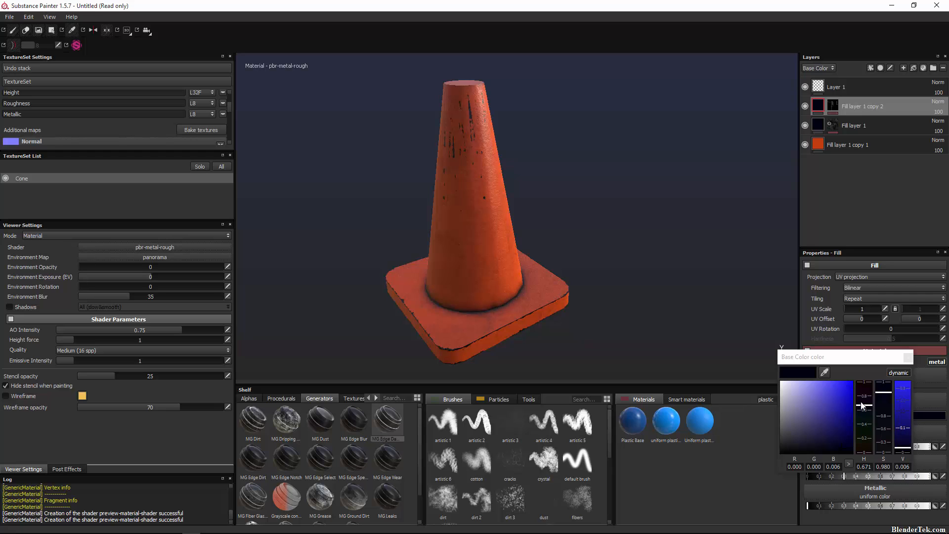
click(842, 394)
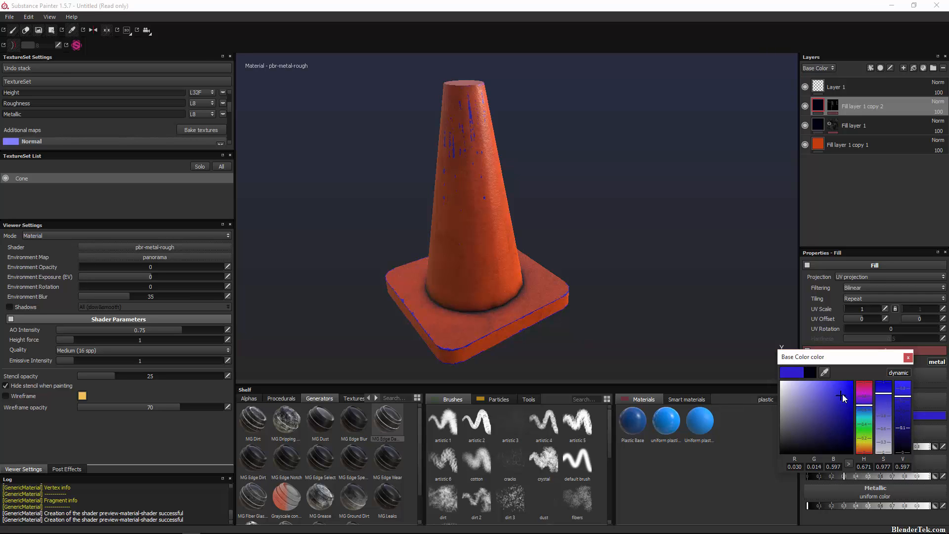
drag(863, 404, 874, 450)
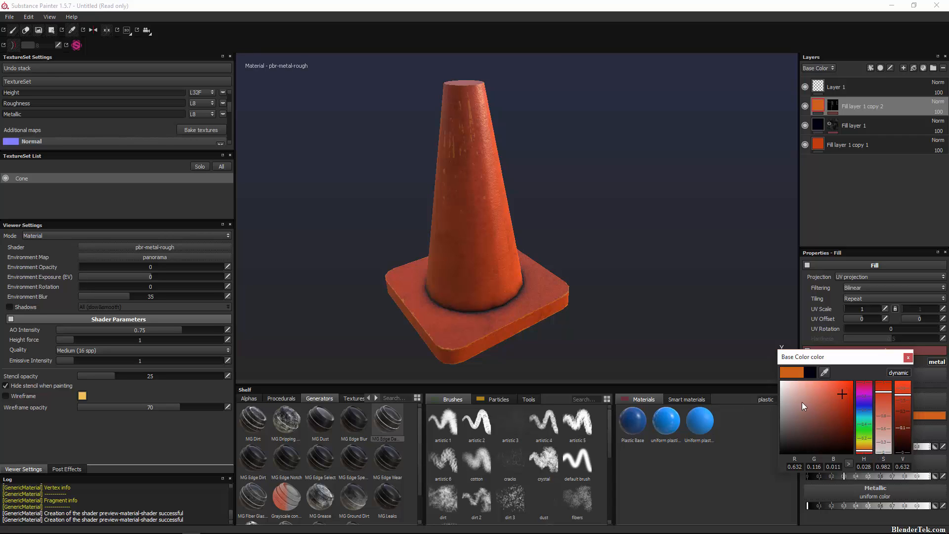
mouse_move(836, 393)
mouse_down()
mouse_move(858, 382)
mouse_move(826, 408)
mouse_move(817, 391)
mouse_move(856, 384)
mouse_move(851, 420)
mouse_move(855, 411)
mouse_move(843, 409)
mouse_move(853, 437)
mouse_move(852, 402)
mouse_move(842, 408)
mouse_up()
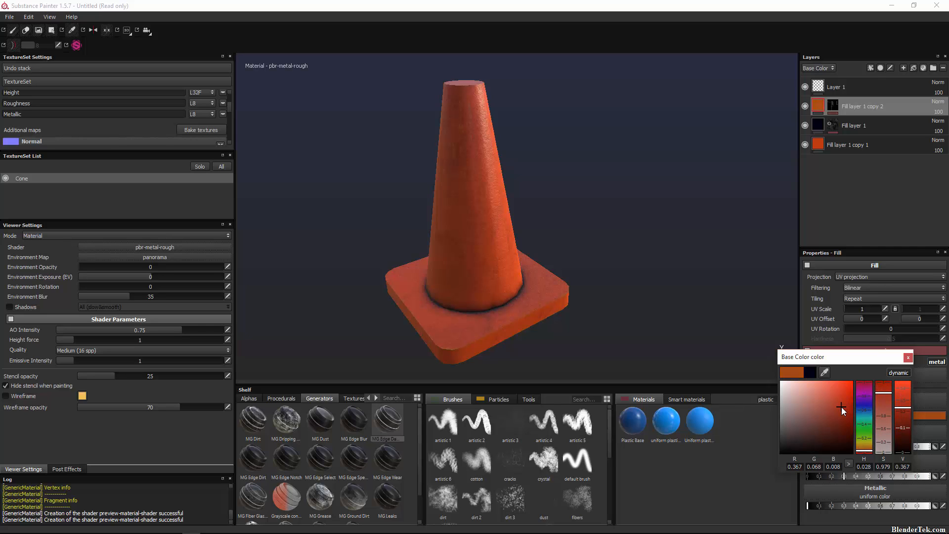
click(908, 357)
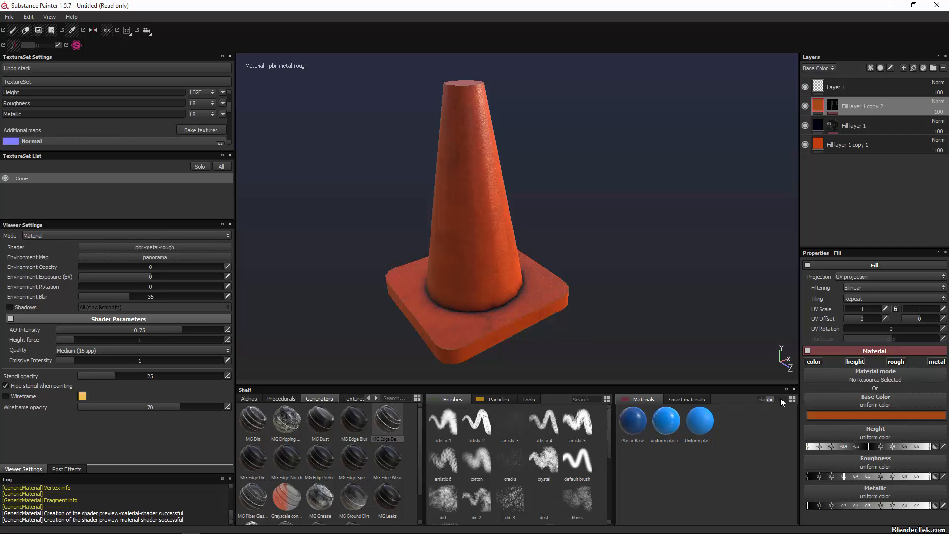
Step: Find the exported orange plastic material with "export", apply it to Fill layer 1 copy 2, and make its Plastic Color a paler, less saturated orange
text(export)
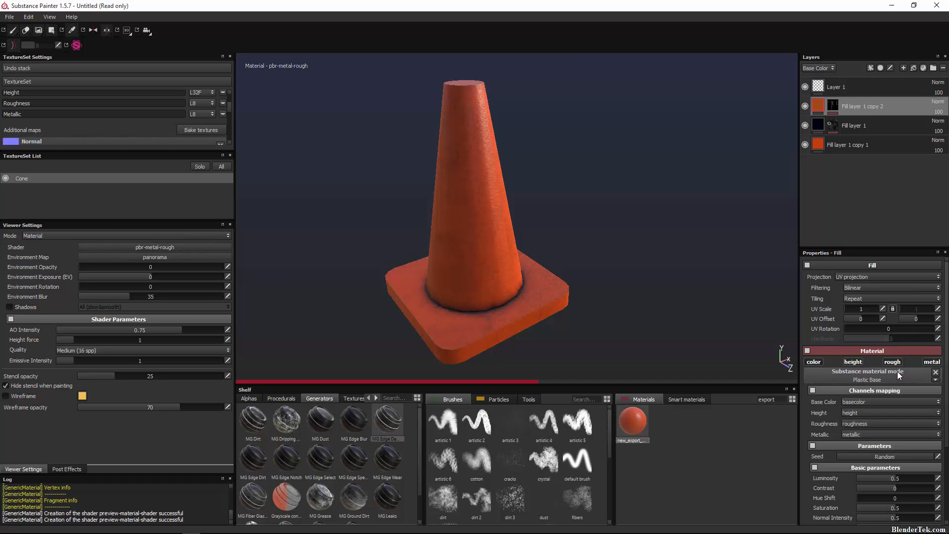
scroll(874, 454, down, 3)
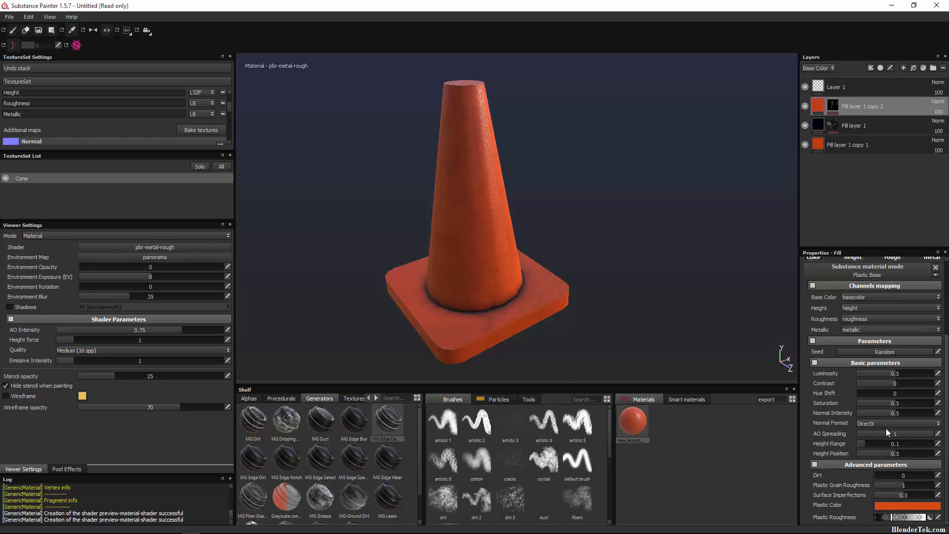
click(919, 506)
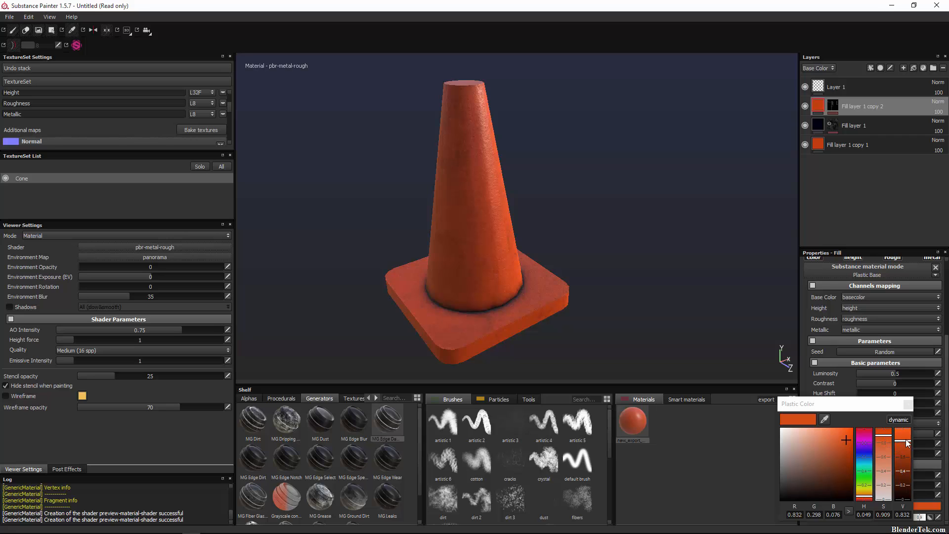
mouse_move(906, 440)
mouse_down()
mouse_move(908, 455)
mouse_move(905, 440)
mouse_move(880, 438)
mouse_move(887, 449)
mouse_up()
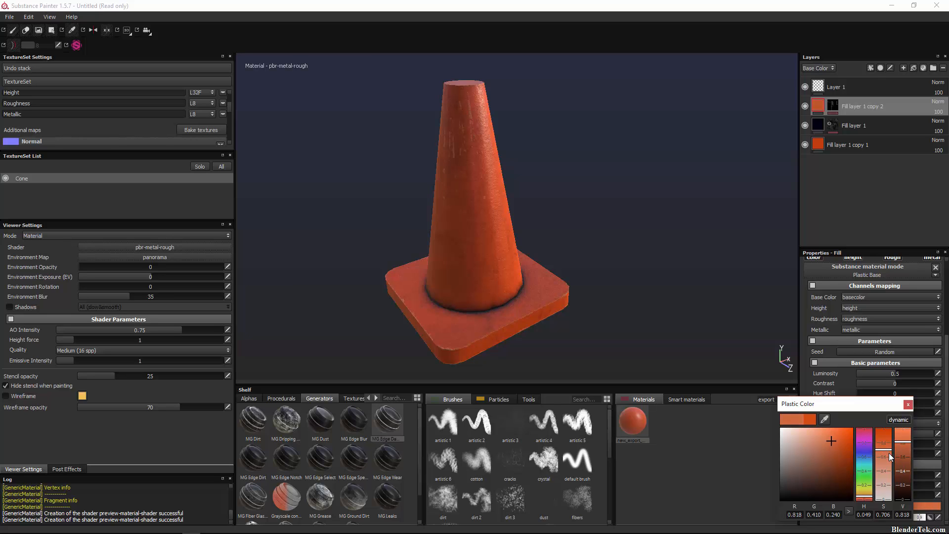
drag(892, 449, 888, 453)
Step: Set the Damages Intensity of MG Edge Damages on Fill layer 1 copy 2 to 1 and inspect the cone from another side
click(830, 105)
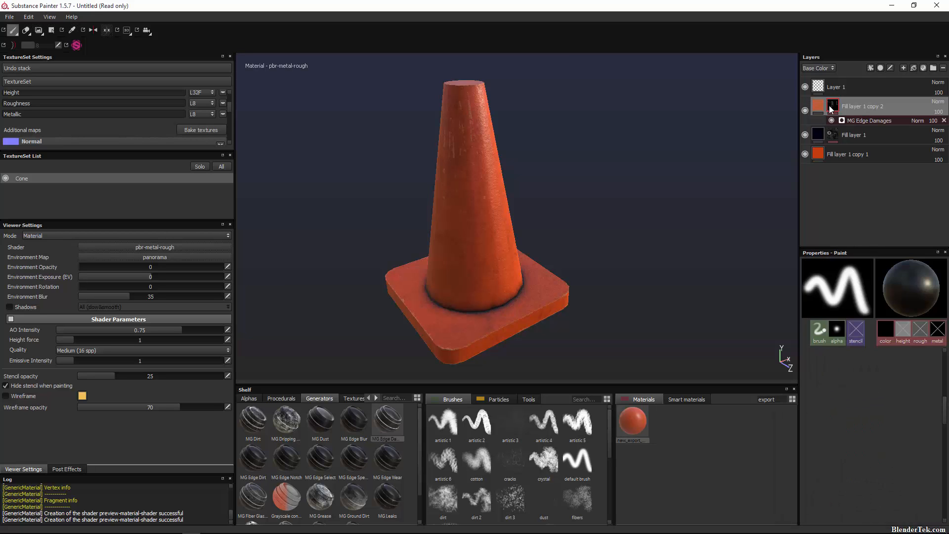
click(851, 122)
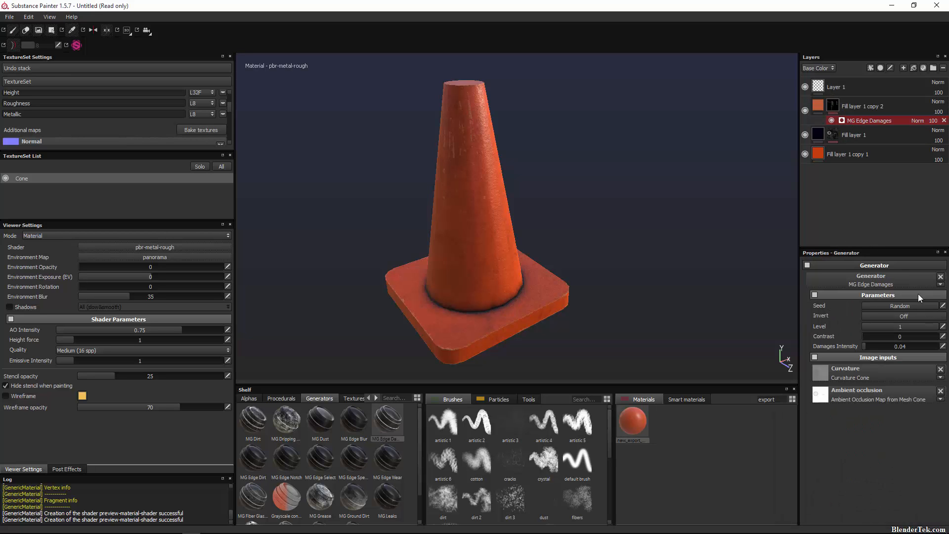
drag(890, 346, 937, 338)
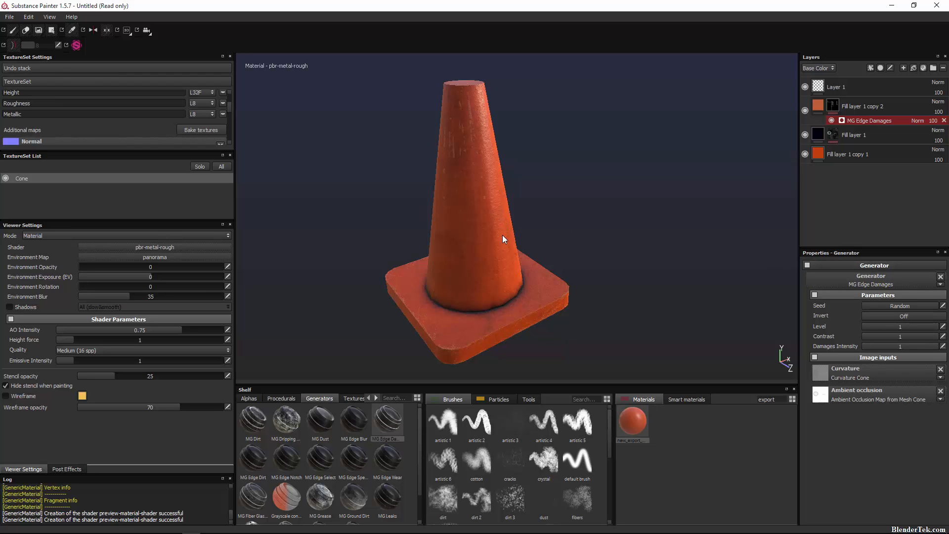
alt+drag(503, 236, 527, 294)
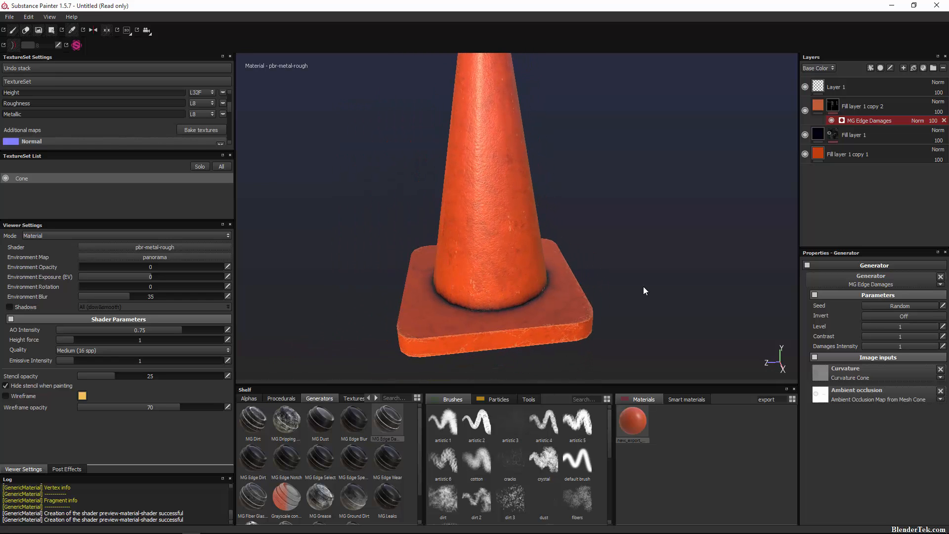
Step: Duplicate the pale orange edge damage layer, Fill layer 1 copy 2, together with its mask
click(815, 108)
right_click(815, 108)
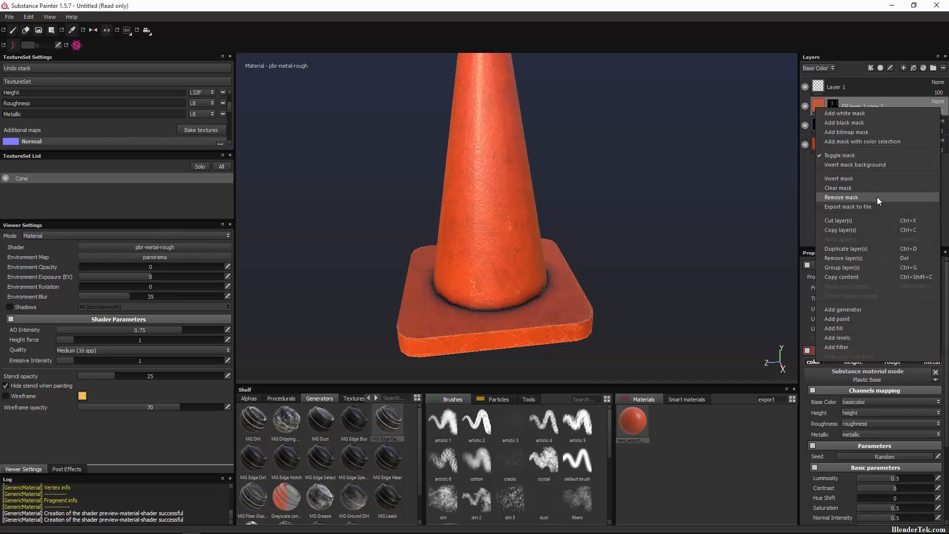
click(873, 249)
Step: Replace the MG Edge Damages generator on Fill layer 1 copy 3's mask with MG Ground Dirt, and open the layer's fill properties
click(835, 106)
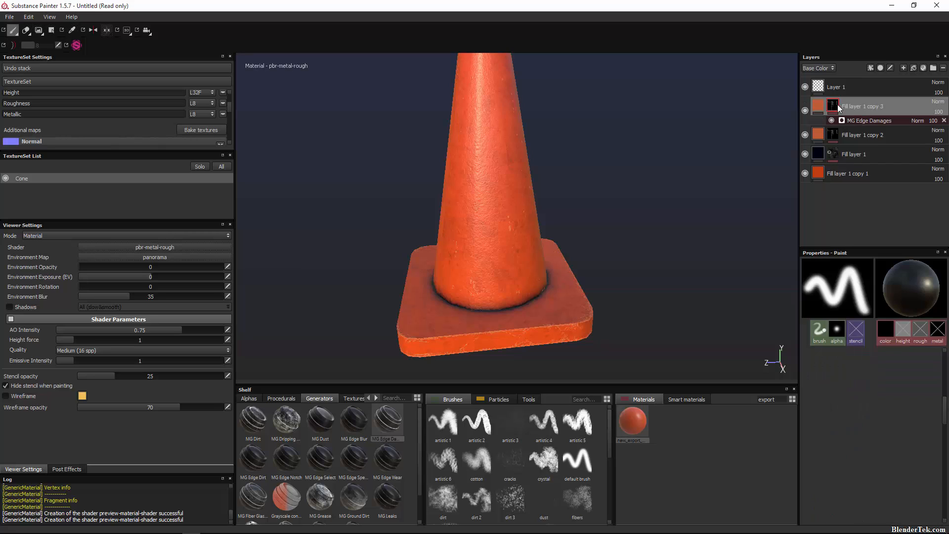
click(870, 120)
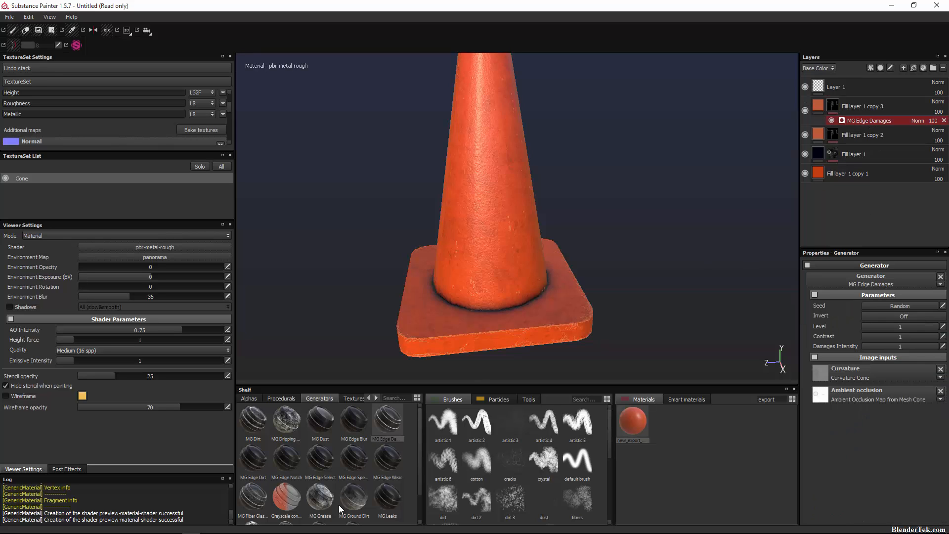
mouse_move(250, 464)
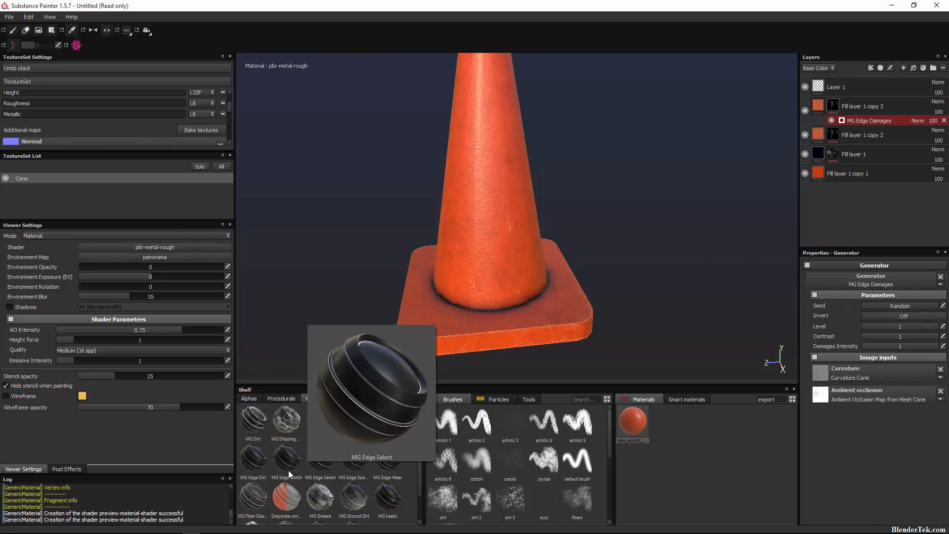
mouse_move(284, 472)
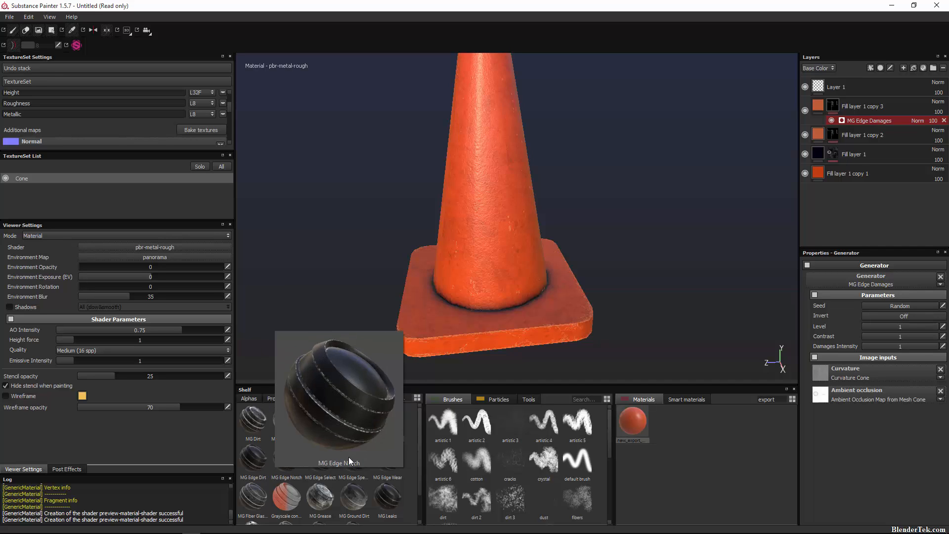
scroll(368, 460, down, 1)
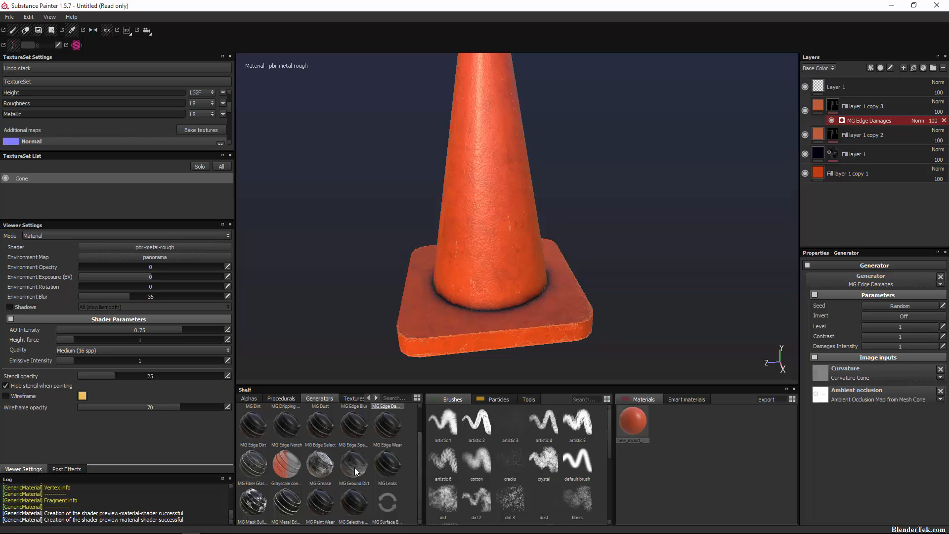
mouse_move(326, 468)
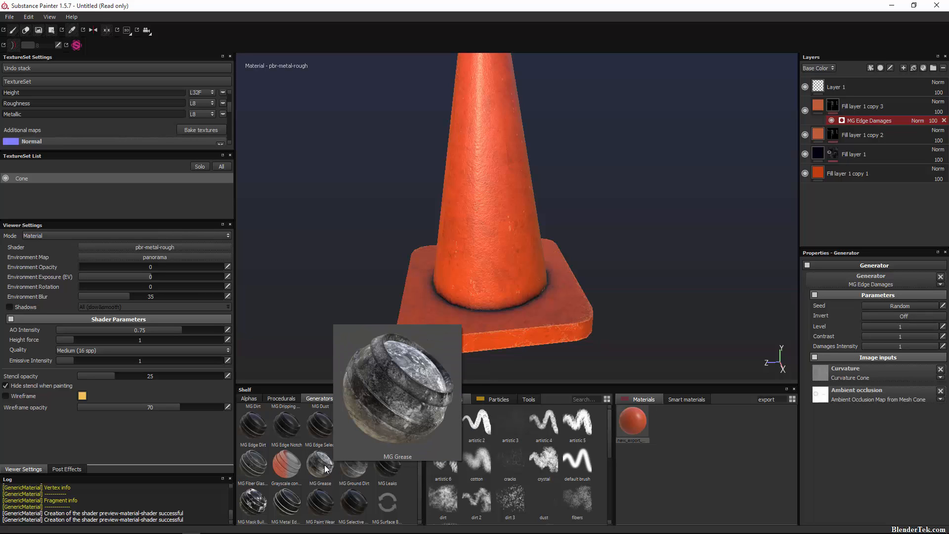
click(346, 471)
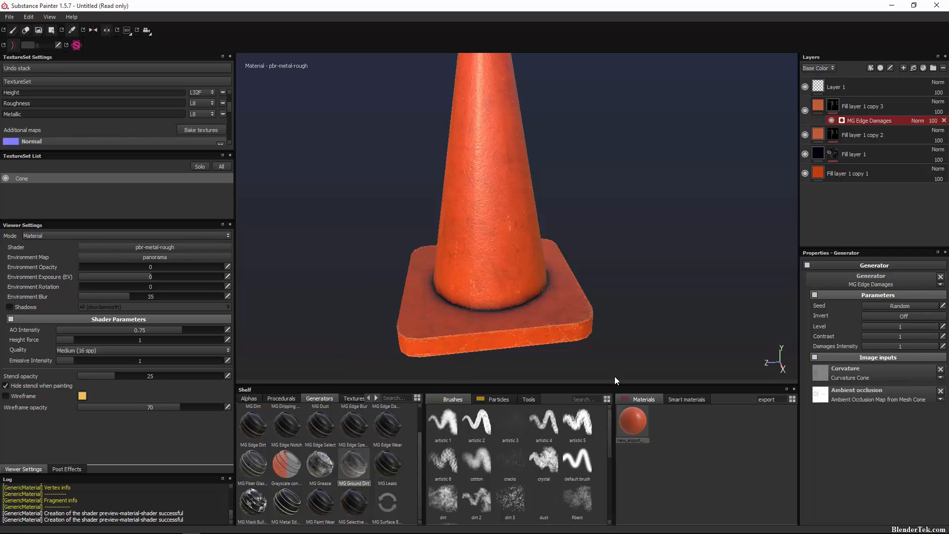
drag(879, 279, 879, 278)
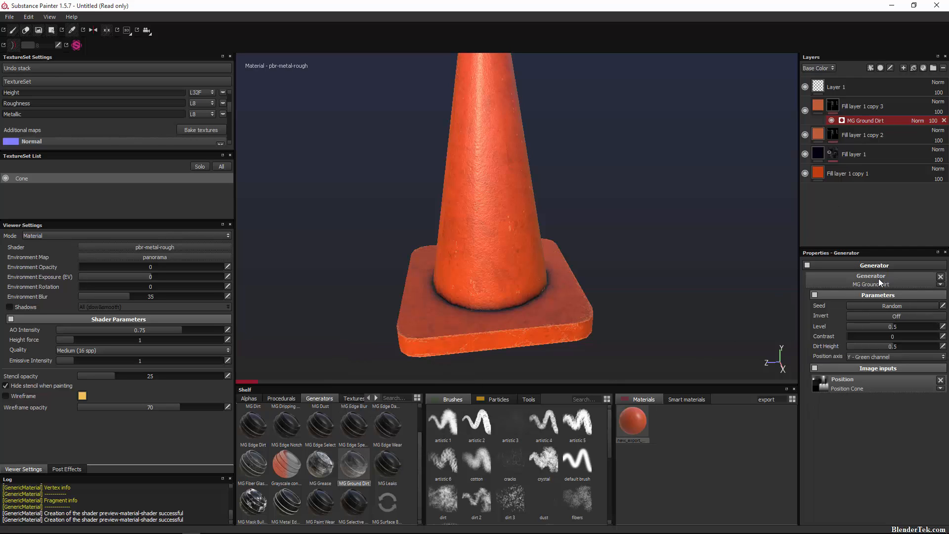
click(805, 110)
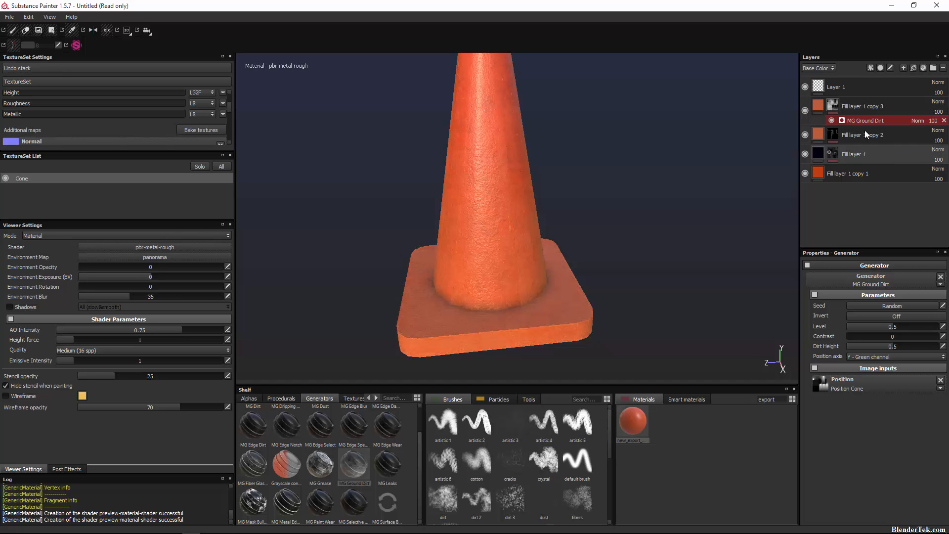
click(817, 107)
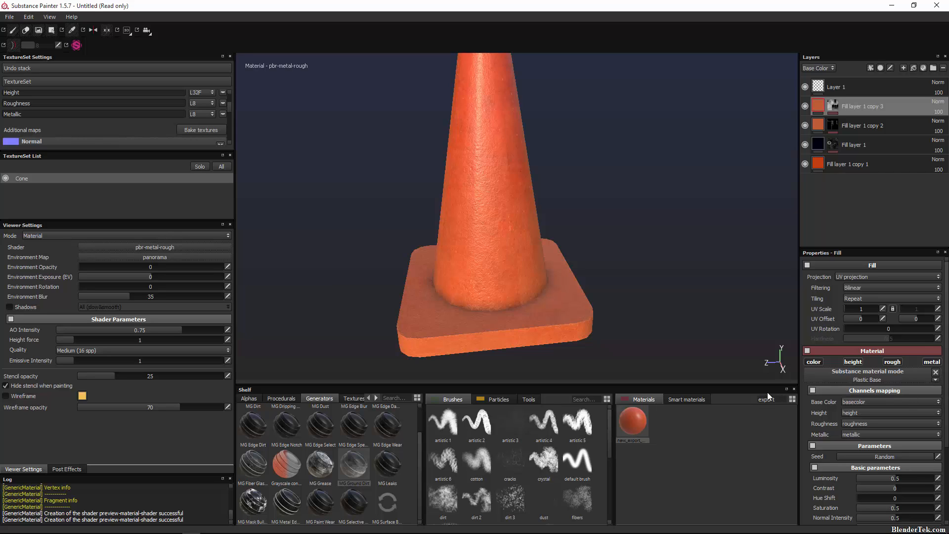
Step: Search the materials for "dirt" and apply the uniform black material to Fill layer 1 copy 3
text(dirt)
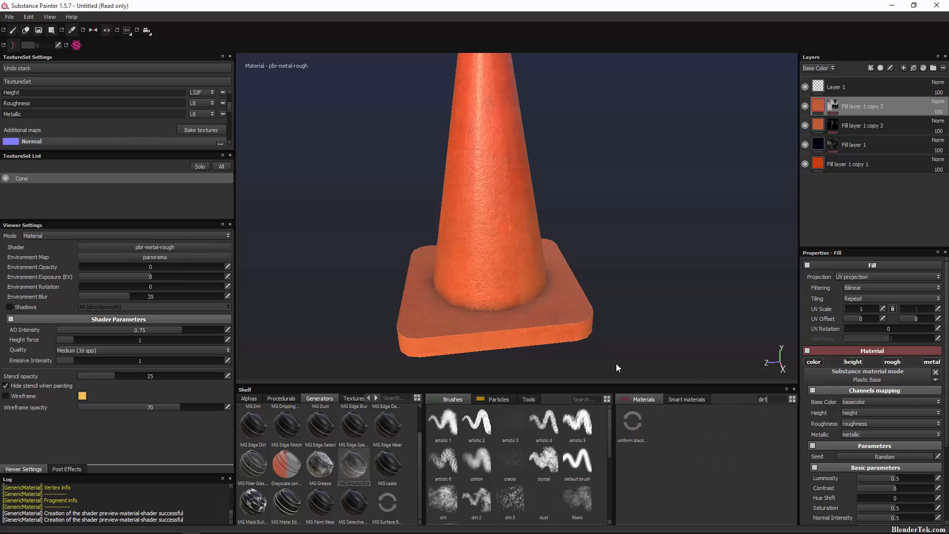
click(637, 429)
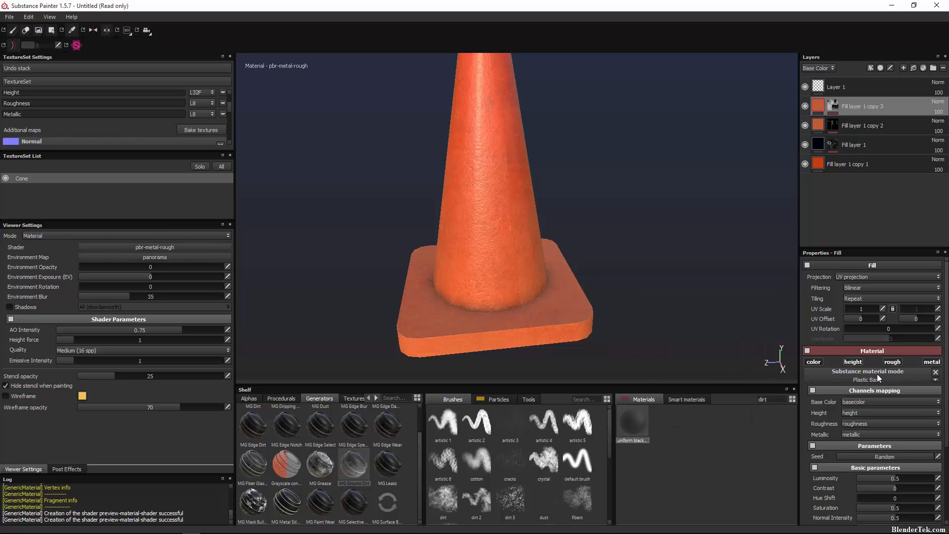
Step: Set the MG Ground Dirt generator on Fill layer 1 copy 3's mask to Level 0.12, Contrast 0 and Dirt Height 0.22
click(832, 109)
click(870, 122)
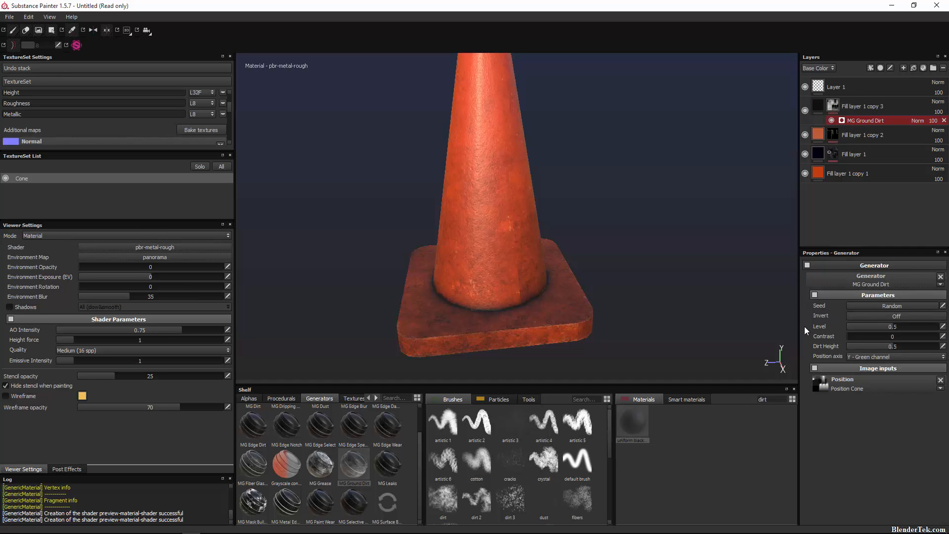
drag(900, 329, 859, 333)
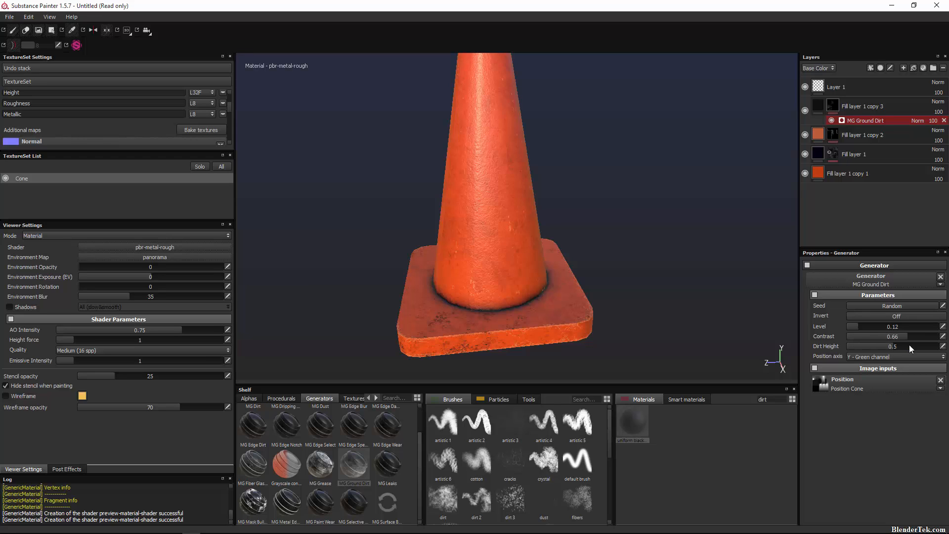
drag(909, 336, 782, 363)
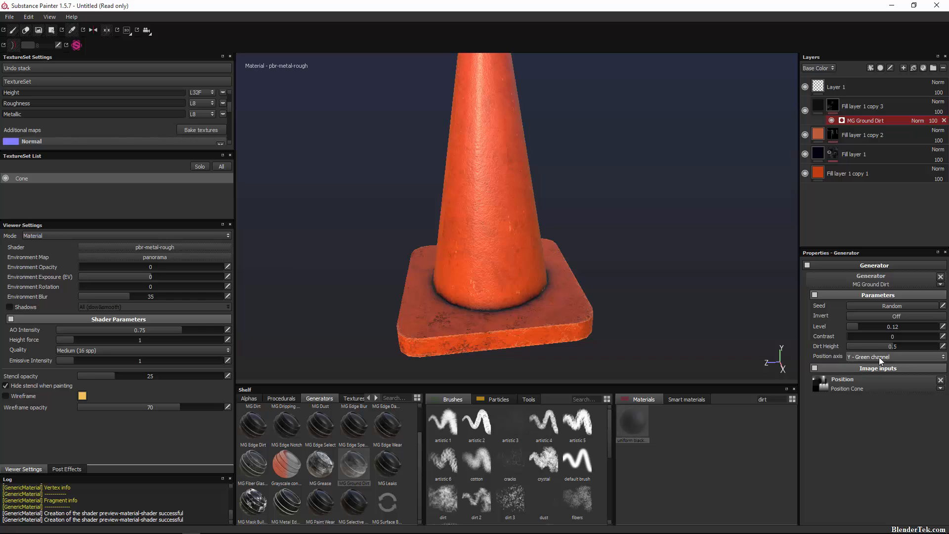
mouse_move(895, 345)
mouse_down()
mouse_move(936, 346)
mouse_move(900, 354)
mouse_up()
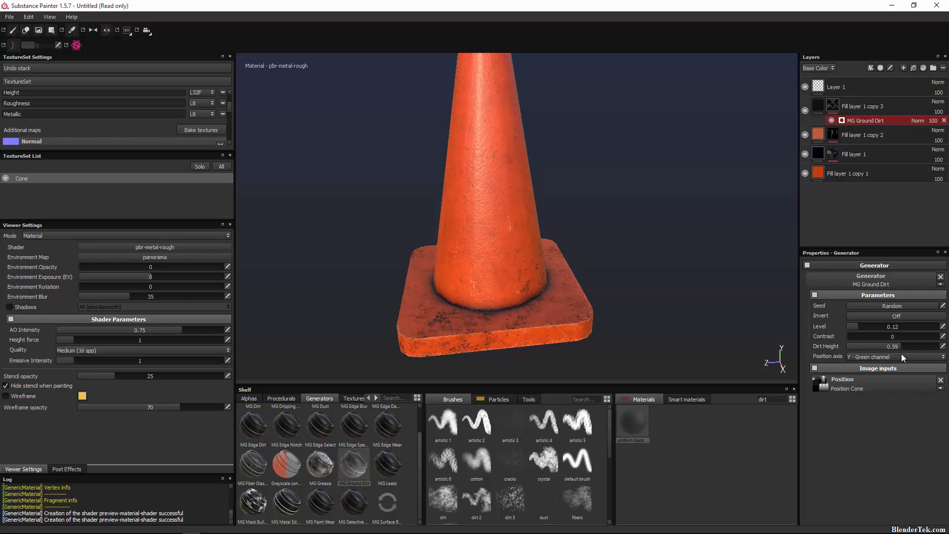
scroll(641, 233, down, 5)
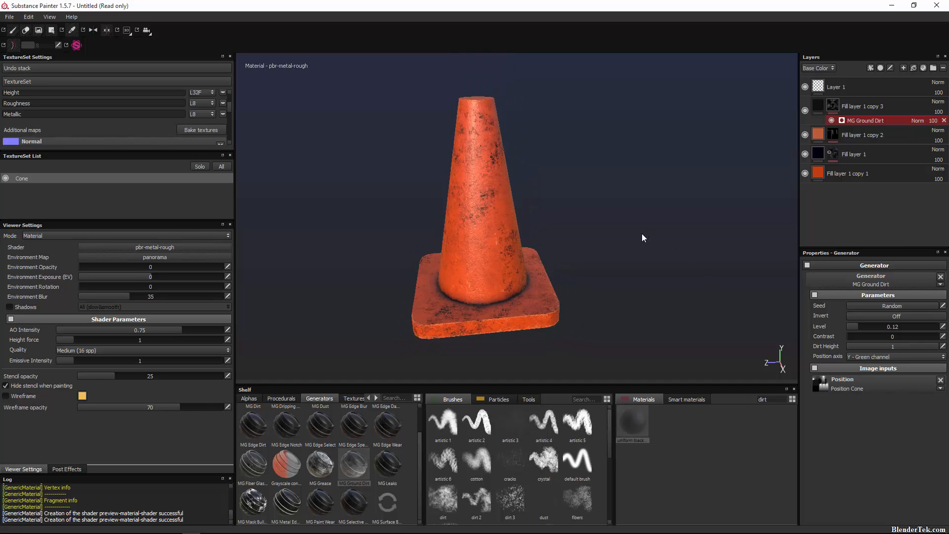
alt+drag(638, 238, 539, 247)
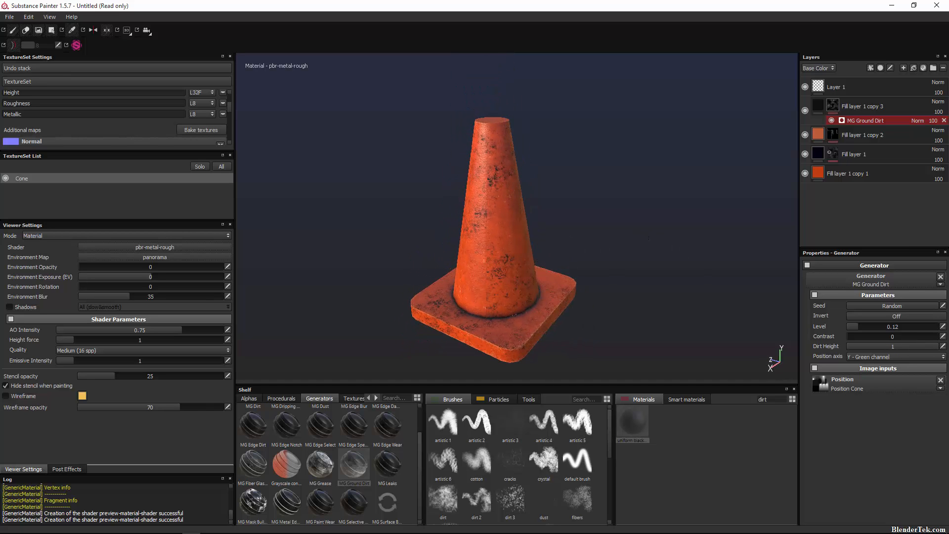
drag(927, 348, 865, 367)
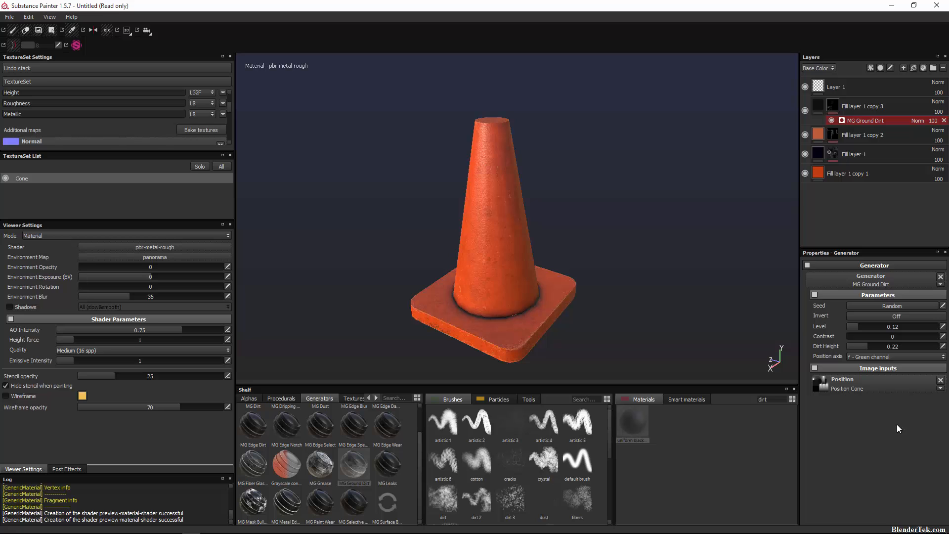
Step: Duplicate Fill layer 1 copy 3 with its mask, and duplicate the resulting copy once more
click(819, 108)
right_click(819, 112)
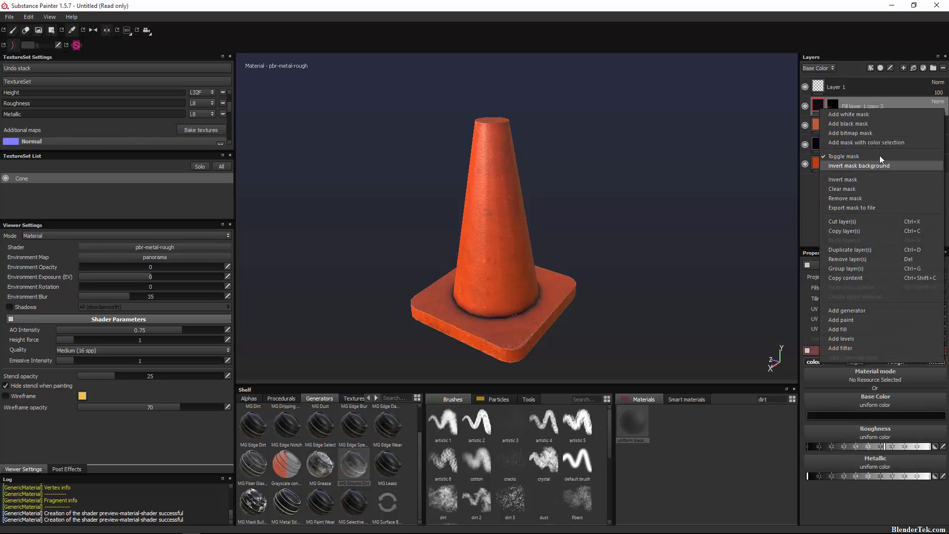
click(879, 250)
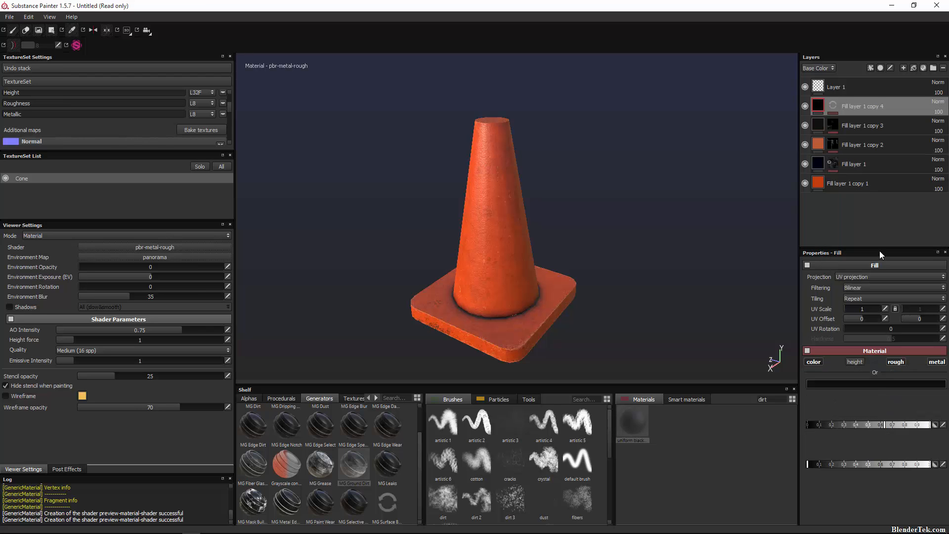
scroll(432, 323, down, 3)
scroll(435, 325, up, 6)
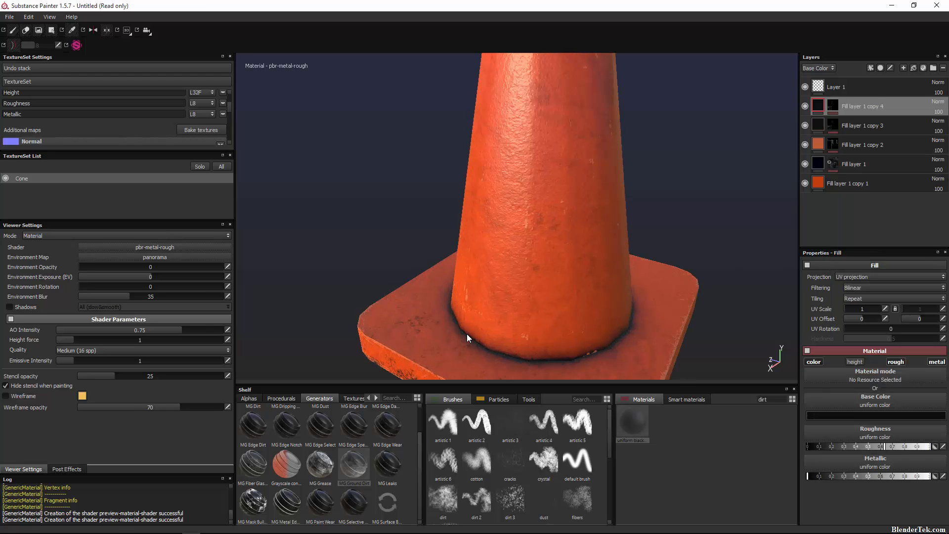
alt+drag(467, 334, 545, 324)
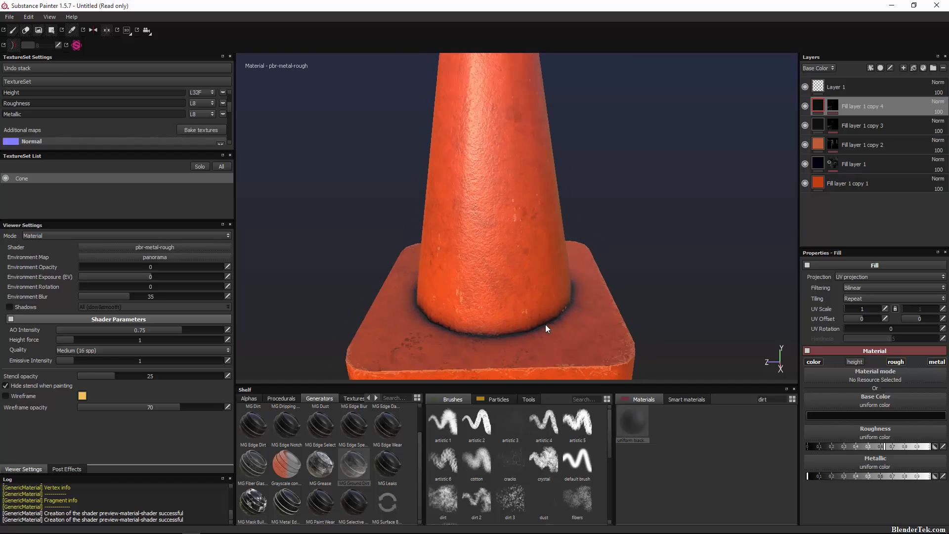
scroll(546, 323, down, 3)
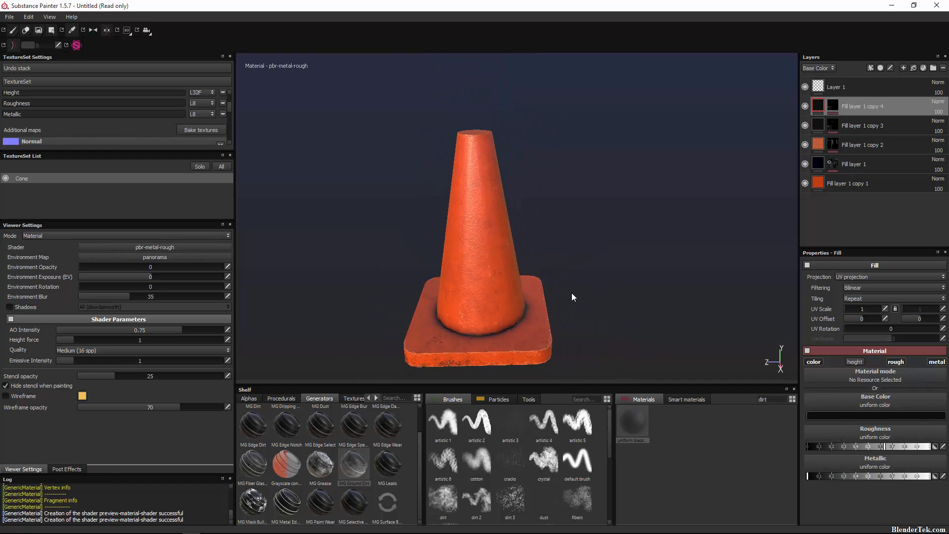
right_click(820, 106)
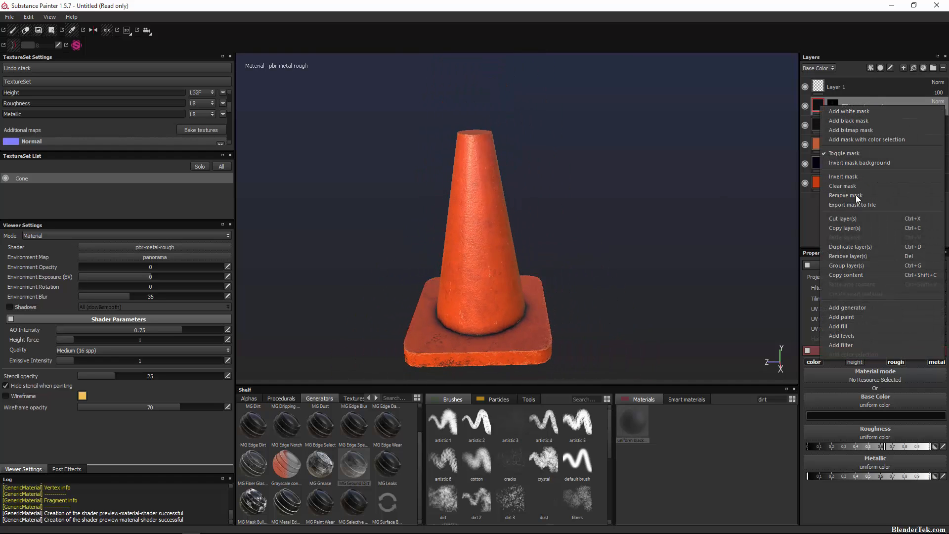
click(875, 247)
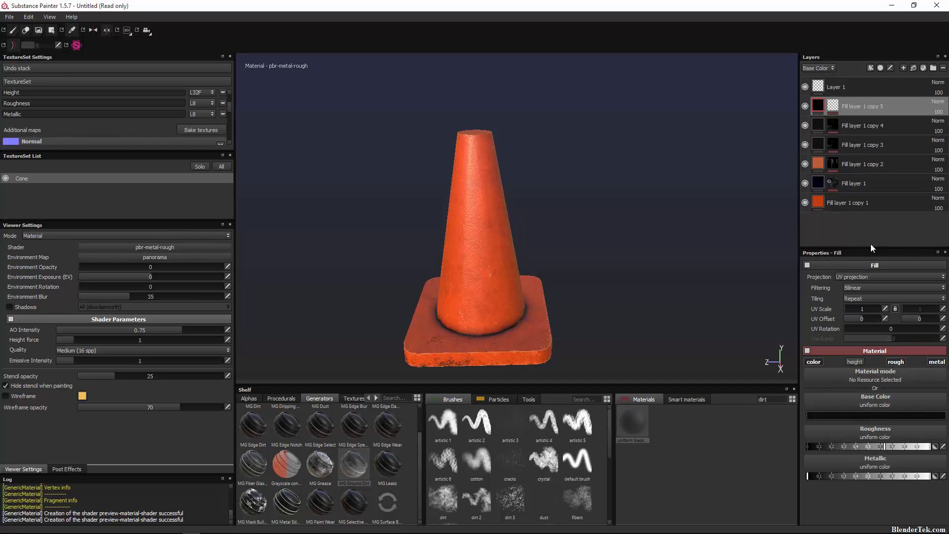
Step: Replace the MG Ground Dirt generator on the mask of Fill layer 1 copy 5 with MG Grease
click(831, 107)
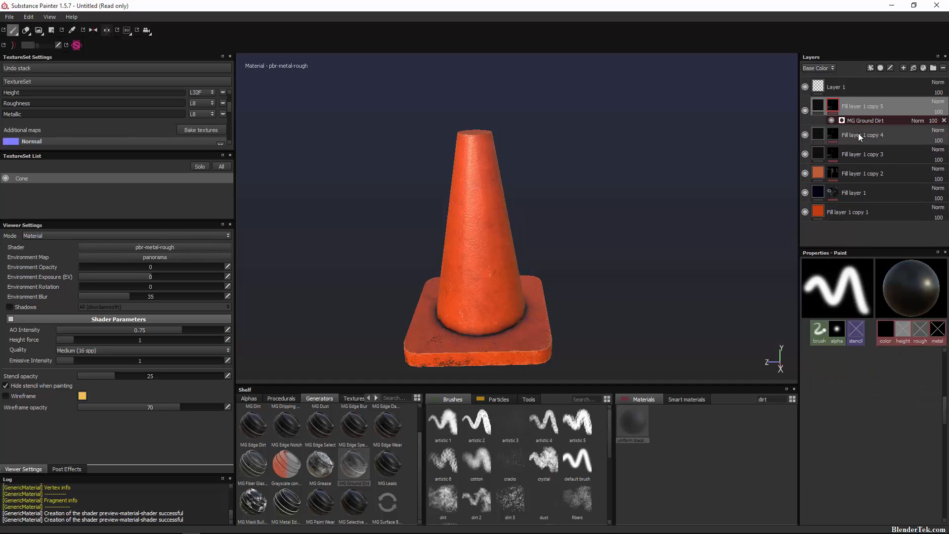
click(855, 119)
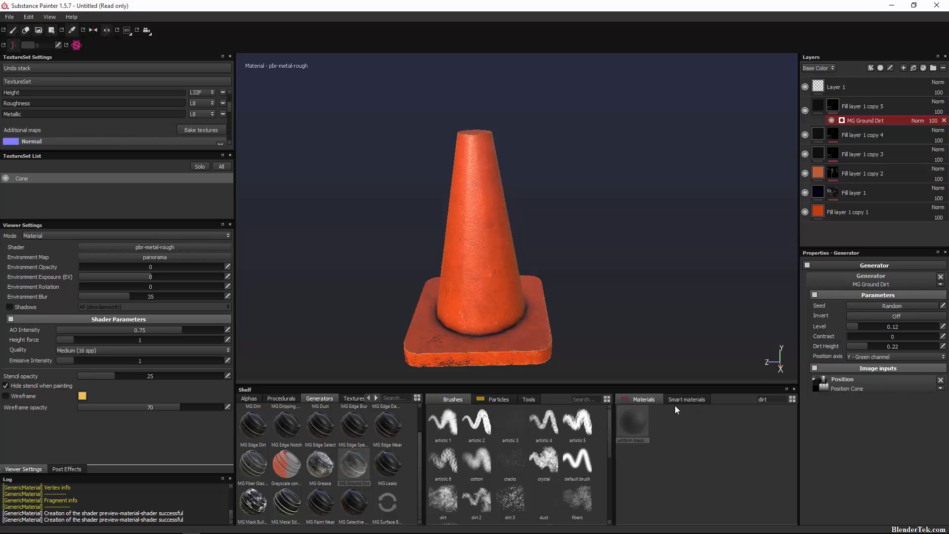
click(320, 464)
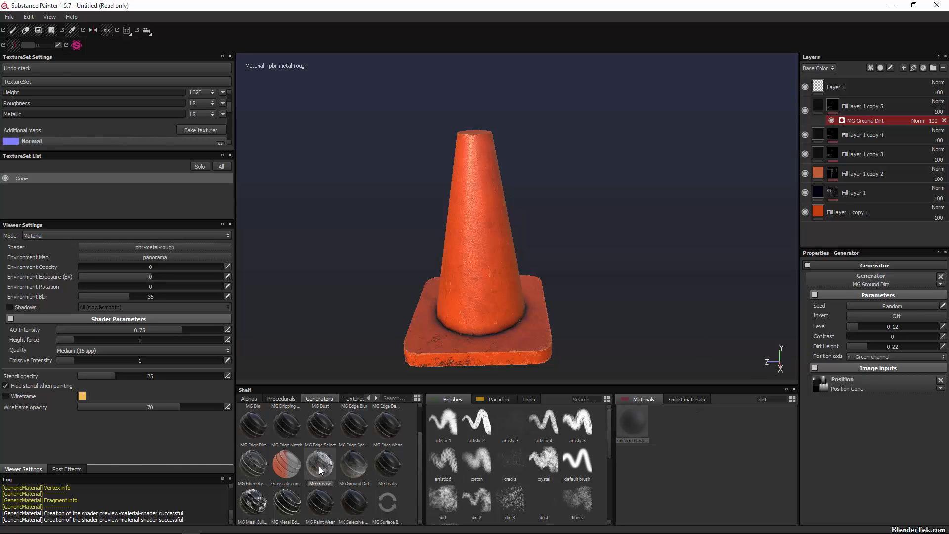
drag(853, 274, 857, 275)
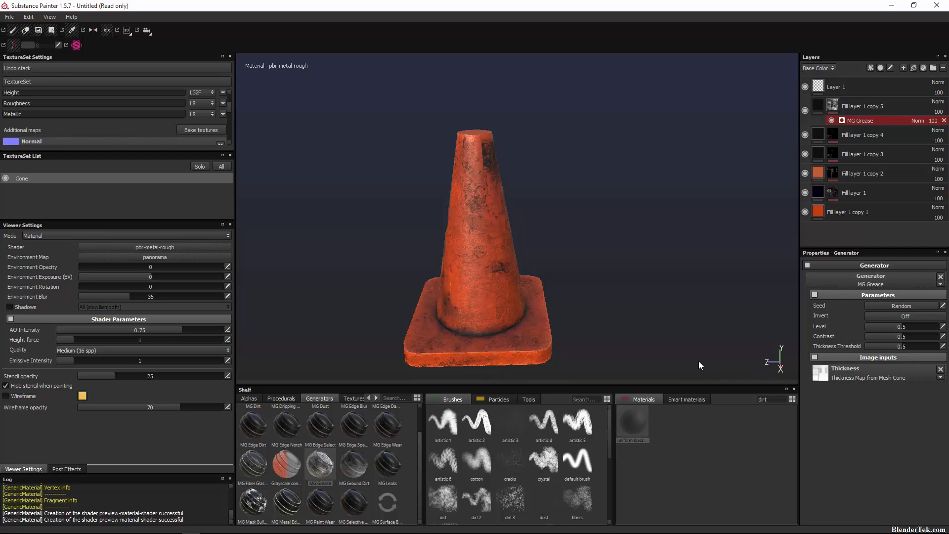
Step: Set the MG Grease generator's Level to 0.14 and Contrast to 0, and reselect the Fill layer 1 copy 5 layer
alt+drag(591, 268, 527, 265)
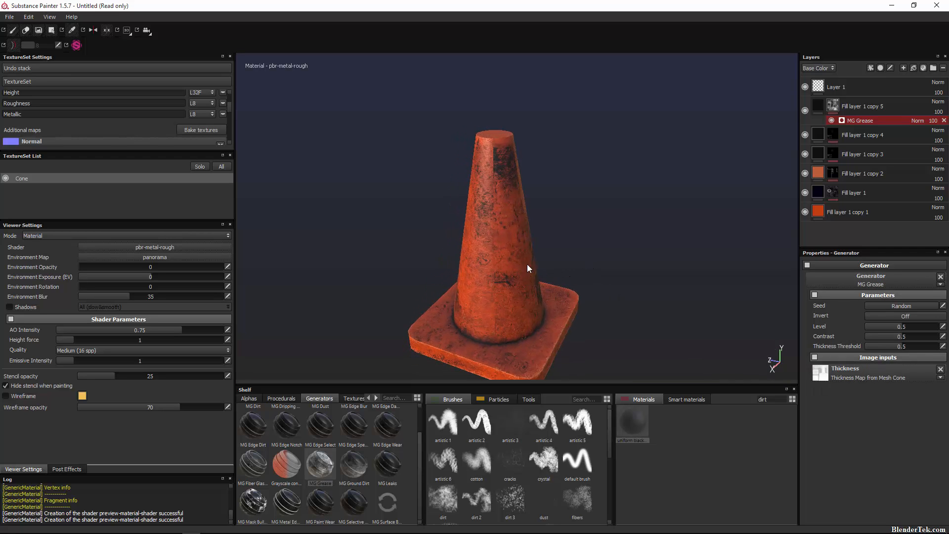
click(927, 326)
drag(936, 326, 806, 333)
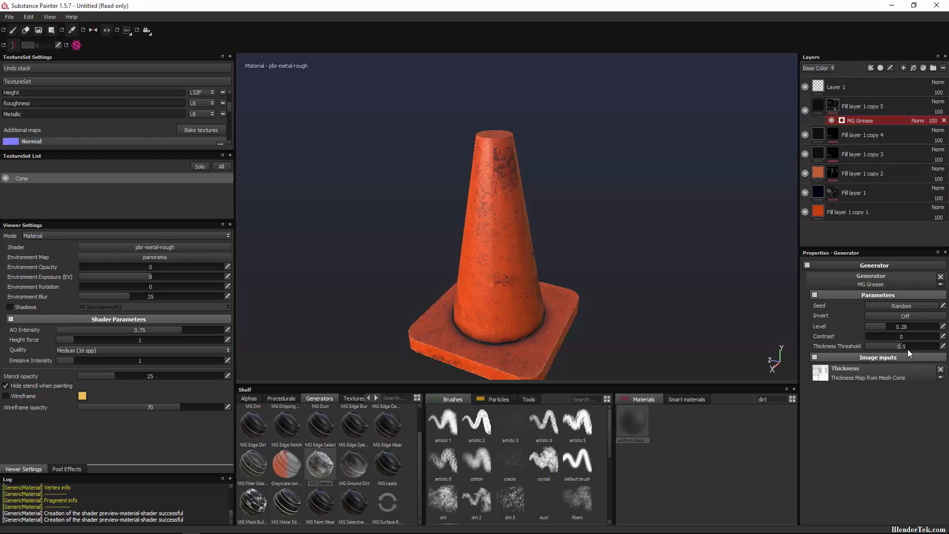
drag(902, 348, 901, 379)
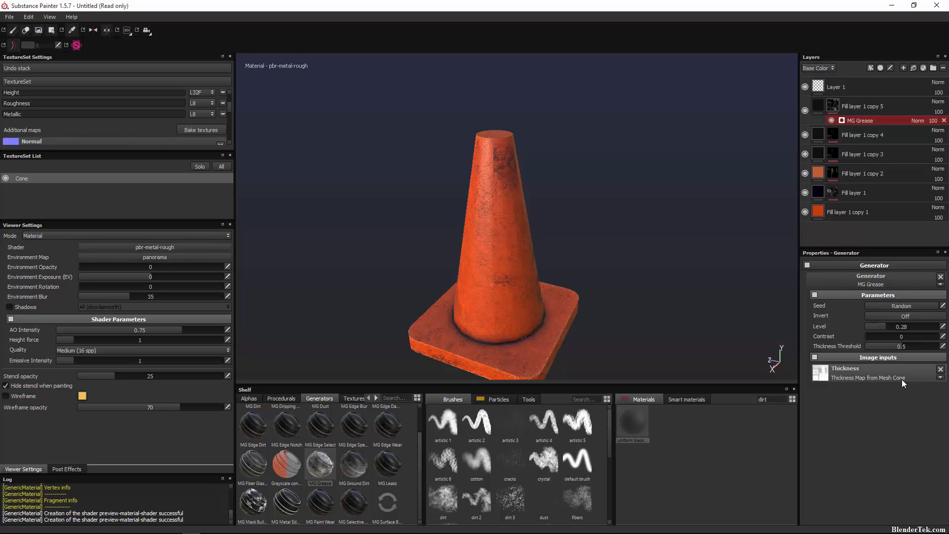
mouse_move(893, 326)
mouse_down()
mouse_move(938, 330)
mouse_move(860, 348)
mouse_move(881, 347)
mouse_up()
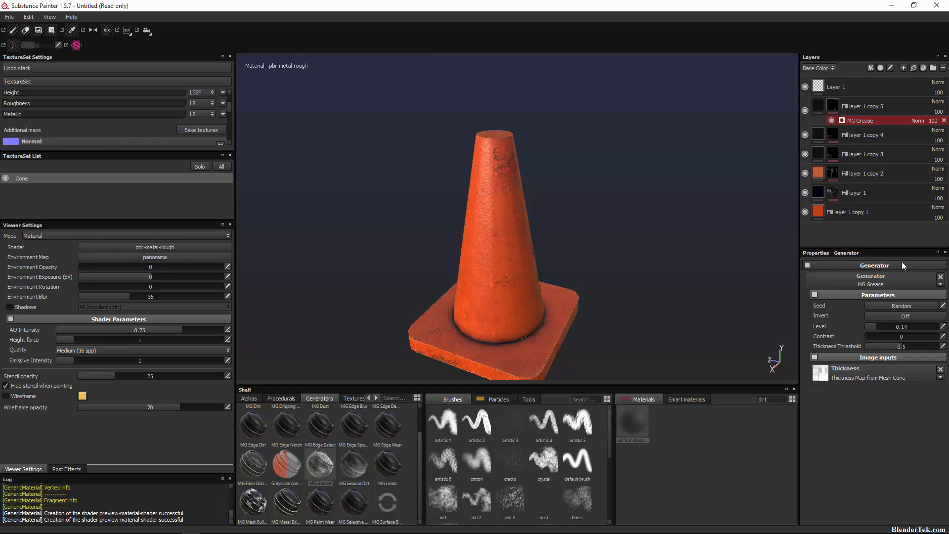
click(842, 109)
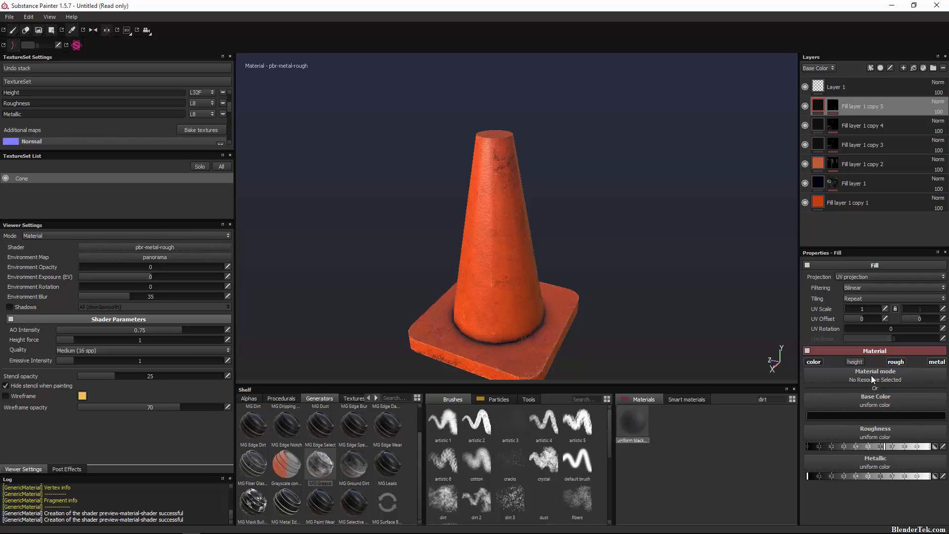
click(884, 376)
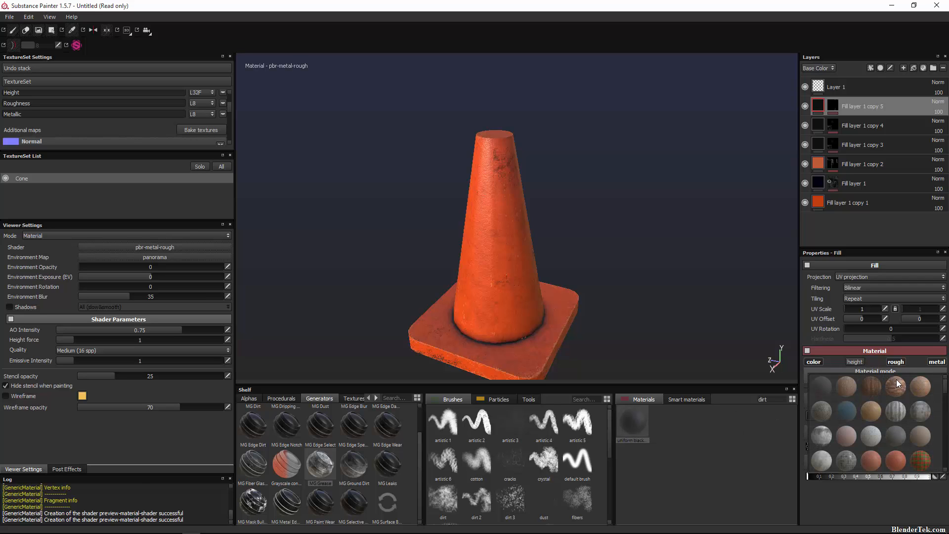
click(742, 438)
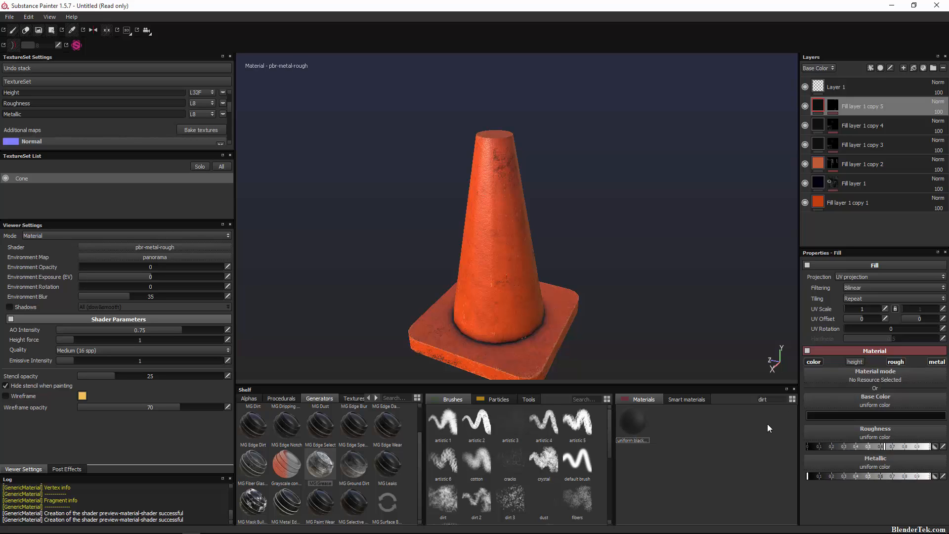
click(858, 361)
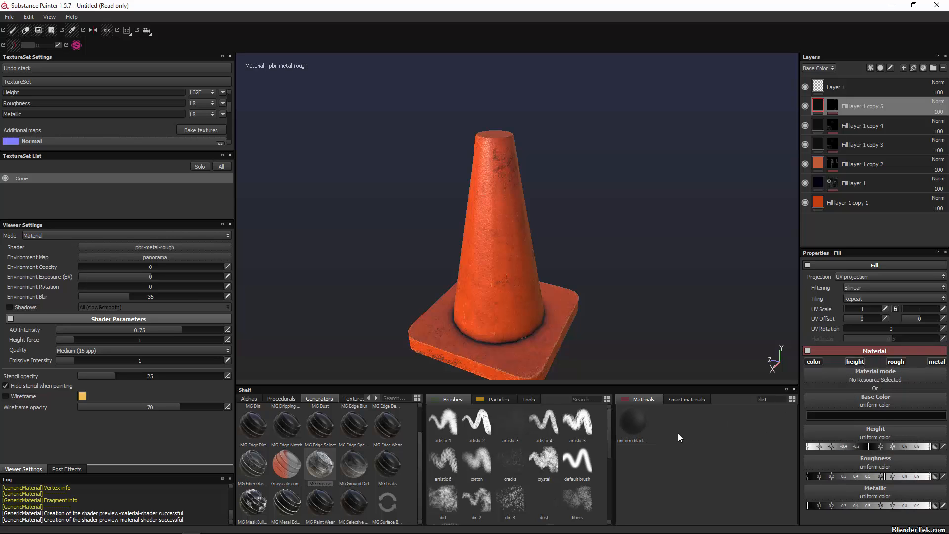
click(855, 361)
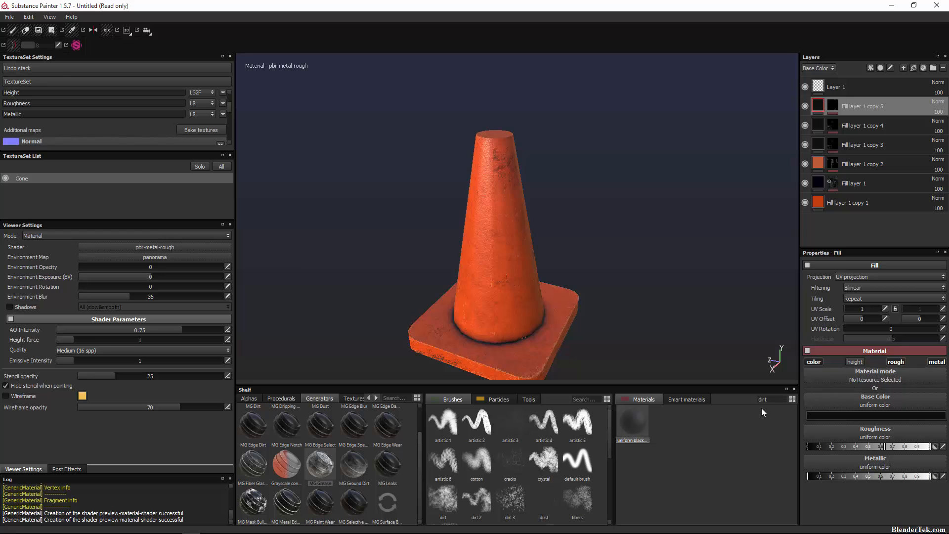
Step: Clear the material search filter and apply the Metal dumpster material to Fill layer 1 copy 5
drag(778, 400, 744, 402)
key(BackSpace)
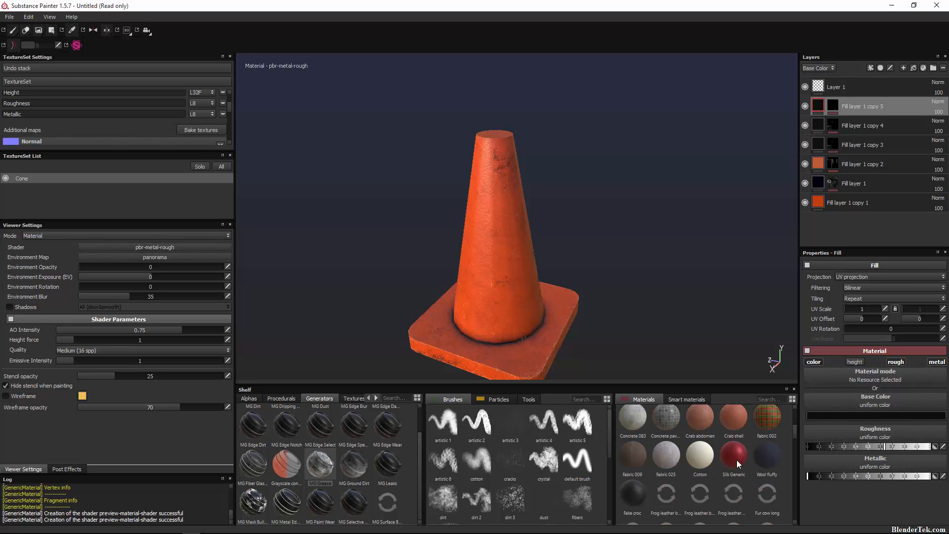
scroll(737, 458, down, 3)
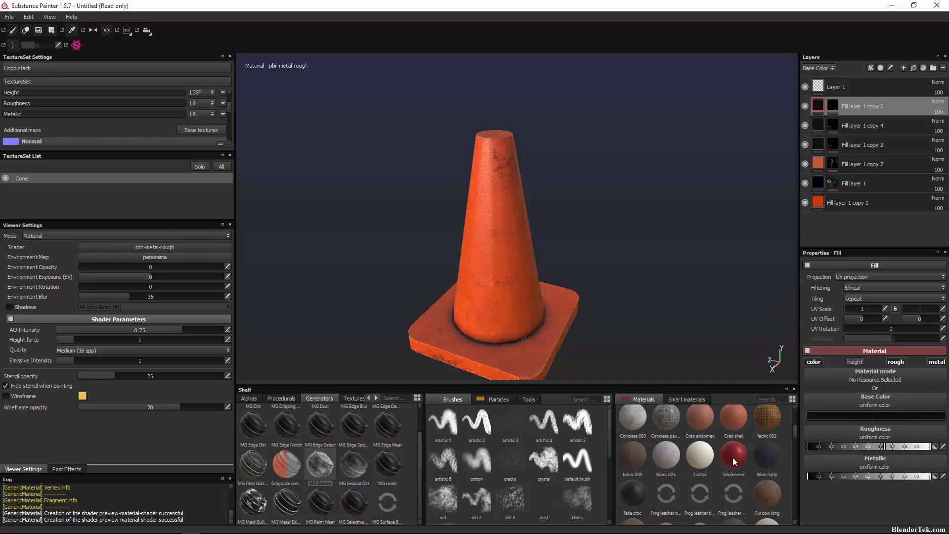
scroll(717, 458, down, 3)
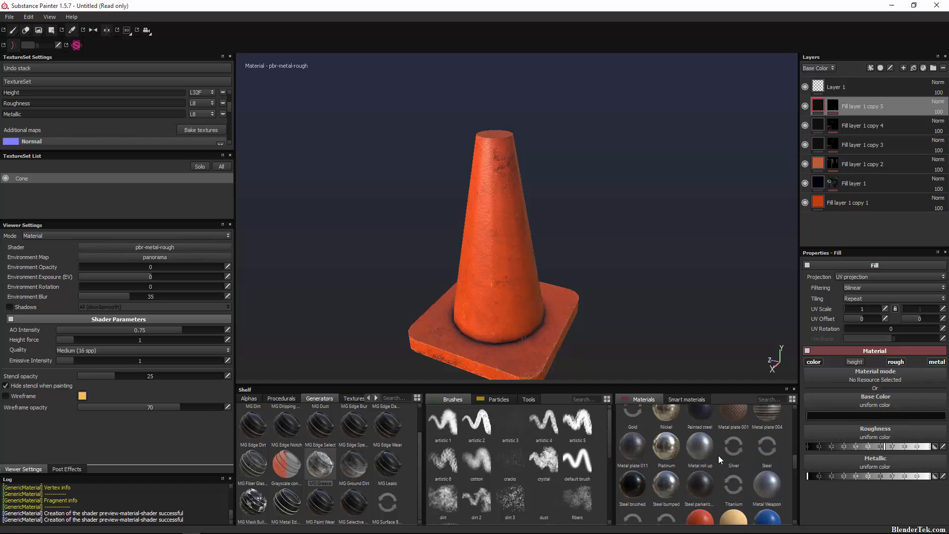
scroll(724, 455, down, 3)
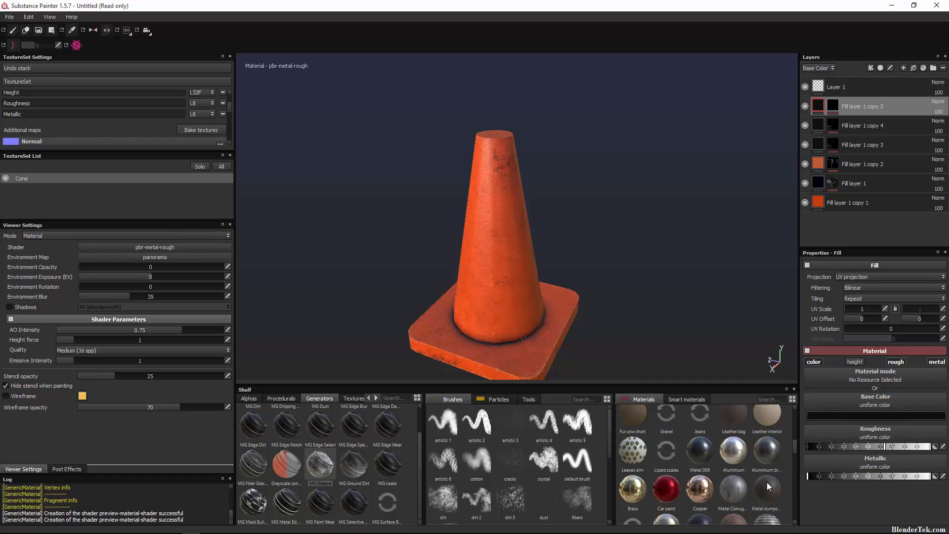
drag(853, 375, 853, 374)
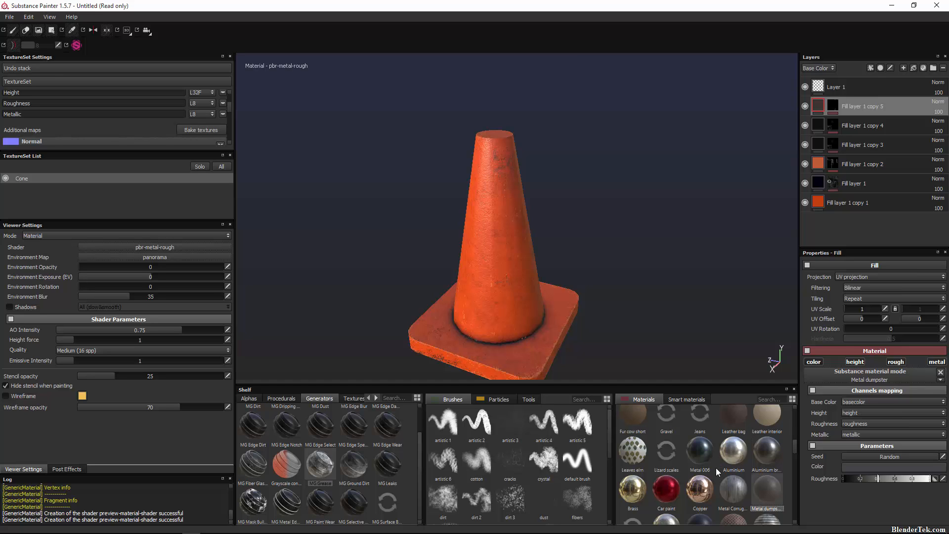
Step: Undo applying the Metal dumpster material to Fill layer 1 copy 5
scroll(715, 468, down, 5)
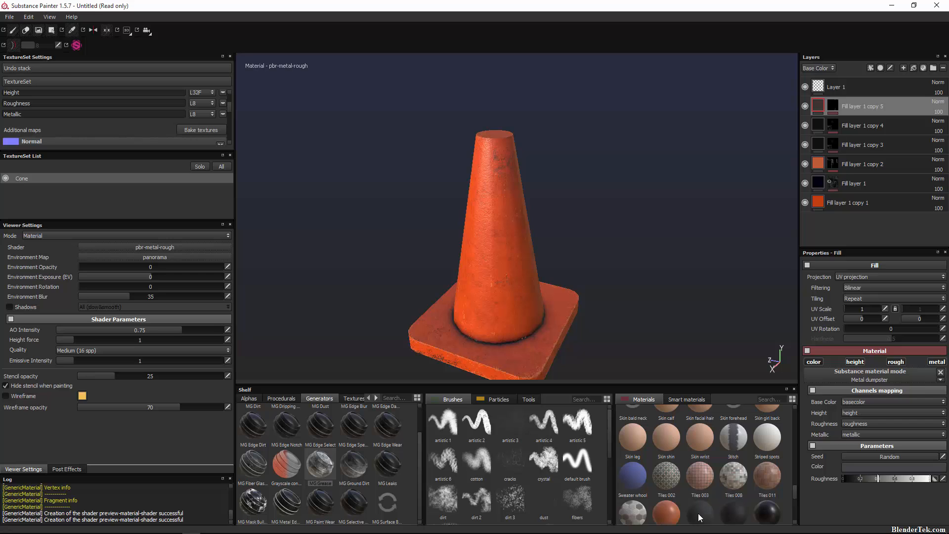
mouse_move(698, 514)
key(ctrl+z)
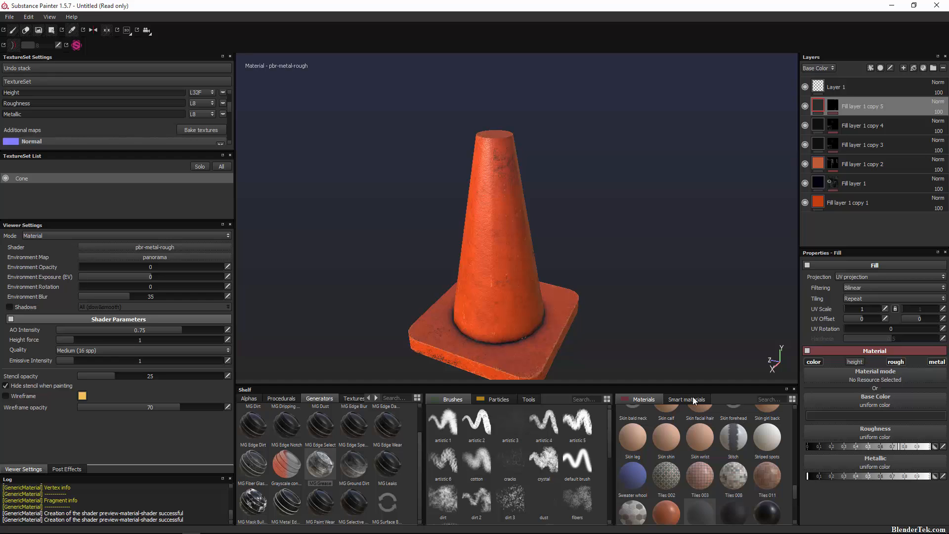
Step: Set the MG Grease generator on Fill layer 1 copy 5's mask to Level 0.09 and Thickness Threshold 0.76
scroll(510, 163, up, 3)
alt+drag(525, 165, 586, 179)
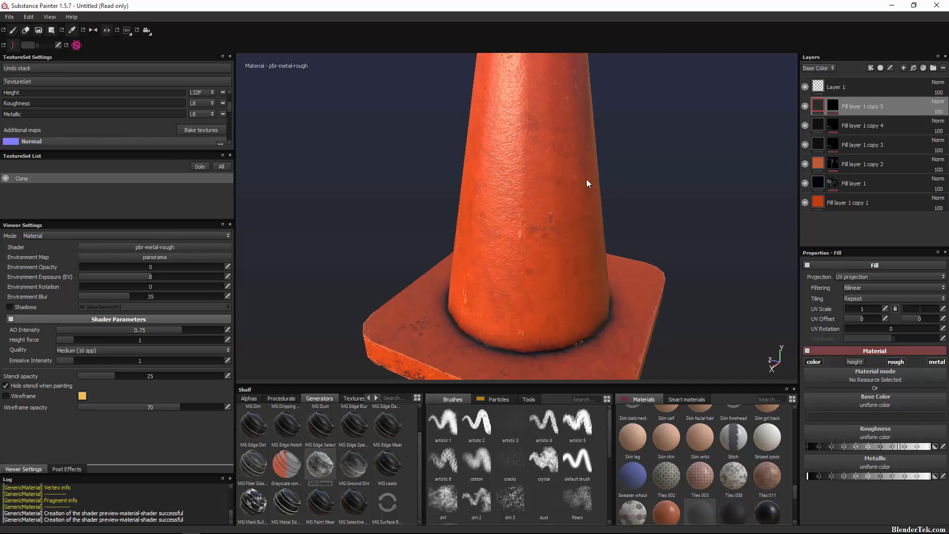
alt+middle_drag(586, 179, 497, 322)
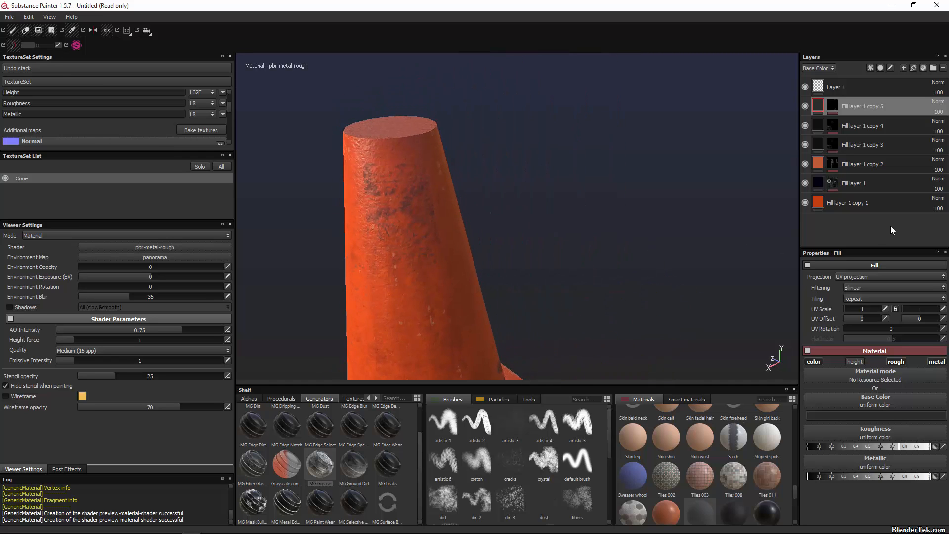
drag(846, 105, 848, 112)
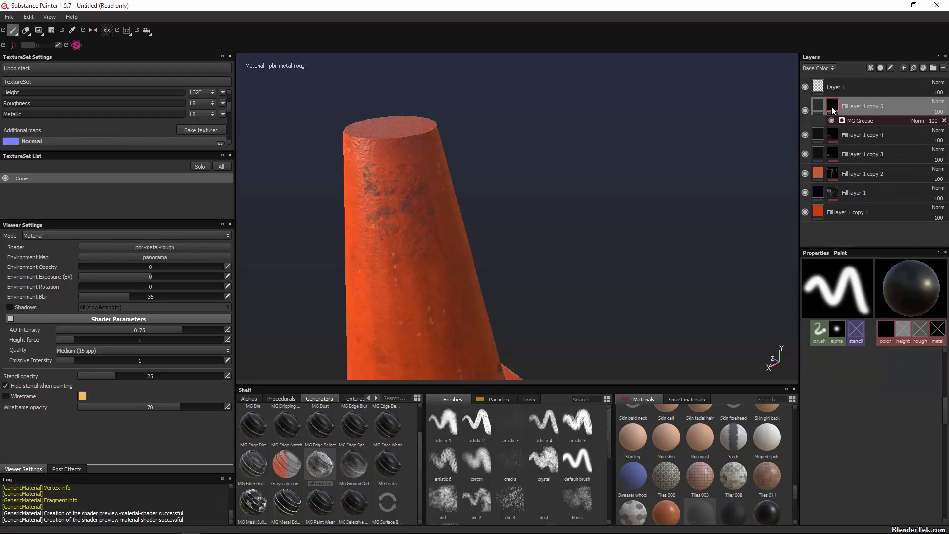
click(853, 120)
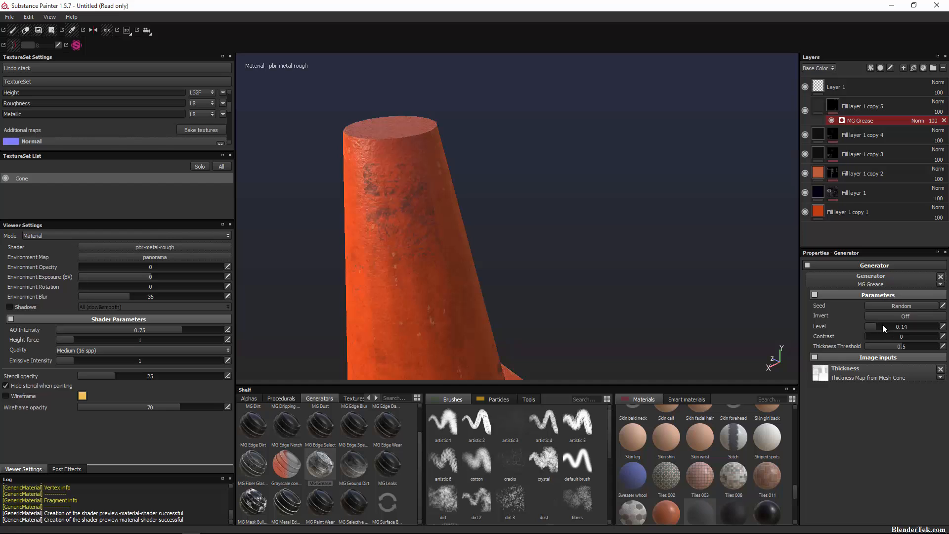
drag(879, 325, 873, 345)
scroll(476, 273, up, 3)
scroll(486, 274, down, 5)
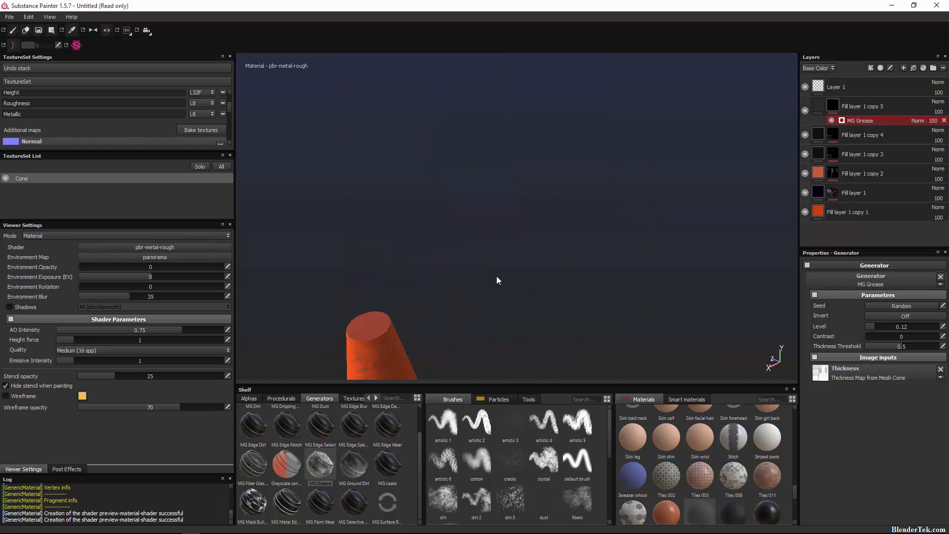
middle_drag(538, 233, 604, 106)
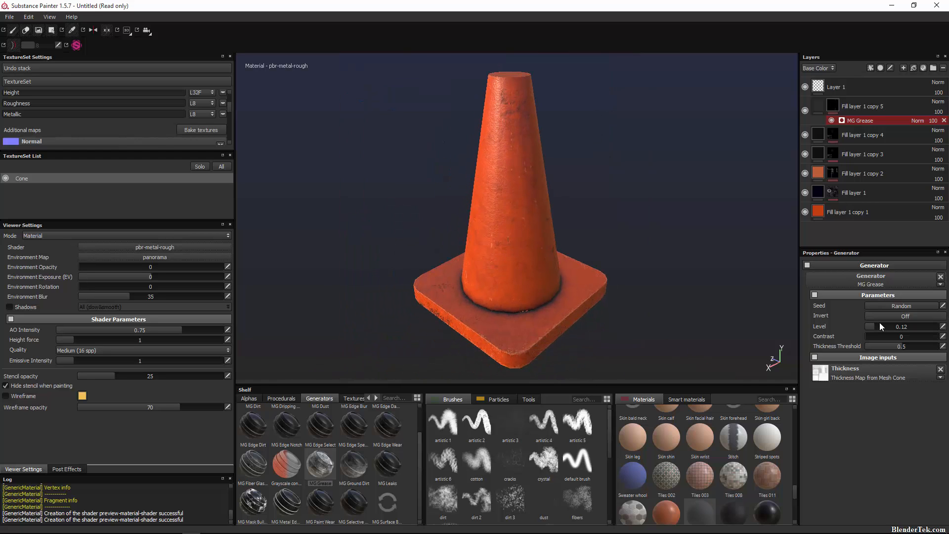
drag(878, 330, 947, 347)
drag(874, 331, 875, 331)
drag(886, 347, 924, 350)
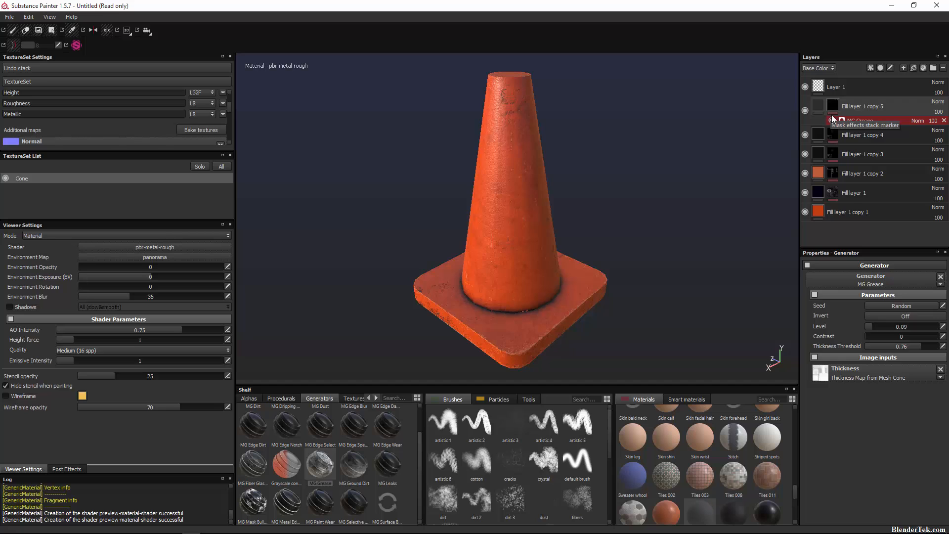
Step: Duplicate Fill layer 1 copy 5 and select the MG Grease generator on the new copy's mask
right_click(819, 107)
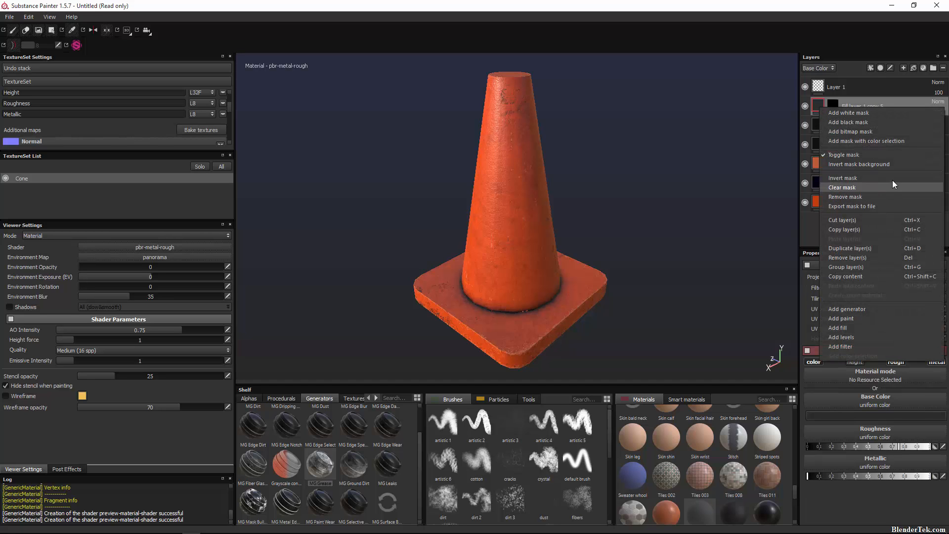
click(883, 249)
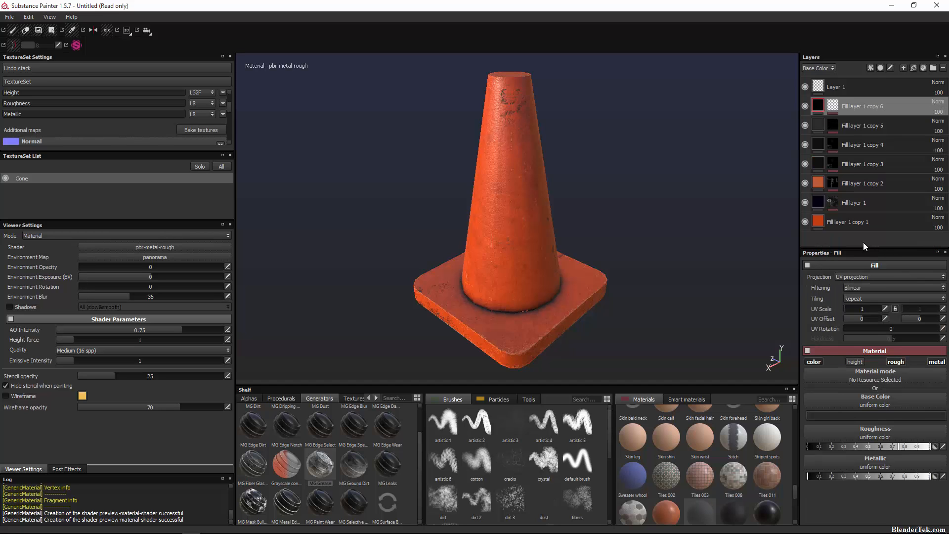
click(833, 110)
click(851, 120)
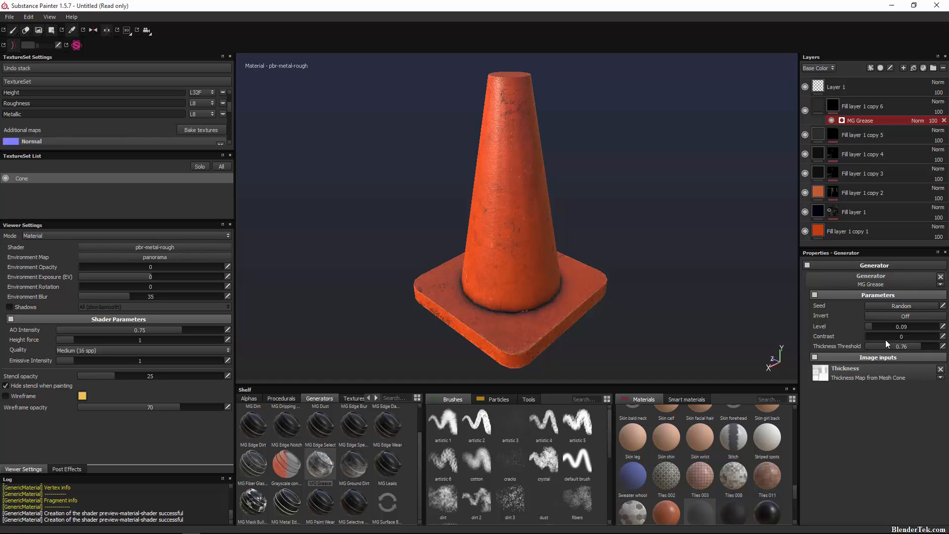
Step: Set the new copy's MG Grease generator to Level 0.36, Contrast 0.12 and Thickness Threshold 0.4, and randomize its seed several times
drag(880, 326, 885, 349)
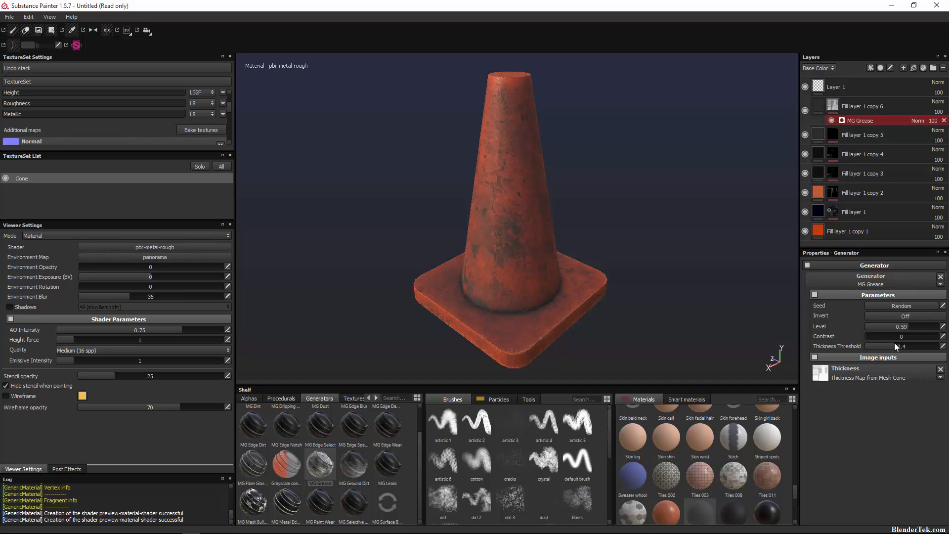
mouse_move(906, 339)
mouse_down()
mouse_move(943, 346)
mouse_move(855, 352)
mouse_move(917, 322)
mouse_move(934, 330)
mouse_move(891, 339)
mouse_up()
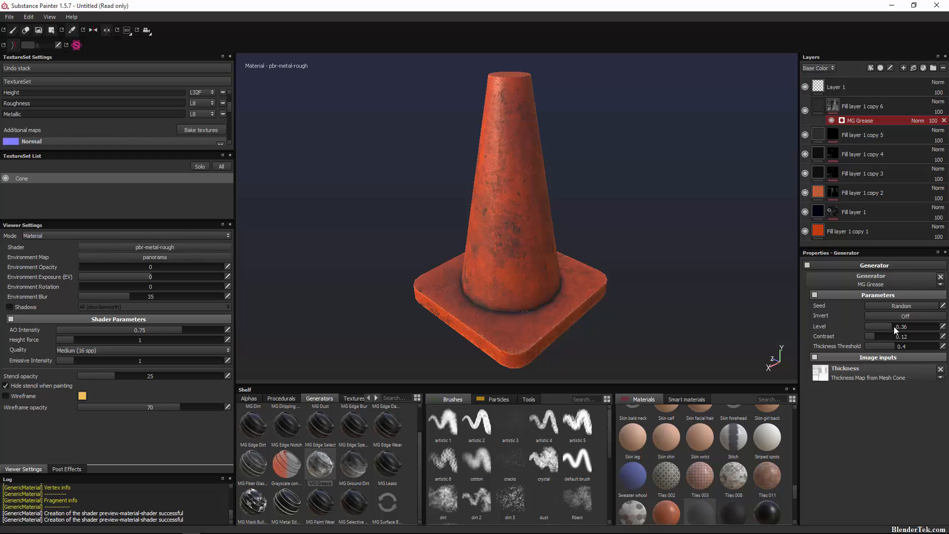
click(893, 304)
click(893, 304)
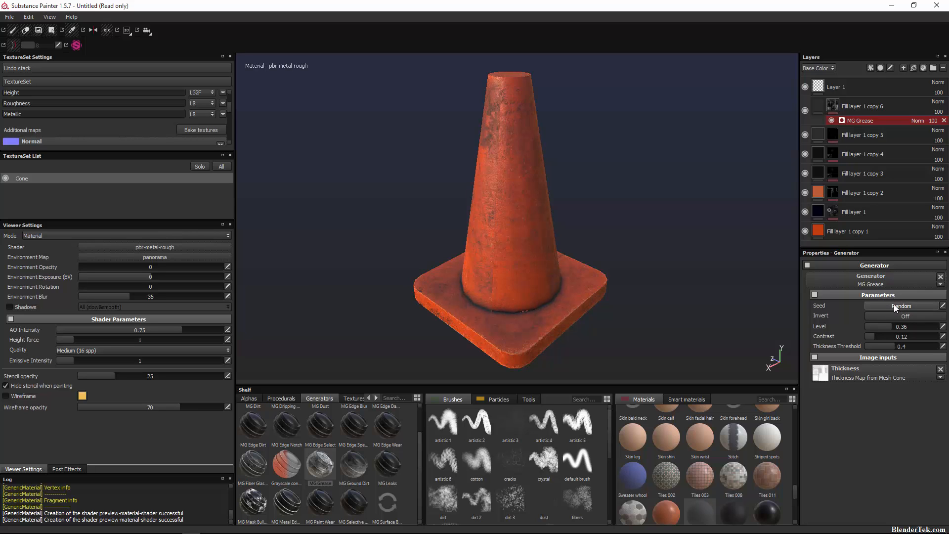
click(893, 303)
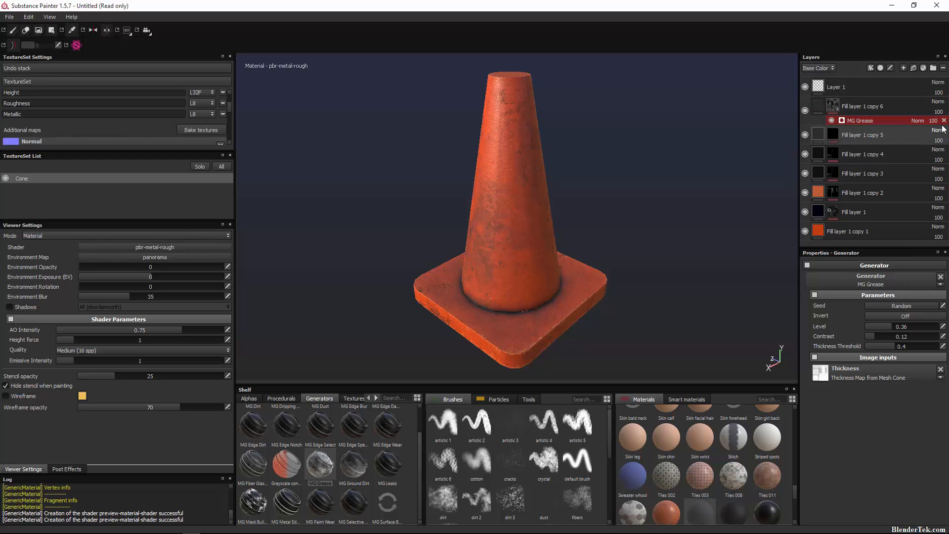
Step: Compare the Multiply, Color burn, Lighten and Darken blend modes on Fill layer 1 copy 6 and settle on Darken
click(939, 102)
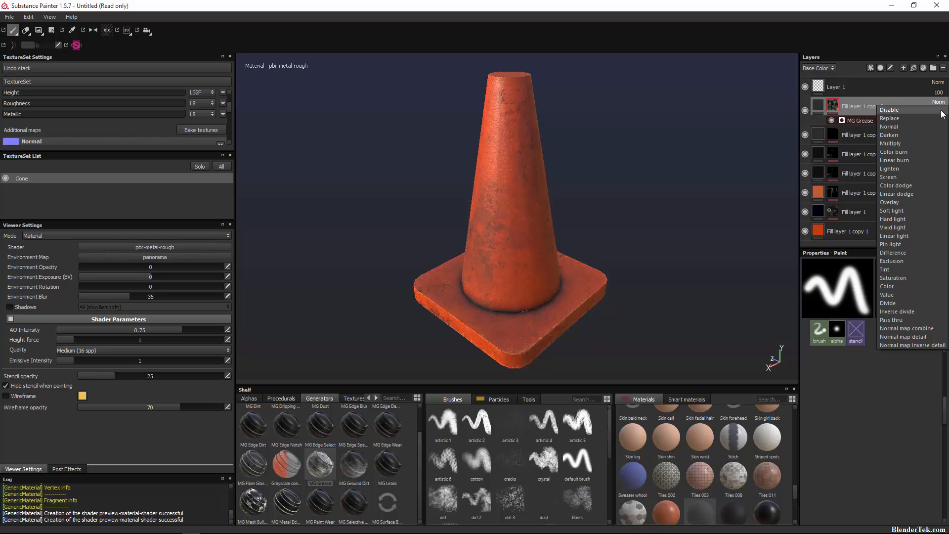
click(933, 143)
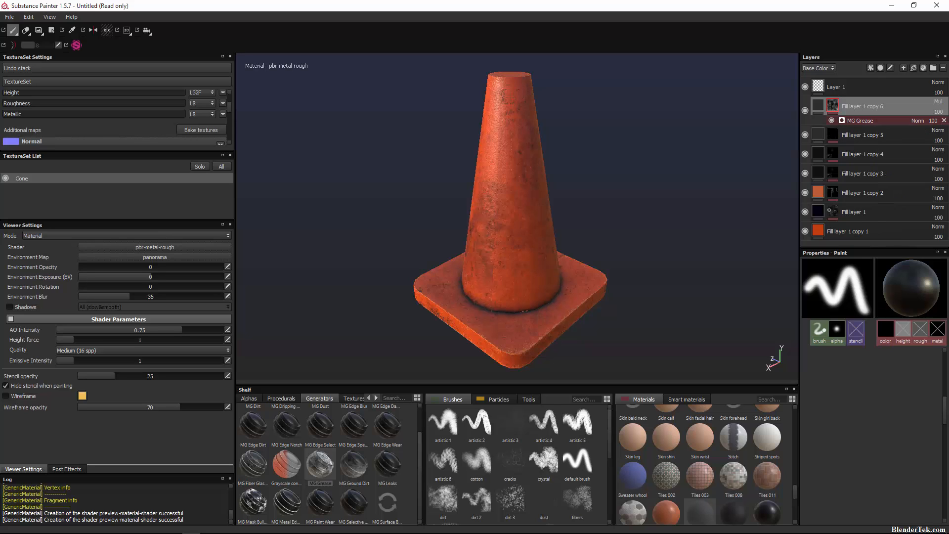
click(942, 103)
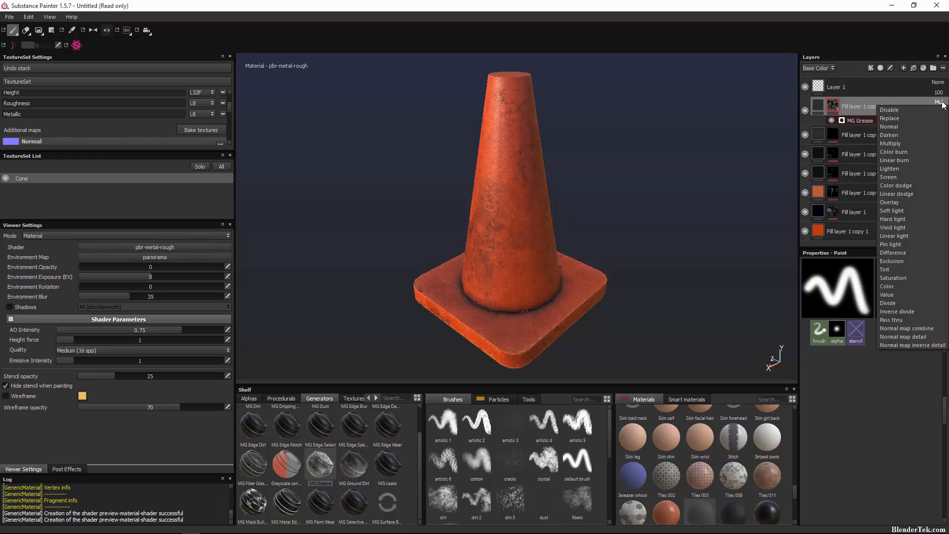
click(909, 152)
click(936, 110)
click(932, 169)
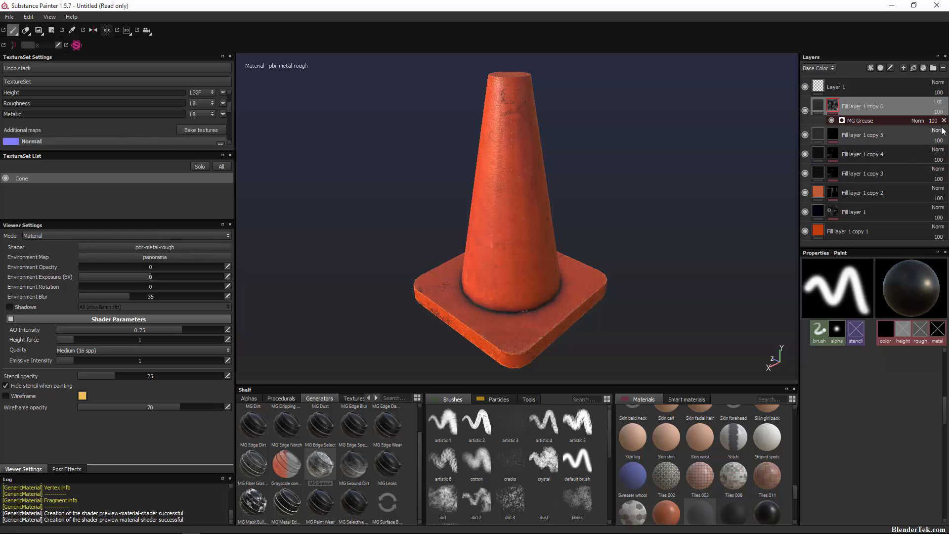
click(939, 102)
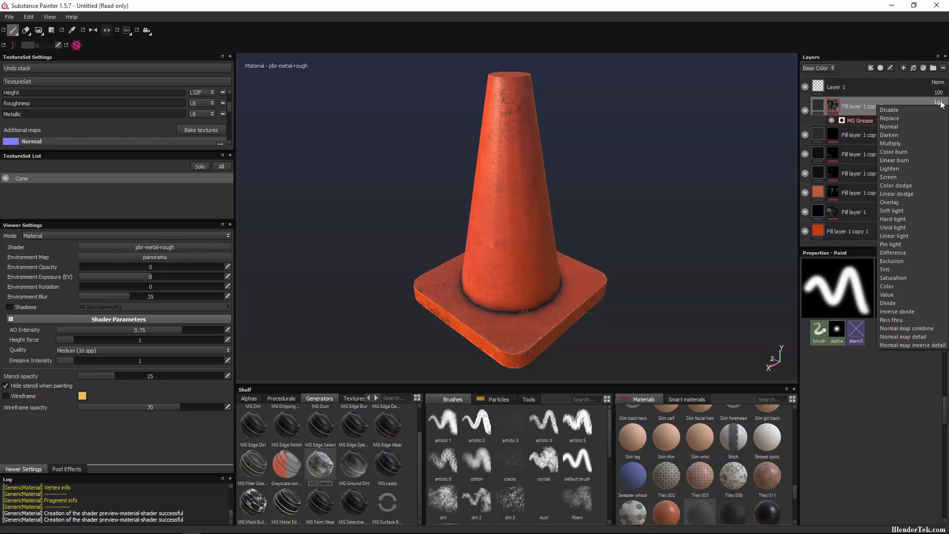
click(927, 138)
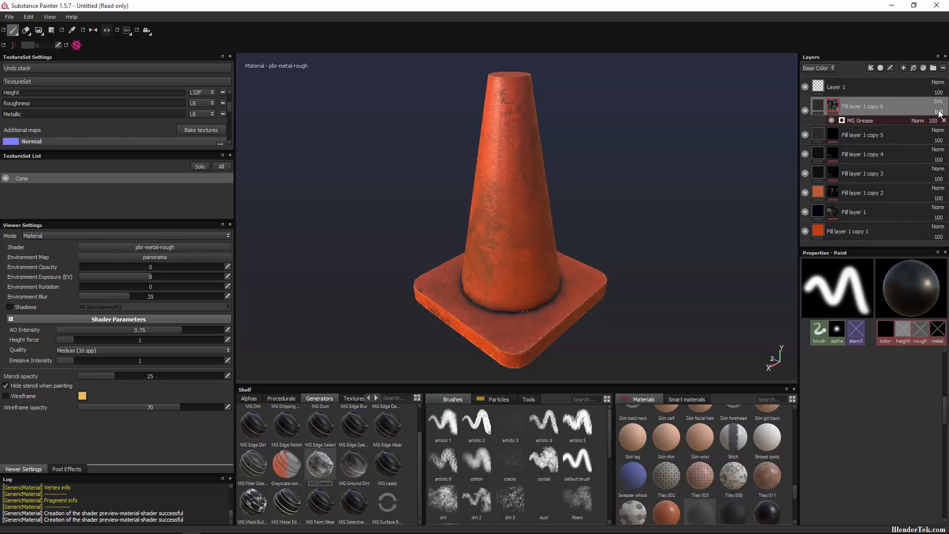
click(938, 102)
click(915, 144)
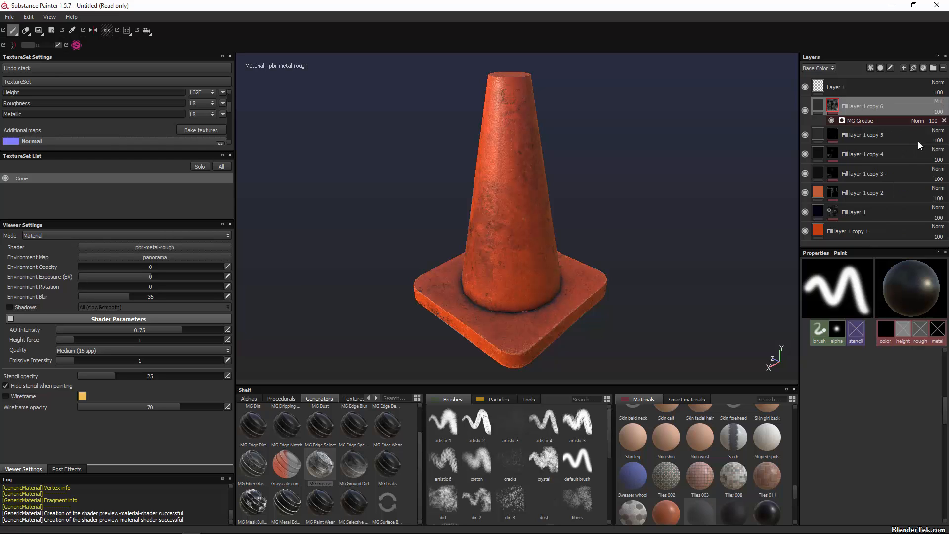
click(938, 102)
click(916, 135)
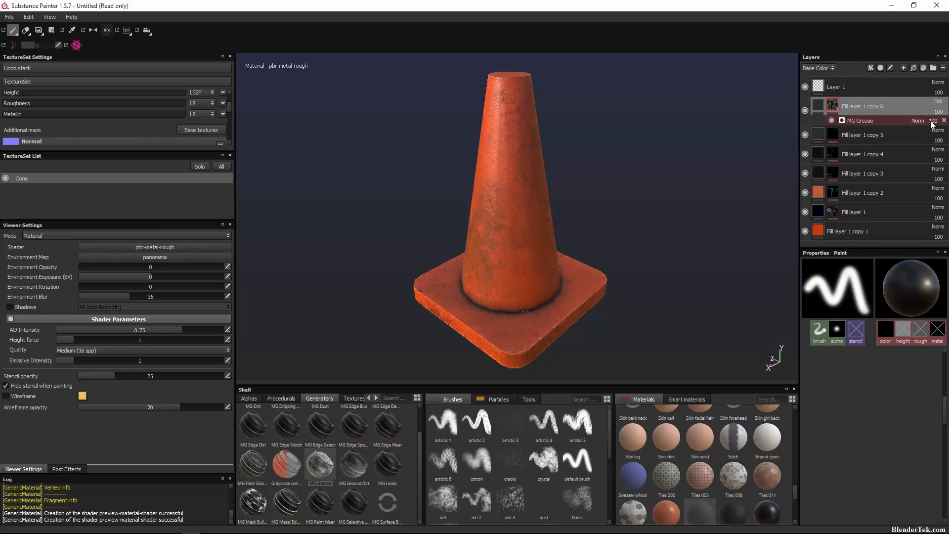
Step: Lower the opacity of Fill layer 1 copy 6 to 80 and of its MG Grease effect to 89
click(932, 122)
mouse_move(936, 128)
mouse_down()
mouse_move(928, 131)
mouse_move(944, 132)
mouse_move(938, 127)
mouse_up()
click(939, 141)
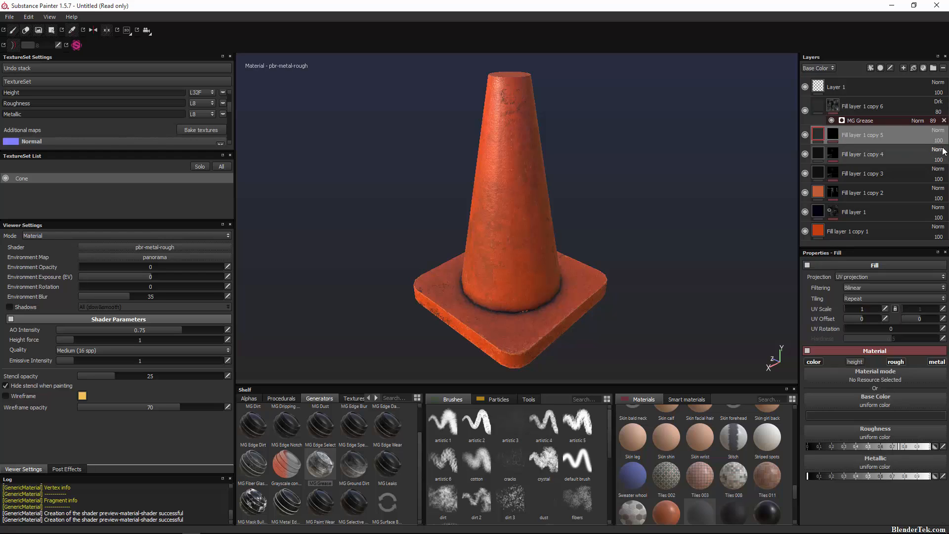
Step: Select the MG Grease generator on Fill layer 1 copy 5 and toggle the layer's visibility to examine its effect on the cone
click(833, 132)
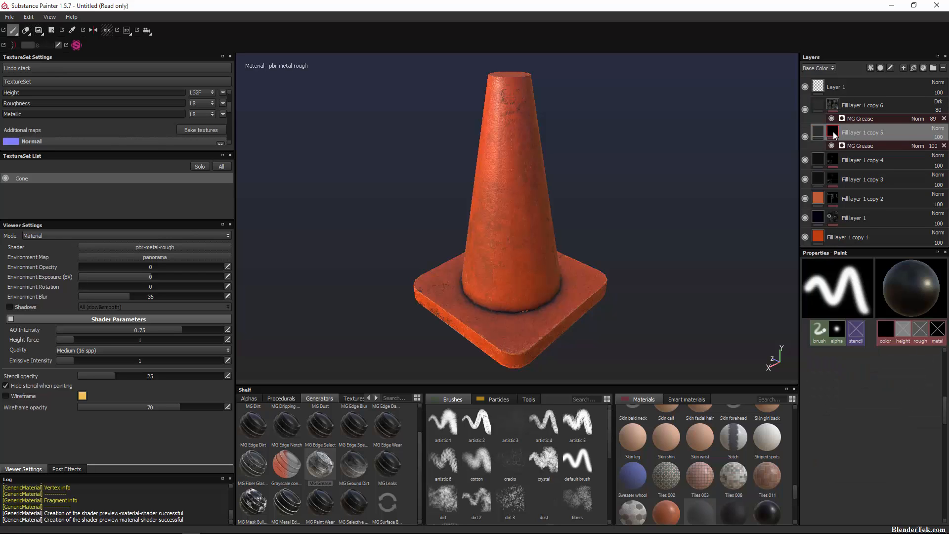
click(865, 149)
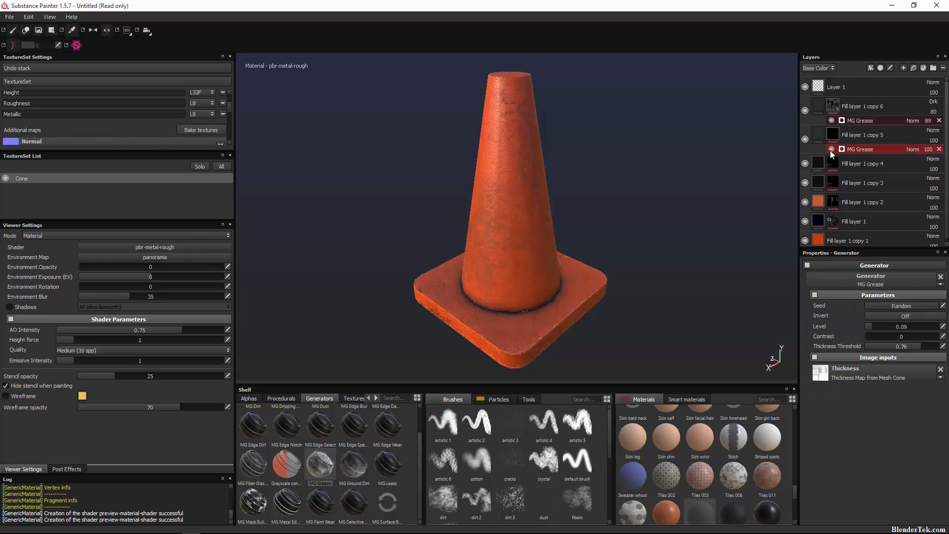
click(805, 140)
click(806, 139)
click(805, 140)
Step: Lighten the Plastic Color of Fill layer 1 copy 2 to RGB 0.867, 0.499, 0.346
click(814, 204)
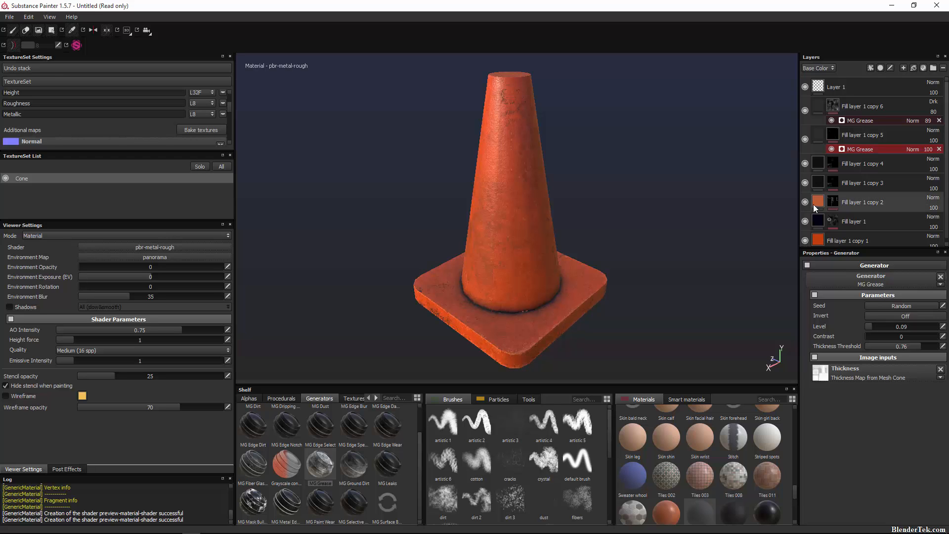
scroll(899, 427, down, 3)
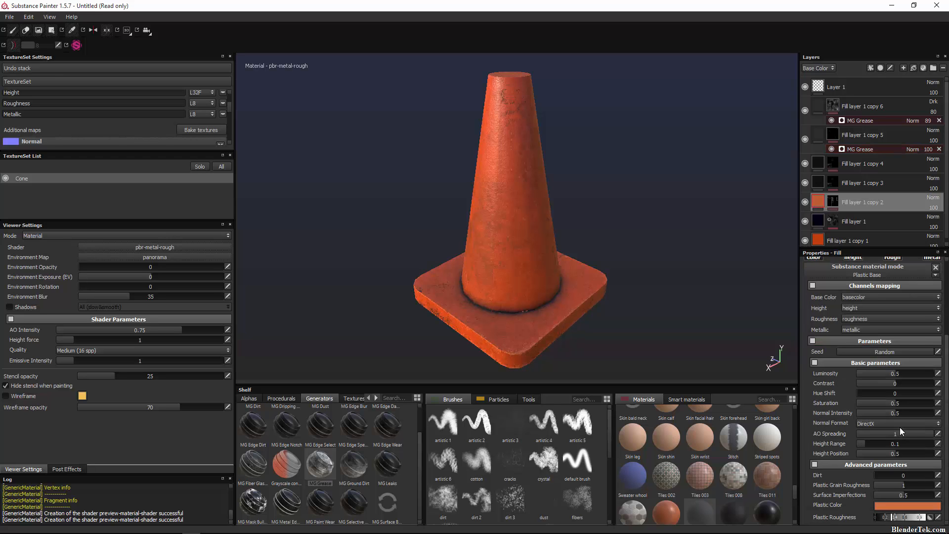
click(910, 502)
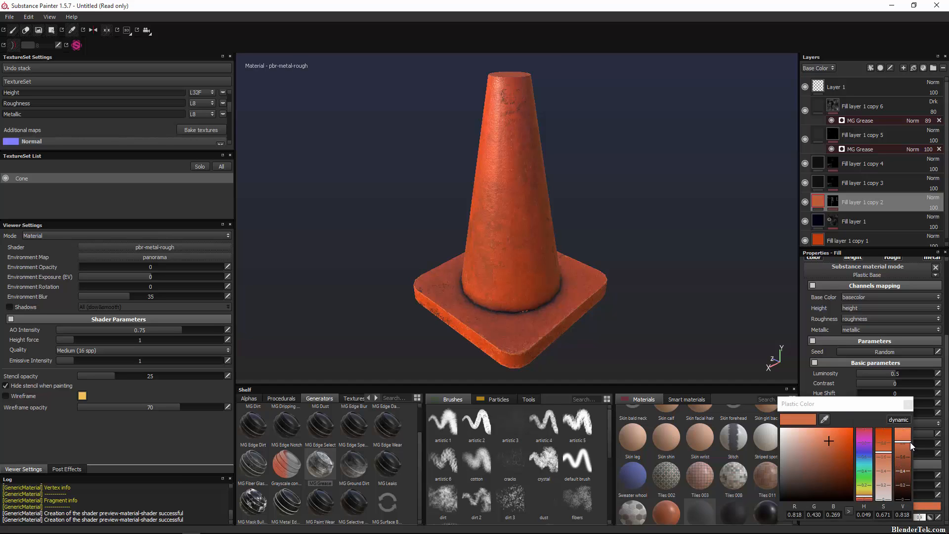
drag(909, 442, 884, 457)
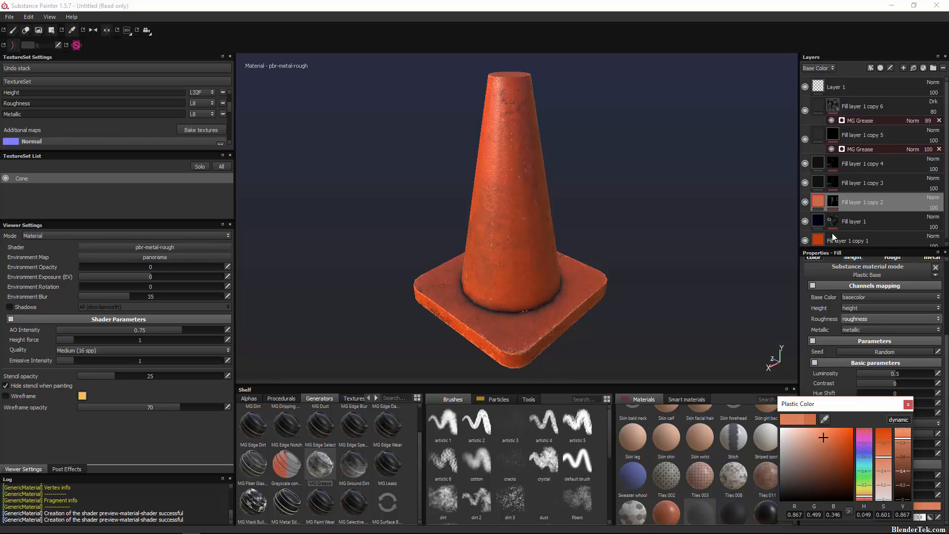
Step: Add a second, empty generator to the mask of Fill layer 1 copy 2, above MG Edge Damages
click(839, 202)
click(845, 216)
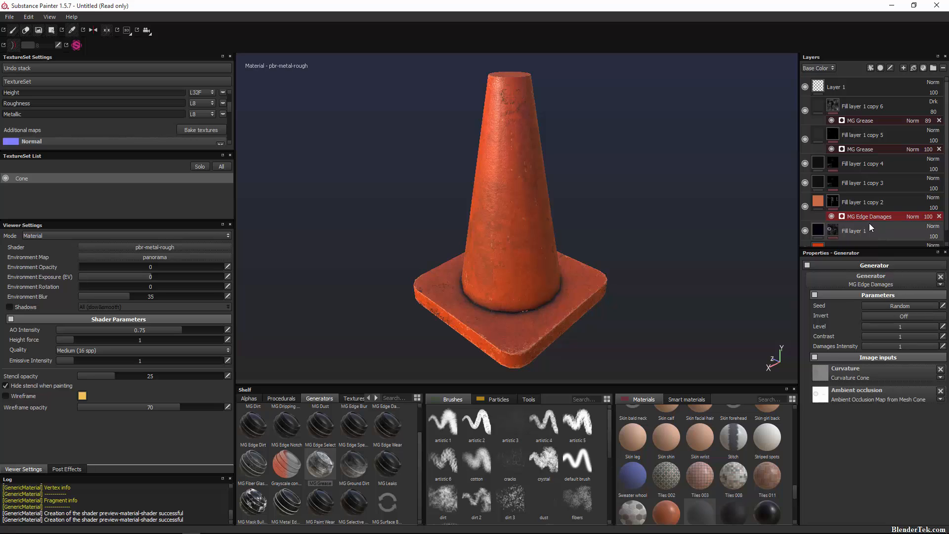
click(843, 204)
right_click(843, 202)
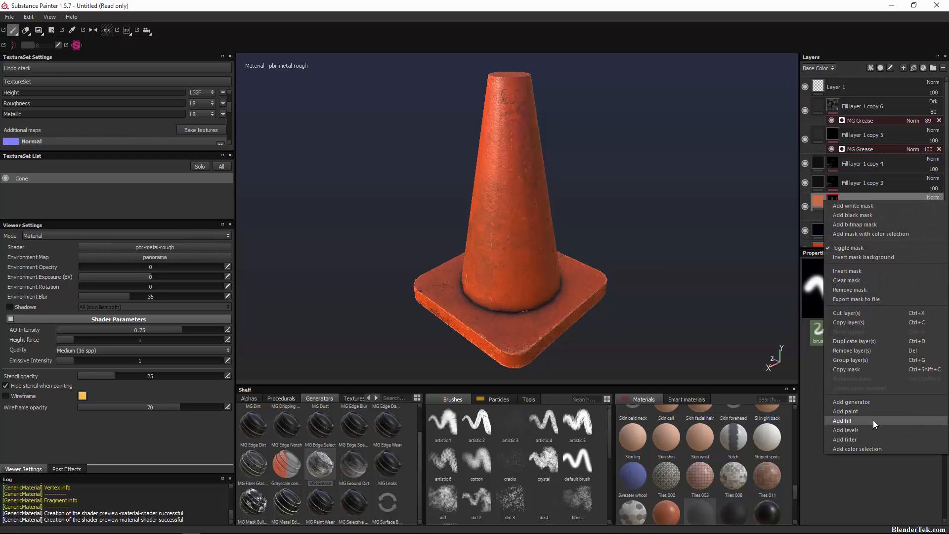
click(872, 403)
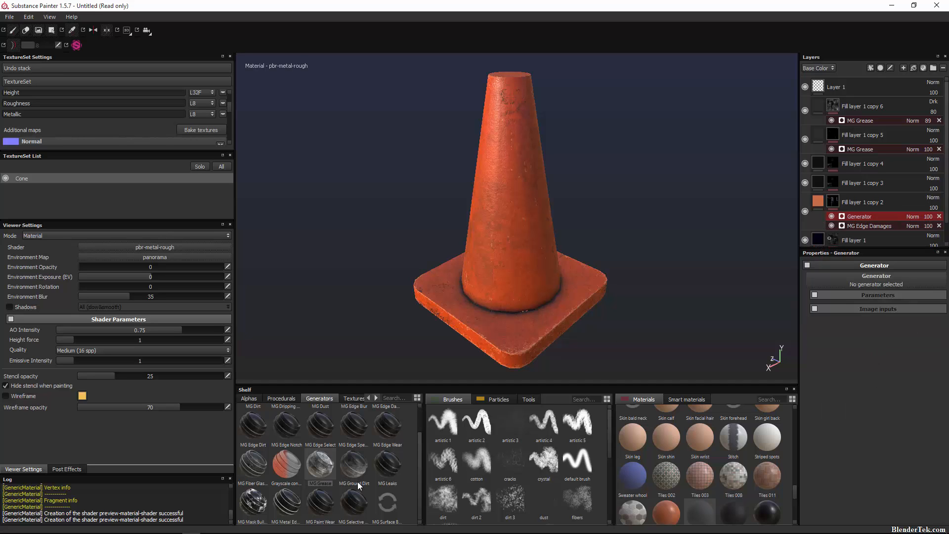
Step: Search the generators for "edge" and assign MG Edge Wear to the new generator
scroll(336, 488, up, 1)
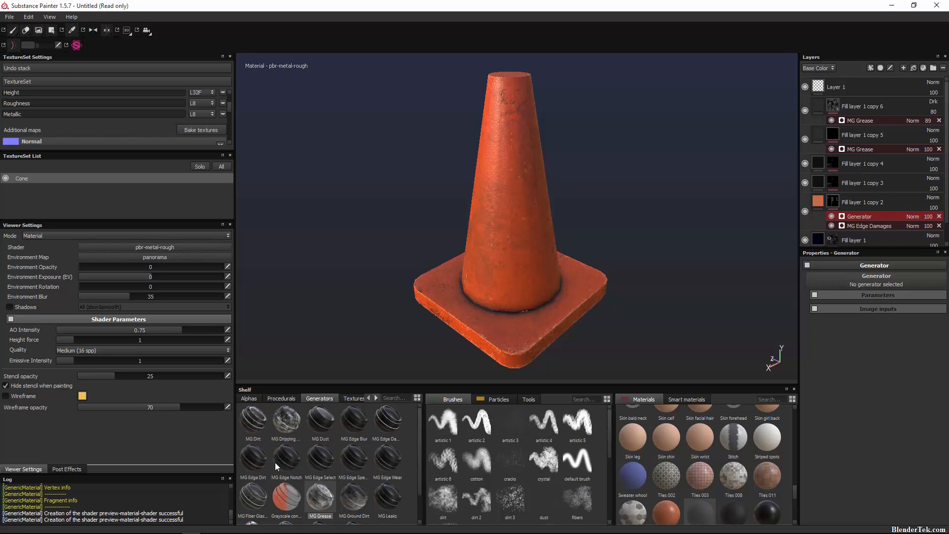
click(395, 399)
text(edg)
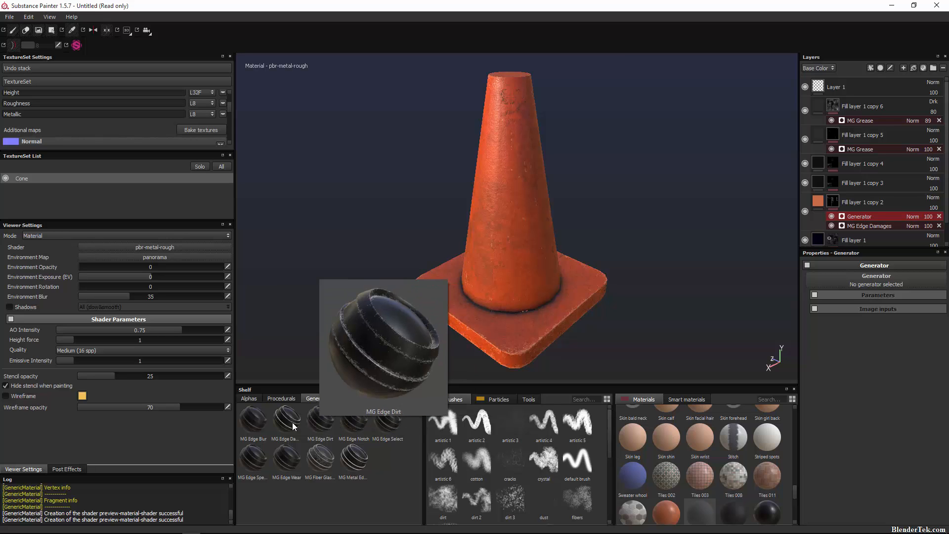
mouse_move(293, 426)
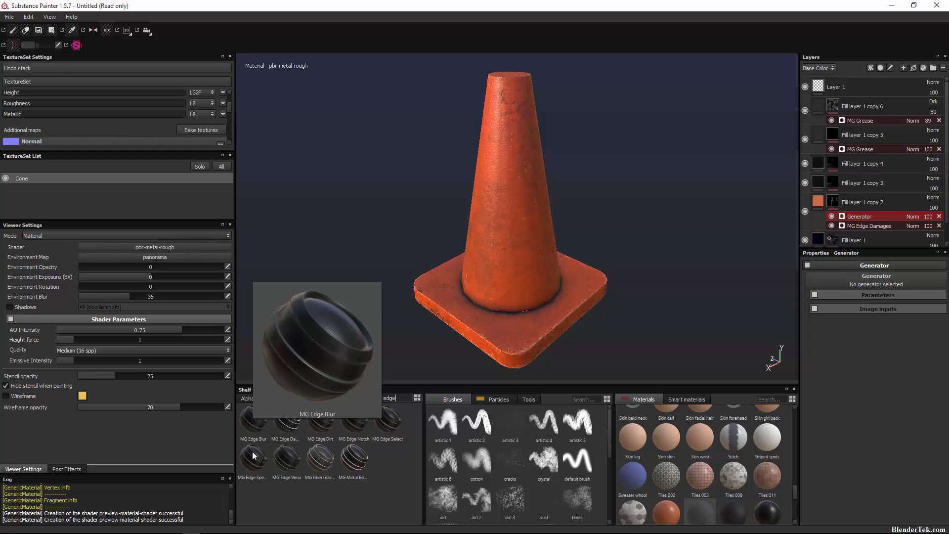
click(272, 462)
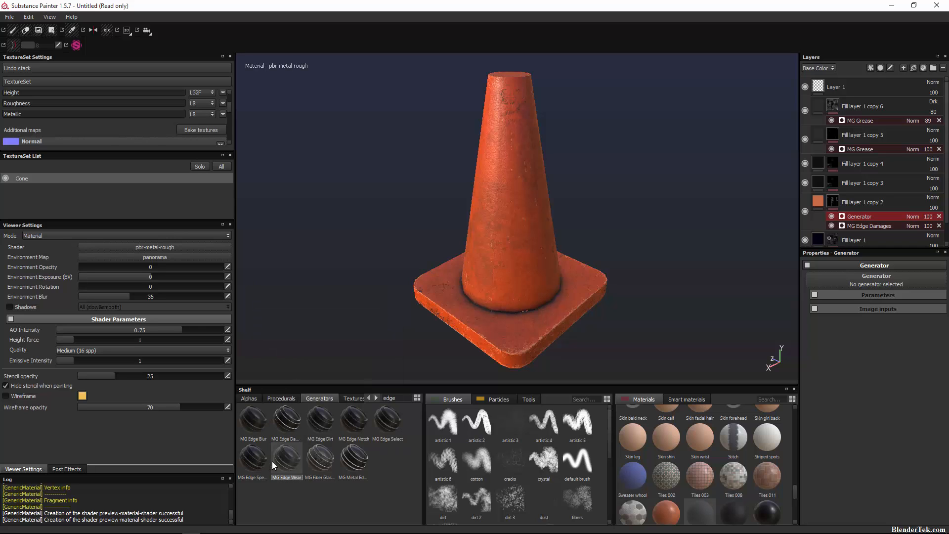
click(873, 278)
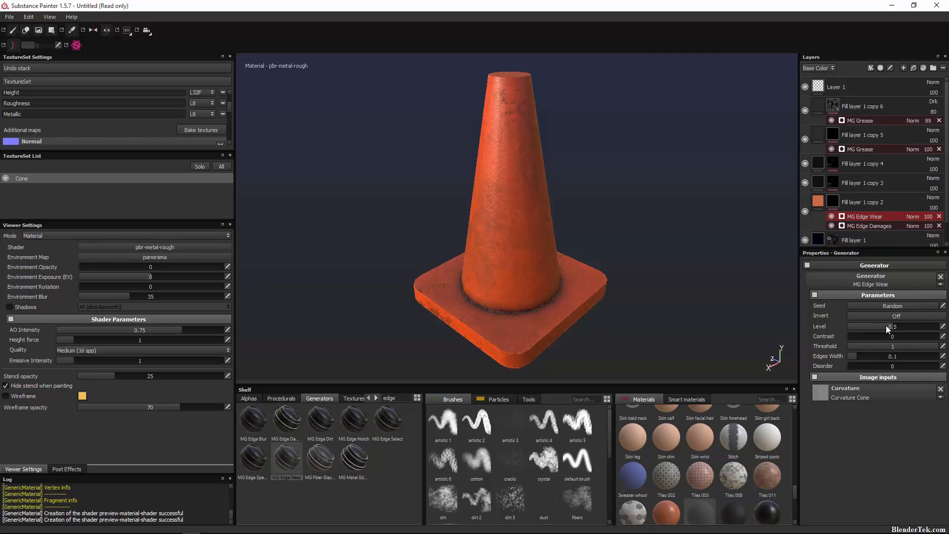
Step: Set MG Edge Wear's Level to 1, Edges Width to 0.5 and Disorder to 1, and lower its opacity to 14
drag(886, 325, 847, 340)
drag(912, 346, 946, 350)
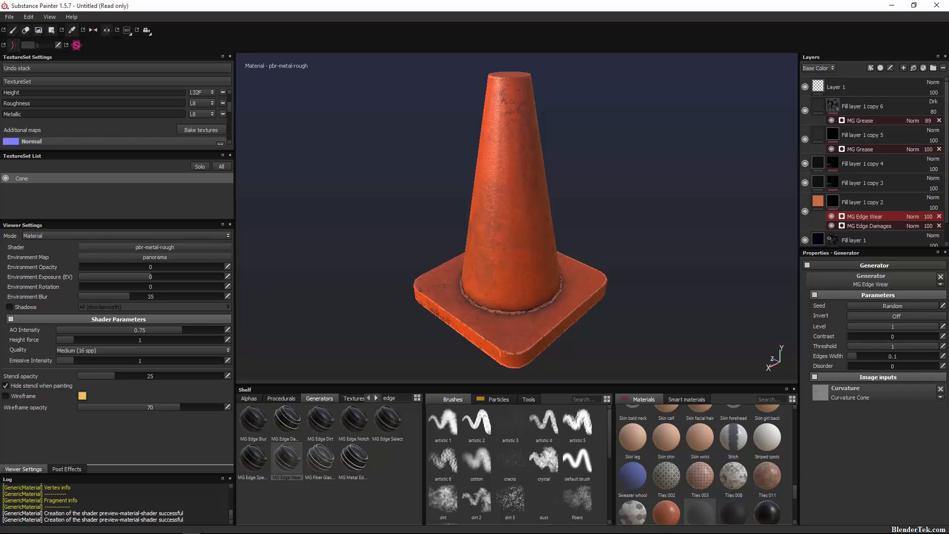
drag(864, 359, 941, 367)
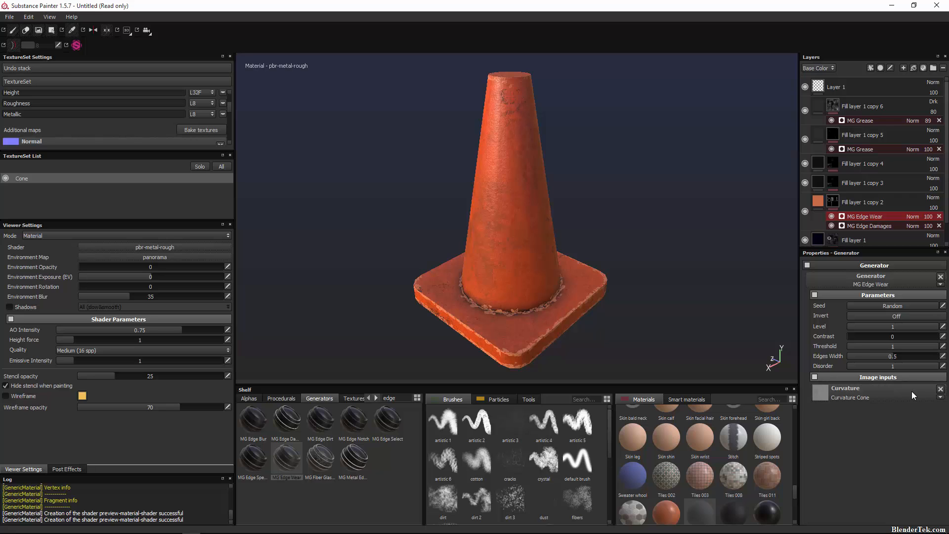
click(926, 217)
drag(933, 225, 909, 228)
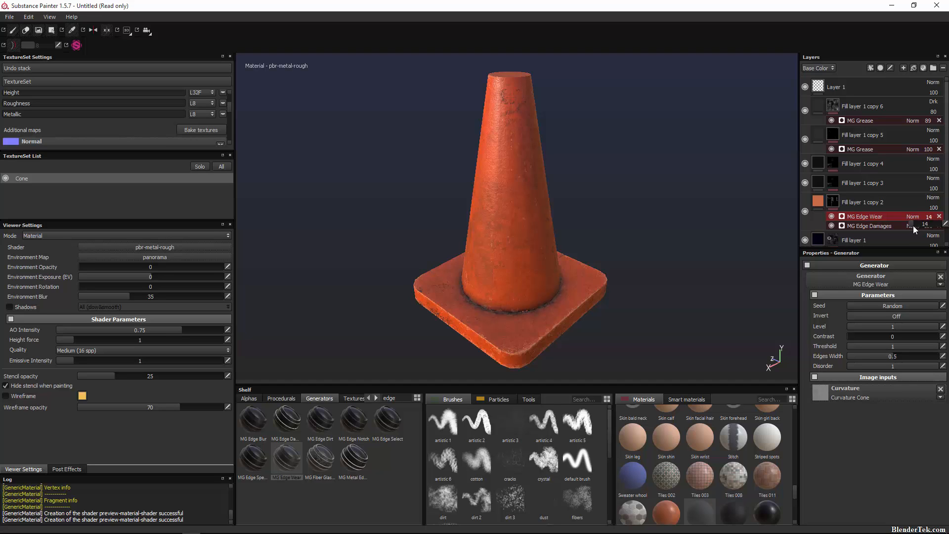
Step: Duplicate Fill layer 1 copy 2 and remove the MG Edge Damages generator from the duplicate's mask
click(875, 227)
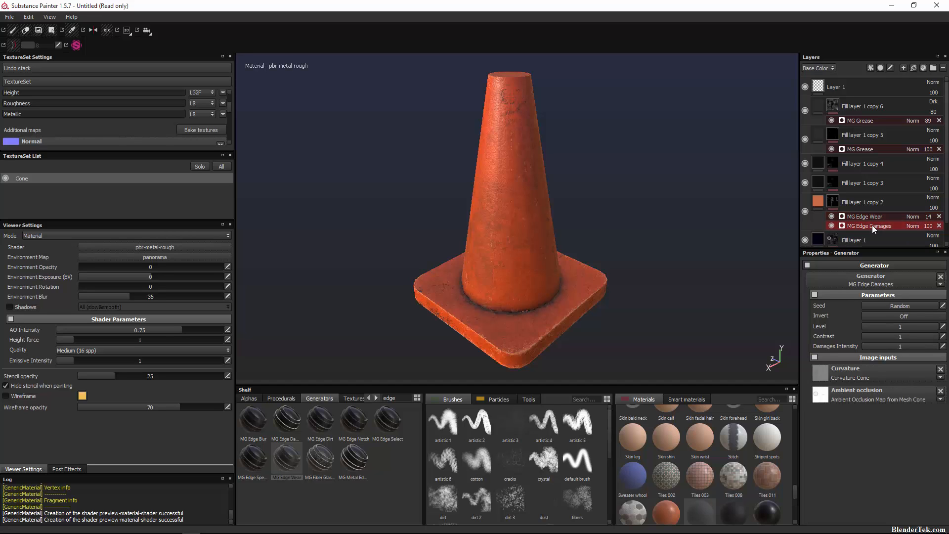
right_click(814, 200)
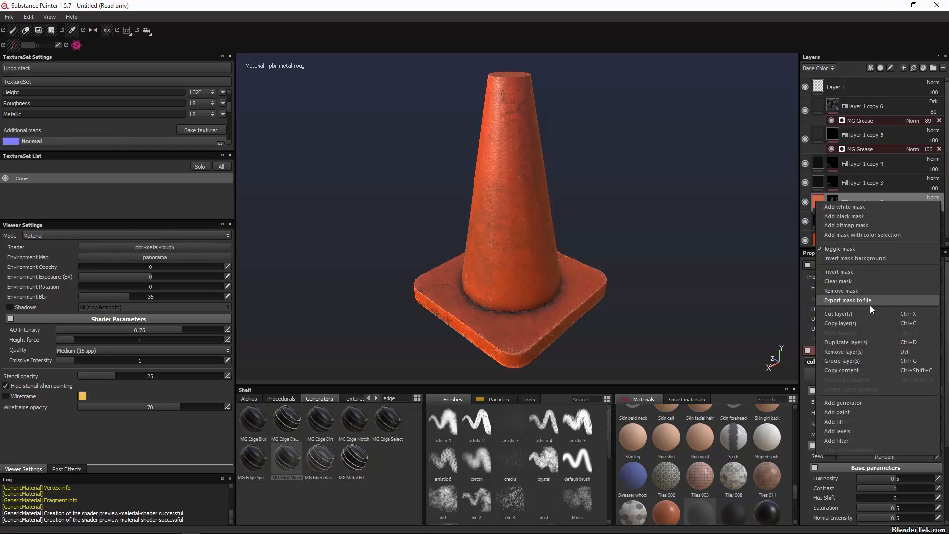
click(869, 341)
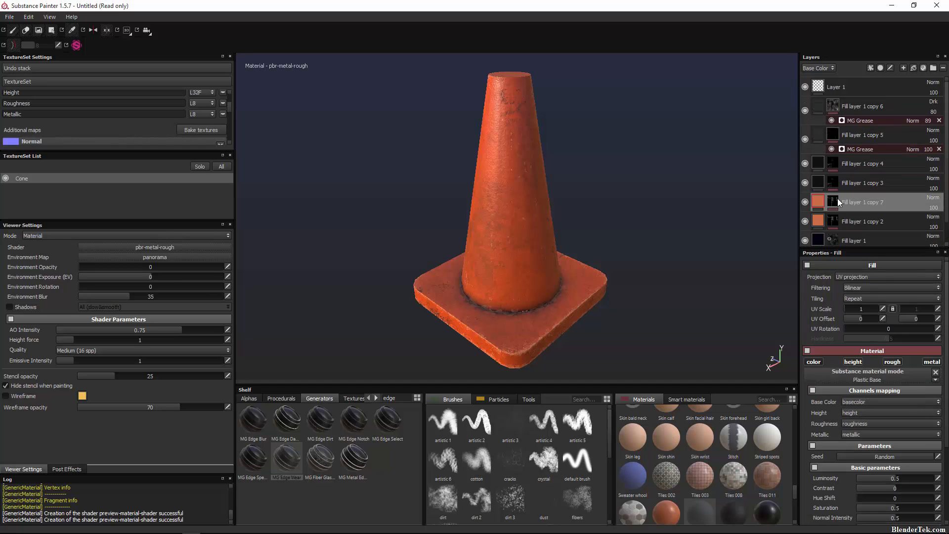
click(837, 202)
click(928, 228)
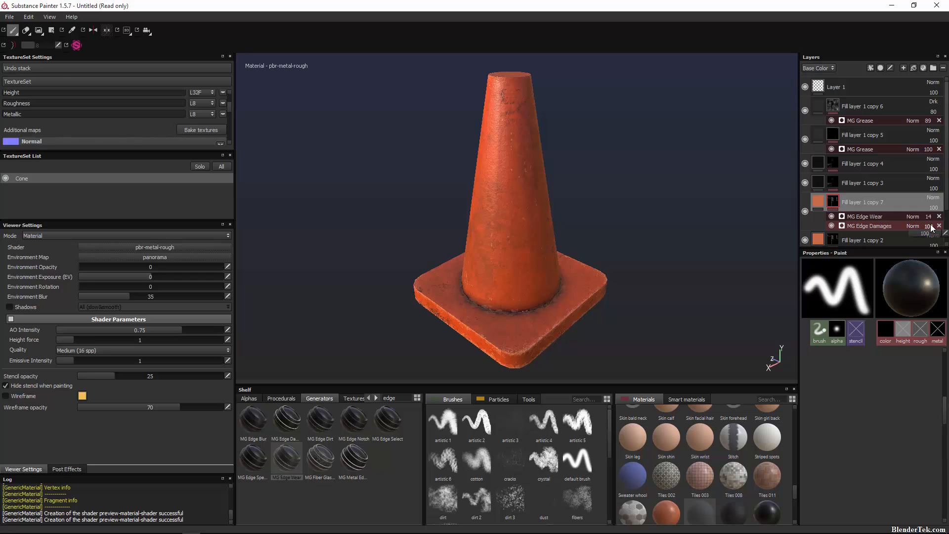
drag(938, 238, 934, 236)
click(853, 227)
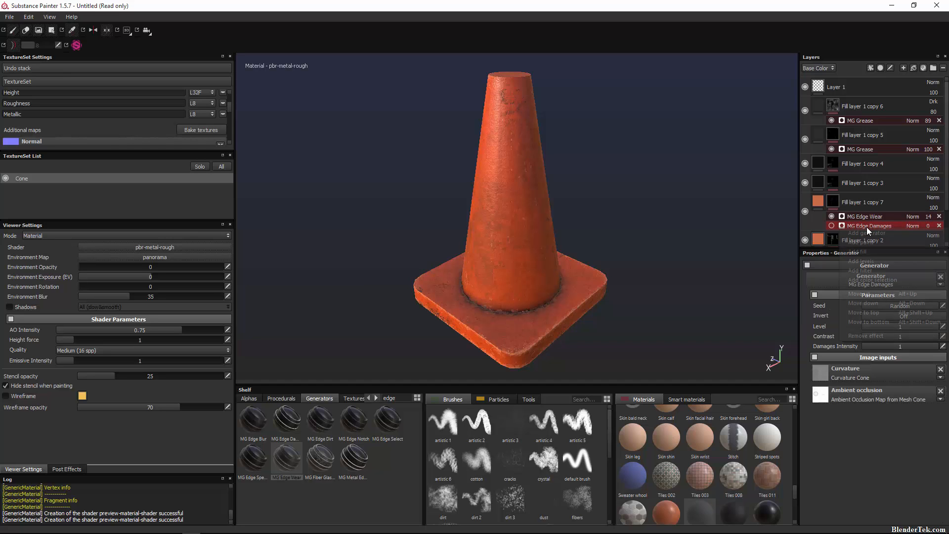
right_click(867, 227)
click(891, 335)
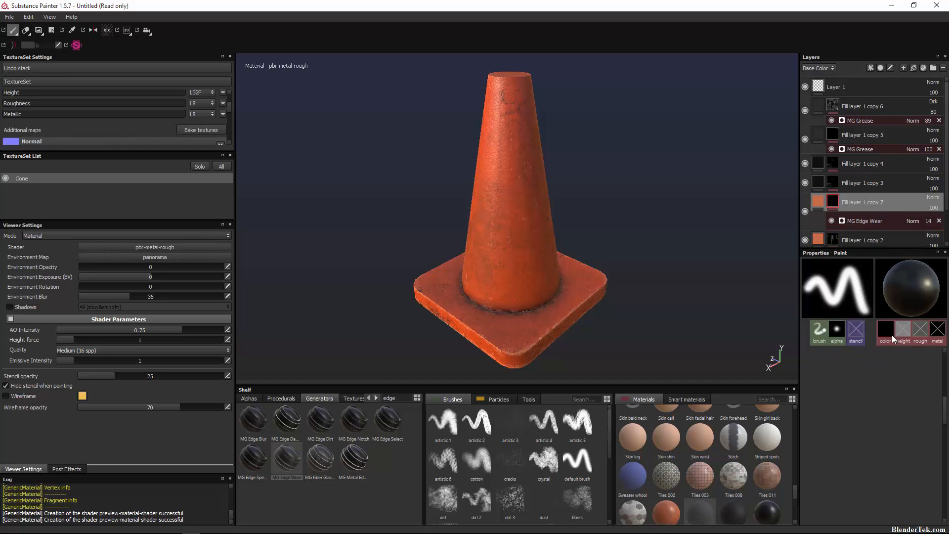
Step: Raise the opacity of the MG Edge Wear generator on Fill layer 1 copy 7 to 40
click(870, 216)
drag(928, 216, 920, 223)
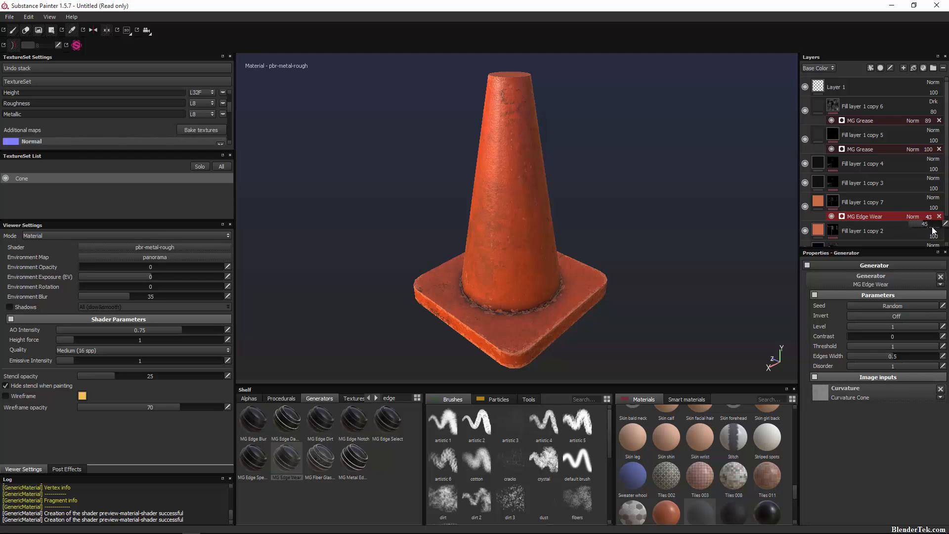
drag(919, 229, 922, 233)
Step: Randomize the seed of MG Edge Wear on Fill layer 1 copy 7 and set Level to 0.79 and Edges Width to 1
click(908, 307)
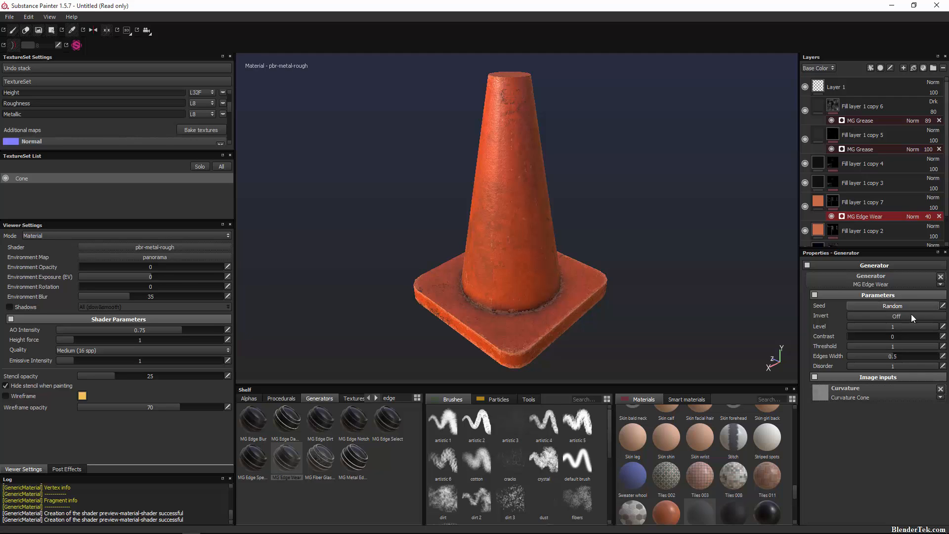
drag(917, 326, 907, 329)
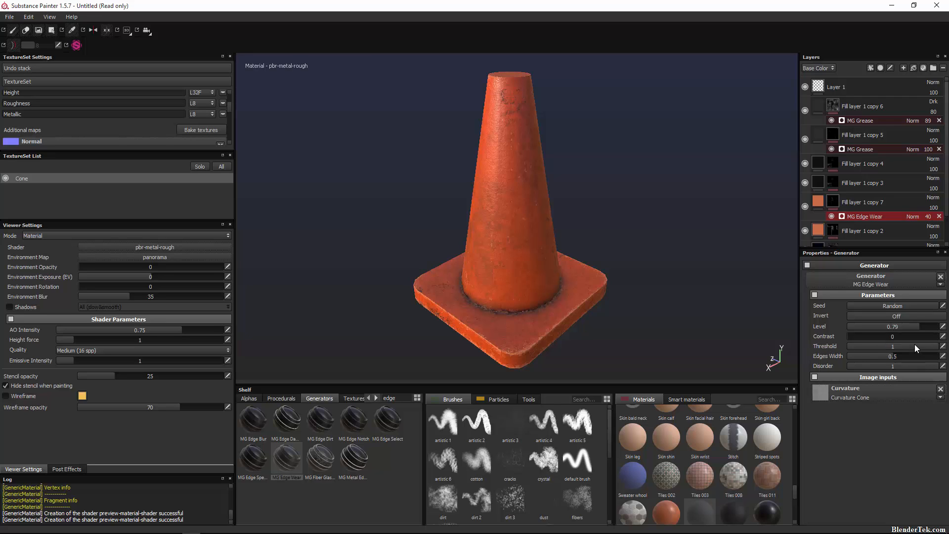
drag(862, 350, 948, 363)
drag(852, 356, 948, 367)
Step: Darken the Plastic Color of Fill layer 1 copy 7 to RGB 0.510, 0.228, 0.111
scroll(892, 212, down, 2)
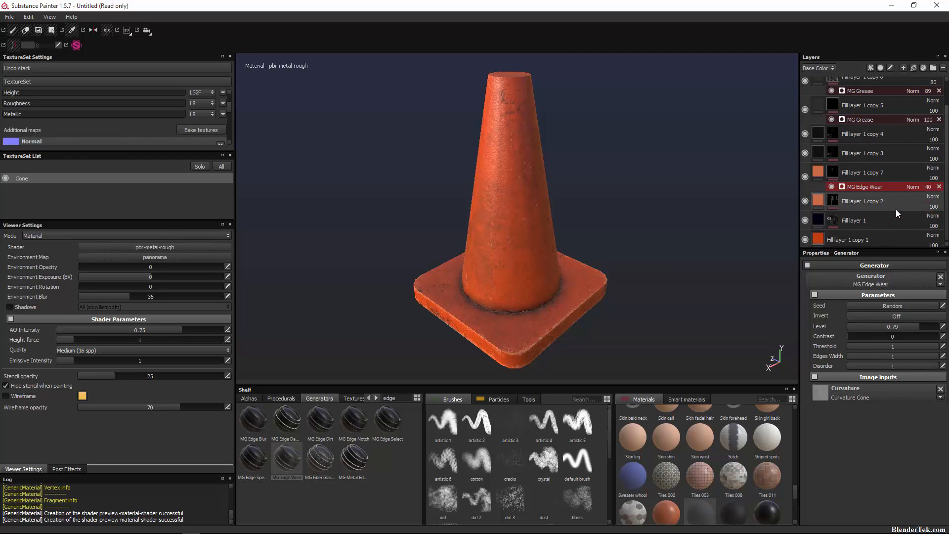
click(817, 173)
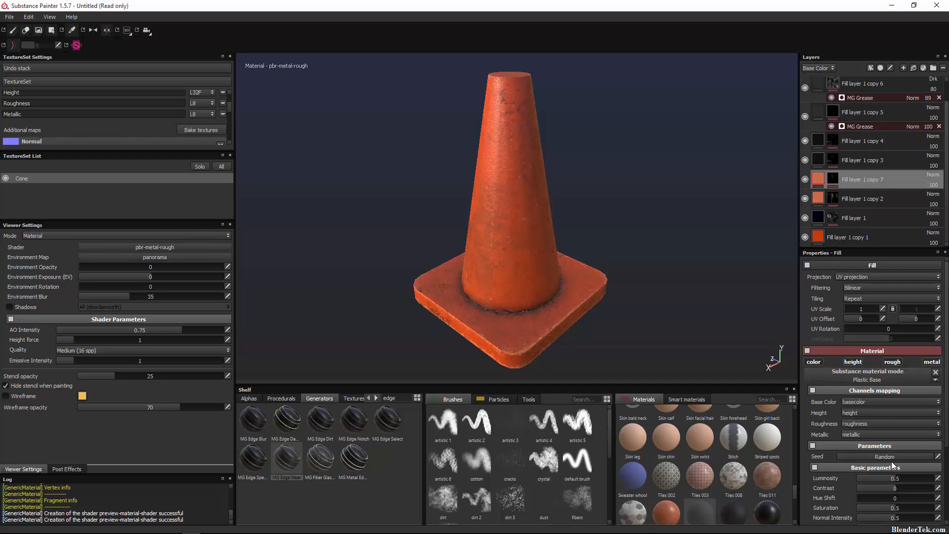
scroll(902, 468, down, 4)
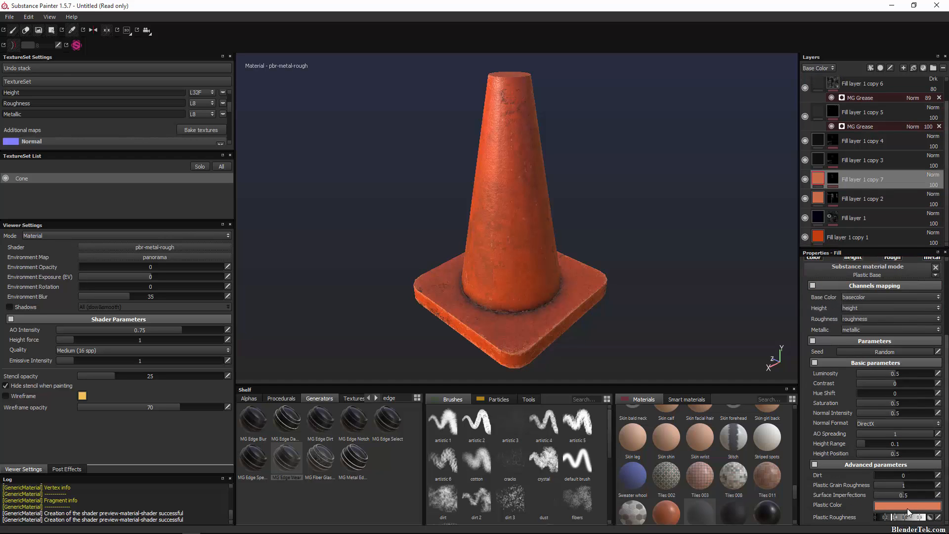
click(906, 506)
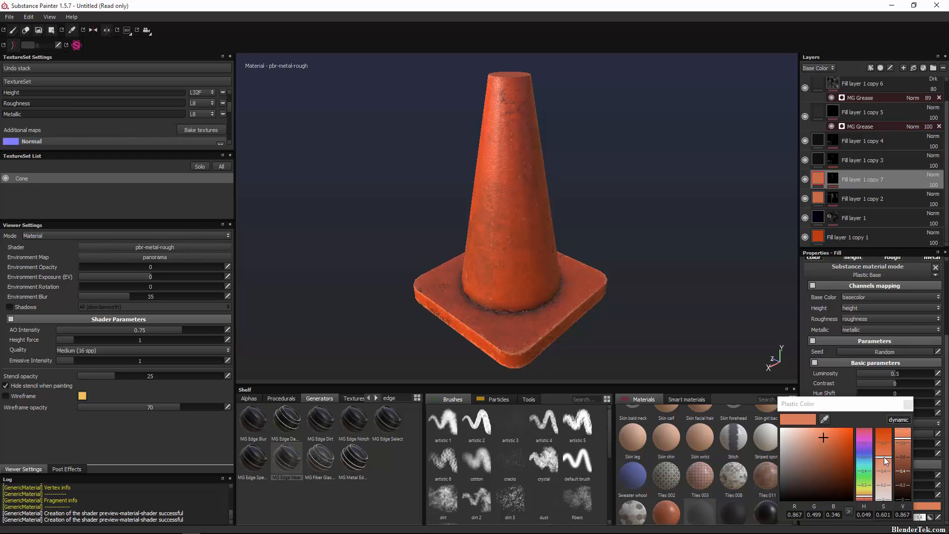
drag(887, 460, 921, 443)
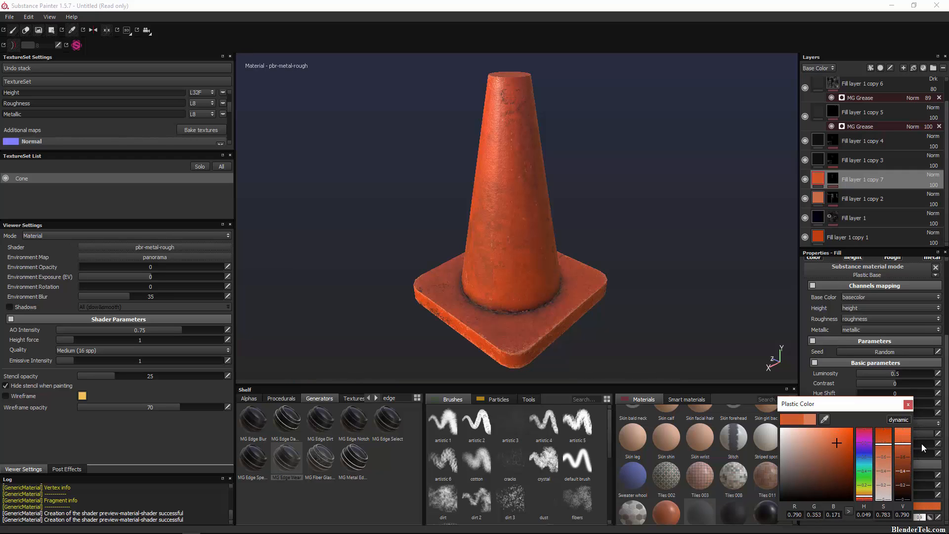
click(728, 301)
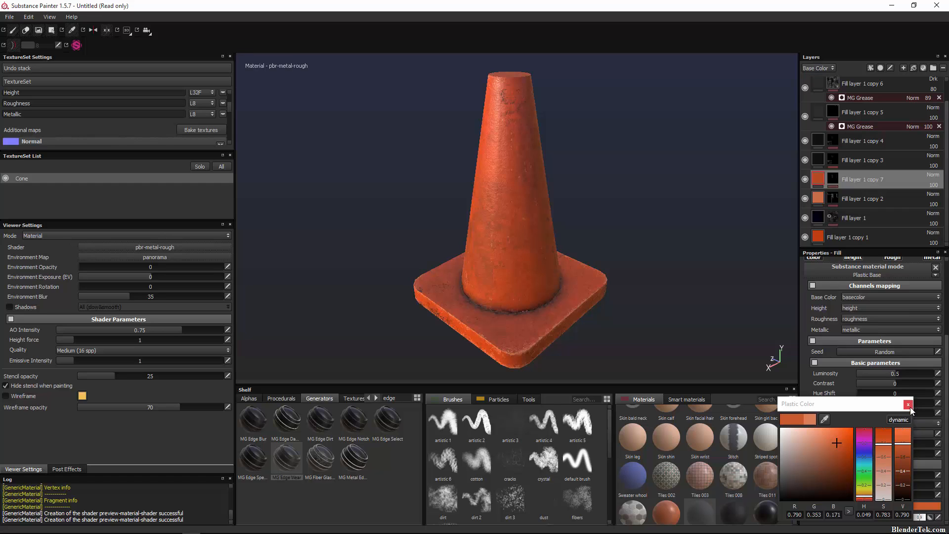
drag(903, 442, 906, 467)
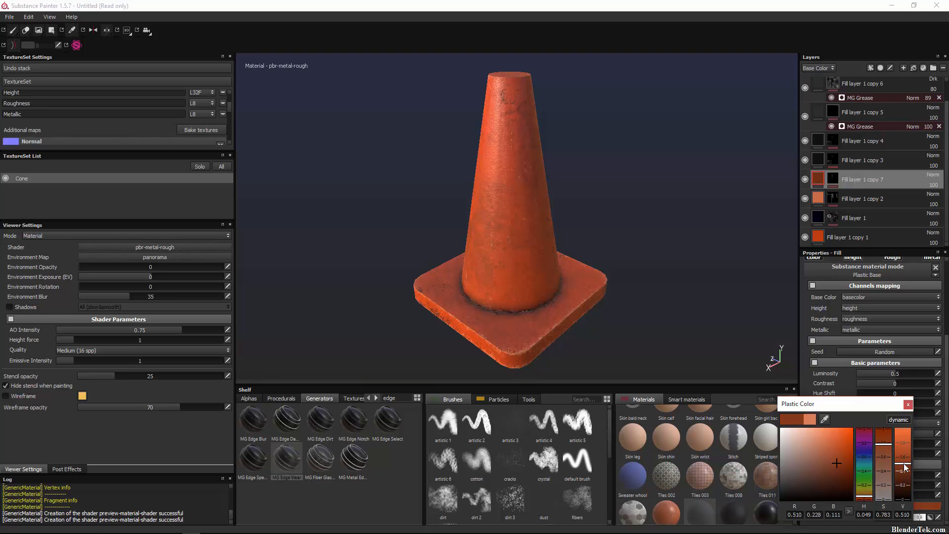
click(908, 404)
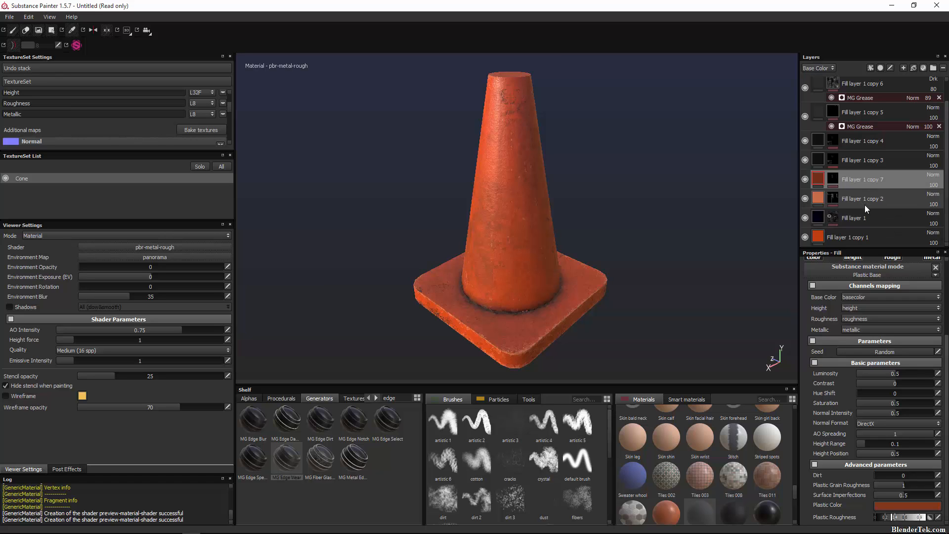
Step: Try a different opacity for the MG Dirt generator on Fill layer 1 and bring it back to 100
click(832, 218)
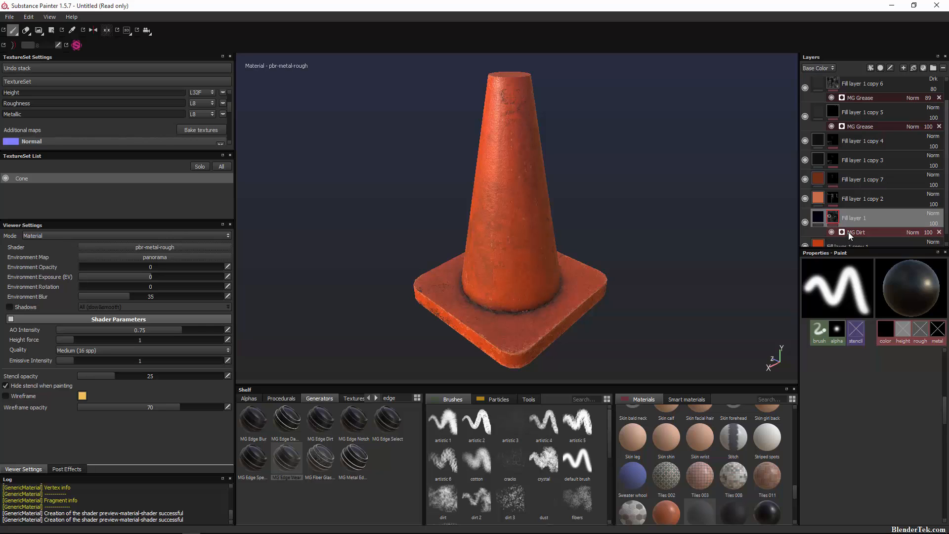
click(849, 232)
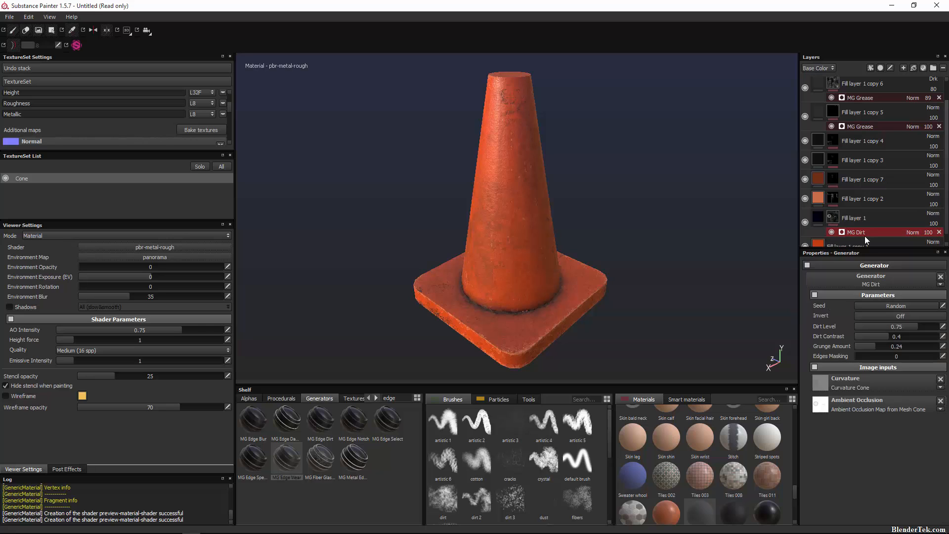
click(928, 232)
mouse_move(932, 242)
mouse_down()
mouse_move(922, 245)
mouse_move(945, 244)
mouse_up()
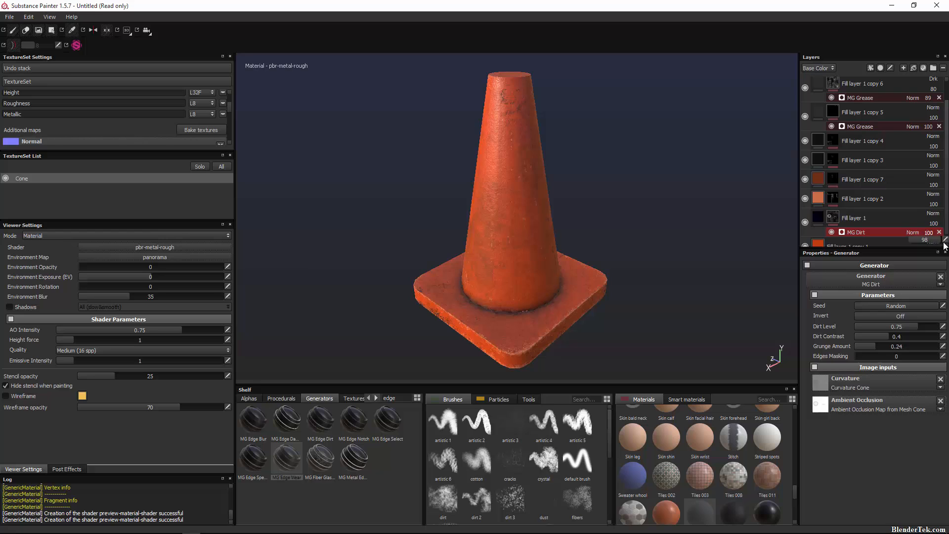
Step: Toggle the visibility of Fill layer 1 repeatedly to examine what its dirt adds to the cone
click(824, 220)
click(805, 218)
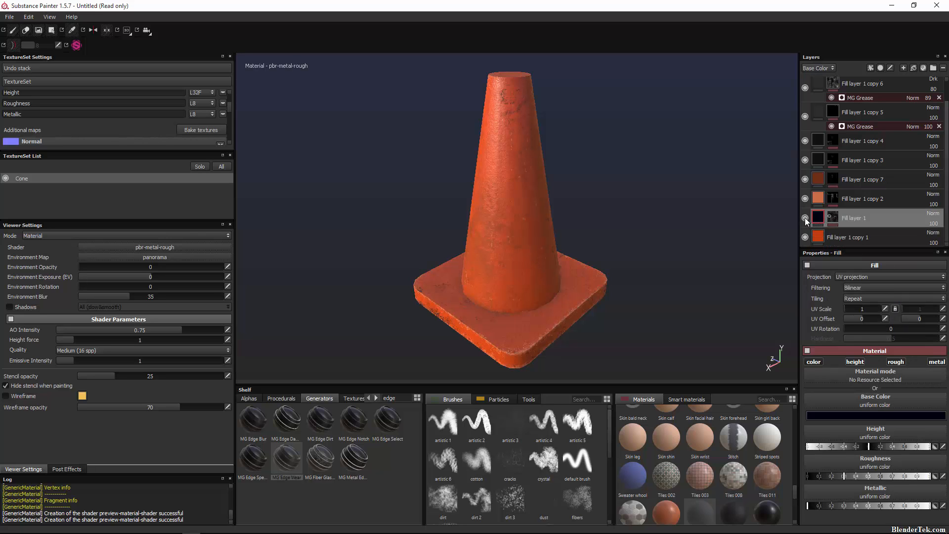
click(805, 218)
click(805, 218)
click(805, 218)
click(805, 218)
click(805, 218)
click(805, 218)
click(805, 218)
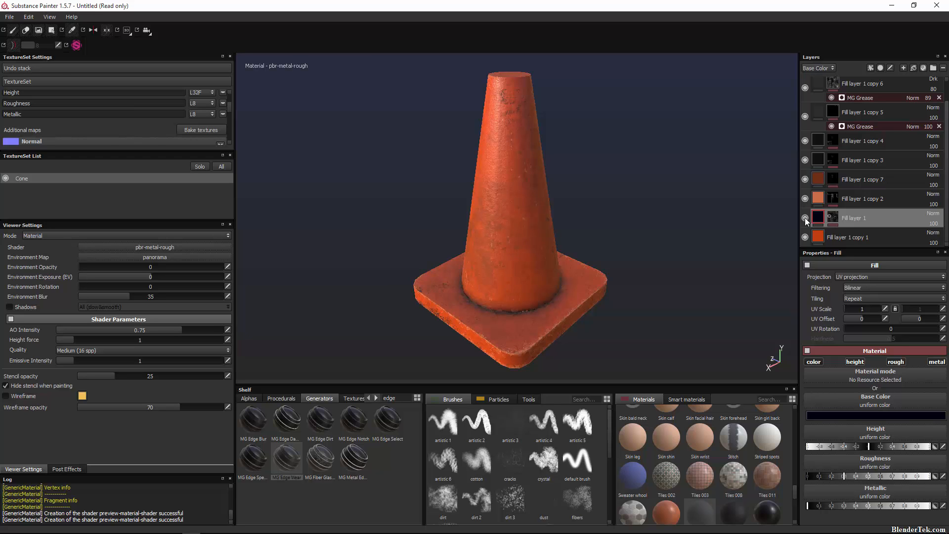
Step: Tune MG Dirt on Fill layer 1 to Dirt Level 0.71, Dirt Contrast 0.23 and Grunge Amount 0.25, and randomize its seed
click(834, 214)
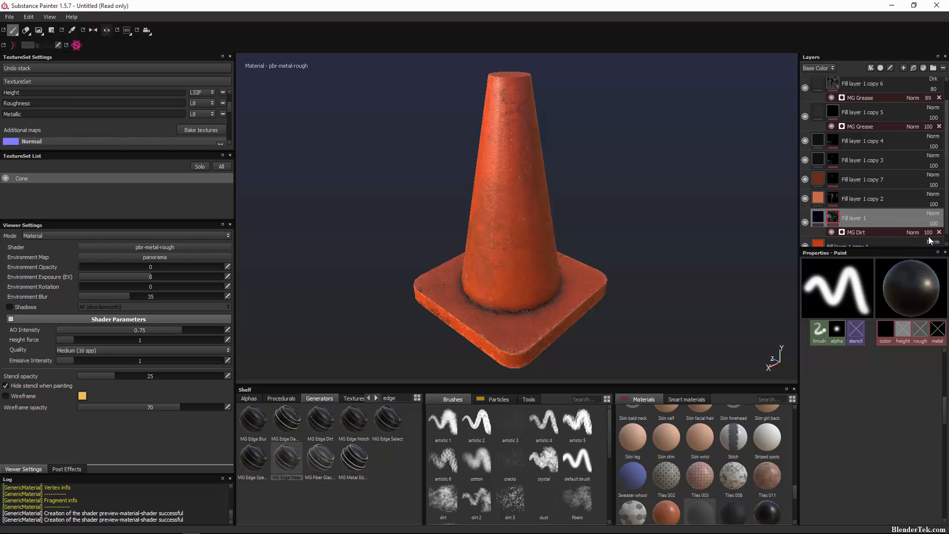
click(856, 232)
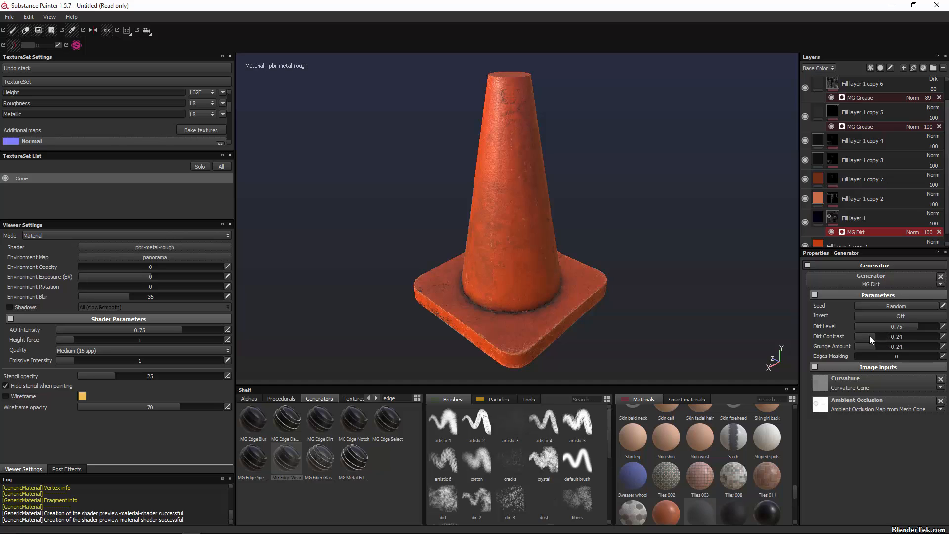
mouse_move(869, 336)
mouse_down()
mouse_move(841, 335)
mouse_move(910, 340)
mouse_move(829, 337)
mouse_move(874, 342)
mouse_move(939, 328)
mouse_move(908, 331)
mouse_move(918, 329)
mouse_up()
mouse_move(883, 349)
mouse_down()
mouse_move(921, 351)
mouse_move(883, 355)
mouse_up()
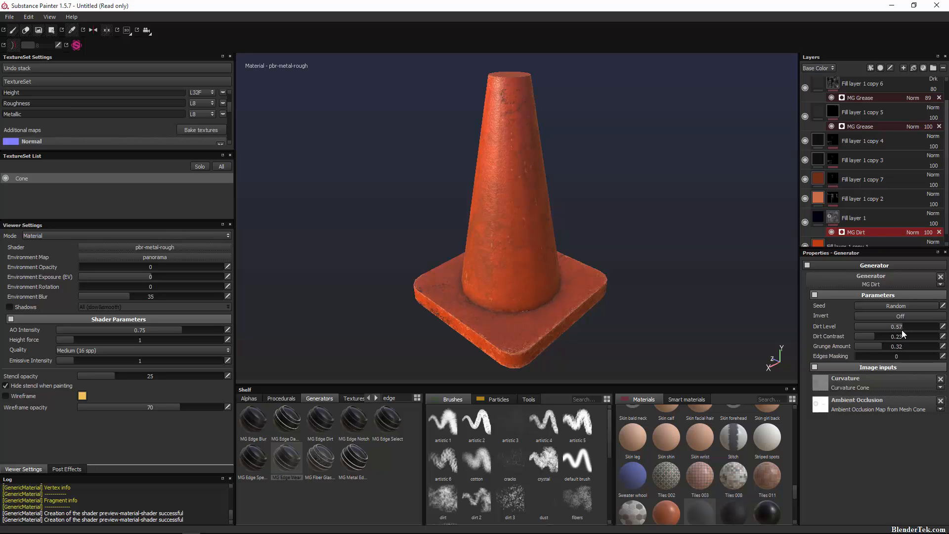
drag(902, 330, 901, 330)
drag(878, 347, 871, 346)
drag(918, 328, 921, 328)
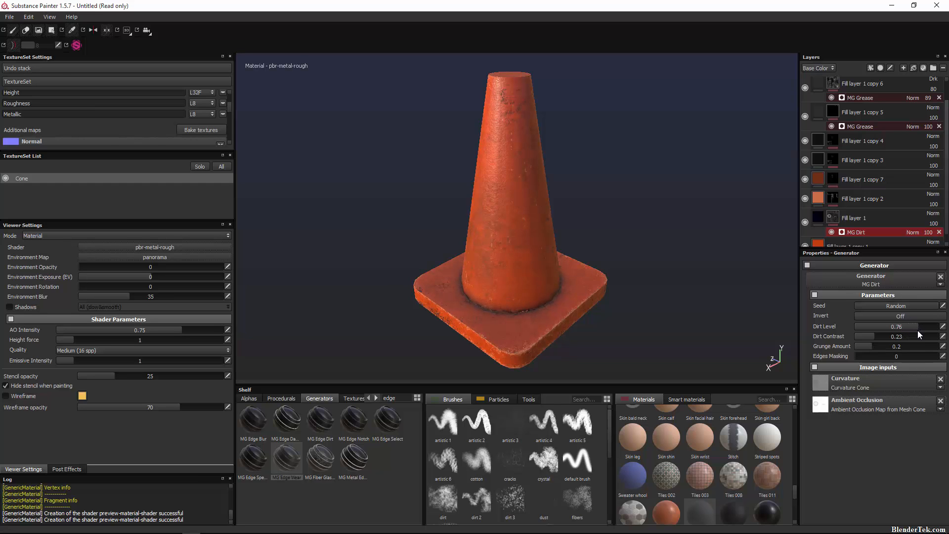
drag(914, 331, 914, 331)
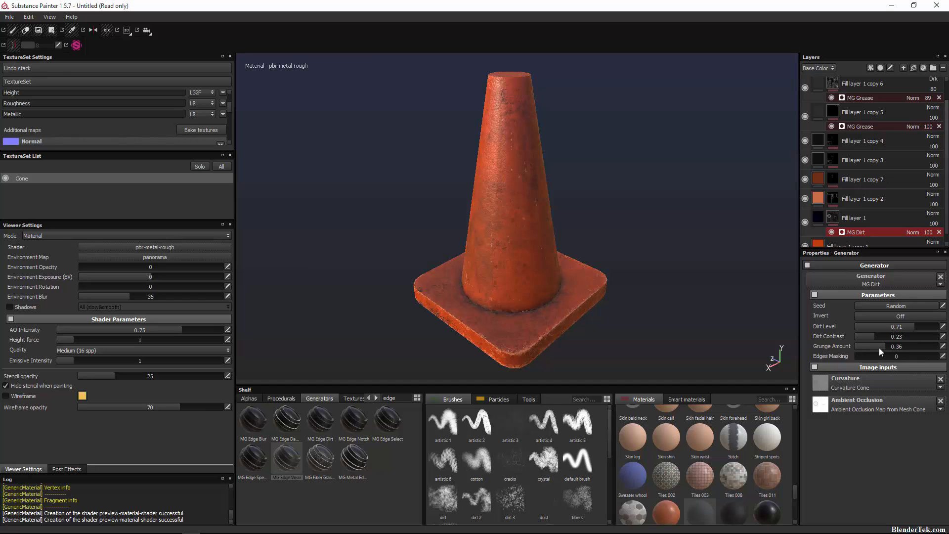
drag(879, 348, 876, 348)
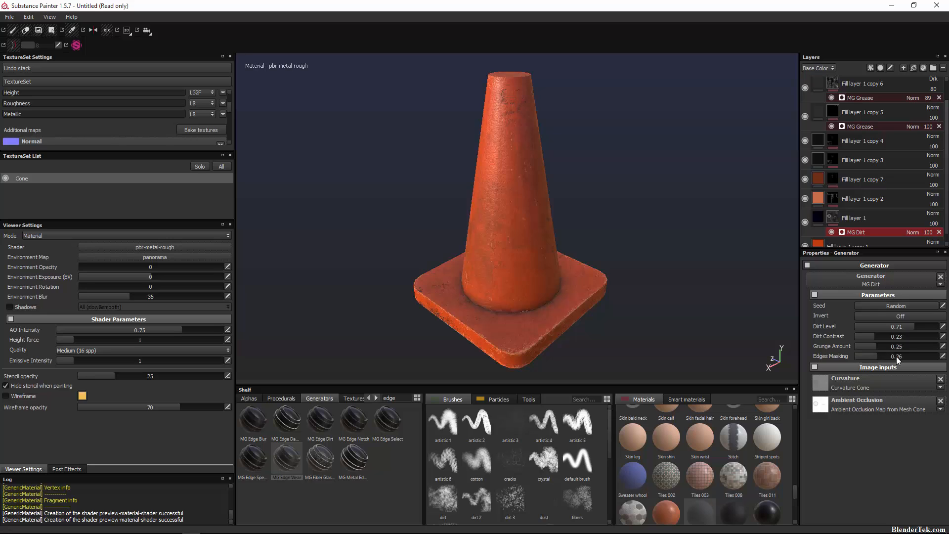
click(903, 307)
Step: Set the opacity of the MG Dirt generator on Fill layer 1 to 91 and select Fill layer 1 copy 1
scroll(910, 238, down, 1)
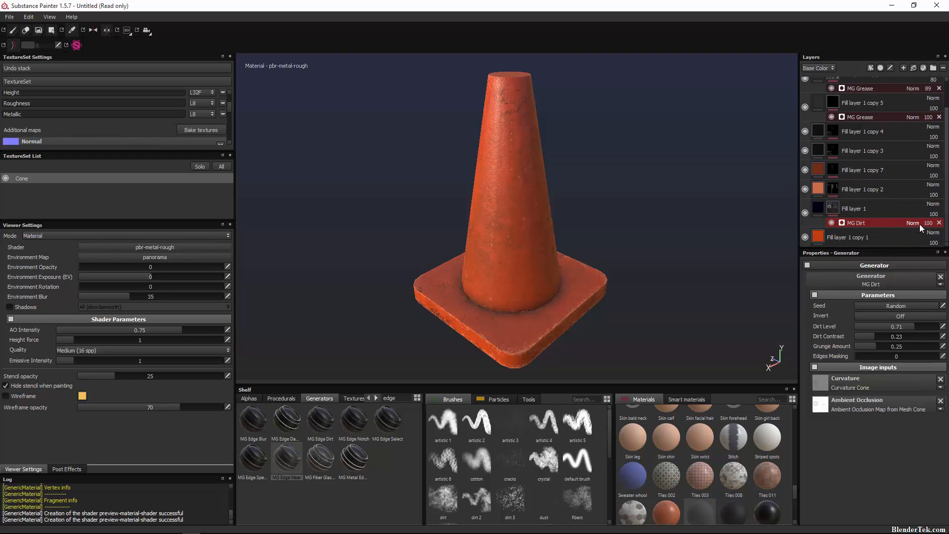
click(929, 224)
mouse_move(936, 232)
mouse_down()
mouse_move(922, 232)
mouse_move(944, 231)
mouse_move(937, 235)
mouse_up()
click(847, 239)
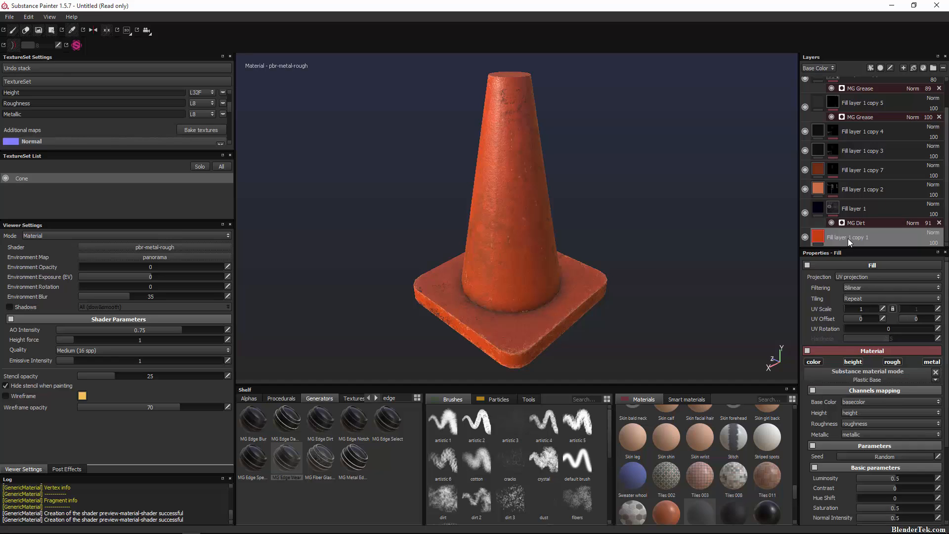
scroll(853, 240, up, 2)
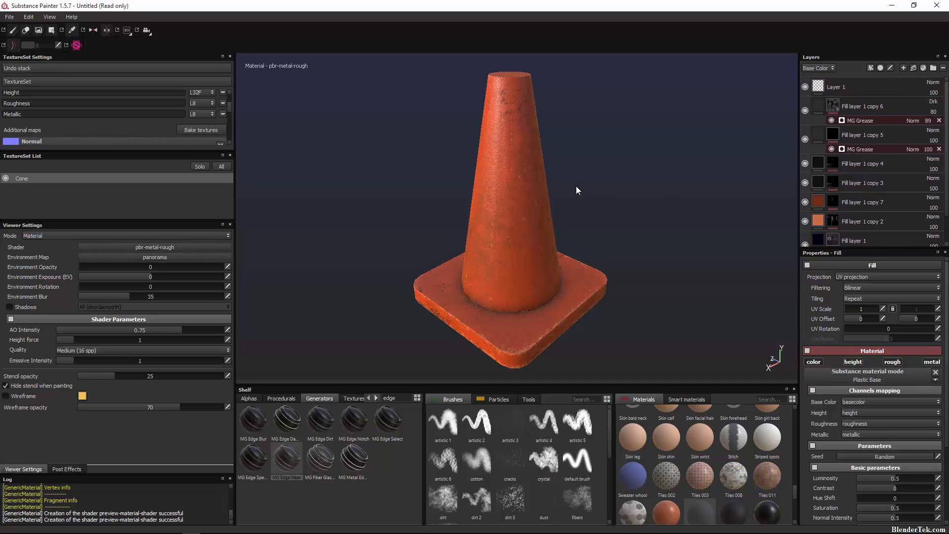
alt+drag(493, 191, 843, 212)
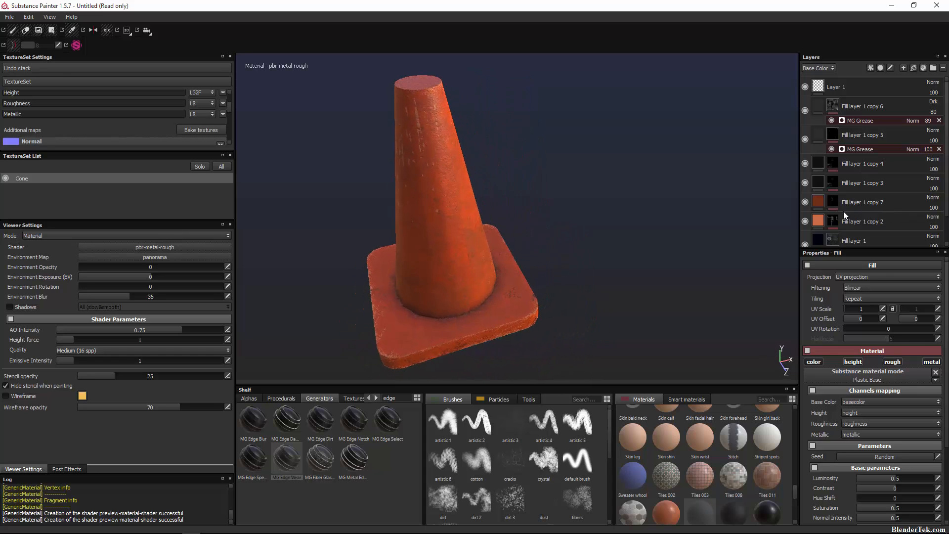
Step: Save the project as TrafficCone in the Substance_Painter folder
click(10, 17)
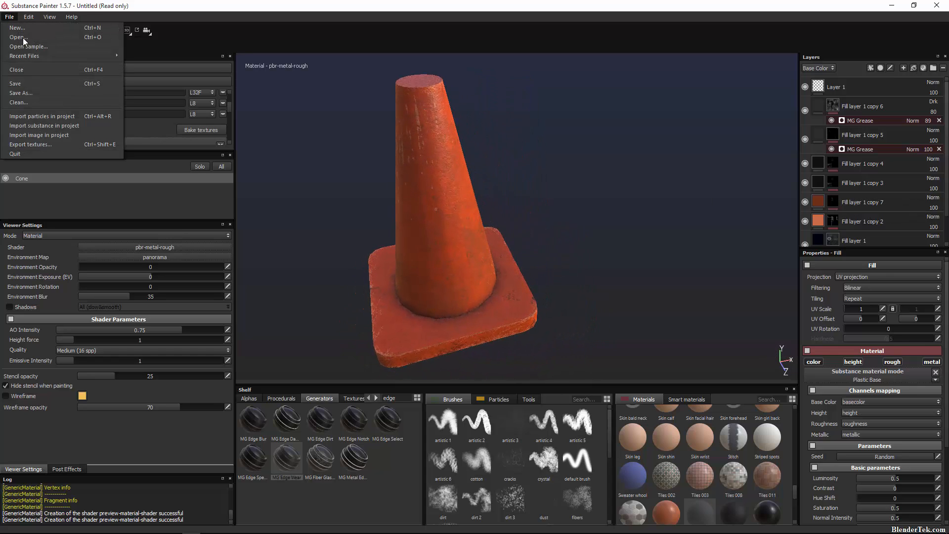
click(56, 93)
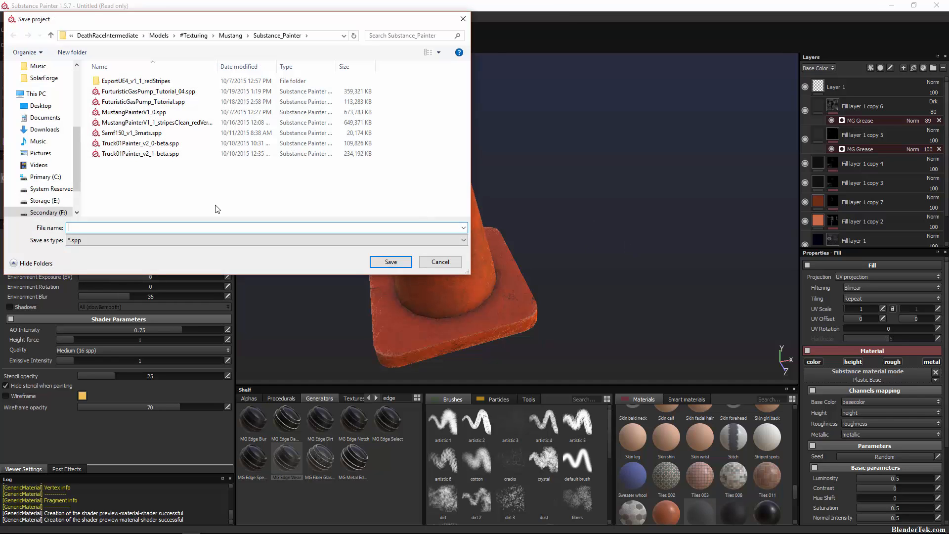
text(TrafficCone)
key(Return)
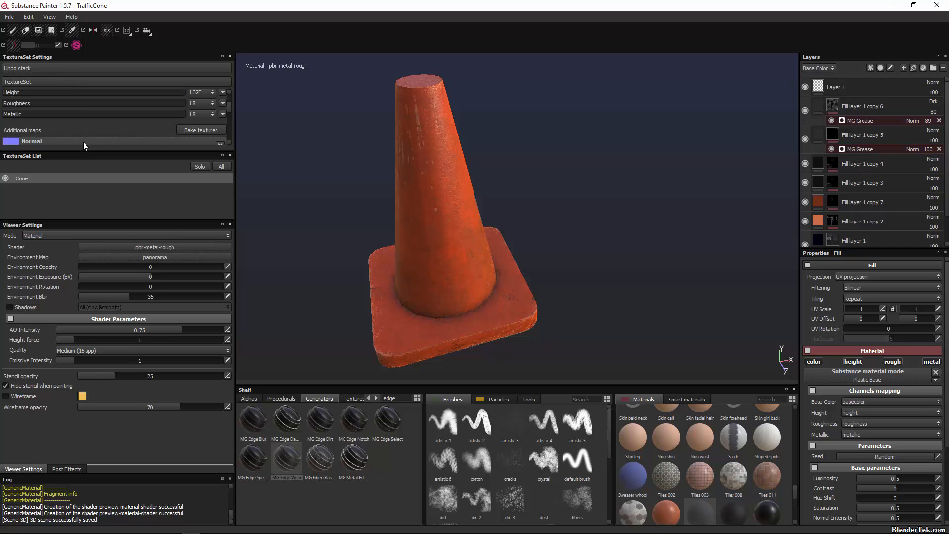
Step: Raise the resolution of the Cone texture set to 4096
scroll(82, 142, up, 3)
click(72, 91)
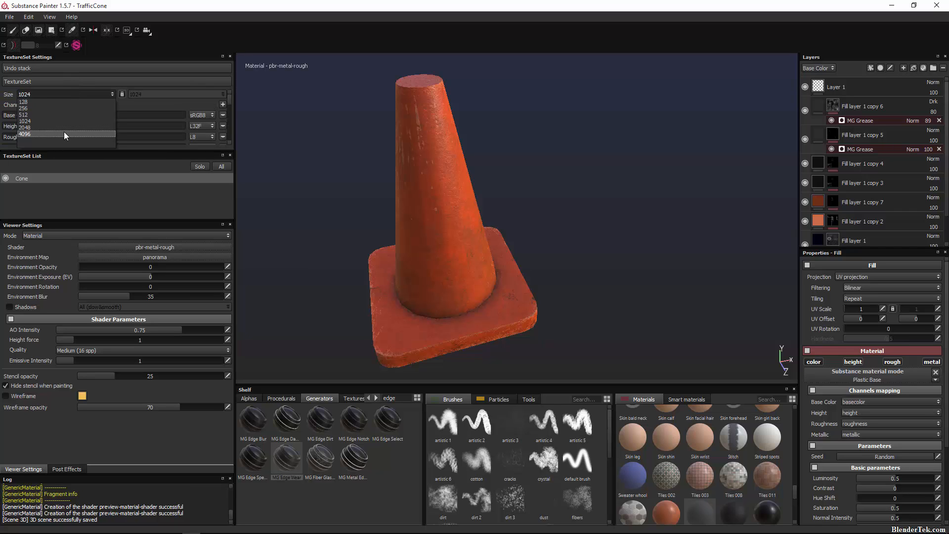
click(64, 131)
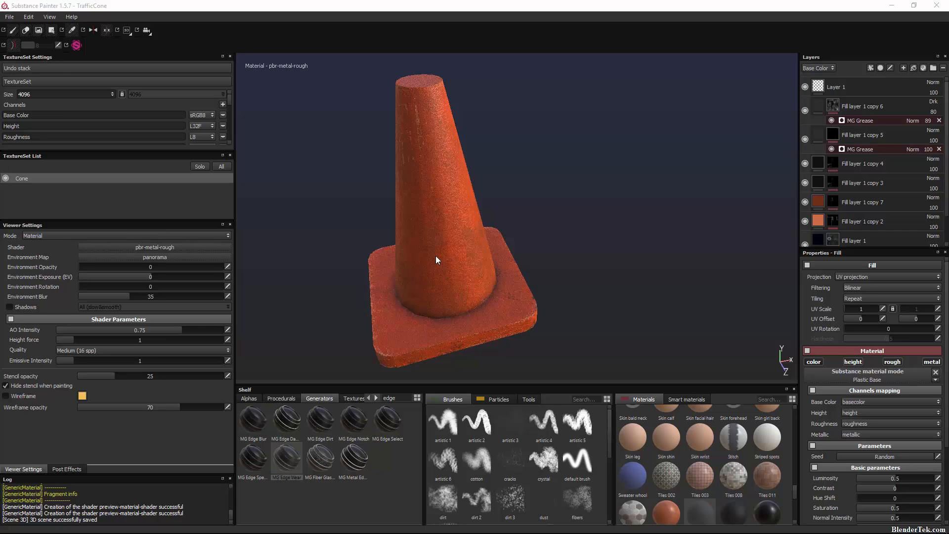
Step: Show only the Base Color channel and examine it around the cone
click(153, 237)
click(154, 245)
key(c)
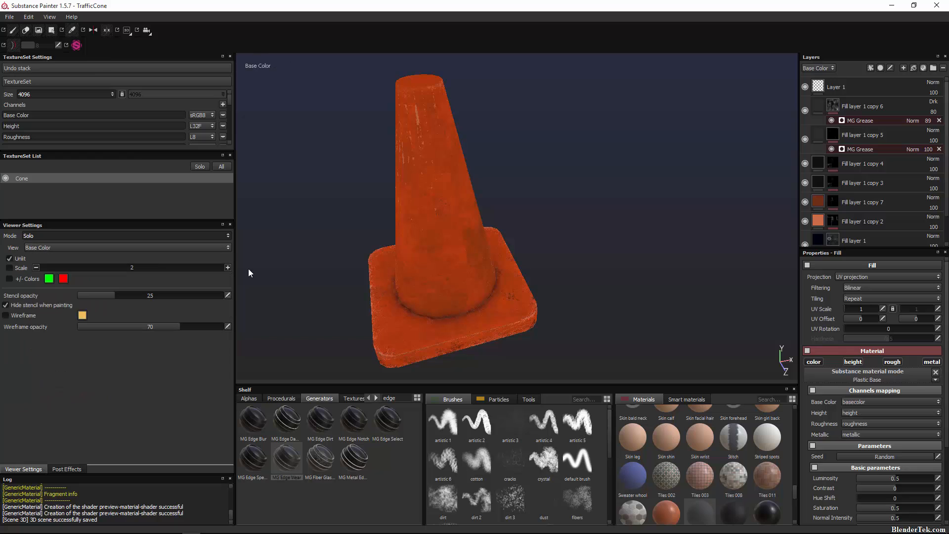
alt+drag(307, 219, 877, 197)
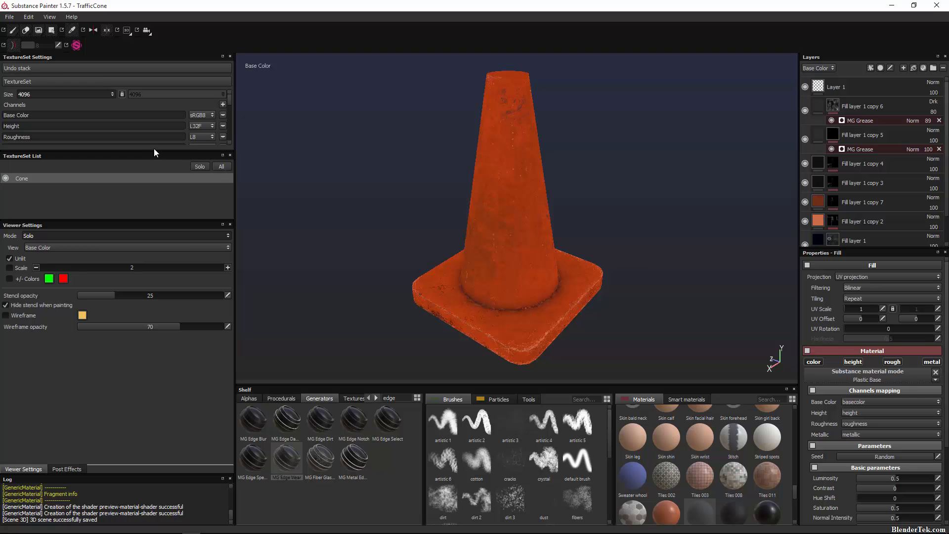
Step: Start a texture export and expand the Cone texture set to list its output maps
click(9, 17)
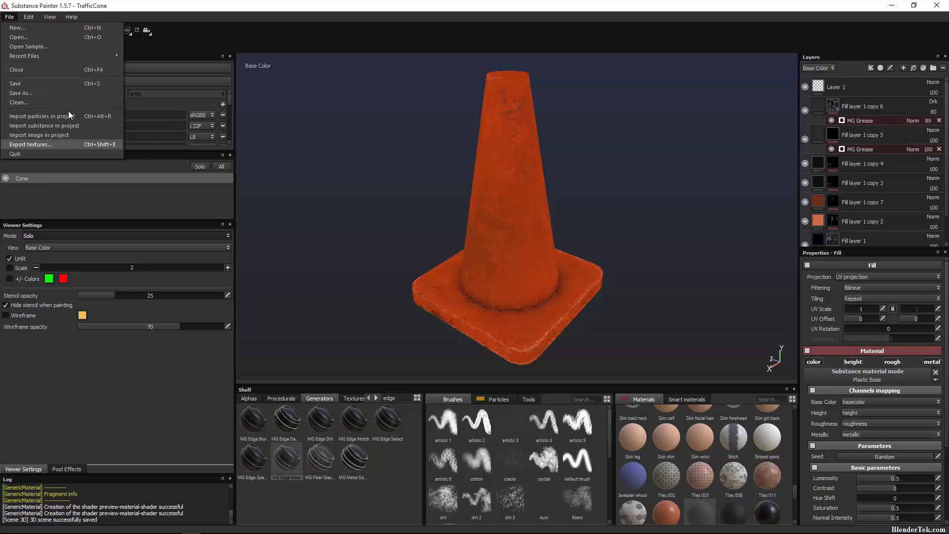
click(64, 144)
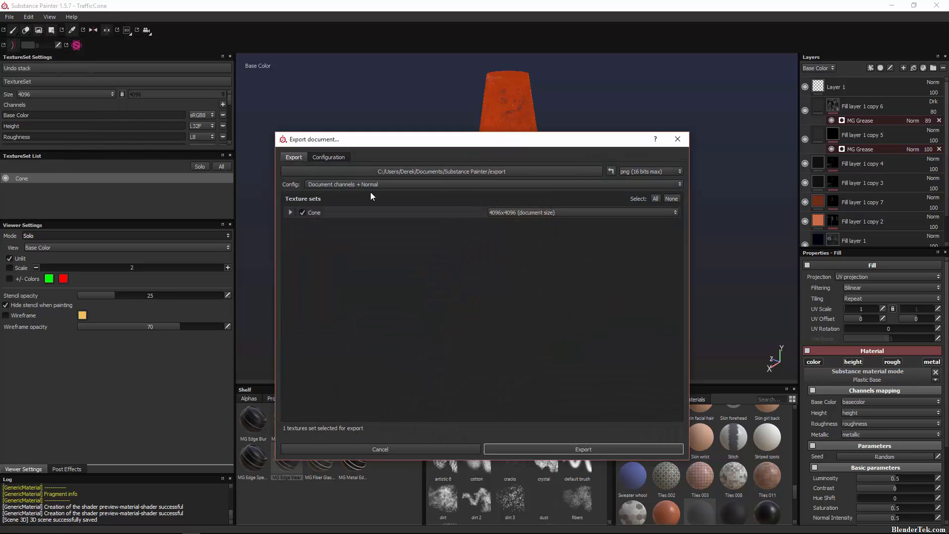
click(290, 213)
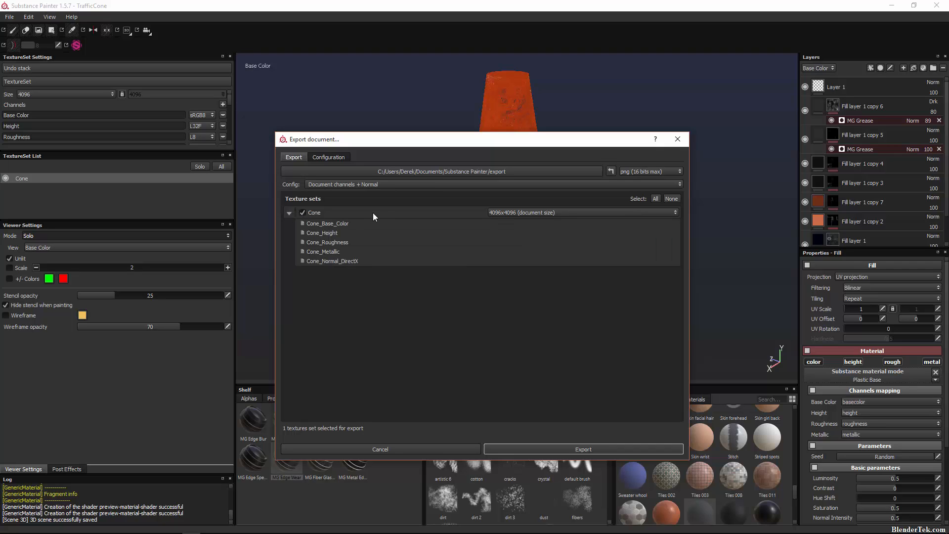
Step: Try the CryEngine 3, PBR SpecGloss, Redshift and Unity 4 export configurations and compare the maps they output
click(386, 185)
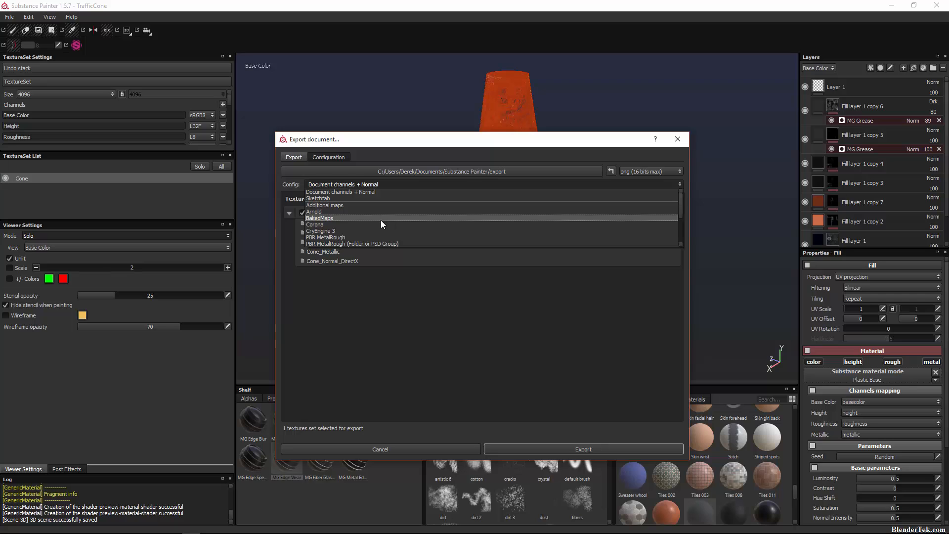
scroll(379, 223, down, 1)
click(367, 217)
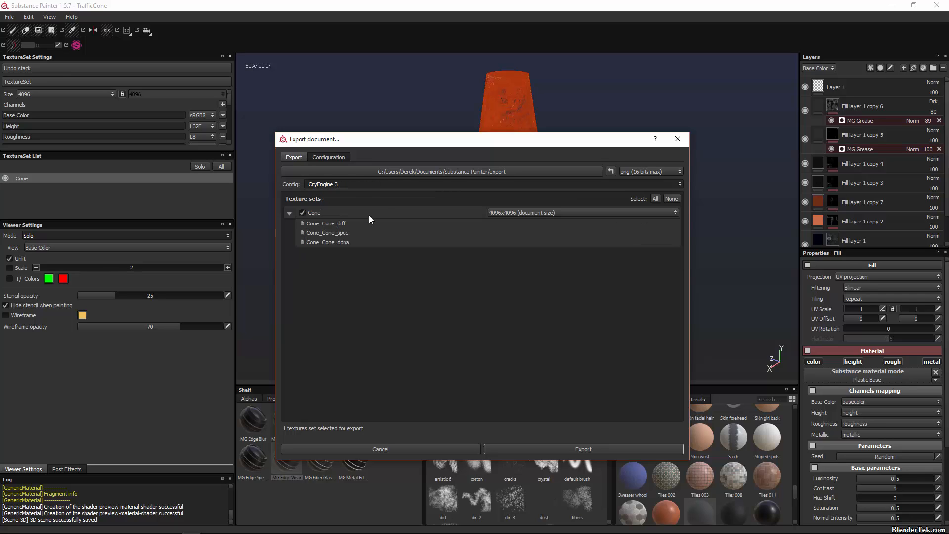
click(389, 185)
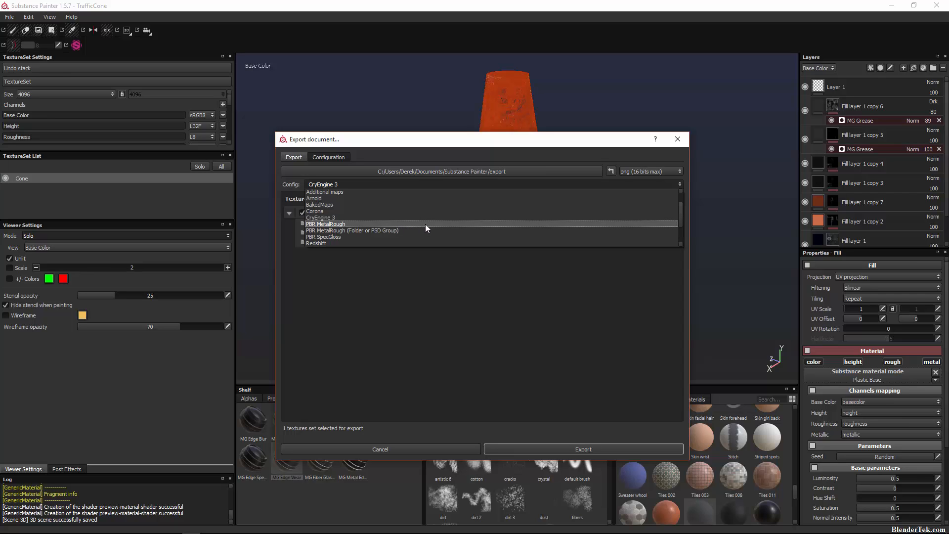
click(415, 237)
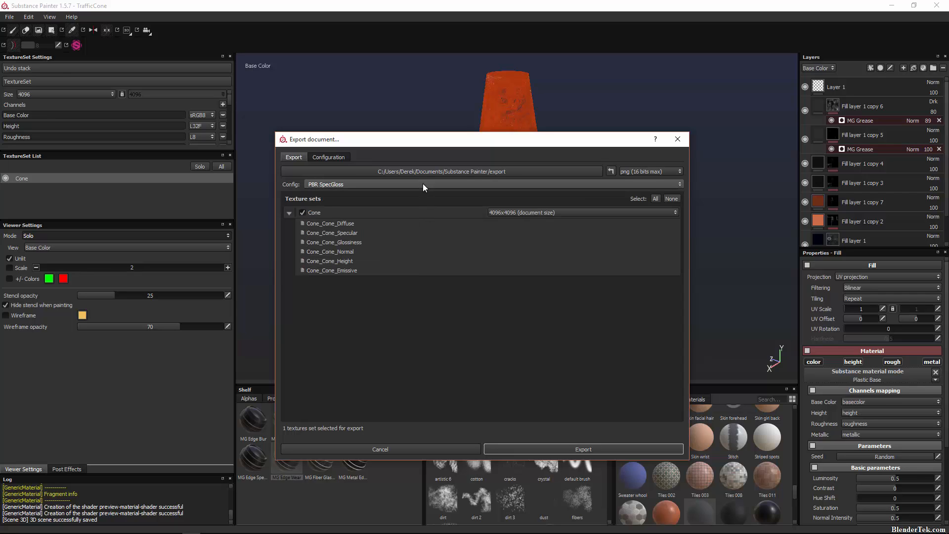
click(423, 184)
click(402, 221)
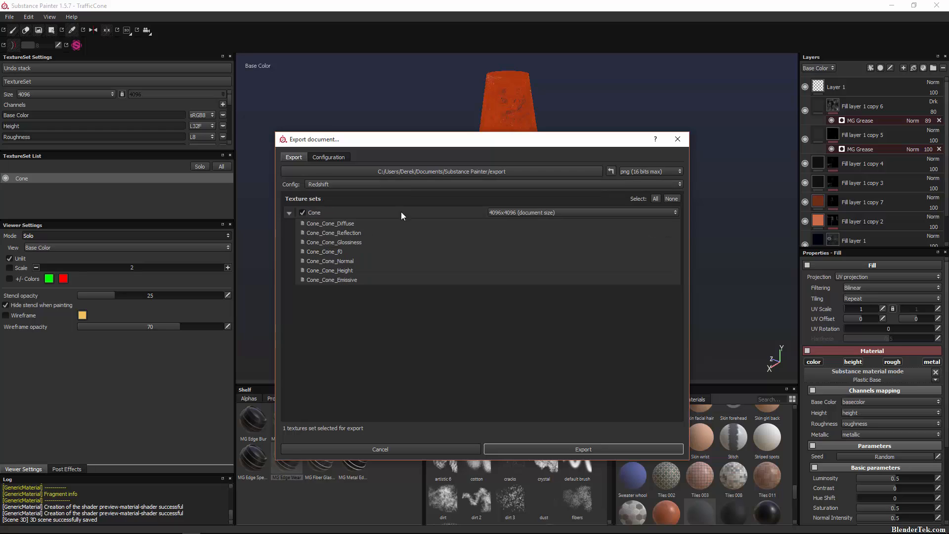
click(399, 183)
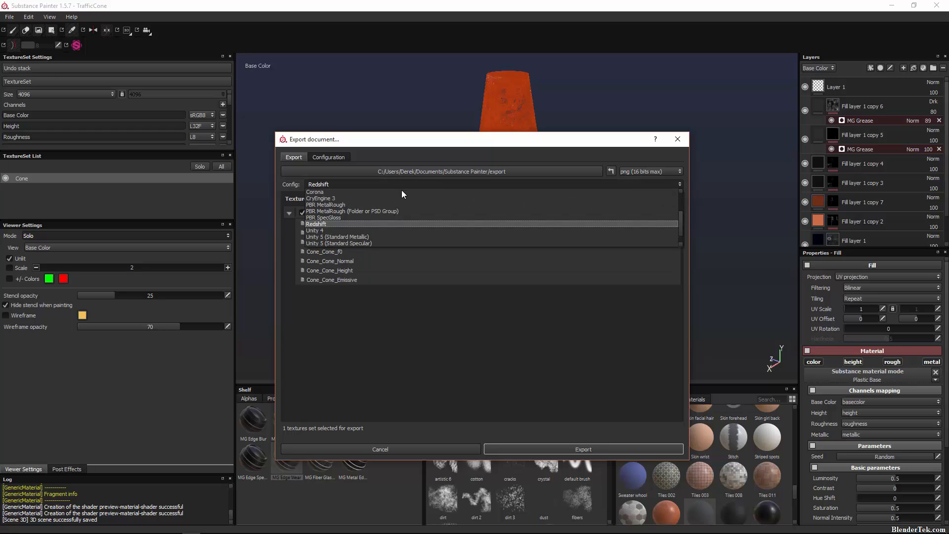
click(402, 217)
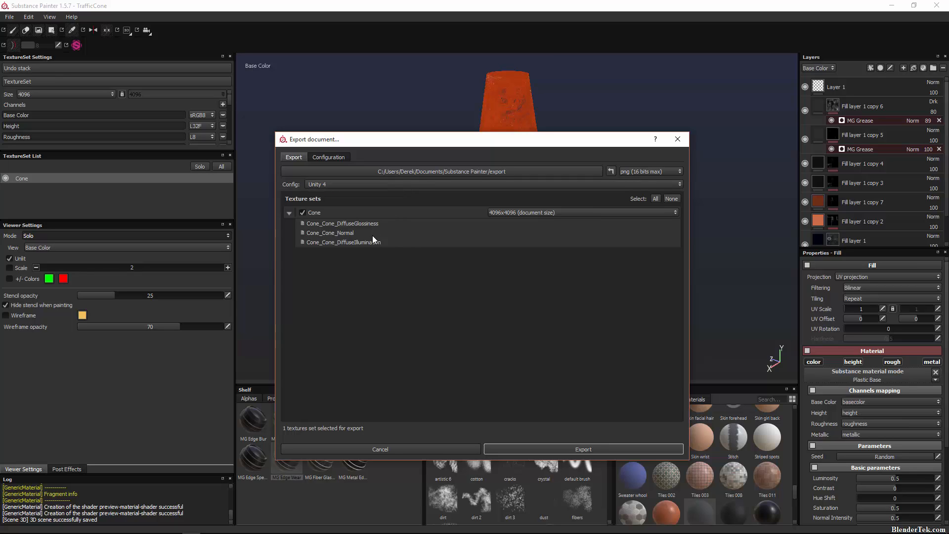
Step: Try the Unity 5 (Standard Specular), Vray and Corona export configurations, and return to Document channels + Normal
click(376, 184)
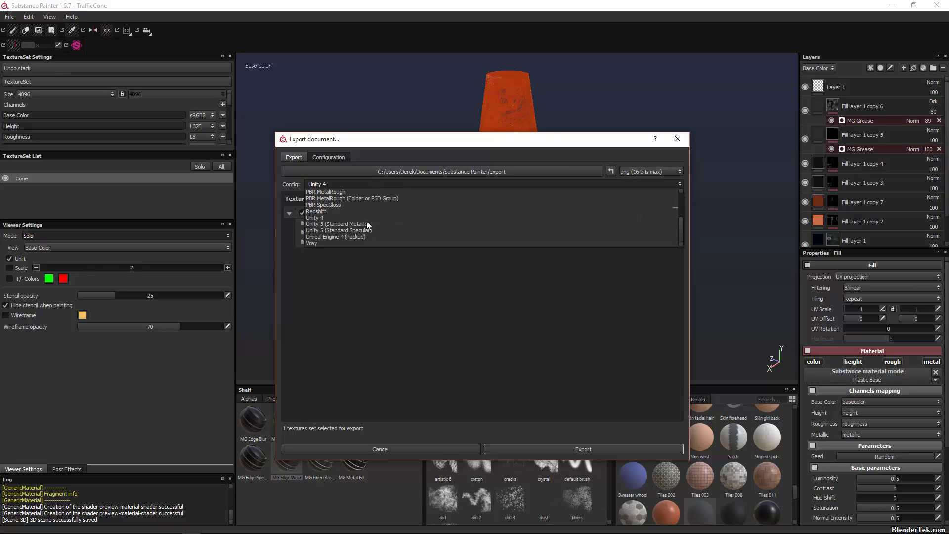
click(384, 230)
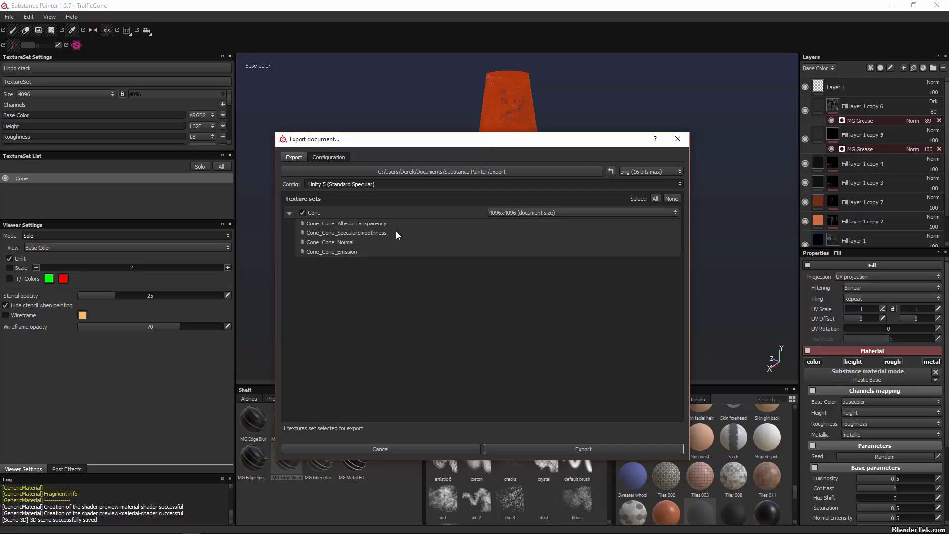
click(399, 183)
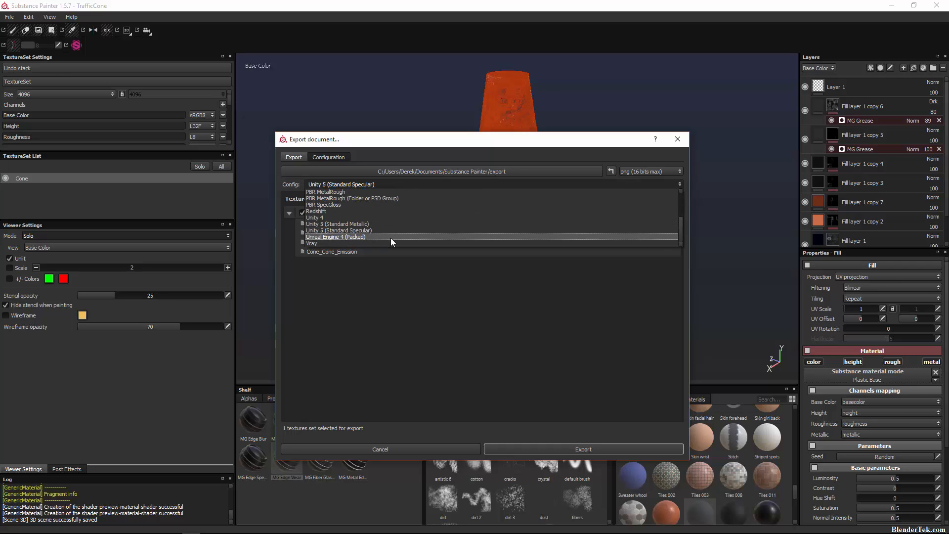
click(387, 243)
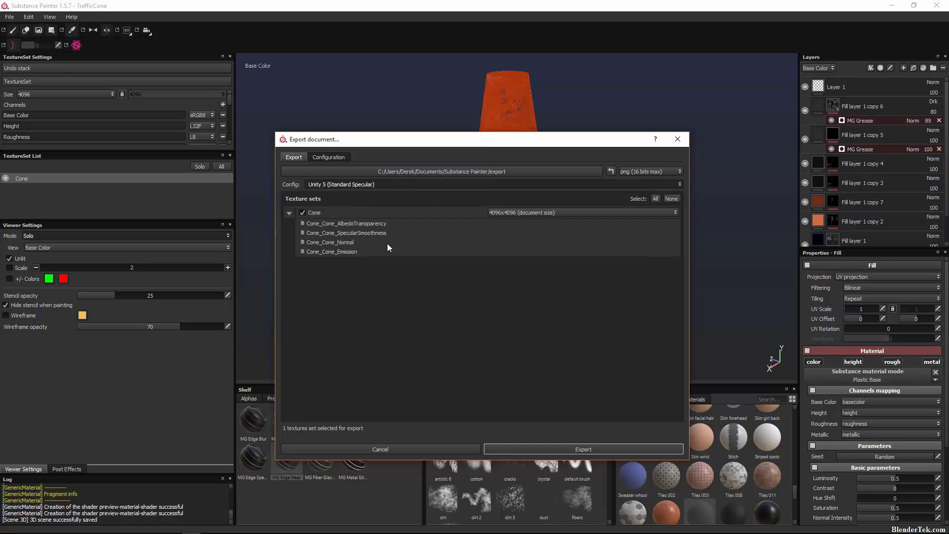
click(399, 183)
scroll(389, 220, up, 5)
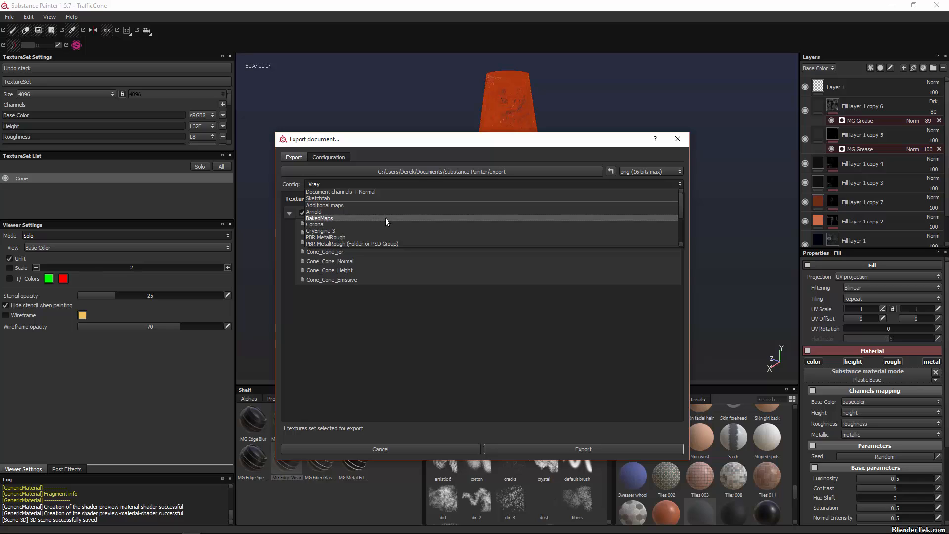
click(383, 224)
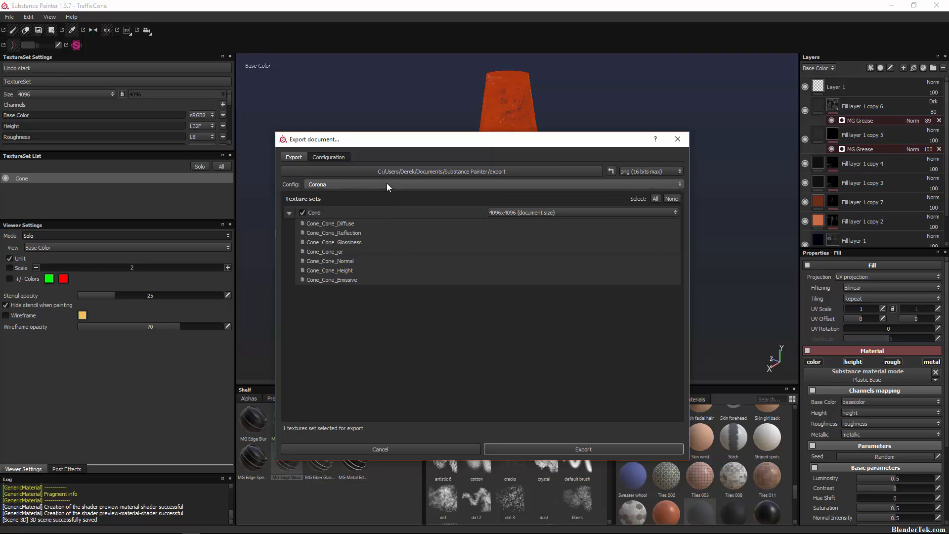
click(386, 183)
click(385, 193)
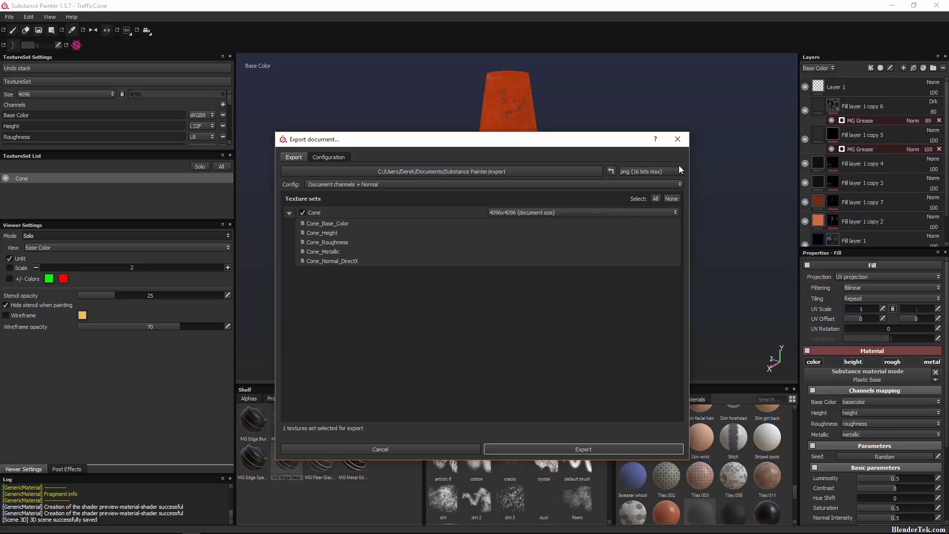
Step: Create a folder named Textures inside the TrafficCone folder while choosing the export destination, and open it
click(569, 170)
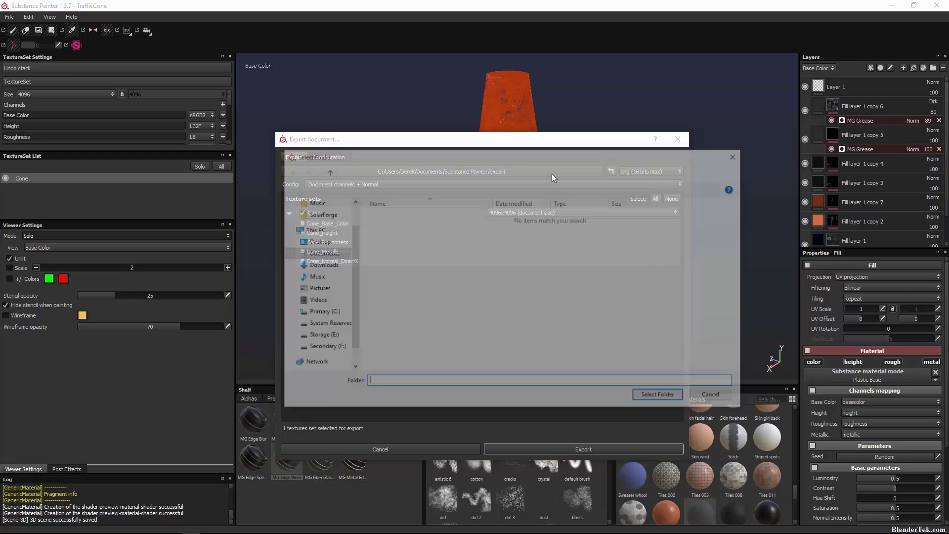
scroll(321, 306, down, 3)
scroll(326, 297, up, 3)
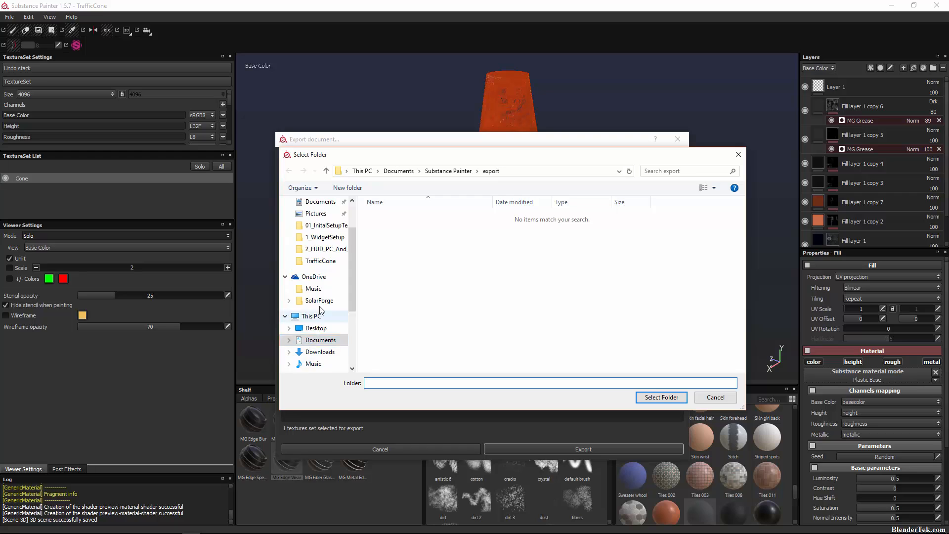
click(332, 284)
right_click(443, 287)
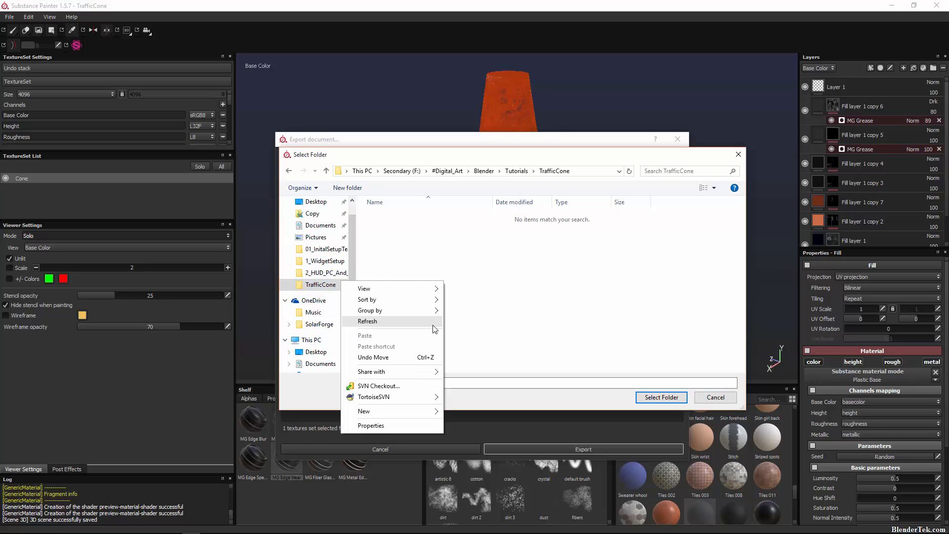
mouse_move(436, 410)
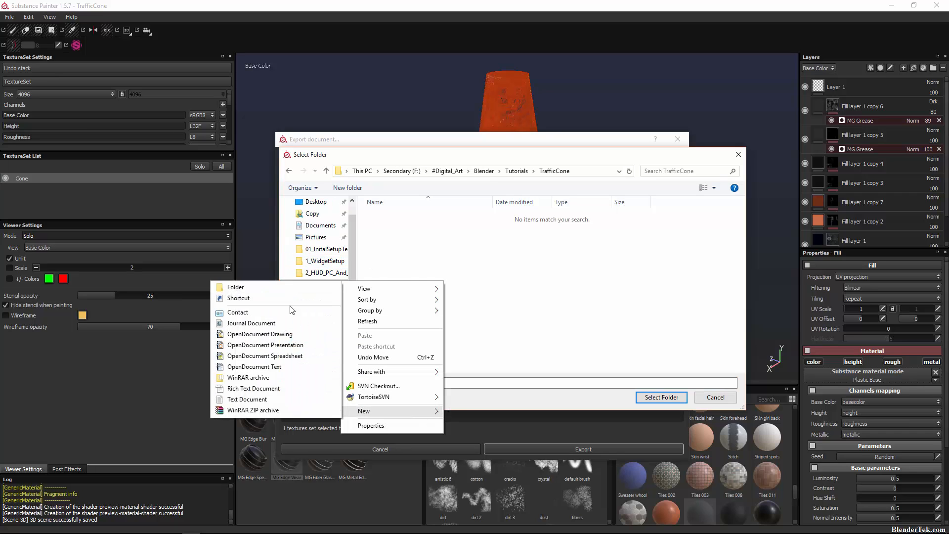
click(283, 288)
text(Tex)
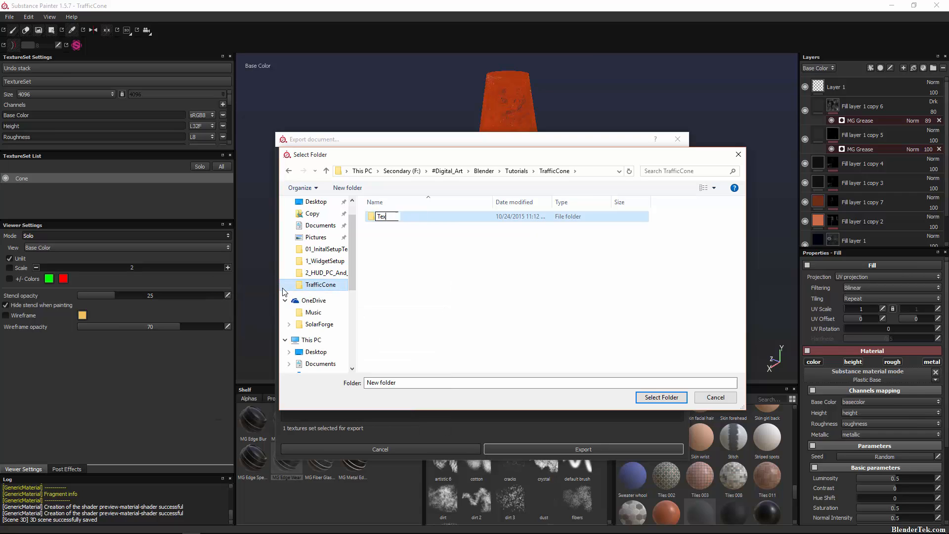
text(tures)
key(Return)
key(Return)
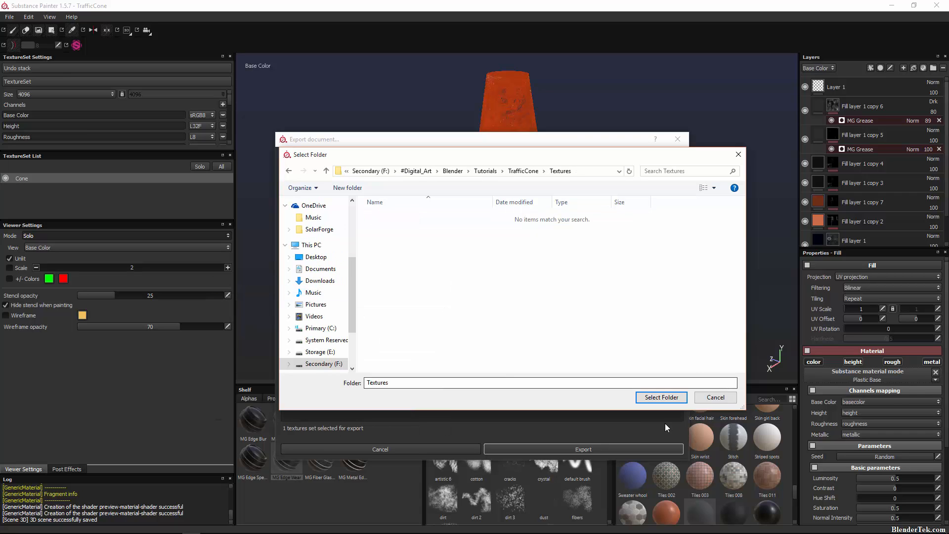
Step: Set the Textures folder as the export destination and export the Cone texture maps as 16-bit PNG files
click(661, 396)
click(545, 448)
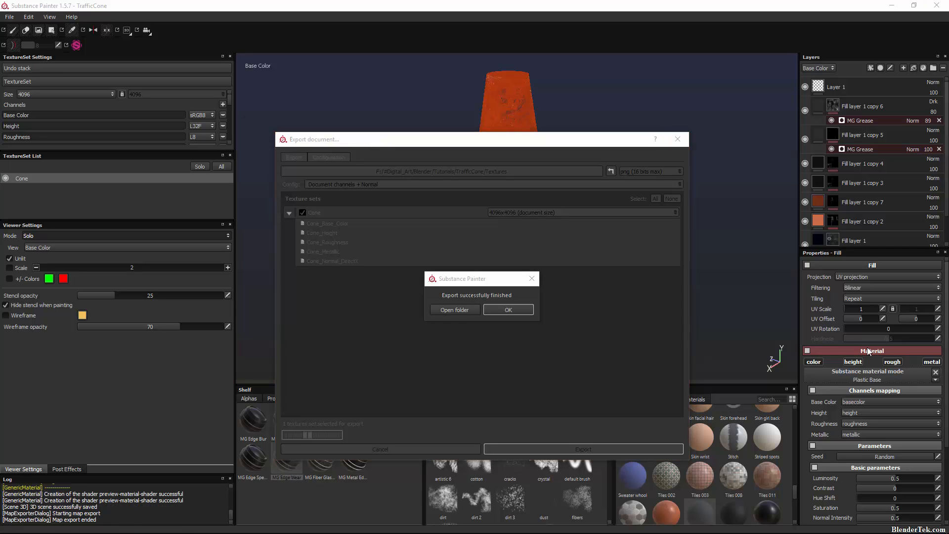
click(487, 309)
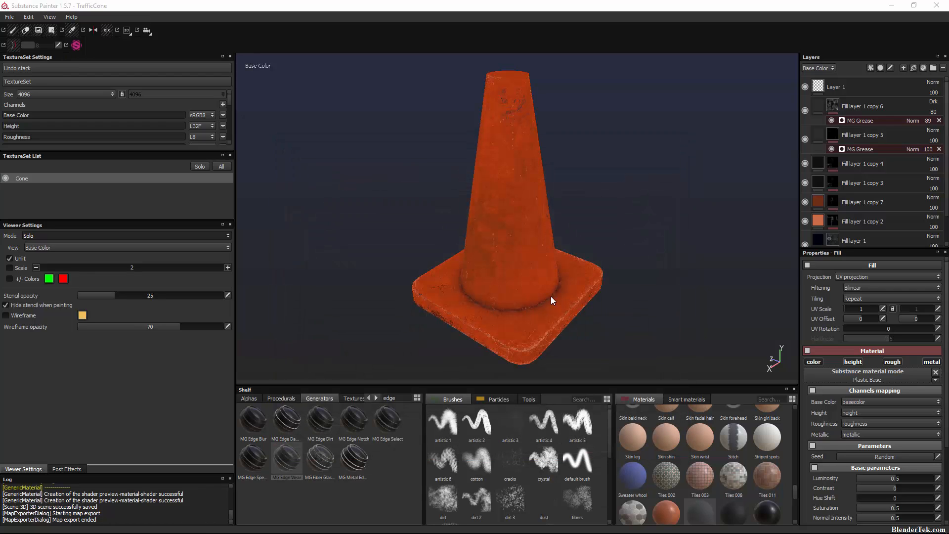
Step: Launch Blender and close Substance Painter
key(alt+space)
text(blender)
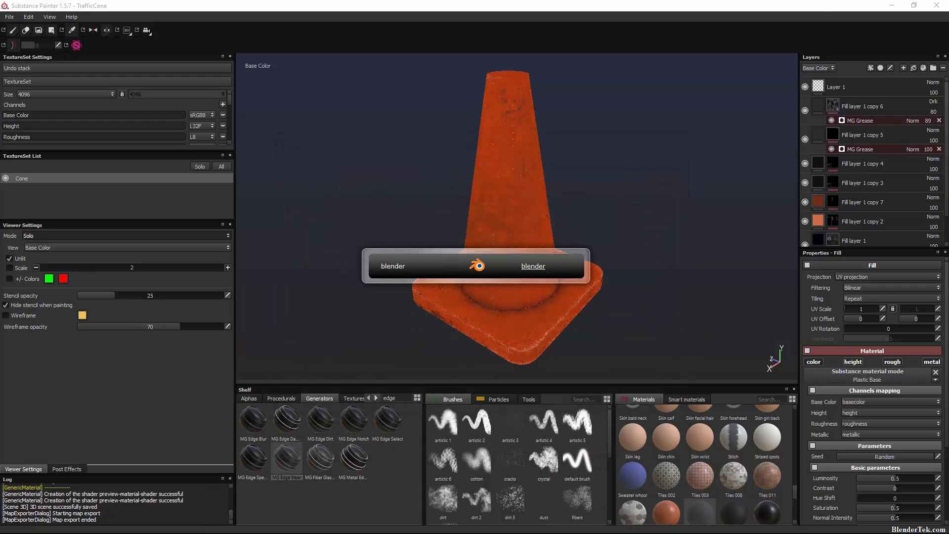
key(Return)
drag(820, 11, 756, 99)
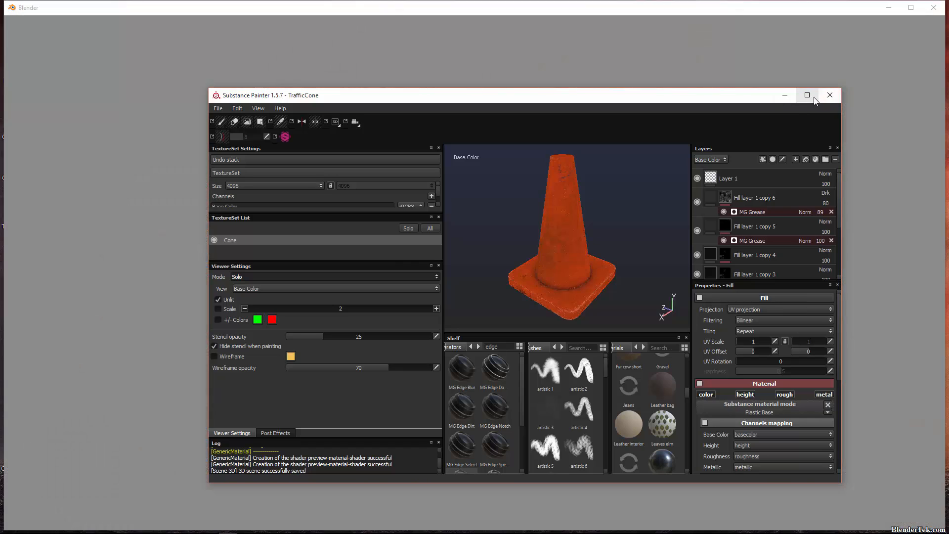
click(826, 94)
Step: Close the normal map image in the photo viewer and open the recent file Cone.blend in Blender
click(452, 309)
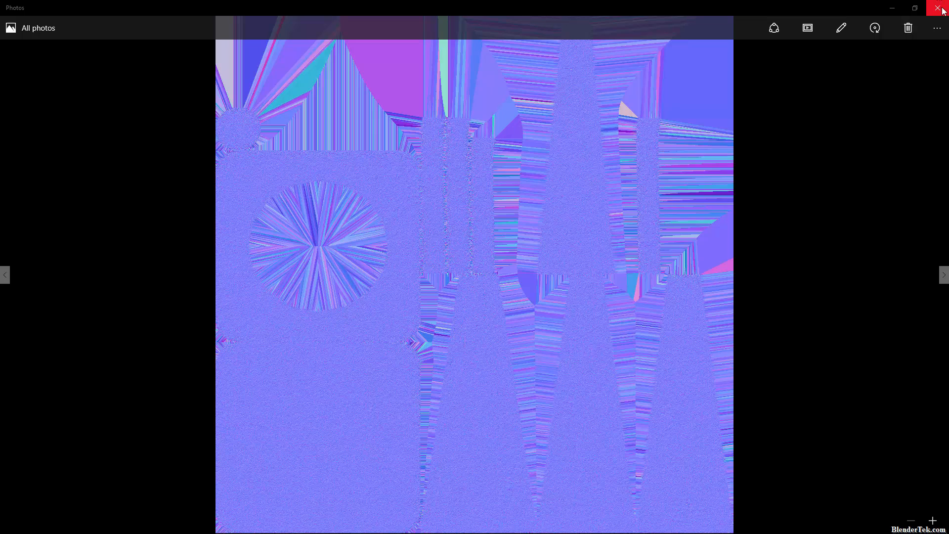
click(935, 7)
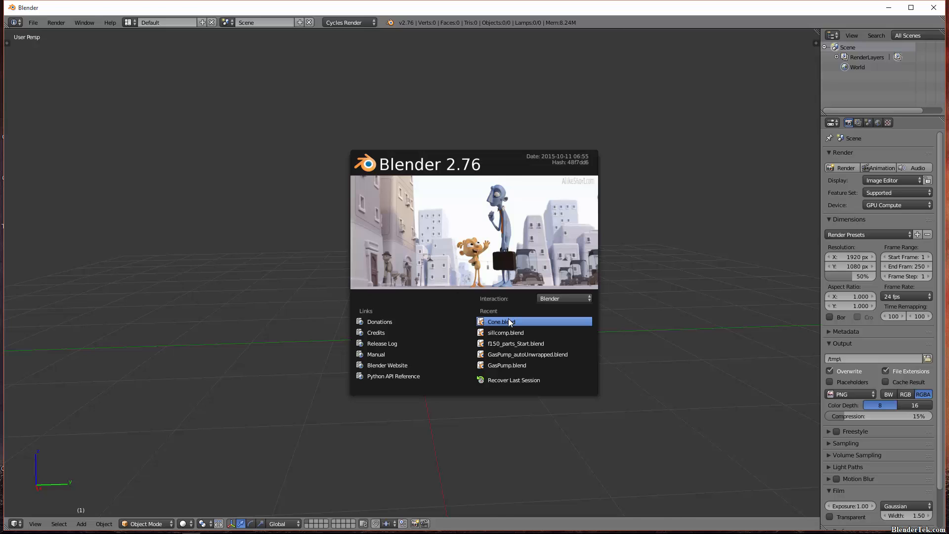
click(501, 322)
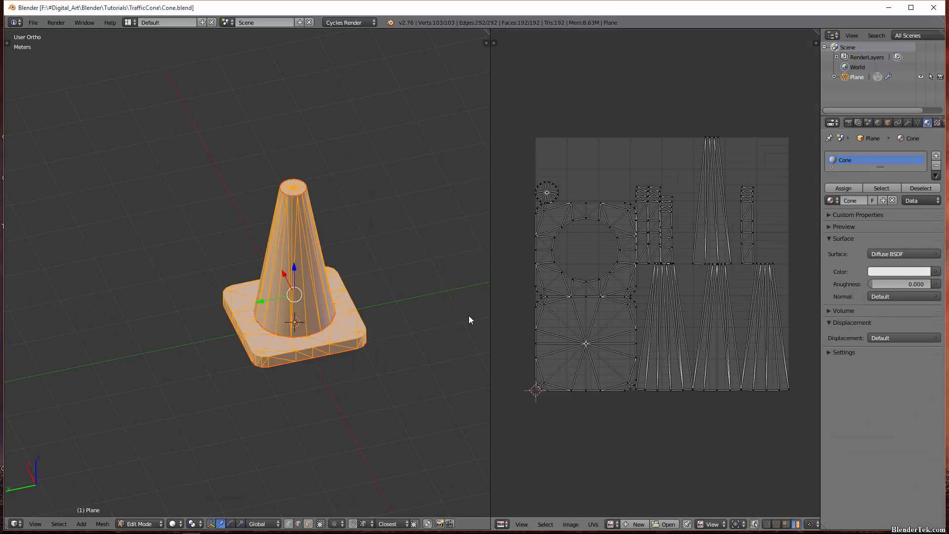
Step: Try the Node Editor in the UV editor's area, and merge that area into the 3D view
click(502, 524)
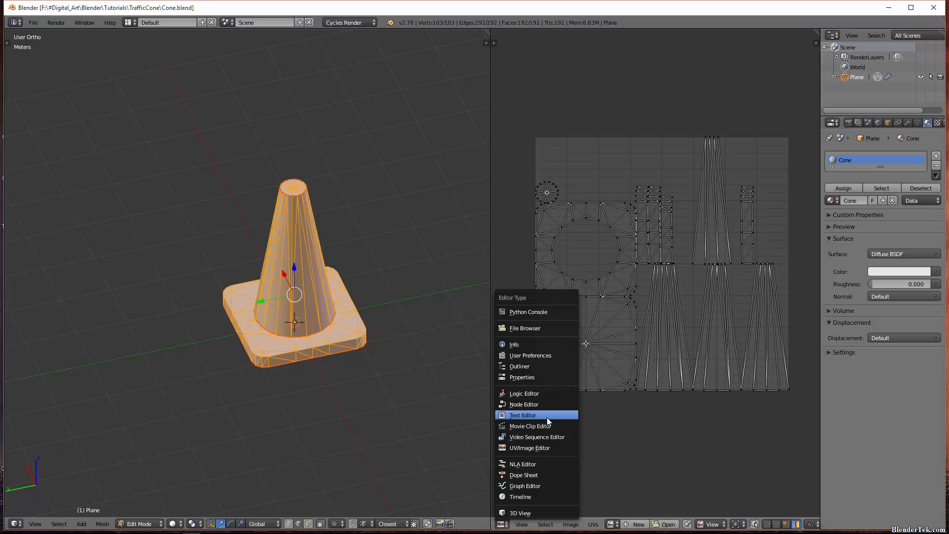
click(539, 405)
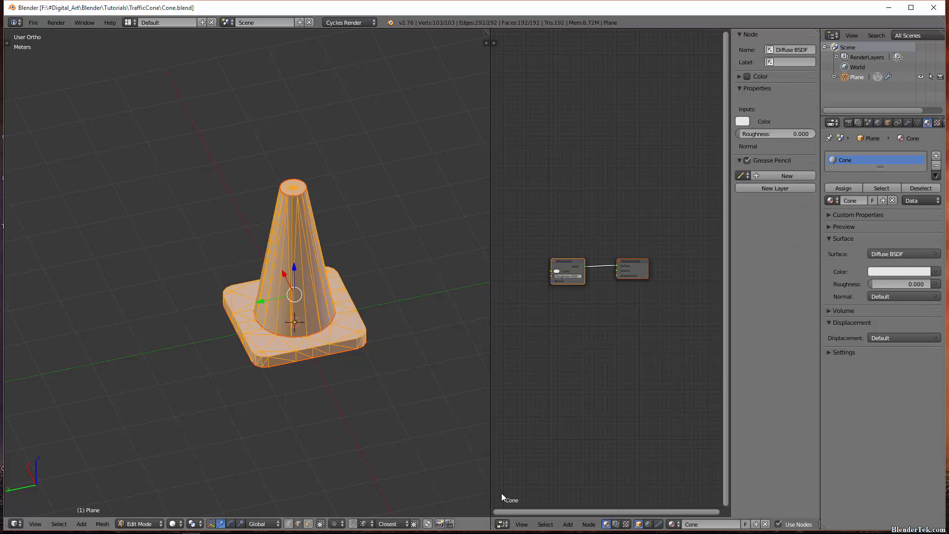
drag(489, 28, 578, 43)
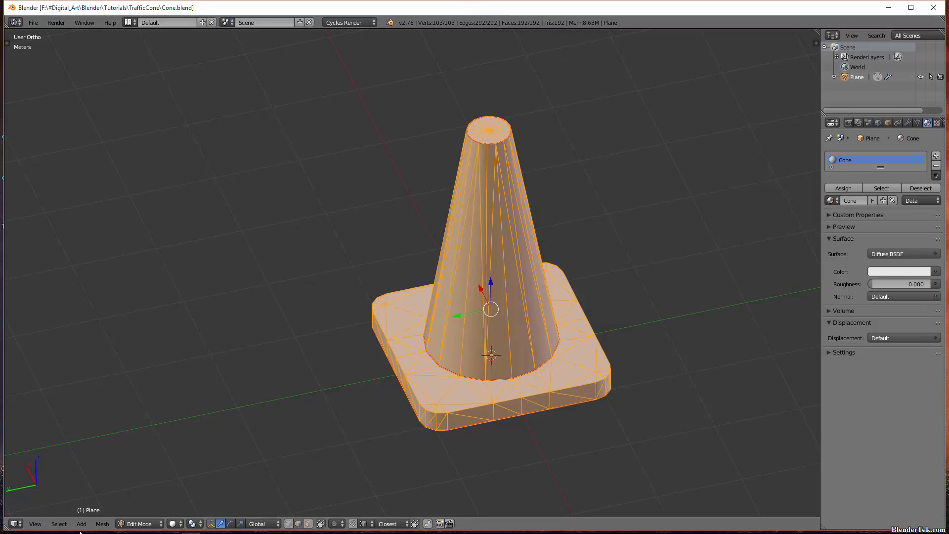
Step: Maximize the Blender window and start the Screencast Keys display in the 3D view
click(910, 9)
key(n)
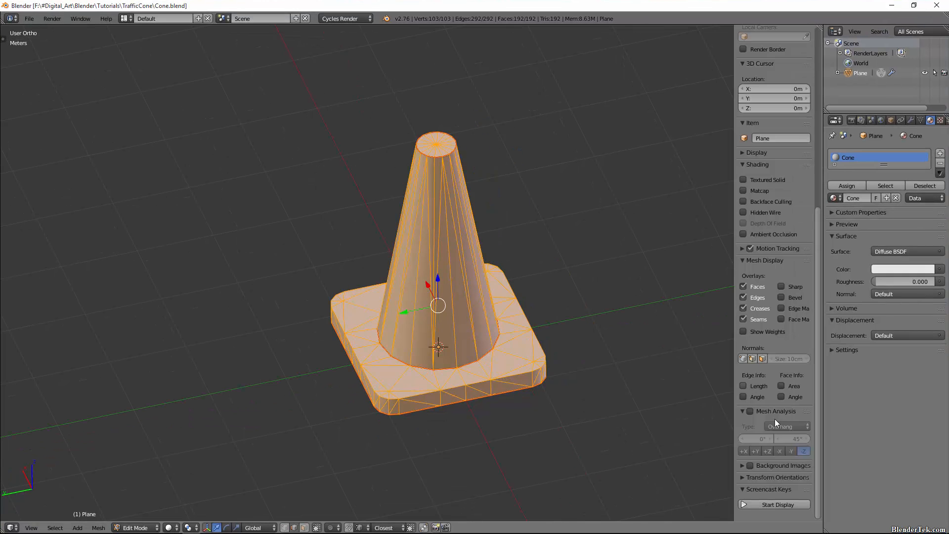
click(769, 504)
key(n)
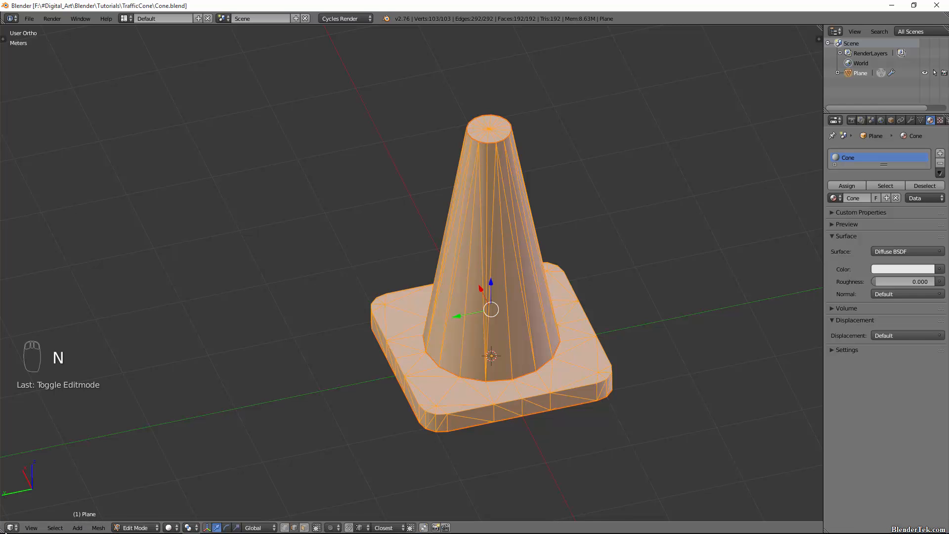
Step: Split the 3D view into an upper and a lower area and show the Node Editor in the lower one
drag(7, 501, 27, 223)
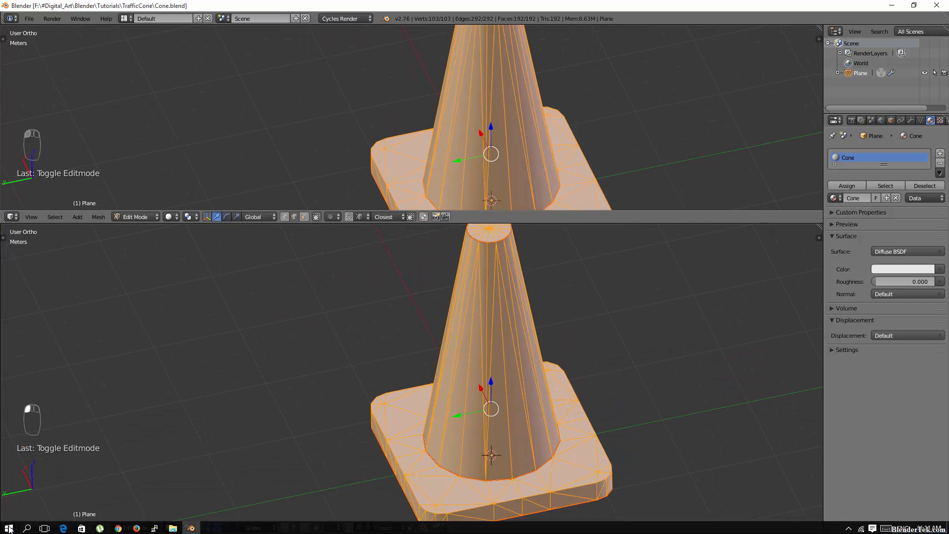
click(11, 527)
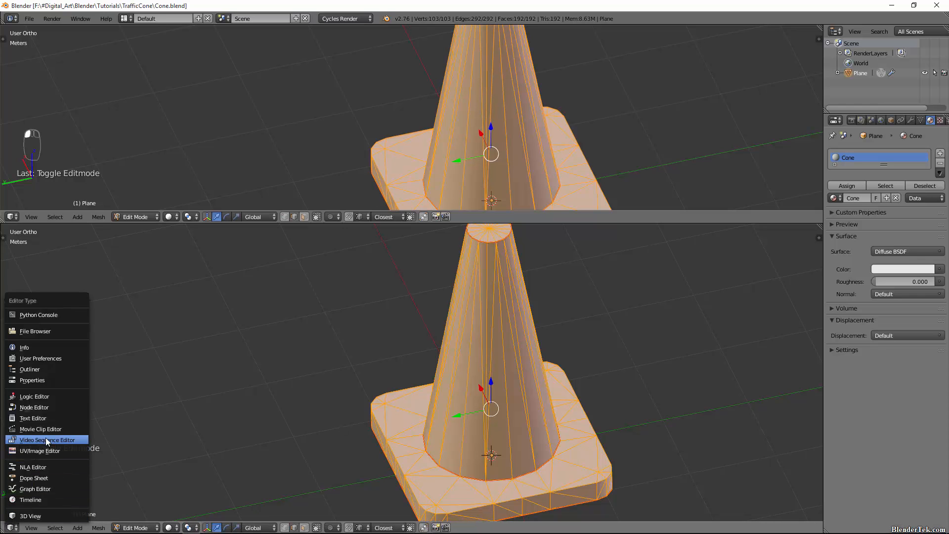
click(49, 408)
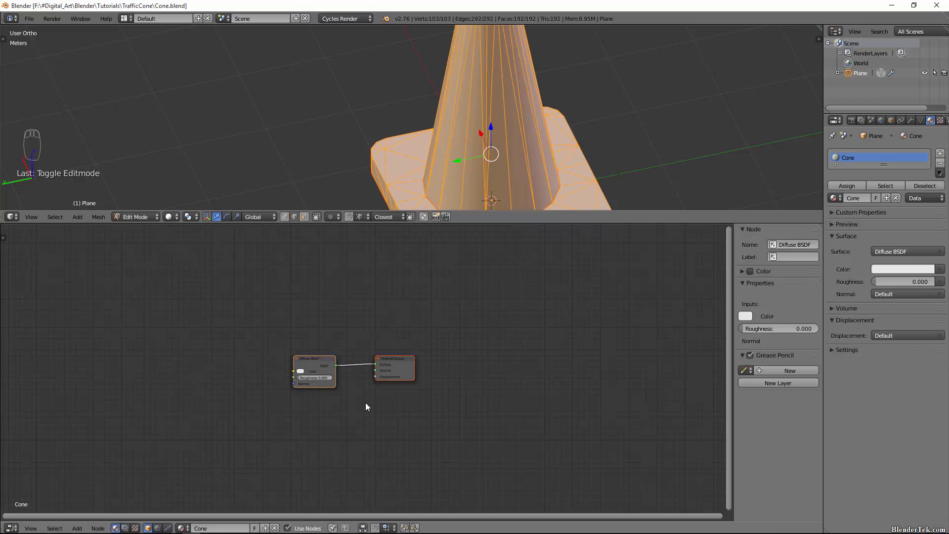
Step: Add a Node Wrangler texture setup to the Cone material's Diffuse BSDF node
scroll(313, 362, up, 3)
middle_drag(391, 304, 415, 295)
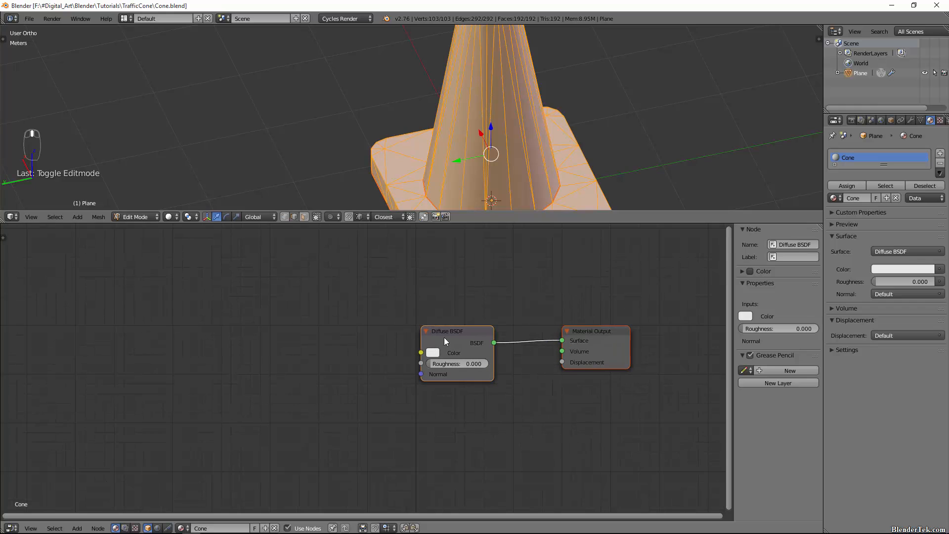
click(450, 336)
key(ctrl+space)
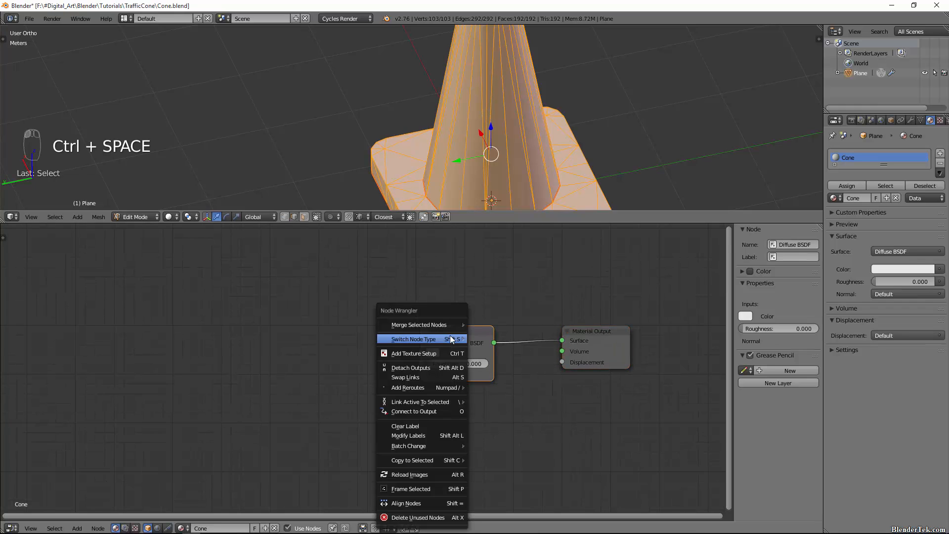
click(433, 351)
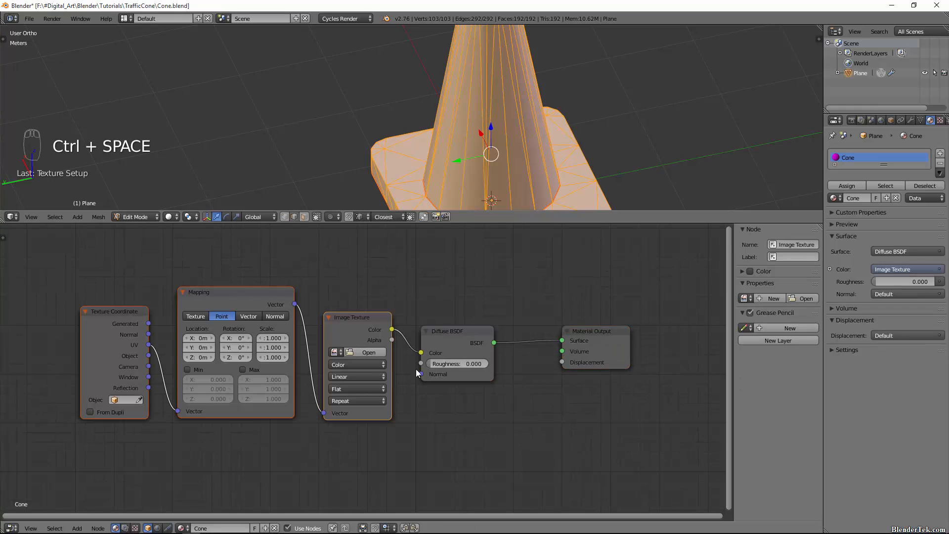
Step: Look up the Node Wrangler add-on in the user preferences and close them
click(29, 18)
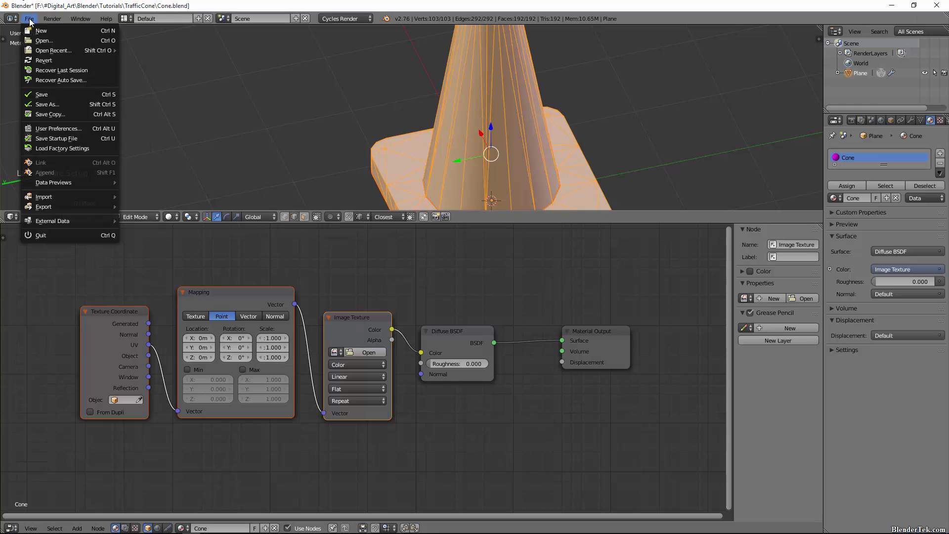
click(69, 129)
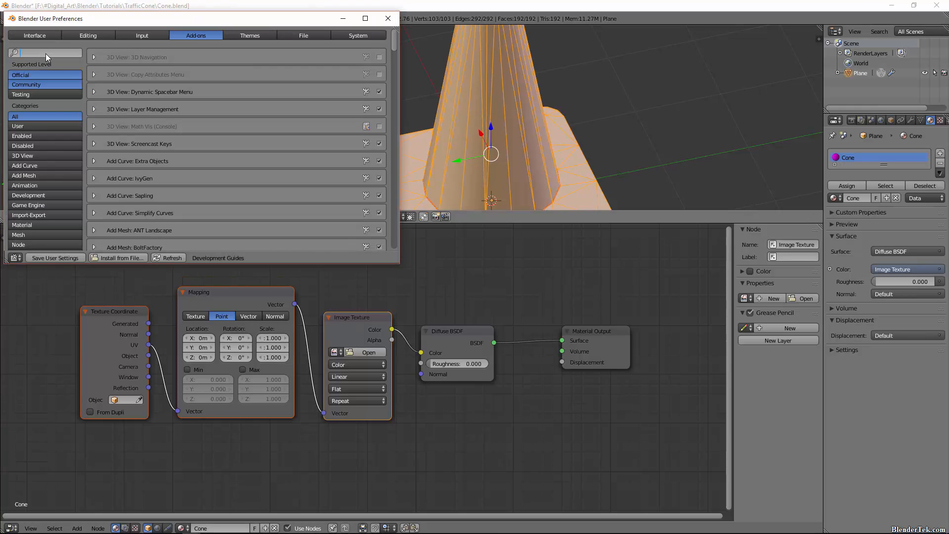
text(node wran)
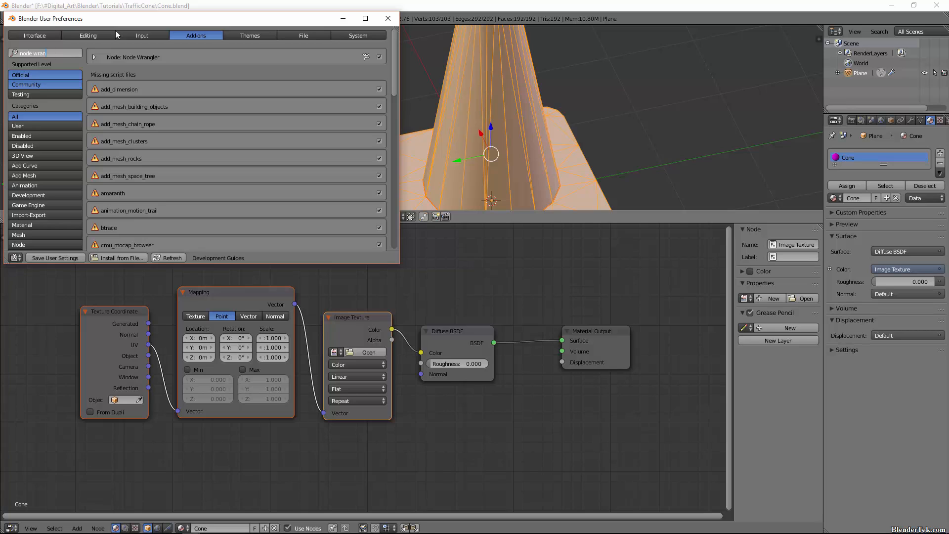
click(388, 19)
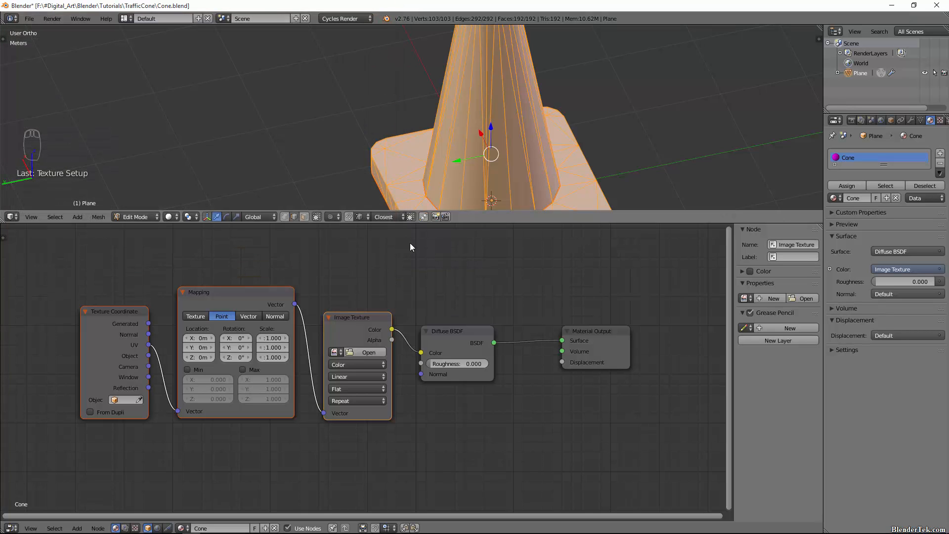
Step: Load Cone_Base_Color.png from the Textures folder into the Image Texture node
click(357, 352)
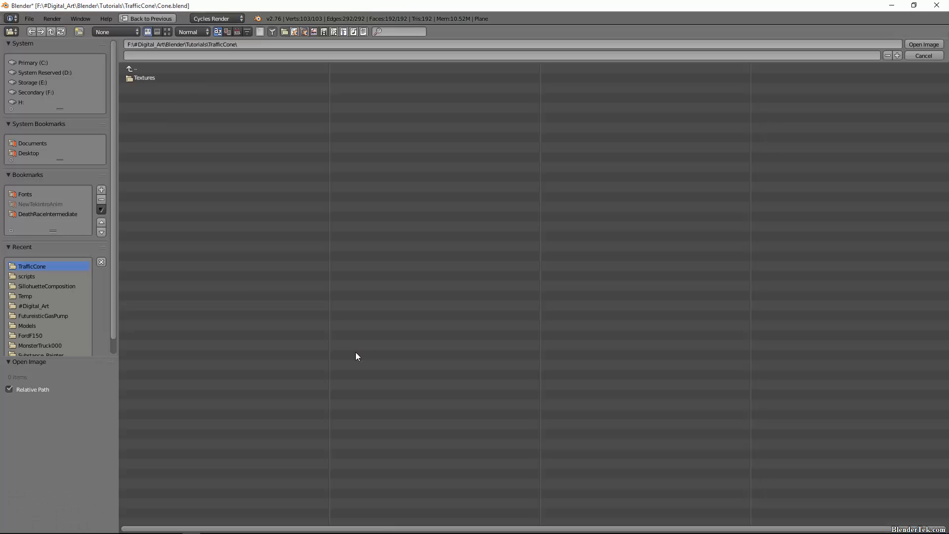
click(148, 78)
click(184, 78)
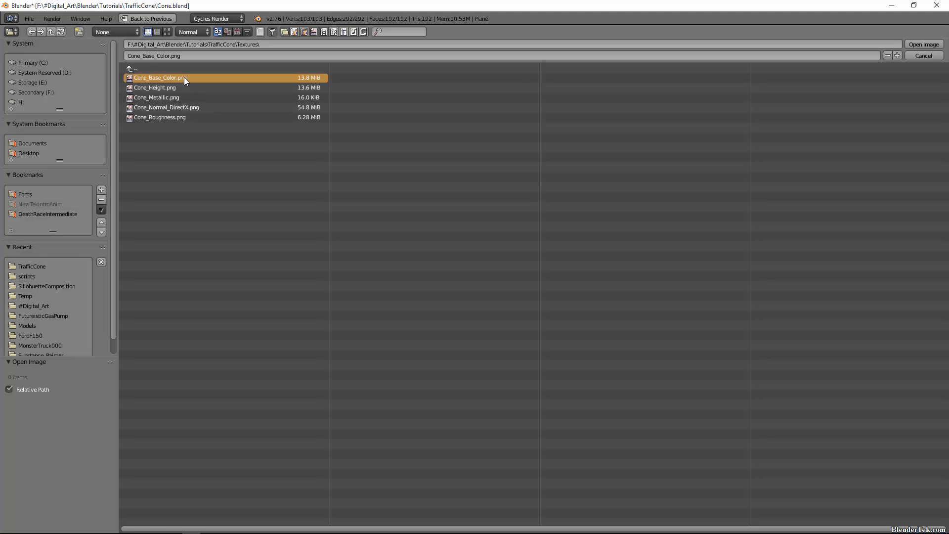
double_click(183, 78)
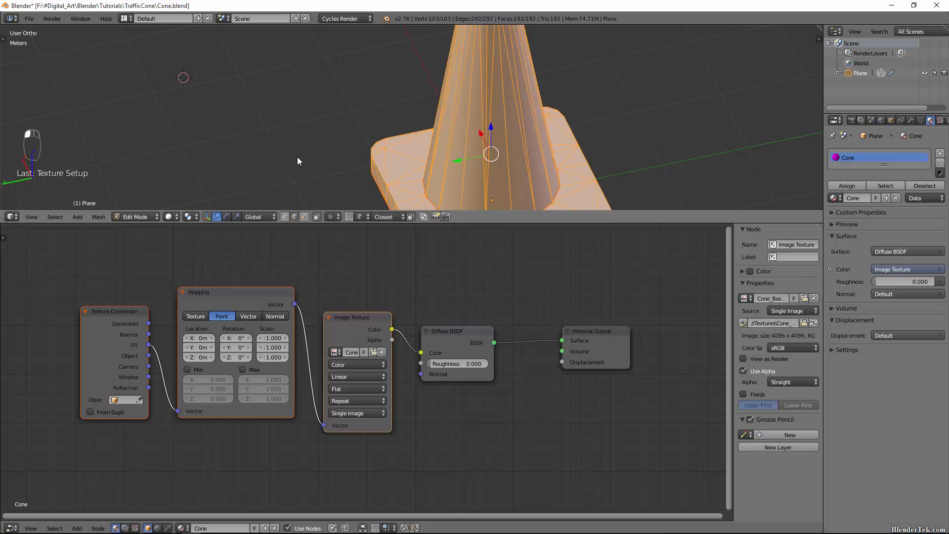
Step: Switch the 3D view to textured shading, leave Edit Mode and view the whole cone
click(171, 217)
click(203, 169)
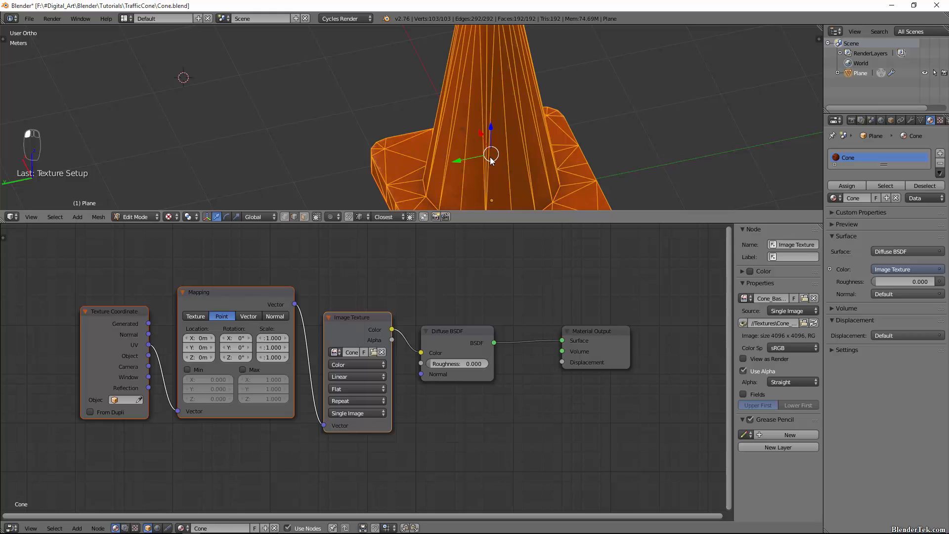
key(Tab)
middle_drag(488, 138, 551, 98)
scroll(549, 114, down, 3)
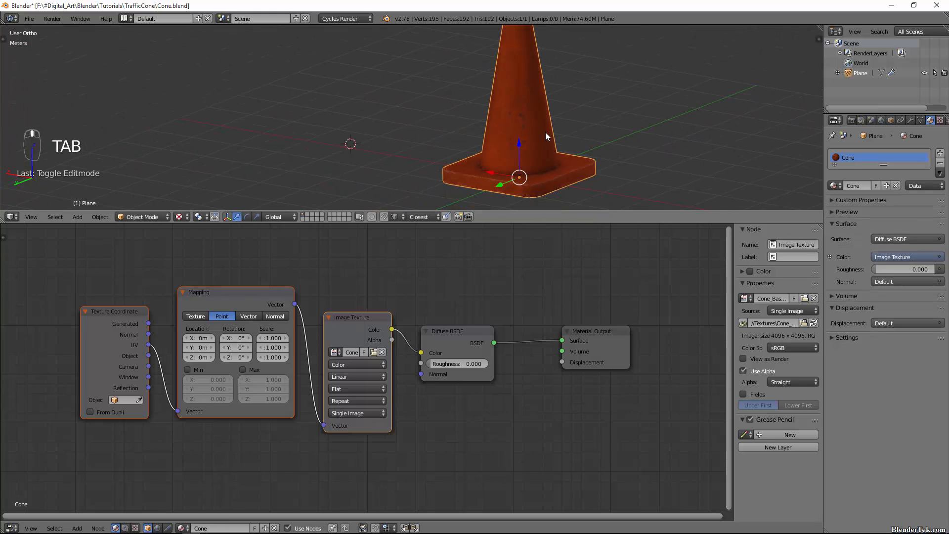
middle_drag(527, 149, 534, 156)
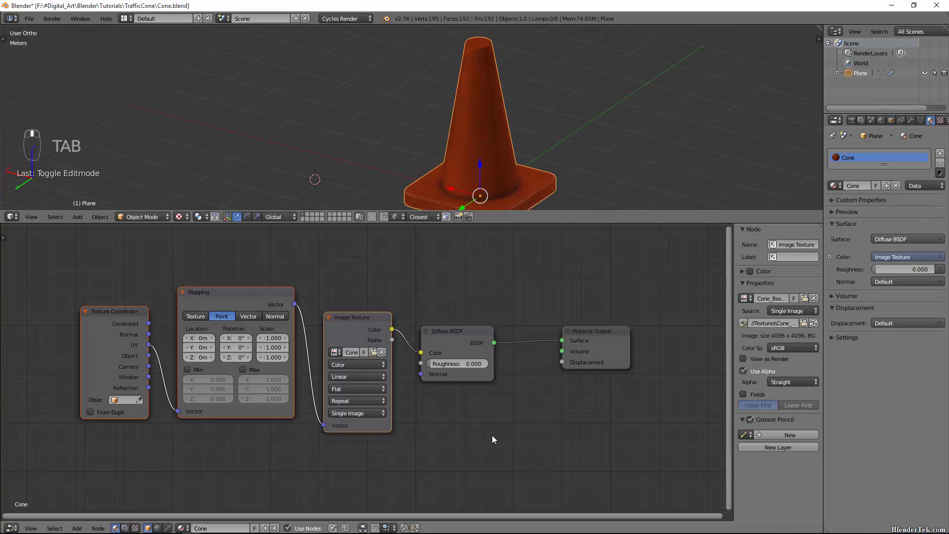
Step: Move the Texture Coordinate, Mapping, Image Texture and Diffuse BSDF nodes higher to free space beneath them
drag(242, 295, 234, 238)
drag(109, 337, 107, 258)
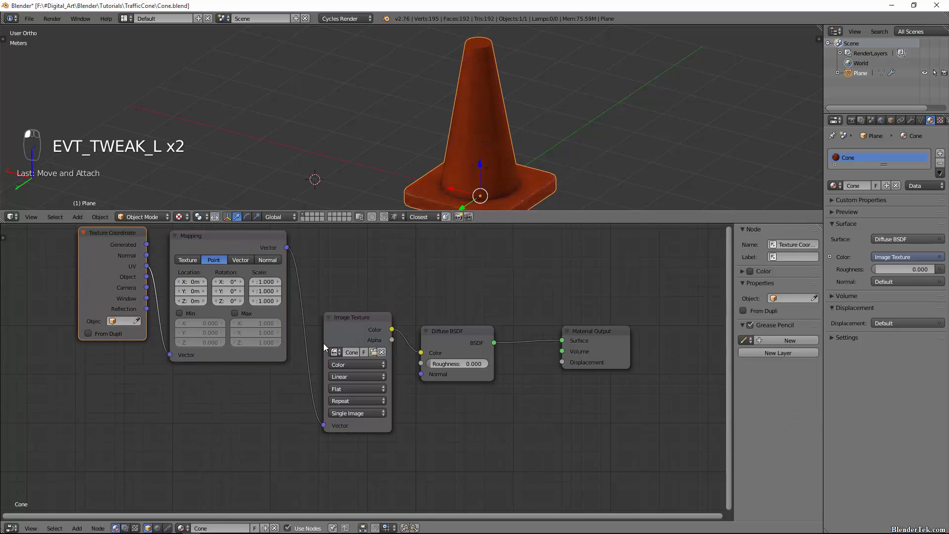
drag(330, 311, 320, 242)
drag(448, 345, 498, 245)
scroll(473, 300, down, 1)
Step: Try to group the texture and Diffuse BSDF nodes with a Frame node, and undo it
shift+click(374, 265)
shift+click(243, 256)
shift+click(162, 254)
key(c)
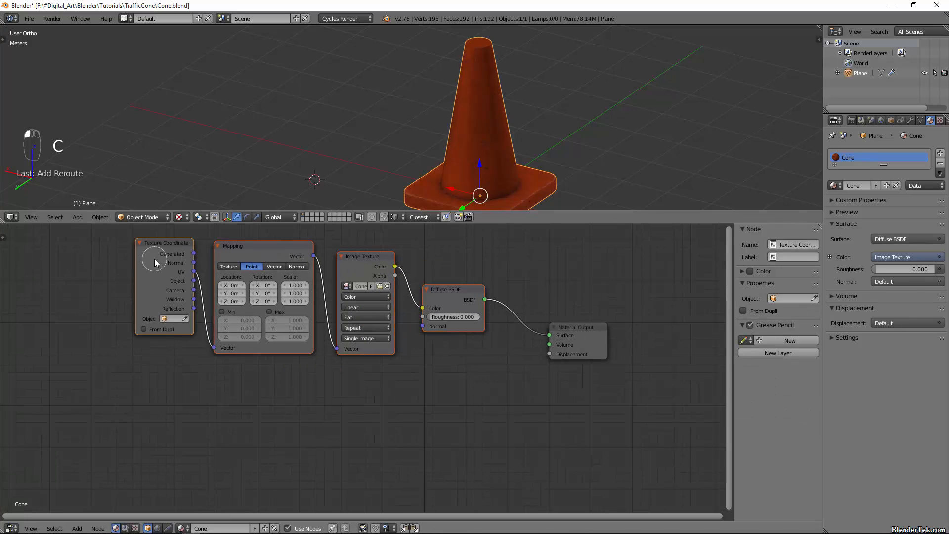
right_click(158, 286)
key(space)
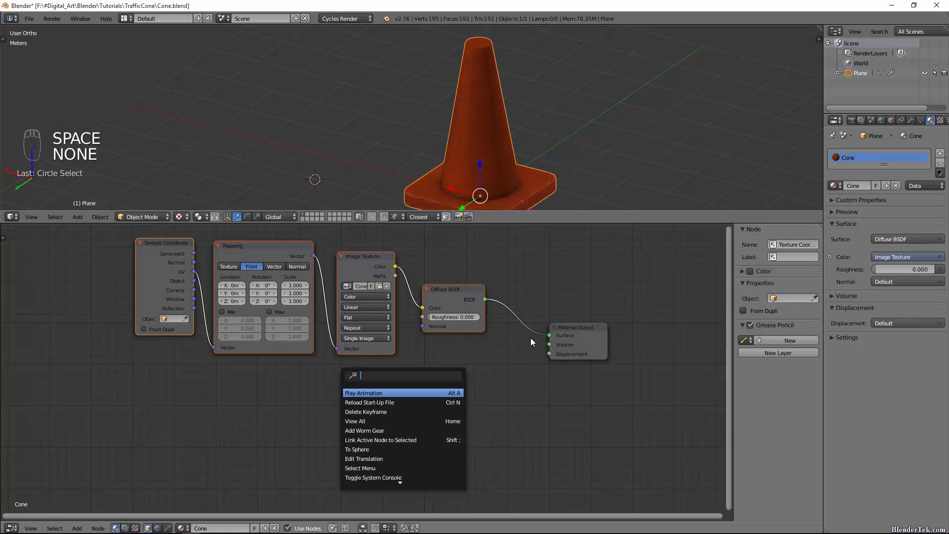
key(ctrl+a)
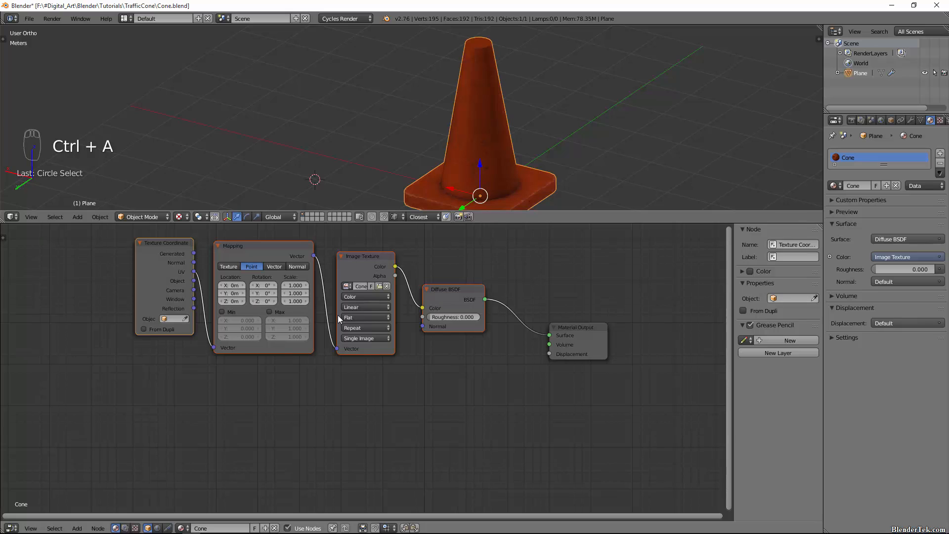
key(shift+a)
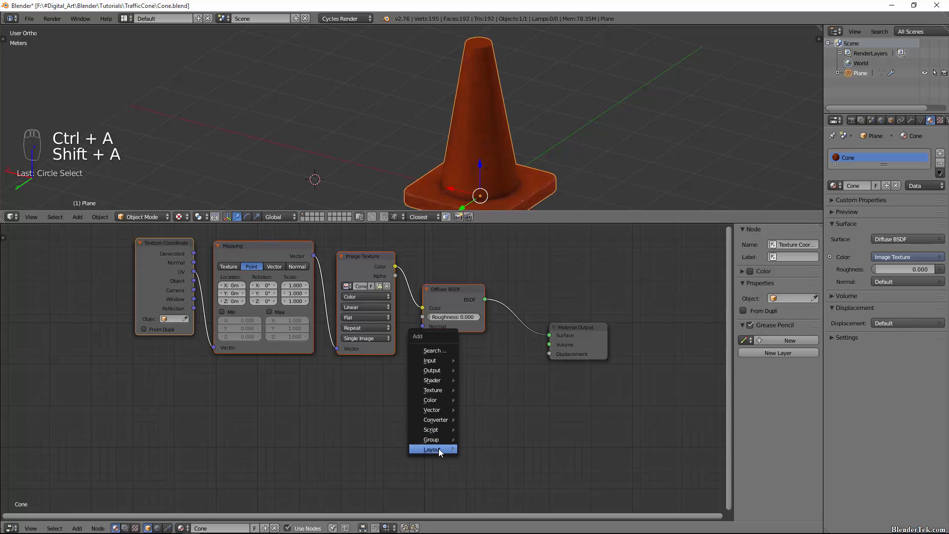
mouse_move(438, 450)
click(478, 451)
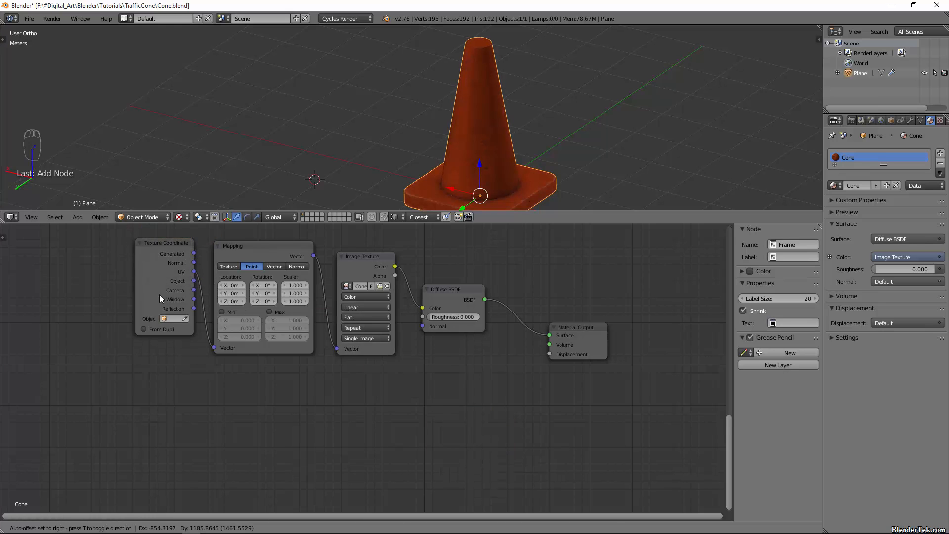
click(396, 402)
scroll(396, 402, down, 3)
key(ctrl+z)
key(ctrl+z)
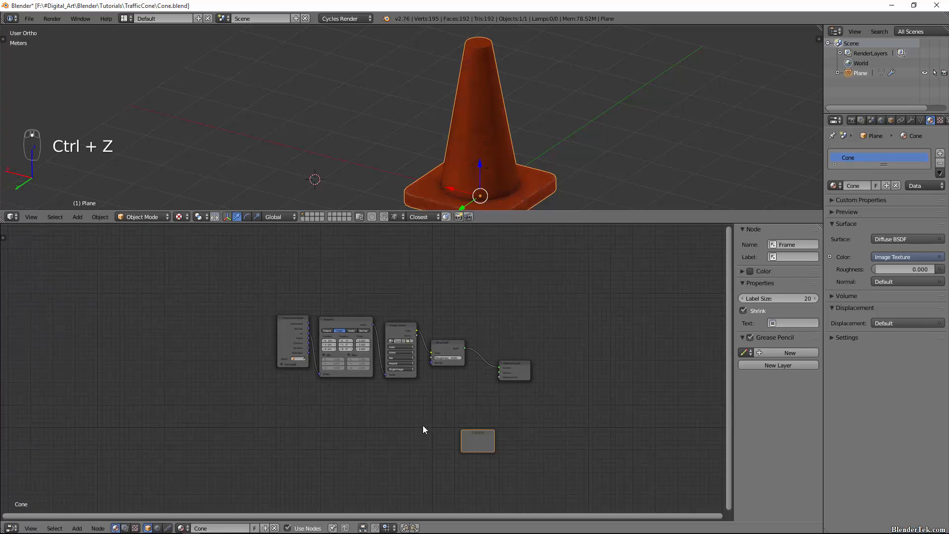
scroll(384, 405, up, 4)
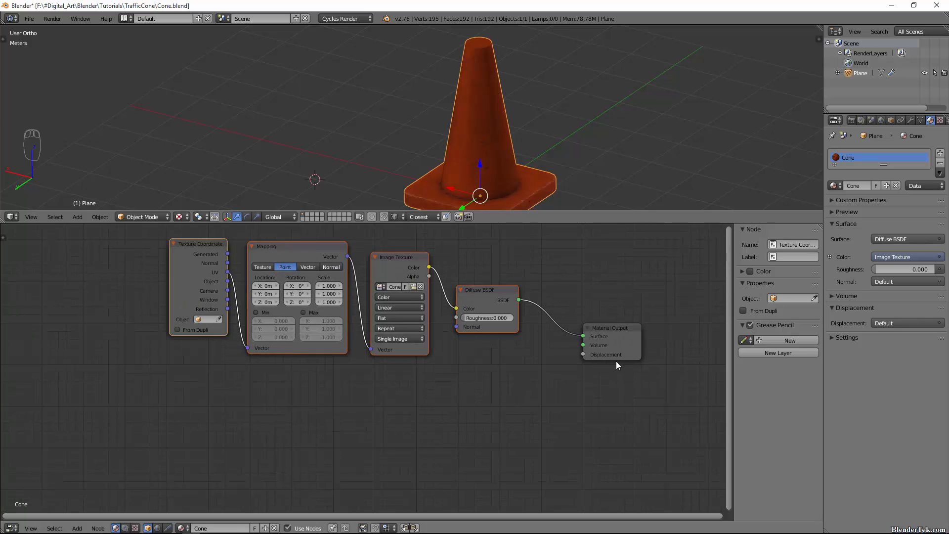
Step: Move the Material Output node farther away and add a Glossy BSDF shader below the Diffuse BSDF
drag(638, 345, 710, 341)
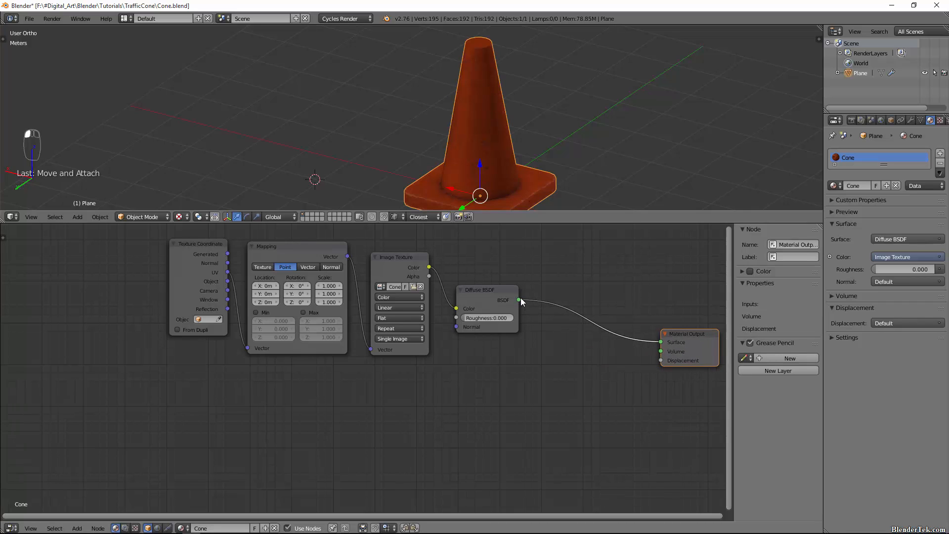
key(shift+a)
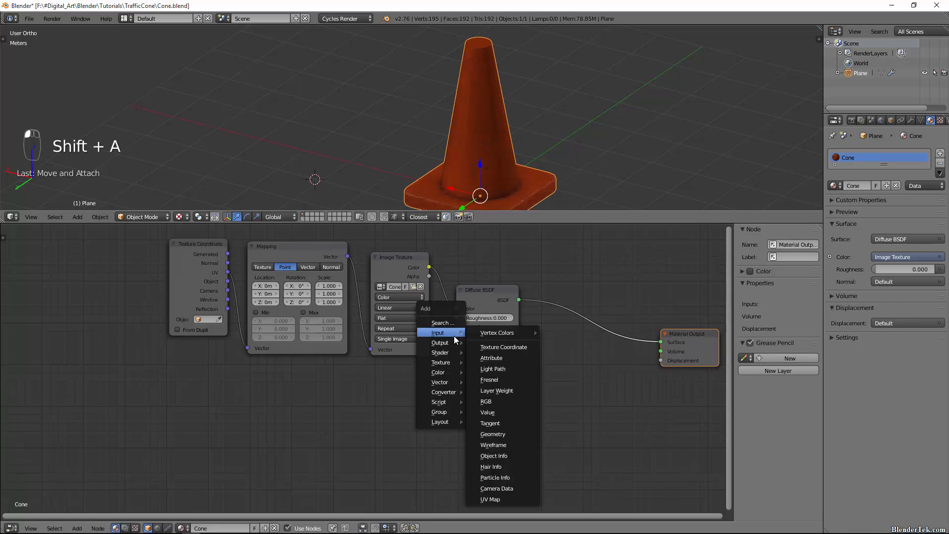
mouse_move(464, 352)
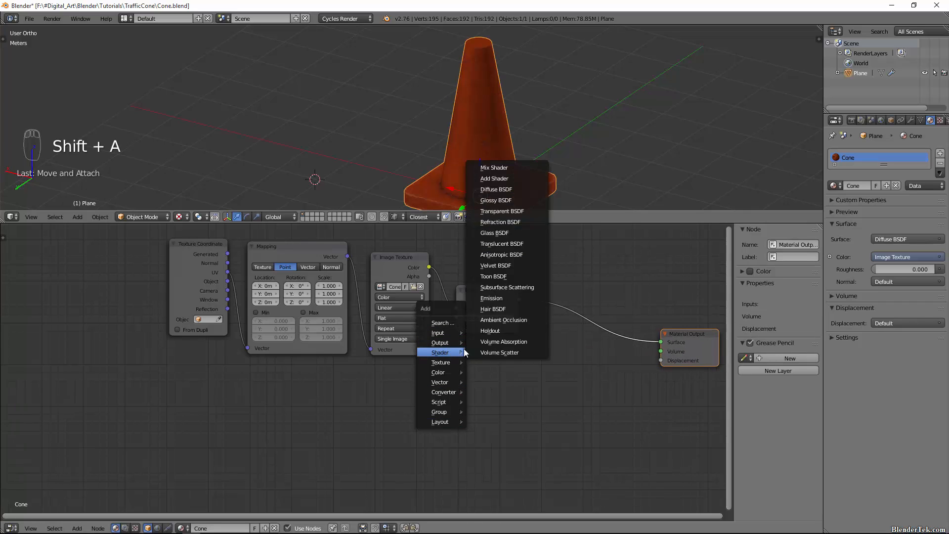
click(526, 200)
click(487, 384)
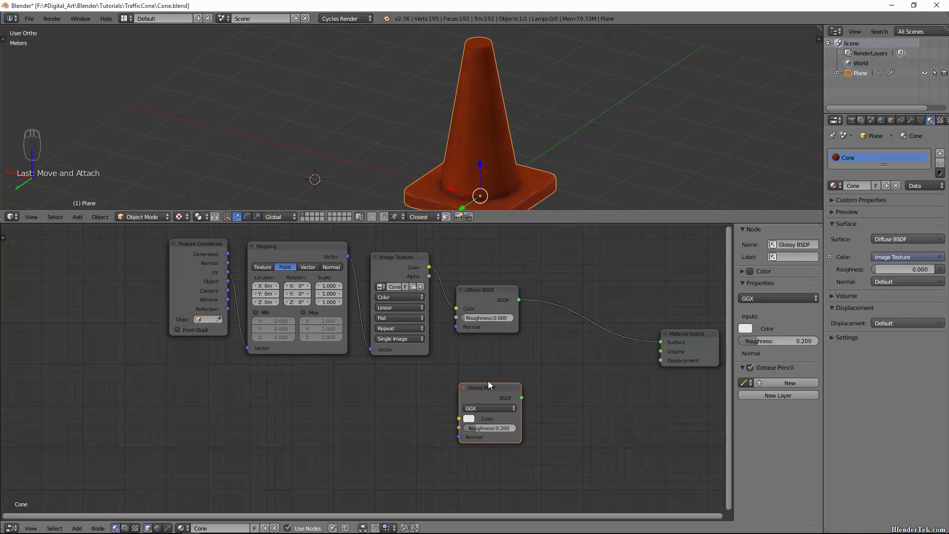
Step: Merge the Diffuse BSDF and Glossy BSDF with a Mix Shader using Node Wrangler
shift+right_click(486, 297)
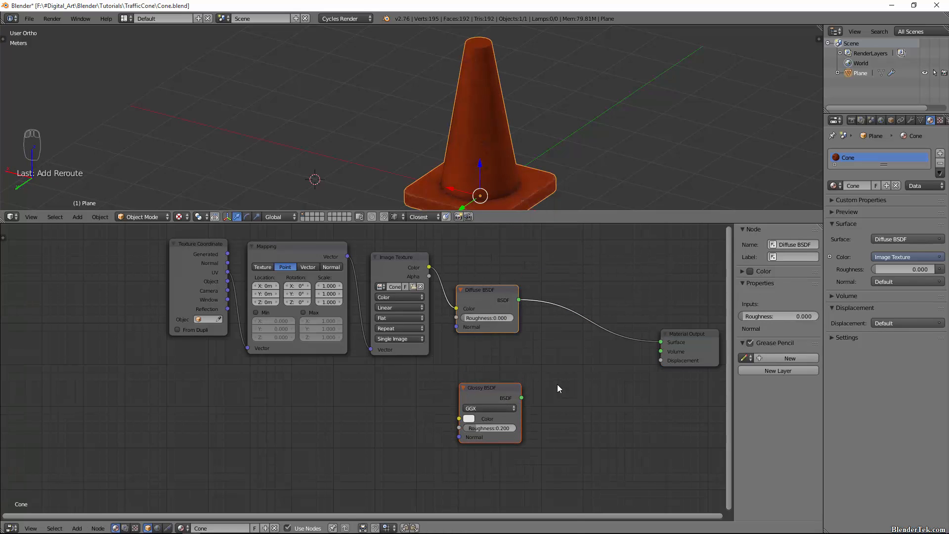
key(ctrl+space)
mouse_move(559, 388)
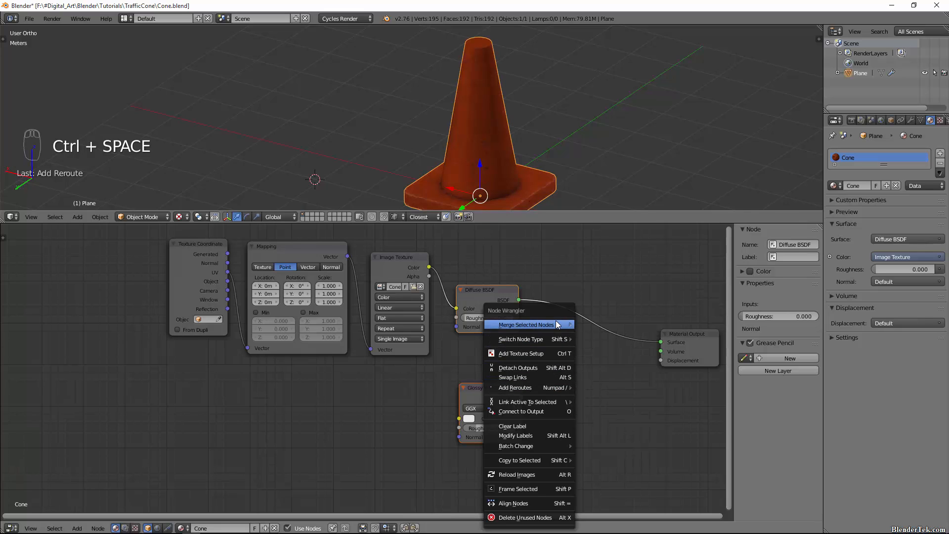
mouse_move(559, 324)
mouse_move(624, 330)
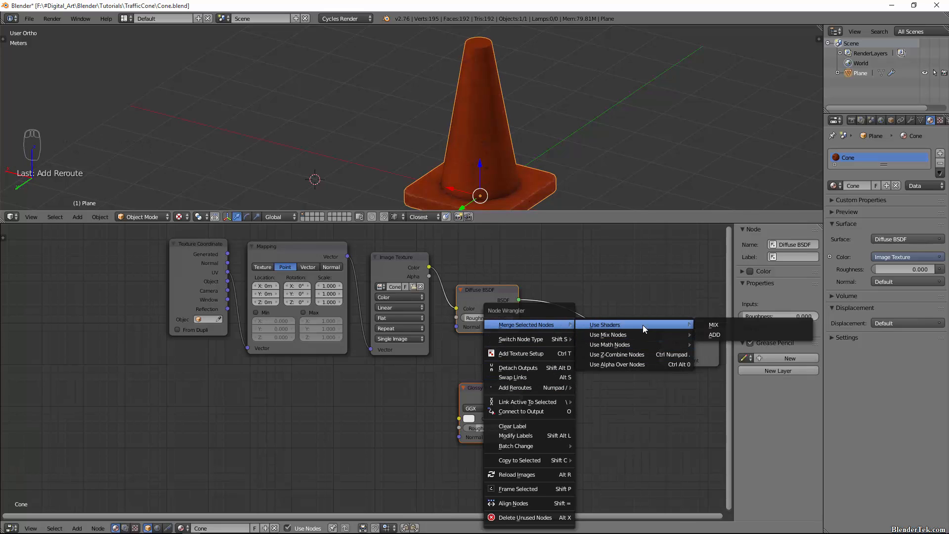
click(727, 323)
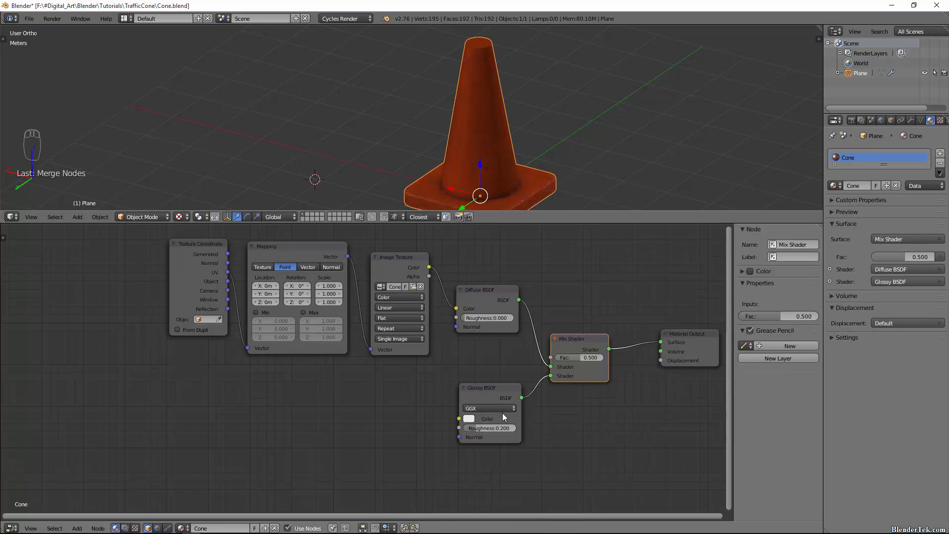
Step: Add a Node Wrangler texture setup to the Glossy BSDF and move its Mapping node clear of the upper one
click(490, 395)
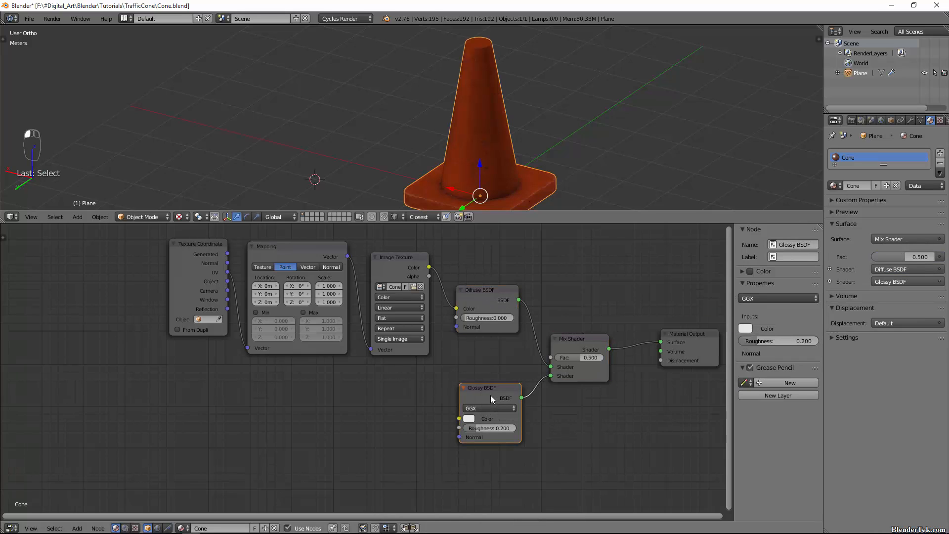
key(ctrl+space)
click(479, 353)
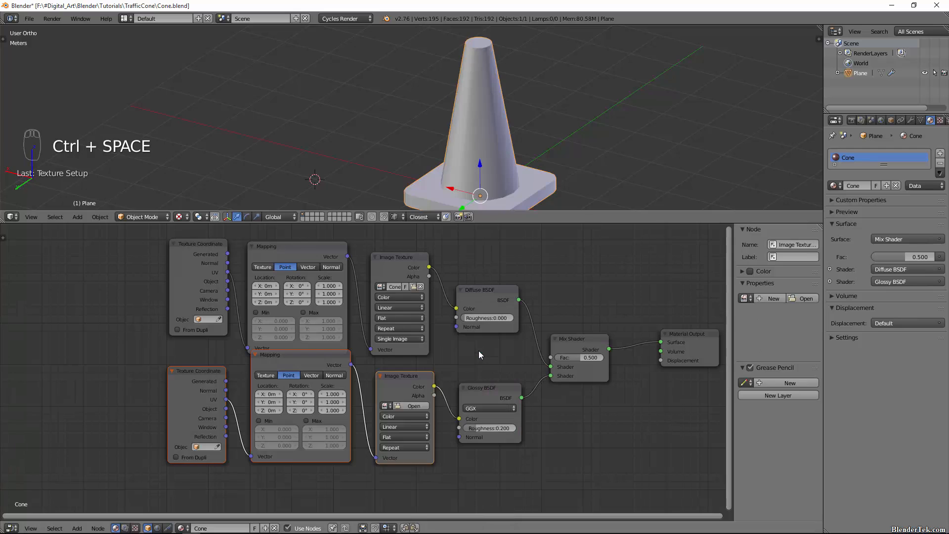
click(310, 356)
Step: Load Cone_Roughness.png into the new Image Texture node and connect it to the Glossy BSDF's Roughness input
click(415, 405)
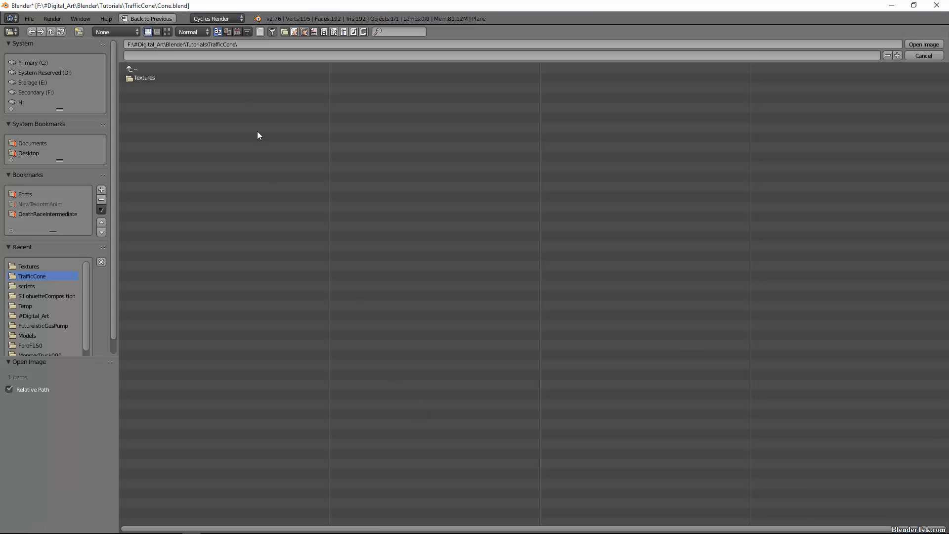
click(169, 80)
double_click(163, 117)
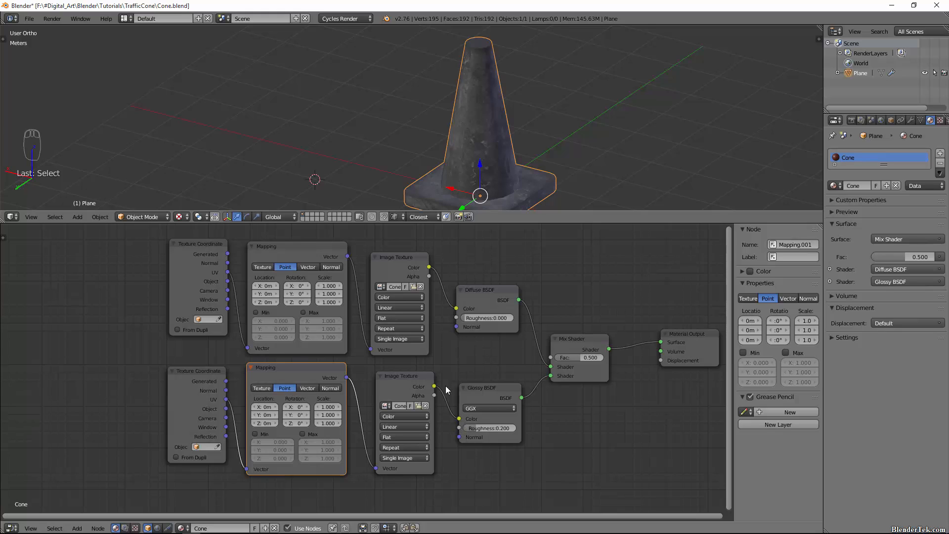
mouse_move(447, 397)
ctrl+mouse_down()
mouse_move(436, 391)
mouse_move(459, 428)
ctrl+mouse_up()
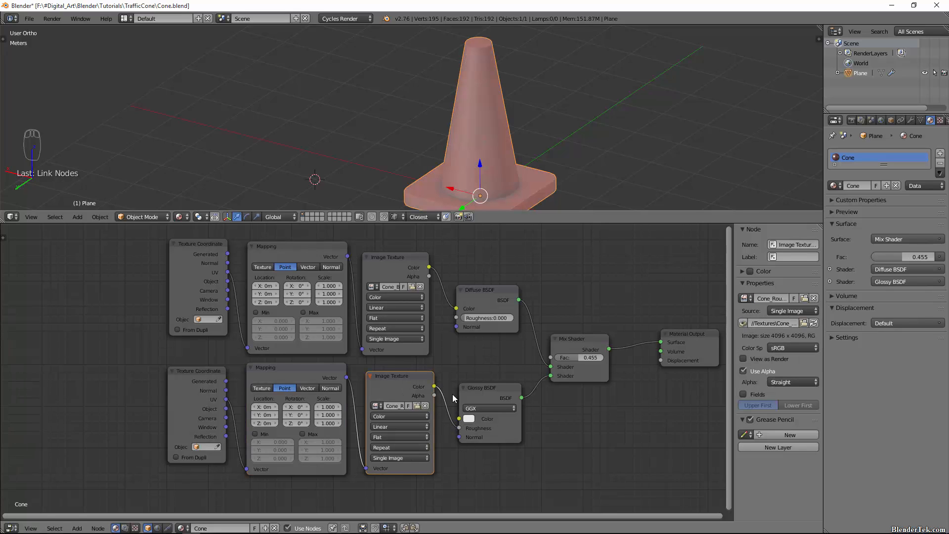
Step: Set the Mix Shader's Fac to 0.05
mouse_move(582, 357)
mouse_down()
mouse_move(590, 362)
mouse_move(556, 366)
mouse_up()
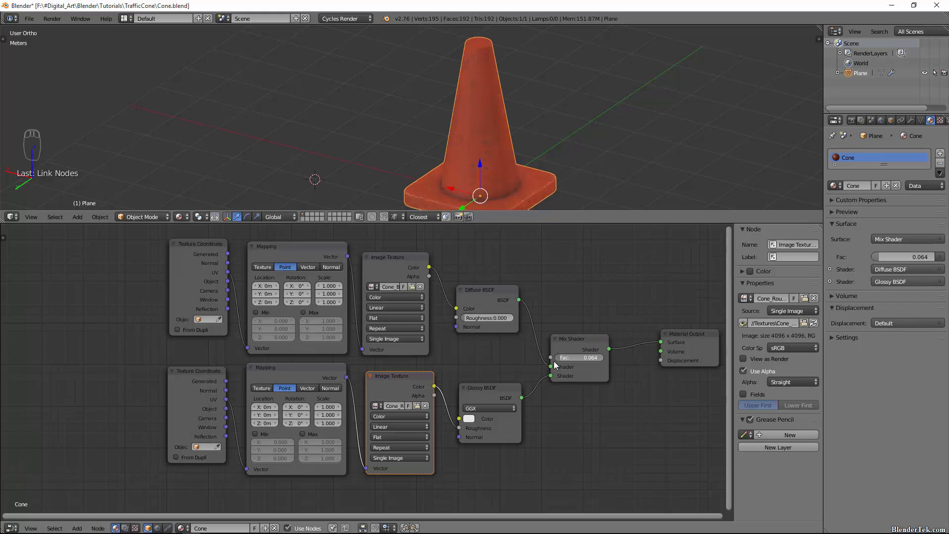
click(566, 361)
key(BackSpace)
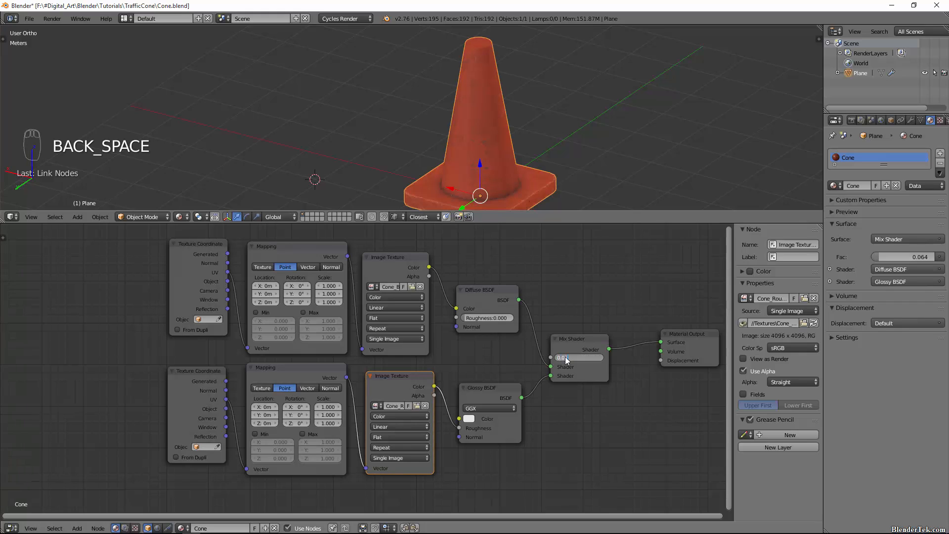
text(0.05)
key(Return)
Step: Search for and add a Normal Map node in the empty area below the Glossy BSDF
scroll(572, 434, down, 1)
middle_drag(607, 443, 588, 376)
click(445, 432)
middle_drag(459, 436, 470, 412)
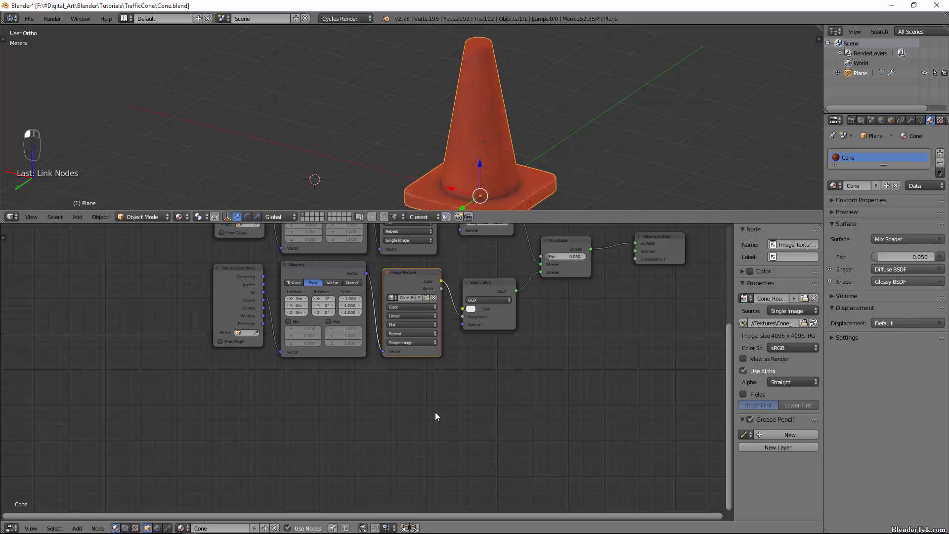
key(shift+a)
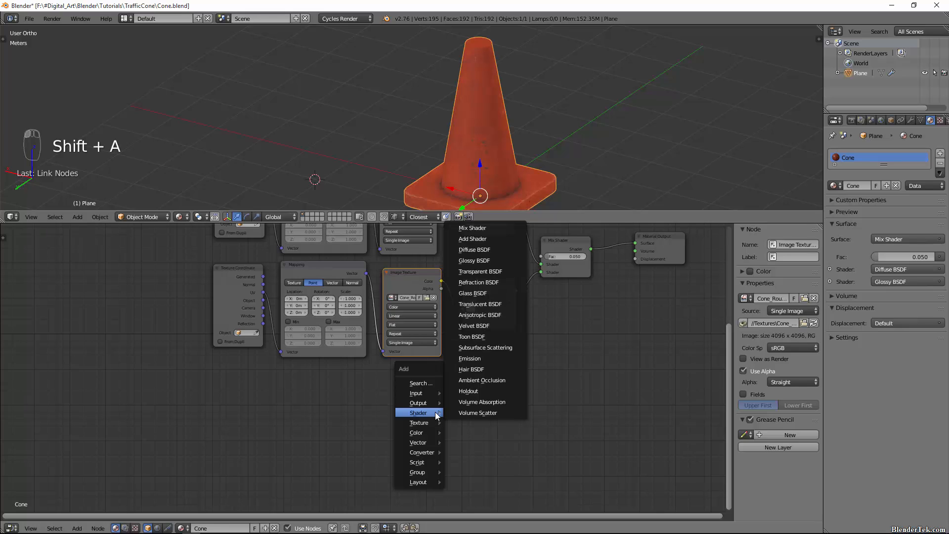
click(428, 384)
text(normal)
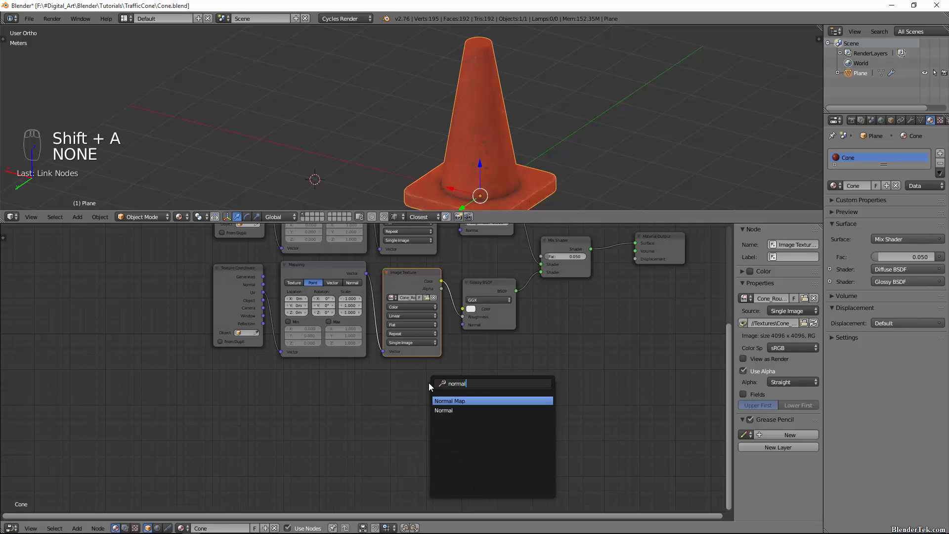
click(468, 401)
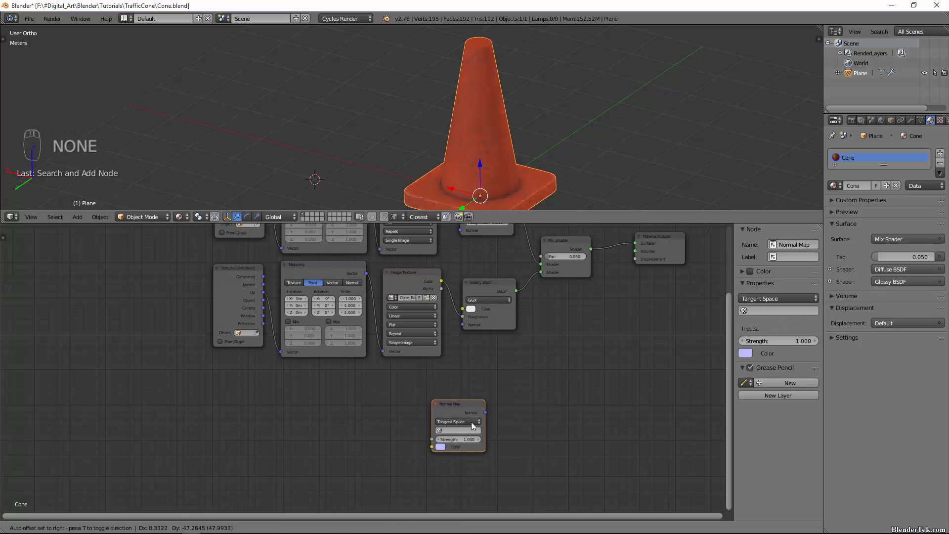
click(460, 434)
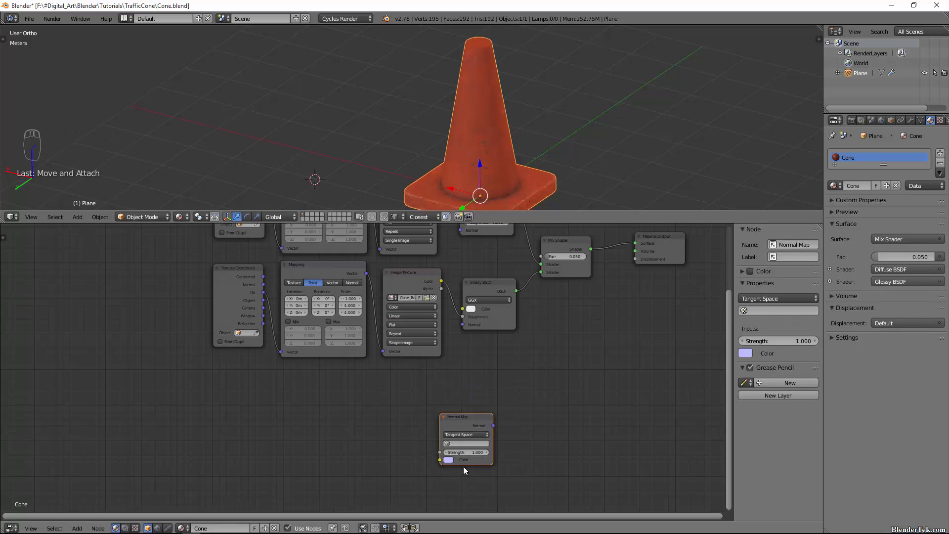
Step: Try to add a Node Wrangler texture setup to the Normal Map node
click(455, 425)
key(ctrl+space)
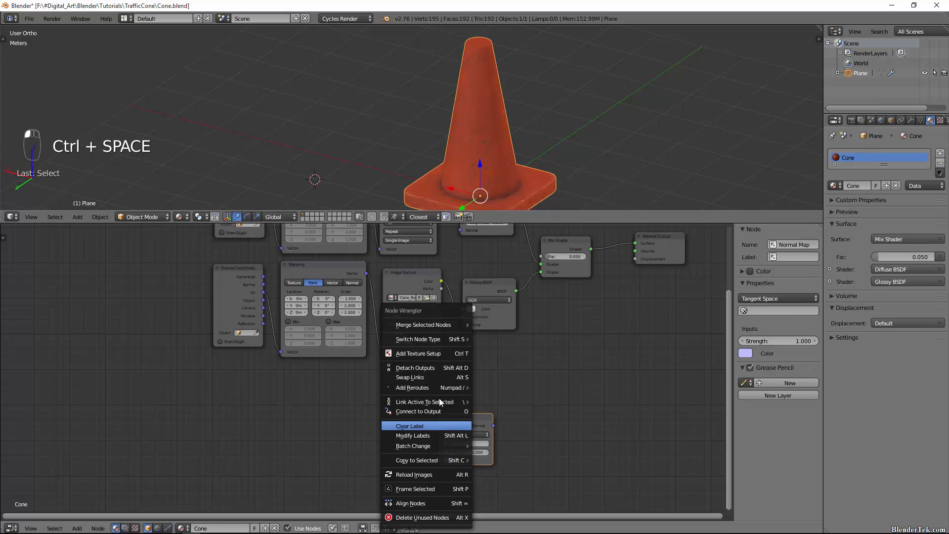
click(435, 354)
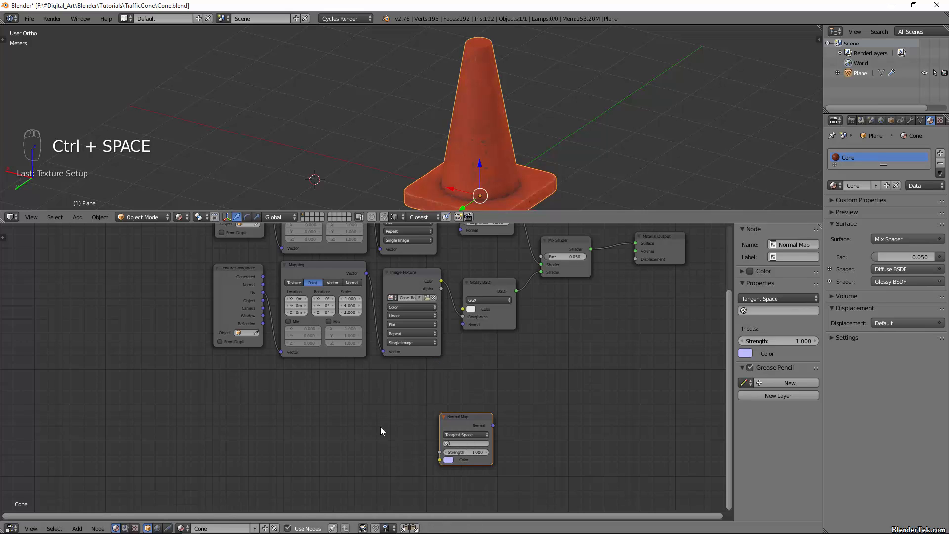
click(456, 428)
key(ctrl+space)
click(426, 354)
Step: Shift the Normal Map node aside, and copy and paste the roughness map's Texture Coordinate, Mapping and Image Texture nodes
key(g)
click(470, 384)
click(399, 275)
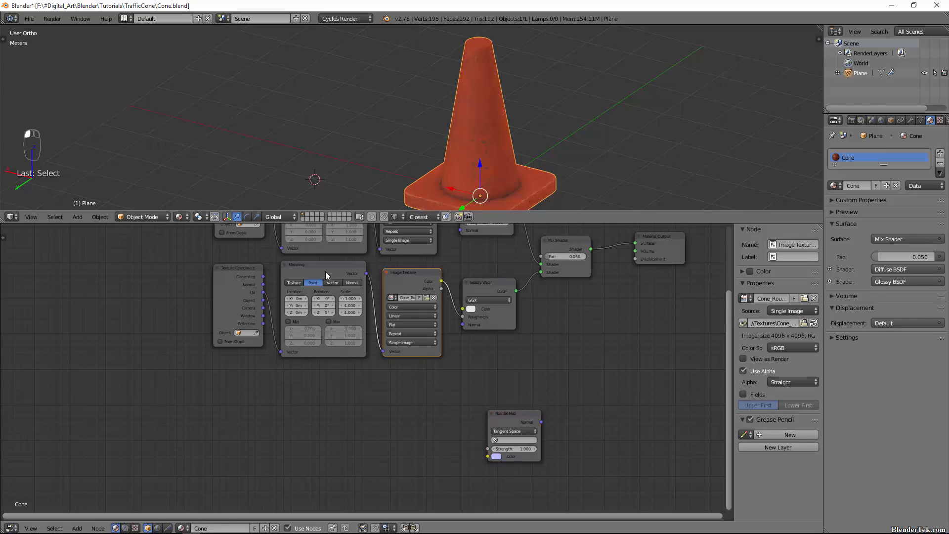
shift+click(302, 266)
shift+click(248, 272)
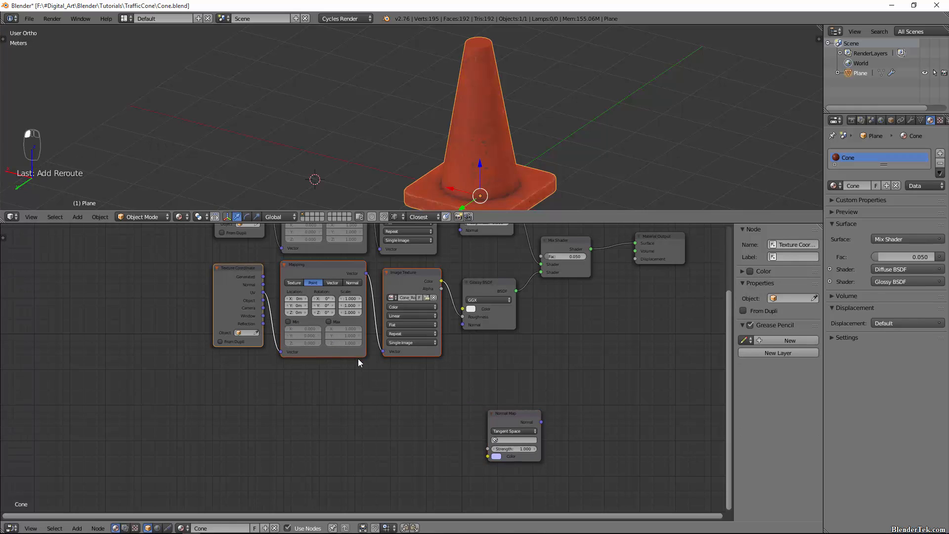
key(ctrl+c)
key(ctrl+v)
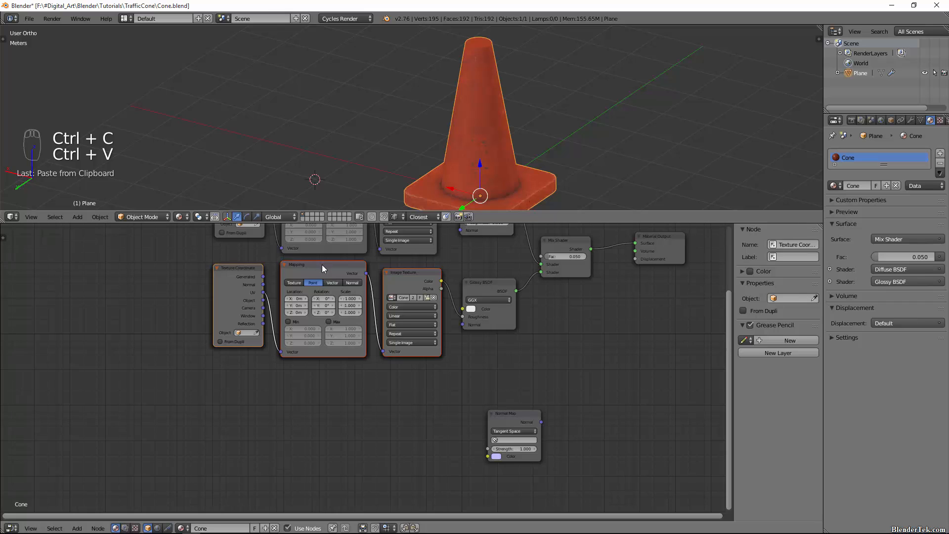
Step: Arrange the pasted Mapping, Image Texture and Texture Coordinate nodes in a row beside the Normal Map node
drag(322, 265, 316, 393)
drag(396, 296, 396, 419)
drag(223, 309, 225, 431)
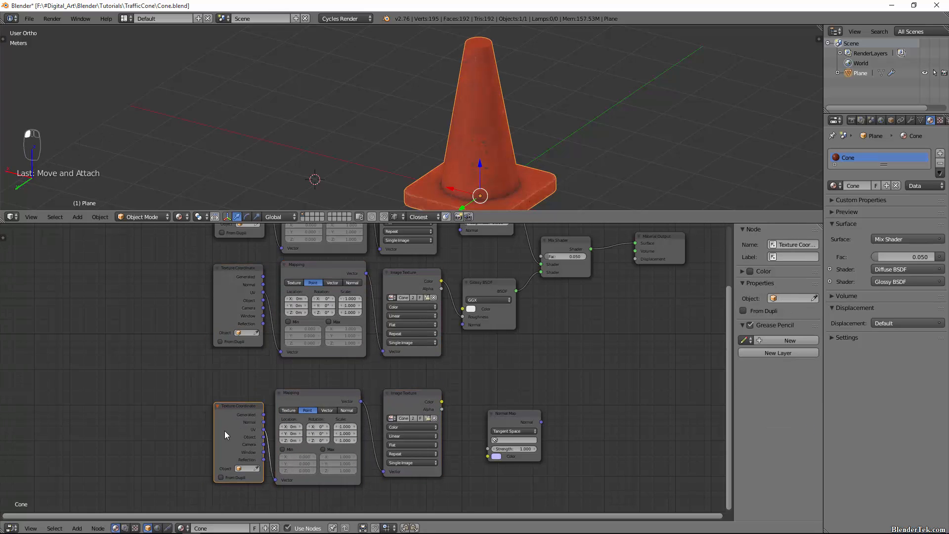
click(224, 431)
Step: Load Cone_Normal_DirectX.png into the pasted Image Texture node beside the Normal Map node
click(428, 417)
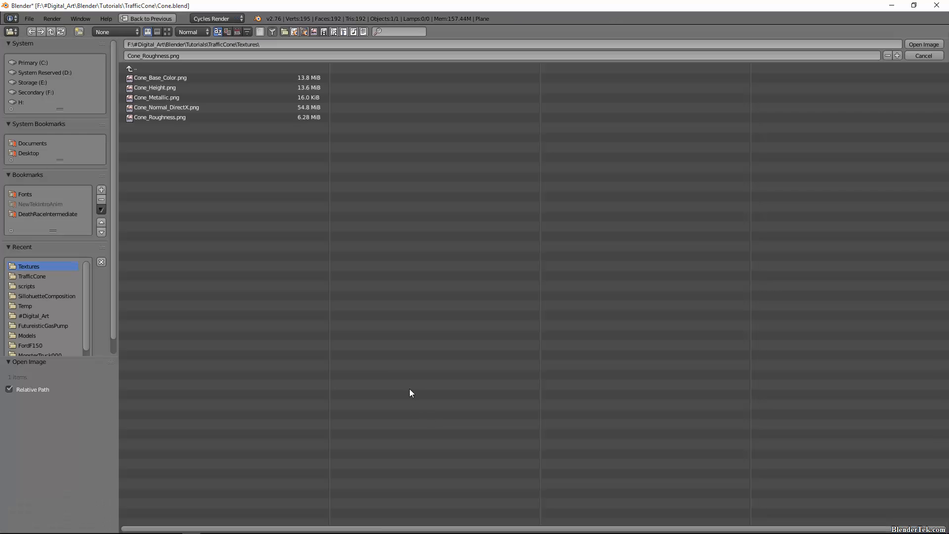
click(183, 107)
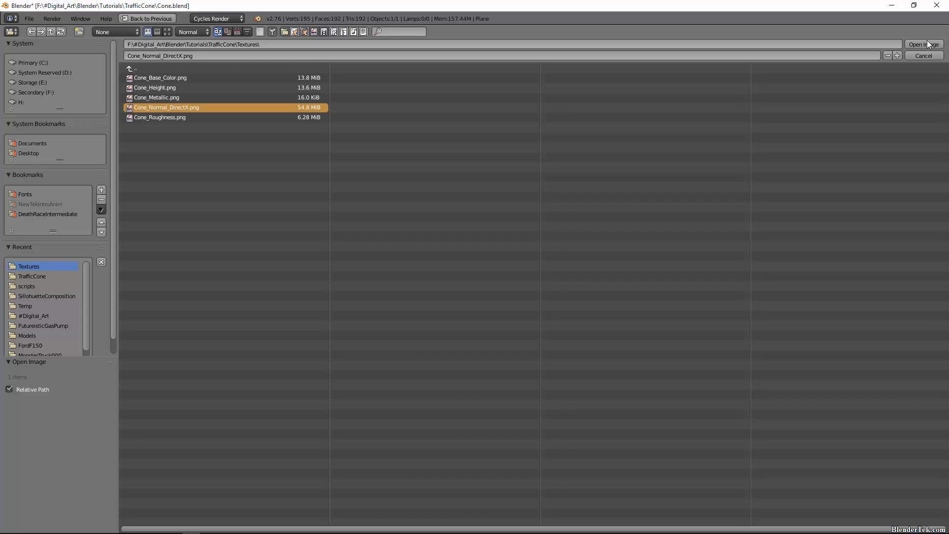
double_click(170, 108)
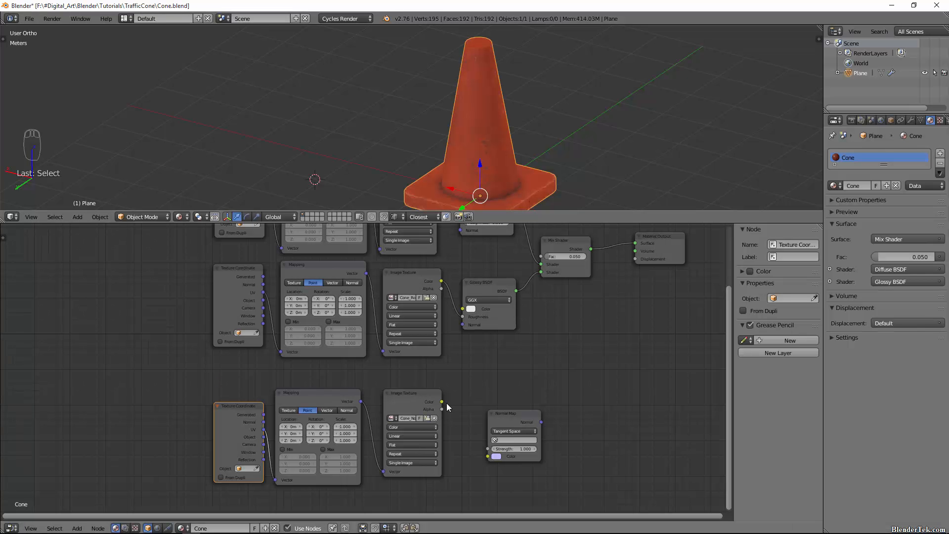
Step: Feed the normal texture's color into the Normal Map node, set it to UVMap, and link its output to the Glossy BSDF's Normal input
drag(443, 401, 487, 456)
click(519, 440)
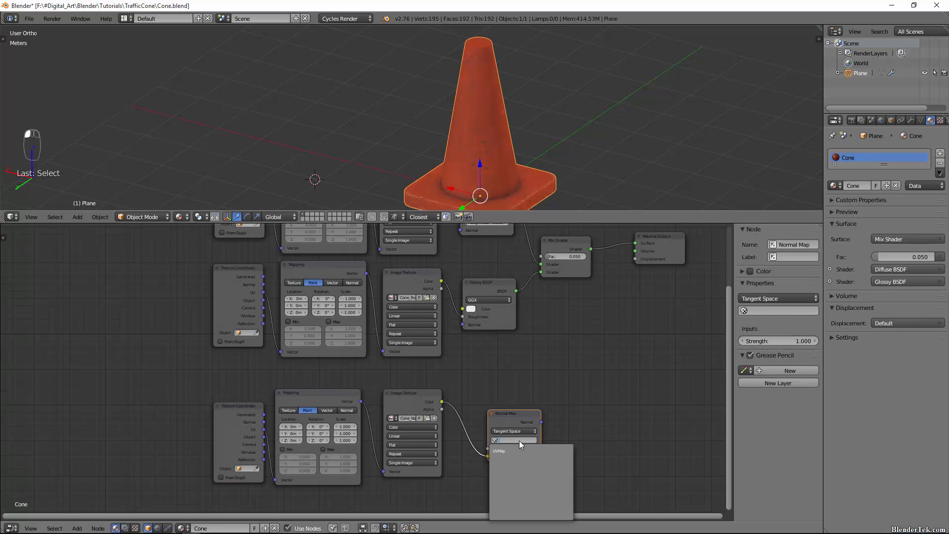
click(508, 451)
drag(542, 422, 472, 330)
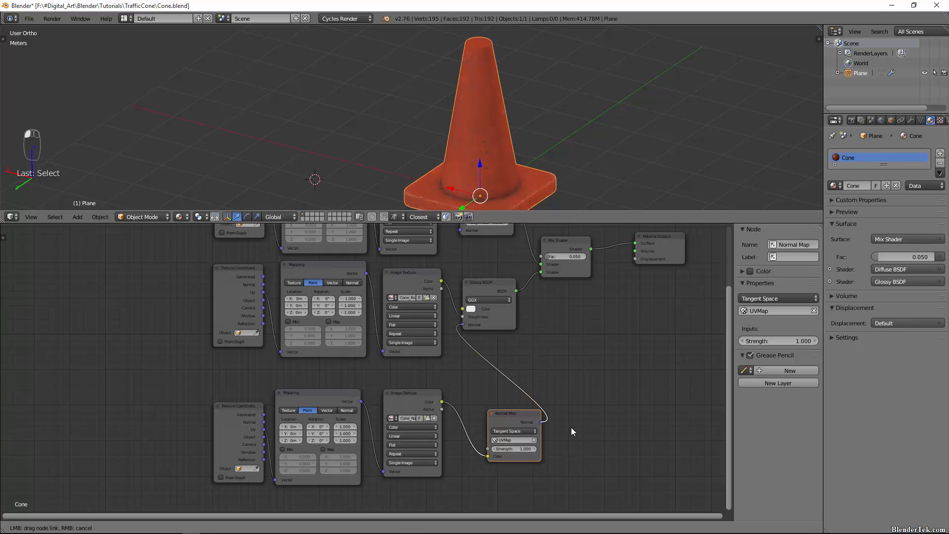
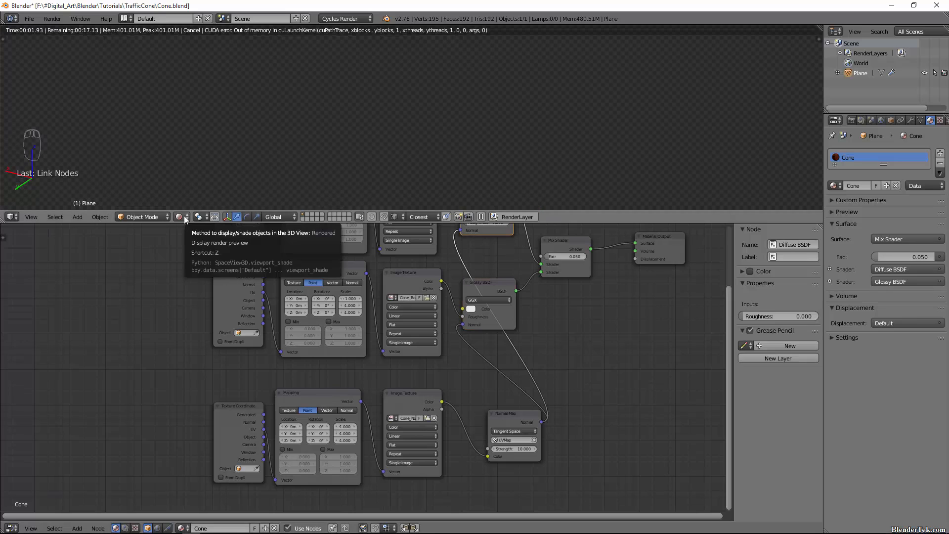
Step: Switch the viewport from rendered to solid shading and check the render settings
click(184, 216)
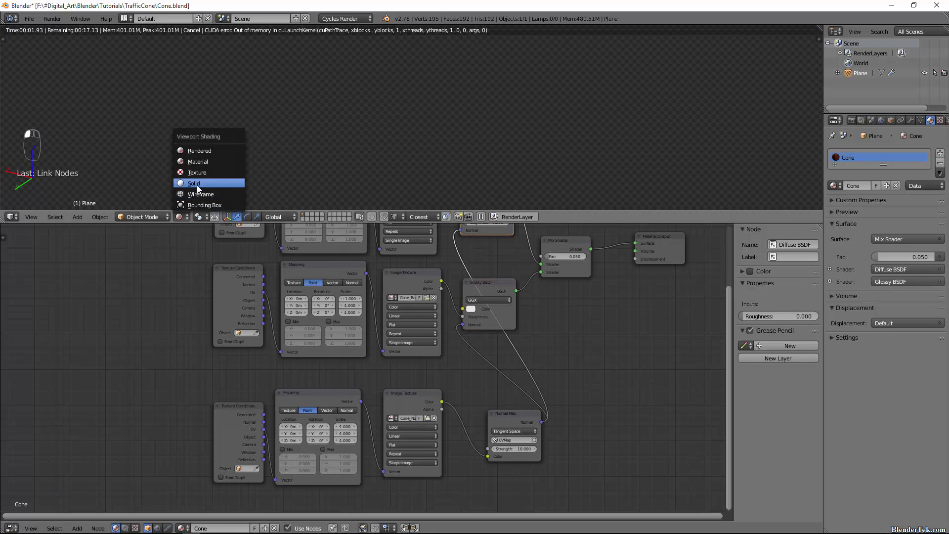
click(197, 174)
click(851, 120)
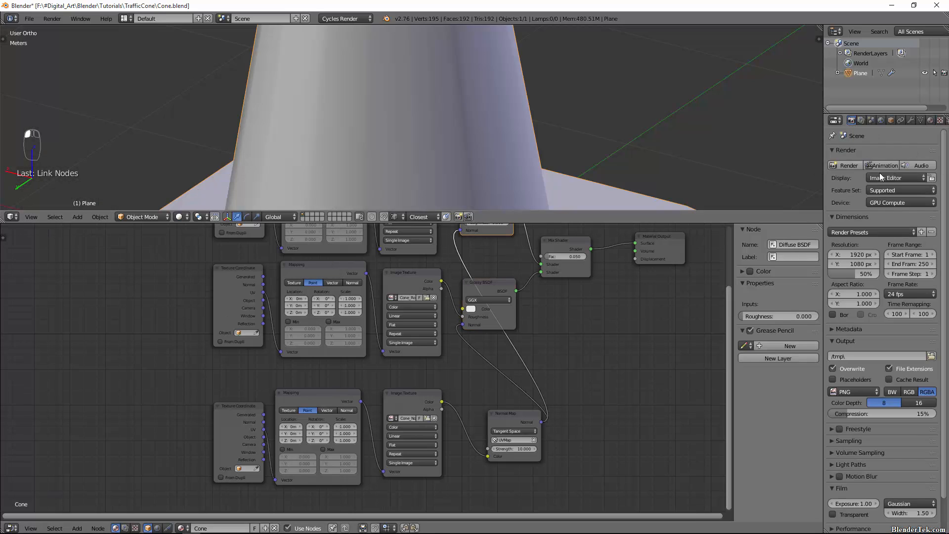
click(929, 120)
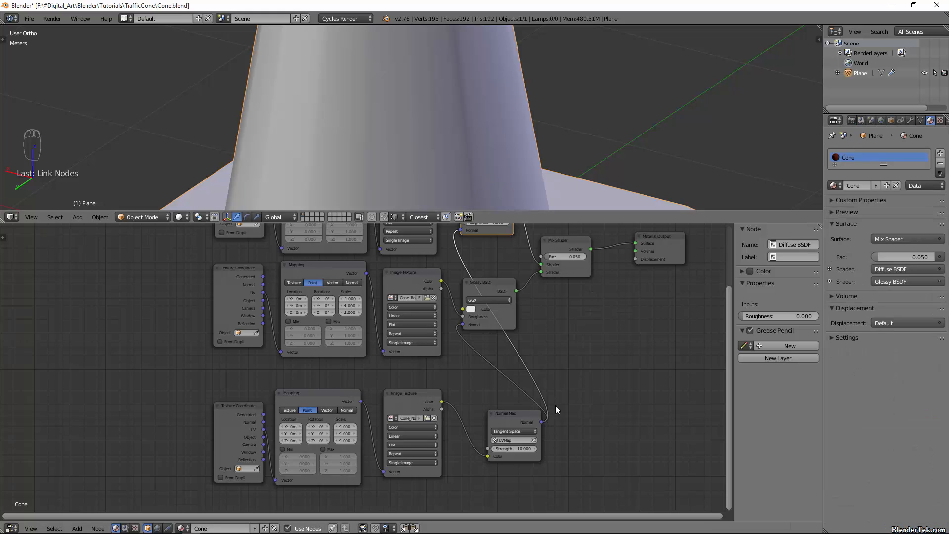
Step: Cut the links running from the Normal Map node to the Diffuse and Glossy shaders
middle_drag(612, 343, 592, 393)
scroll(592, 393, down, 5)
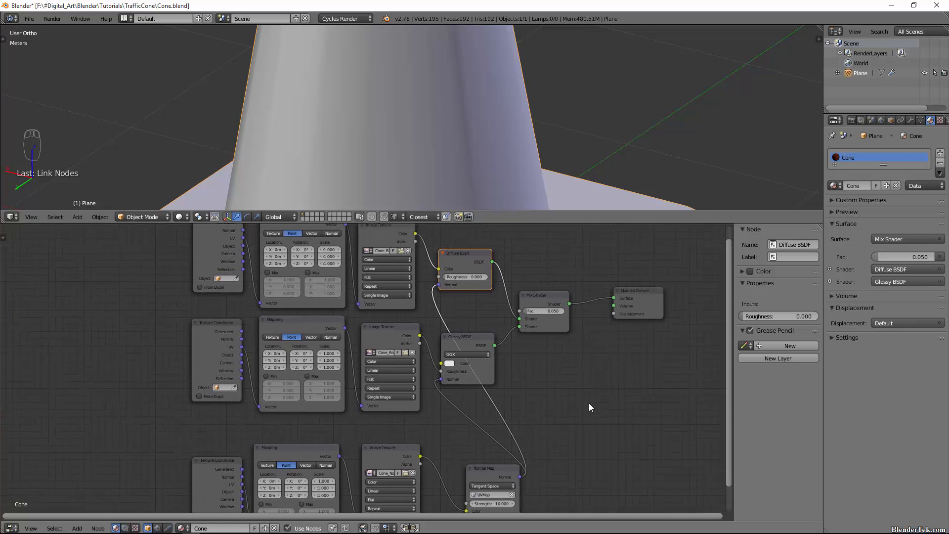
scroll(531, 117, down, 3)
scroll(532, 117, down, 4)
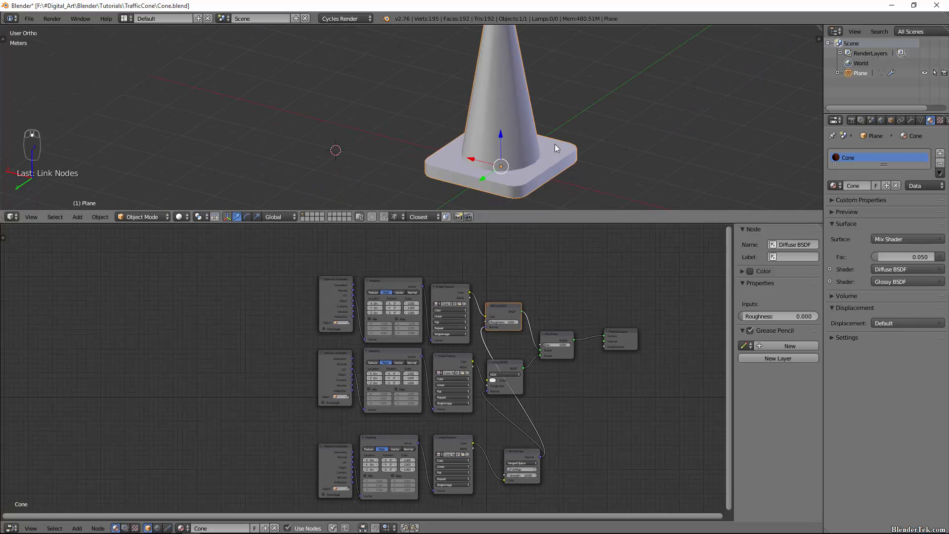
scroll(503, 393, up, 4)
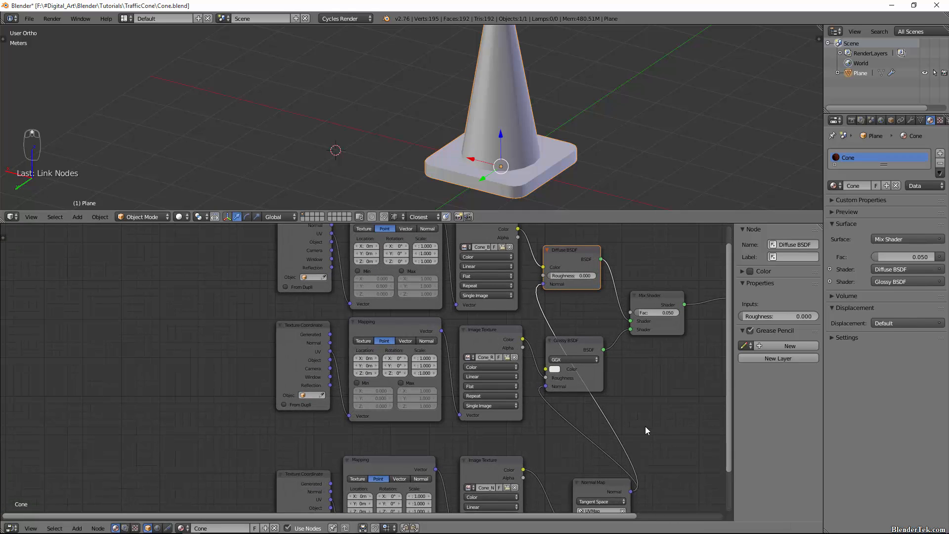
middle_drag(645, 426, 529, 386)
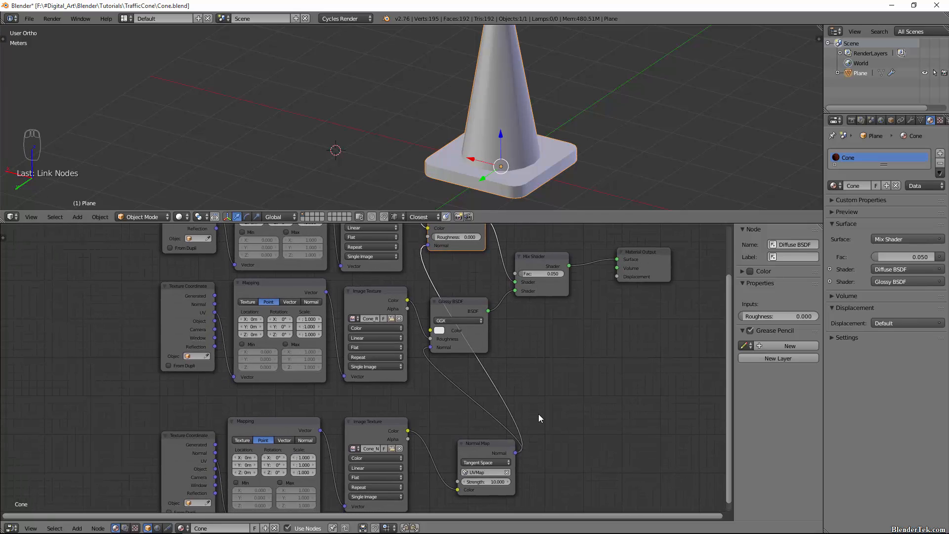
ctrl+right_drag(458, 388, 564, 379)
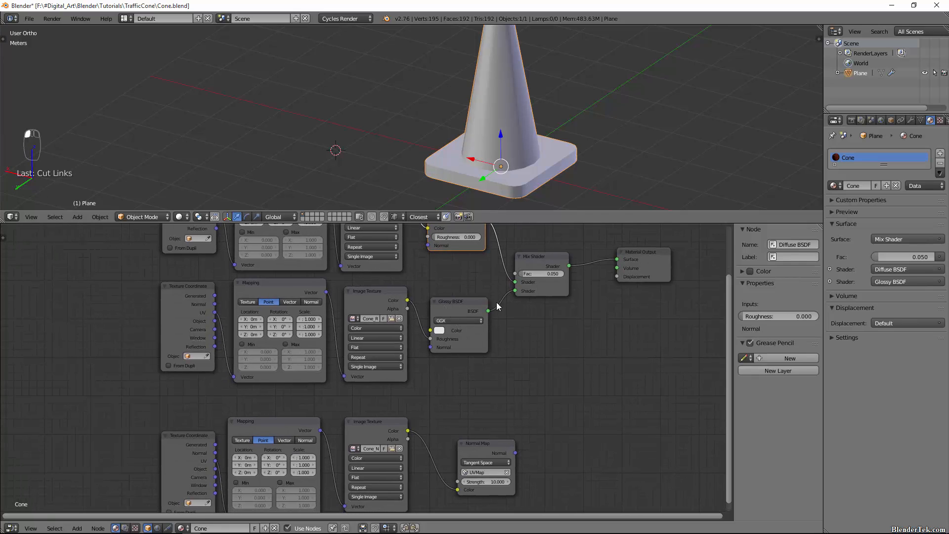
Step: Preview the cone in rendered shading, and return the viewport to solid shading
click(188, 216)
click(205, 151)
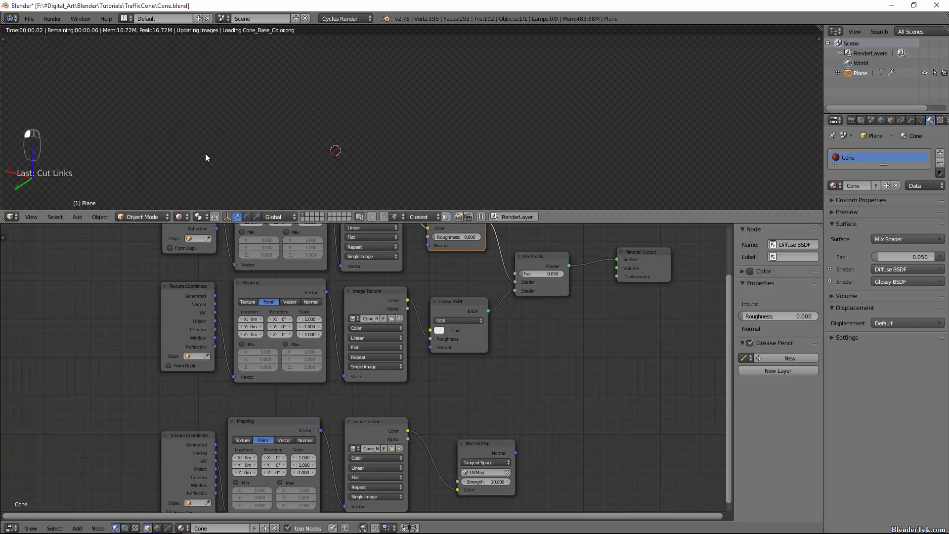
click(183, 216)
click(209, 187)
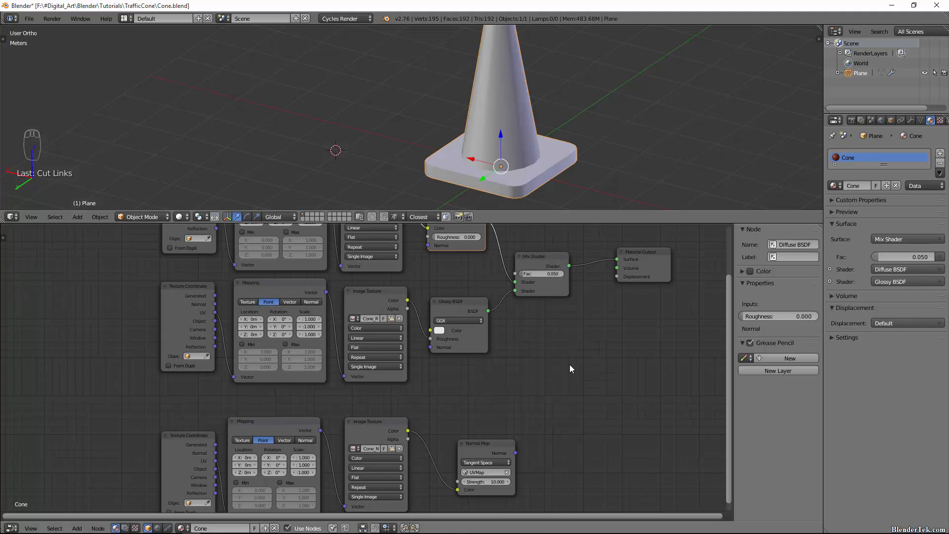
Step: Enlarge the 3D viewport above the node editor and snap the 3D cursor to the scene center
middle_drag(579, 345, 529, 436)
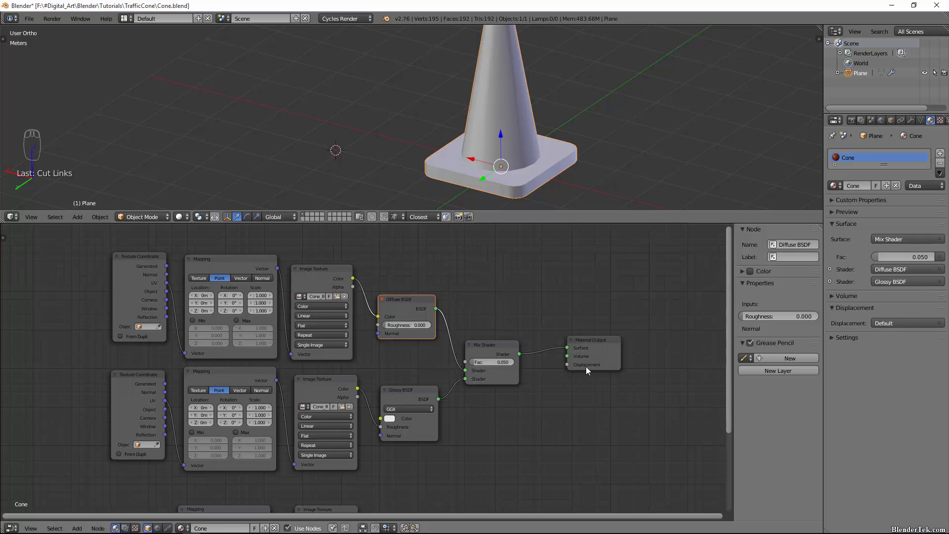
middle_drag(620, 75, 68, 201)
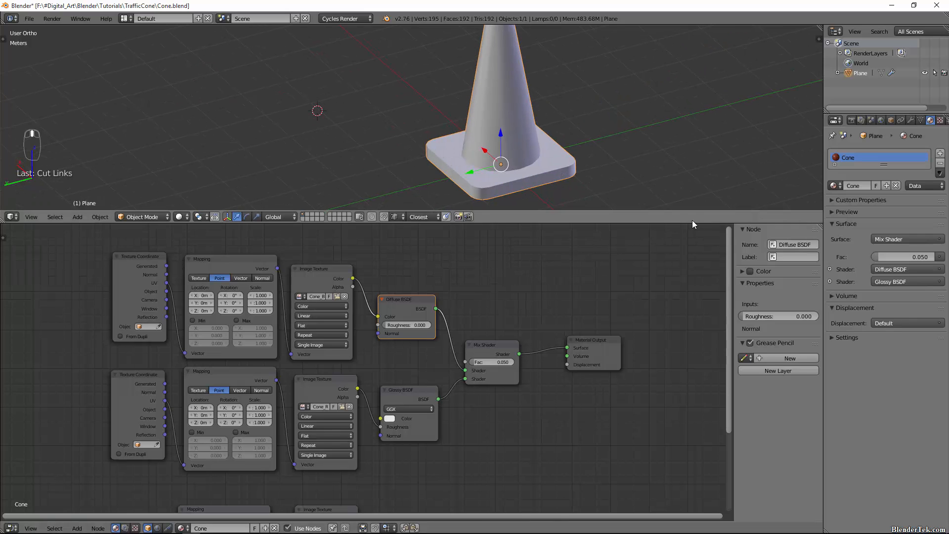
drag(657, 212, 665, 285)
drag(648, 224, 623, 338)
key(shift+a)
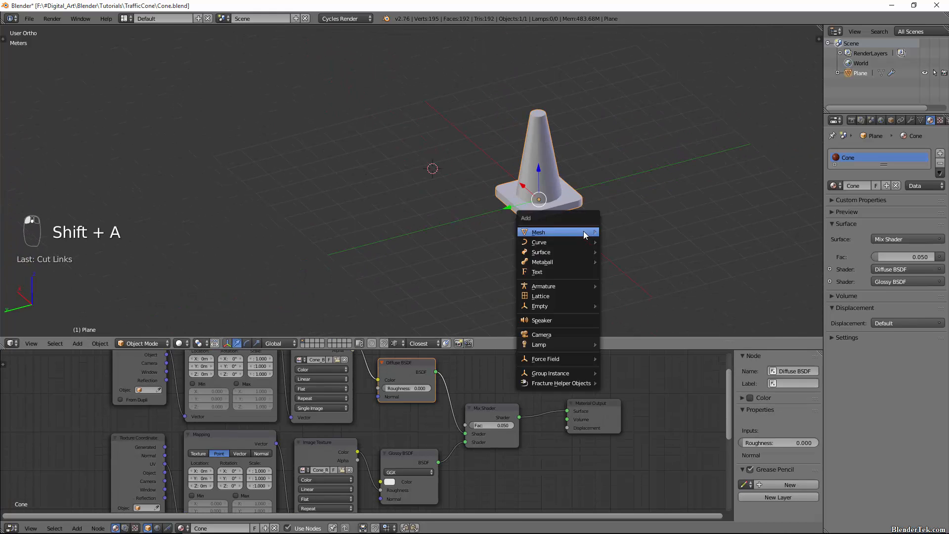
key(Escape)
key(shift+s)
click(513, 292)
Step: Add a plane at the 3D cursor and scale it up into a large floor under the cone
key(shift+a)
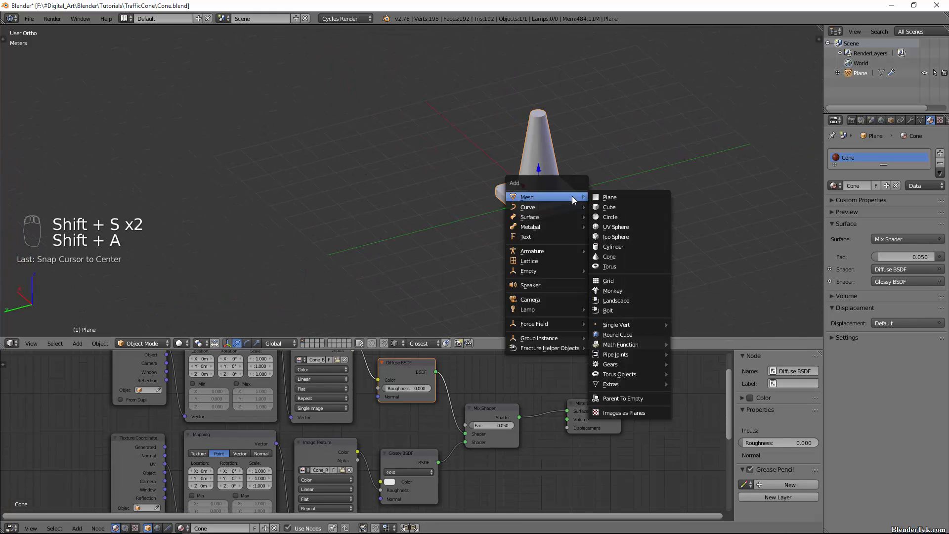
click(618, 196)
key(s)
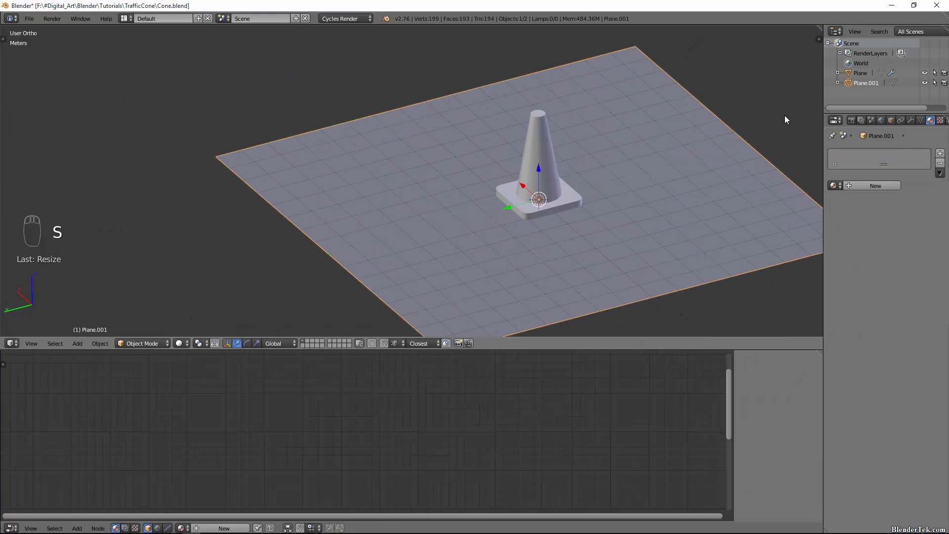
click(785, 115)
Step: Give the floor plane a new material and darken its Diffuse color to a dark grey
click(875, 185)
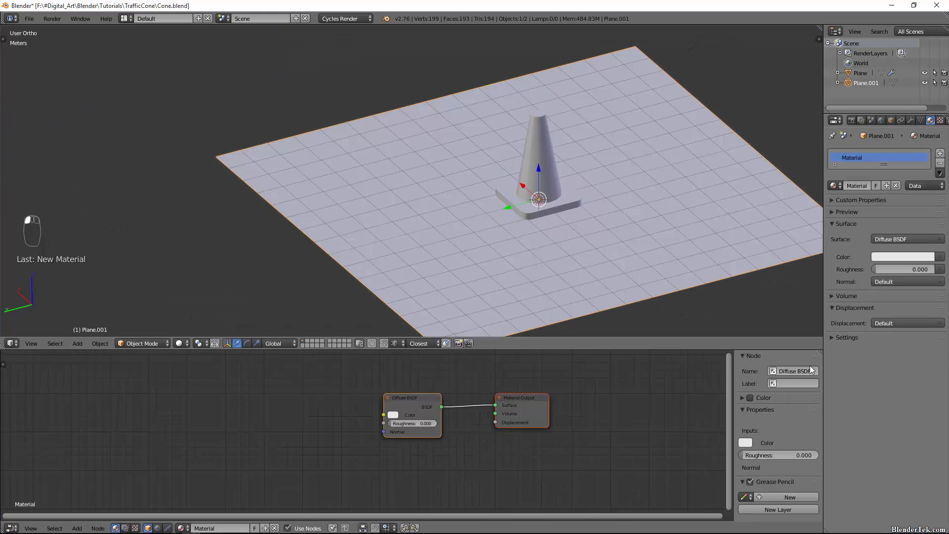
click(393, 415)
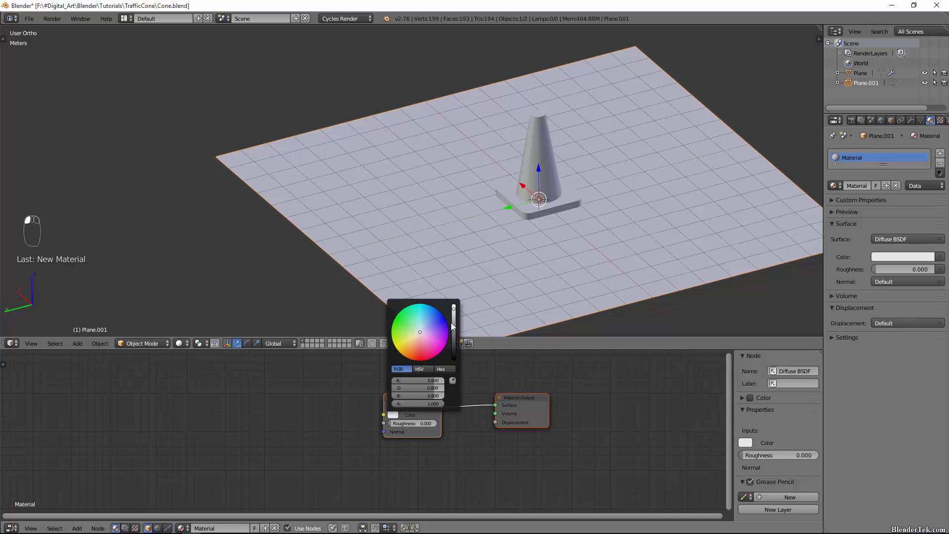
drag(454, 316, 459, 336)
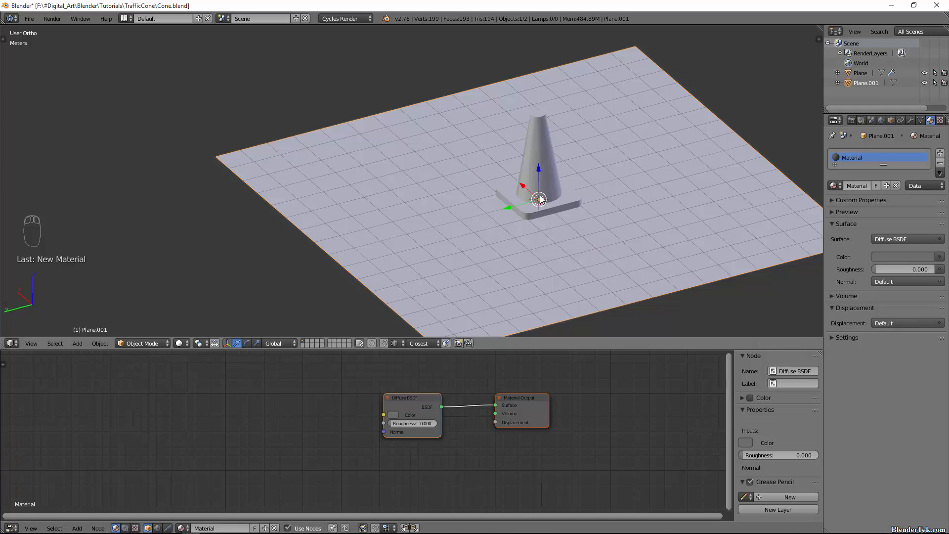
Step: Duplicate the floor plane in place and rotate the copy upright to form a backdrop wall
key(shift+d)
right_click(548, 236)
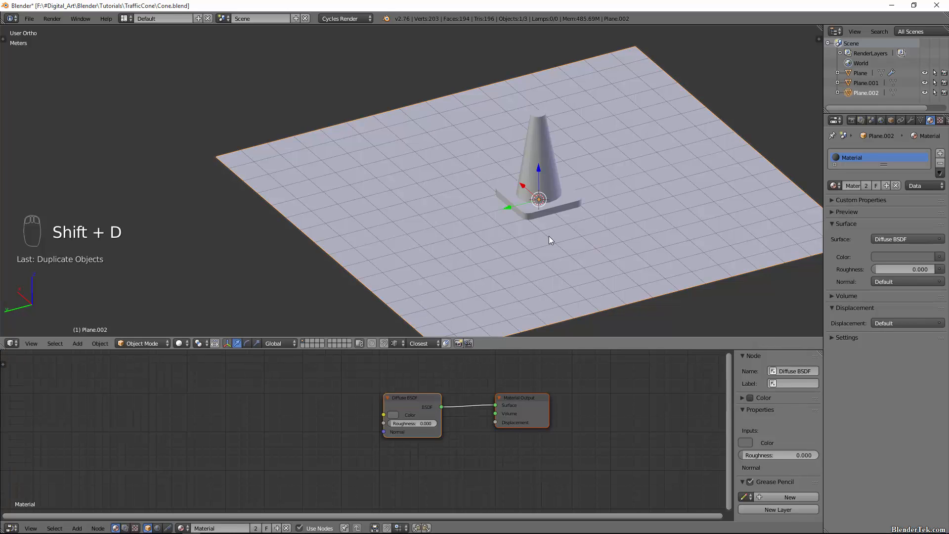
key(r)
click(549, 236)
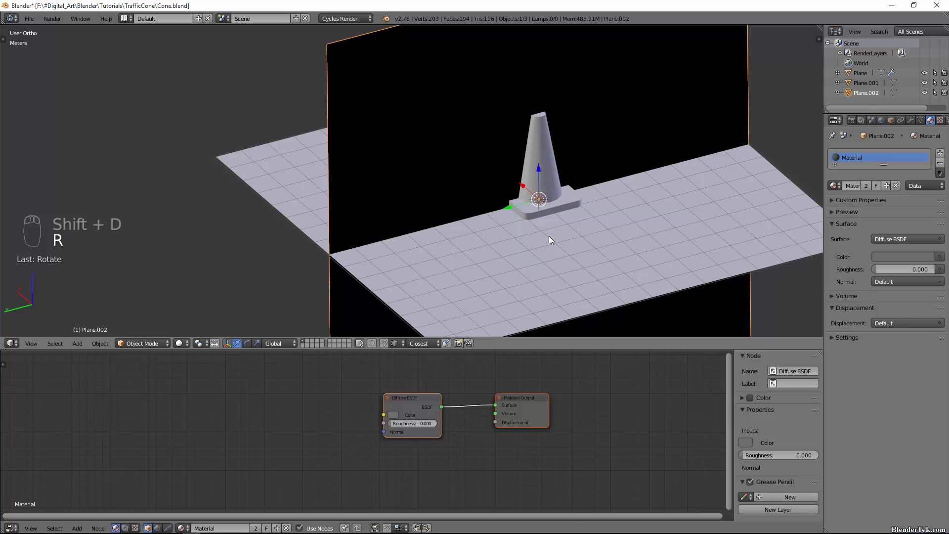
Step: Rotate the upright plane 180 degrees about the global Z axis
middle_drag(549, 236, 326, 247)
key(r)
key(z)
key(1)
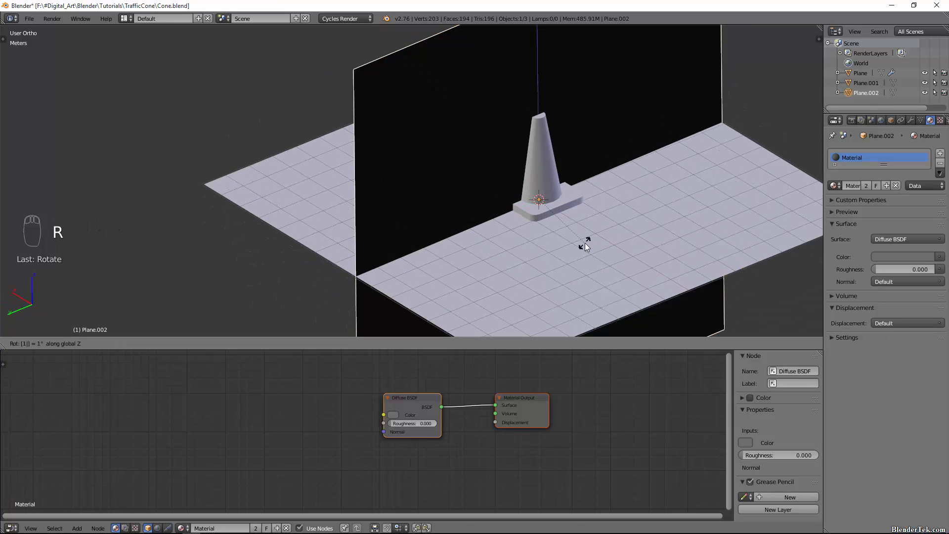
key(8)
key(0)
key(Return)
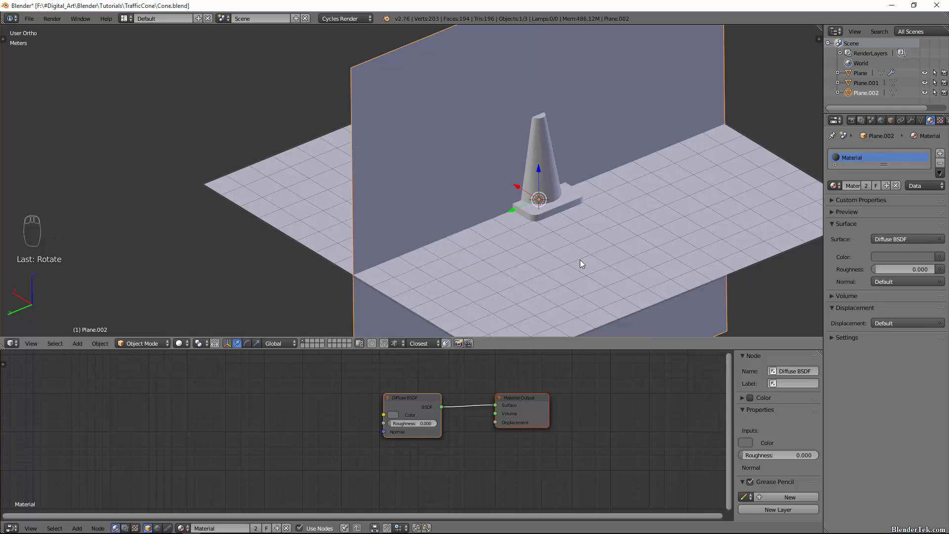
Step: Move the wall plane along X to the floor's back edge and raise it along Z by about 7.87 m
key(g)
key(x)
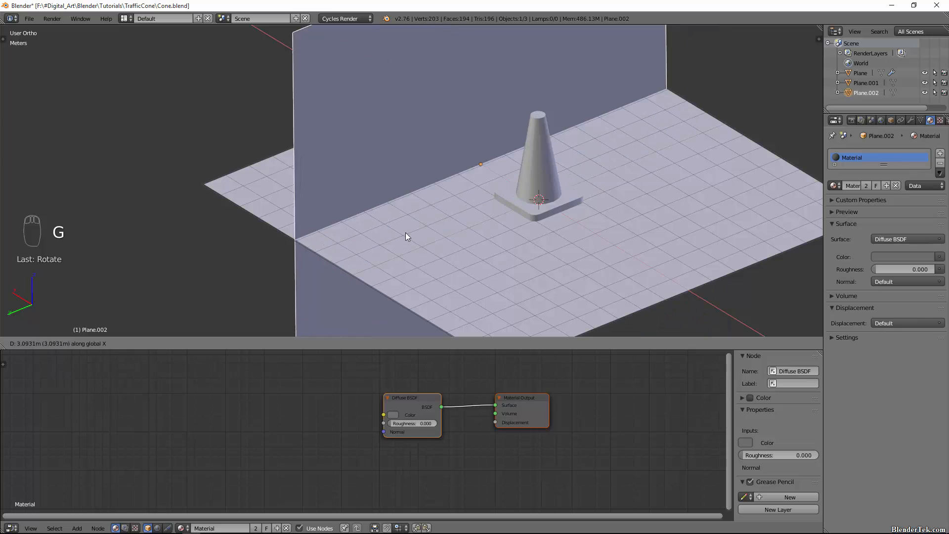
click(259, 160)
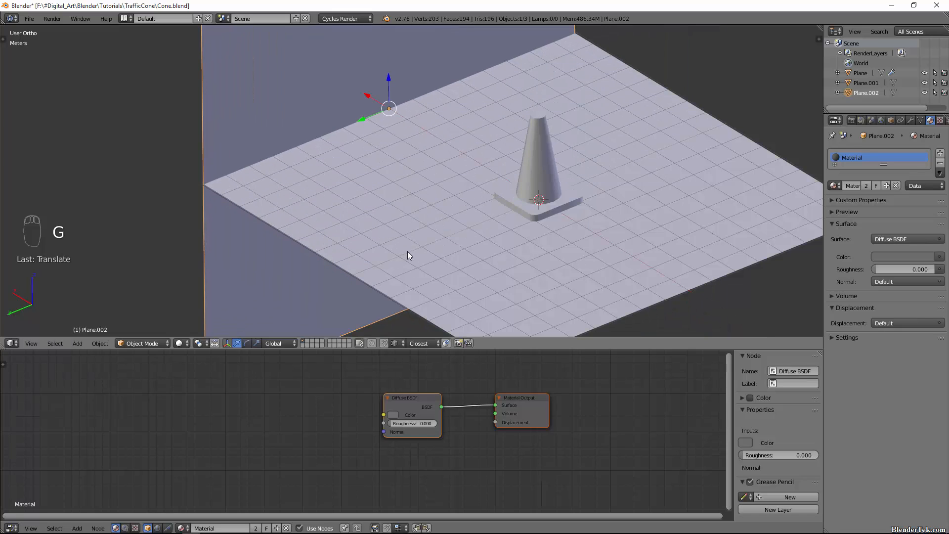
key(g)
key(z)
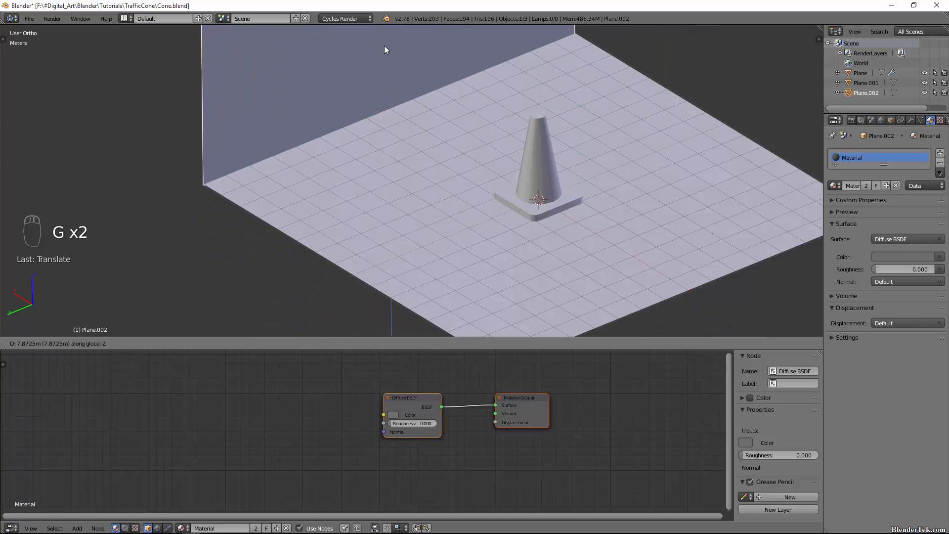
click(384, 45)
Step: Add a camera at the 3D cursor and switch the viewport to perspective projection
middle_drag(515, 185, 473, 188)
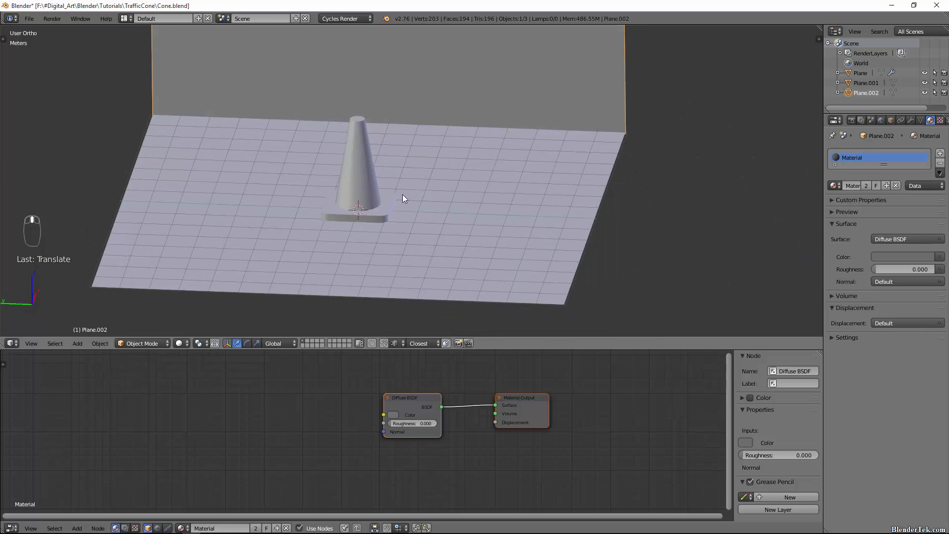
shift+middle_drag(402, 197, 428, 190)
key(shift+a)
mouse_move(426, 214)
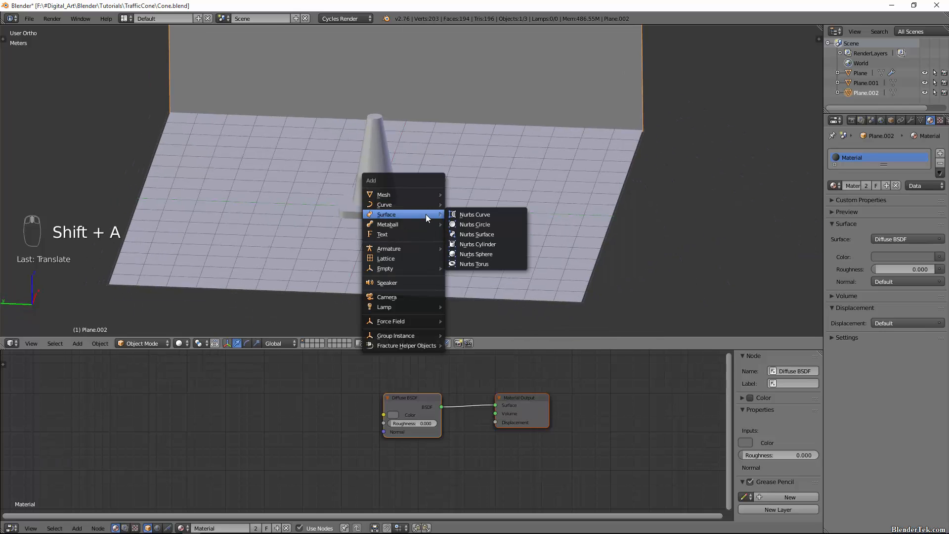
click(386, 297)
scroll(333, 247, up, 4)
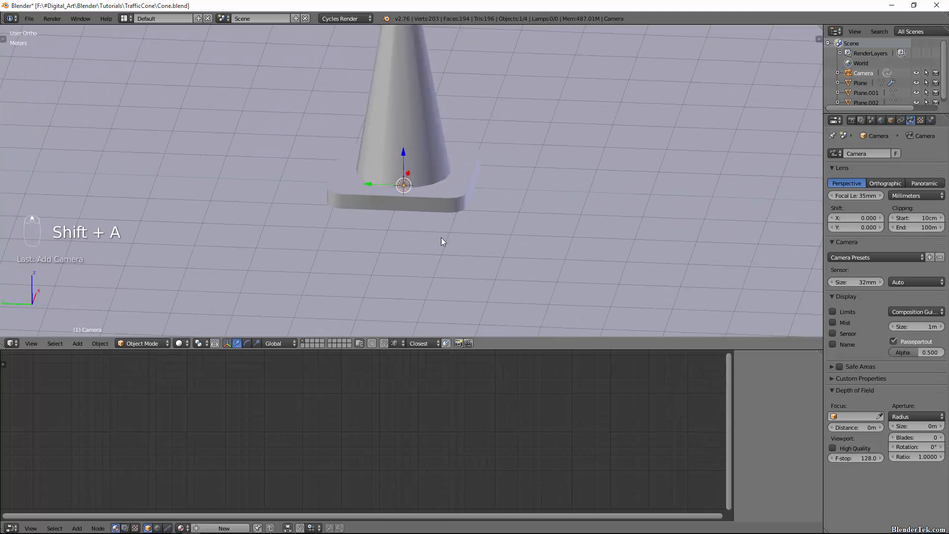
scroll(468, 248, down, 3)
key(KP_5)
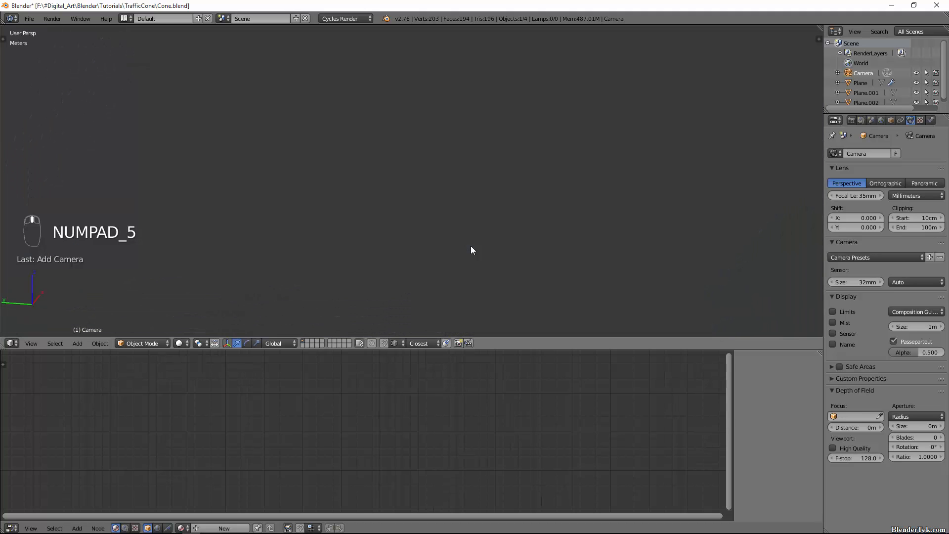
Step: Select the floor and backdrop wall together and scale them along the Y axis by about 4.3
scroll(529, 226, down, 1)
scroll(525, 251, up, 4)
scroll(527, 254, down, 6)
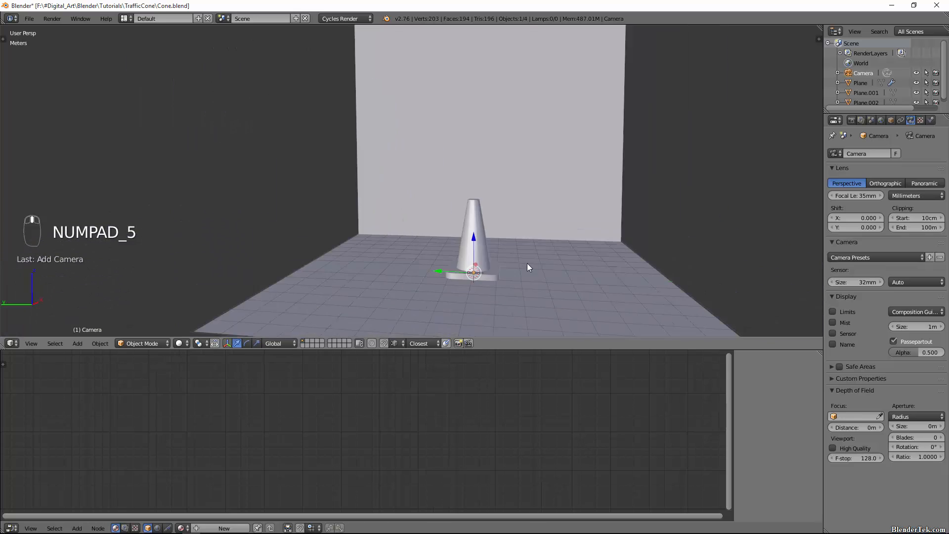
right_click(544, 259)
shift+right_click(545, 259)
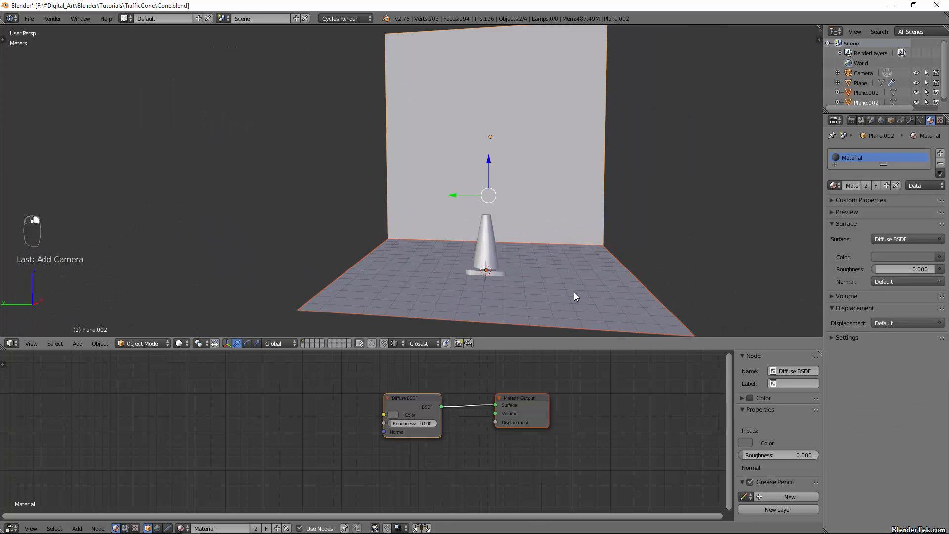
key(s)
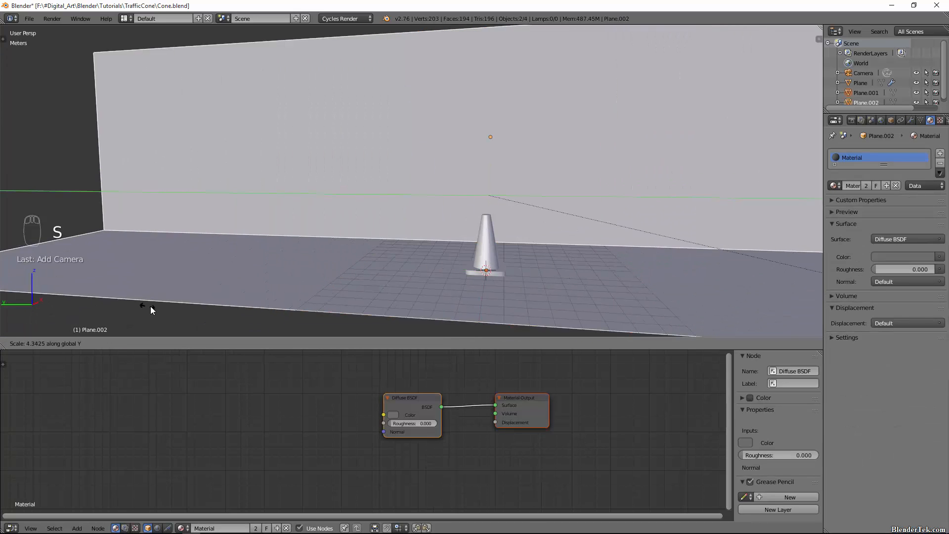
click(528, 276)
Step: Frame the cone from a three-quarter angle and align the camera to the current view
scroll(527, 272, up, 8)
shift+middle_drag(529, 260, 549, 277)
scroll(544, 275, down, 3)
scroll(500, 287, up, 4)
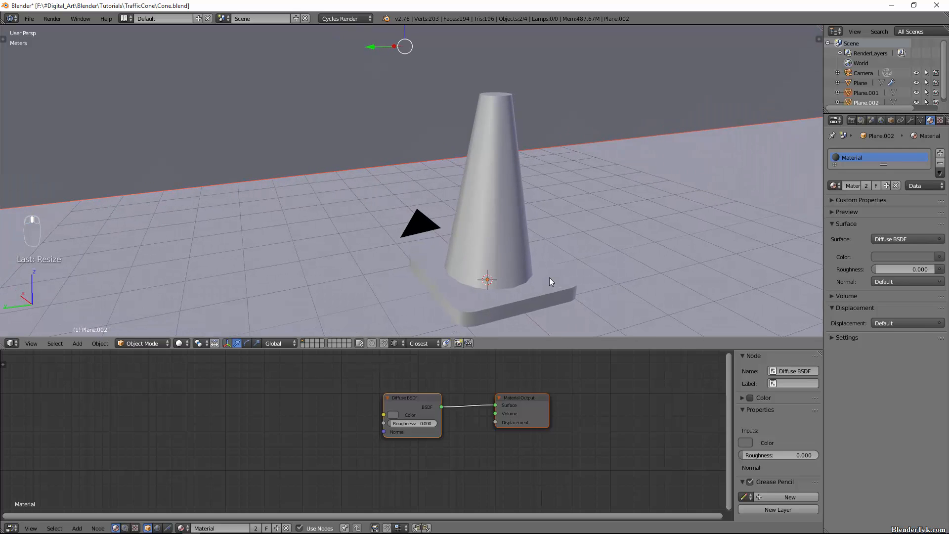
key(ctrl+alt+KP_0)
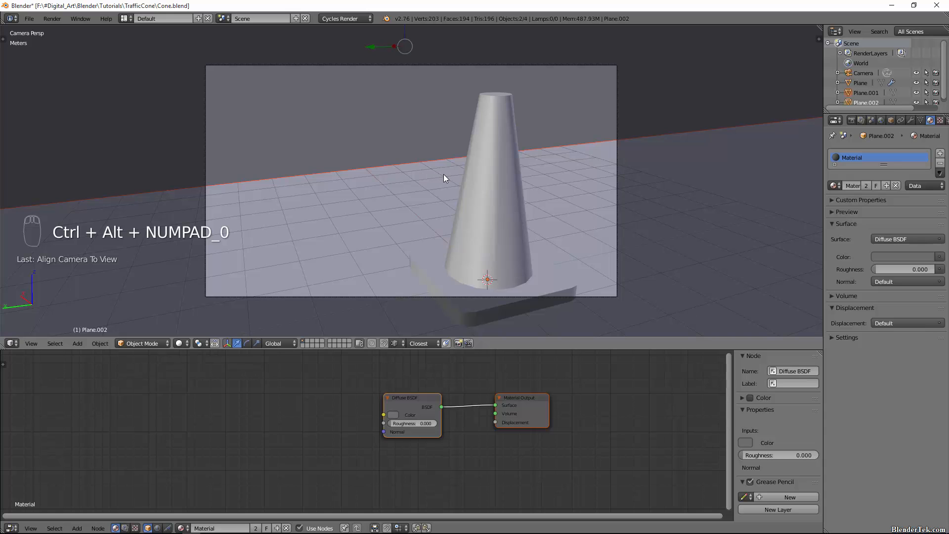
Step: Reposition the camera with fly navigation so the whole cone fits in the frame, slightly off-centre
key(shift+f)
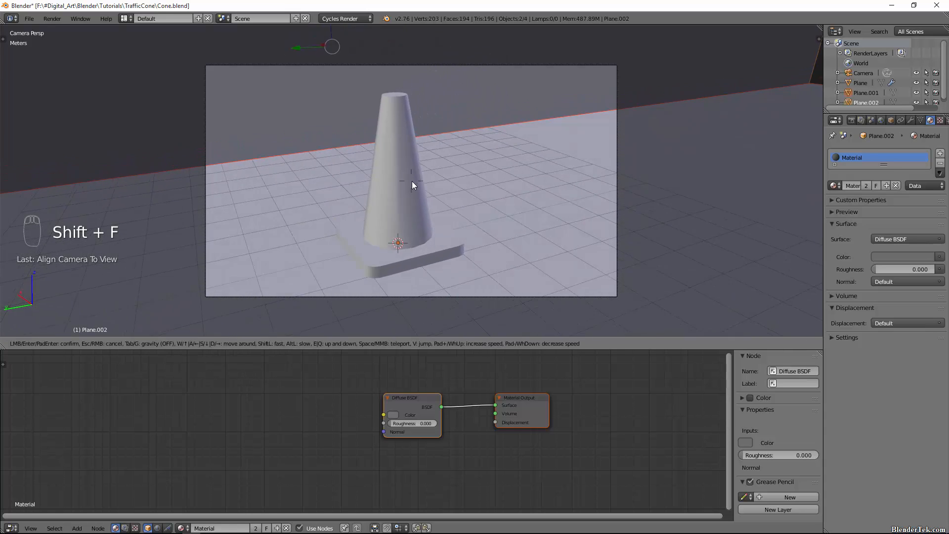
key(w)
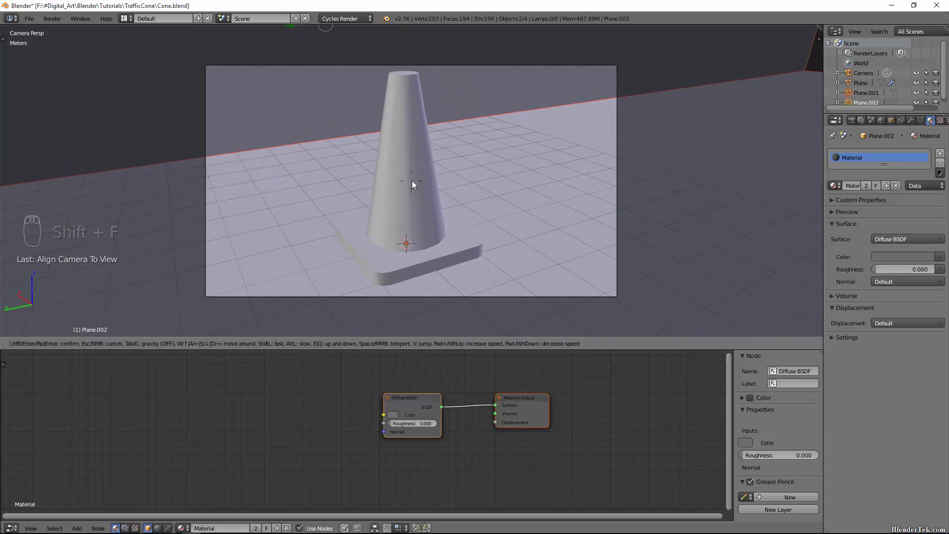
key(a)
key(a)
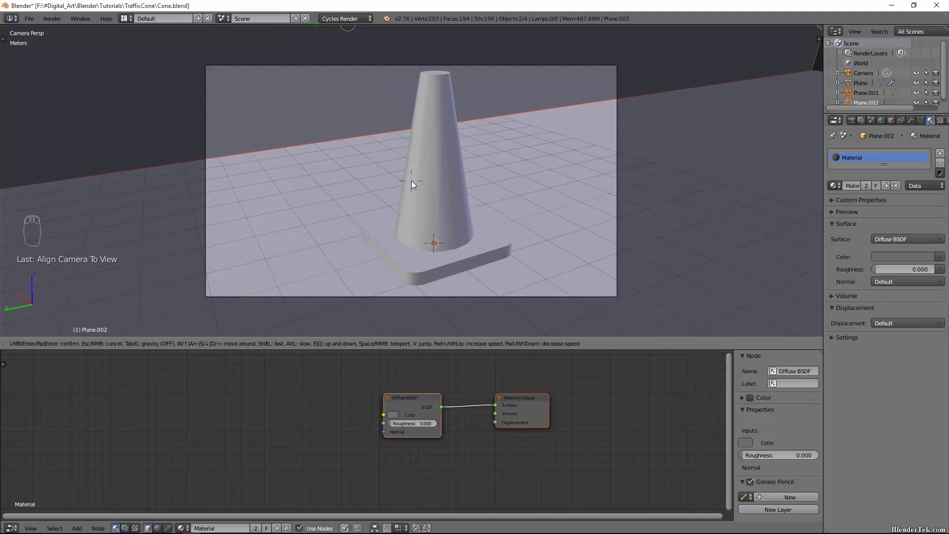
key(a)
key(d)
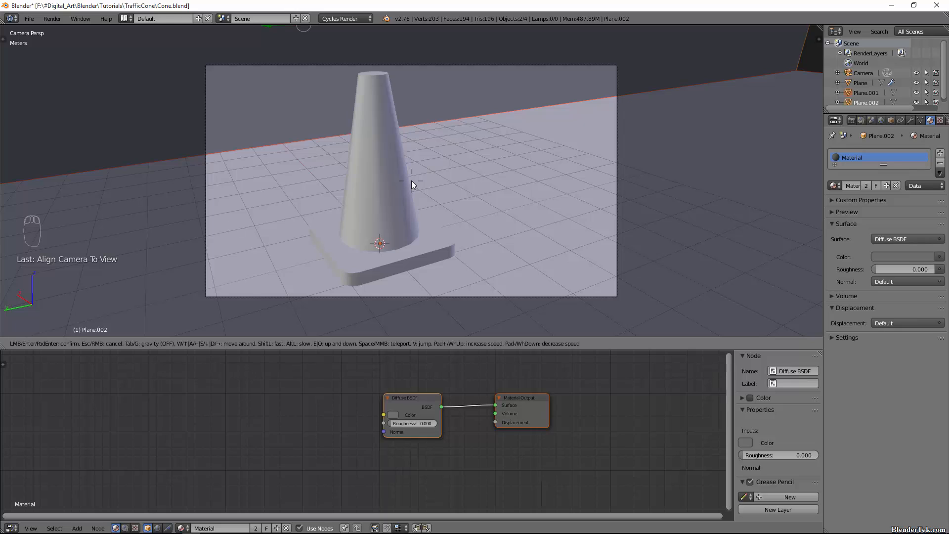
click(411, 183)
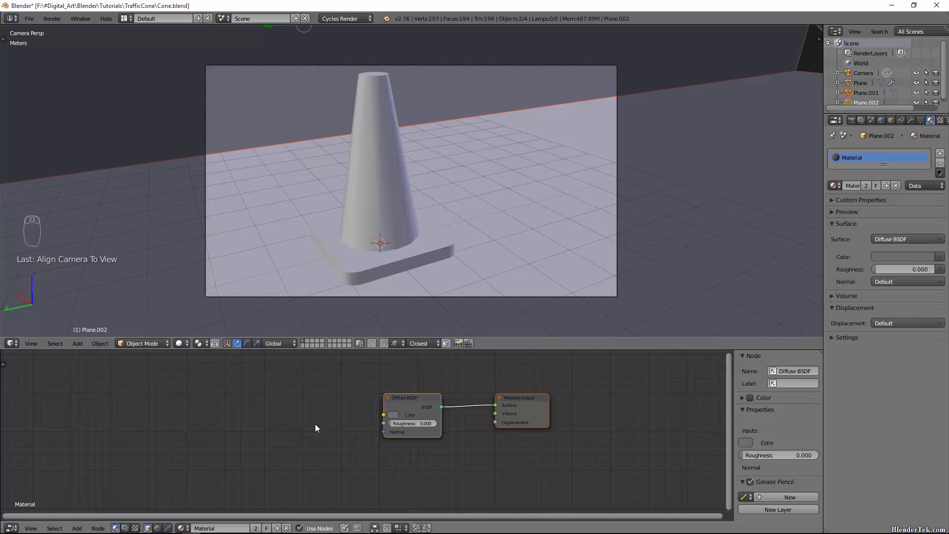
Step: Preview the camera shot in Rendered shading and return the viewport to Solid
click(186, 344)
click(200, 275)
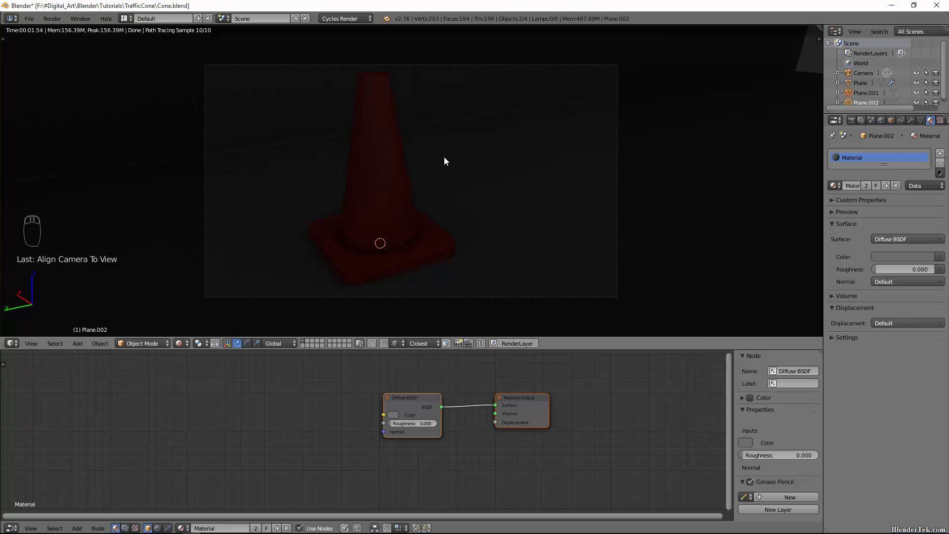
click(180, 344)
click(206, 310)
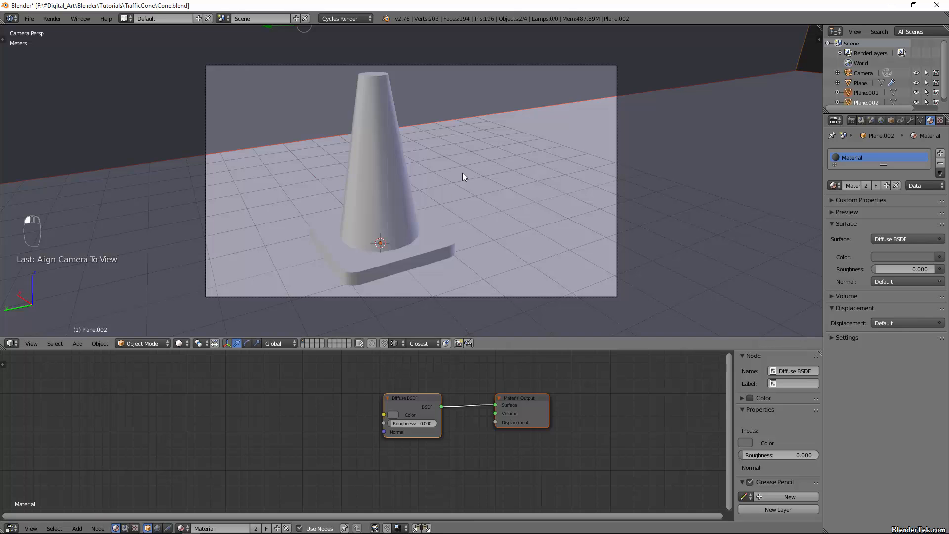
Step: Leave the camera view and add a Sun lamp at the 3D cursor above the floor
scroll(463, 177, down, 5)
key(KP_2)
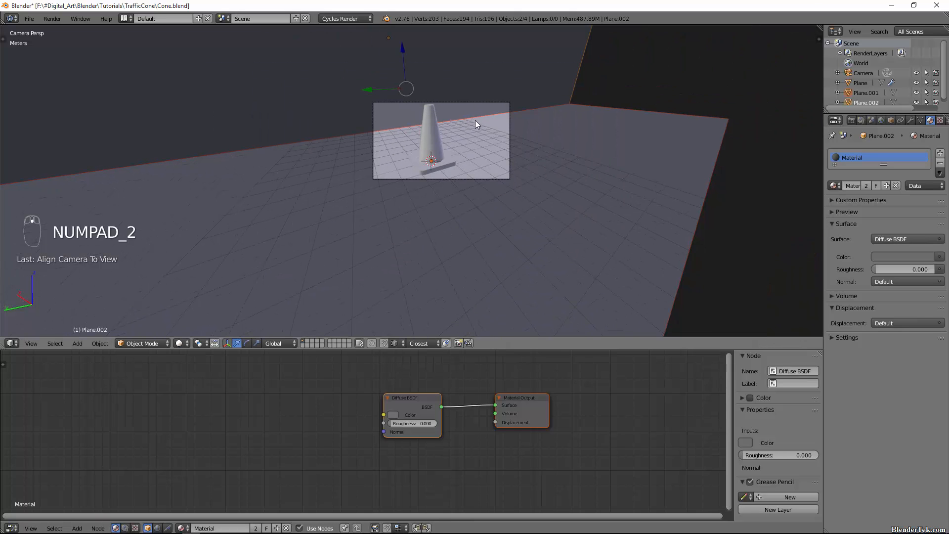
key(KP_0)
middle_drag(491, 211, 493, 242)
key(shift+a)
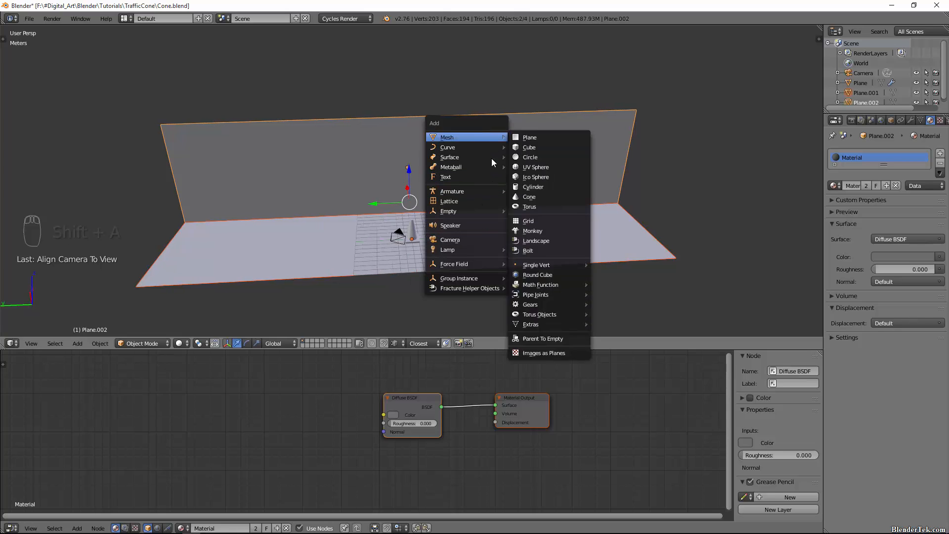
mouse_move(495, 247)
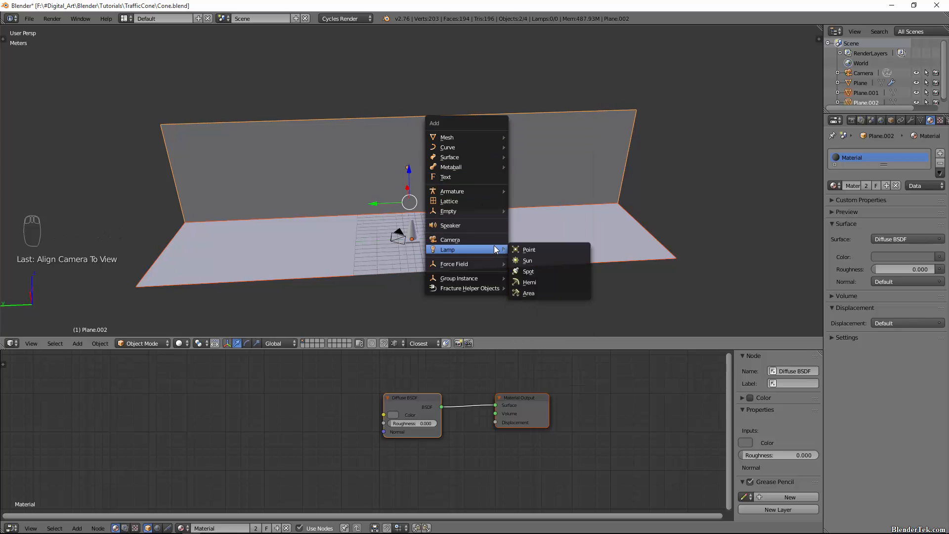
right_click(377, 164)
key(shift+a)
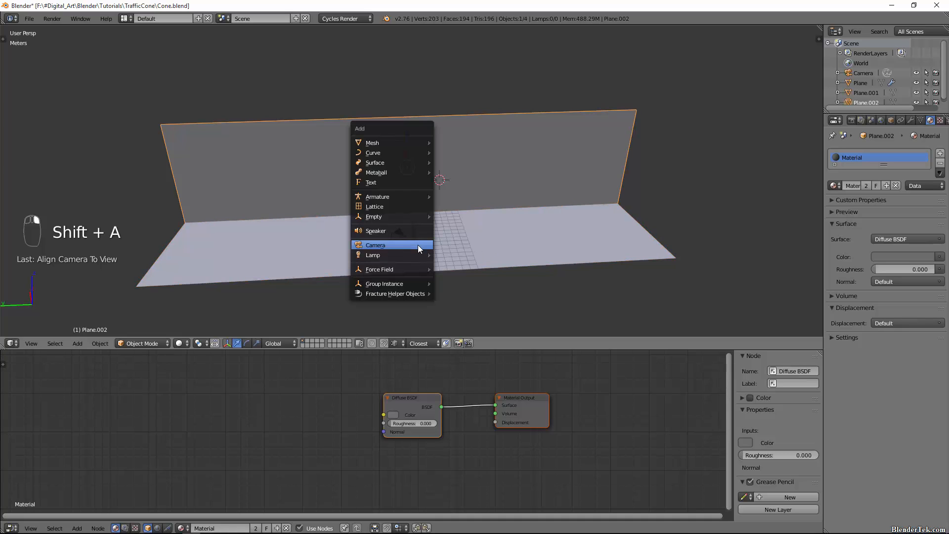
mouse_move(416, 253)
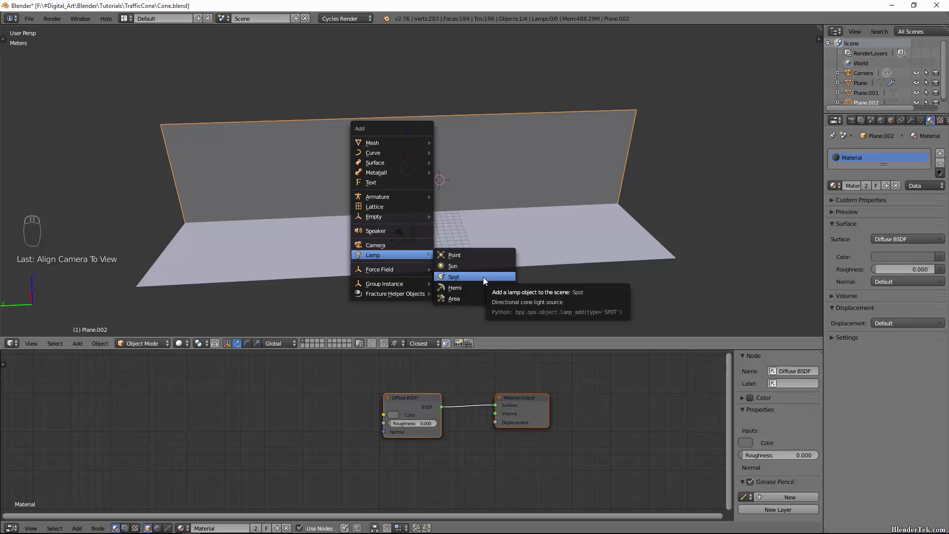
click(475, 265)
Step: Raise the sun lamp along Z above the wall and move it about 31 m in negative X, beyond the camera
middle_drag(473, 254, 500, 280)
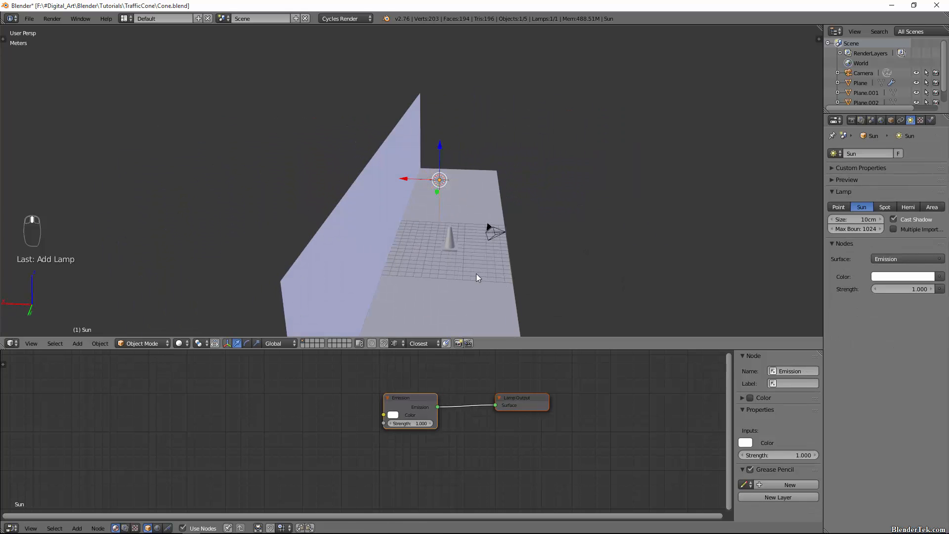
key(g)
key(z)
click(465, 147)
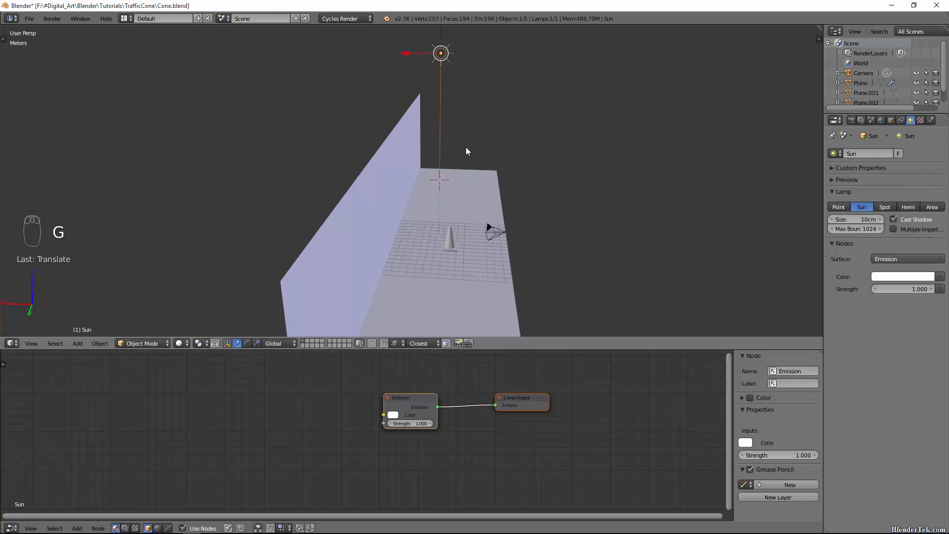
key(g)
key(x)
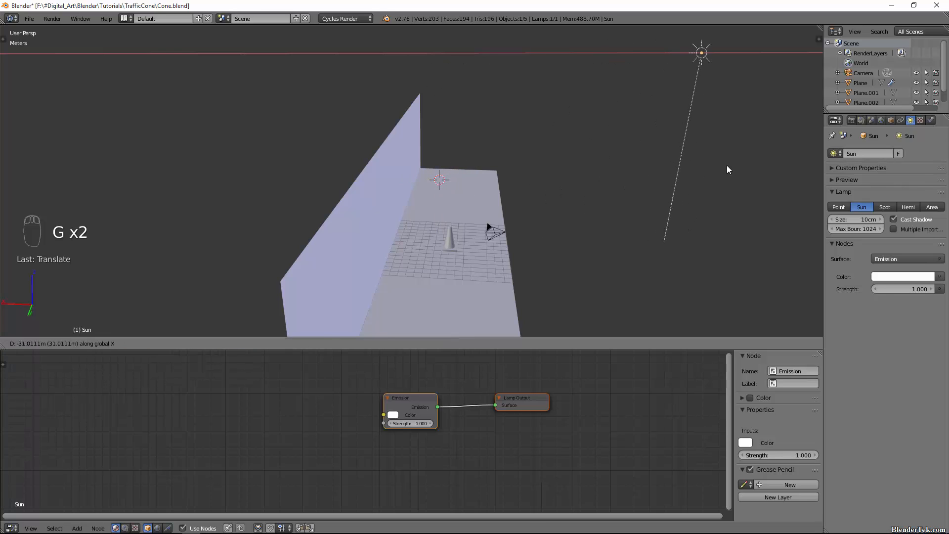
click(733, 168)
Step: Rotate the sun lamp about -34 degrees around global Y and rotate it again to aim it at the cone
middle_drag(674, 221, 573, 227)
key(r)
key(y)
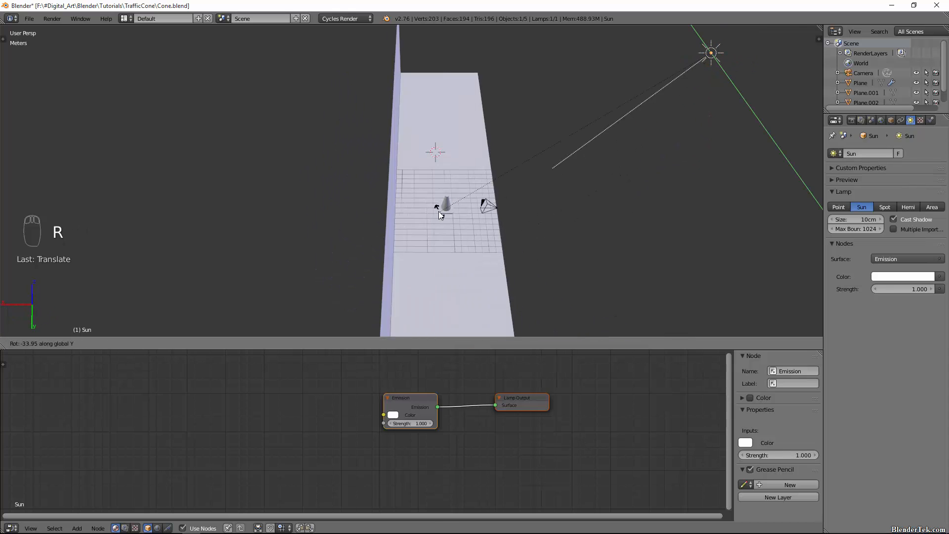
click(438, 211)
middle_drag(393, 185, 626, 223)
key(r)
click(666, 257)
mouse_move(421, 331)
middle_down()
mouse_move(375, 307)
mouse_move(346, 316)
middle_up()
Step: Set the sun's emission strength to 2.5 in Rendered shading and centre the camera view of the cone
click(179, 343)
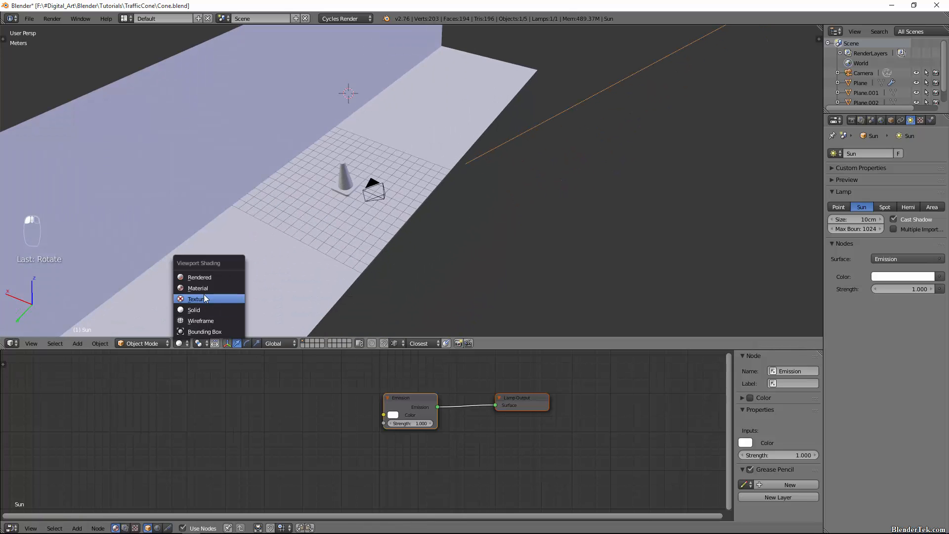
click(205, 276)
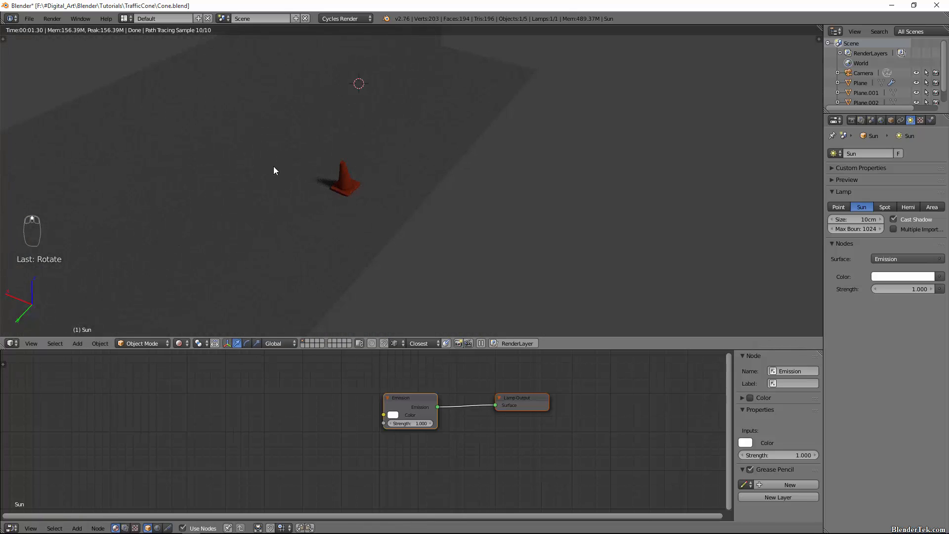
scroll(274, 167, up, 6)
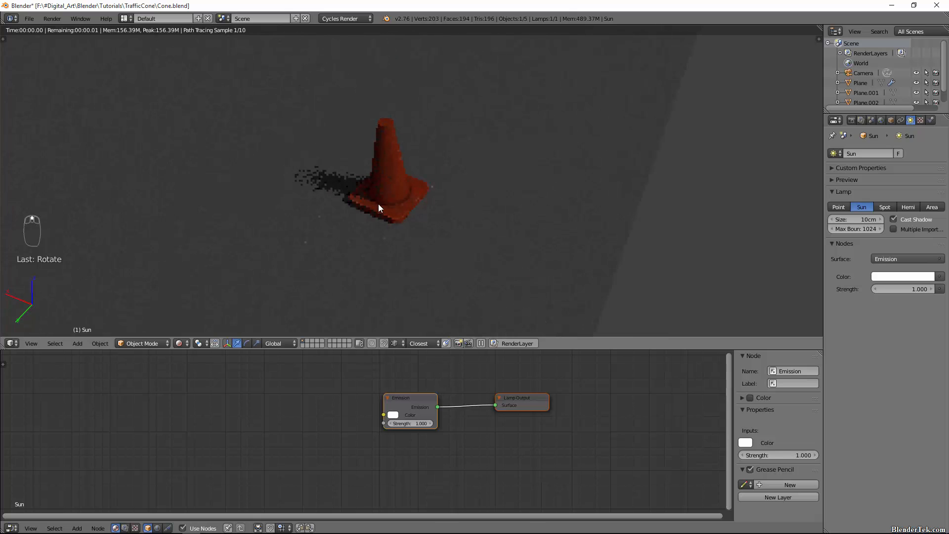
click(425, 423)
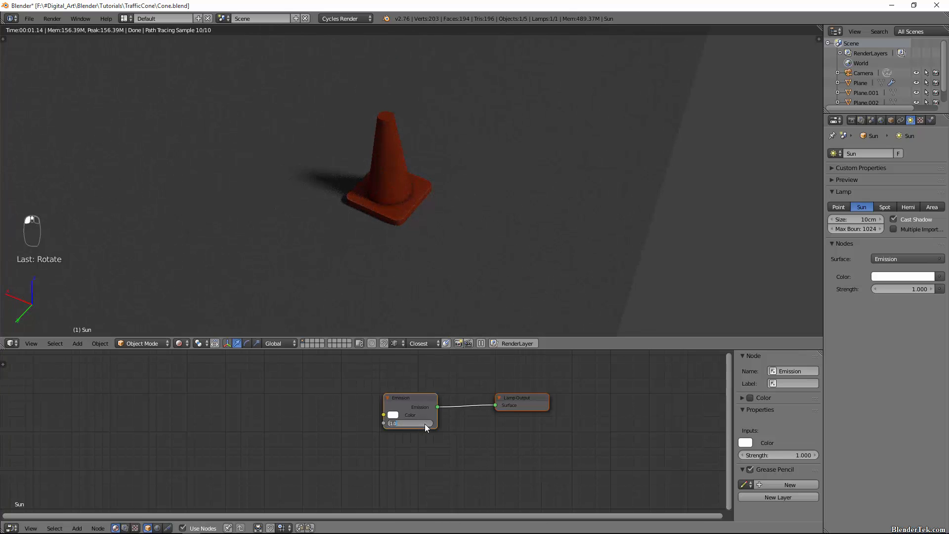
text(2.5)
key(Return)
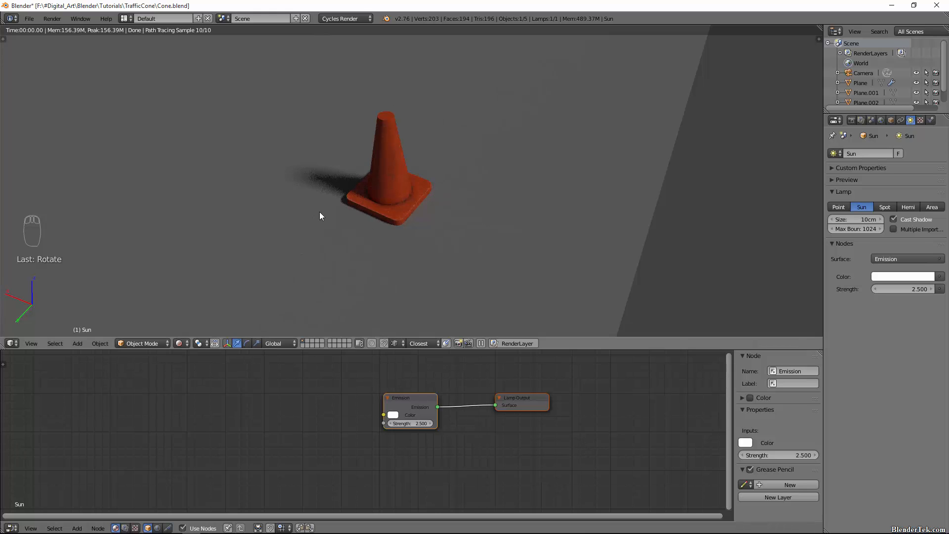
key(KP_0)
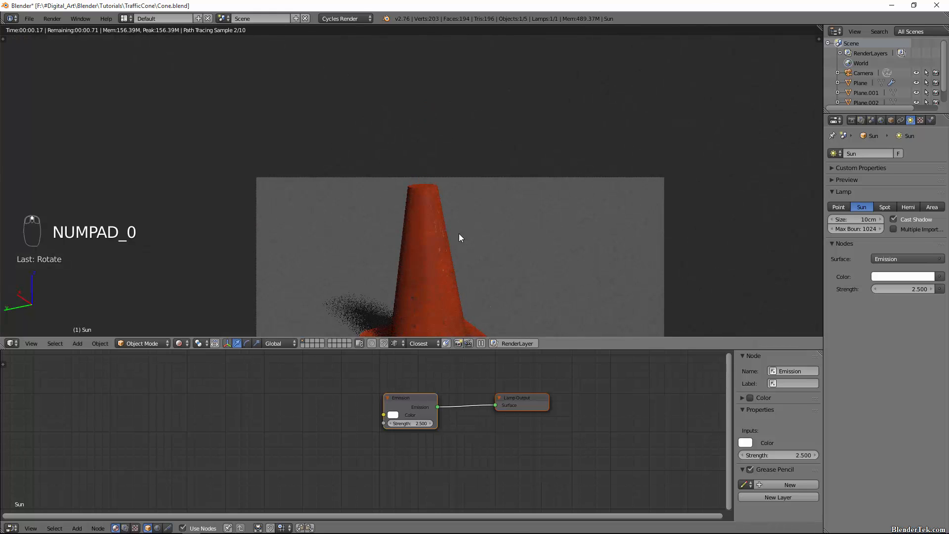
shift+middle_drag(524, 241, 527, 120)
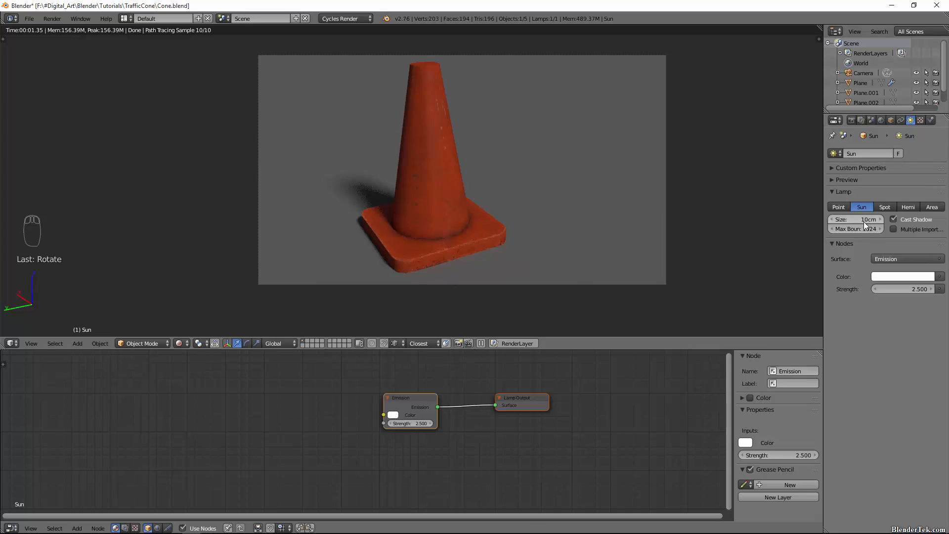
Step: Try sun lamp sizes of 0, 10 cm, 1 cm and 2 cm to compare shadow softness
drag(858, 219, 841, 229)
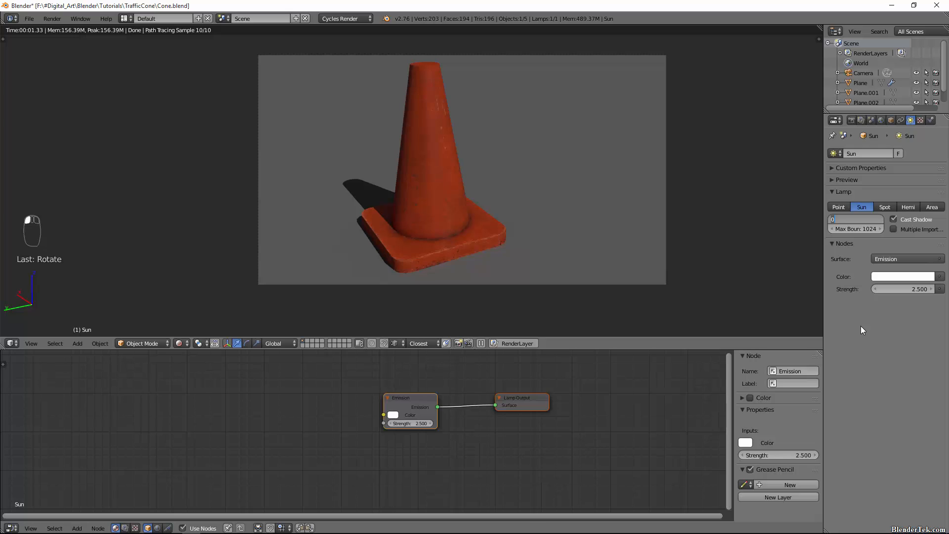
text(10cm)
key(Return)
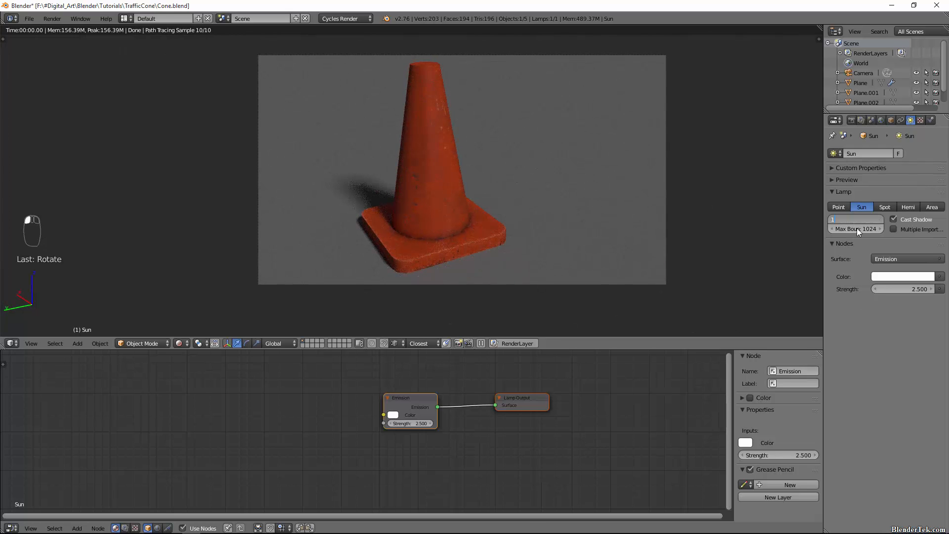
key(Return)
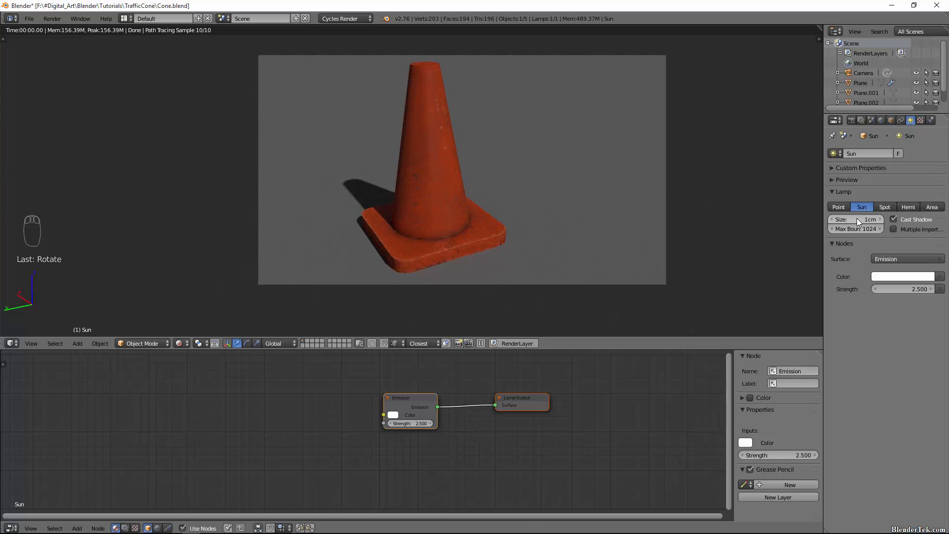
click(858, 221)
text(2cm)
key(Return)
Step: Set the sun lamp's size to 3 cm
click(859, 219)
text(3cm)
key(Return)
Step: Tint the sun's emission colour a faint cool near-white, with red at 0.975, blue at 1.000 and green raised above 0.942
click(896, 276)
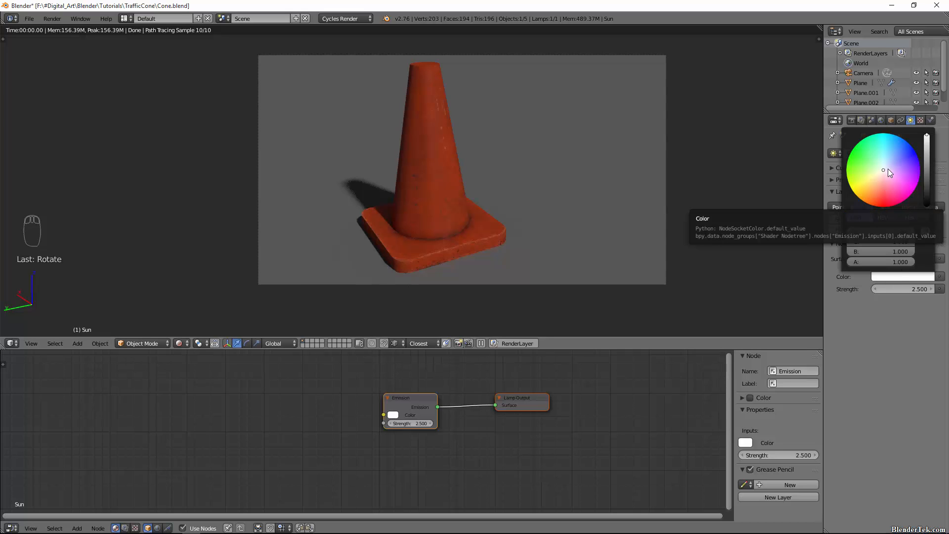
click(887, 169)
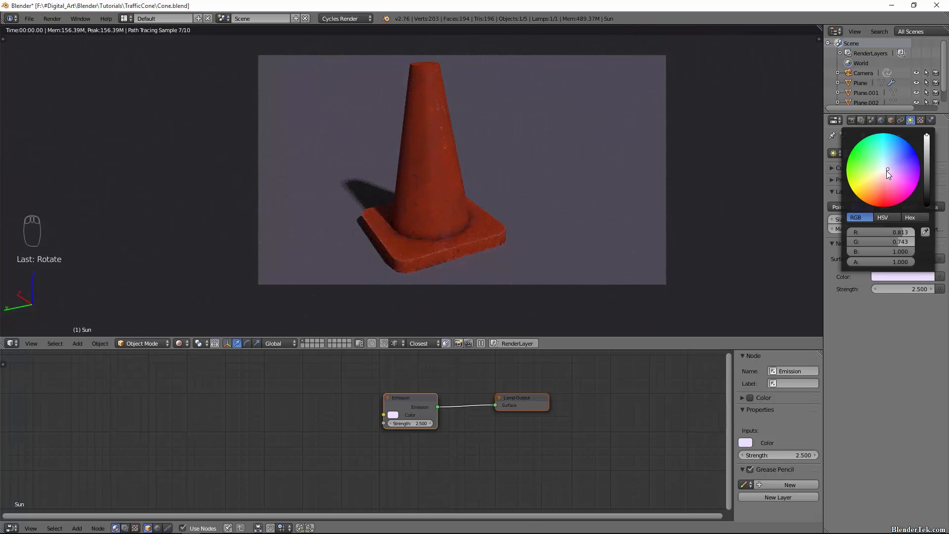
click(886, 171)
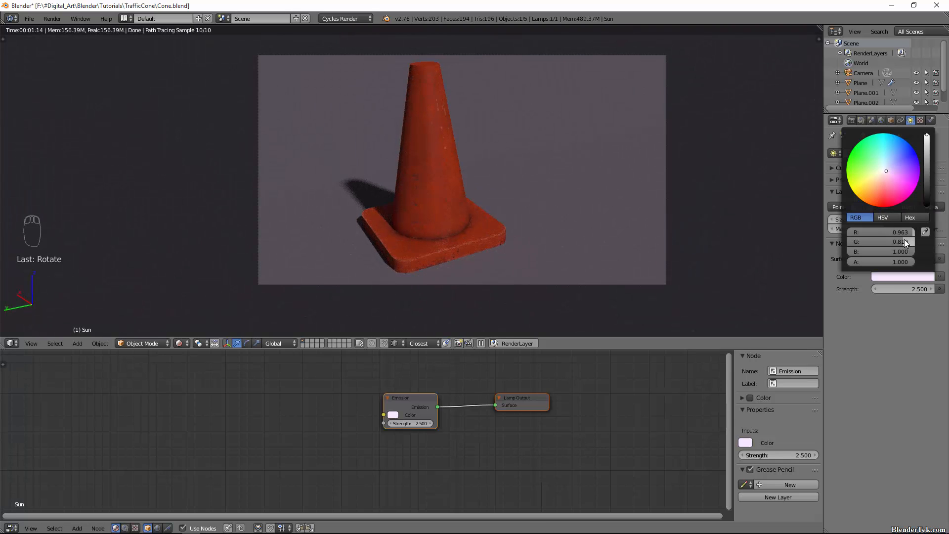
drag(906, 244, 914, 242)
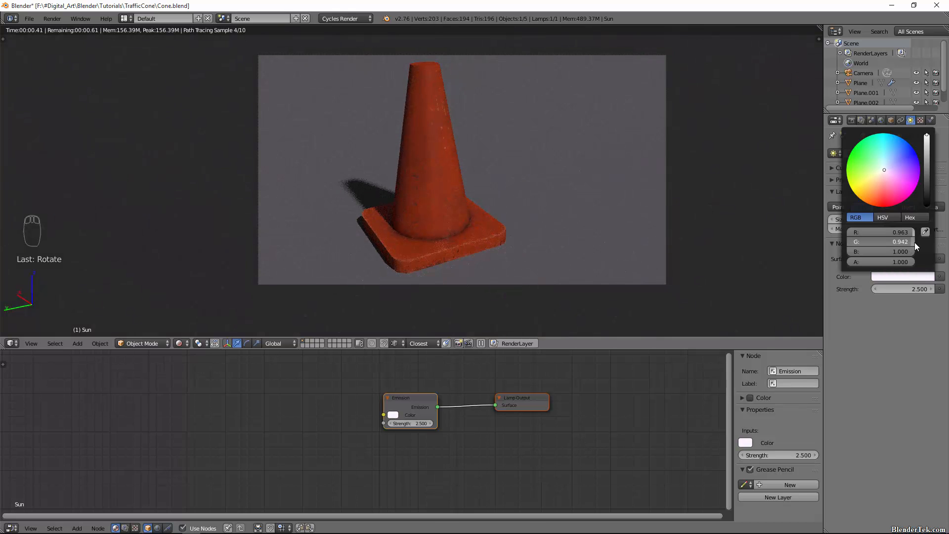
click(898, 275)
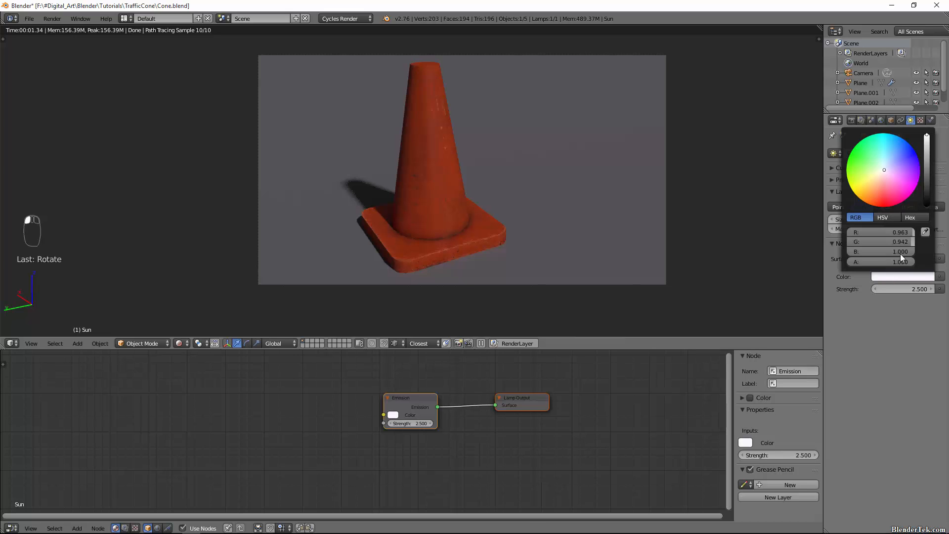
click(904, 233)
key(BackSpace)
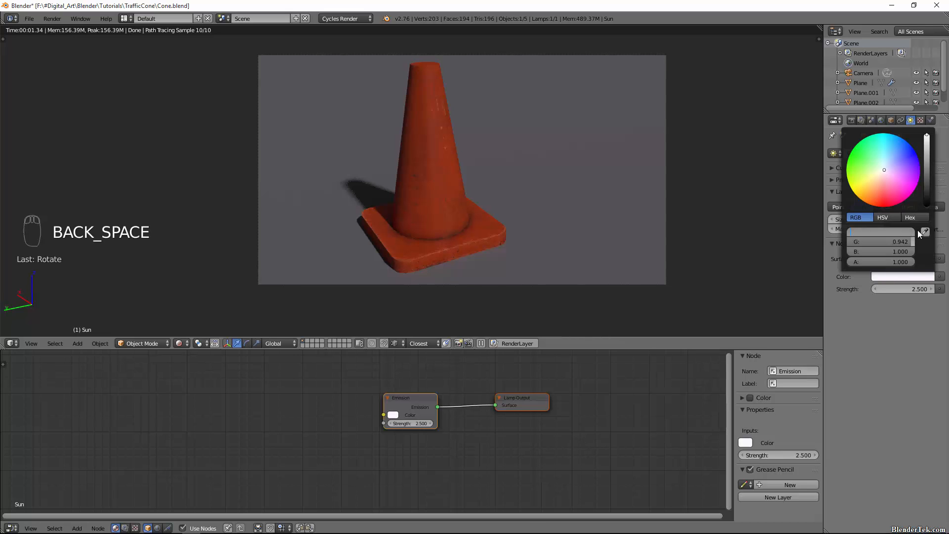
text(0.975)
click(900, 242)
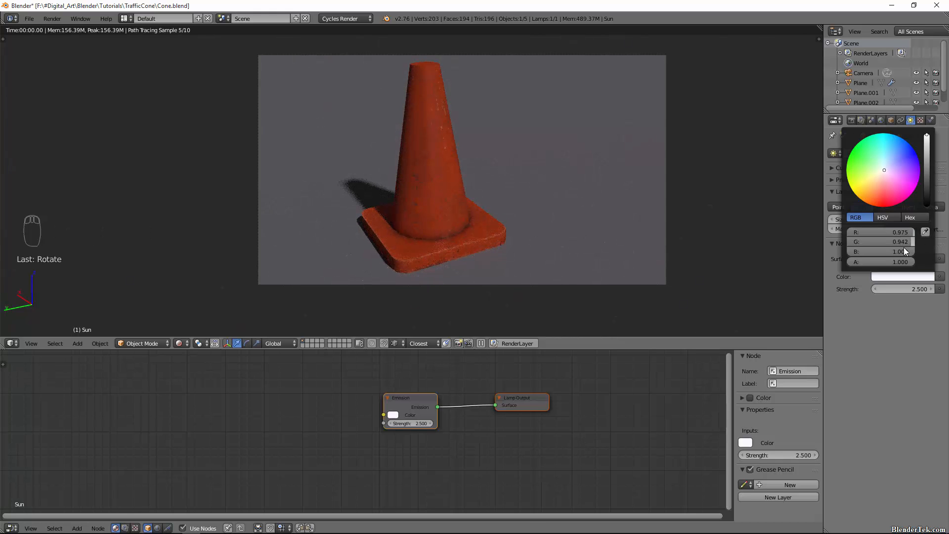
drag(907, 242, 923, 244)
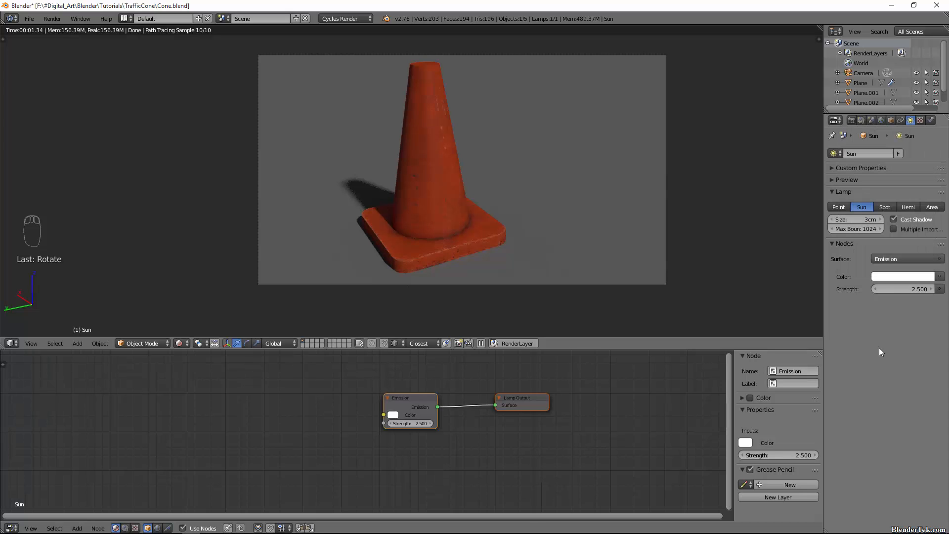
Step: Tint the sun lamp's emission color slightly cooler by lowering its red value a little
click(904, 277)
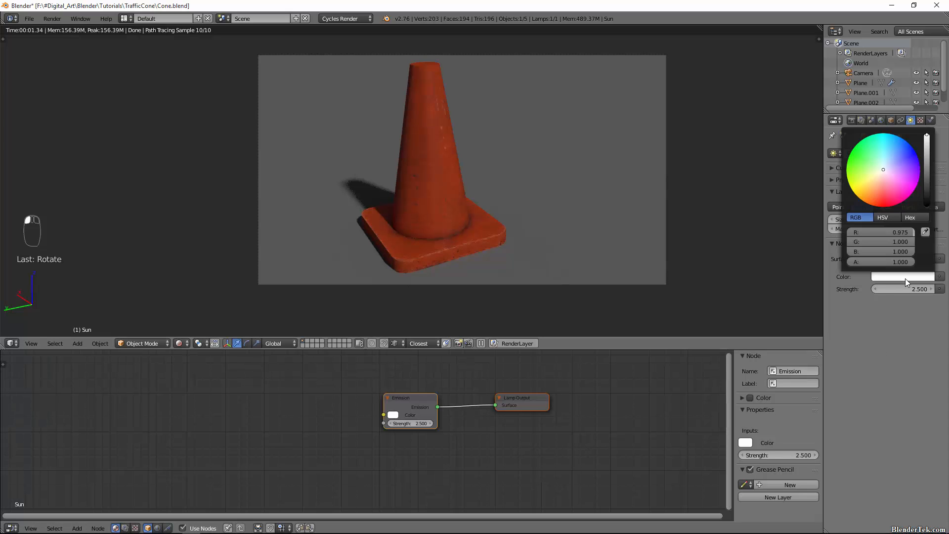
drag(912, 233, 925, 232)
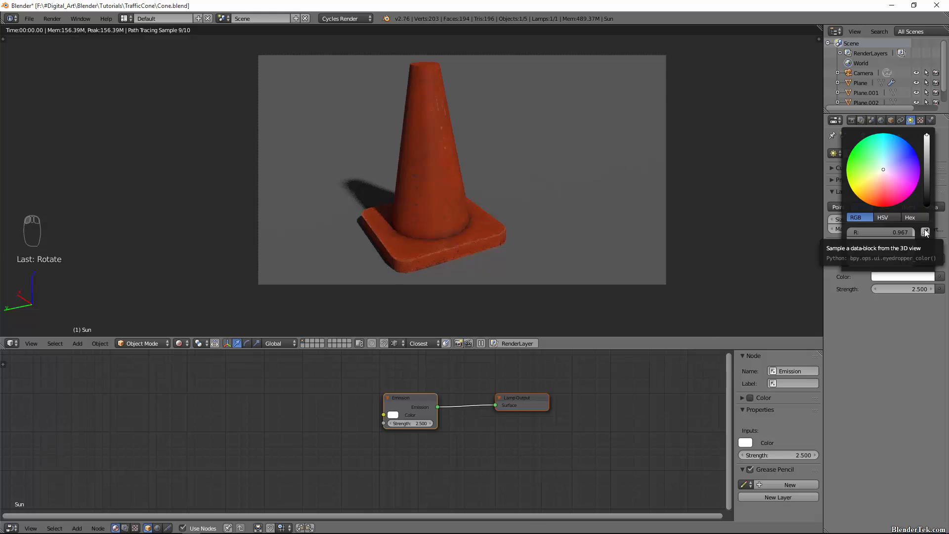
mouse_move(913, 232)
mouse_down()
mouse_move(903, 222)
mouse_move(906, 231)
mouse_up()
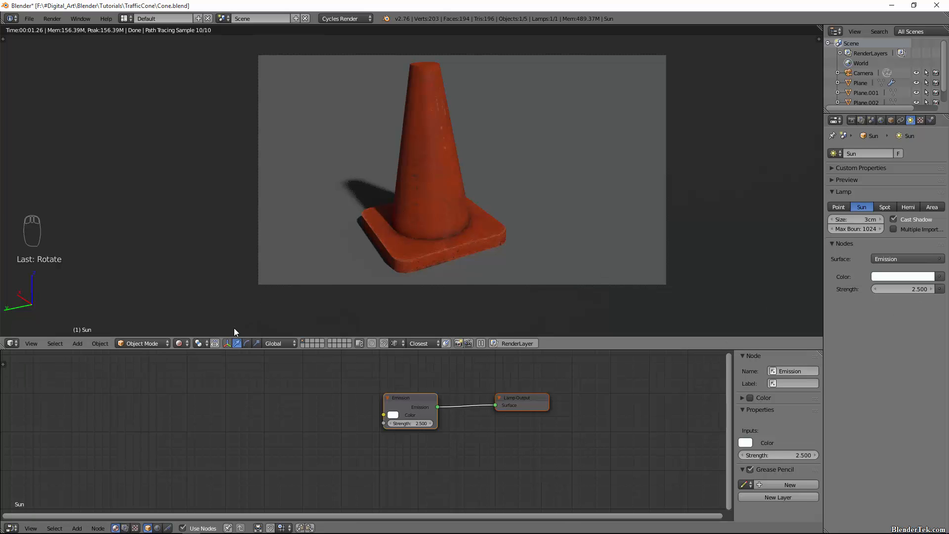
Step: Set the render resolution scale to 100% and the render samples to 100
click(851, 121)
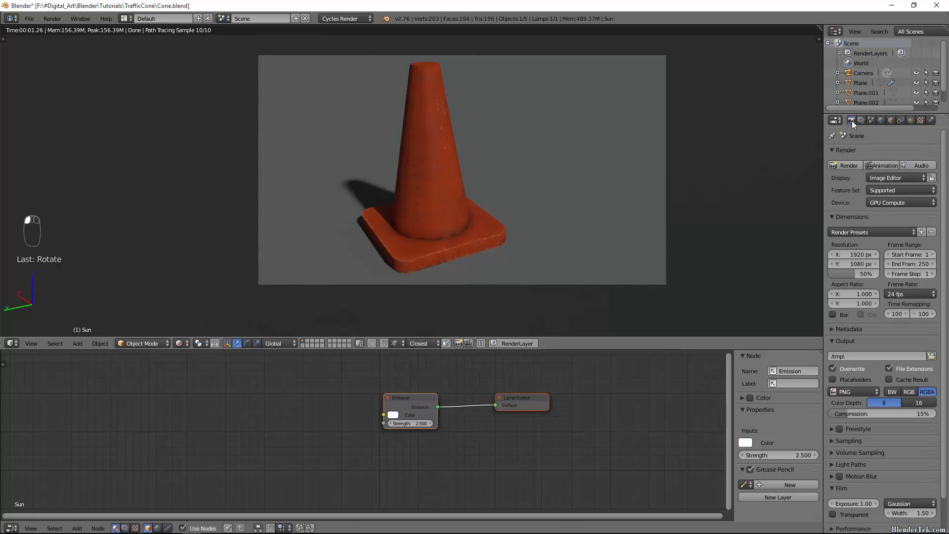
drag(859, 274, 901, 278)
scroll(900, 370, down, 2)
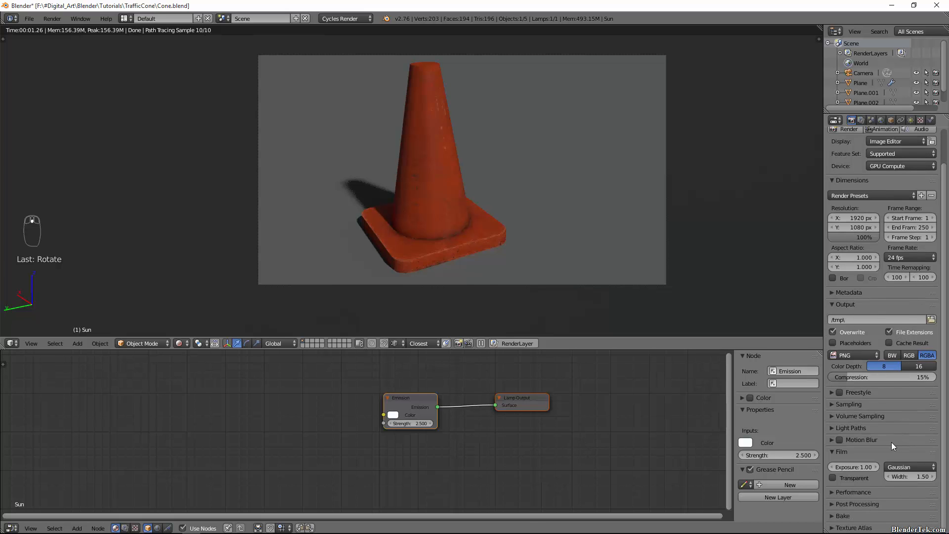
click(830, 404)
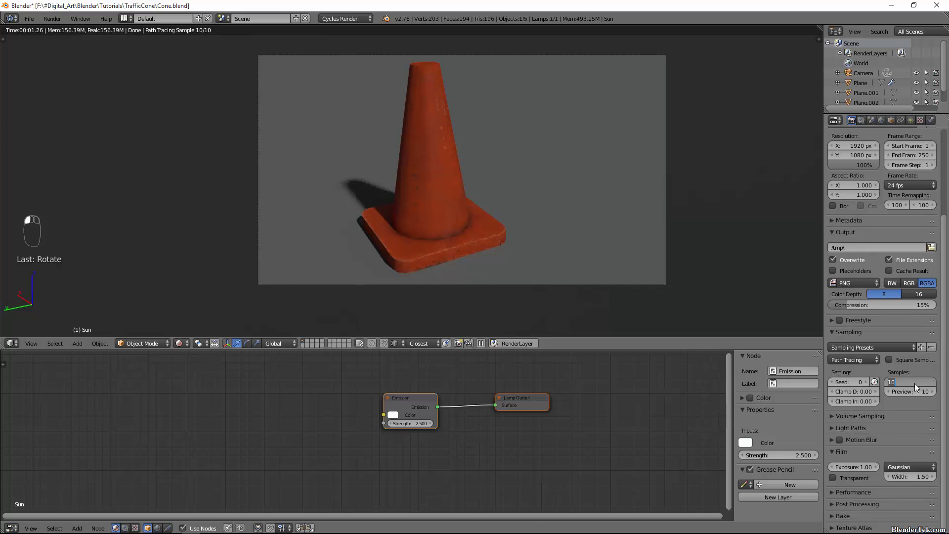
text(00)
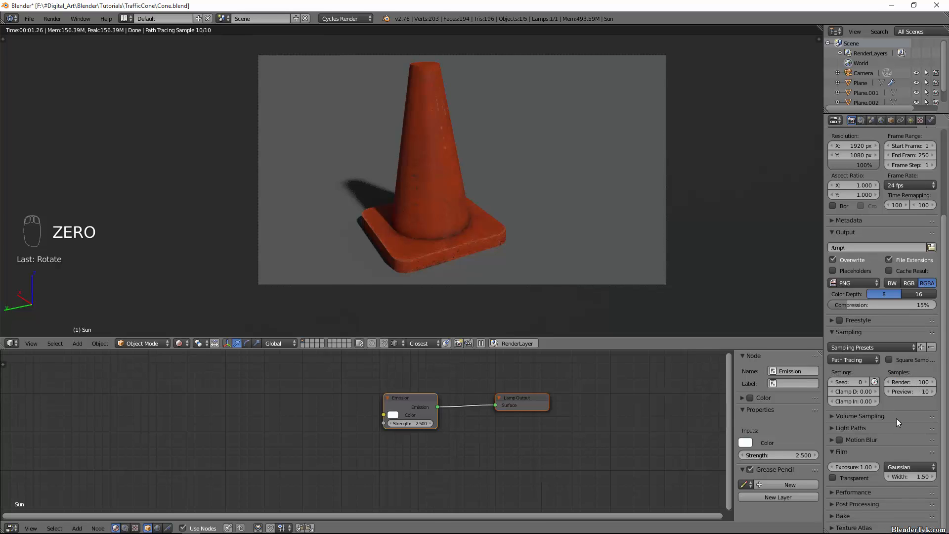
Step: Apply the Full Global Illumination integrator preset to the render's light paths
click(831, 415)
scroll(830, 415, down, 2)
click(830, 425)
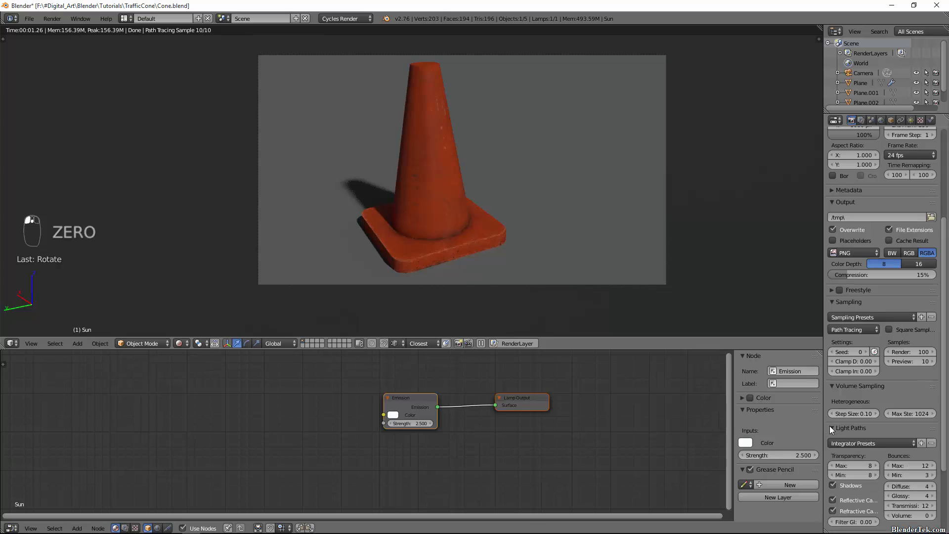
scroll(840, 410, down, 5)
click(876, 344)
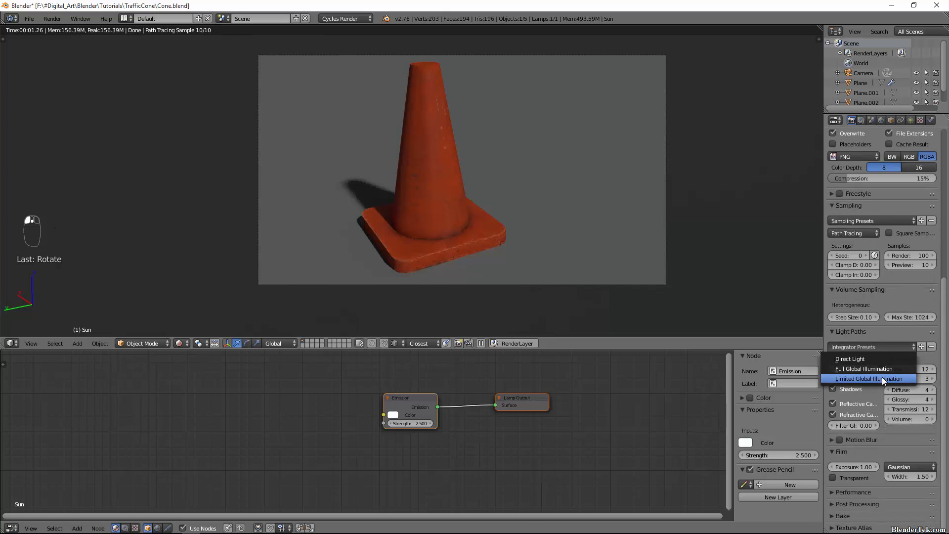
click(880, 371)
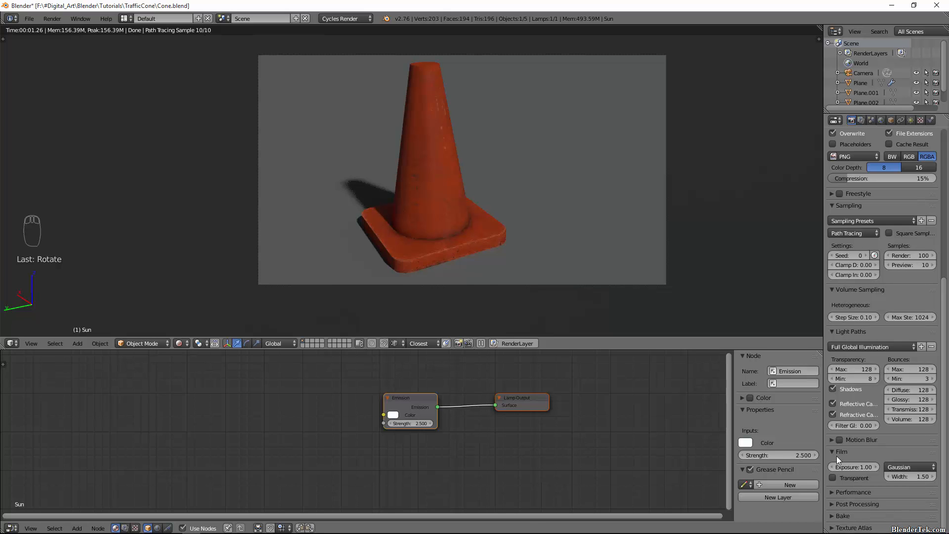
Step: Render the still image of the traffic cone and inspect the finished result up close
scroll(870, 276, up, 8)
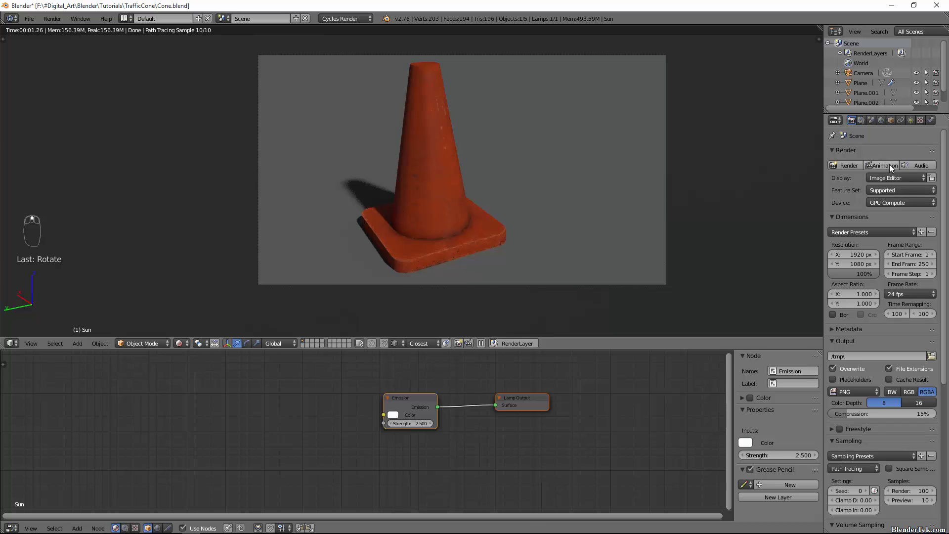
click(843, 163)
scroll(496, 205, up, 2)
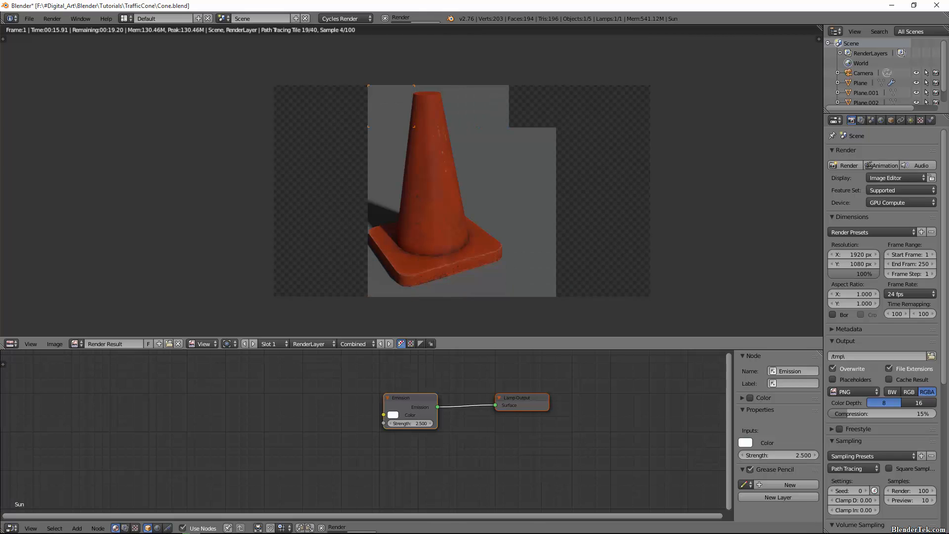
scroll(408, 203, up, 5)
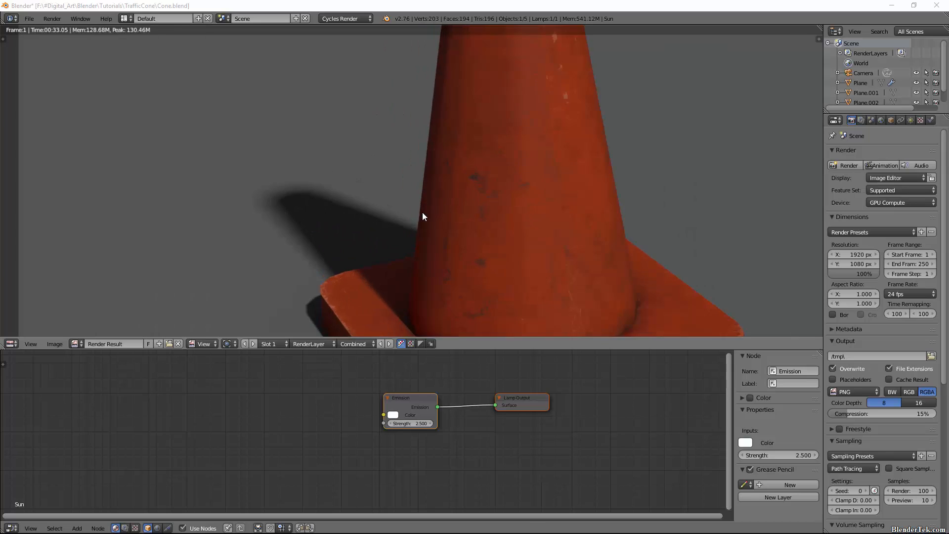
scroll(556, 182, down, 4)
scroll(563, 185, up, 1)
scroll(523, 227, down, 2)
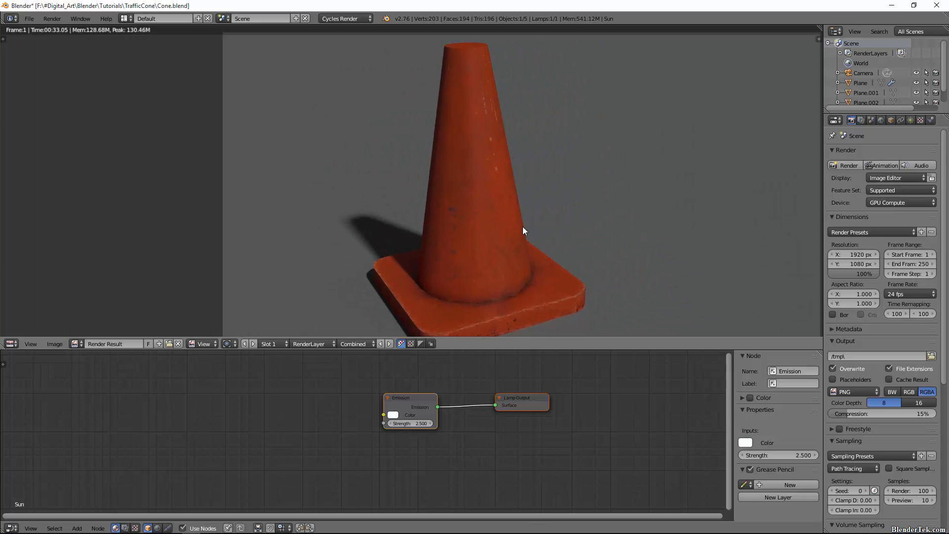
key(alt+space)
text(sub)
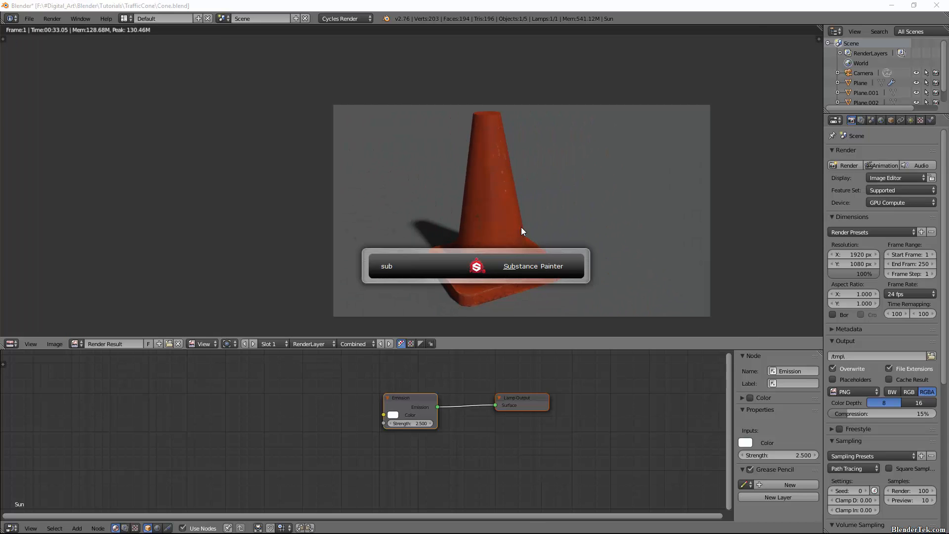
text(stance p)
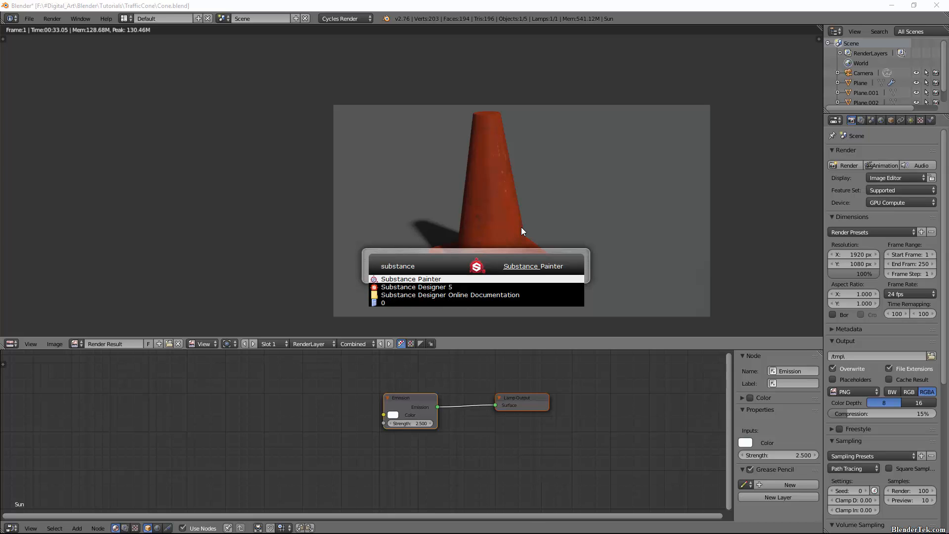
Step: Save the Cone.blend file and launch Adobe Photoshop CC 2014
click(29, 18)
click(61, 95)
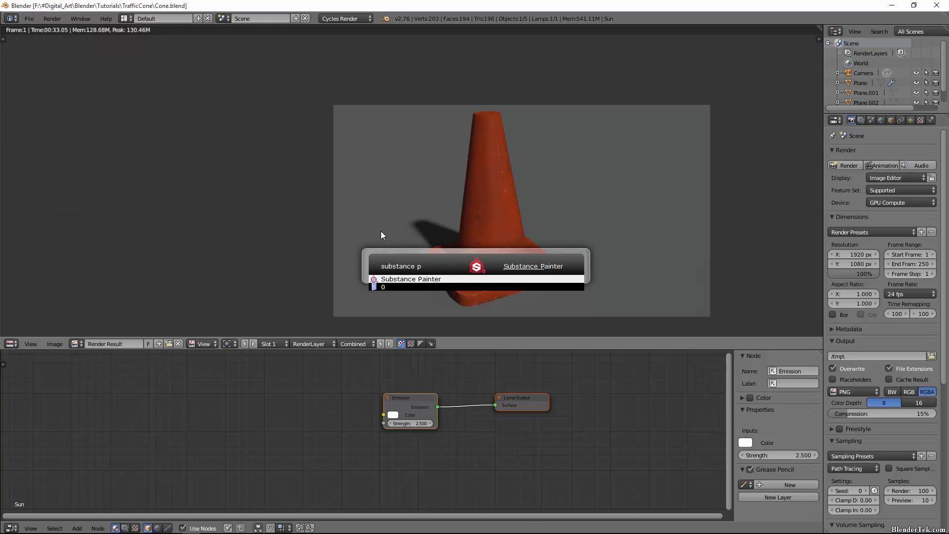
key(shift+Left)
key(shift+Left)
key(shift+Left)
key(shift+Left)
key(shift+Left)
key(shift+Left)
key(shift+Left)
key(shift+Left)
key(shift+Left)
key(shift+Left)
key(shift+Left)
text(photoshop)
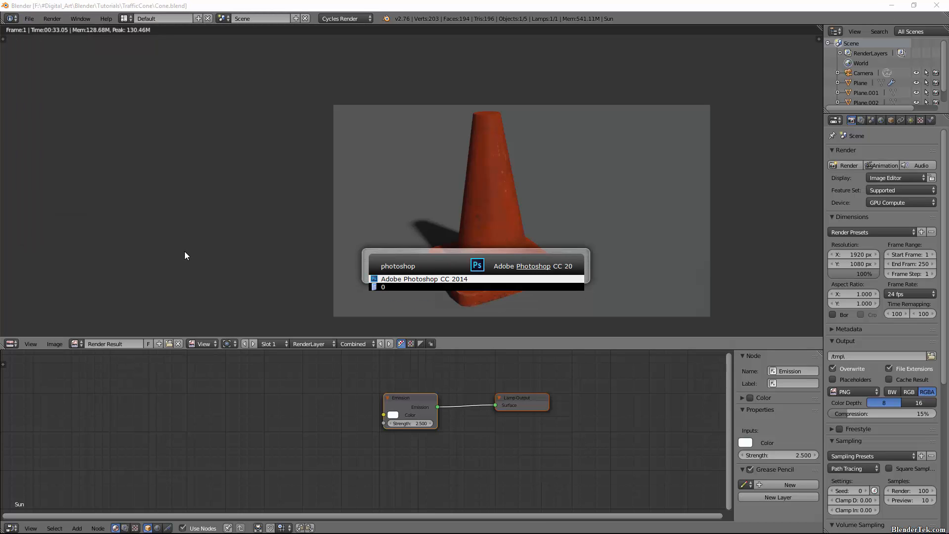
key(Return)
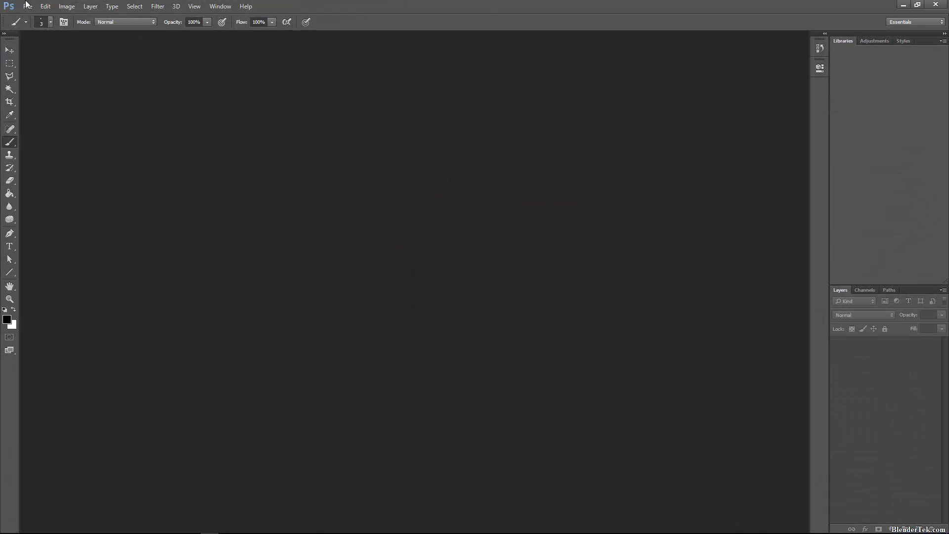
Step: Create a new grayscale document with a transparent background, 1024 pixels wide and 256 pixels high
click(28, 6)
click(30, 9)
click(26, 8)
click(31, 17)
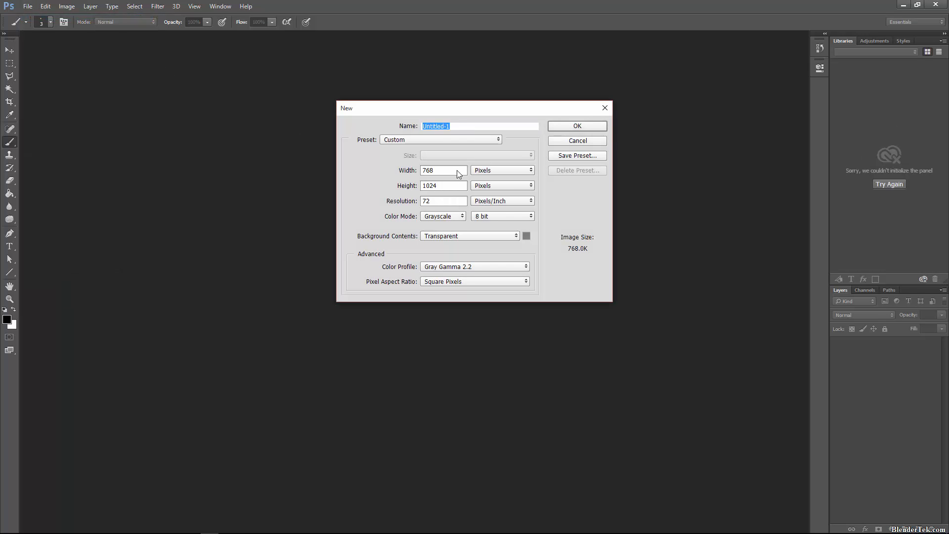
drag(458, 172, 308, 171)
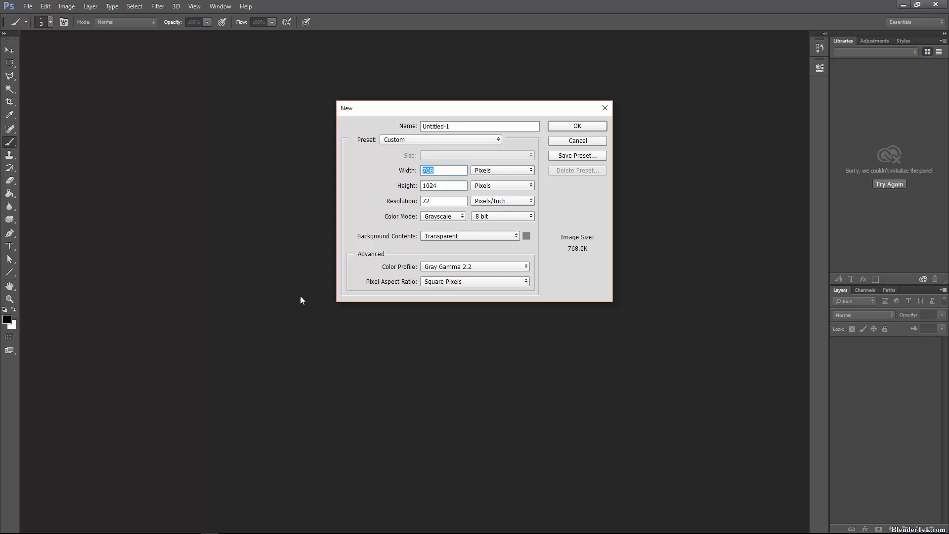
text(1024)
key(Tab)
text(256)
key(Return)
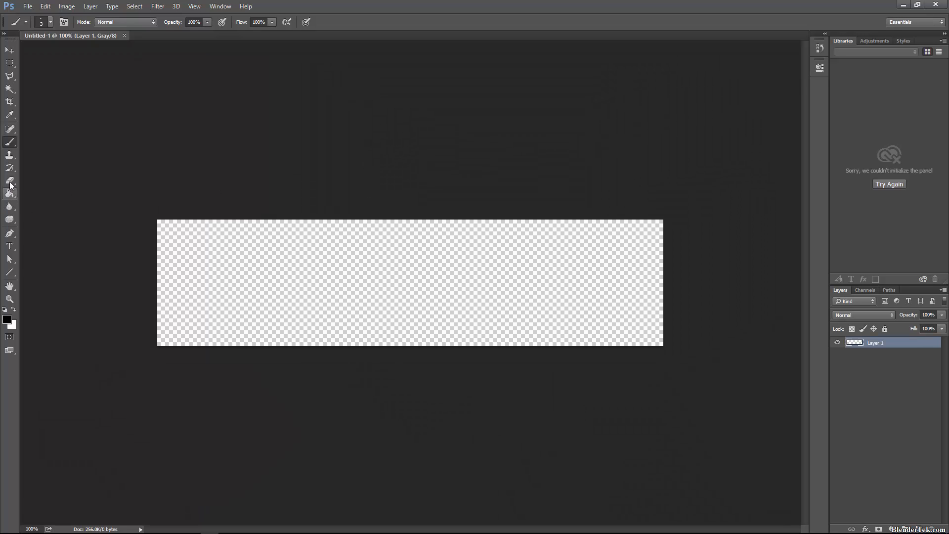
Step: Draw a black horizontal line 128 px thick and about 1280 px long across the whole canvas, and center it vertically
click(10, 273)
drag(10, 275, 46, 310)
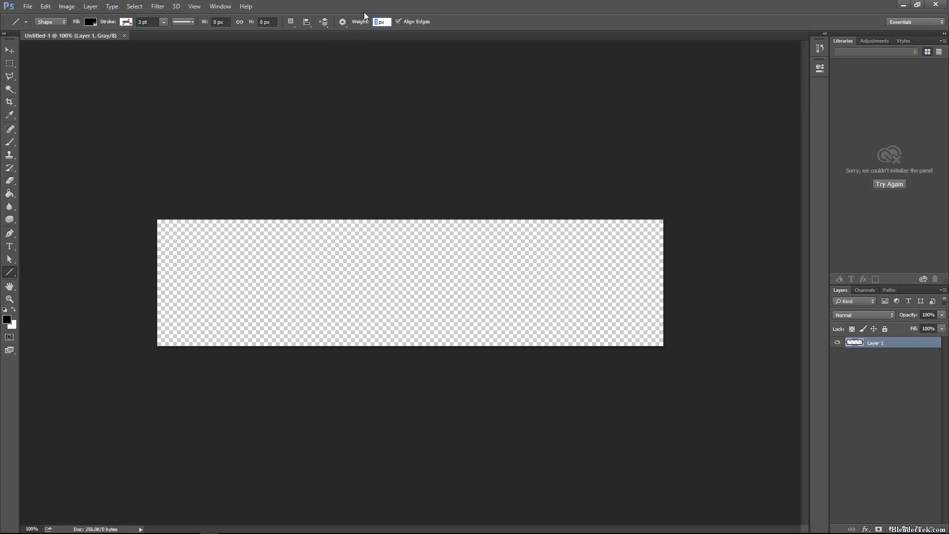
text(128)
shift+drag(116, 284, 748, 297)
click(9, 50)
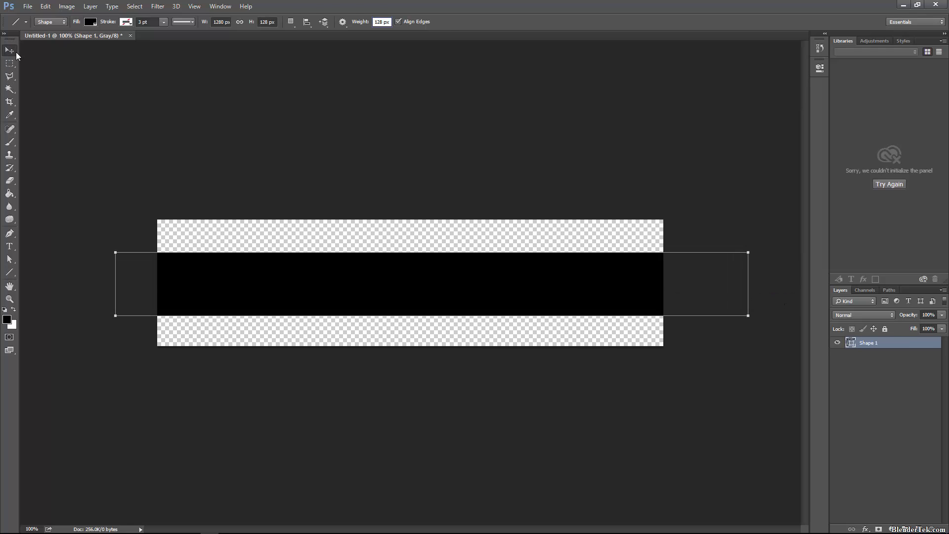
drag(448, 310, 435, 311)
Step: Save the document as a PNG named lineMask in the TrafficCone folder
click(28, 6)
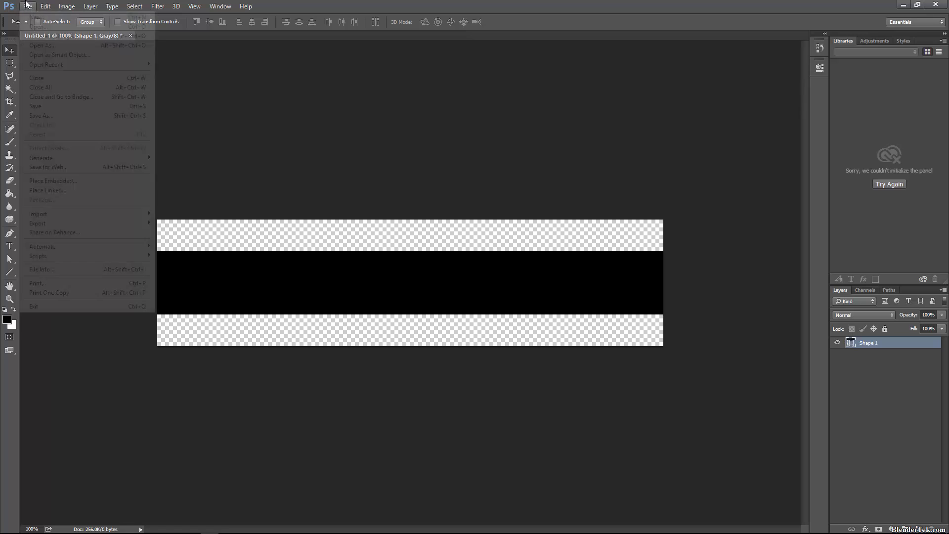
click(90, 118)
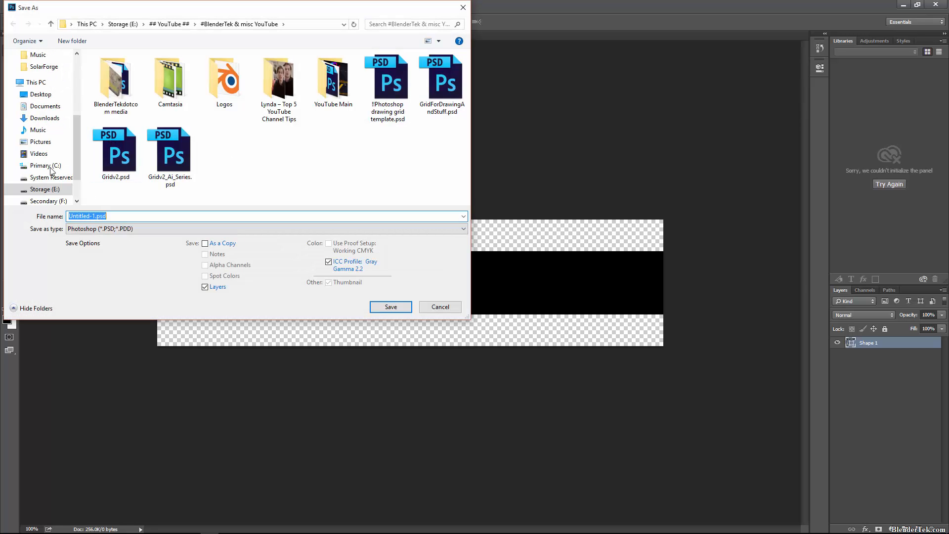
scroll(50, 72, up, 1)
click(46, 55)
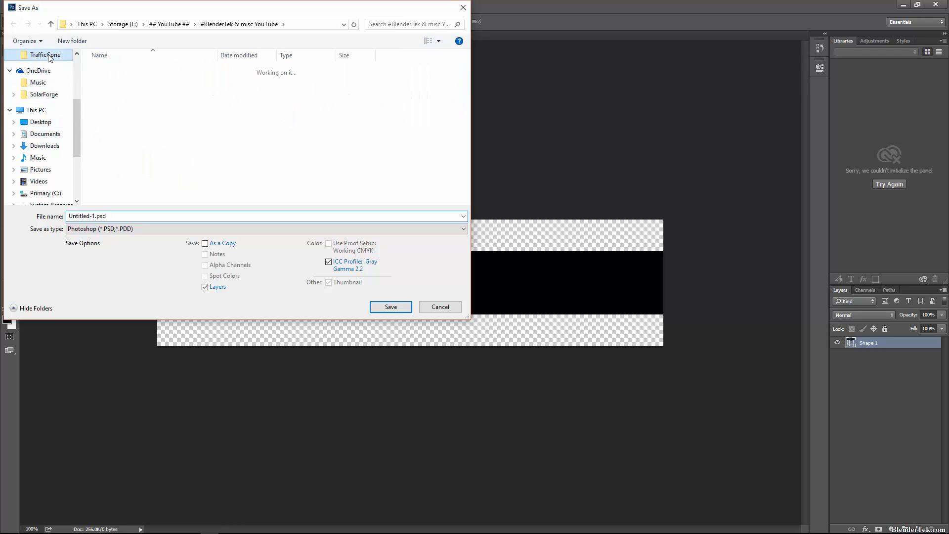
double_click(136, 216)
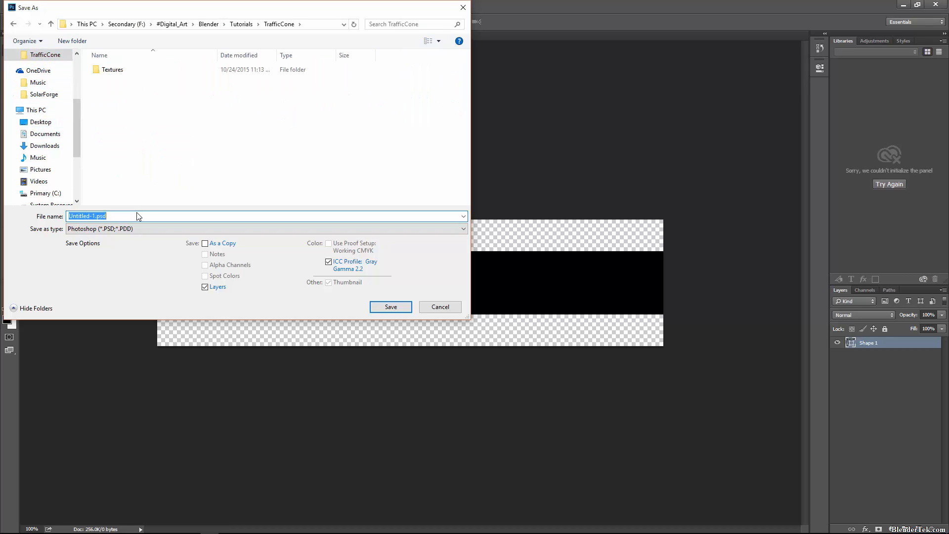
click(132, 230)
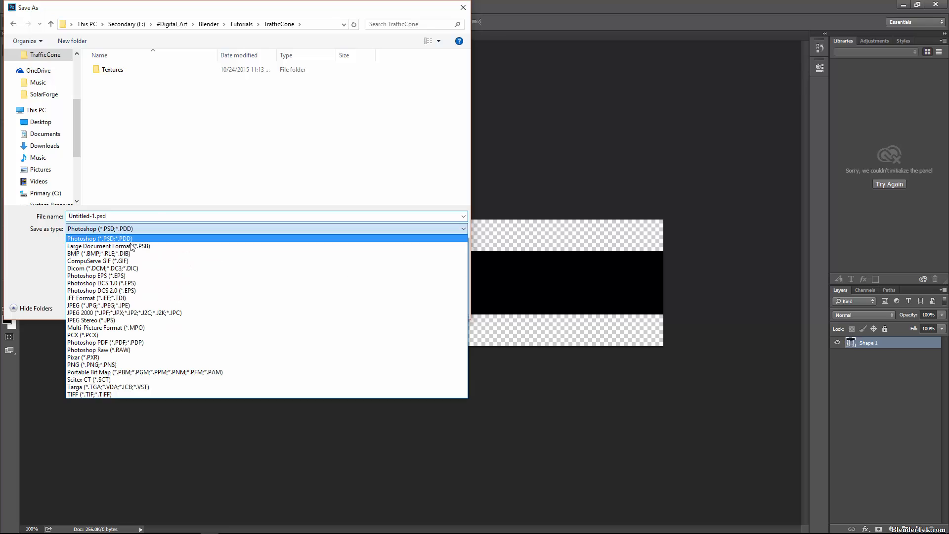
click(124, 365)
double_click(125, 218)
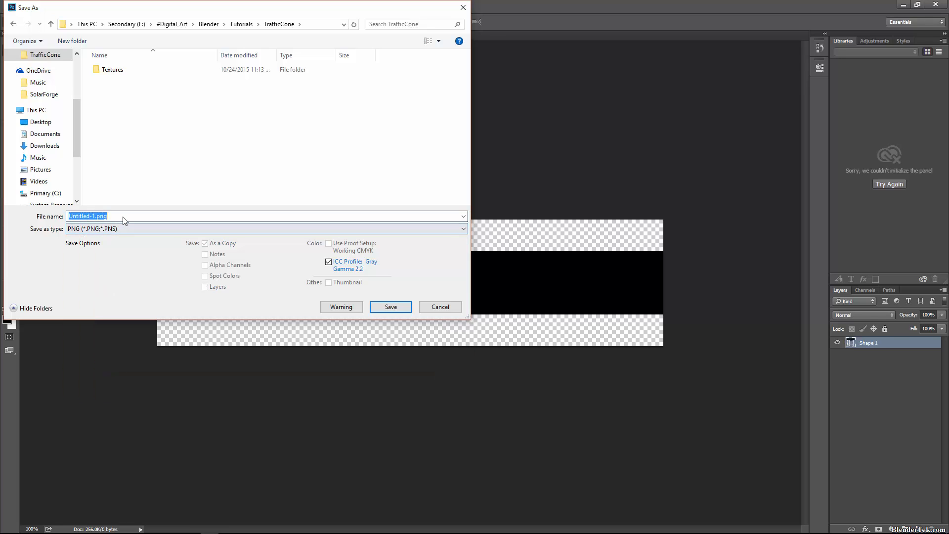
text(line)
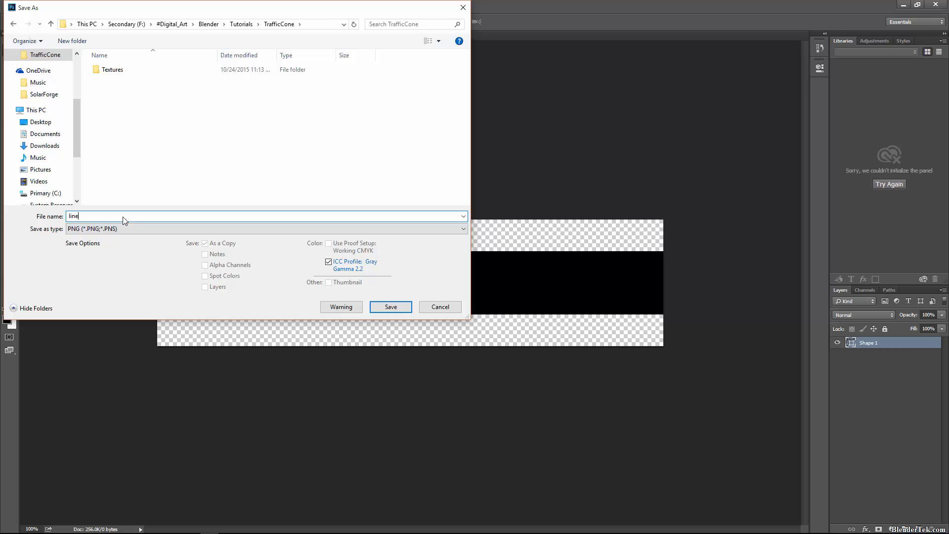
text(Mask)
key(Return)
click(506, 171)
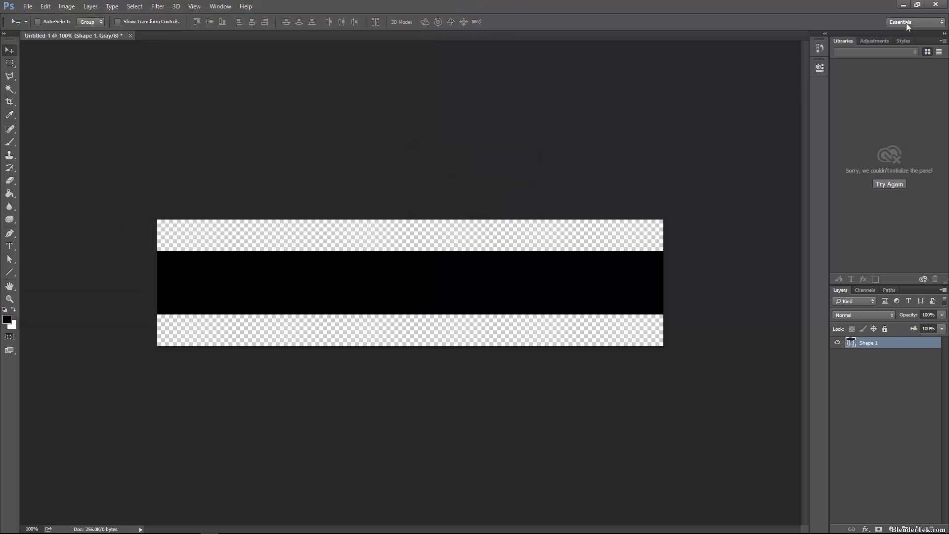
Step: Close Photoshop without saving the untitled document, and launch Substance Painter
click(932, 5)
click(477, 203)
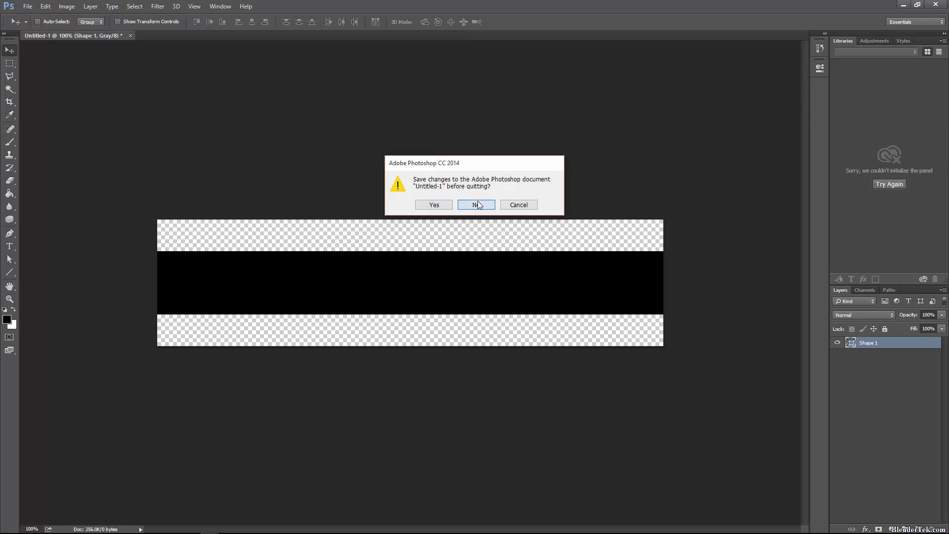
key(alt+space)
text(substance painter)
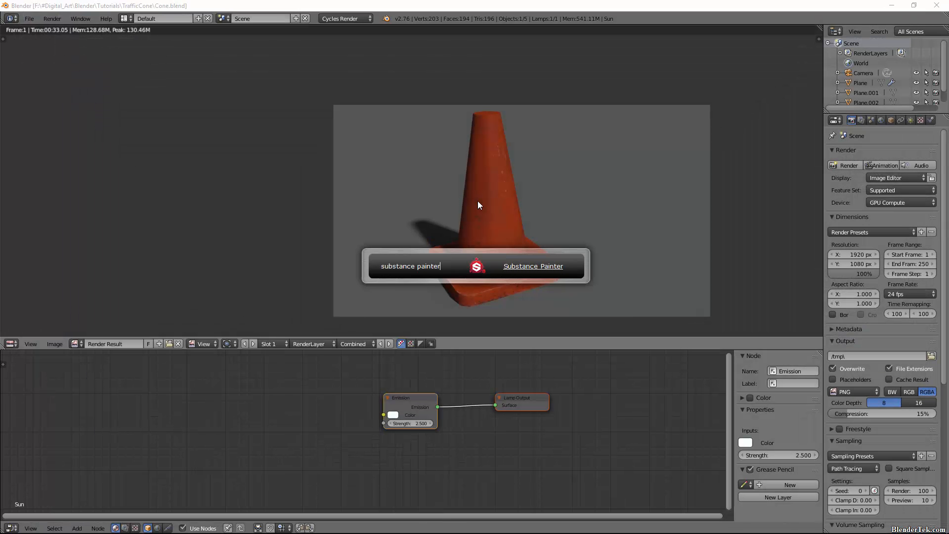
key(Return)
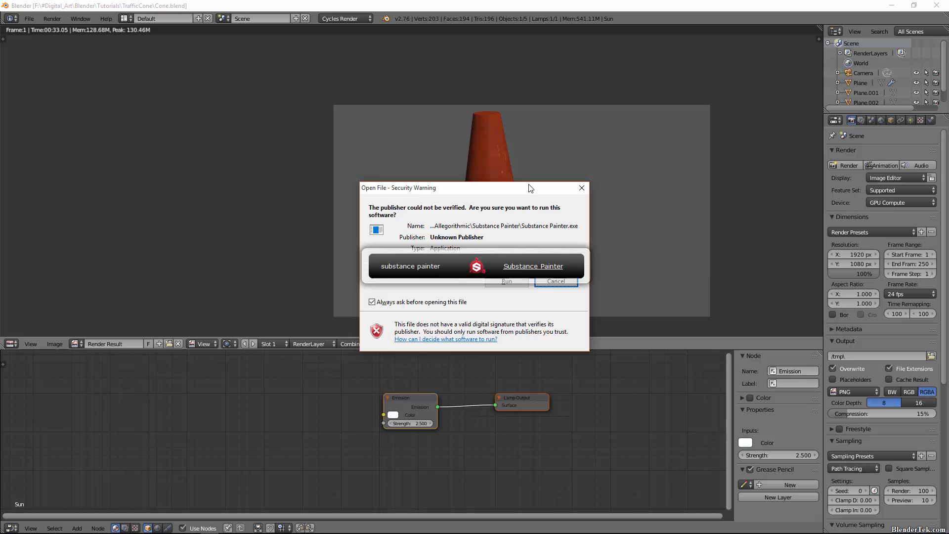
click(507, 282)
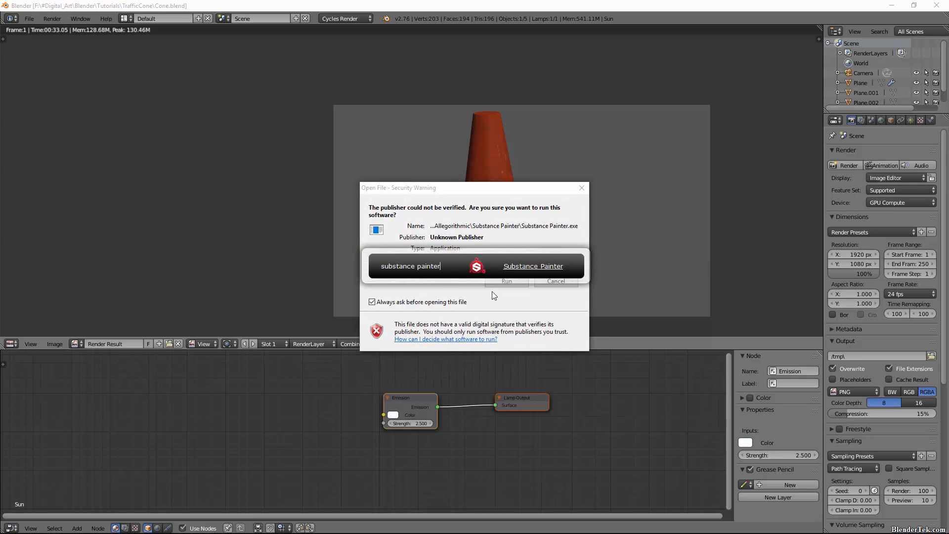
click(491, 292)
click(561, 284)
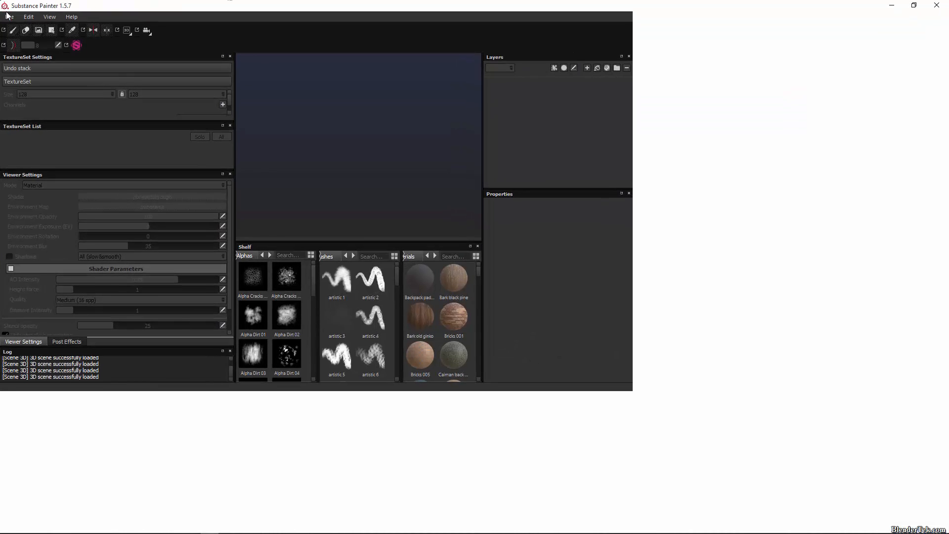
Step: Open the recent TrafficCone project and import the lineStencil image into the shelf's textures
click(8, 16)
mouse_move(51, 56)
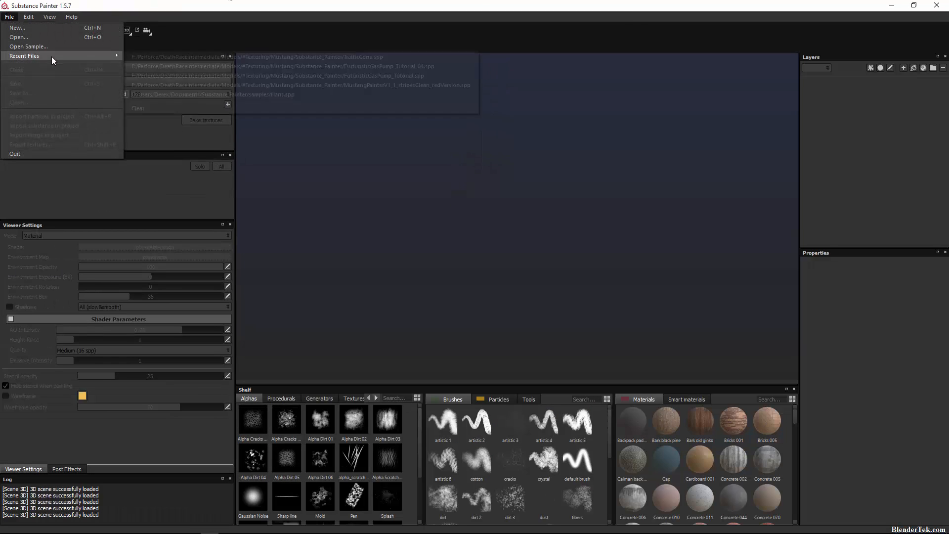
click(190, 57)
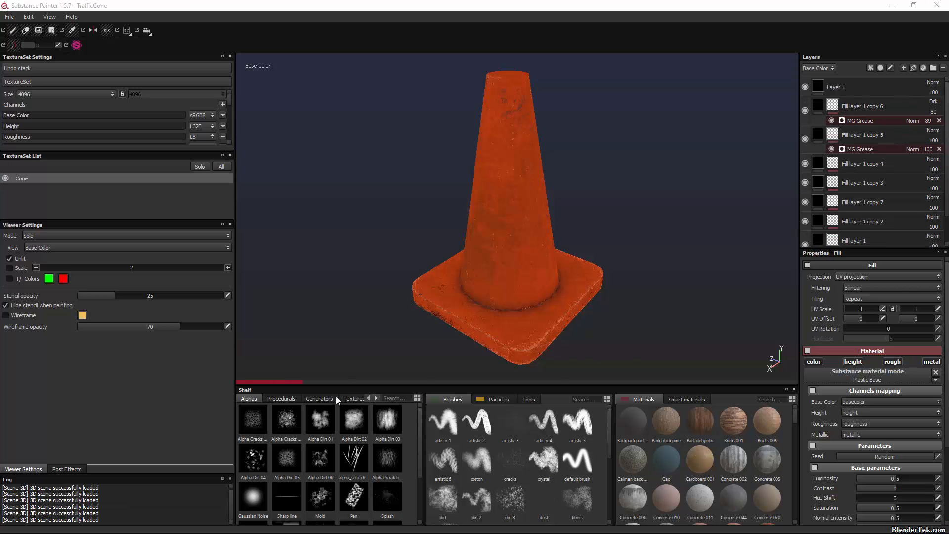
click(352, 398)
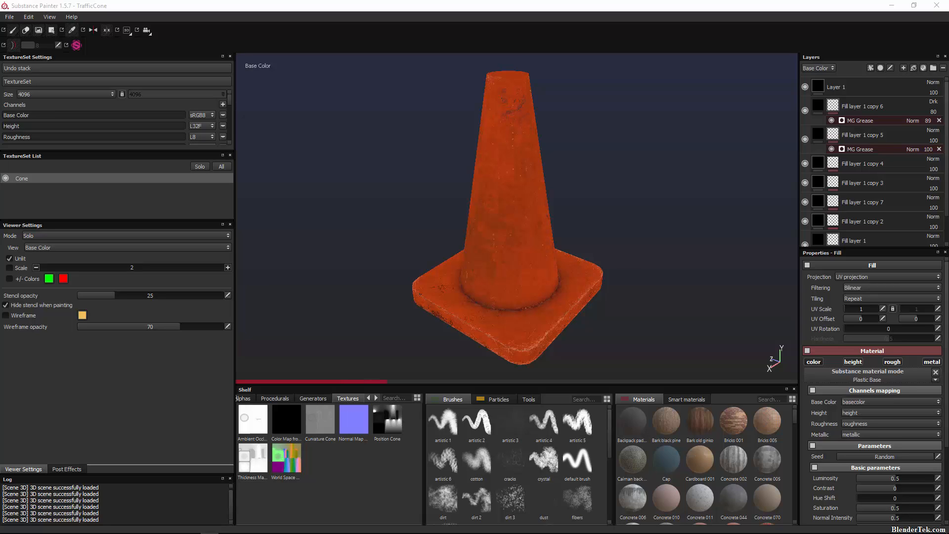
drag(516, 441, 334, 469)
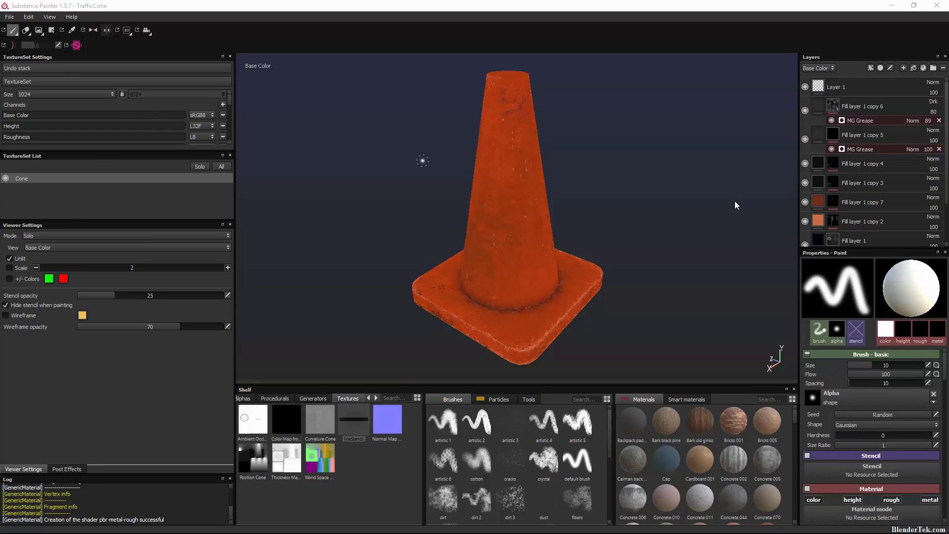
Step: Add a new paint layer and move it to the very top of the layer stack, above Layer 1
scroll(879, 230, down, 2)
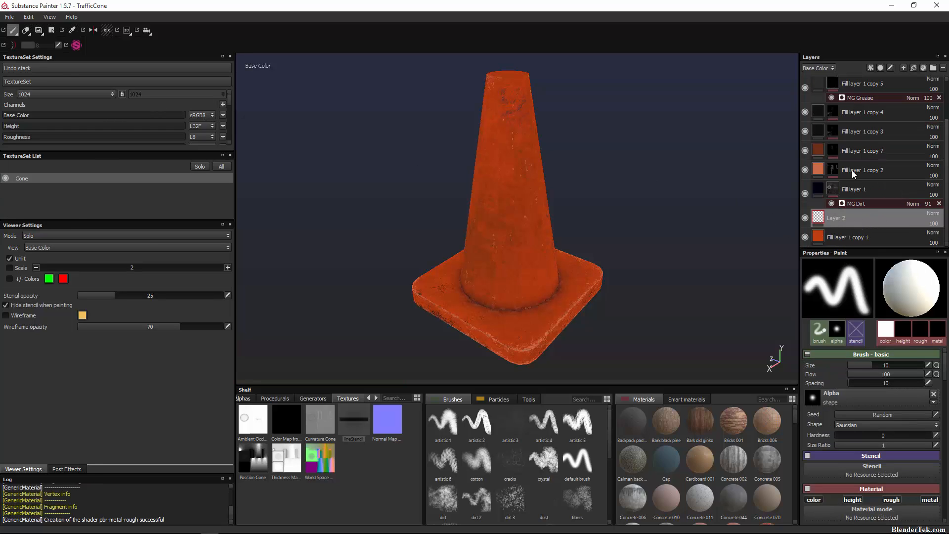
scroll(855, 128, up, 1)
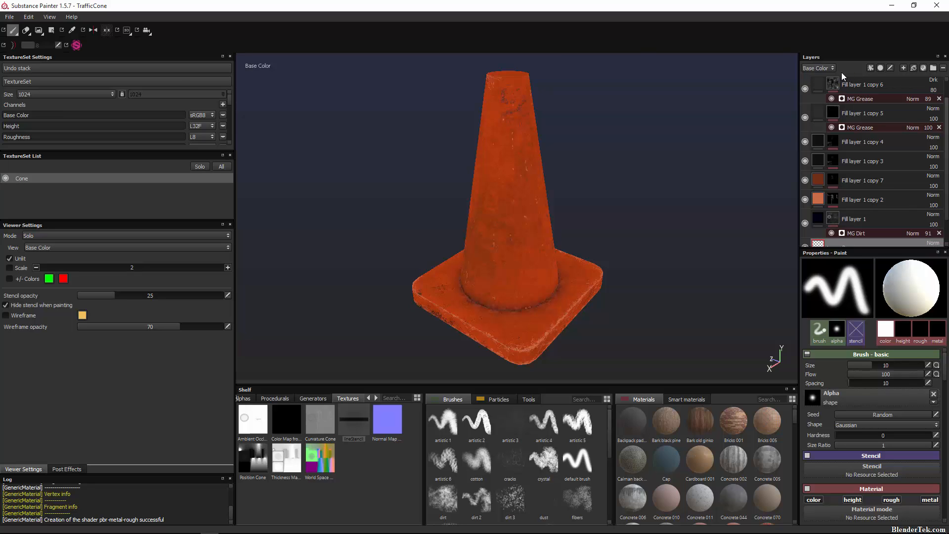
scroll(850, 84, up, 1)
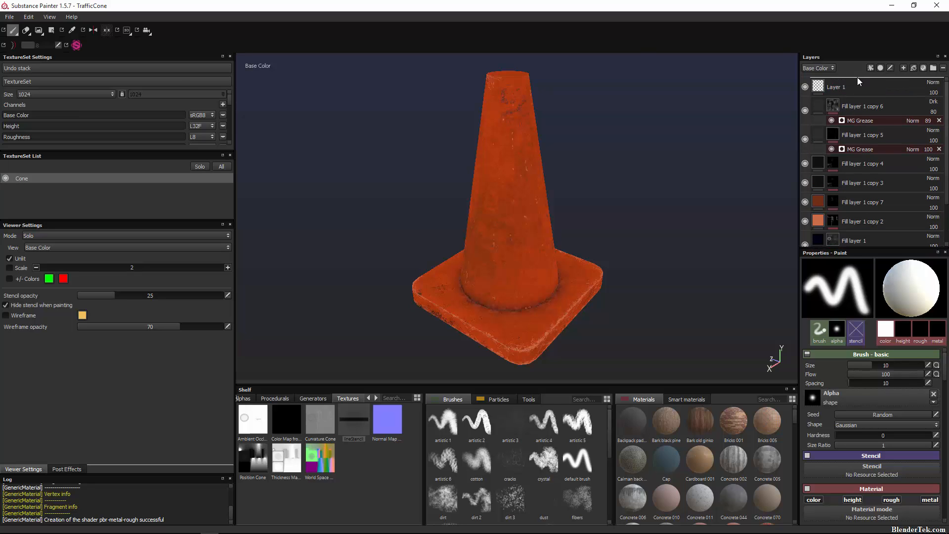
scroll(857, 77, up, 1)
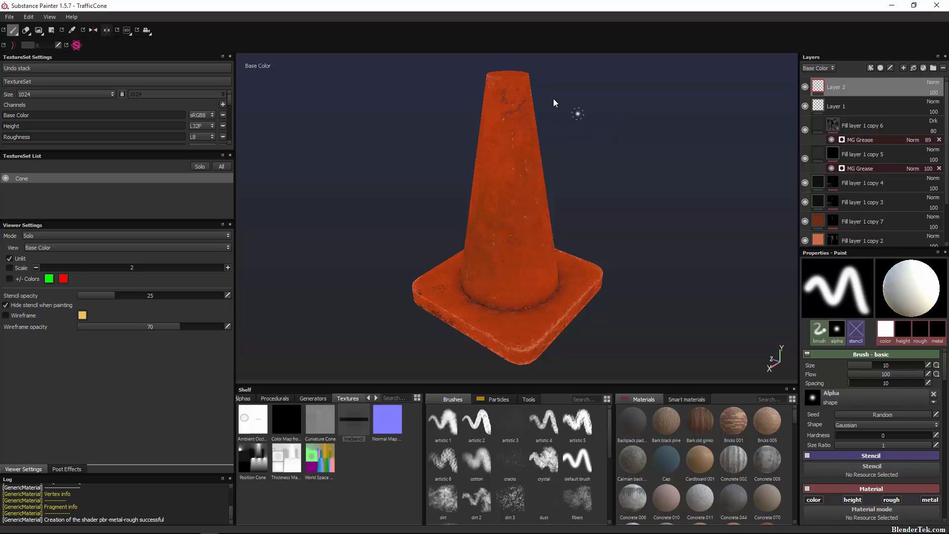
Step: Frame the upper part of the cone and search the materials shelf for "paint"
scroll(521, 120, up, 1)
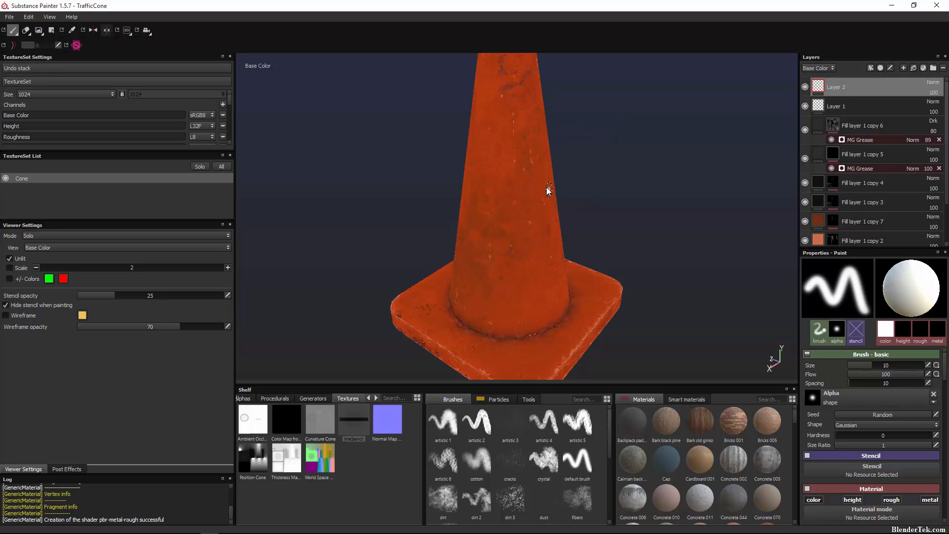
alt+drag(526, 194, 541, 191)
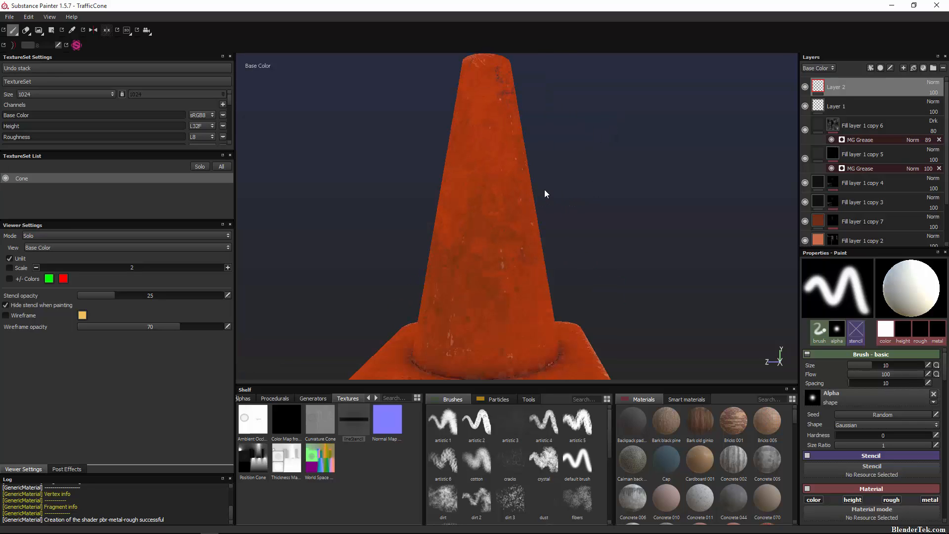
alt+middle_drag(526, 179, 565, 244)
scroll(511, 114, down, 1)
scroll(515, 124, up, 4)
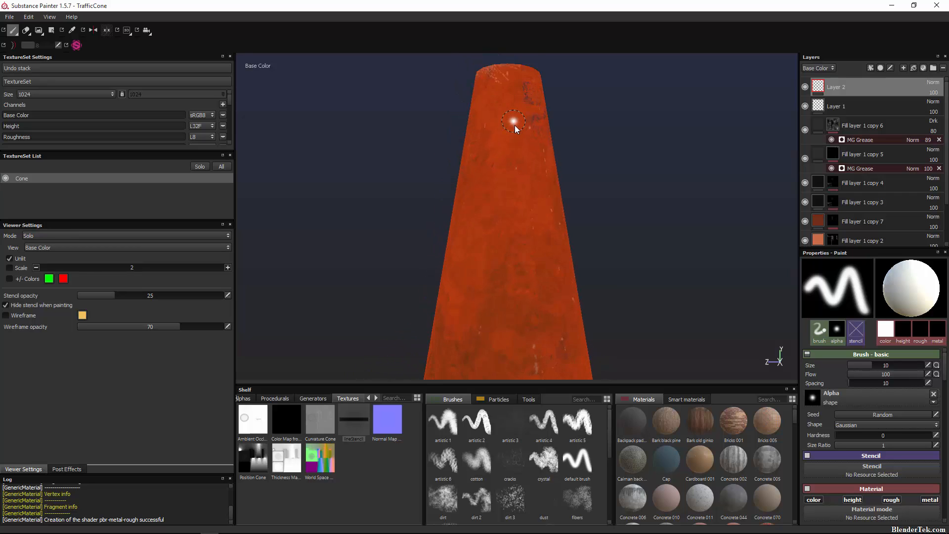
scroll(515, 121, down, 5)
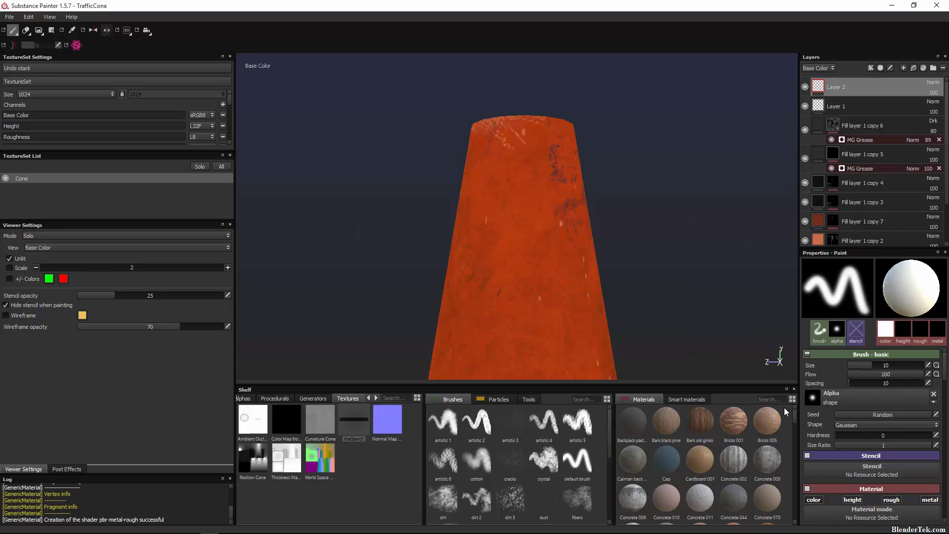
text(paint)
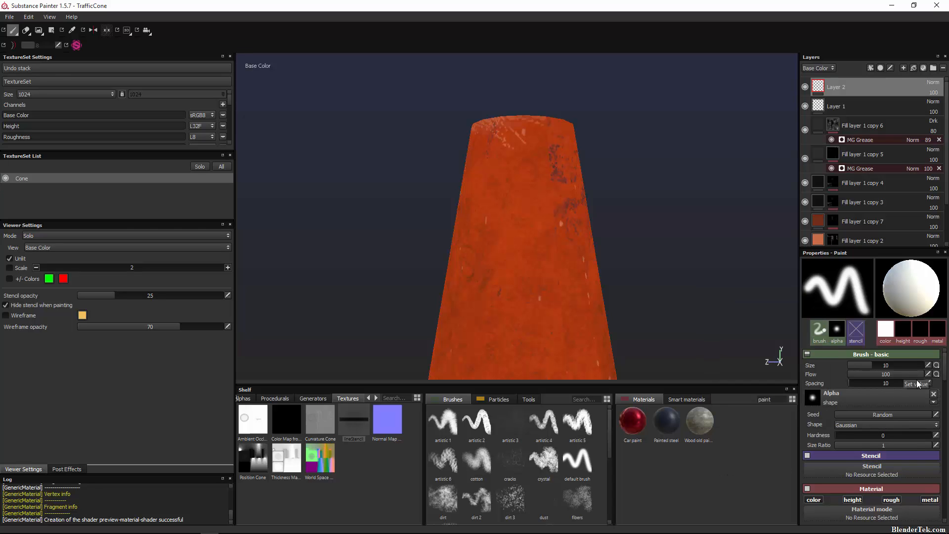
Step: Set the paint brush's base color to a cream tone with R 0.770, G 0.674 and B 0.477
scroll(900, 400, down, 3)
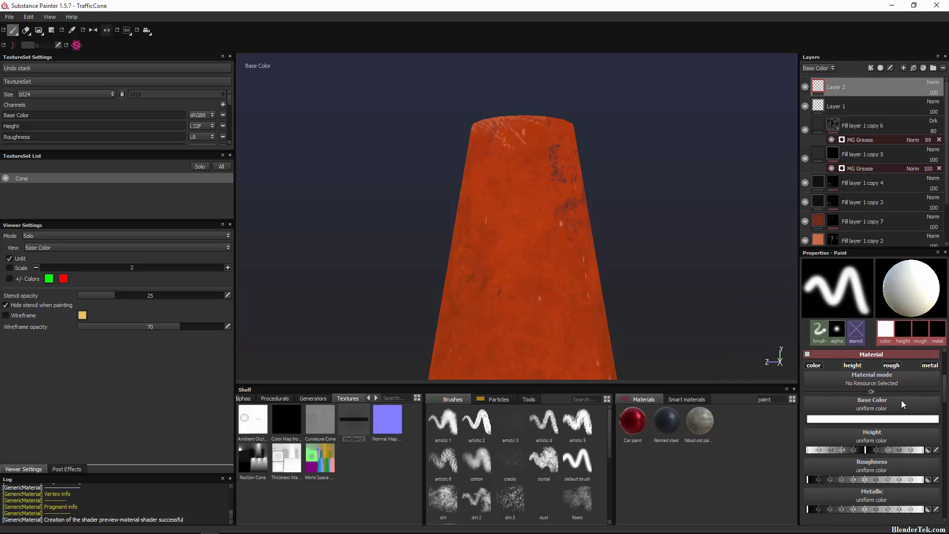
click(889, 419)
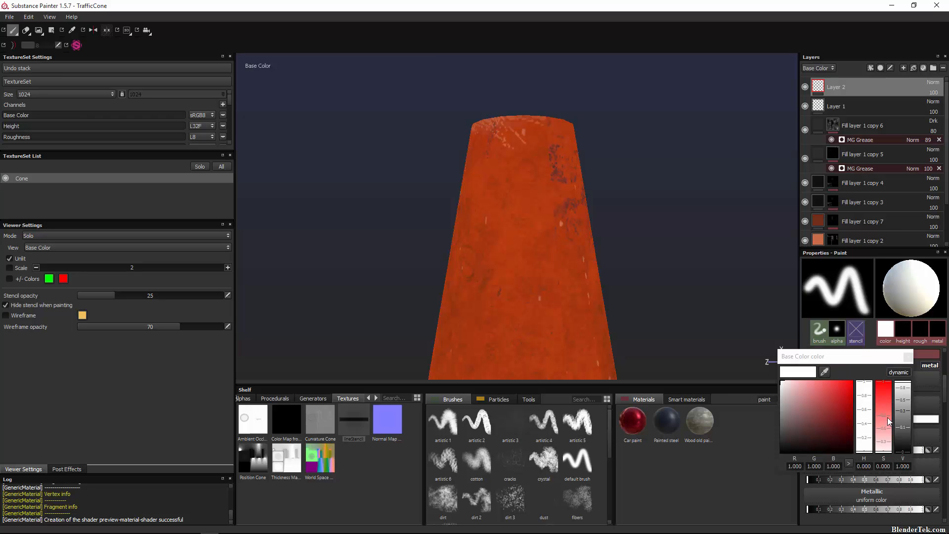
click(904, 391)
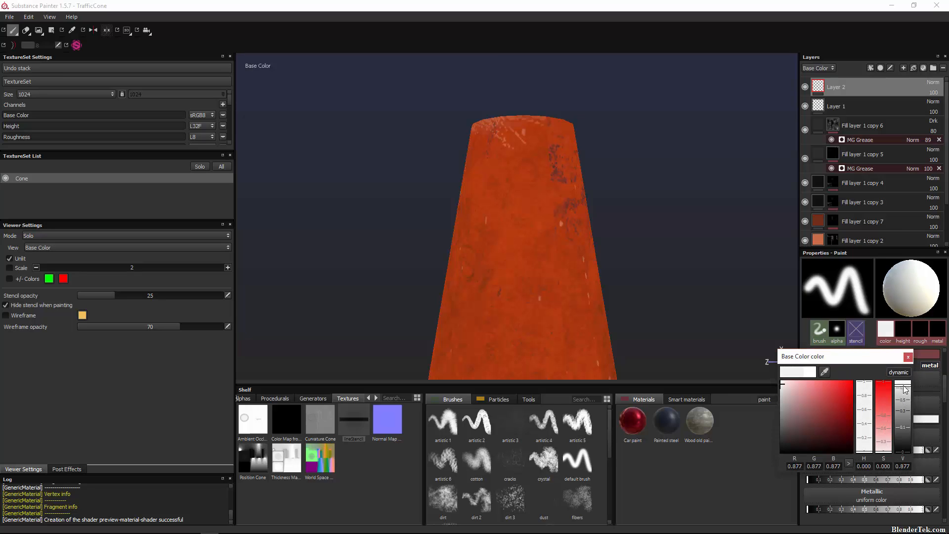
drag(904, 389, 908, 390)
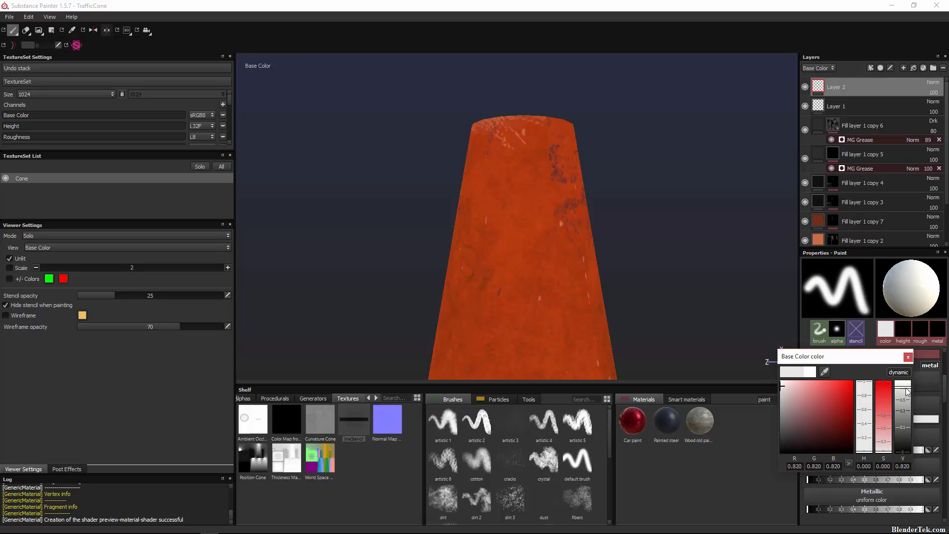
click(819, 416)
drag(866, 439, 865, 449)
click(831, 406)
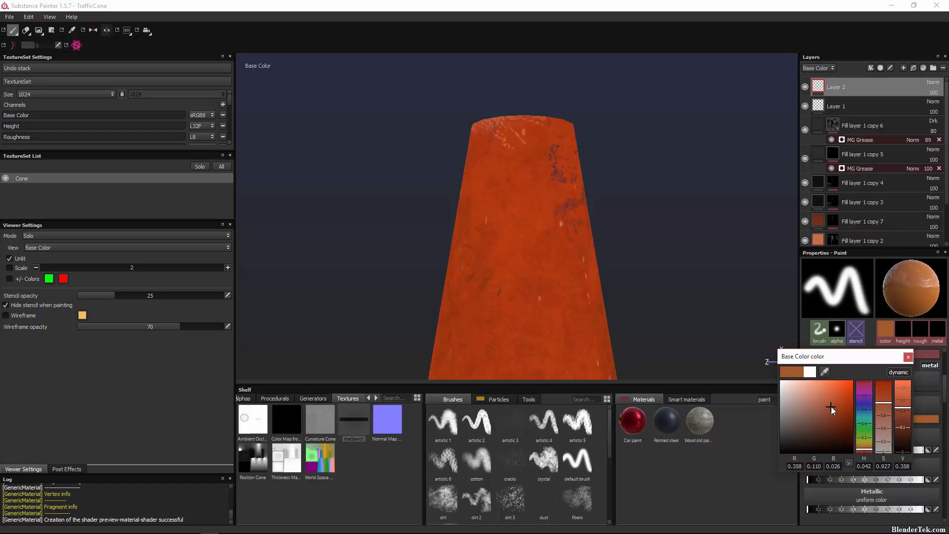
click(869, 445)
drag(815, 400, 794, 389)
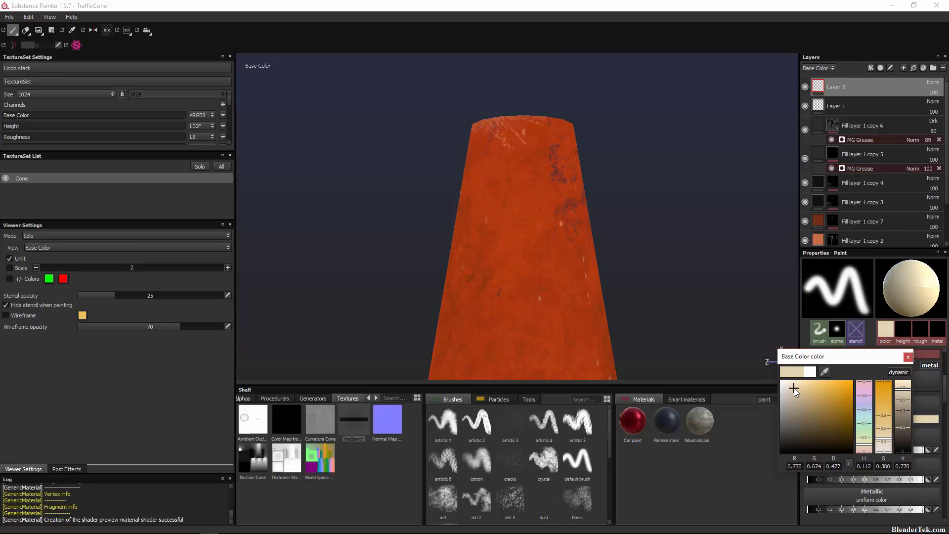
click(944, 391)
click(908, 356)
Step: Set the brush material's height slightly above zero, roughness to about 0.5 and metallic to about 0.1
scroll(909, 437, down, 1)
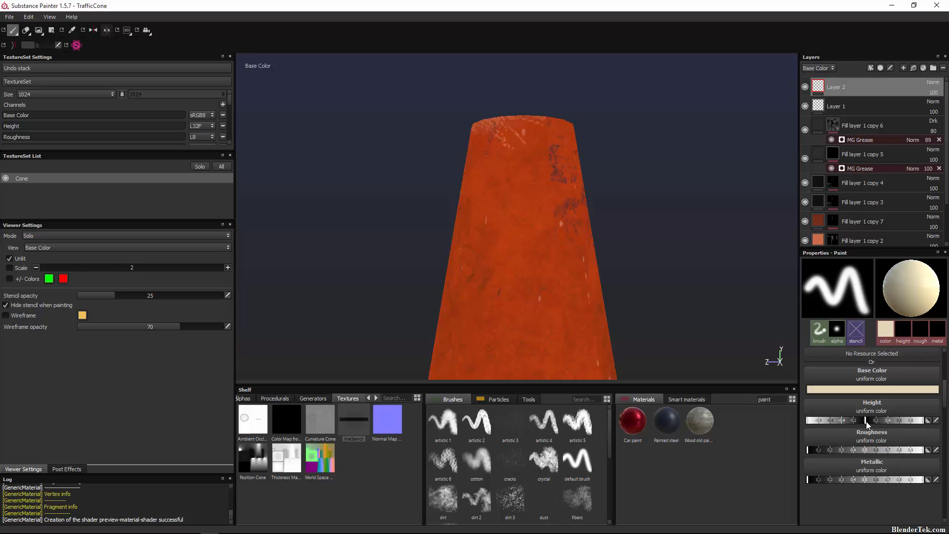
drag(866, 421, 869, 423)
drag(811, 452, 868, 455)
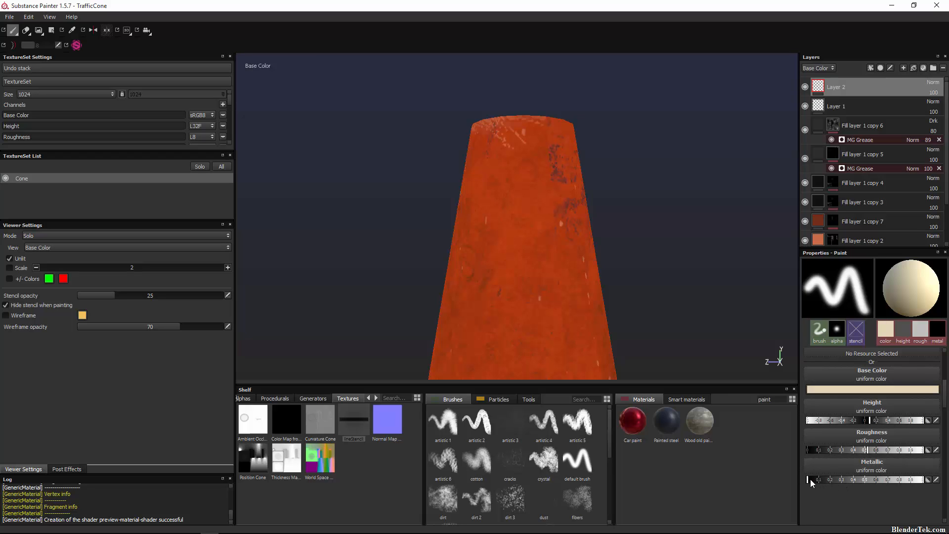
mouse_move(815, 480)
mouse_down()
mouse_move(844, 479)
mouse_move(819, 484)
mouse_up()
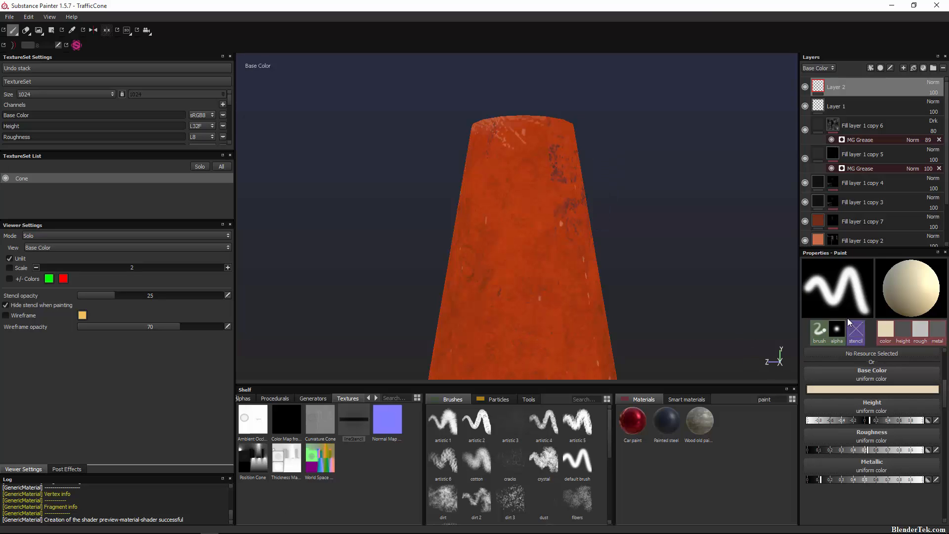
Step: Assign the lineStencil texture as the paint brush's stencil
click(858, 330)
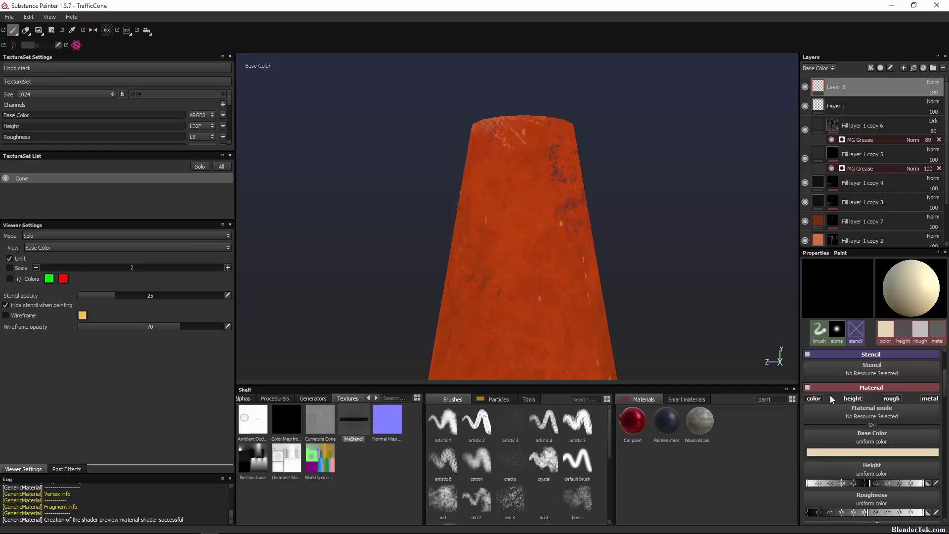
drag(880, 368, 880, 368)
Step: Align the view so that the stencil's band crosses the upper part of the cone
scroll(542, 176, up, 3)
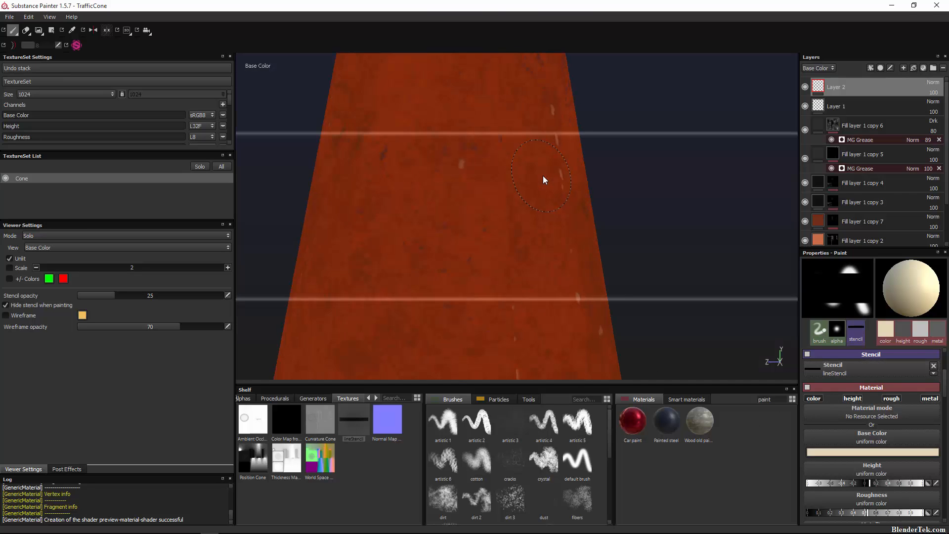
scroll(544, 181, down, 2)
scroll(544, 182, down, 2)
scroll(568, 185, up, 3)
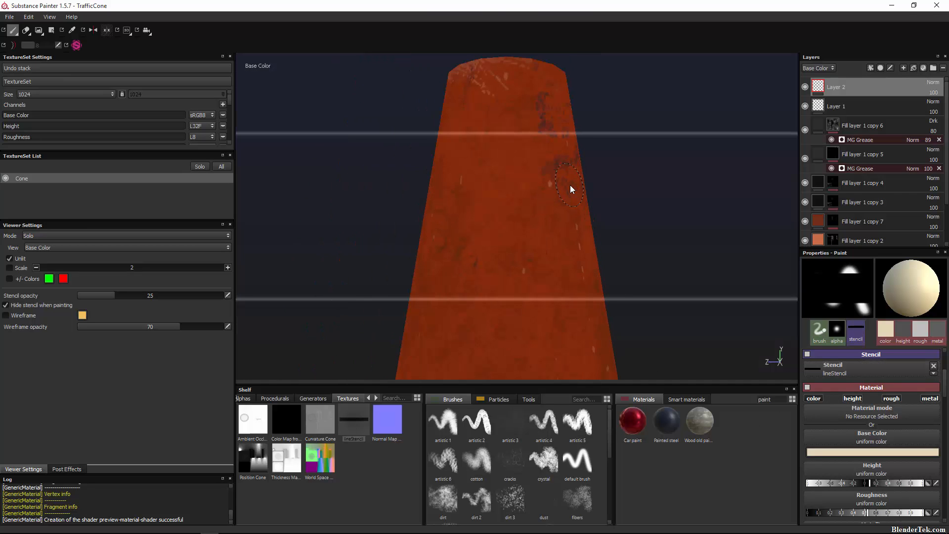
scroll(568, 184, up, 3)
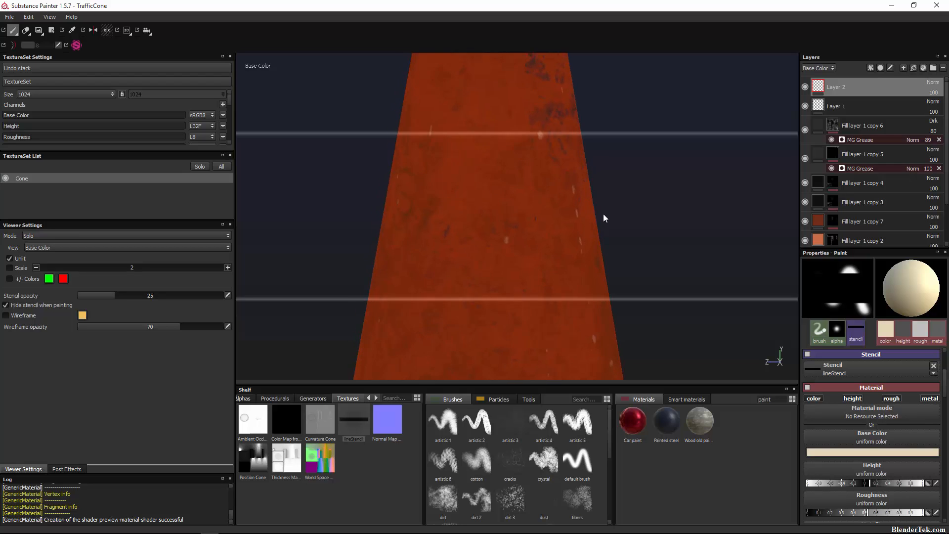
scroll(628, 253, down, 5)
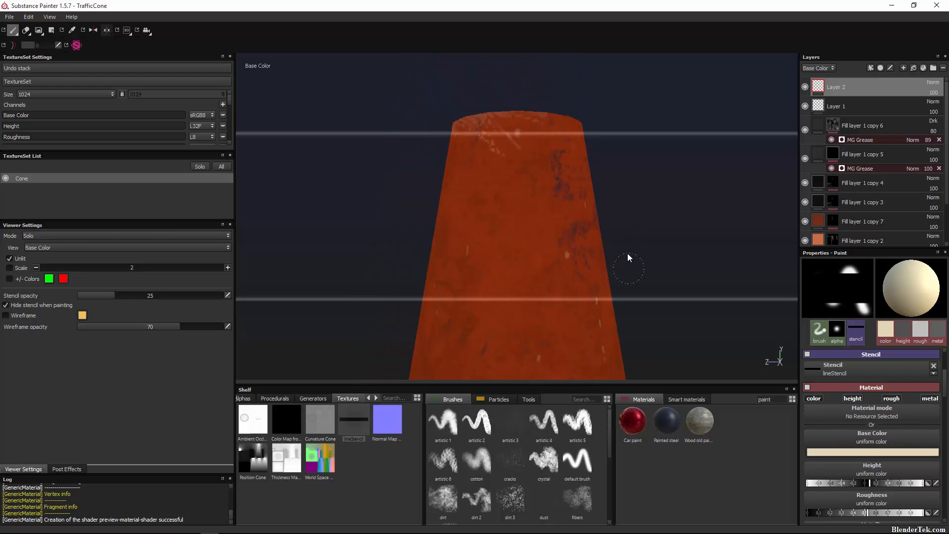
alt+middle_drag(627, 253, 582, 13)
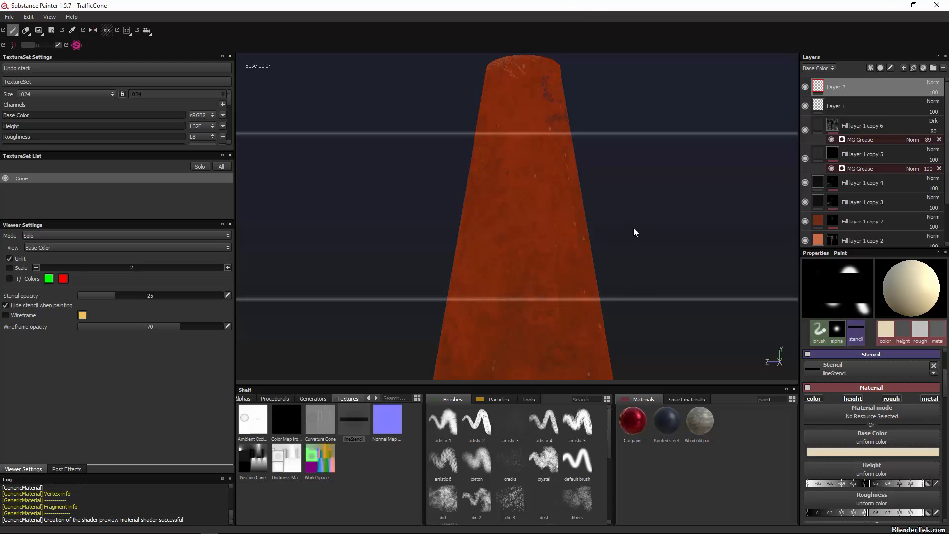
alt+middle_drag(634, 301, 632, 102)
scroll(627, 193, up, 3)
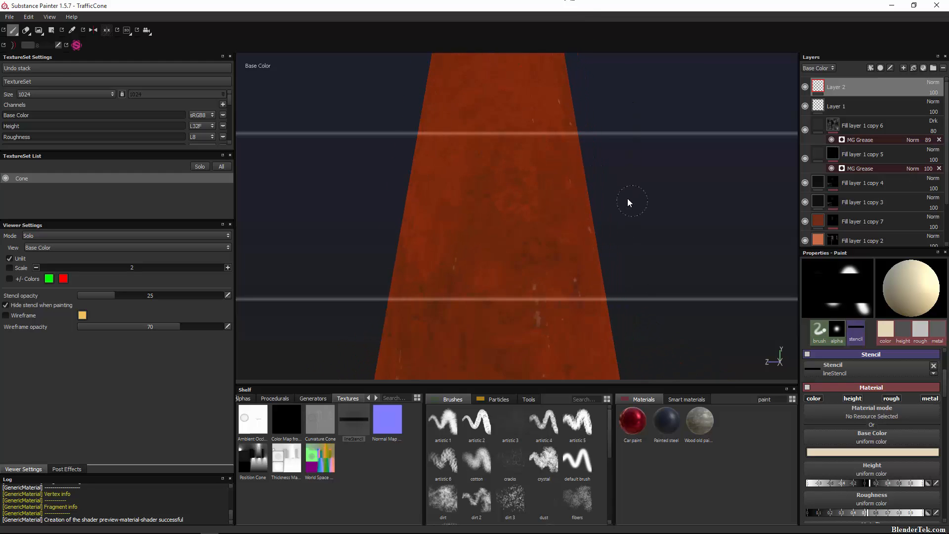
alt+middle_drag(627, 191, 699, 489)
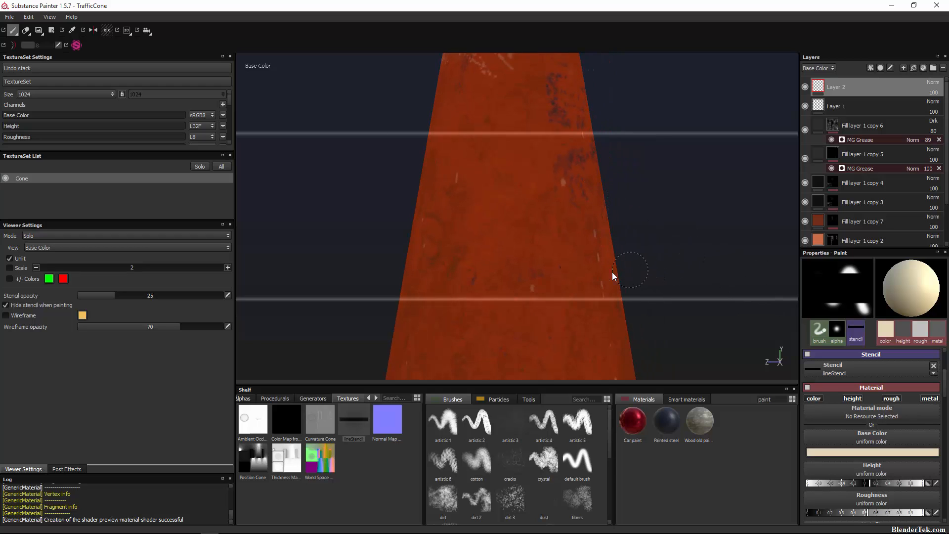
Step: Try to paint cream across the cone through the line stencil, and undo the strokes
mouse_move(611, 273)
mouse_down()
mouse_move(542, 281)
mouse_move(575, 284)
mouse_up()
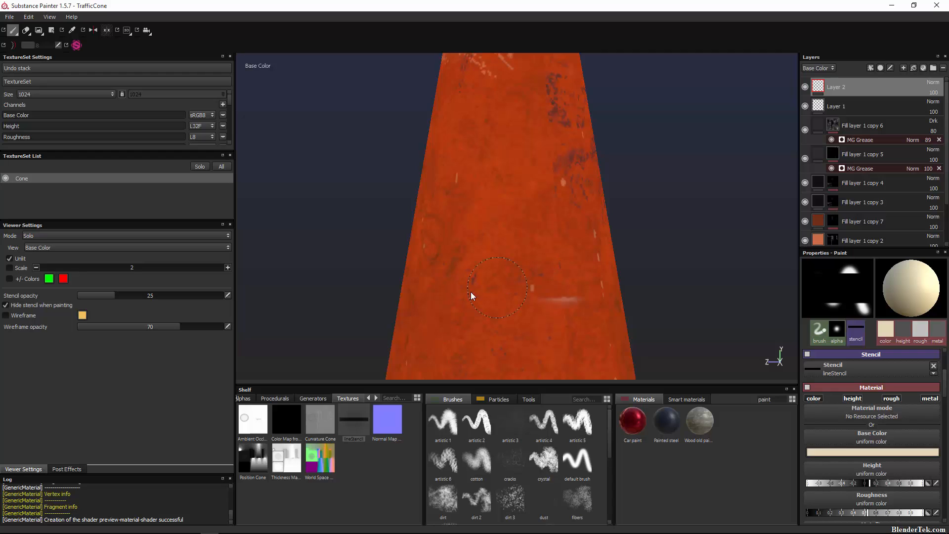
drag(471, 291, 387, 301)
key(ctrl+z)
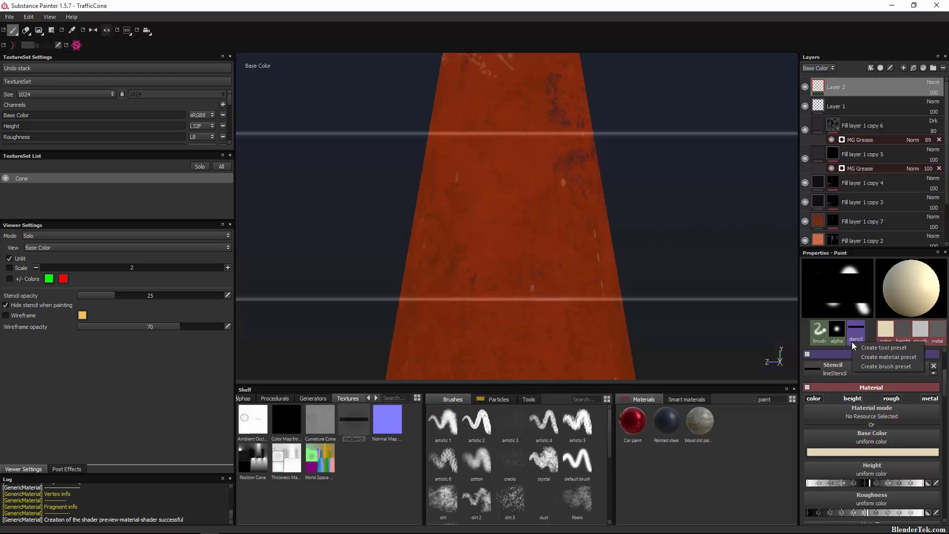
right_click(859, 306)
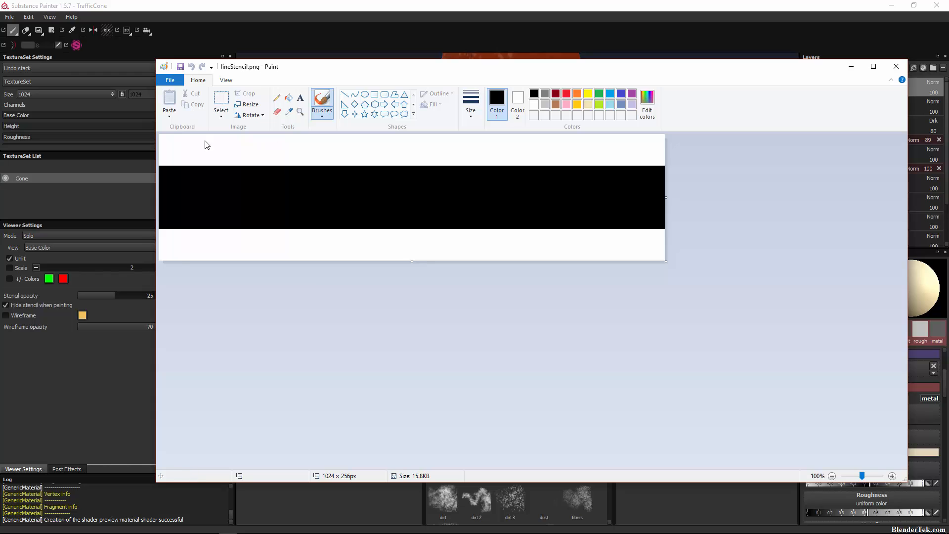
key(ctrl+a)
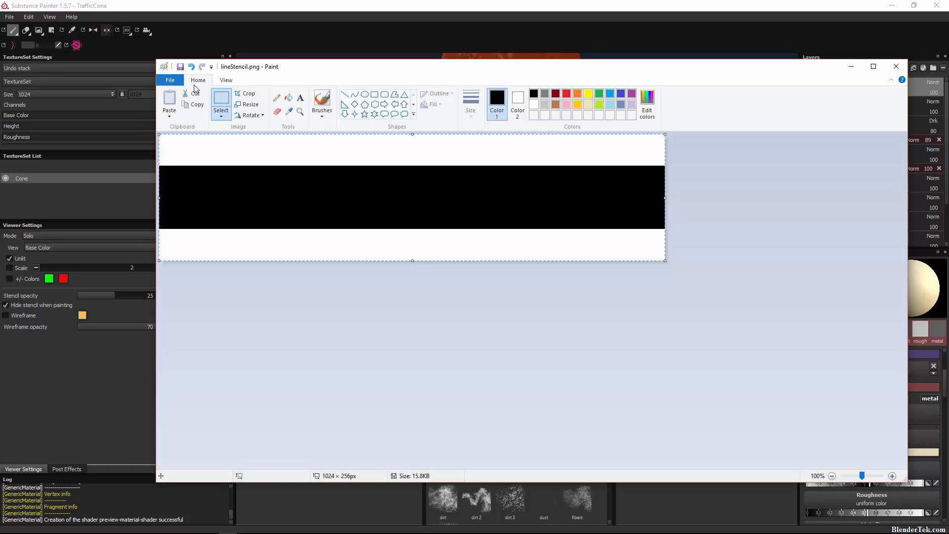
click(224, 82)
click(205, 82)
click(171, 80)
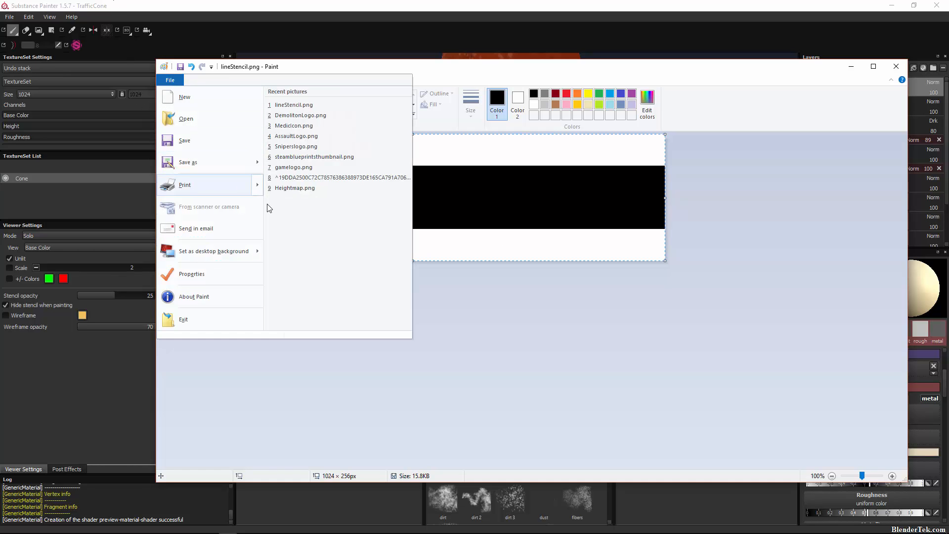
click(894, 67)
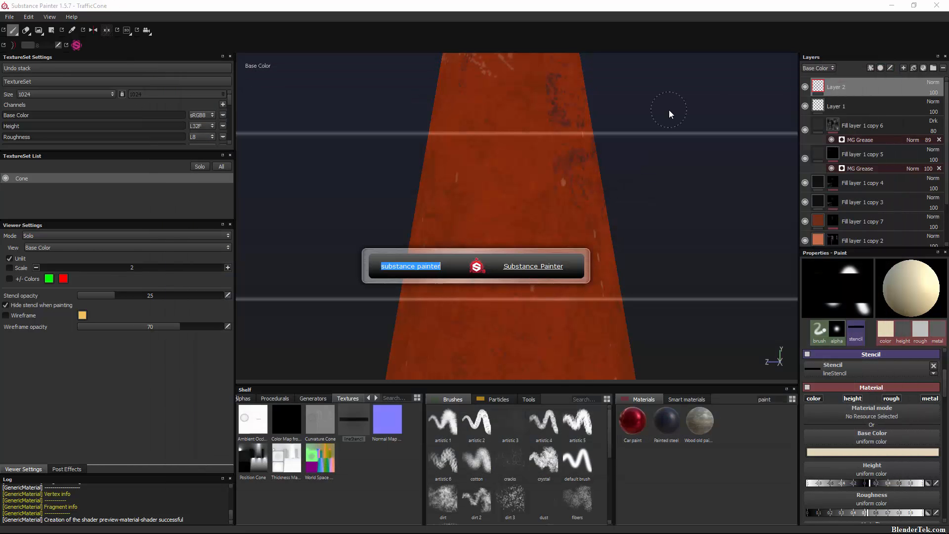
Step: Switch to Photoshop, open lineStencil.png, invert the band to white, save the file and close the program
text(photoshop)
key(Return)
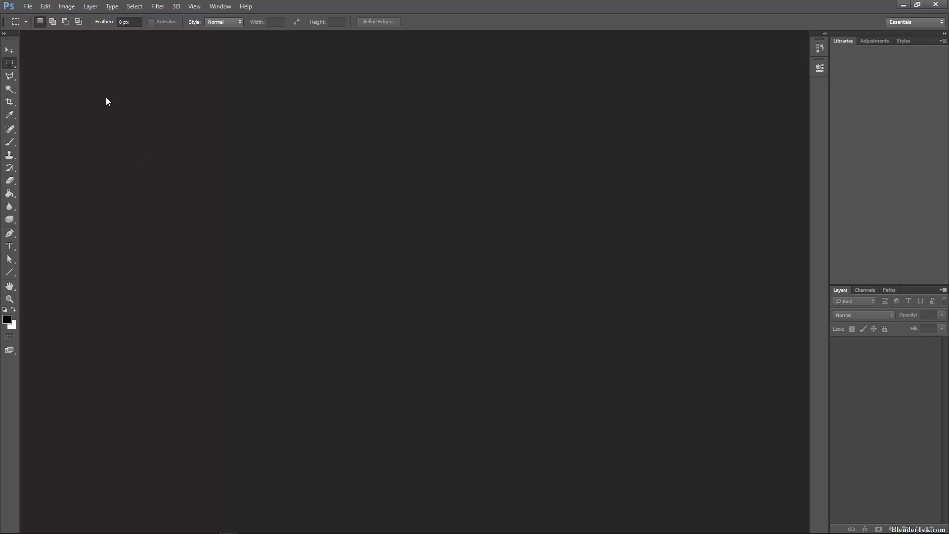
click(29, 6)
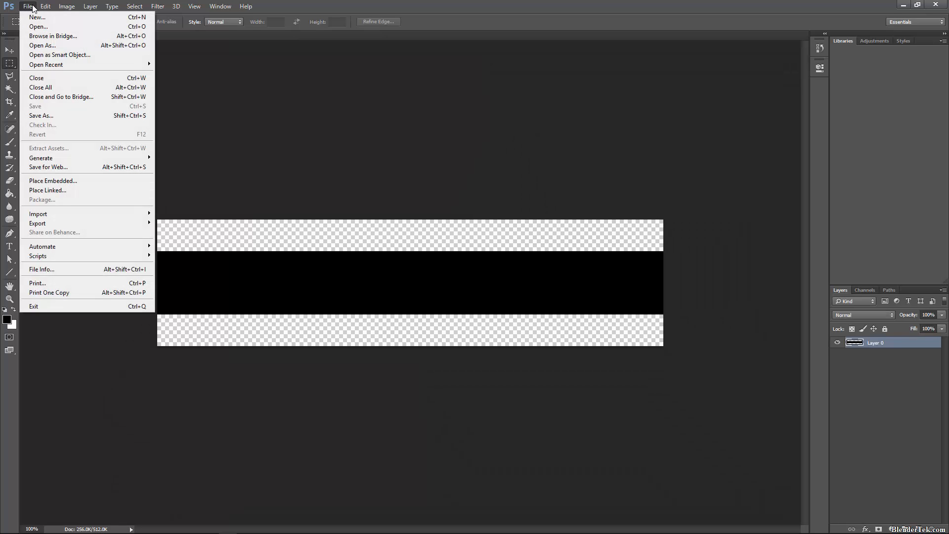
click(351, 116)
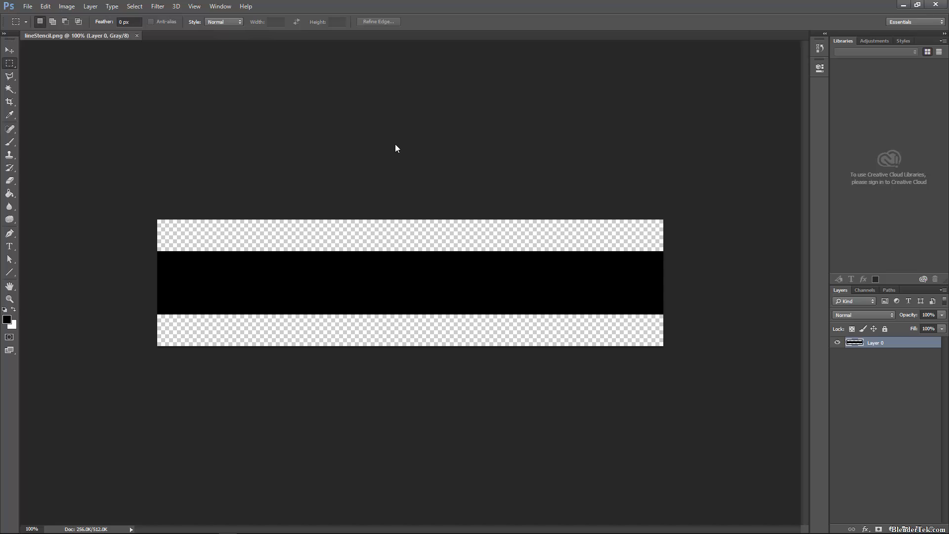
key(ctrl+i)
click(27, 6)
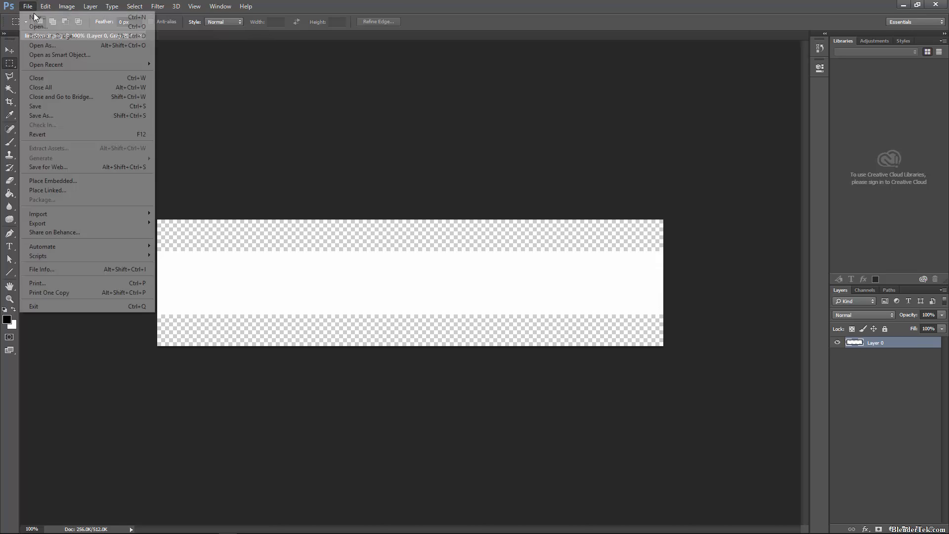
click(70, 105)
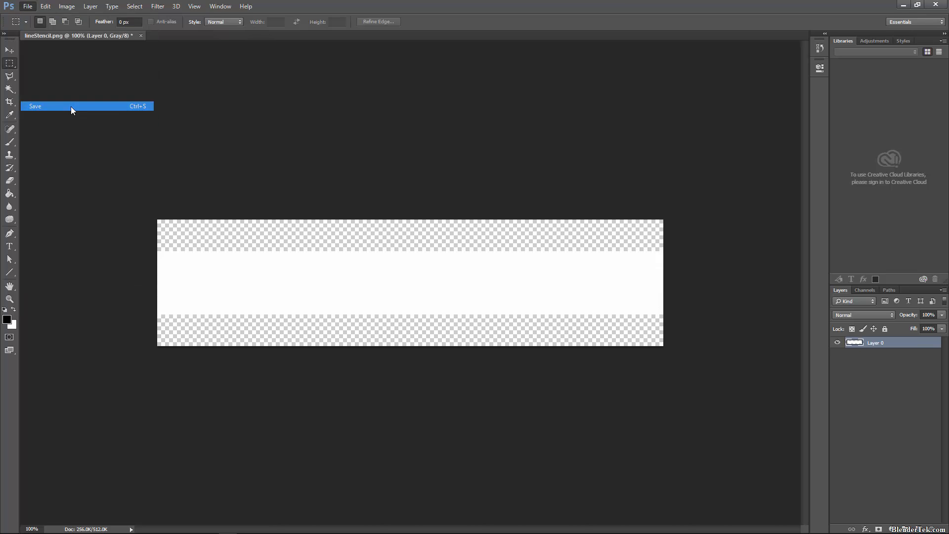
click(935, 4)
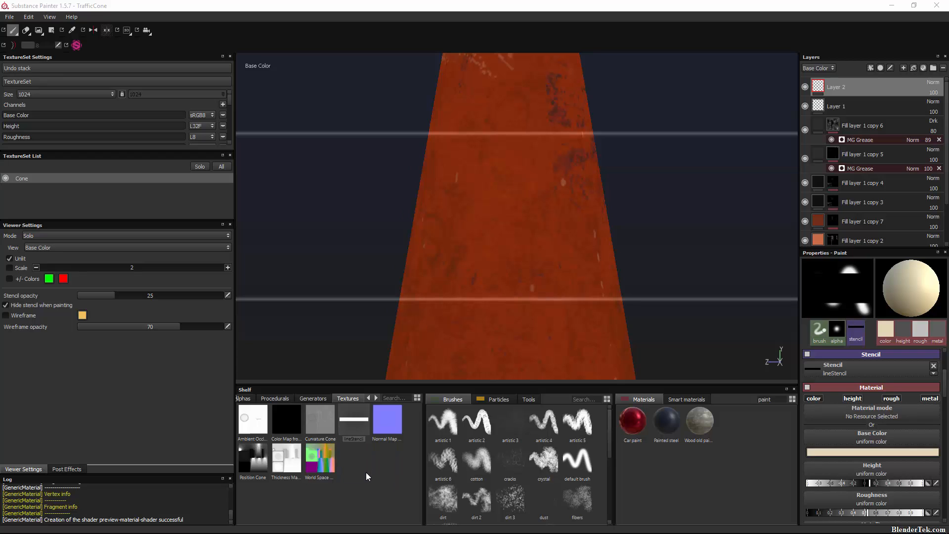
Step: Reassign the updated lineStencil texture as the brush's stencil, test it with cream strokes on the cone and undo them
click(358, 423)
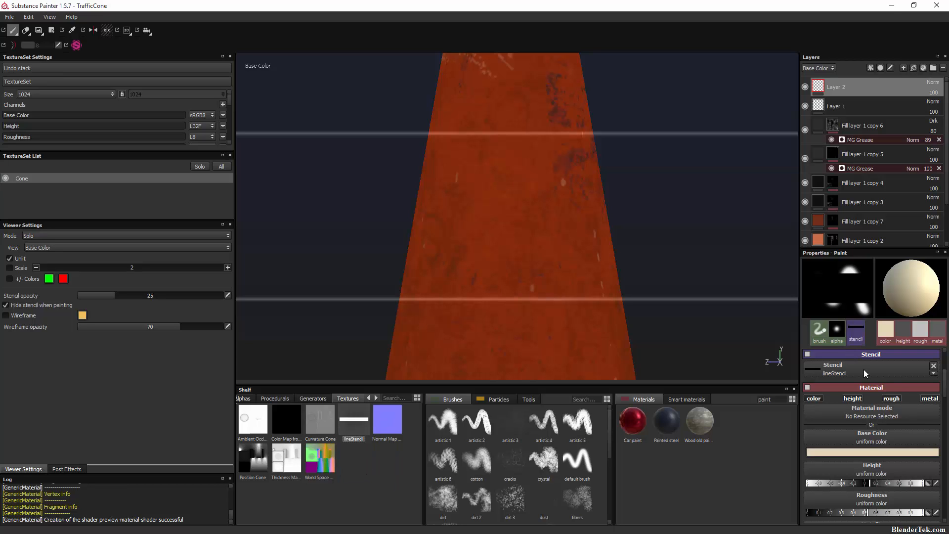
mouse_move(417, 217)
mouse_down()
mouse_move(603, 227)
mouse_move(638, 178)
mouse_move(616, 100)
mouse_move(461, 104)
mouse_move(656, 72)
mouse_move(356, 210)
mouse_move(513, 322)
mouse_move(598, 311)
mouse_up()
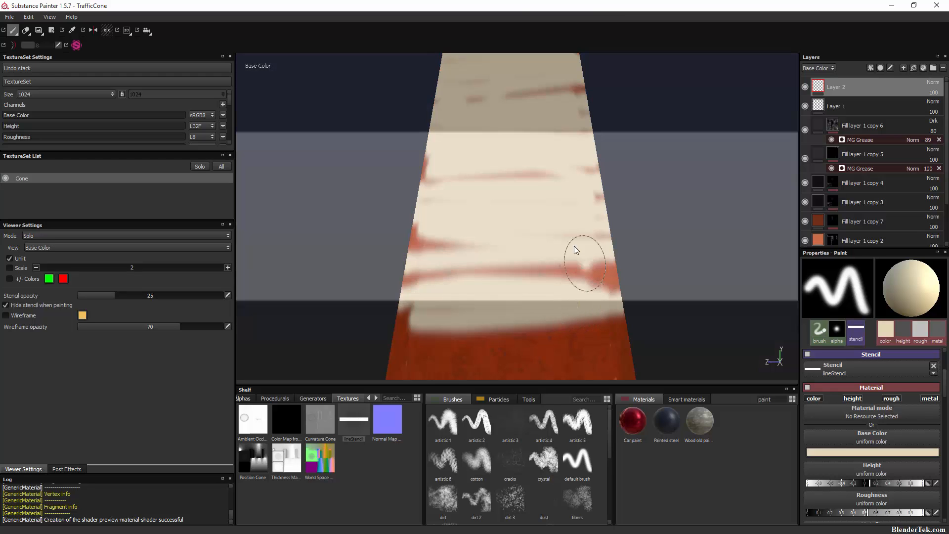
key(ctrl+z)
mouse_move(494, 310)
mouse_down()
mouse_move(501, 288)
mouse_move(485, 272)
mouse_move(672, 310)
mouse_move(754, 268)
mouse_move(526, 282)
mouse_up()
key(ctrl+z)
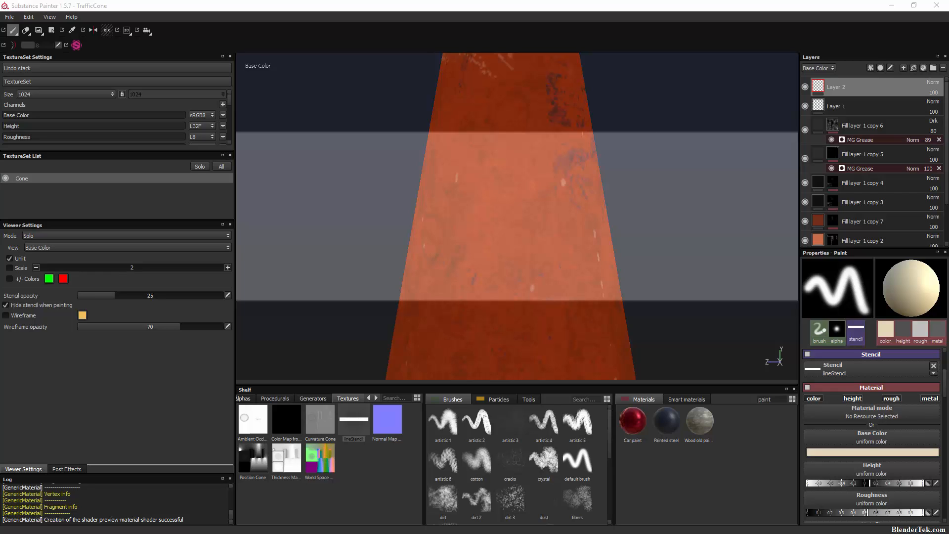
Step: Switch to Photoshop, reopen lineStencil.png and invert its white band to black
key(alt+space)
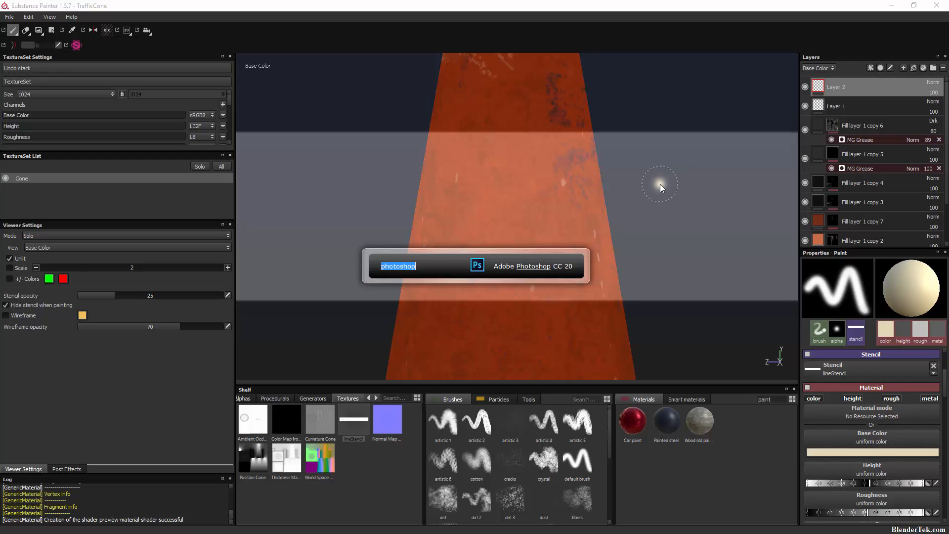
key(Return)
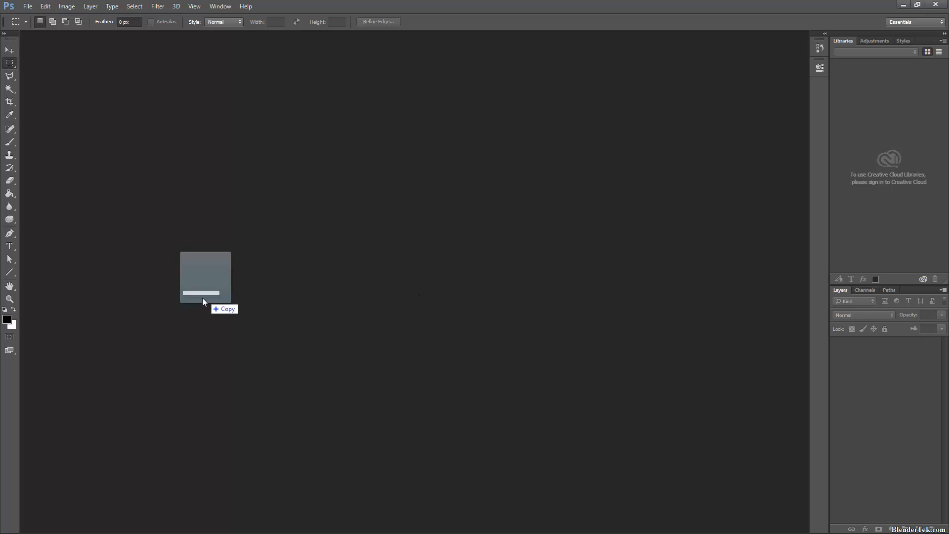
drag(203, 303, 324, 230)
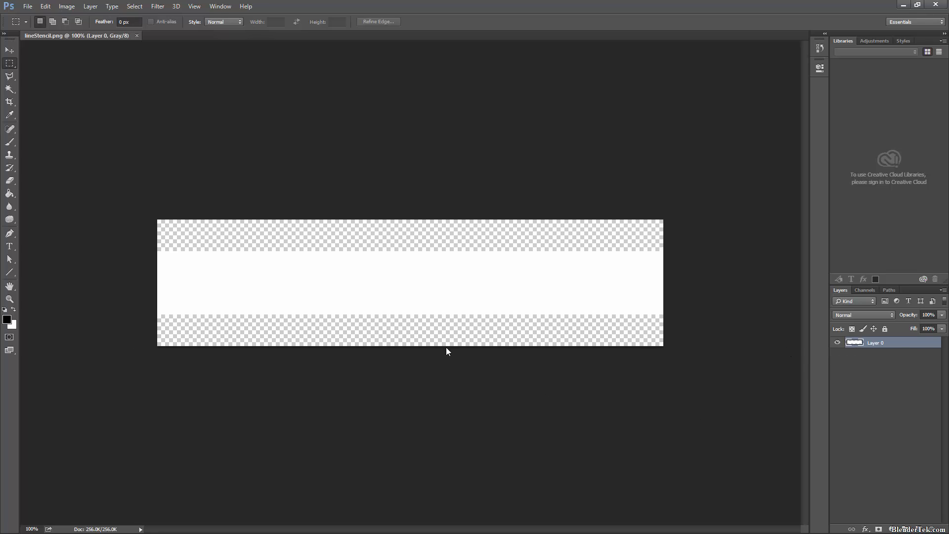
key(ctrl+i)
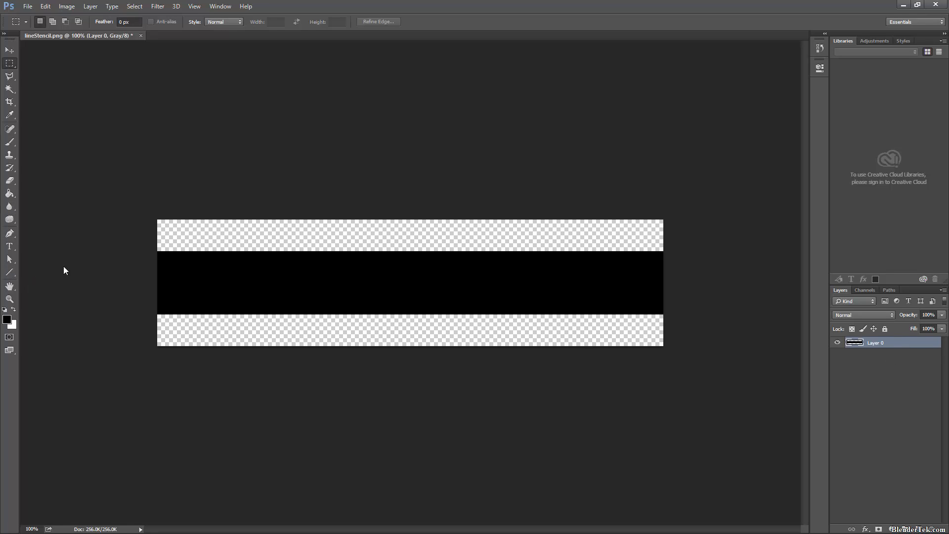
Step: Draw a white horizontal line with a weight of 96 px across the full black band and center it vertically
click(11, 272)
click(14, 309)
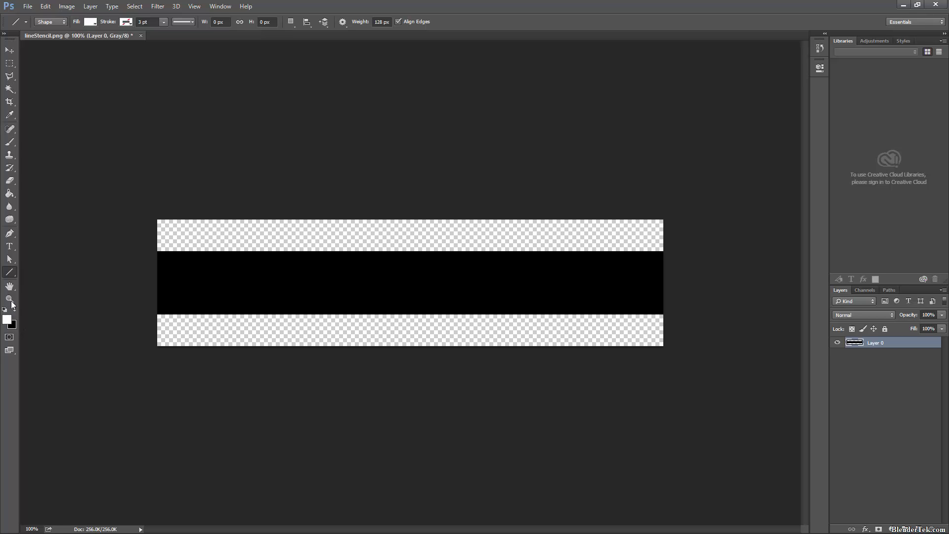
click(382, 22)
key(alt+space)
text(128-32)
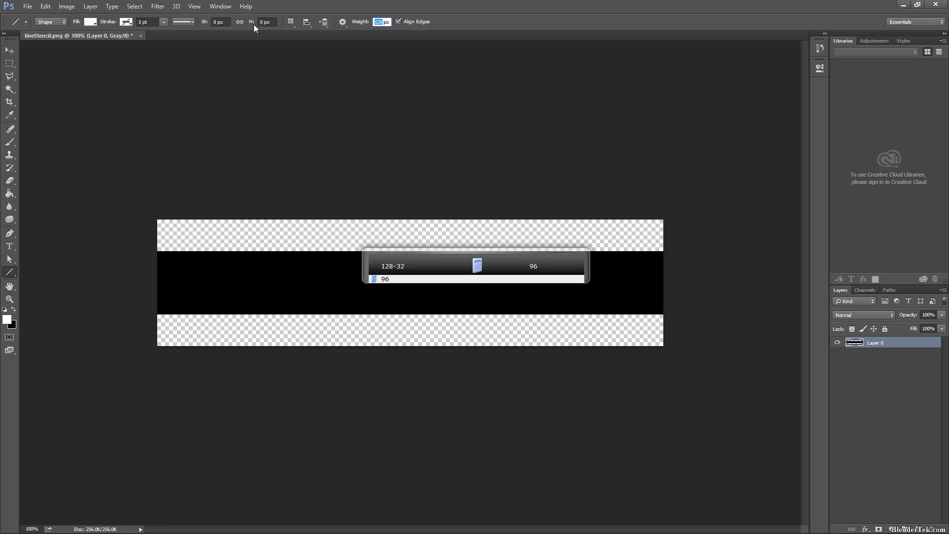
key(Return)
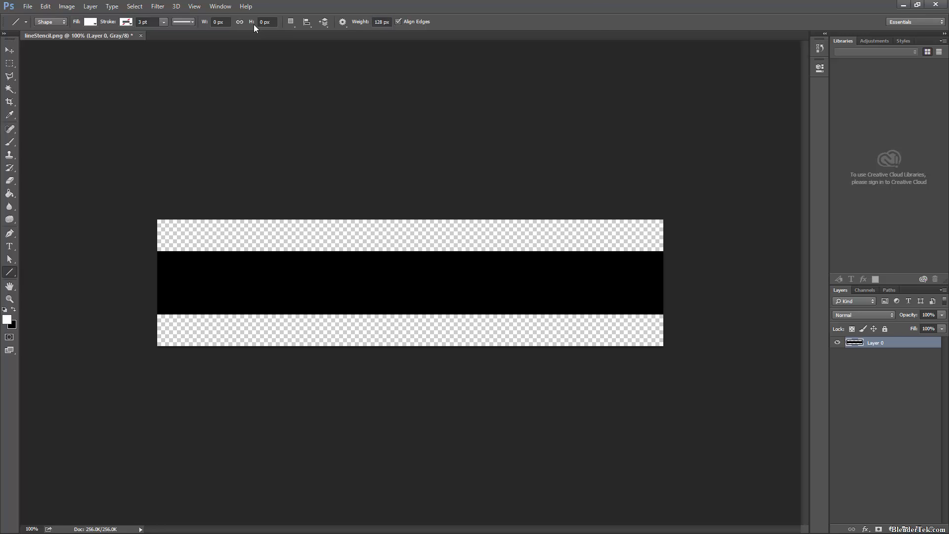
click(382, 22)
text(96)
mouse_move(126, 279)
shift+mouse_down()
mouse_move(599, 296)
mouse_move(723, 289)
shift+mouse_up()
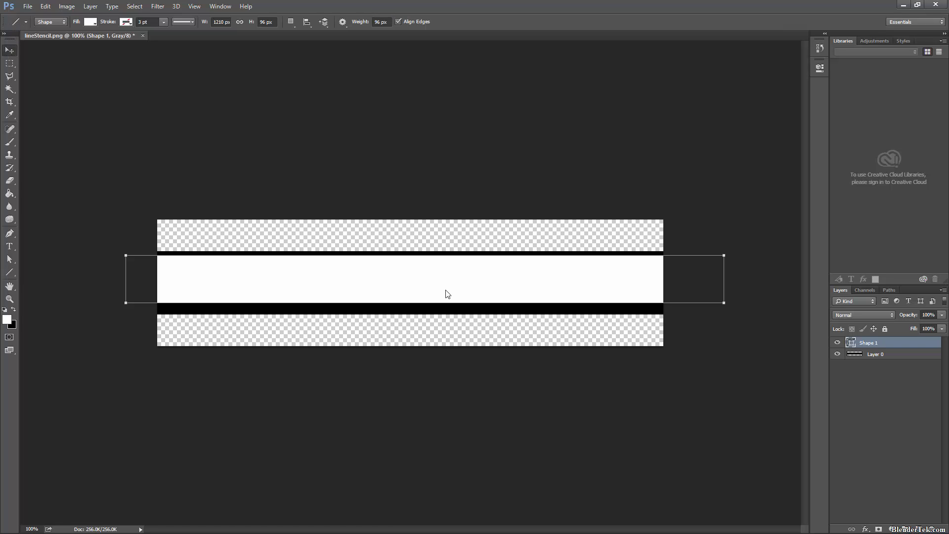
key(v)
drag(447, 293, 450, 301)
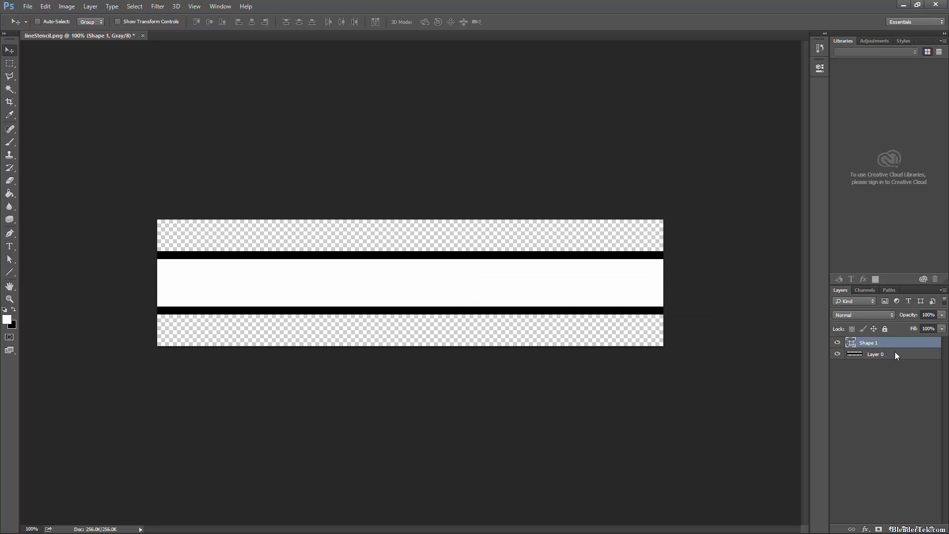
Step: Rasterize the white line layer, use its outline to cut the middle out of Layer 0's black band, and hide the line layer
right_click(870, 345)
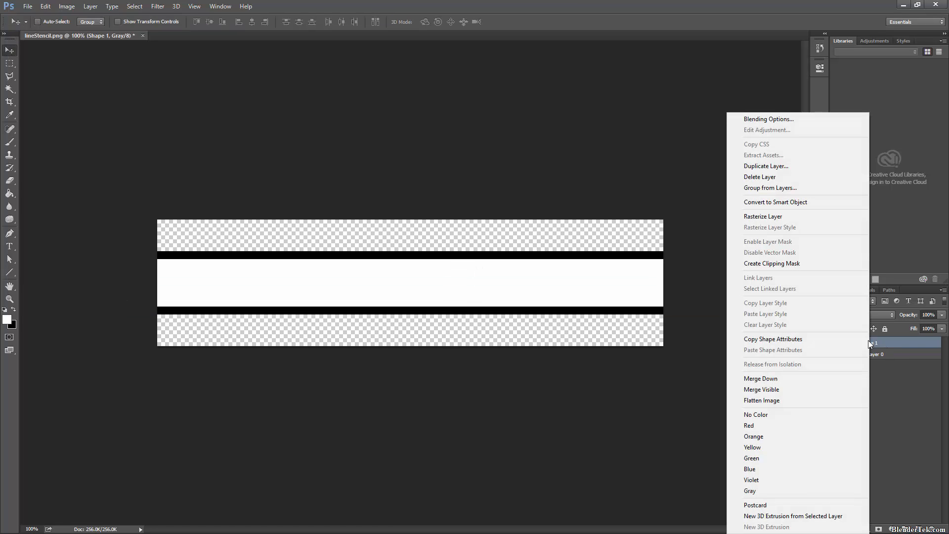
click(804, 218)
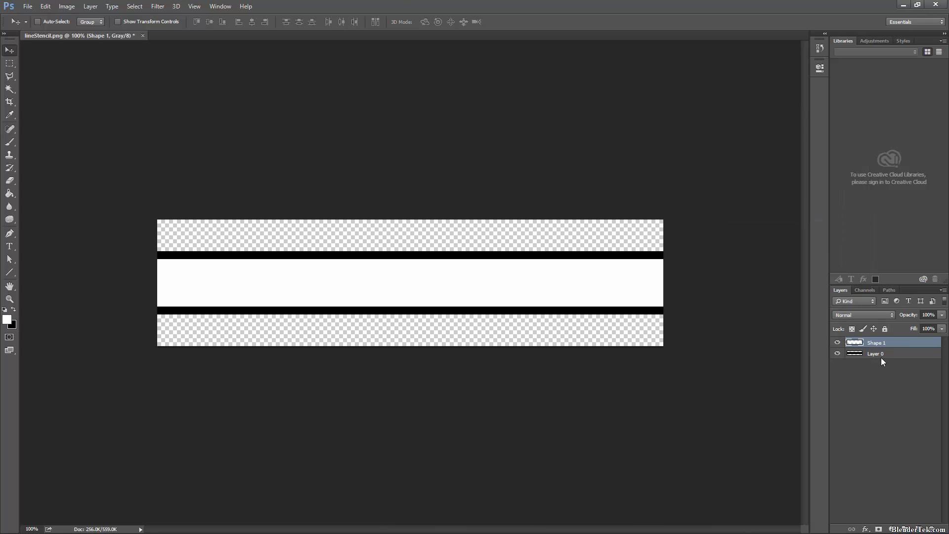
click(9, 88)
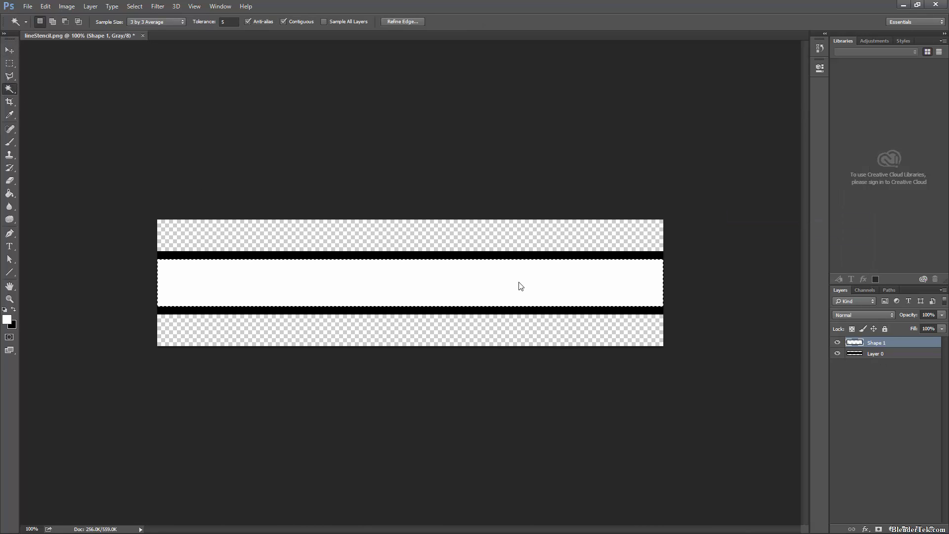
click(894, 354)
click(837, 342)
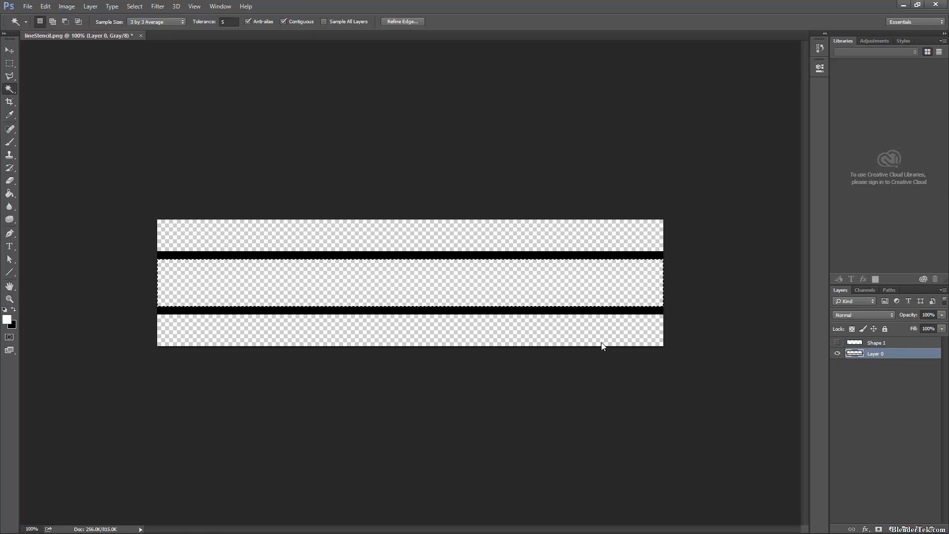
Step: Save the edited stencil as a PNG over lineStencil.png with Smallest / Slow compression and no interlacing, and switch back to Substance Painter
click(24, 6)
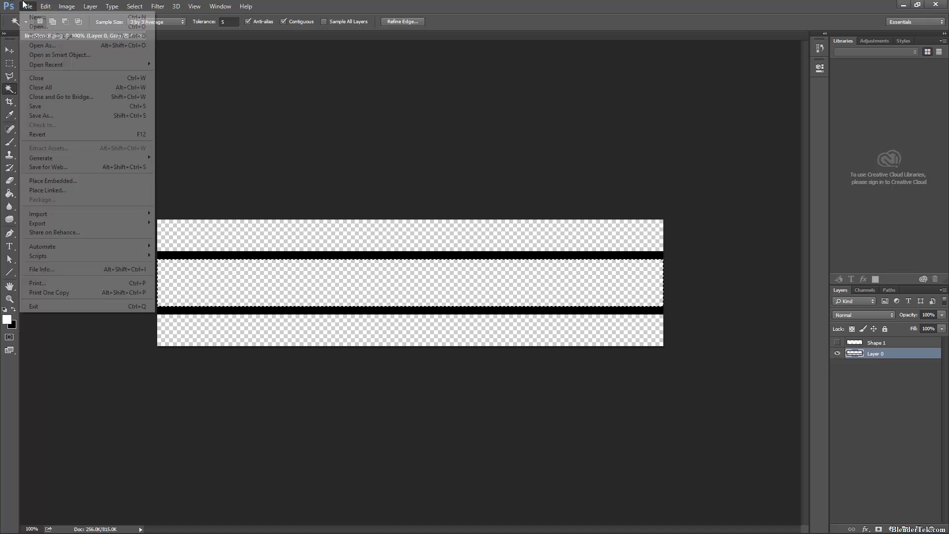
click(70, 105)
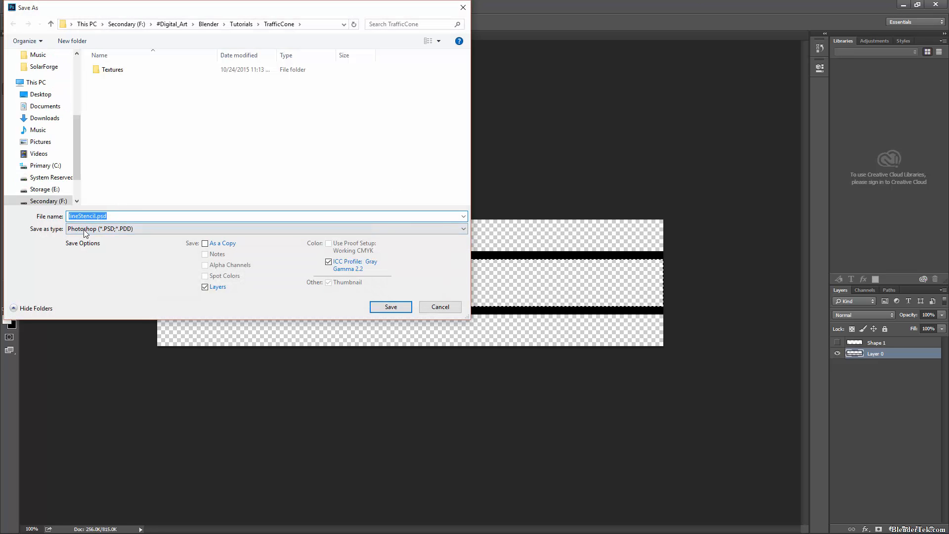
click(85, 229)
click(94, 360)
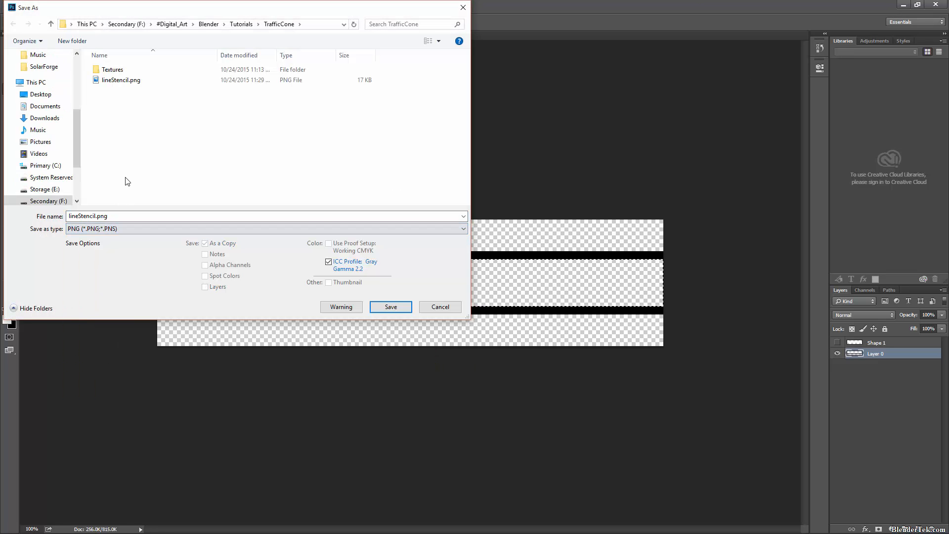
double_click(121, 81)
click(494, 271)
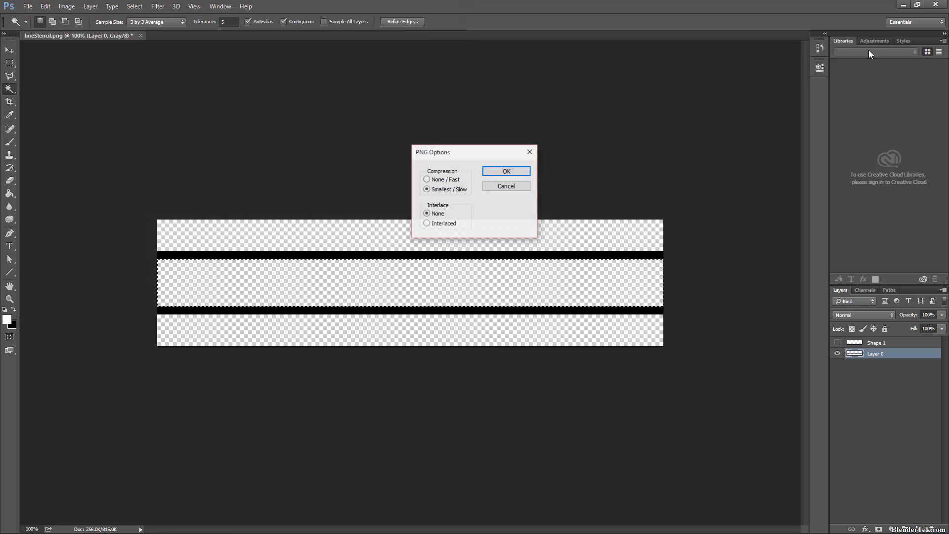
click(514, 170)
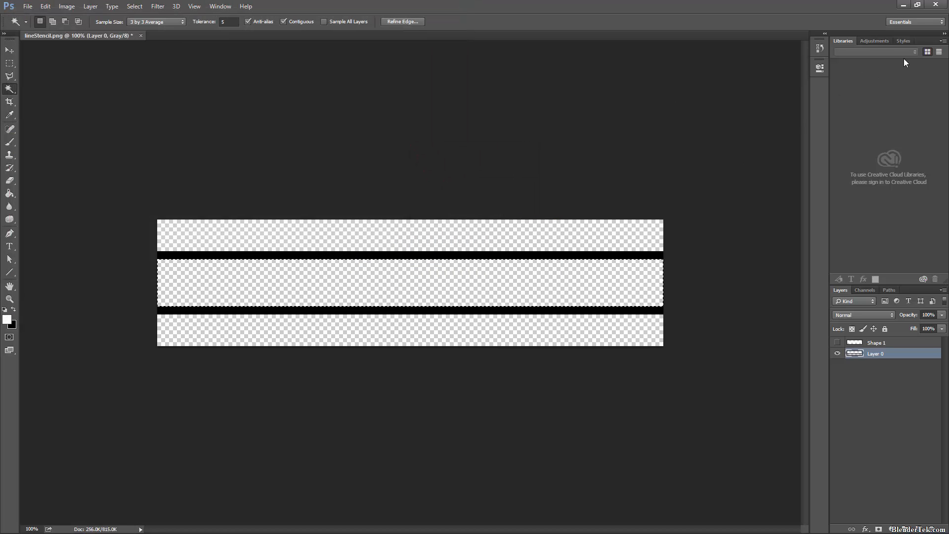
click(942, 5)
click(476, 205)
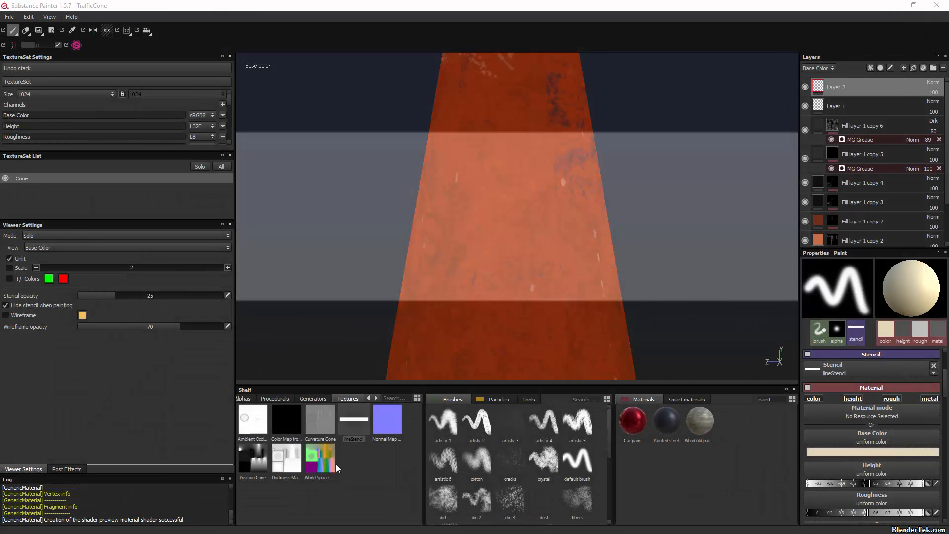
Step: Load the updated lineStencil texture as the paint brush's stencil, test it with a stroke on the cone and undo the test
drag(353, 420, 363, 476)
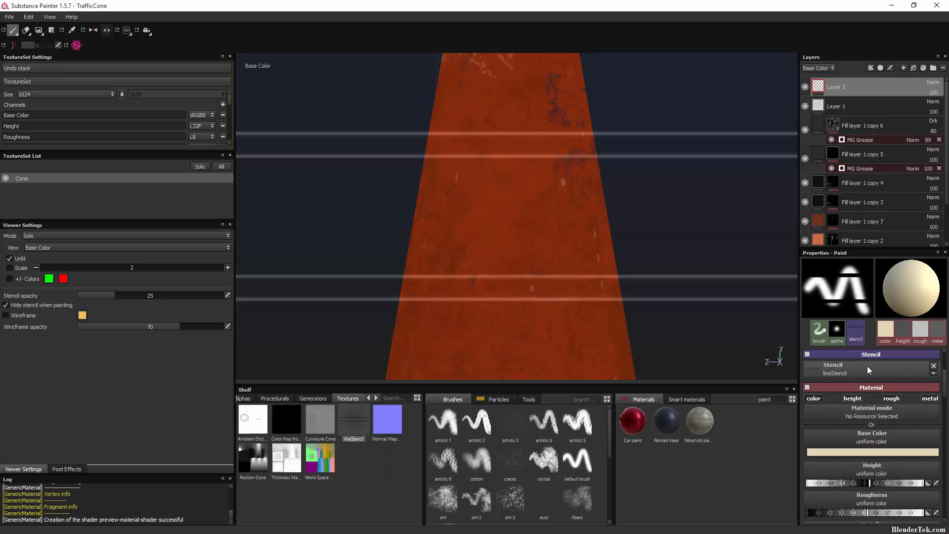
mouse_move(510, 138)
mouse_down()
mouse_move(512, 155)
mouse_move(527, 162)
mouse_move(413, 139)
mouse_move(398, 168)
mouse_move(453, 227)
mouse_up()
key(ctrl+z)
key(ctrl+z)
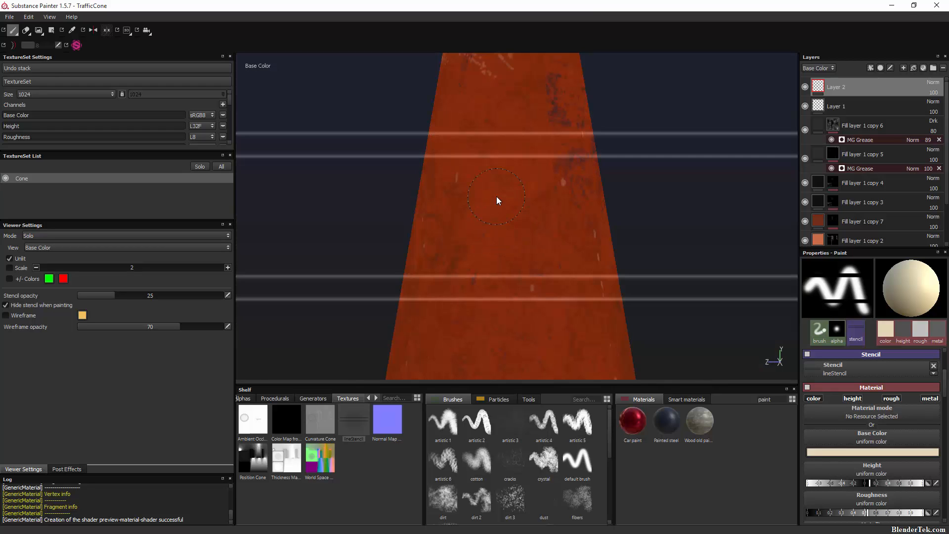
Step: Scale the cone to fit the stencil lines and paint a cream stripe across its front near the top on Layer 2
scroll(645, 254, up, 4)
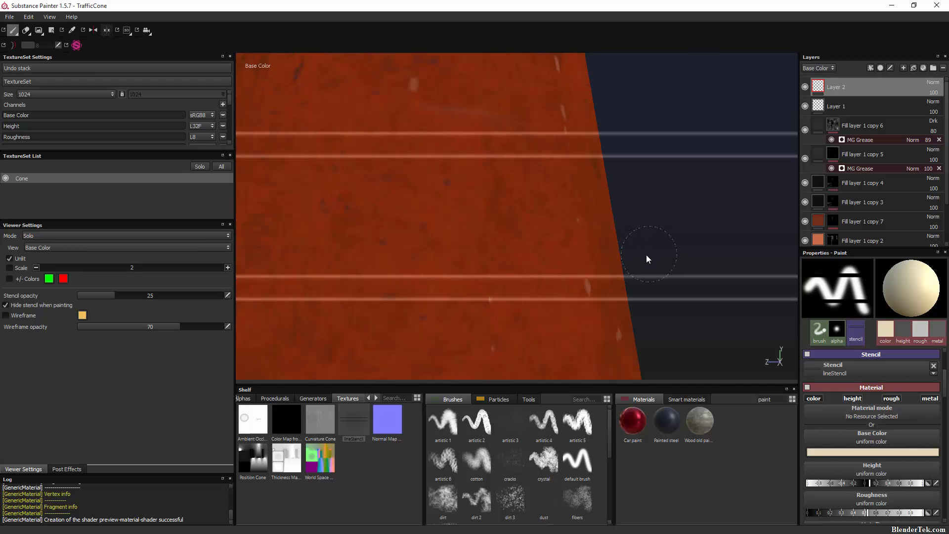
scroll(645, 254, down, 6)
scroll(631, 240, up, 4)
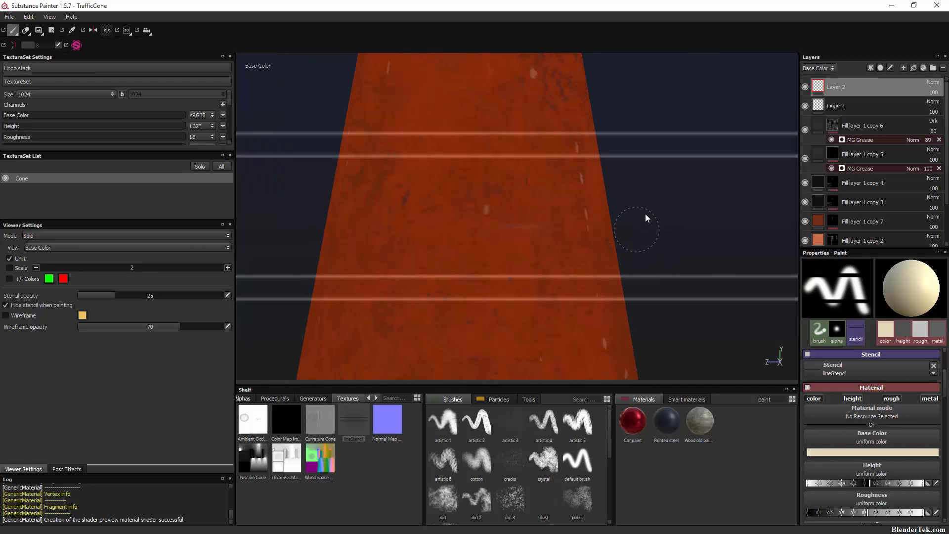
scroll(662, 257, down, 5)
scroll(680, 351, up, 2)
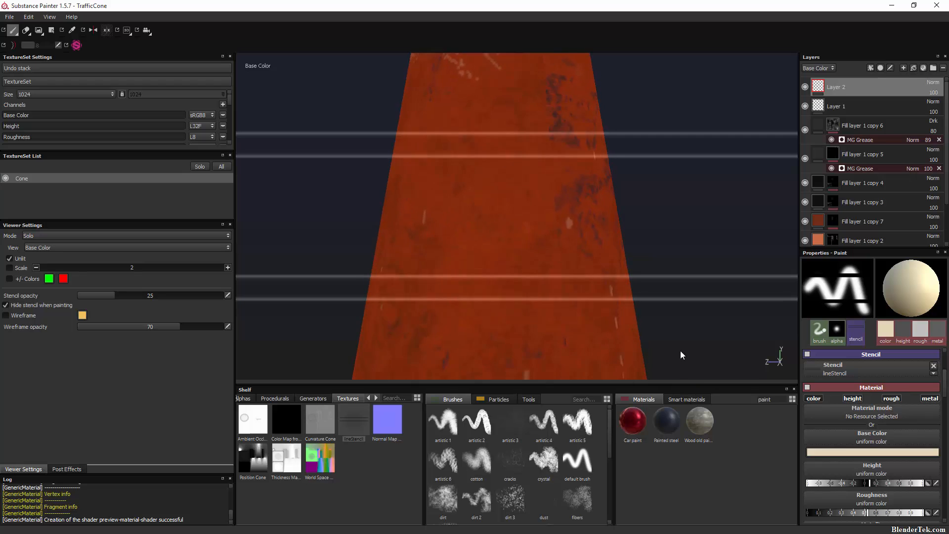
scroll(686, 378, down, 1)
mouse_move(420, 195)
mouse_down()
mouse_move(699, 219)
mouse_move(351, 221)
mouse_move(629, 216)
mouse_move(350, 206)
mouse_move(613, 193)
mouse_move(519, 180)
mouse_move(612, 180)
mouse_move(542, 181)
mouse_up()
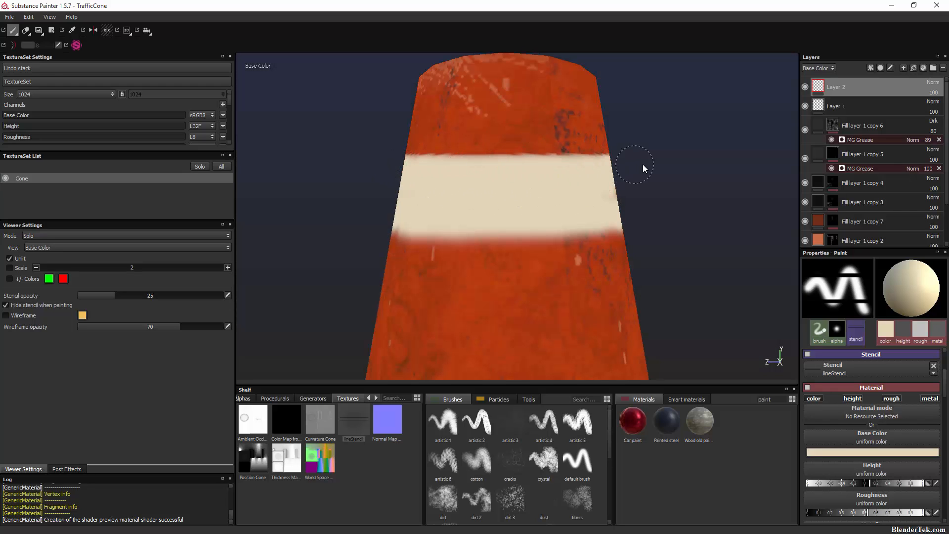
mouse_move(654, 224)
mouse_down()
mouse_move(550, 235)
mouse_move(505, 254)
mouse_move(665, 267)
mouse_up()
Step: Continue the cream stripe onto the adjacent side of the cone between the stencil lines, undoing the misplaced first stroke
mouse_move(570, 270)
alt+mouse_down()
mouse_move(518, 259)
mouse_move(307, 259)
alt+mouse_up()
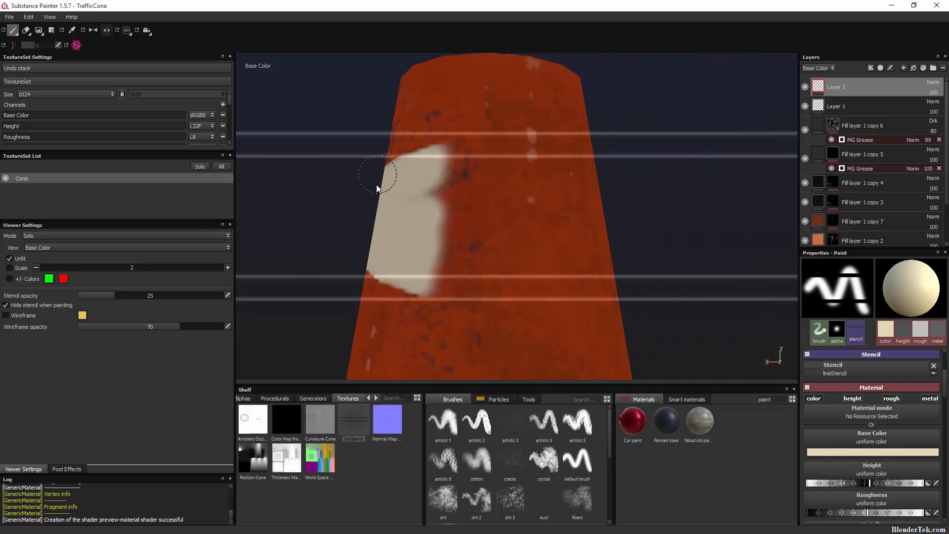
mouse_move(376, 188)
mouse_down()
mouse_move(447, 167)
mouse_move(691, 210)
mouse_move(543, 268)
mouse_up()
key(ctrl+z)
mouse_move(435, 262)
mouse_down()
mouse_move(686, 275)
mouse_move(612, 213)
mouse_move(641, 171)
mouse_move(661, 163)
mouse_up()
Step: Extend the cream stripe across the following side of the cone, aligning its painted edge with the stencil lines
alt+shift+drag(662, 271, 590, 242)
alt+right_drag(590, 241, 506, 244)
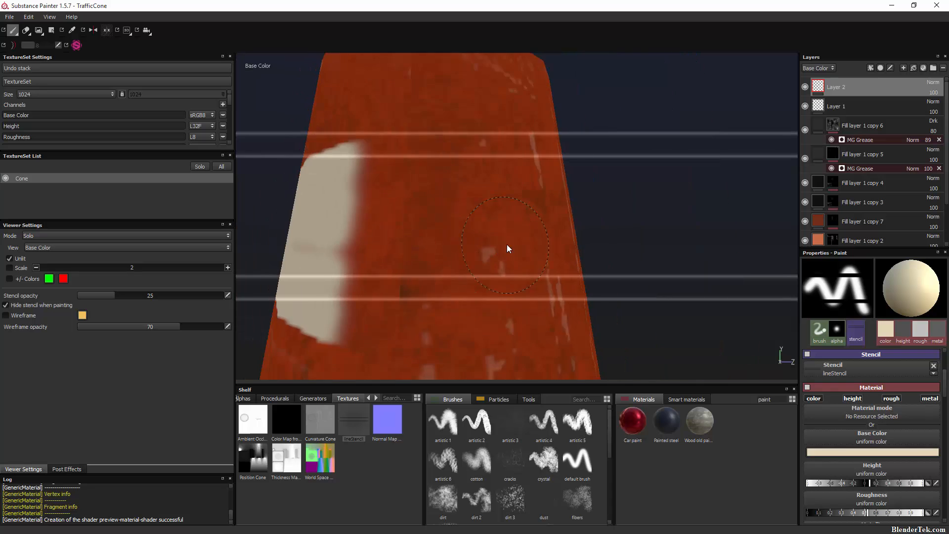
alt+right_drag(426, 253, 432, 242)
alt+middle_drag(432, 242, 473, 244)
mouse_move(342, 270)
mouse_down()
mouse_move(328, 265)
mouse_move(561, 239)
mouse_move(388, 170)
mouse_move(598, 166)
mouse_up()
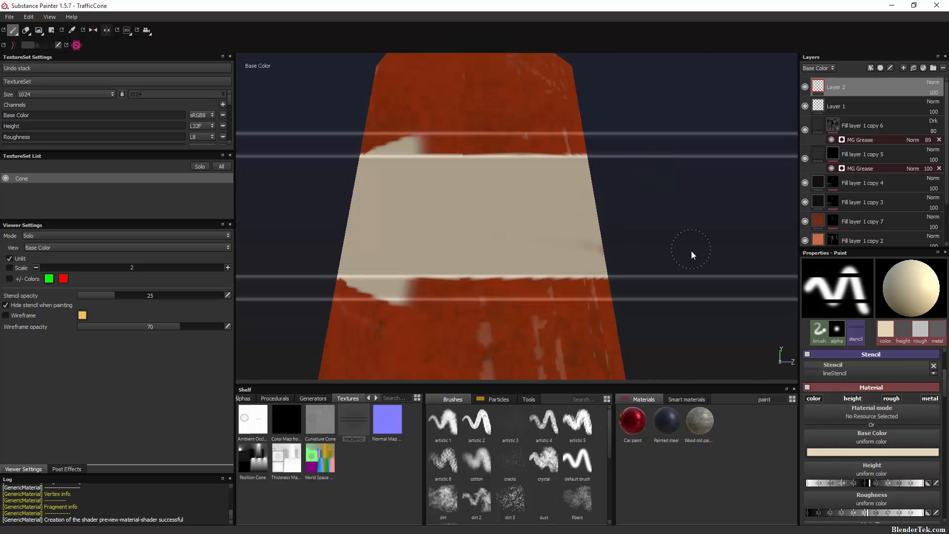
Step: Paint the remaining gap of the stripe at the cone's edge, and remove the stencil to inspect the uneven seams
alt+shift+drag(624, 251, 477, 246)
mouse_move(477, 246)
alt+middle_down()
mouse_move(603, 247)
mouse_move(594, 249)
alt+middle_up()
mouse_move(594, 249)
mouse_down()
mouse_move(369, 256)
mouse_move(372, 212)
mouse_move(595, 161)
mouse_up()
click(933, 365)
mouse_move(518, 250)
alt+mouse_down()
mouse_move(858, 207)
mouse_move(673, 194)
mouse_move(489, 207)
mouse_move(667, 195)
alt+mouse_up()
scroll(668, 195, up, 3)
alt+middle_drag(574, 214, 471, 196)
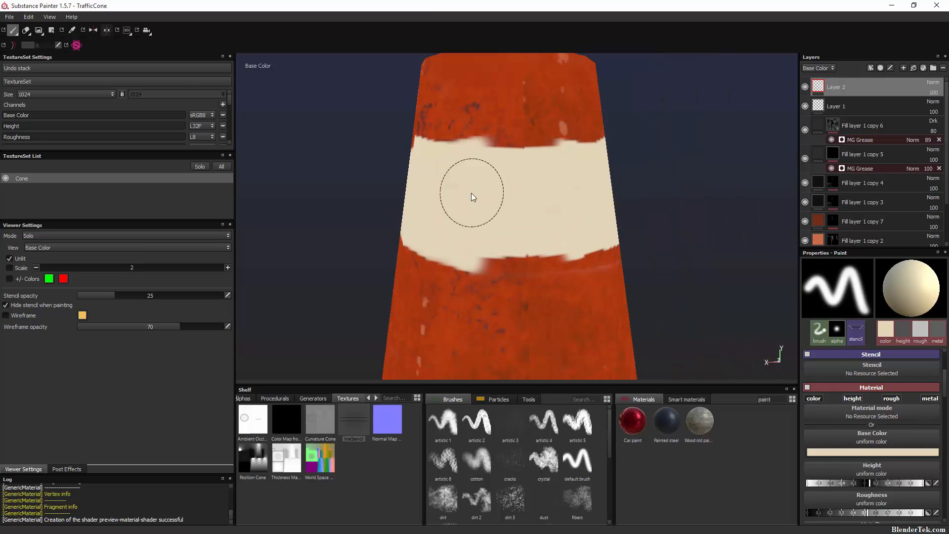
alt+shift+drag(761, 310, 707, 311)
Step: Switch to the Eraser and assign the lineStencil texture as its stencil
drag(358, 437, 870, 369)
alt+middle_drag(535, 206, 535, 233)
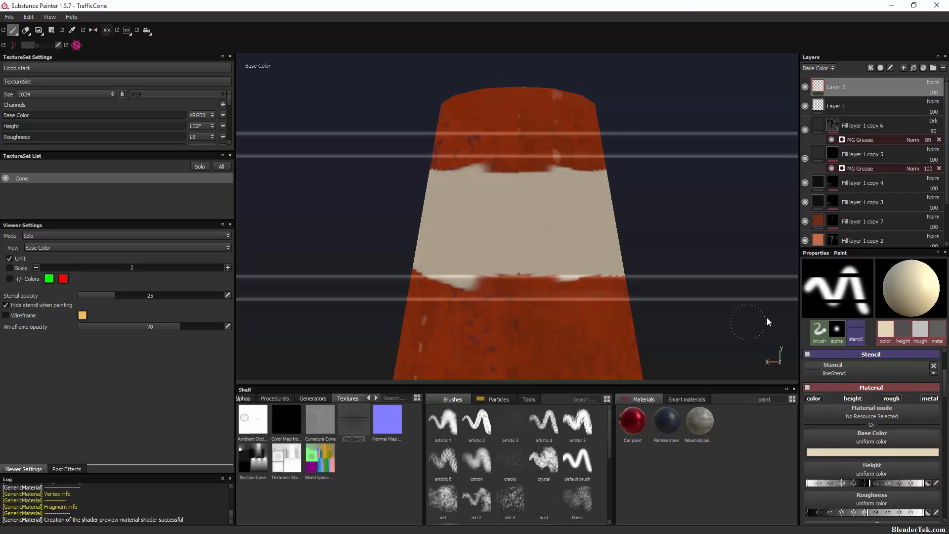
click(26, 31)
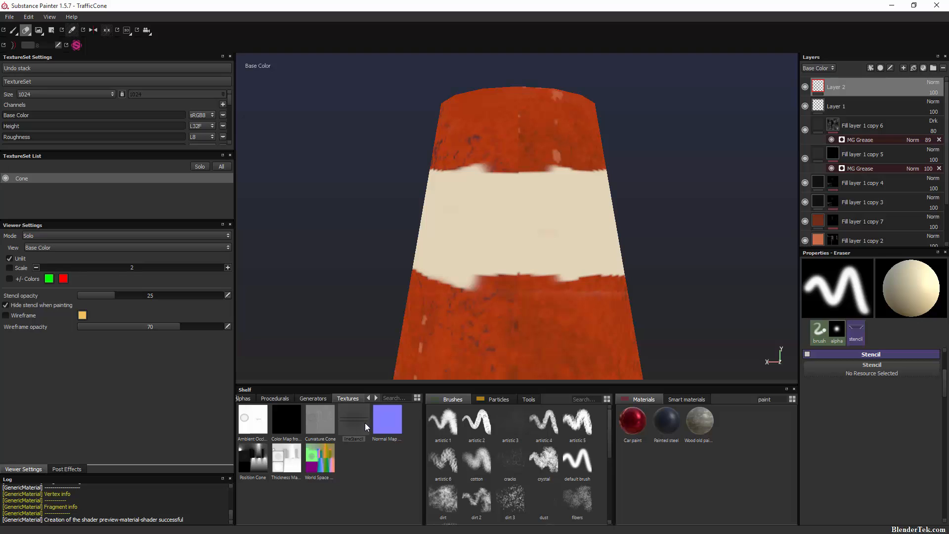
drag(353, 420, 873, 371)
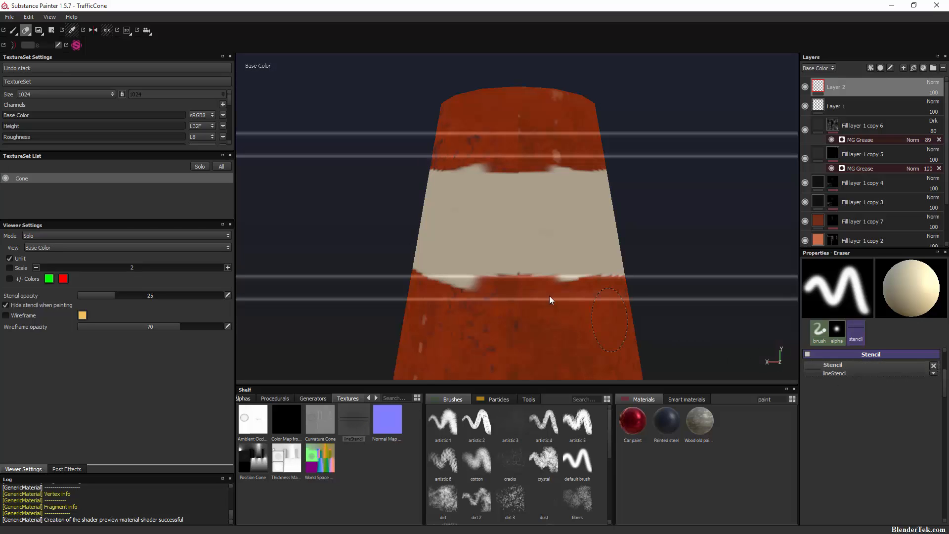
Step: Erase the uneven cream paint along the stripe's lower and upper edges on this side, undoing the misaligned first stroke
drag(483, 317, 440, 287)
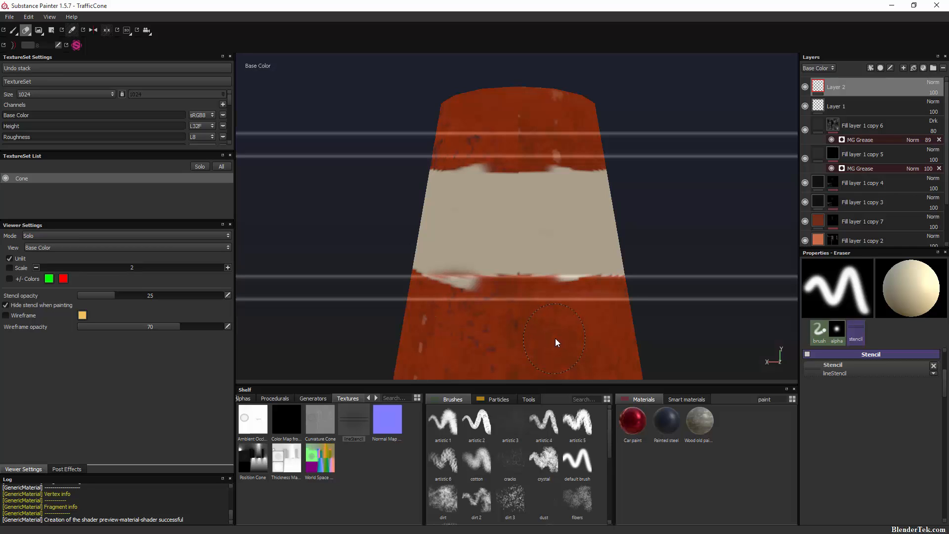
key(ctrl+z)
mouse_move(577, 330)
alt+middle_down()
mouse_move(570, 321)
mouse_move(565, 352)
mouse_move(578, 332)
alt+middle_up()
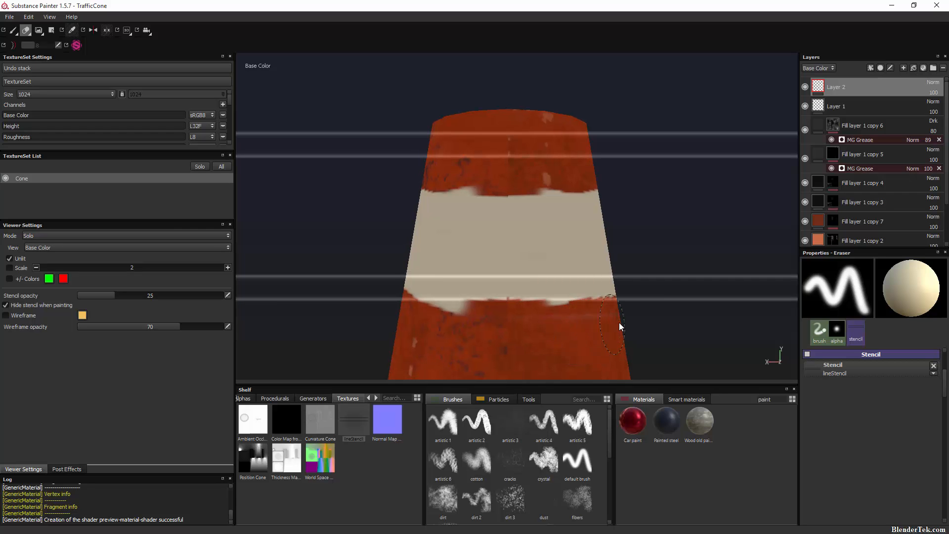
drag(619, 323, 554, 326)
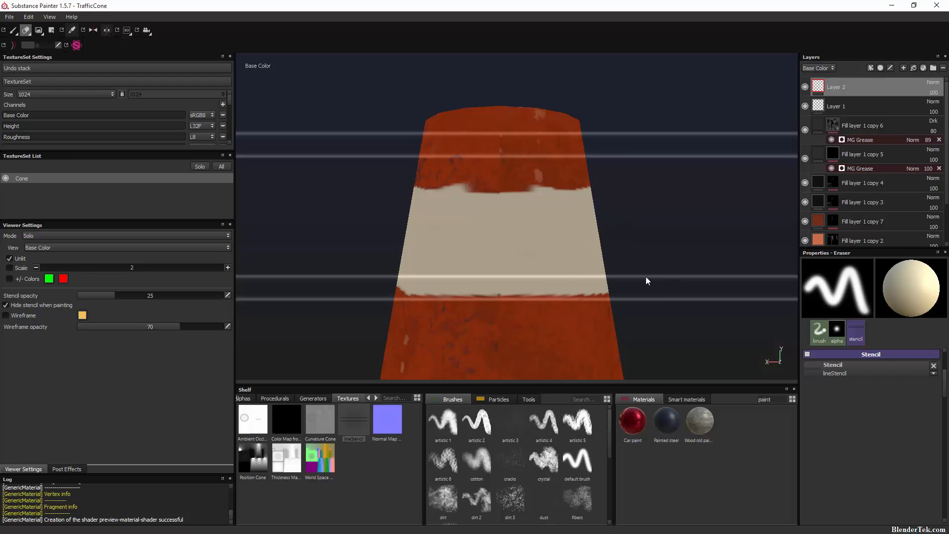
alt+middle_drag(648, 277, 657, 229)
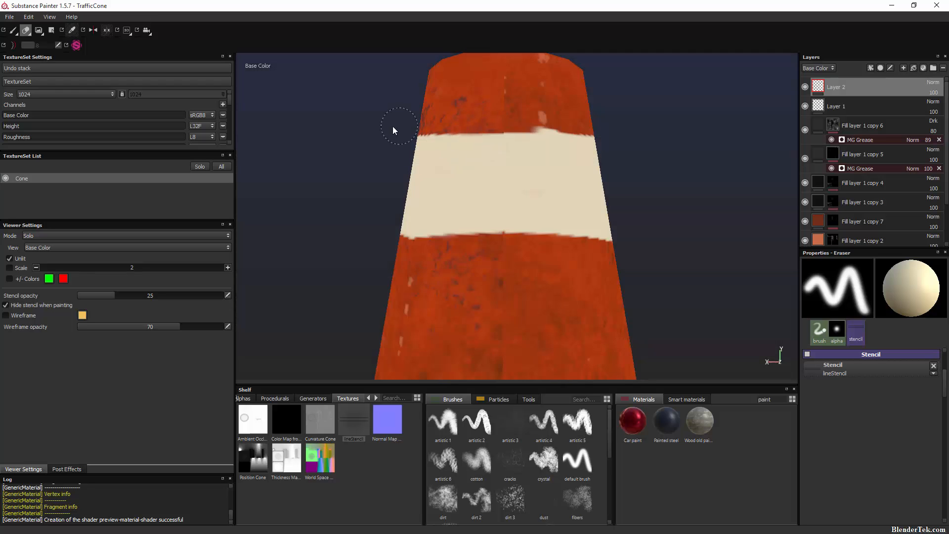
drag(393, 127, 600, 130)
Step: Rotate to the next side of the cone and erase the cream overhang along the stripe's edges there
mouse_move(611, 232)
alt+mouse_down()
mouse_move(643, 254)
mouse_move(536, 235)
mouse_move(488, 246)
mouse_move(530, 205)
mouse_move(553, 210)
alt+mouse_up()
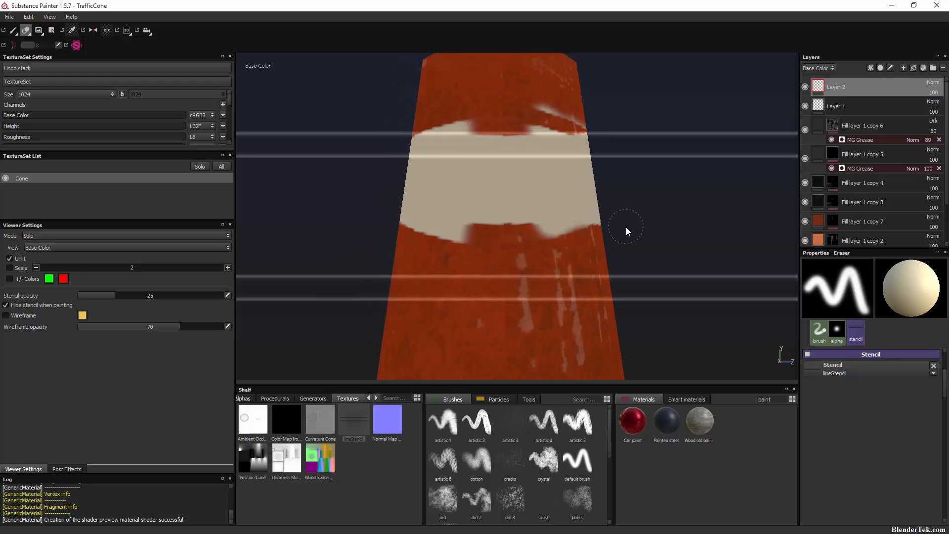
mouse_move(411, 129)
mouse_down()
mouse_move(616, 121)
mouse_move(548, 110)
mouse_up()
mouse_move(622, 314)
alt+middle_down()
mouse_move(621, 263)
mouse_move(630, 408)
mouse_move(628, 392)
alt+middle_up()
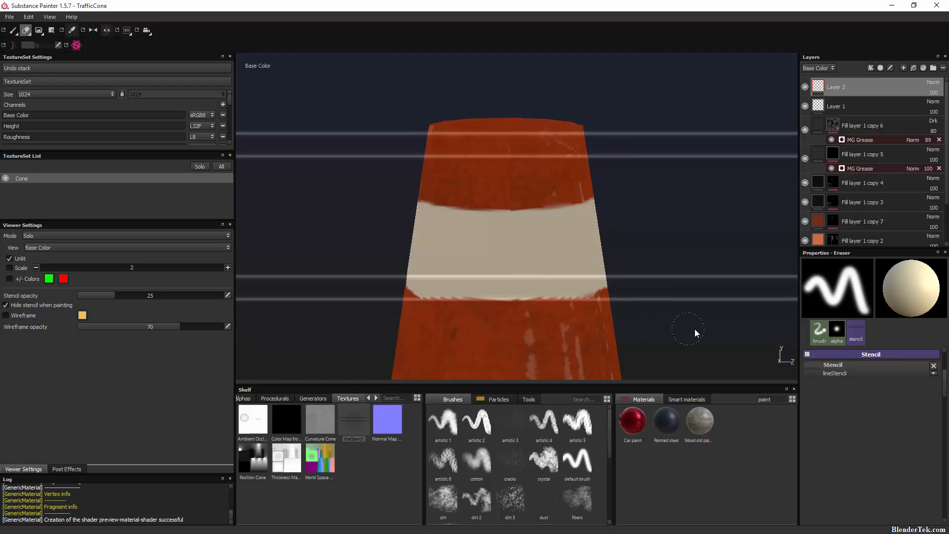
Step: Erase the excess cream paint above the stripe on the next two views around the cone
mouse_move(692, 331)
alt+mouse_down()
mouse_move(538, 298)
mouse_move(591, 317)
mouse_move(571, 334)
mouse_move(431, 308)
mouse_move(529, 323)
alt+mouse_up()
mouse_move(529, 323)
alt+middle_down()
mouse_move(509, 277)
mouse_move(522, 282)
alt+middle_up()
mouse_move(525, 141)
mouse_down()
mouse_move(563, 147)
mouse_move(527, 149)
mouse_up()
mouse_move(626, 250)
alt+mouse_down()
mouse_move(550, 239)
mouse_move(605, 250)
mouse_move(550, 247)
alt+mouse_up()
drag(558, 136, 504, 143)
Step: Erase the excess cream paint below the stripe around this part of the cone, using the lower stencil line as the limit
mouse_move(600, 272)
alt+middle_down()
mouse_move(594, 159)
mouse_move(614, 319)
alt+middle_up()
alt+drag(614, 319, 545, 349)
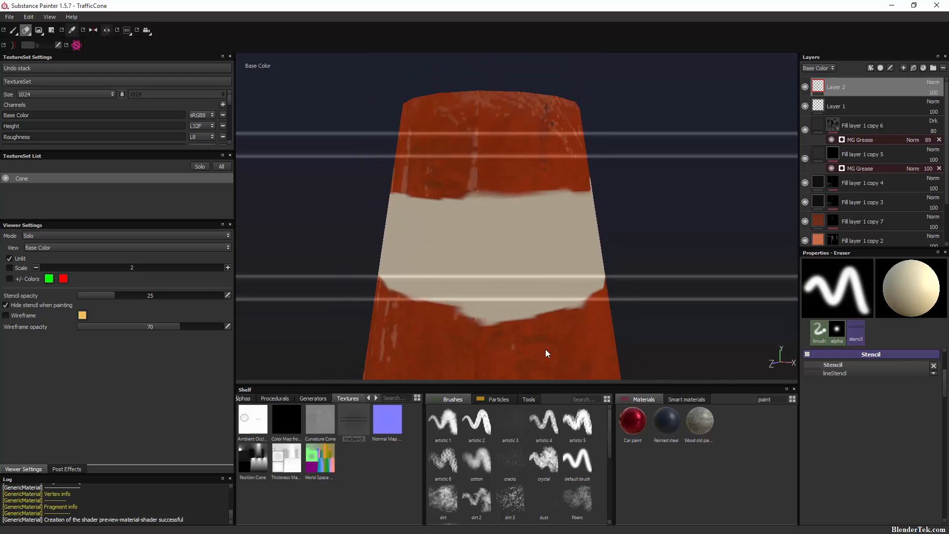
mouse_move(545, 349)
alt+middle_down()
mouse_move(589, 326)
mouse_move(571, 331)
alt+middle_up()
drag(613, 322, 519, 311)
alt+drag(651, 324, 556, 334)
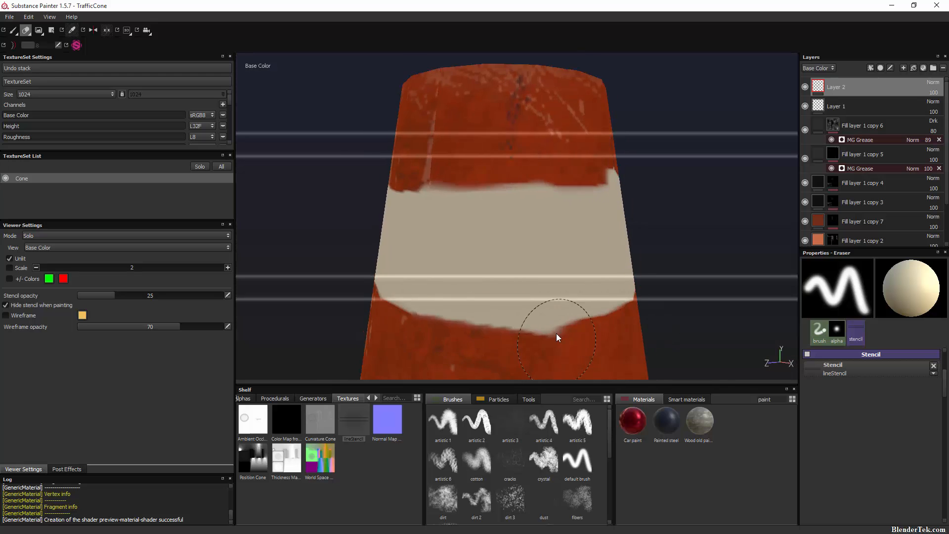
alt+middle_drag(556, 333, 553, 314)
drag(561, 317, 624, 318)
drag(620, 318, 558, 318)
Step: Align the last uneven section with the upper stencil line and erase the cream bump above the stripe
alt+drag(684, 272, 648, 283)
alt+middle_drag(649, 283, 593, 264)
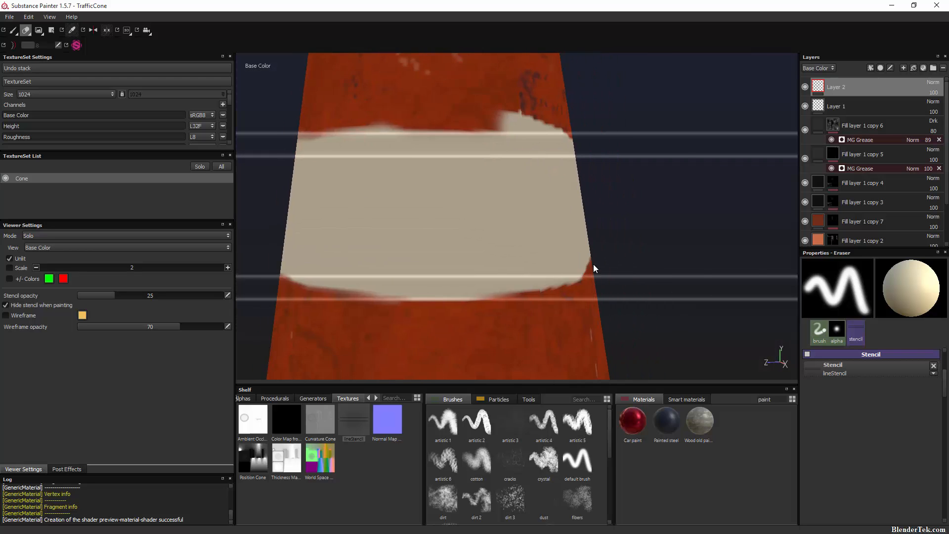
mouse_move(593, 264)
alt+mouse_down()
mouse_move(578, 235)
mouse_move(534, 228)
alt+mouse_up()
mouse_move(534, 228)
alt+right_down()
mouse_move(649, 267)
mouse_move(622, 250)
alt+right_up()
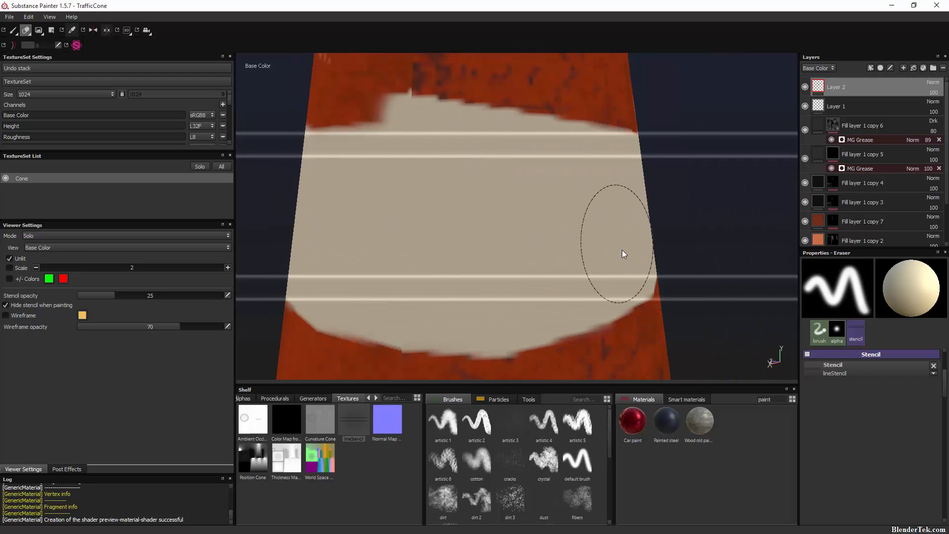
alt+middle_drag(622, 250, 656, 256)
drag(417, 117, 662, 125)
Step: Inspect the trimmed stripe from around the cone and remove the lineStencil from the Eraser
scroll(679, 233, down, 4)
alt+drag(638, 234, 419, 239)
scroll(482, 245, down, 3)
alt+drag(490, 244, 561, 257)
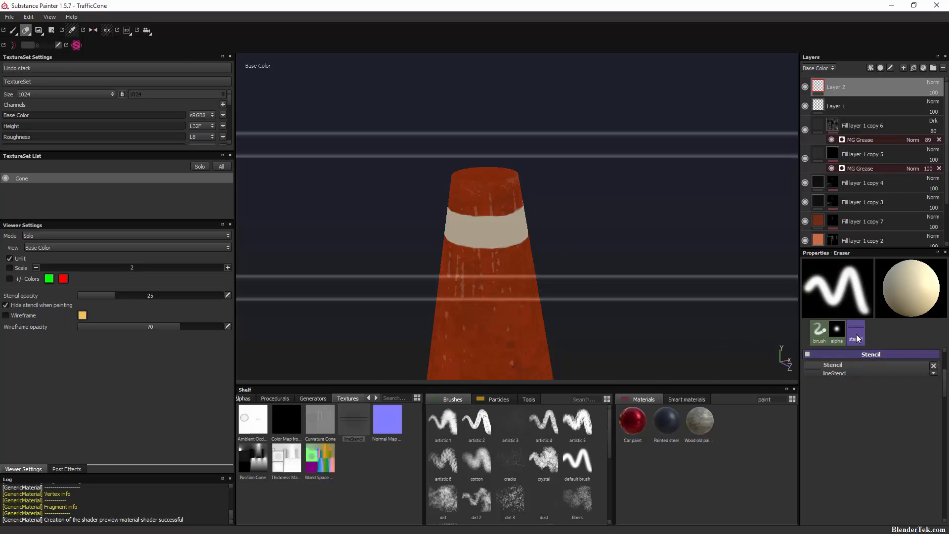
click(933, 366)
alt+drag(571, 314, 599, 279)
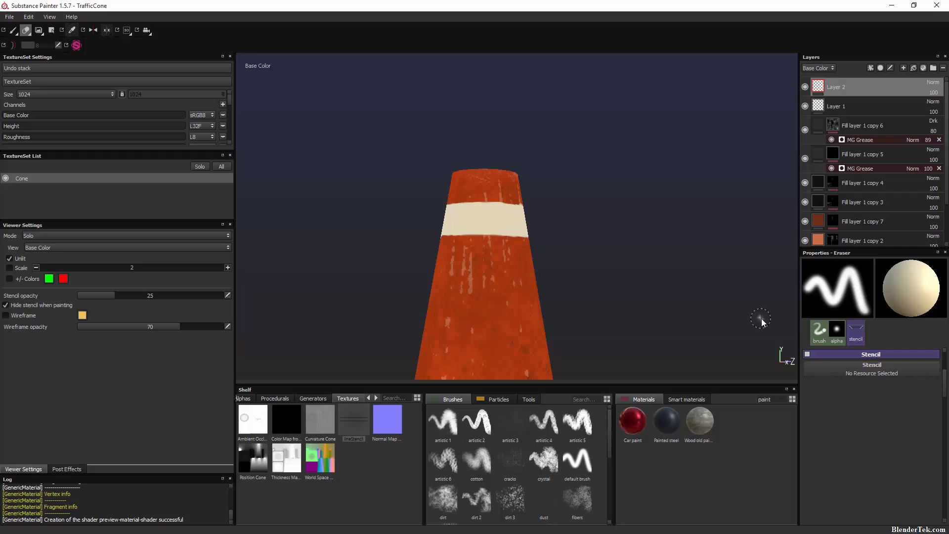
Step: Add a black mask to Layer 2 and add a generator to that mask
right_click(824, 90)
click(847, 100)
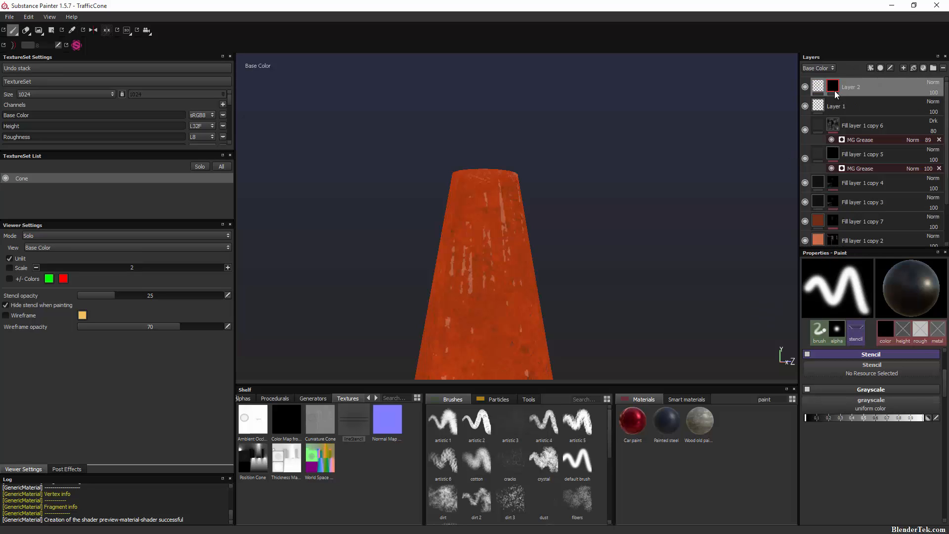
right_click(836, 84)
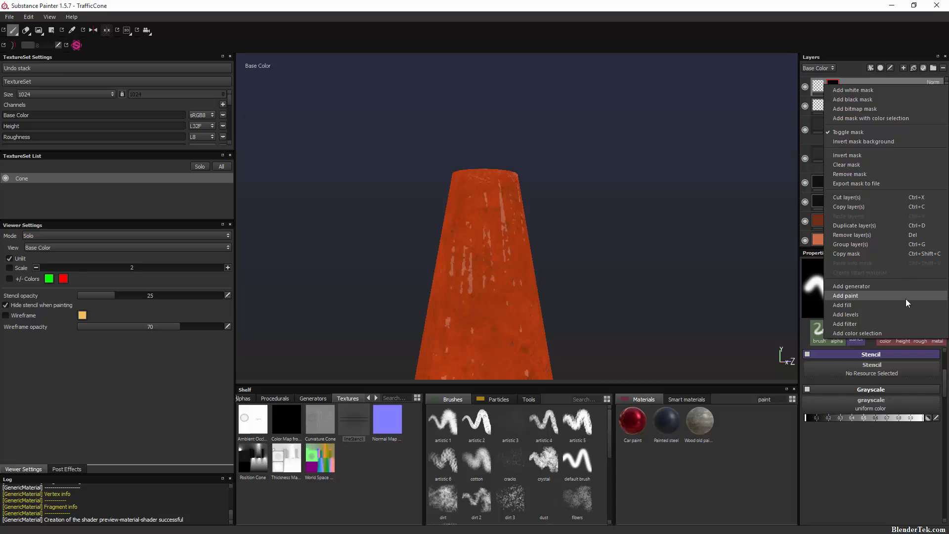
click(900, 286)
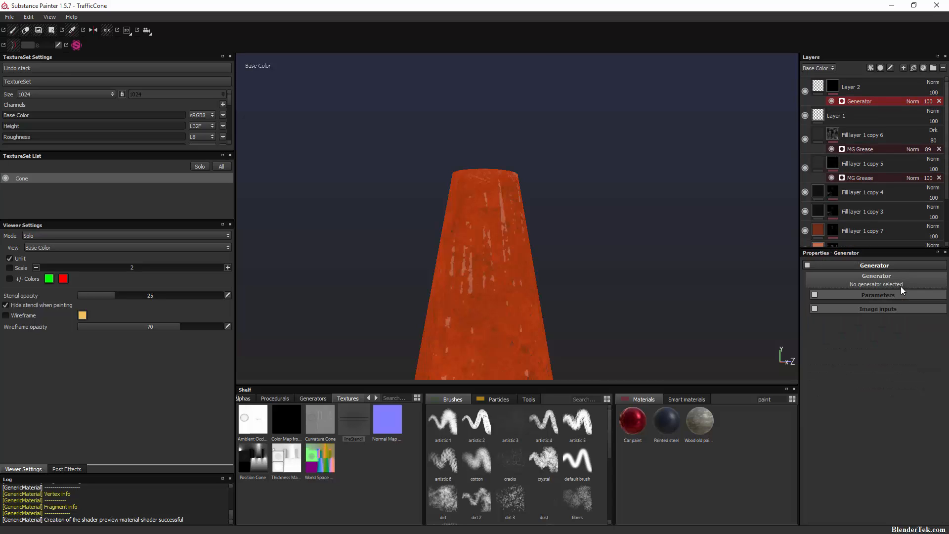
Step: Assign the MG Mask Builder generator from the shelf to the empty generator on Layer 2's mask
click(870, 284)
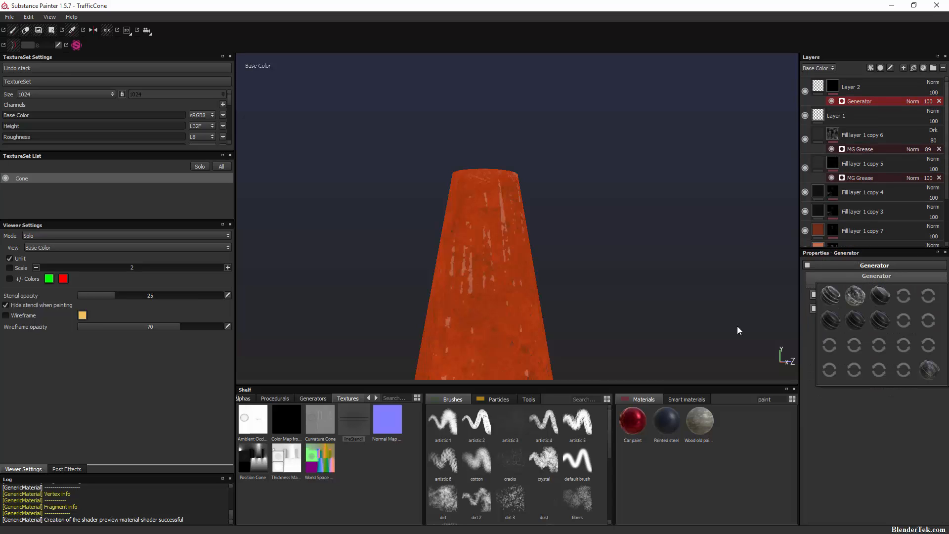
click(313, 401)
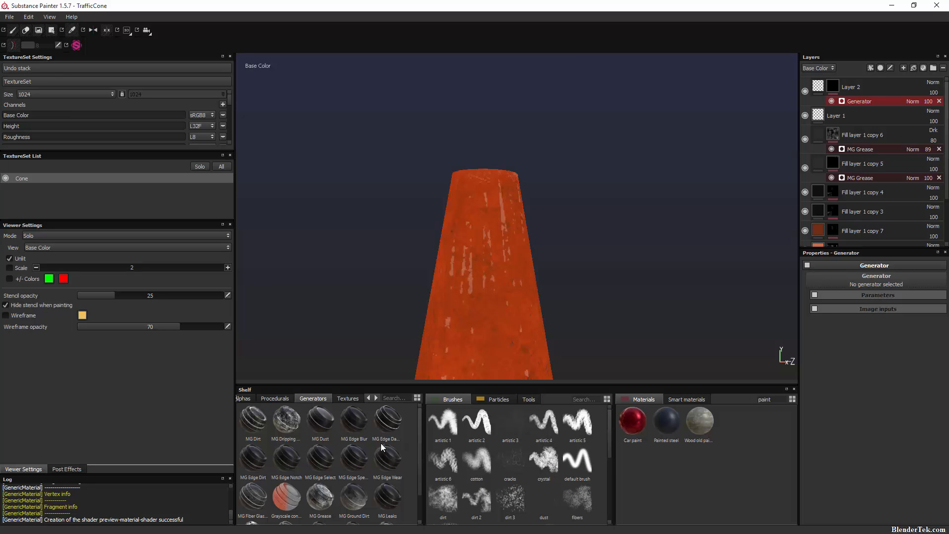
scroll(375, 436, down, 1)
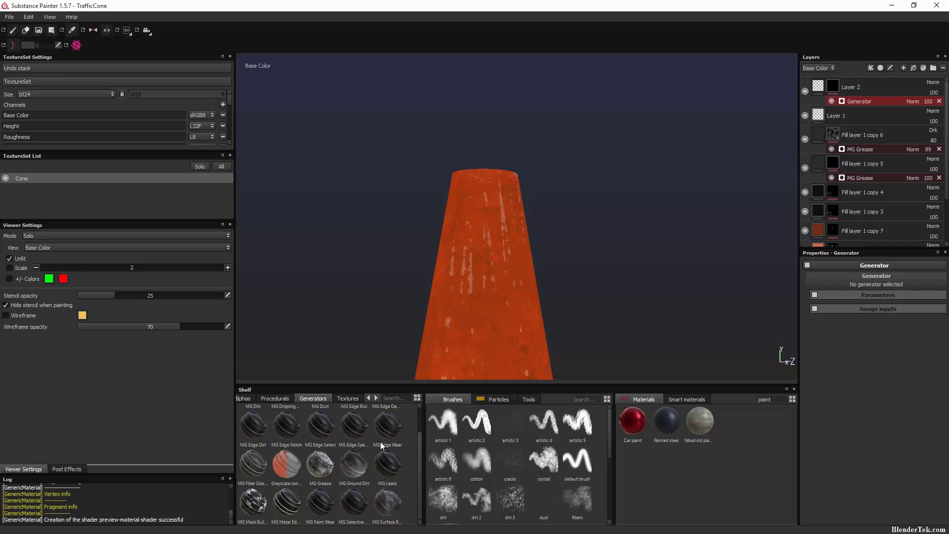
mouse_move(262, 497)
drag(261, 504, 750, 317)
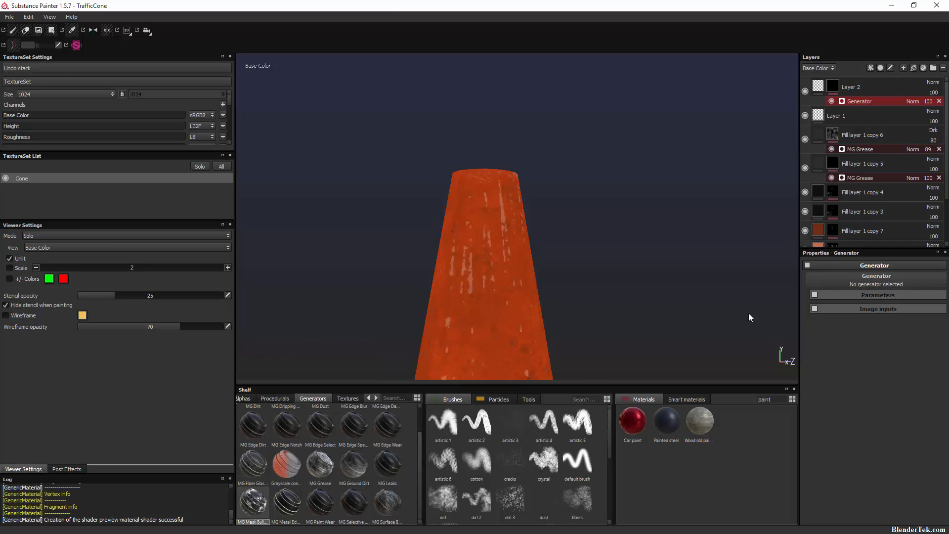
drag(889, 274, 888, 274)
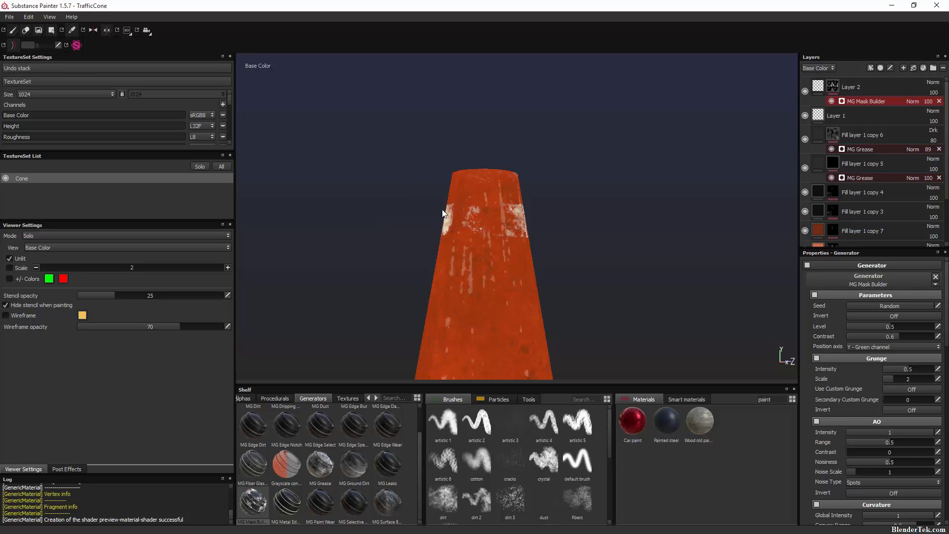
Step: Randomize the MG Mask Builder seed repeatedly, checking the worn stripe pattern from around the cone after the changes
scroll(885, 449, down, 6)
scroll(885, 449, up, 8)
alt+drag(428, 194, 224, 210)
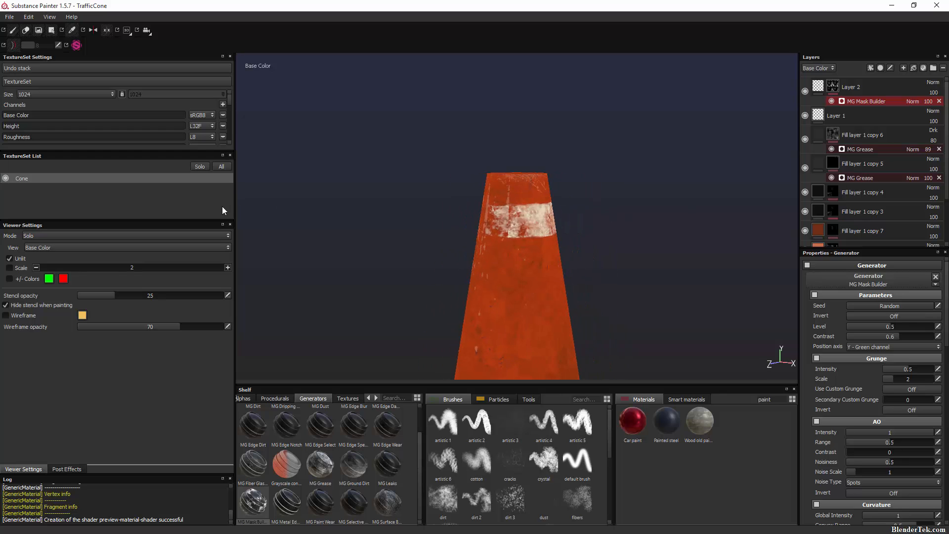
click(918, 306)
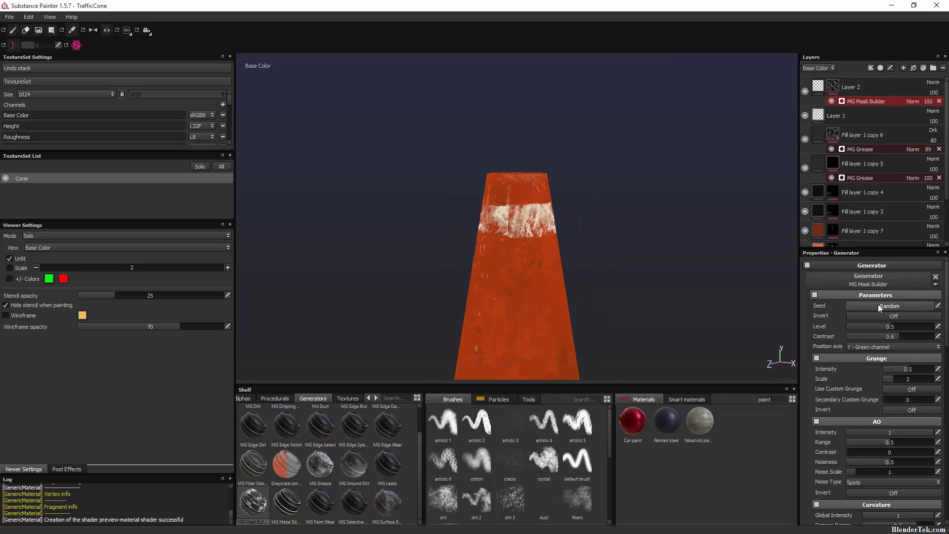
alt+drag(514, 242, 727, 237)
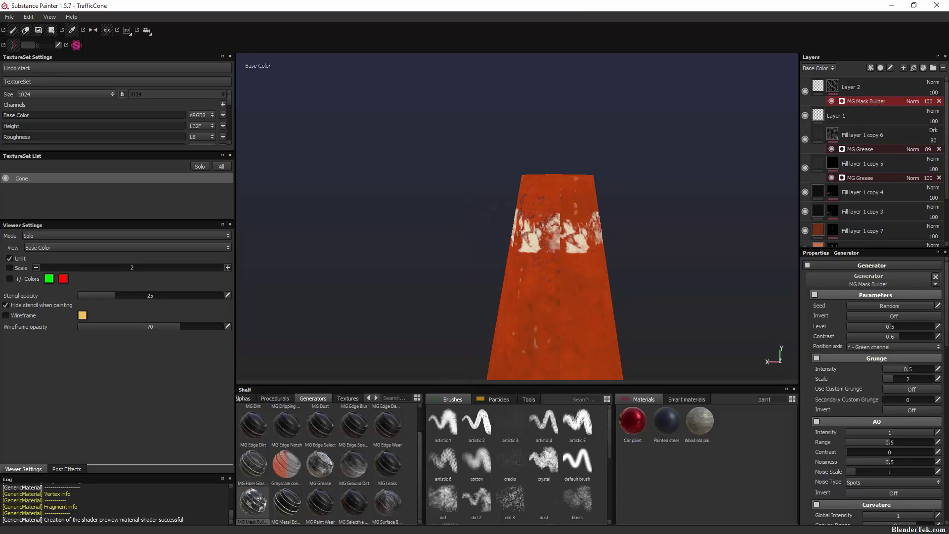
click(910, 306)
alt+drag(516, 291, 751, 292)
click(895, 306)
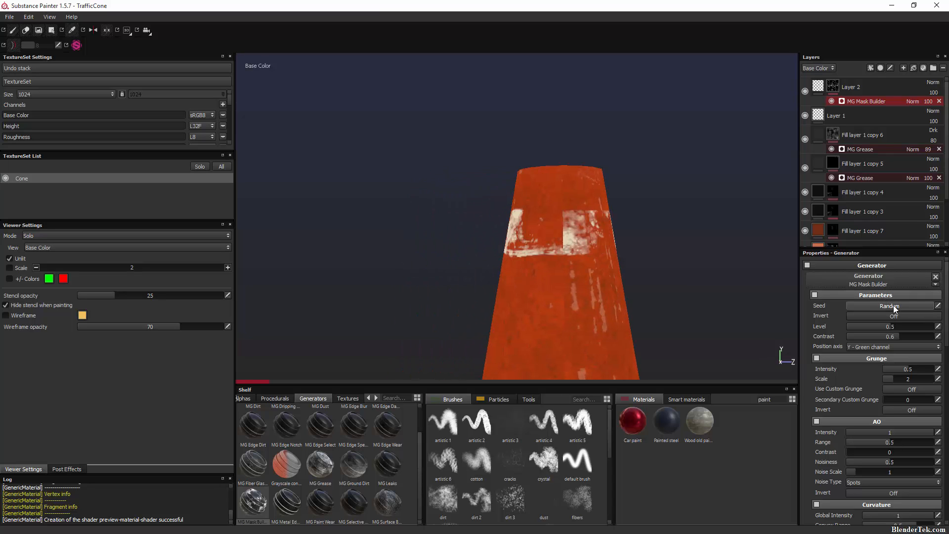
click(895, 307)
click(895, 306)
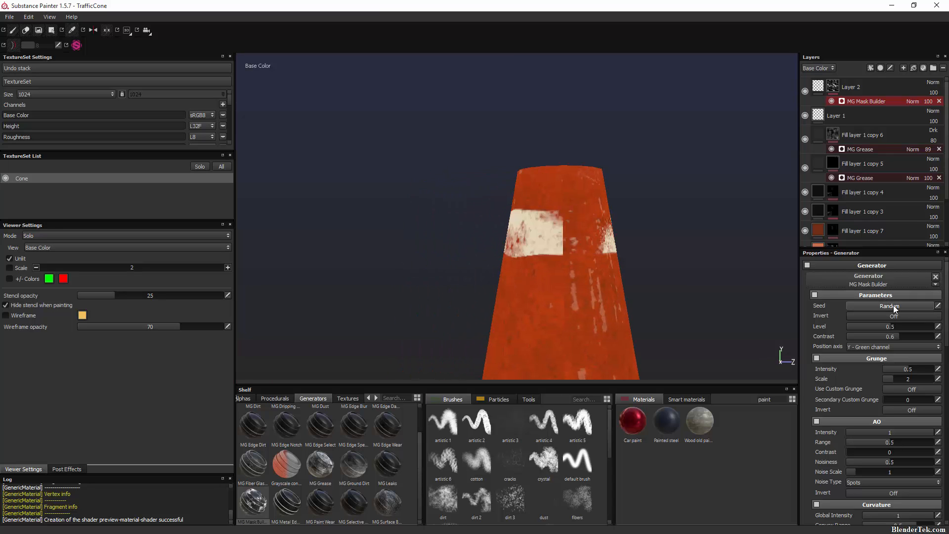
click(895, 307)
click(895, 306)
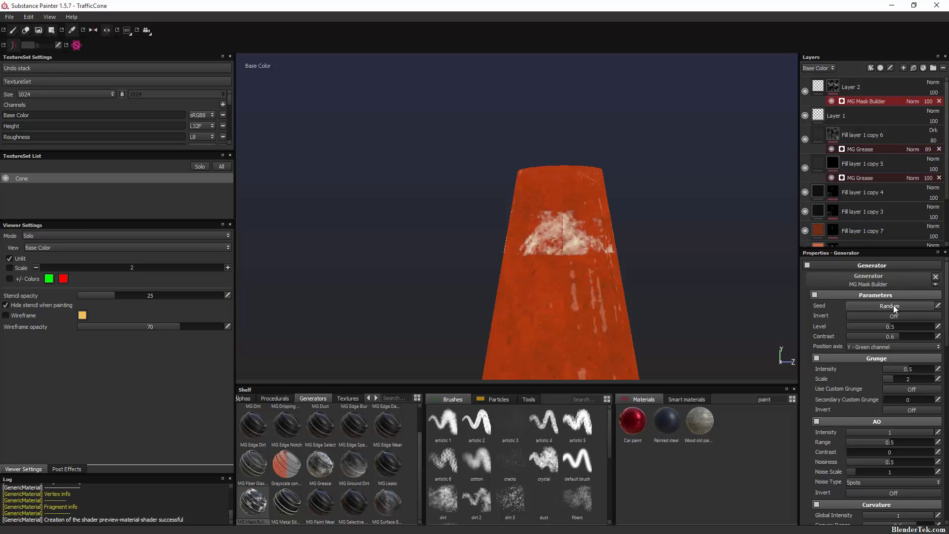
alt+drag(683, 302, 49, 304)
click(886, 305)
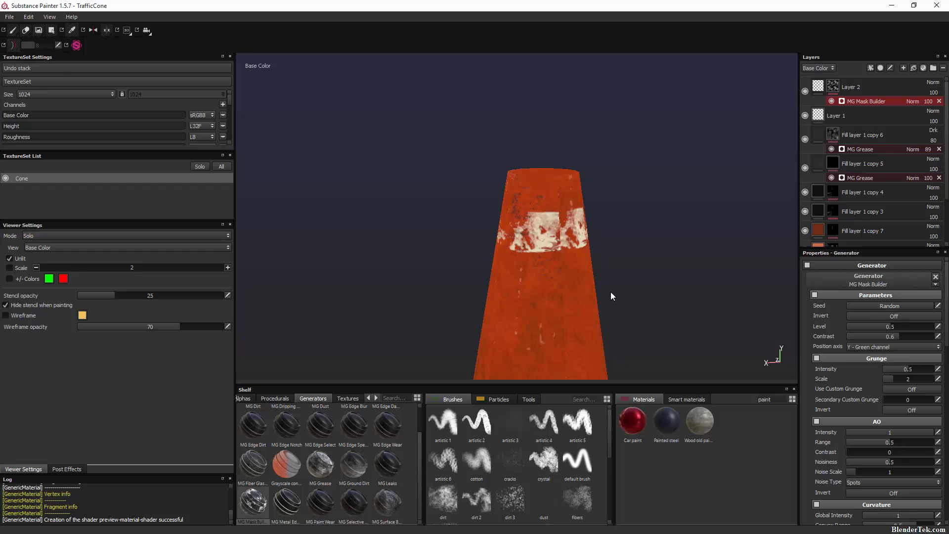
alt+drag(610, 292, 377, 288)
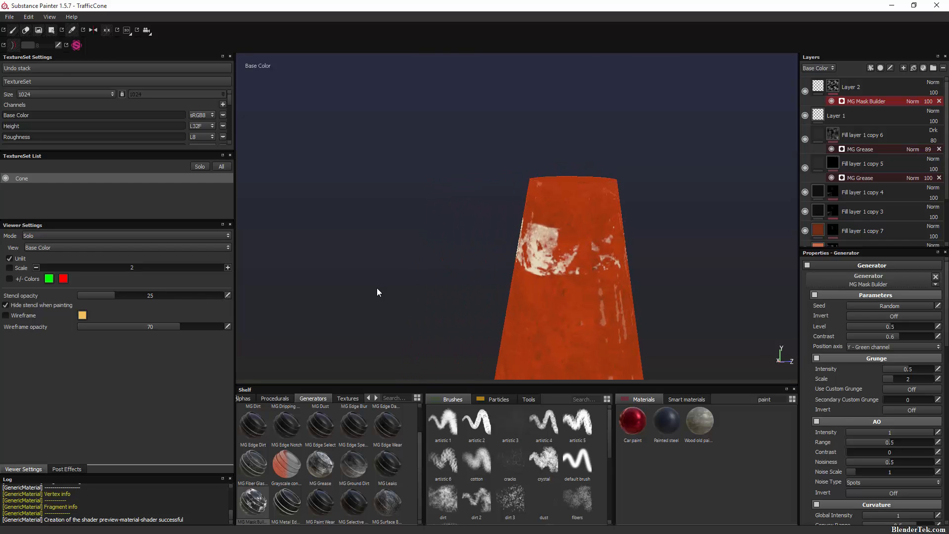
Step: Set the mask generator's Level to 0.73, Contrast to 0, Grunge Intensity to 0.27 and Grunge Scale to 5
drag(898, 329, 918, 334)
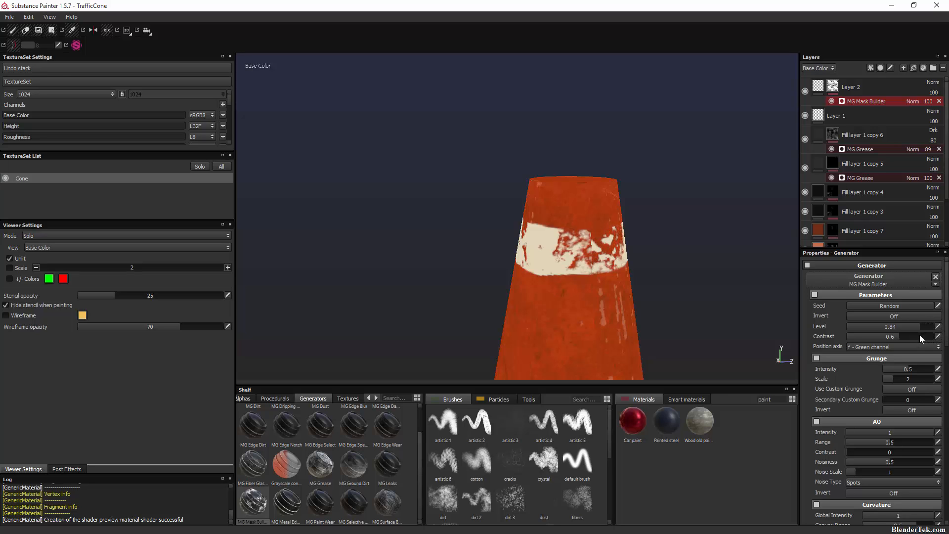
drag(902, 337, 779, 352)
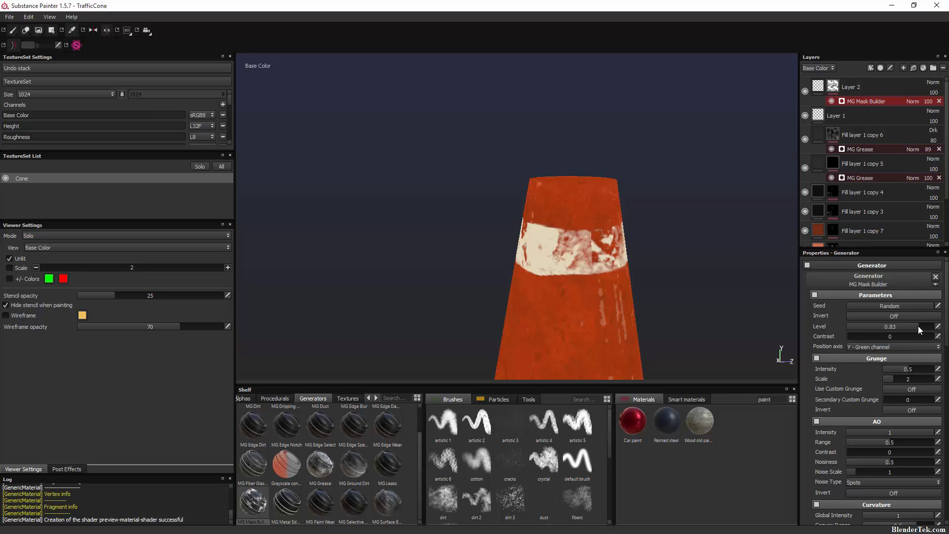
mouse_move(914, 327)
mouse_down()
mouse_move(900, 330)
mouse_move(908, 330)
mouse_up()
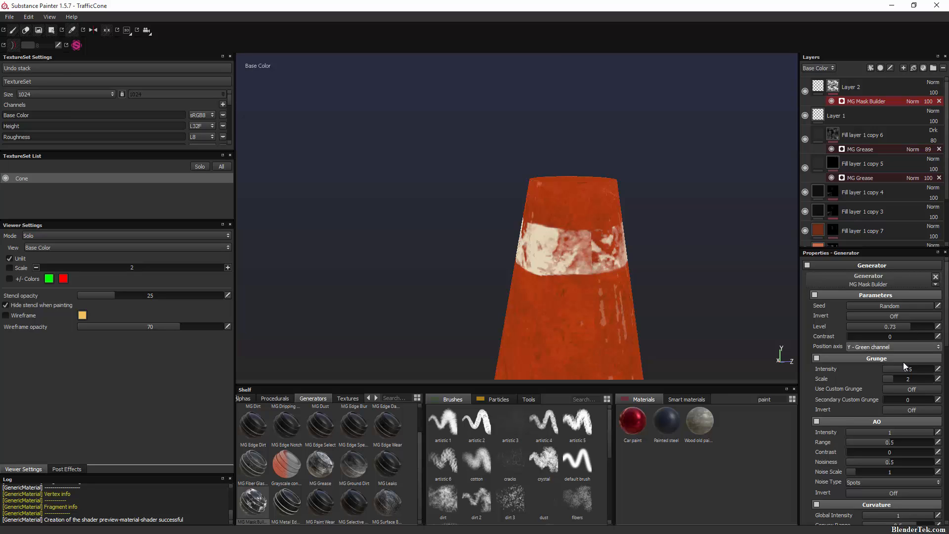
scroll(914, 386, down, 3)
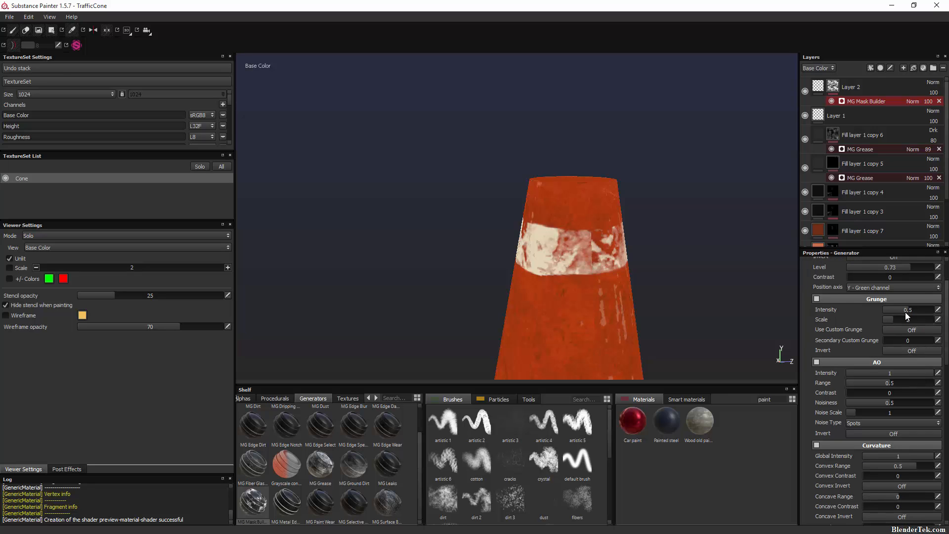
mouse_move(905, 312)
mouse_down()
mouse_move(869, 328)
mouse_move(910, 328)
mouse_up()
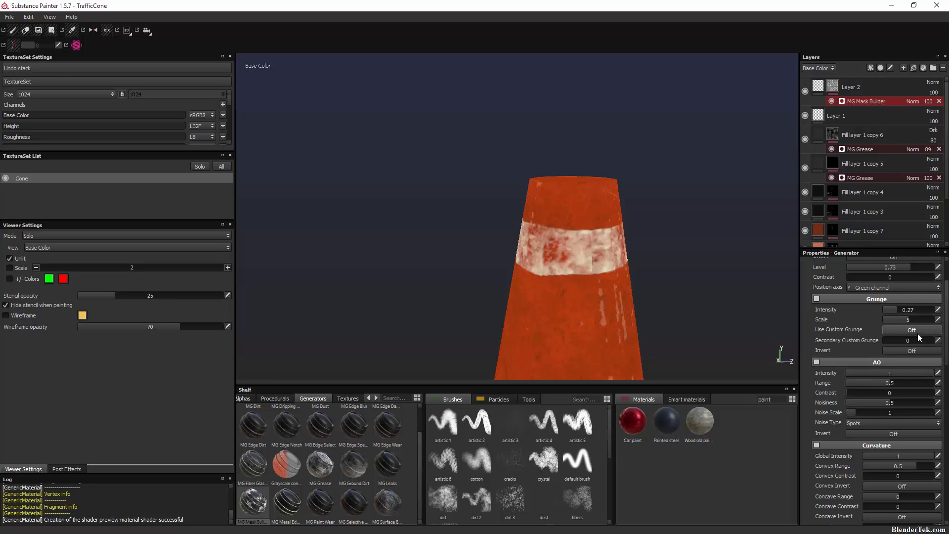
Step: Set the mask generator's AO Range to 0 and AO Noisiness to 0.86, keeping AO Contrast at 0
scroll(907, 306, down, 3)
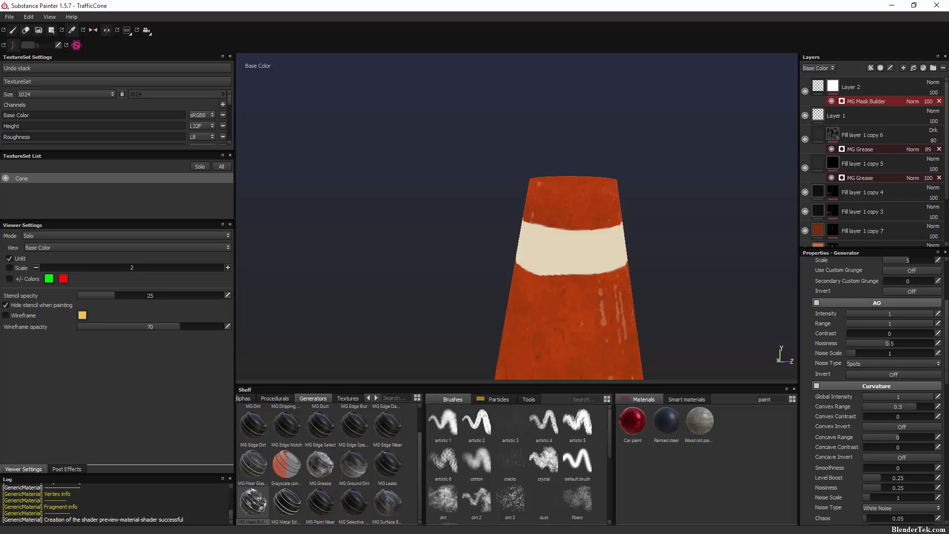
drag(930, 333, 823, 334)
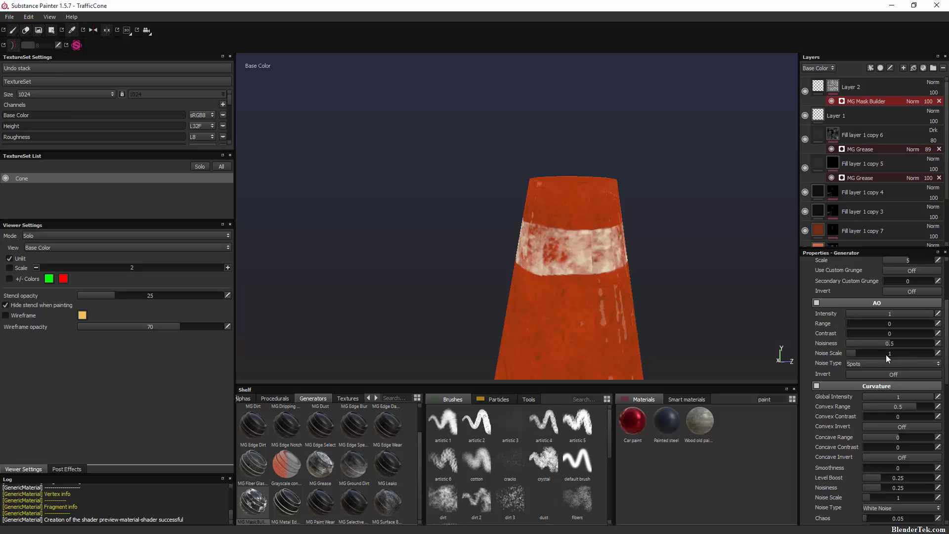
drag(889, 344, 926, 353)
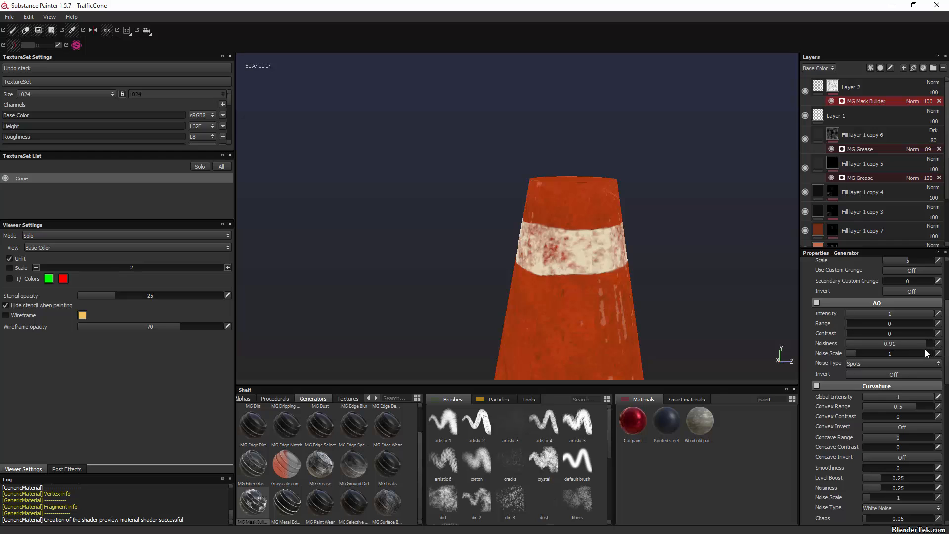
scroll(922, 363, down, 2)
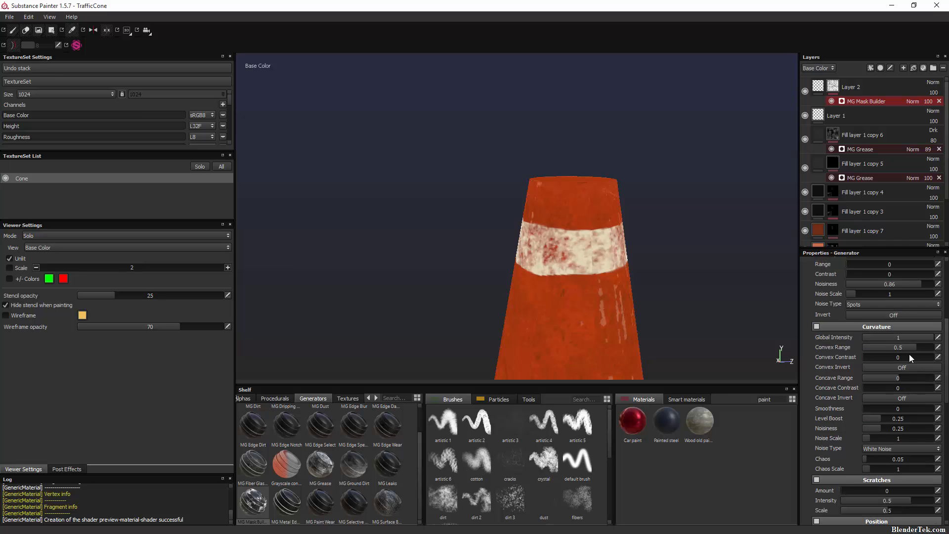
Step: Change the AO Noise Type to Cloud, with Noisiness at 0.43 and Intensity at about 0.55
click(874, 306)
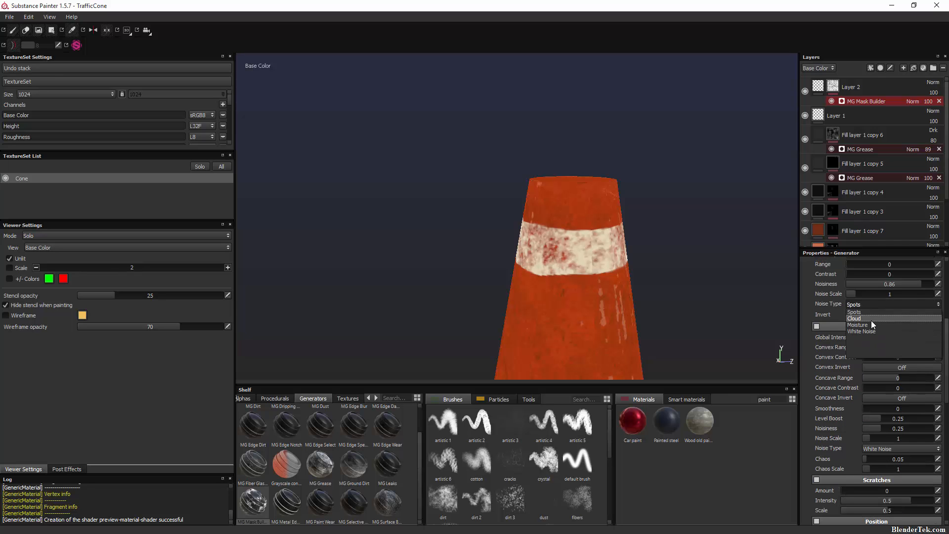
click(872, 325)
scroll(875, 306, up, 2)
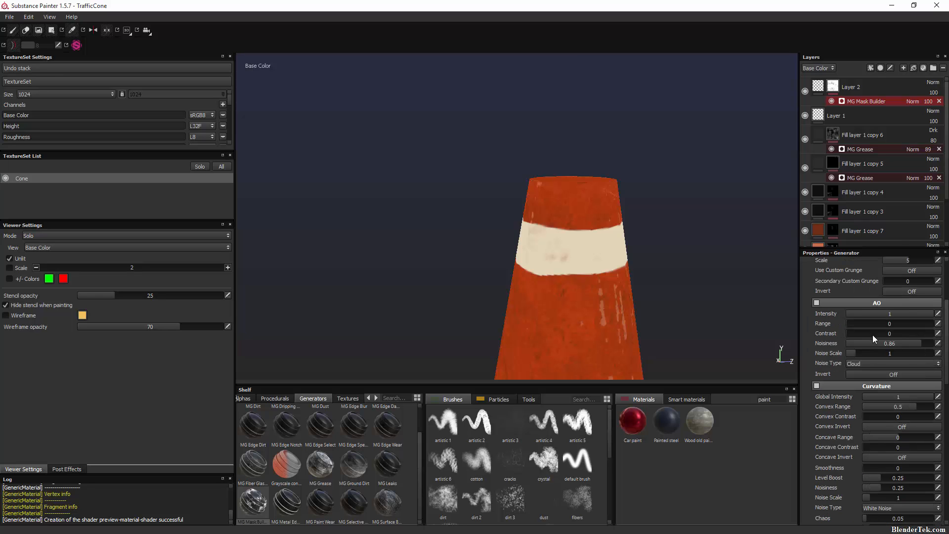
drag(912, 343, 883, 341)
drag(925, 312, 908, 316)
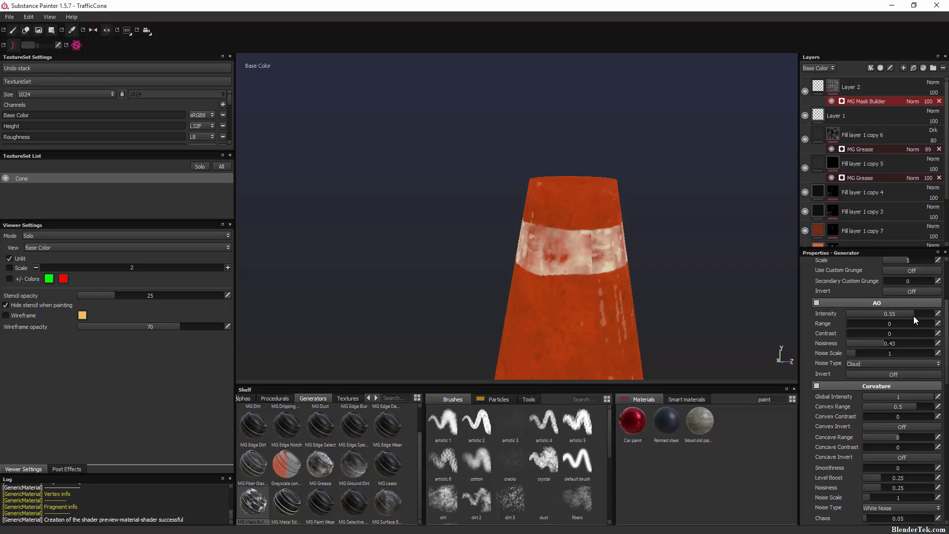
Step: Set the Curvature Global Intensity to 0.82 and Convex Range to 0.78, with Convex Contrast at 0
scroll(916, 376, down, 3)
scroll(914, 373, down, 2)
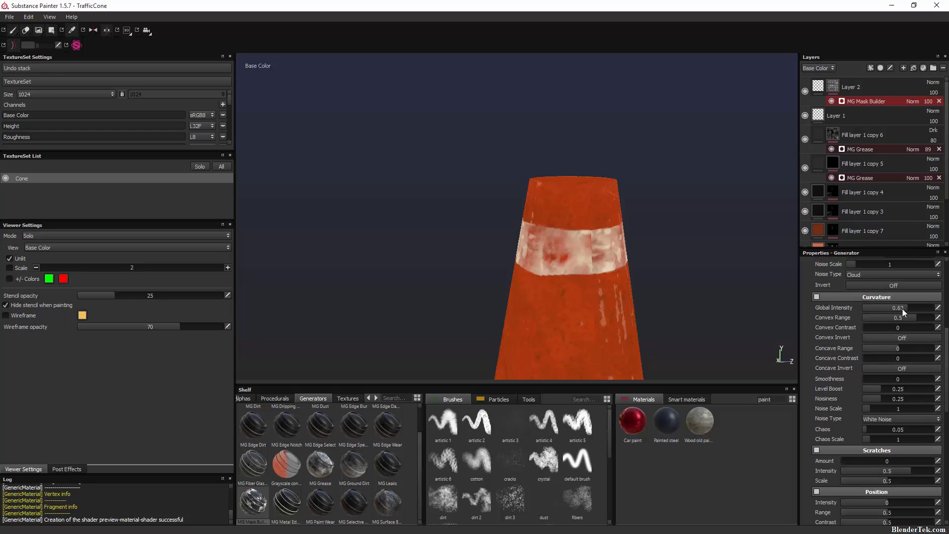
drag(903, 308, 917, 332)
drag(919, 317, 929, 335)
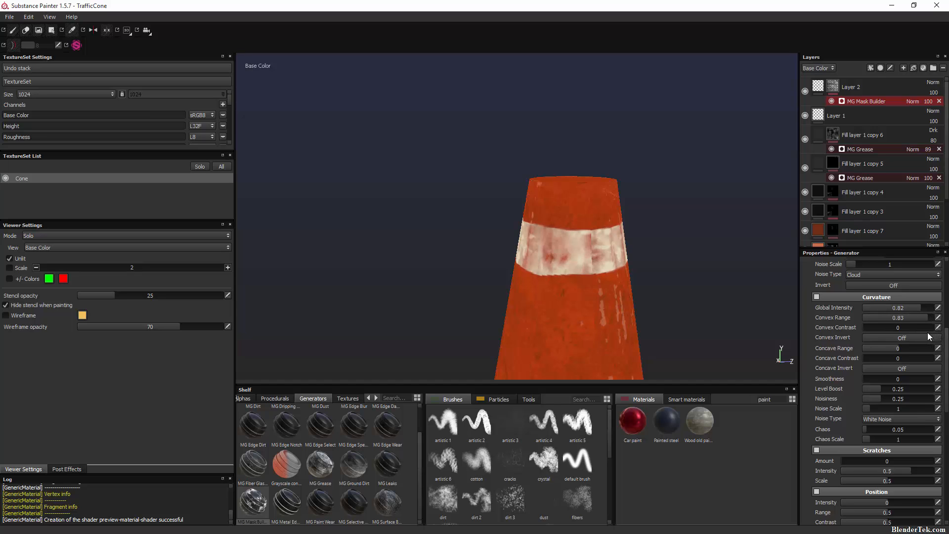
drag(925, 333, 925, 333)
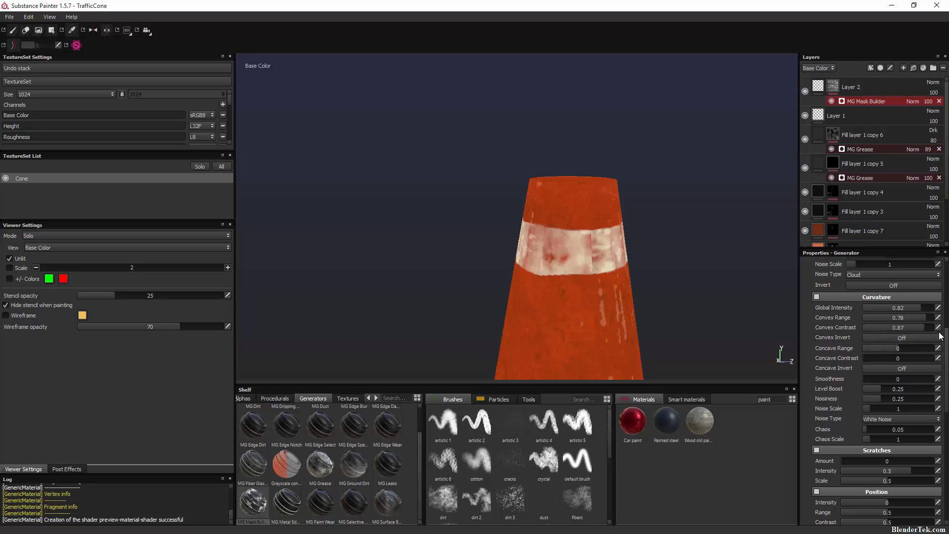
drag(927, 327, 817, 319)
Step: Set the Curvature Concave Range to 0.1, Smoothness to 6.83 and Level Boost to 0.59
mouse_move(902, 352)
mouse_down()
mouse_move(848, 345)
mouse_move(901, 350)
mouse_up()
drag(878, 381, 914, 381)
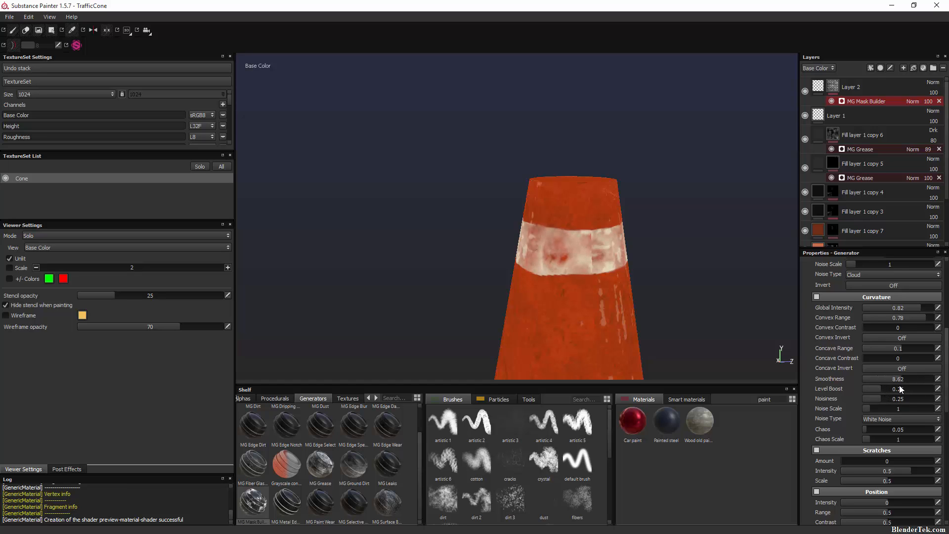
mouse_move(894, 381)
mouse_down()
mouse_move(865, 381)
mouse_move(888, 381)
mouse_up()
mouse_move(902, 390)
mouse_down()
mouse_move(915, 390)
mouse_move(903, 391)
mouse_up()
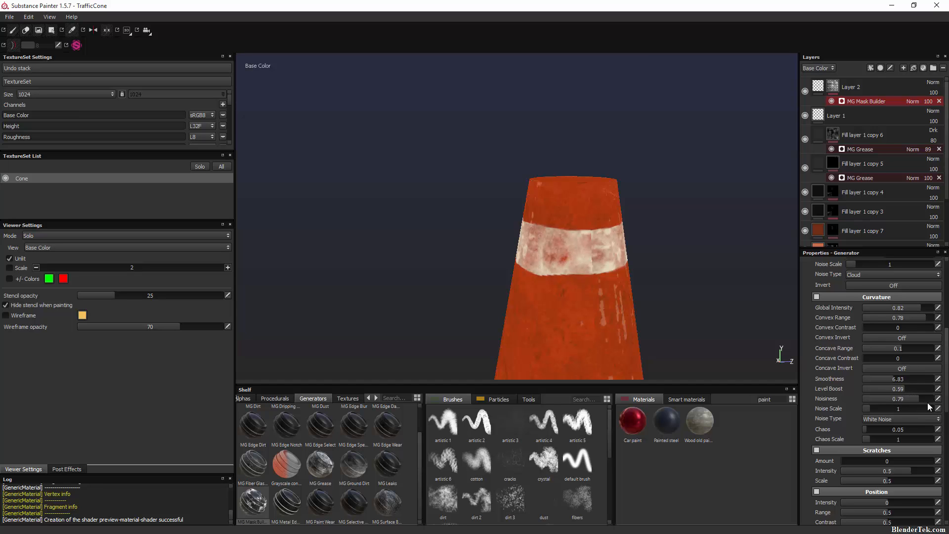
Step: Set the Curvature Noisiness to 1, Noise Scale to 2 and Noise Type to Moisture
drag(927, 400, 876, 420)
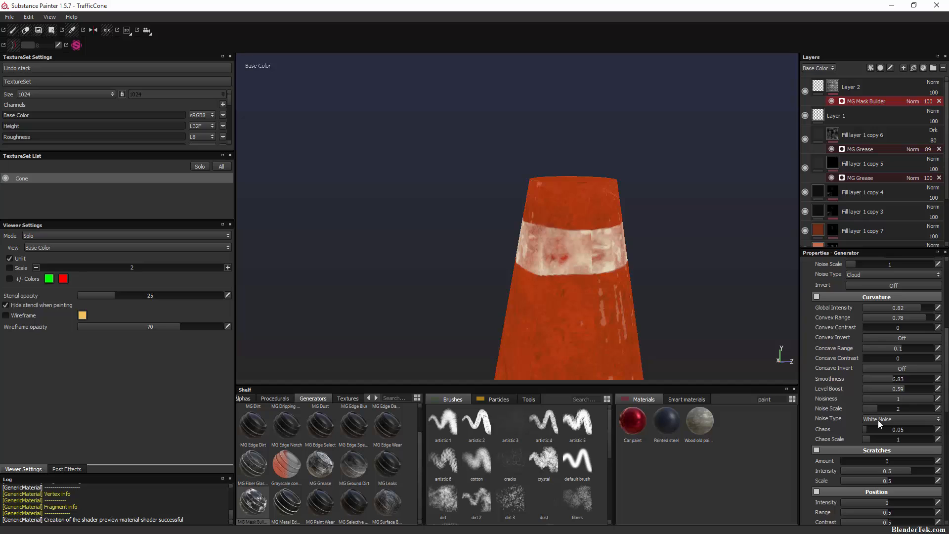
click(894, 419)
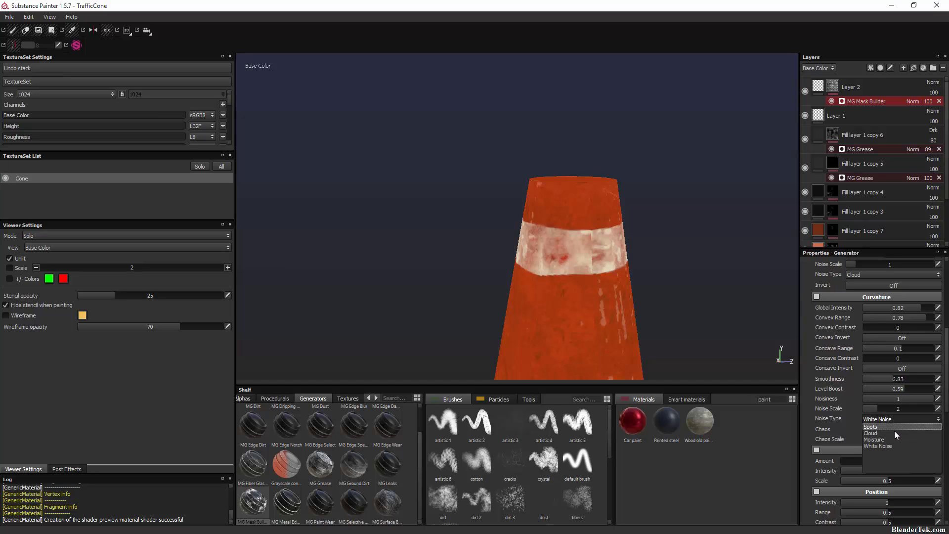
click(893, 439)
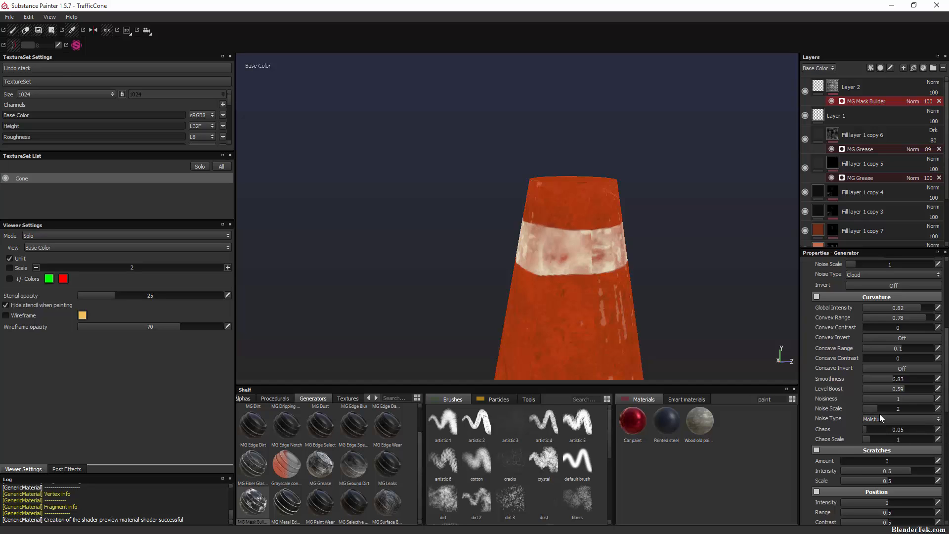
Step: Try the Cloud, Spots and White Noise types for the Curvature noise, returning to Moisture
click(879, 415)
click(889, 435)
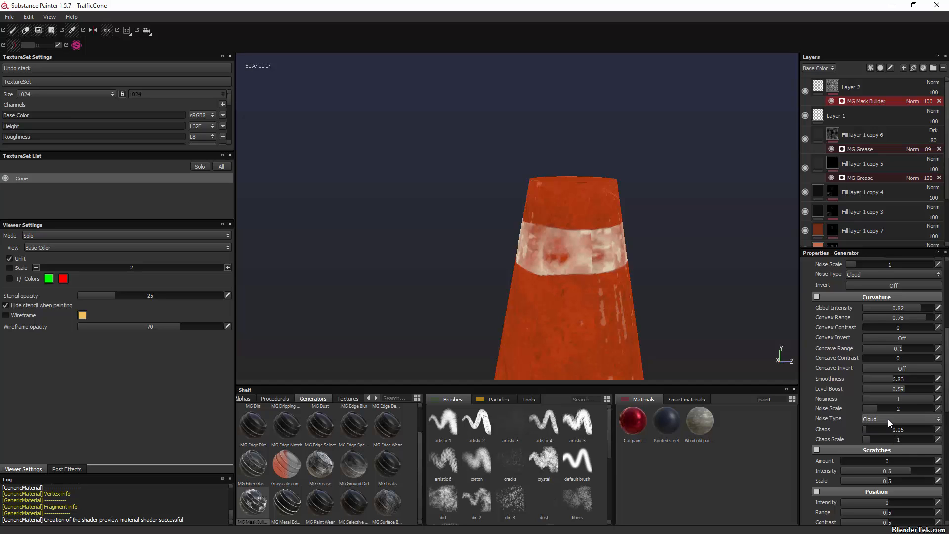
click(887, 417)
click(886, 424)
click(888, 418)
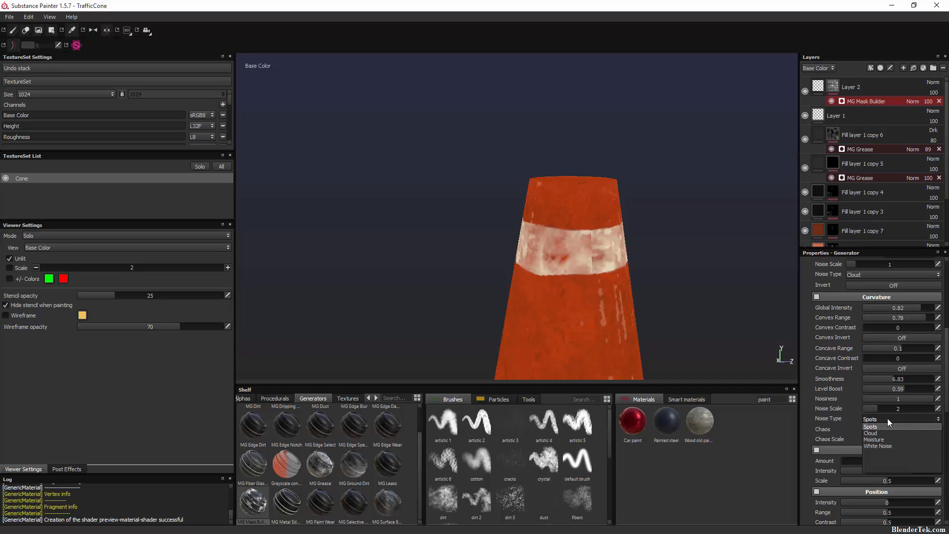
click(895, 438)
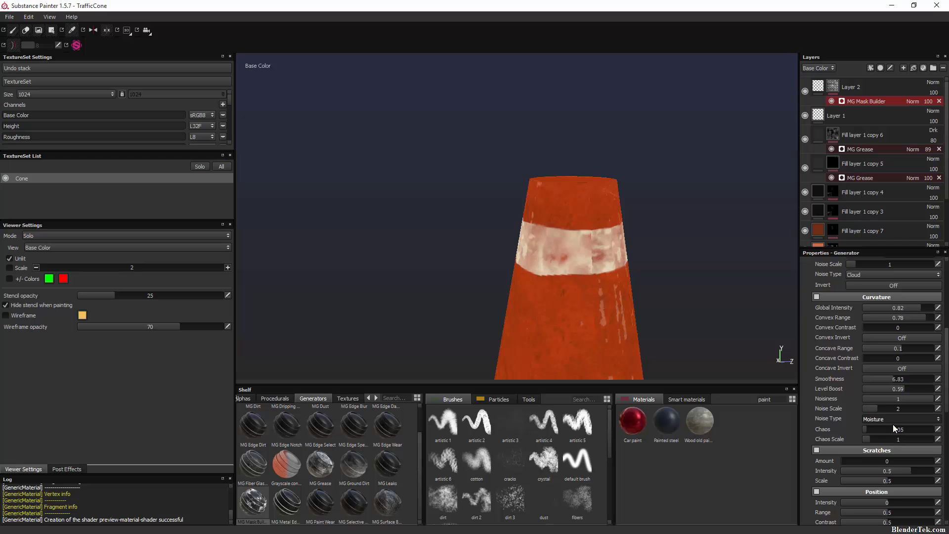
click(891, 419)
click(895, 447)
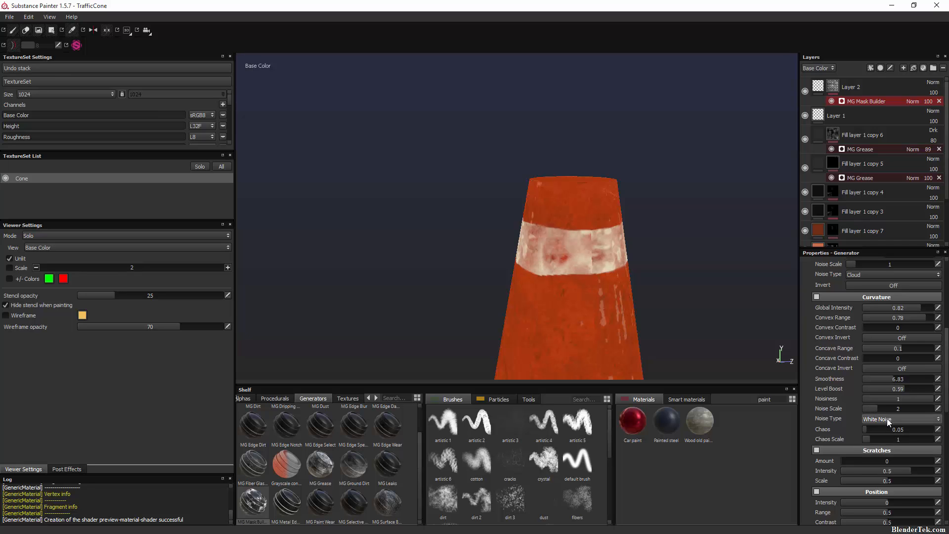
click(886, 419)
click(895, 439)
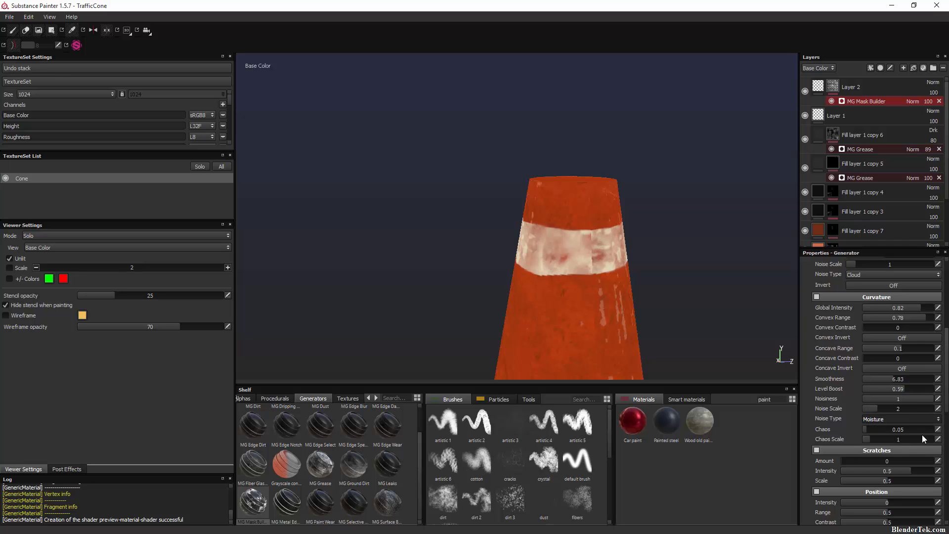
Step: Change the AO Noise Type to Moisture
scroll(896, 429, up, 5)
click(864, 420)
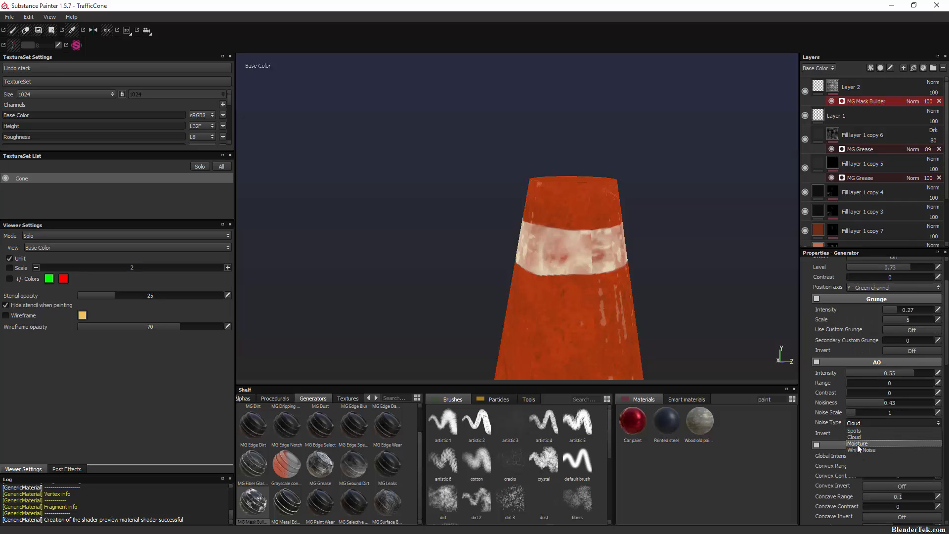
click(857, 443)
Step: Set the Scratches Amount to 1314, Intensity to -0.08 and Scale to 1, checking the stripe from another side
scroll(915, 429, down, 3)
scroll(915, 429, down, 3)
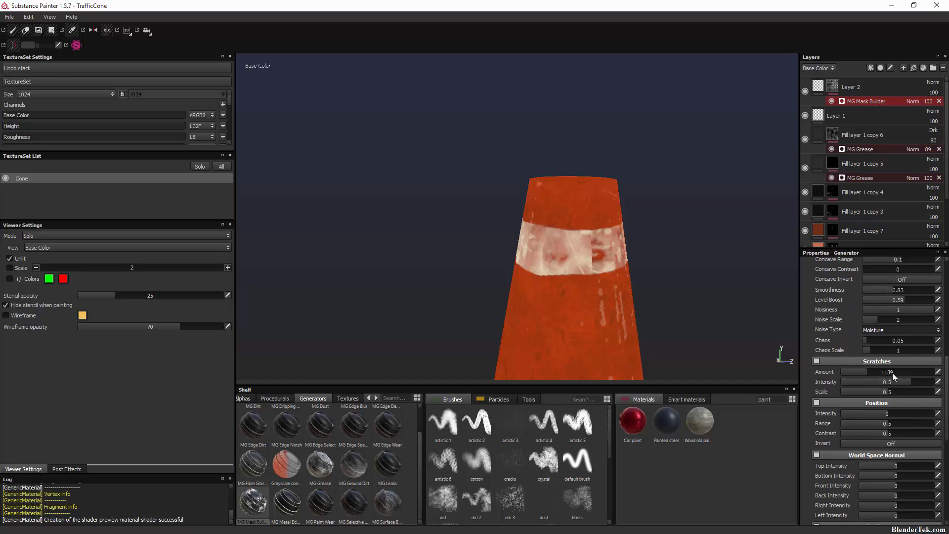
drag(891, 373, 945, 398)
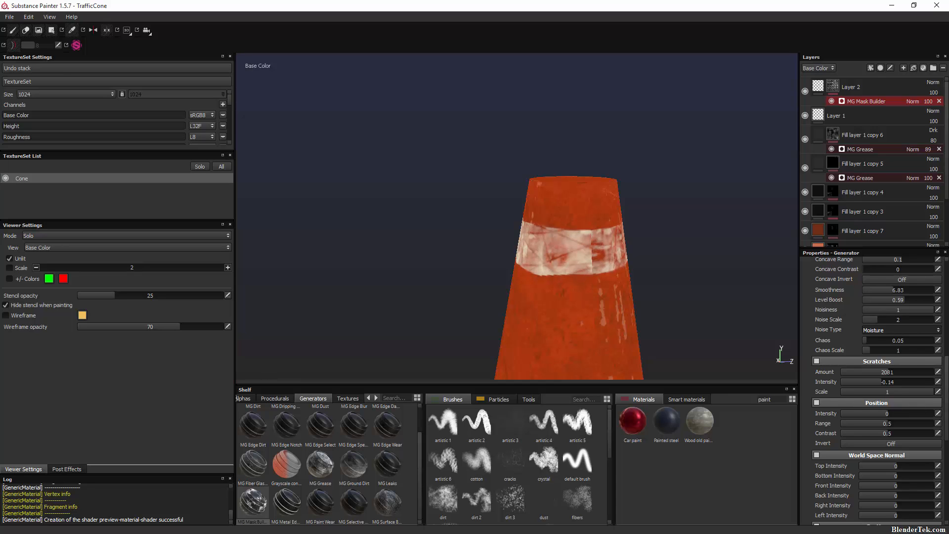
drag(890, 374, 873, 388)
alt+drag(538, 269, 795, 276)
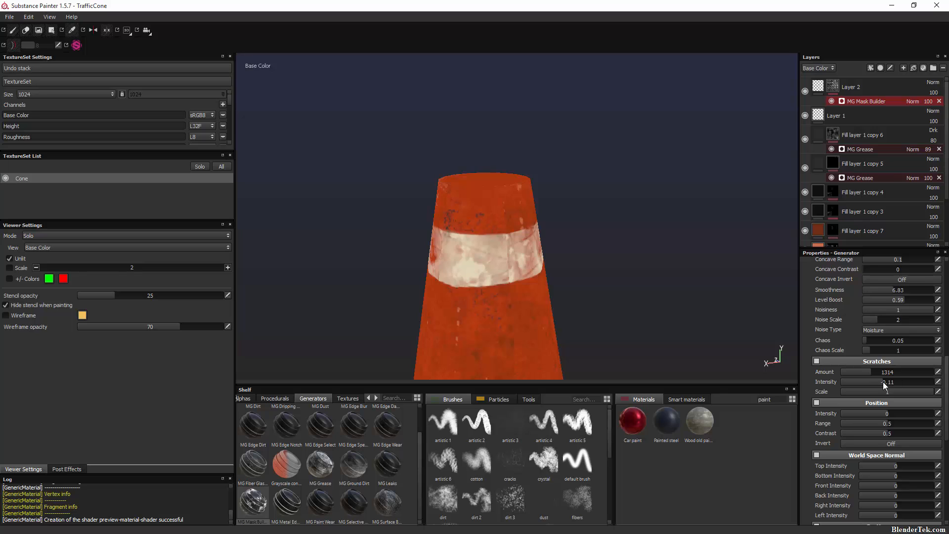
drag(883, 382, 883, 382)
Step: Set the mask generator's Position Intensity to 0.06, Range to 1 and Contrast to 0.32
mouse_move(891, 412)
mouse_down()
mouse_move(909, 412)
mouse_move(866, 419)
mouse_move(890, 419)
mouse_up()
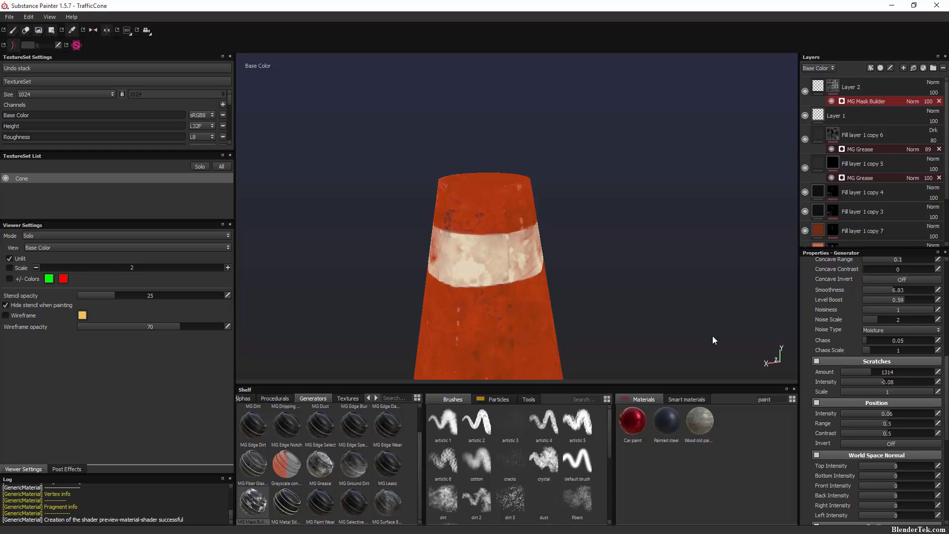
alt+drag(593, 259, 861, 306)
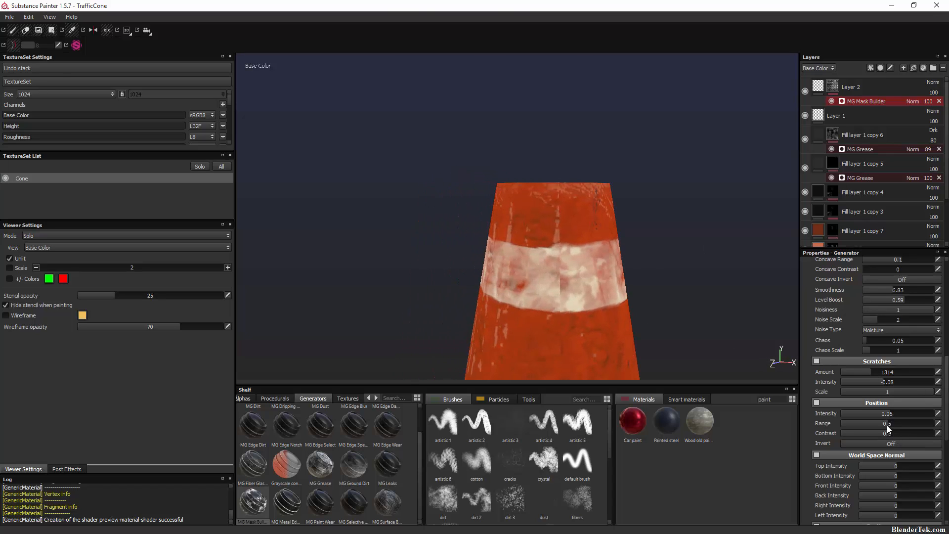
drag(922, 423, 934, 423)
drag(906, 435, 808, 432)
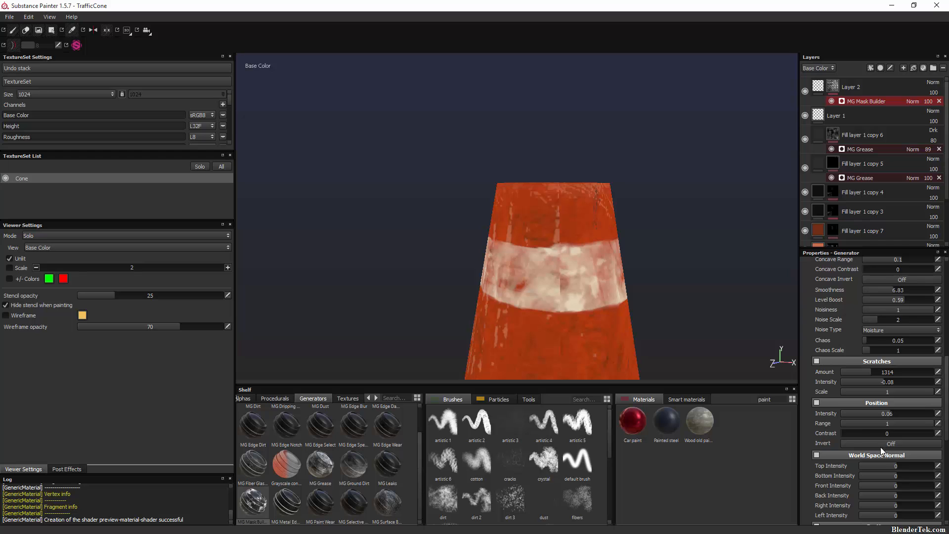
drag(885, 433, 934, 433)
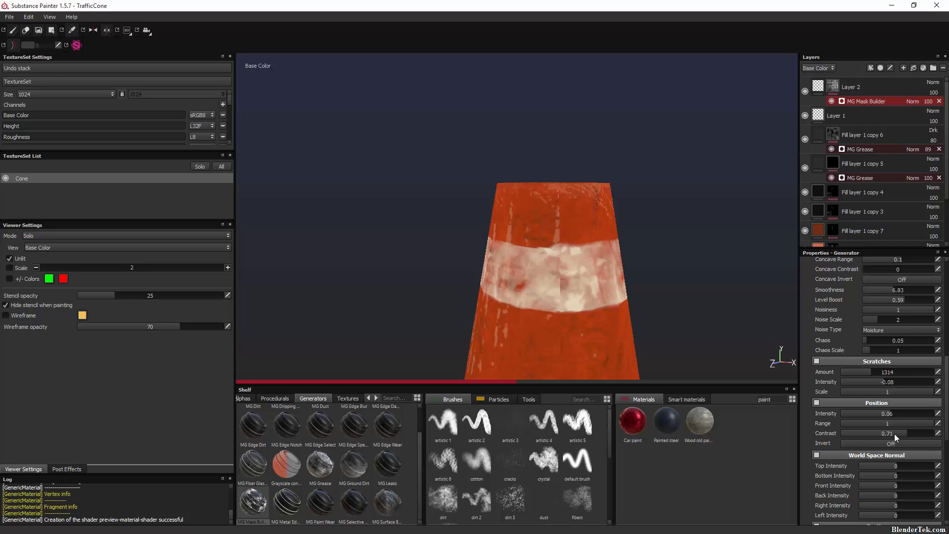
Step: Set the World Space Normal Bottom Intensity to 1 and Back Intensity to -0.03
scroll(890, 434, down, 2)
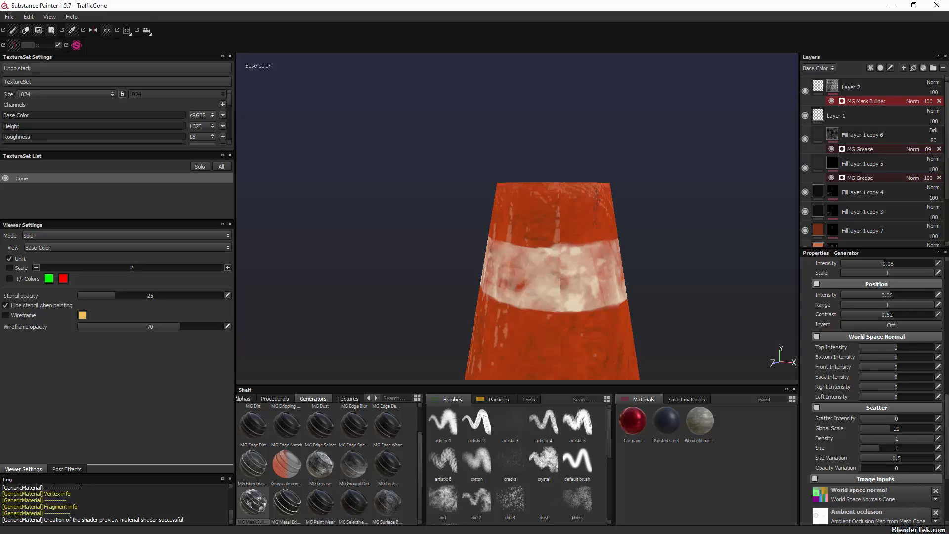
drag(912, 360, 847, 378)
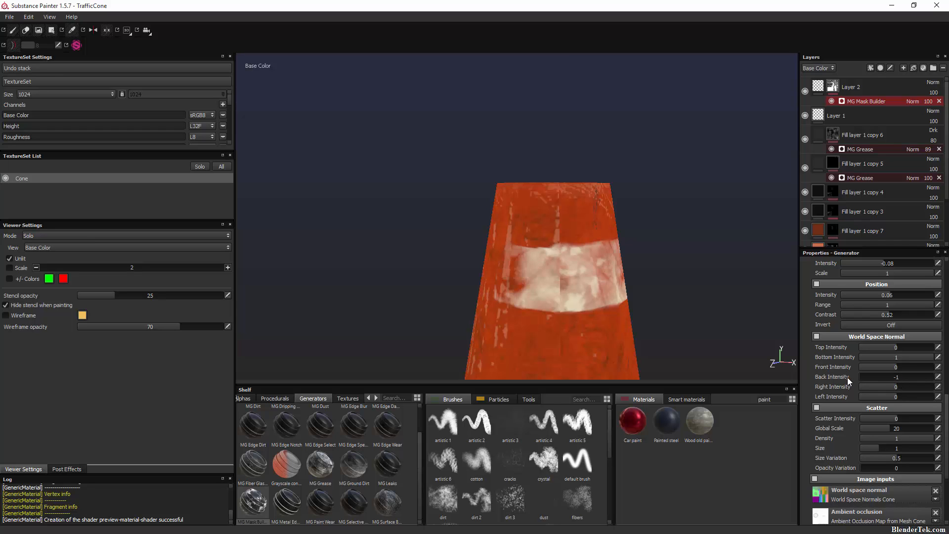
alt+drag(707, 266, 749, 277)
click(893, 377)
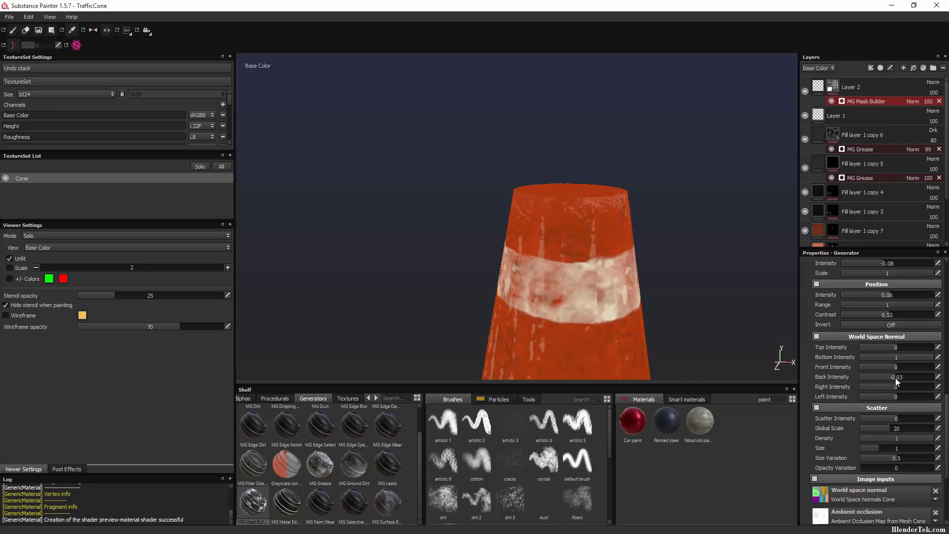
Step: Set Scatter Intensity to -0.07, Global Scale to 41, Density to 0.36, Size to 2.86, and both Size Variation and Opacity Variation to 1
drag(896, 423, 944, 462)
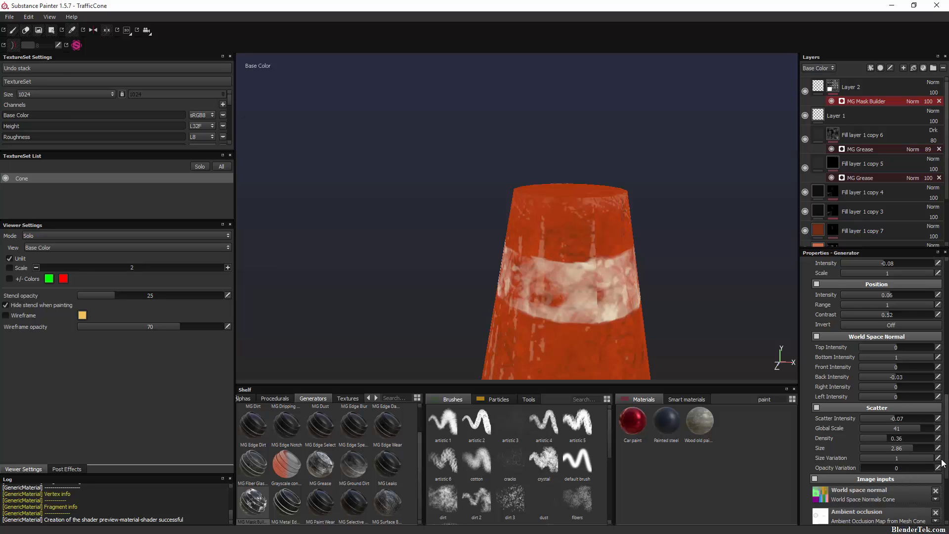
scroll(915, 467, down, 3)
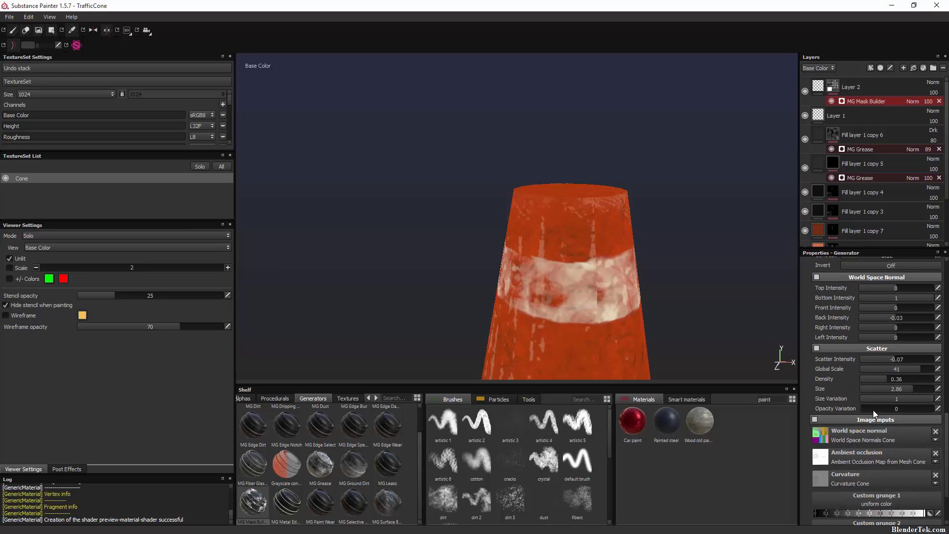
drag(931, 411, 947, 417)
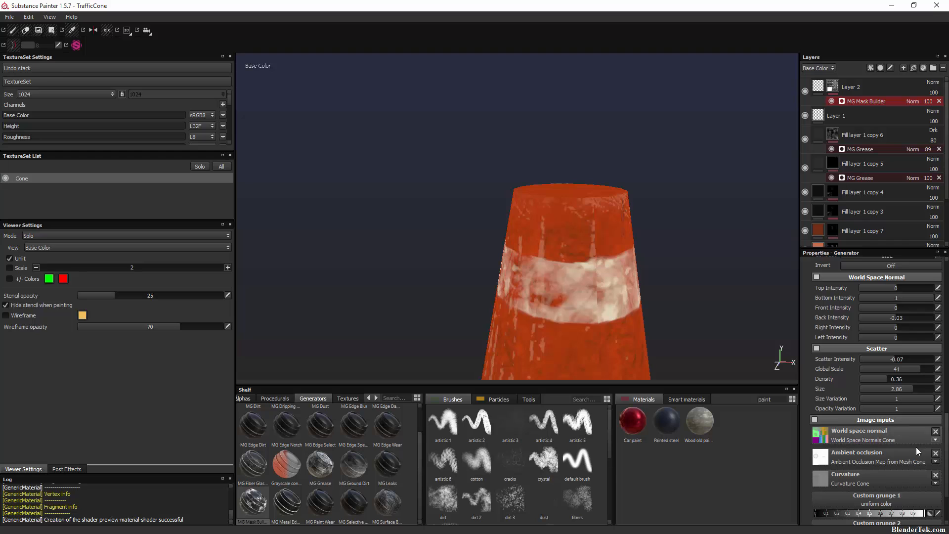
Step: Examine the worn cream stripe up close and on the whole cone, and review the mask generator's settings
scroll(710, 343, up, 3)
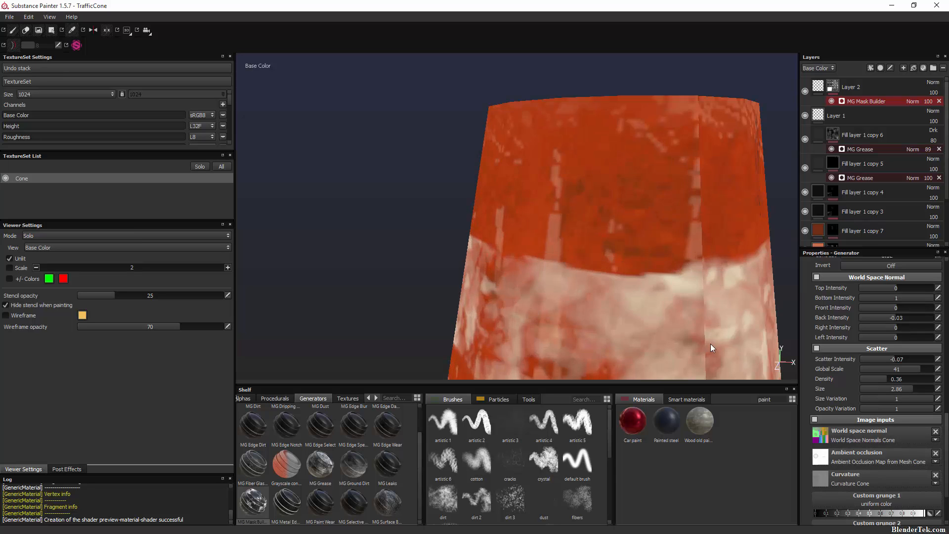
scroll(698, 342, down, 6)
alt+middle_drag(679, 339, 666, 202)
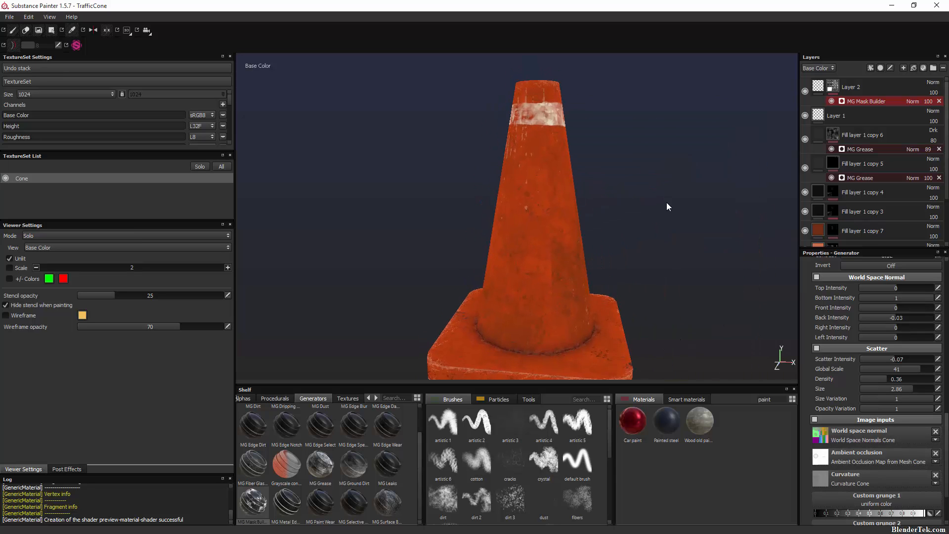
key(alt)
alt+drag(668, 251, 692, 248)
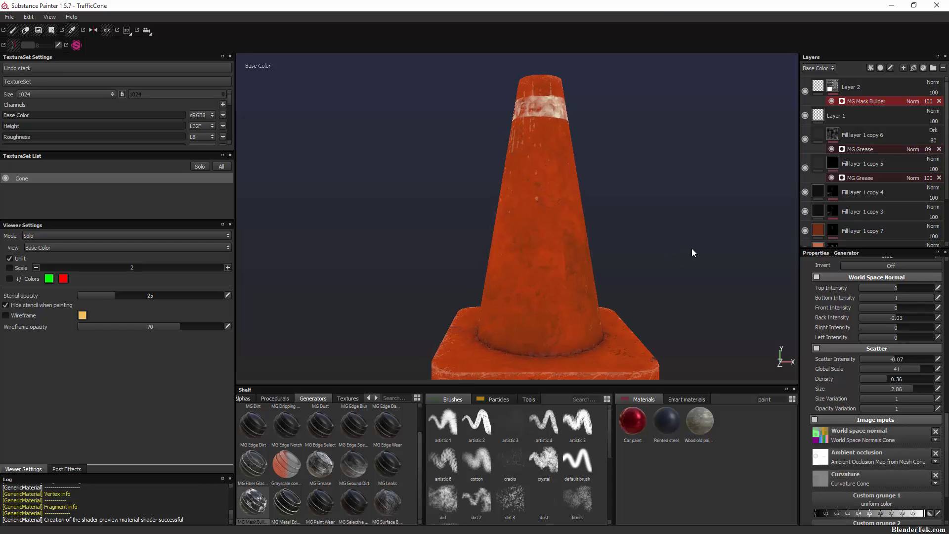
alt+middle_drag(667, 257, 645, 288)
scroll(540, 173, up, 3)
alt+right_drag(550, 187, 592, 236)
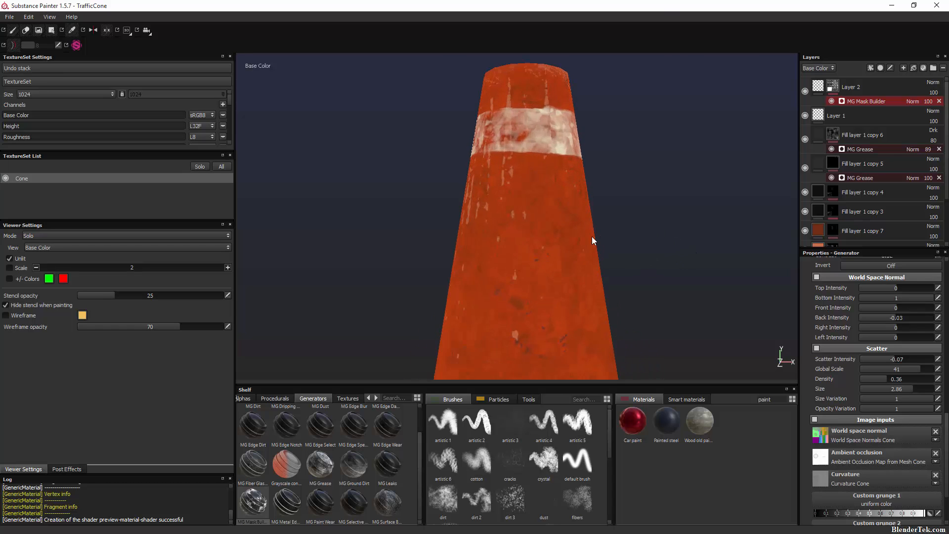
alt+middle_drag(592, 236, 561, 242)
alt+middle_drag(588, 280, 618, 248)
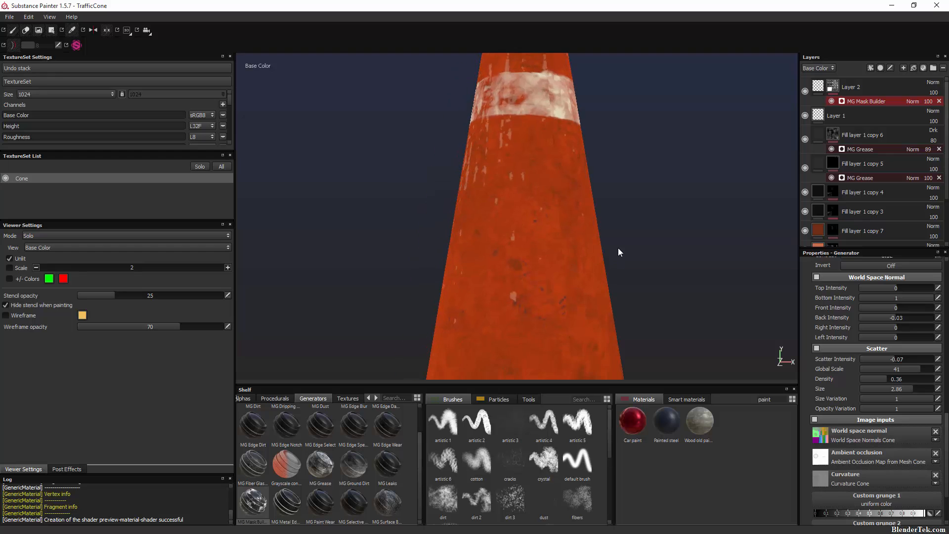
scroll(852, 367, up, 10)
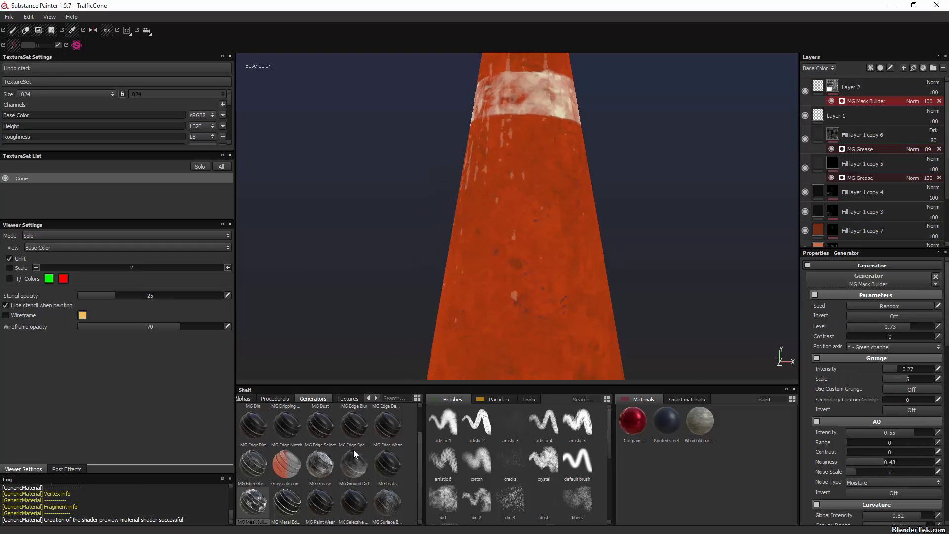
Step: Add a new paint layer above Layer 2 and load the lineStencil texture as the stencil
click(276, 399)
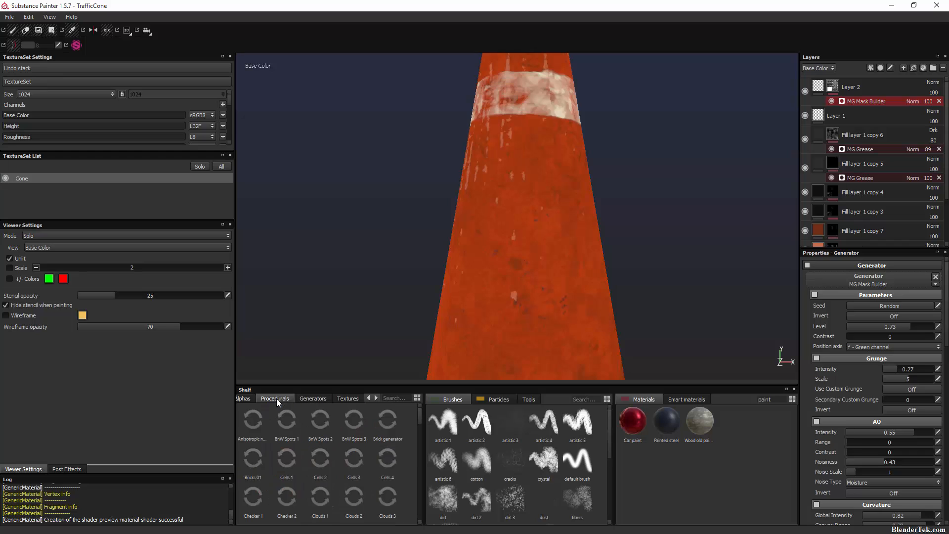
click(355, 398)
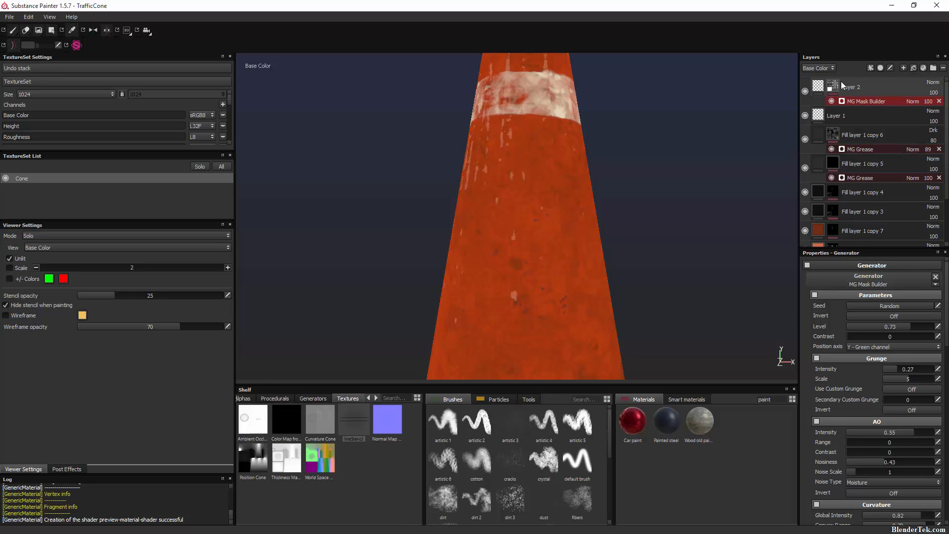
click(818, 83)
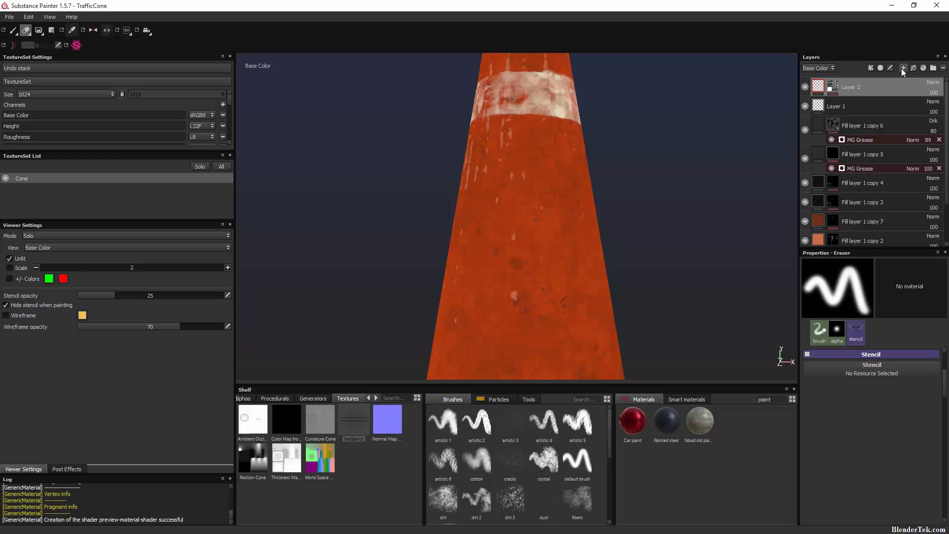
click(903, 68)
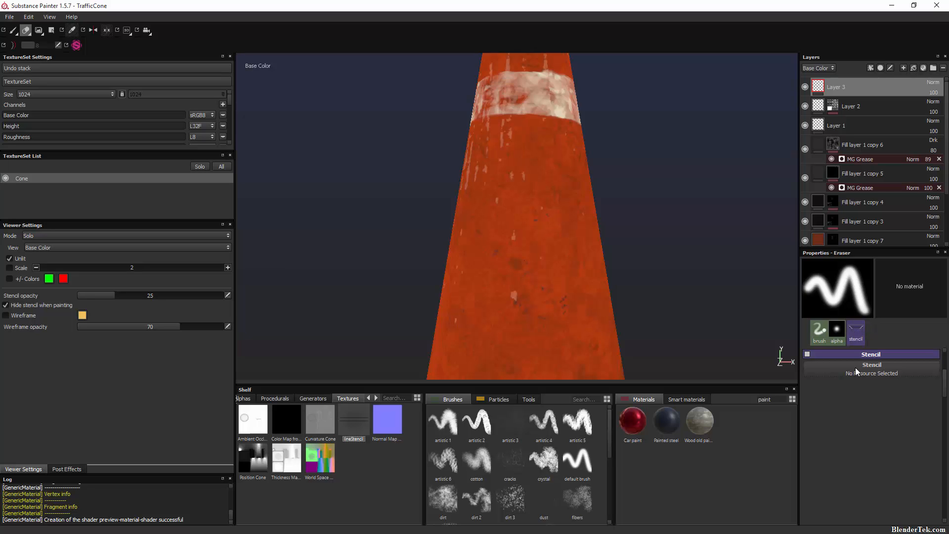
drag(866, 370, 867, 370)
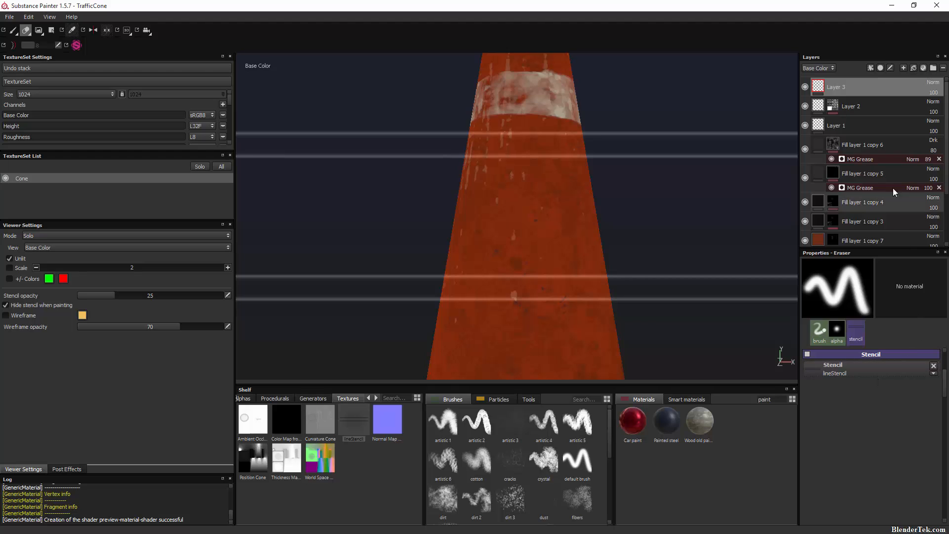
Step: Paint the second cream stripe through the line stencil on the cone's front and adjacent side, undoing the stray stroke
click(13, 30)
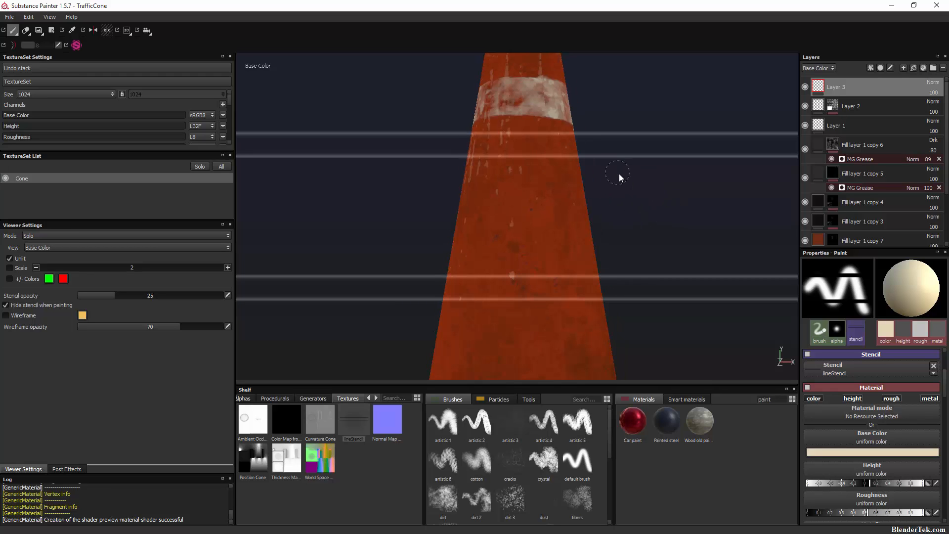
alt+right_drag(619, 173, 708, 202)
alt+middle_drag(707, 202, 701, 184)
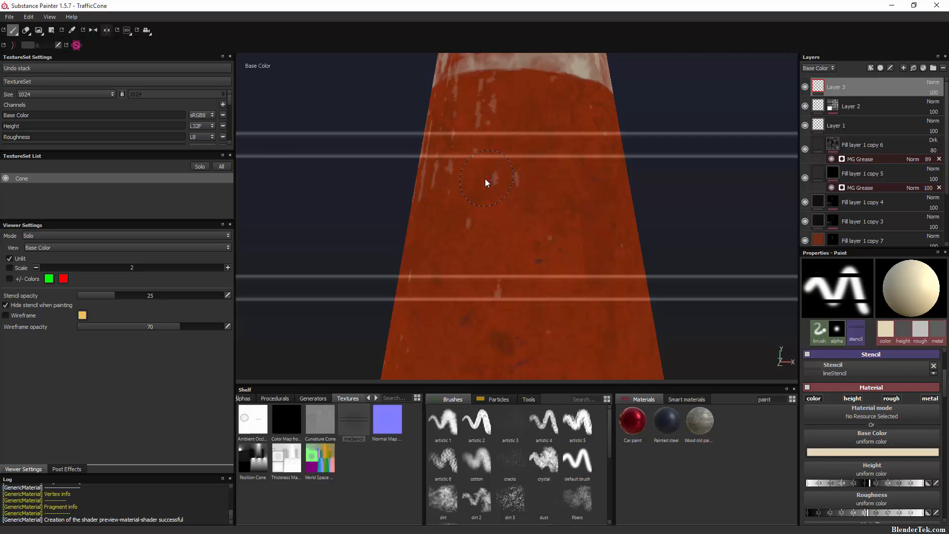
drag(483, 180, 564, 177)
mouse_move(440, 177)
mouse_down()
mouse_move(661, 183)
mouse_move(562, 169)
mouse_move(665, 178)
mouse_move(506, 165)
mouse_move(402, 173)
mouse_move(442, 169)
mouse_move(403, 166)
mouse_move(515, 187)
mouse_move(540, 220)
mouse_move(404, 265)
mouse_move(460, 241)
mouse_up()
key(ctrl+z)
alt+drag(662, 224, 576, 245)
mouse_move(341, 163)
mouse_down()
mouse_move(393, 159)
mouse_move(480, 190)
mouse_move(279, 277)
mouse_move(355, 216)
mouse_up()
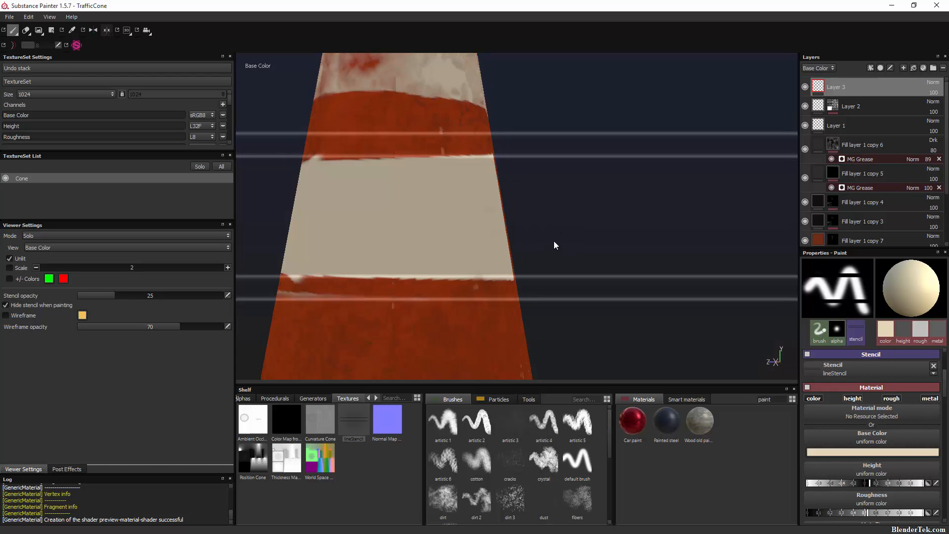
Step: Continue the second cream stripe through the stencil around the remaining sides of the cone until it closes
mouse_move(554, 241)
alt+mouse_down()
mouse_move(469, 239)
mouse_move(432, 181)
mouse_move(352, 197)
mouse_move(462, 198)
alt+mouse_up()
scroll(472, 197, up, 1)
mouse_move(472, 197)
alt+middle_down()
mouse_move(481, 175)
mouse_move(464, 194)
mouse_move(511, 193)
mouse_move(505, 202)
mouse_move(521, 187)
alt+middle_up()
scroll(505, 202, up, 1)
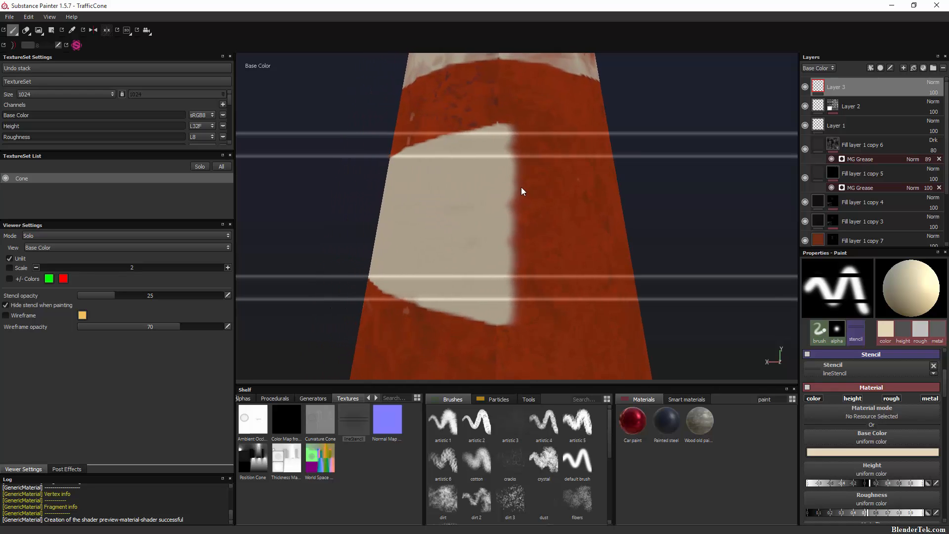
mouse_move(613, 179)
mouse_down()
mouse_move(429, 169)
mouse_move(617, 193)
mouse_up()
mouse_move(702, 232)
mouse_down()
mouse_move(381, 218)
mouse_move(438, 263)
mouse_up()
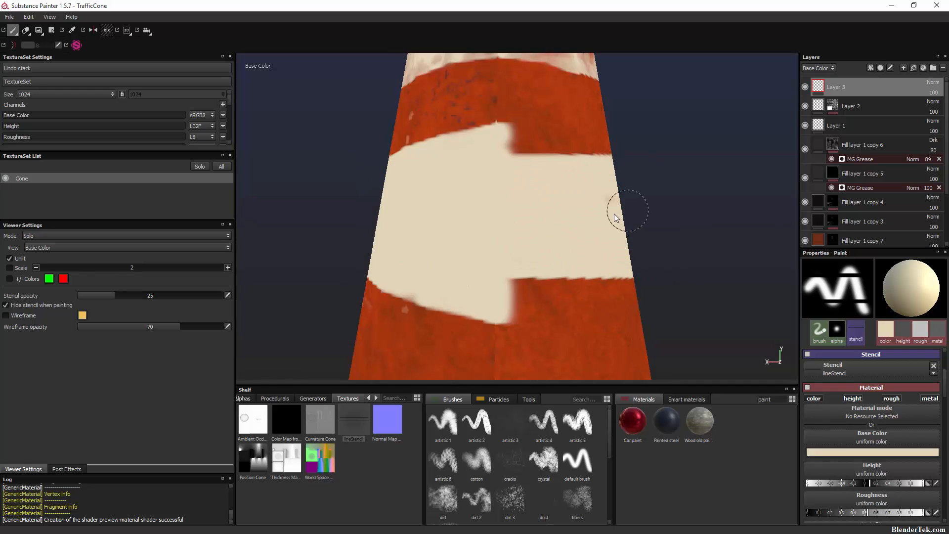
mouse_move(614, 212)
alt+mouse_down()
mouse_move(651, 241)
mouse_move(705, 250)
mouse_move(592, 236)
mouse_move(622, 208)
alt+mouse_up()
mouse_move(643, 188)
mouse_down()
mouse_move(661, 176)
mouse_move(533, 226)
mouse_move(628, 272)
mouse_move(612, 257)
mouse_up()
alt+drag(585, 221, 591, 200)
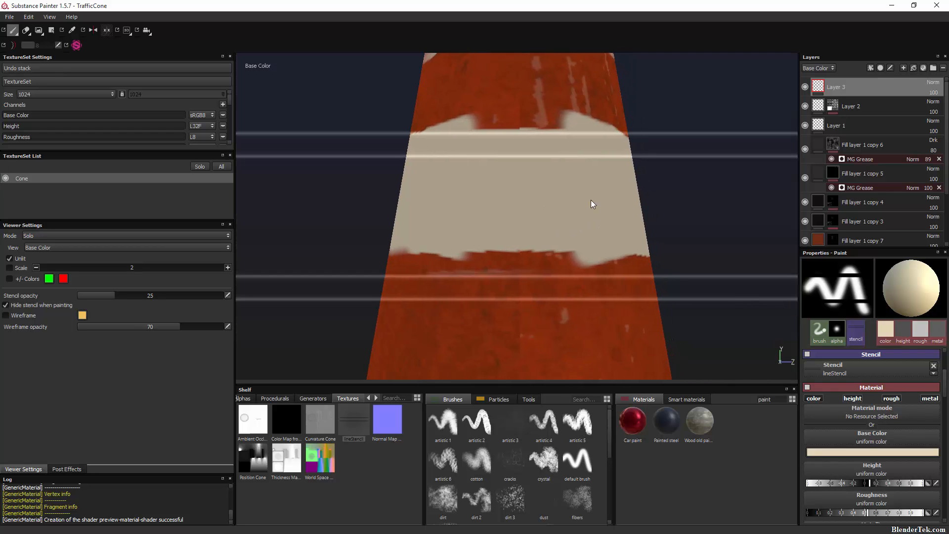
Step: Erase the uneven overspill along the upper and lower edges of the second stripe using the stencil lines
key(e)
mouse_move(430, 123)
mouse_down()
mouse_move(613, 118)
mouse_move(558, 127)
mouse_up()
mouse_move(655, 216)
alt+middle_down()
mouse_move(651, 233)
mouse_move(609, 254)
alt+middle_up()
mouse_move(643, 302)
mouse_down()
mouse_move(384, 326)
mouse_move(503, 329)
mouse_up()
drag(409, 312, 489, 309)
alt+drag(499, 317, 568, 345)
mouse_move(407, 305)
mouse_down()
mouse_move(429, 325)
mouse_move(543, 317)
mouse_up()
mouse_move(495, 336)
alt+mouse_down()
mouse_move(579, 326)
mouse_move(600, 333)
alt+mouse_up()
drag(531, 314, 519, 315)
Step: Check the second stripe from all sides and trim the remaining excess along its upper edge with the Eraser
alt+drag(550, 334, 469, 313)
mouse_move(558, 332)
alt+mouse_down()
mouse_move(474, 332)
mouse_move(524, 342)
mouse_move(372, 298)
alt+mouse_up()
mouse_move(562, 314)
alt+mouse_down()
mouse_move(620, 332)
mouse_move(555, 324)
mouse_move(574, 341)
mouse_move(595, 325)
mouse_move(474, 335)
mouse_move(591, 317)
mouse_move(601, 347)
mouse_move(609, 313)
mouse_move(450, 335)
mouse_move(575, 317)
mouse_move(553, 345)
mouse_move(419, 347)
mouse_move(555, 344)
mouse_move(557, 334)
mouse_move(534, 339)
mouse_move(450, 314)
mouse_move(471, 334)
mouse_move(599, 346)
mouse_move(538, 315)
mouse_move(571, 323)
mouse_move(530, 321)
mouse_move(497, 270)
mouse_move(566, 140)
mouse_move(506, 122)
mouse_move(654, 233)
alt+mouse_up()
mouse_move(654, 284)
alt+mouse_down()
mouse_move(552, 295)
mouse_move(500, 103)
mouse_move(622, 275)
mouse_move(582, 269)
mouse_move(665, 220)
mouse_move(587, 254)
mouse_move(491, 265)
mouse_move(516, 134)
mouse_move(607, 248)
mouse_move(685, 233)
mouse_move(646, 265)
mouse_move(607, 278)
mouse_move(514, 283)
mouse_move(582, 263)
mouse_move(549, 261)
alt+mouse_up()
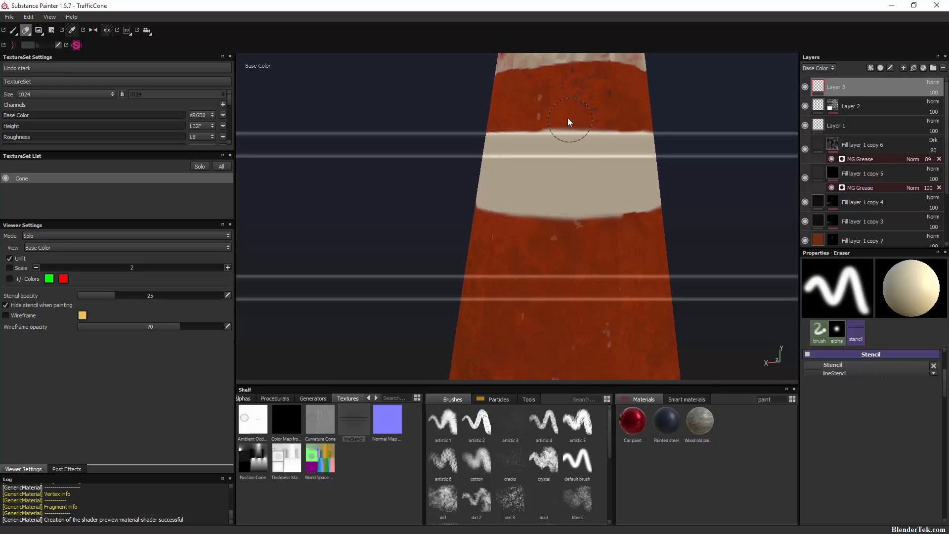
mouse_move(567, 118)
mouse_down()
mouse_move(541, 126)
mouse_move(711, 127)
mouse_up()
mouse_move(702, 186)
alt+right_down()
mouse_move(704, 244)
mouse_move(700, 235)
alt+right_up()
mouse_move(700, 235)
alt+mouse_down()
mouse_move(525, 199)
mouse_move(637, 253)
alt+mouse_up()
scroll(622, 239, down, 4)
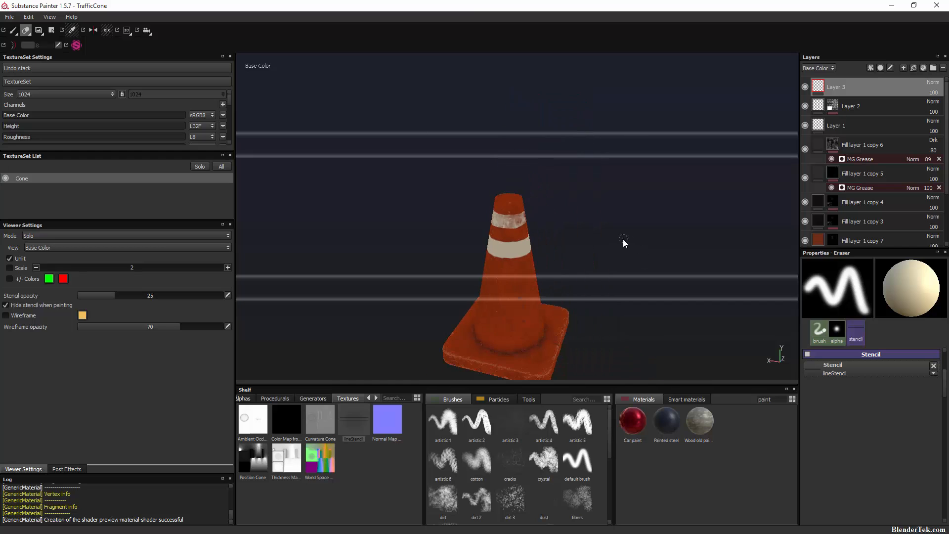
Step: Return to the Paint tool and remove the lineStencil texture from its stencil
click(934, 365)
click(13, 30)
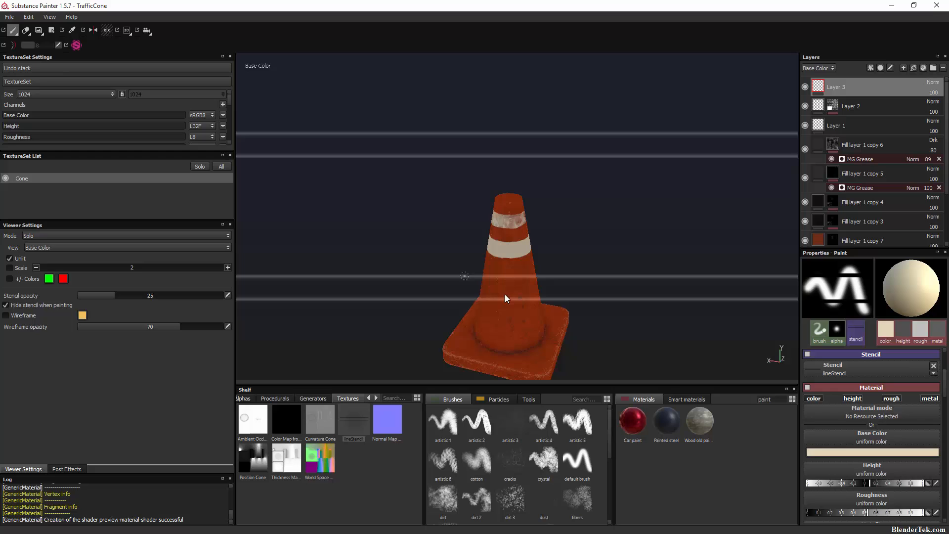
click(933, 365)
alt+drag(611, 322, 619, 281)
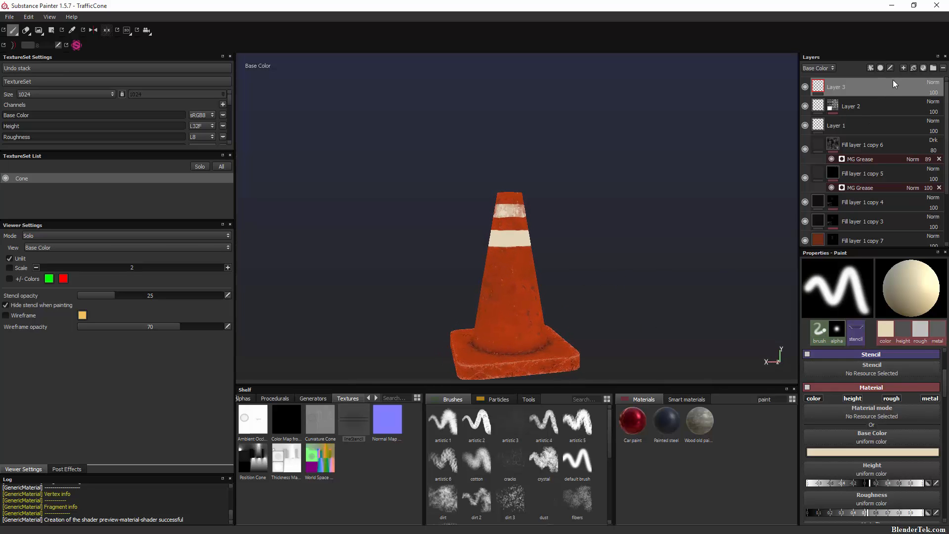
Step: Add a black mask to Layer 3 and paste Layer 2's MG Mask Builder mask into it
click(831, 106)
right_click(831, 105)
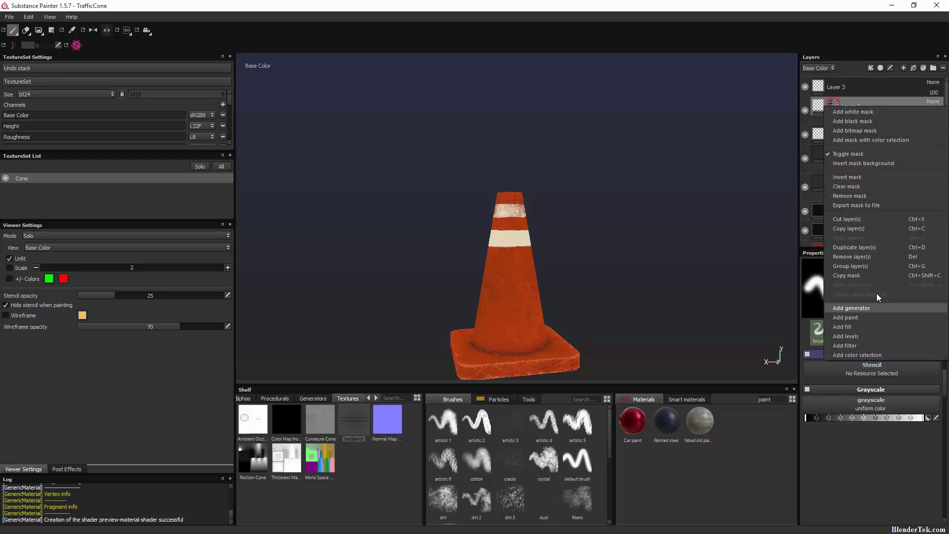
click(877, 276)
click(817, 88)
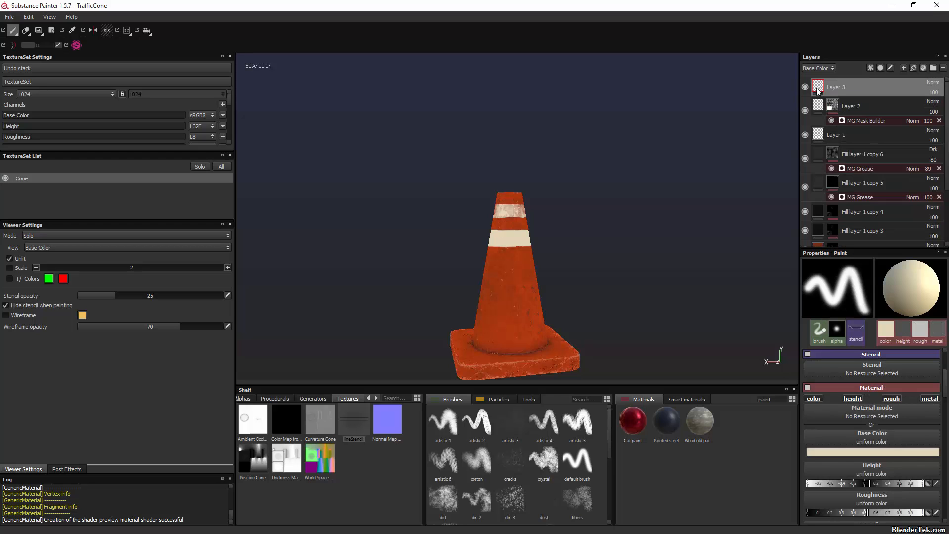
right_click(817, 89)
click(847, 102)
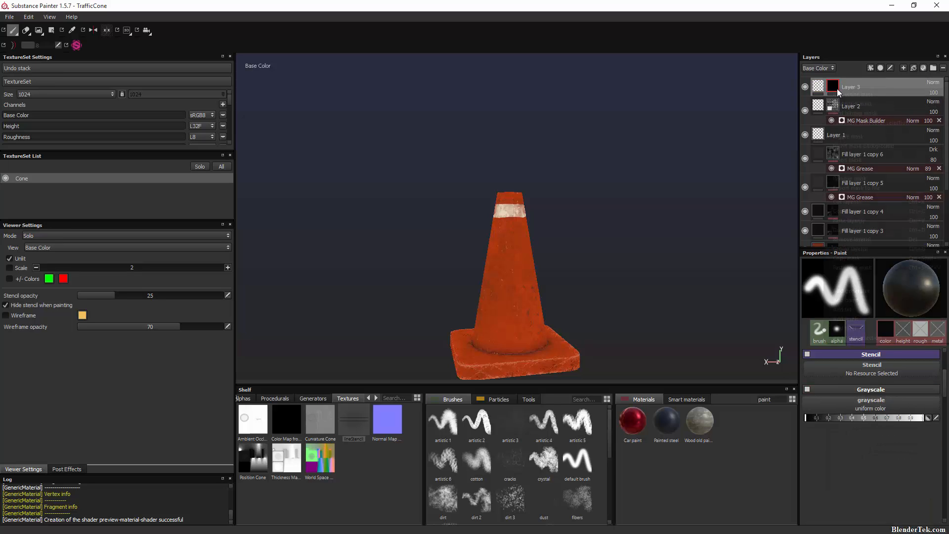
right_click(837, 88)
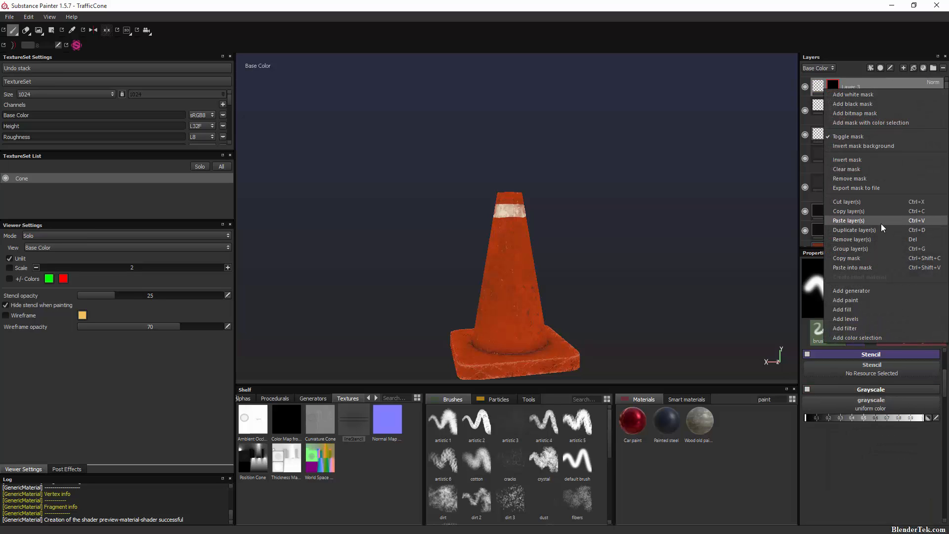
click(866, 268)
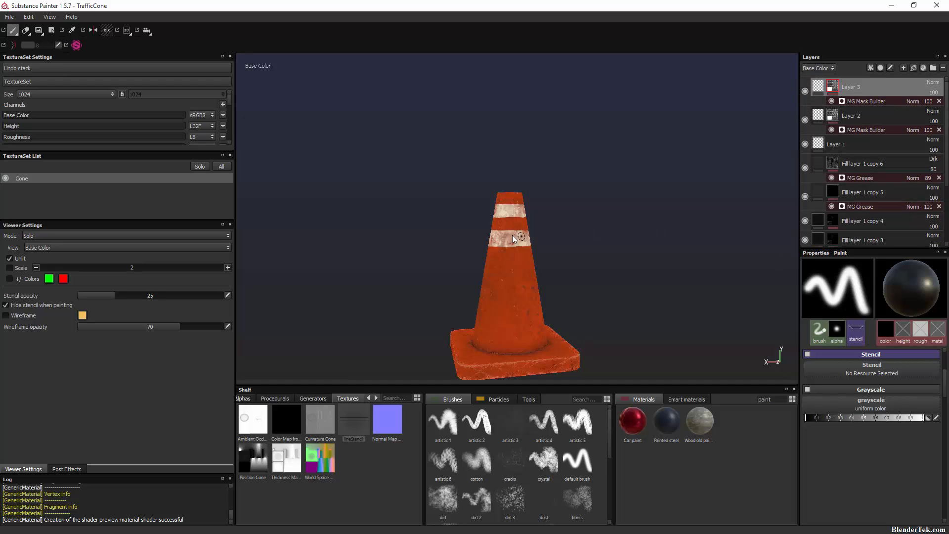
Step: Inspect both worn stripes around the cone and save the project
alt+right_drag(512, 235, 471, 171)
alt+drag(470, 171, 880, 187)
scroll(573, 194, down, 3)
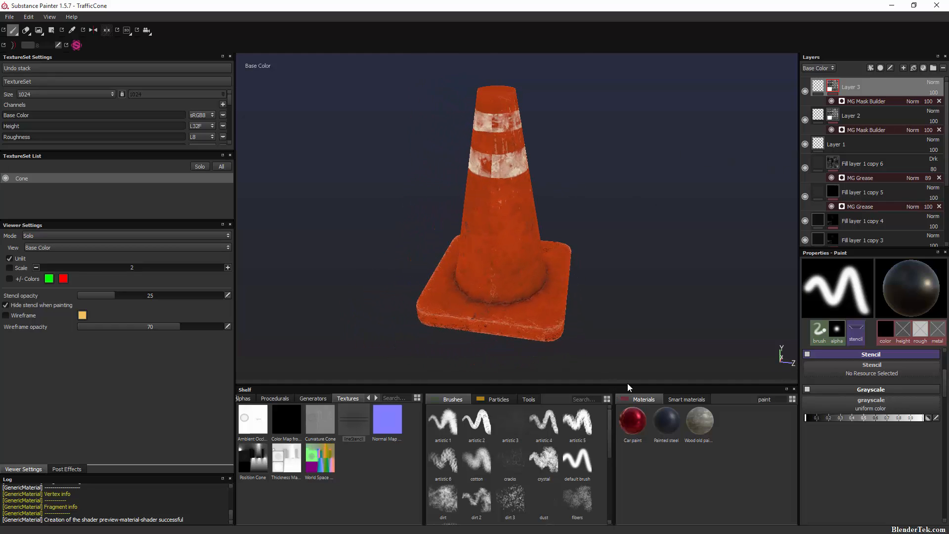
alt+drag(553, 316, 494, 286)
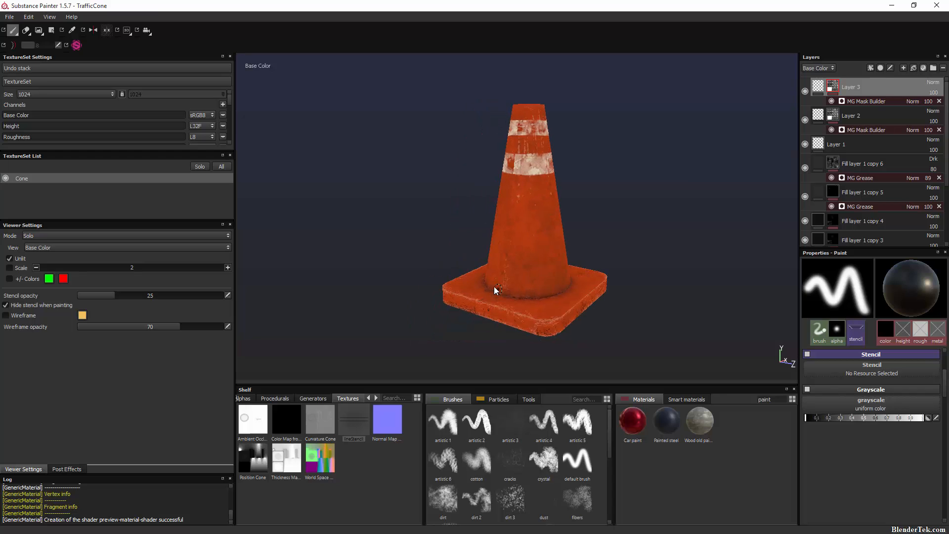
click(9, 17)
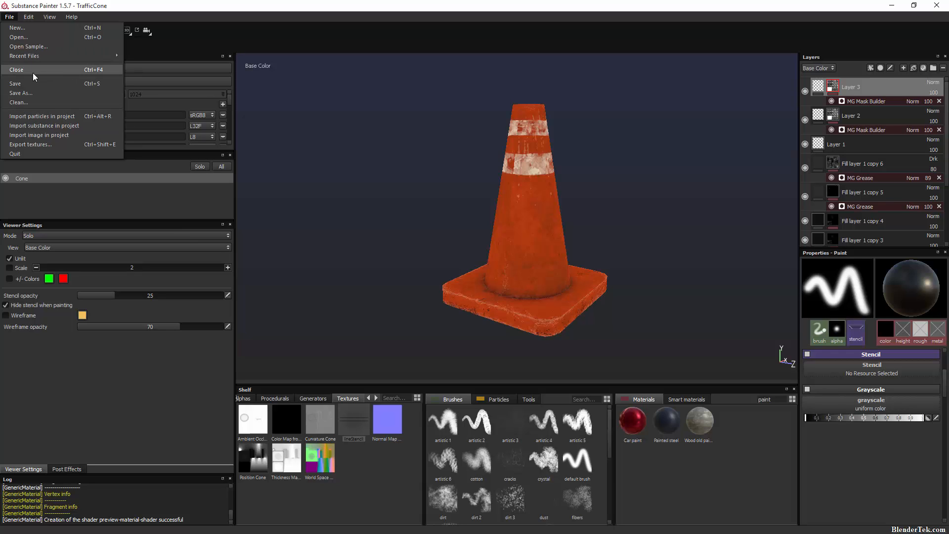
click(50, 82)
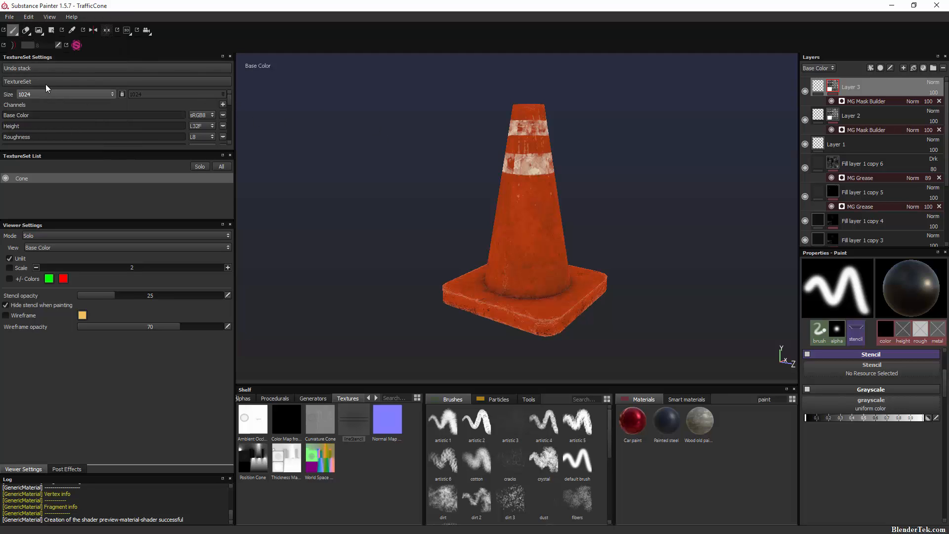
click(10, 17)
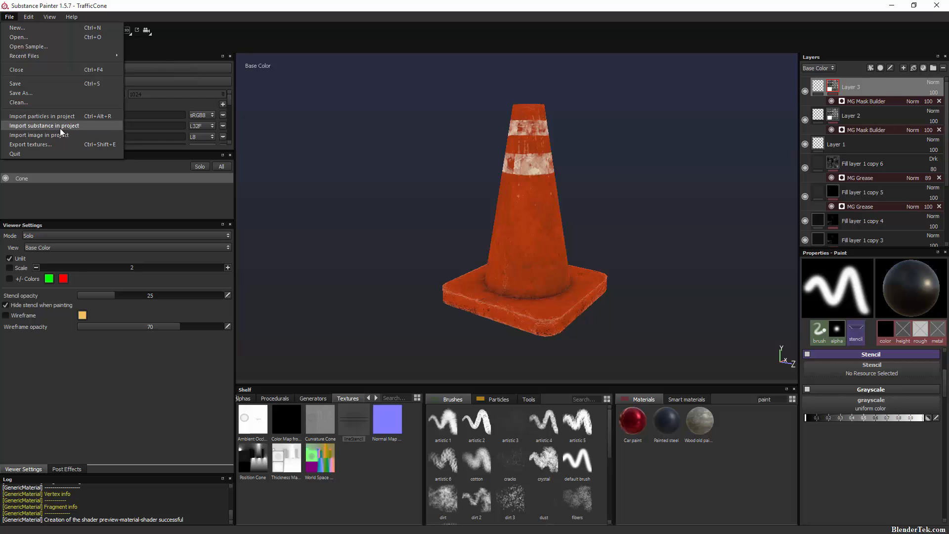
click(68, 144)
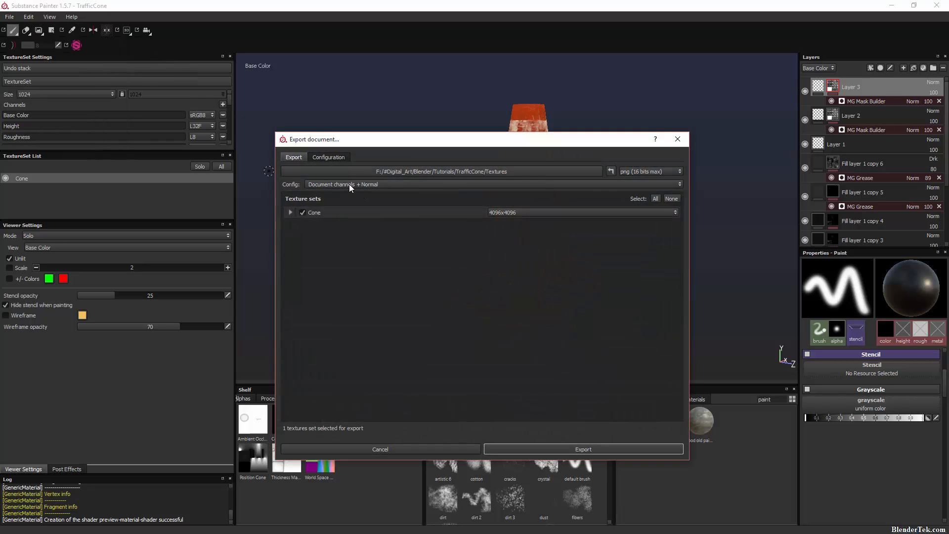
click(291, 213)
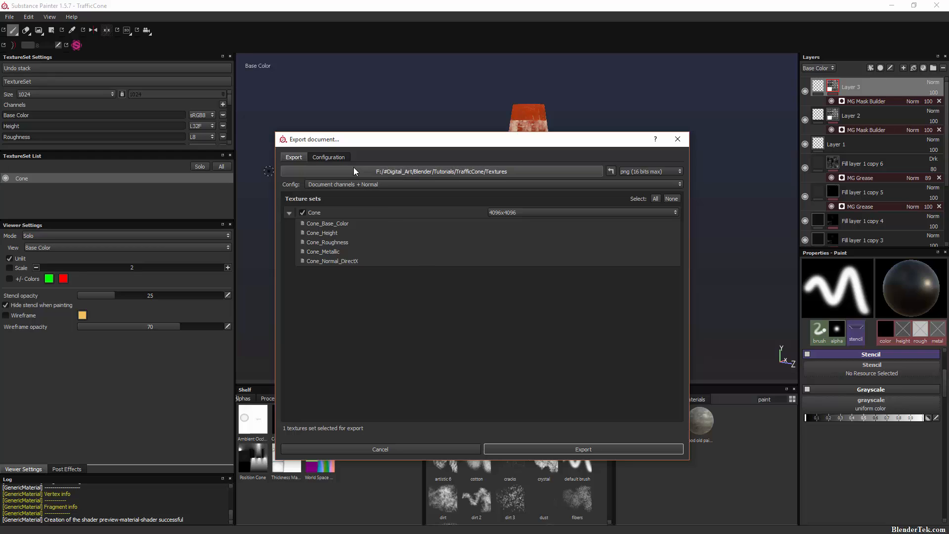
click(677, 139)
Step: Set the texture set size to 2048 and export the Cone maps as 16-bit PNG with the Document channels + Normal configuration
click(85, 94)
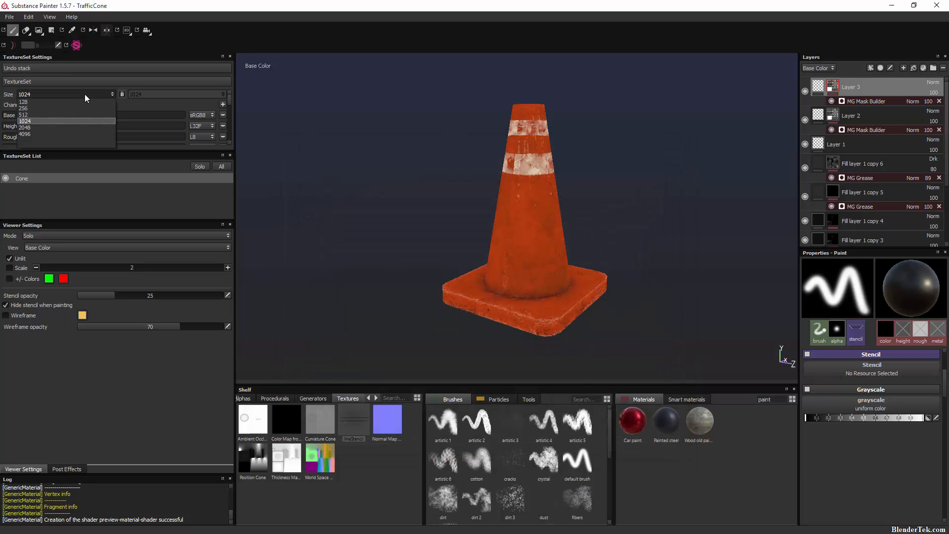
click(81, 127)
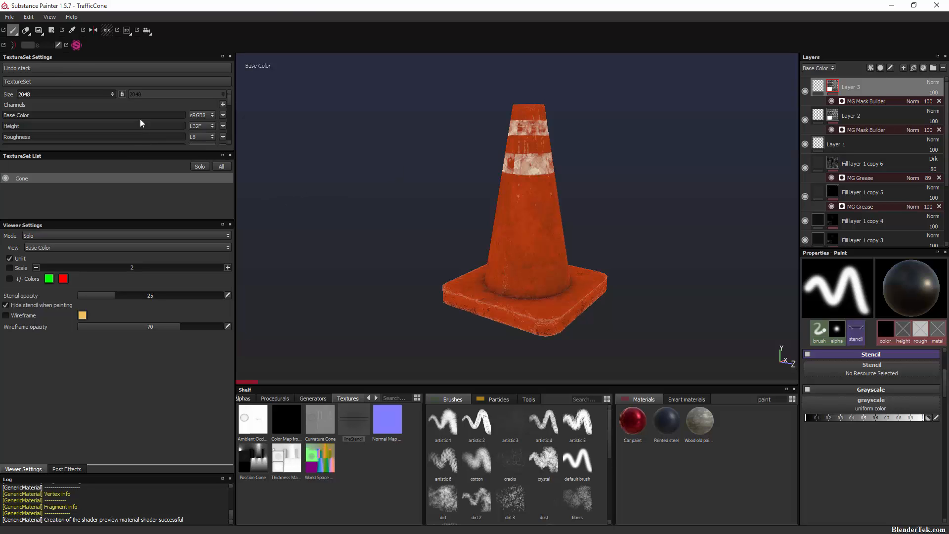
key(ctrl+shift+e)
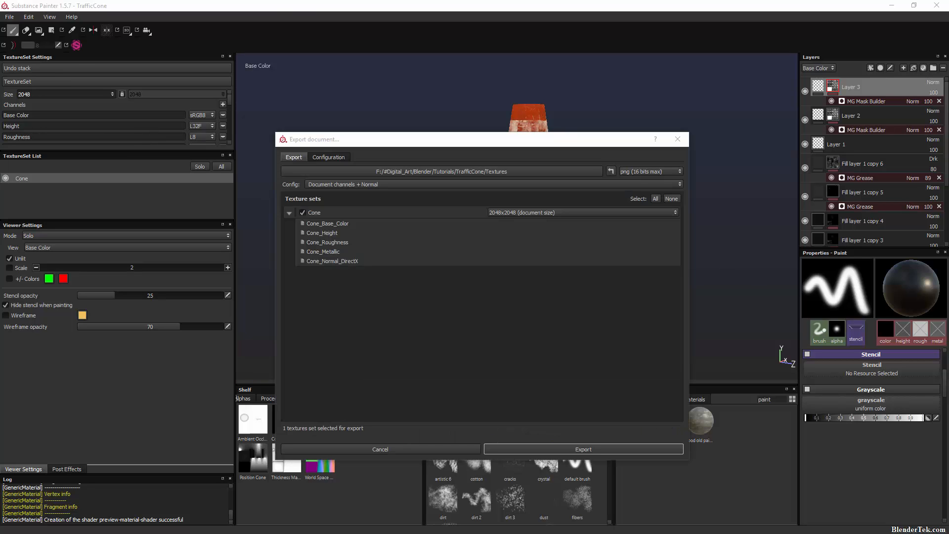
click(528, 448)
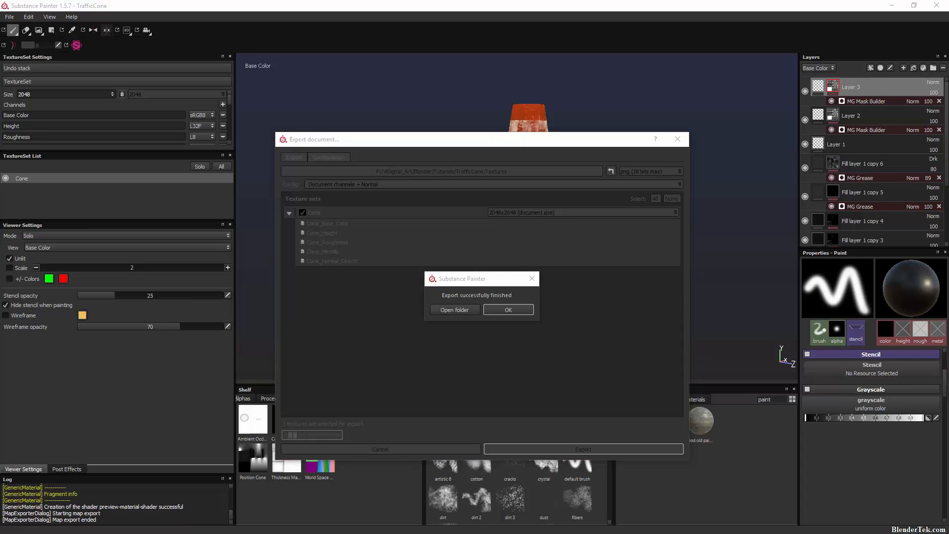
click(509, 310)
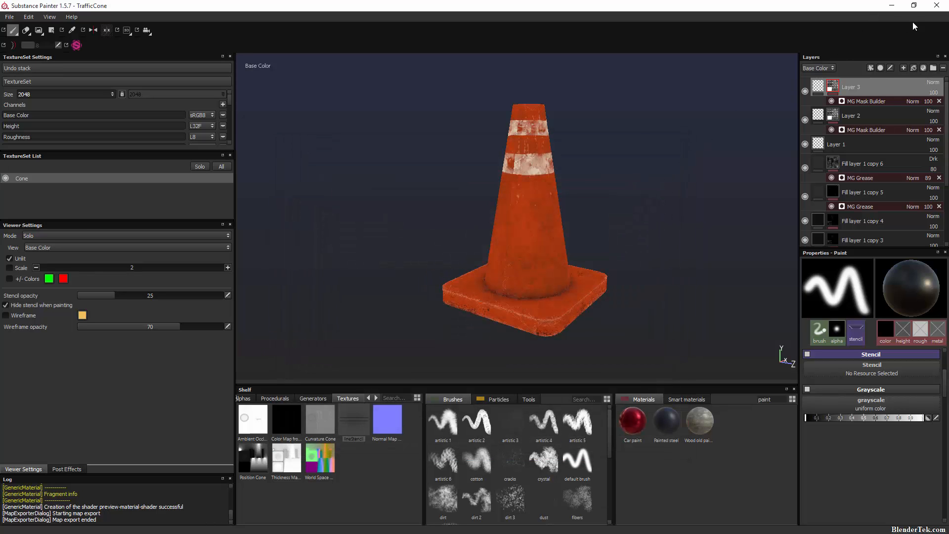
Step: Close Substance Painter discarding the unsaved changes, switch to Blender and show the 3D View in the upper editor
click(936, 5)
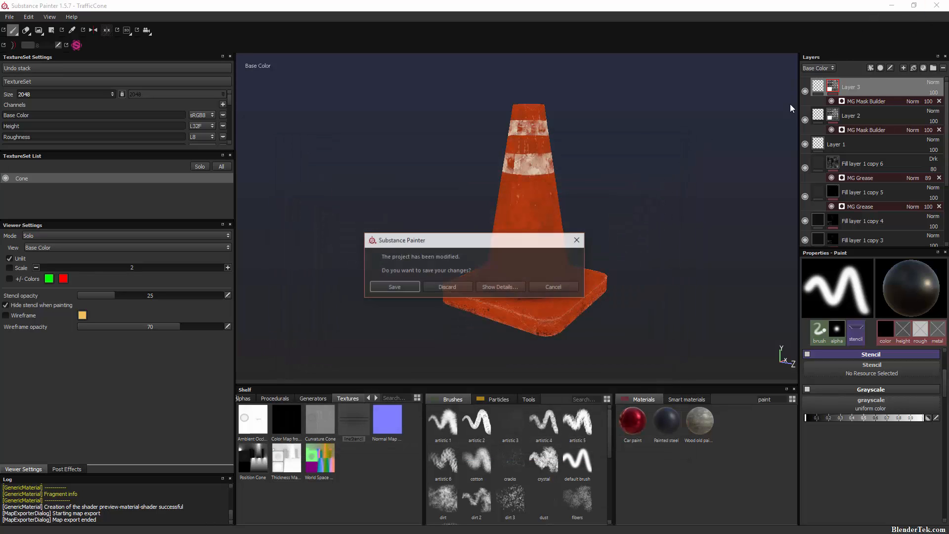
click(469, 287)
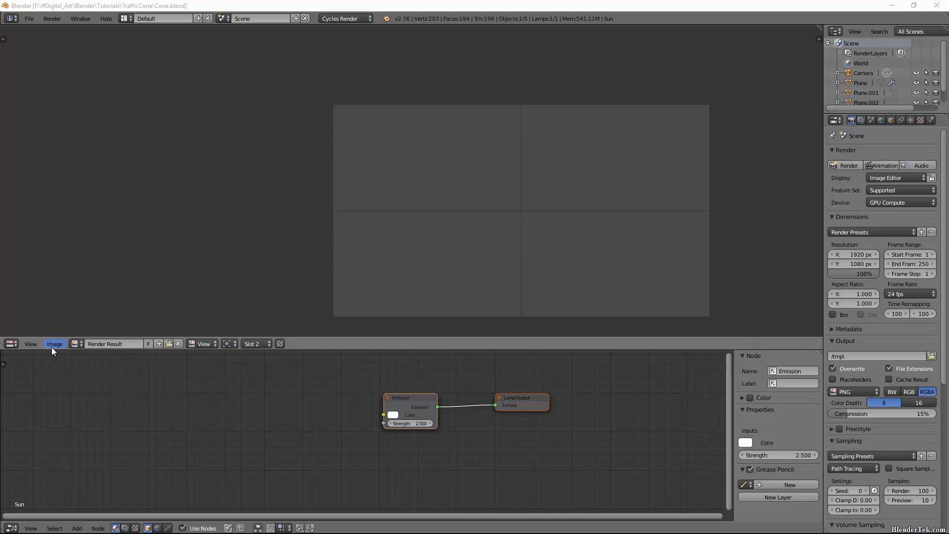
click(8, 346)
click(32, 331)
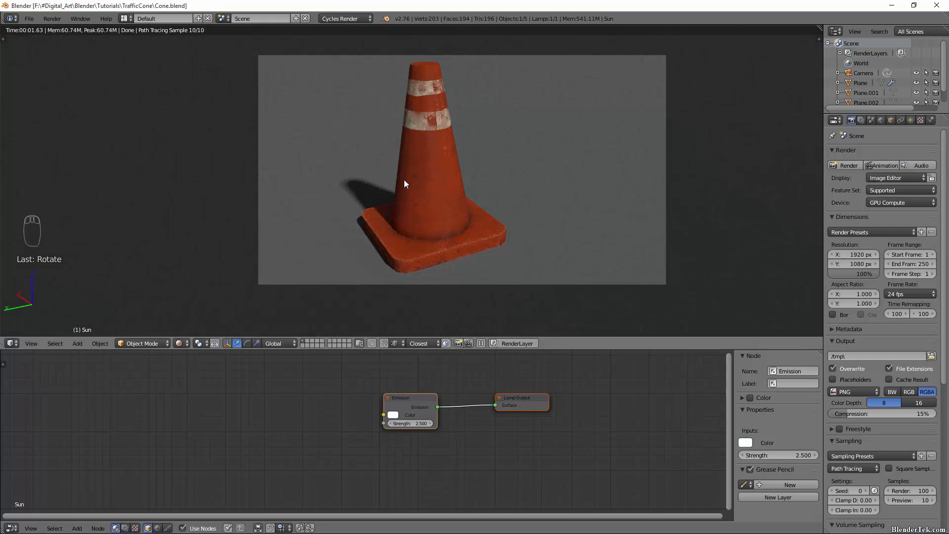
Step: Show Cone_Base_Color.png in the UV/Image Editor and reload it from disk
click(12, 343)
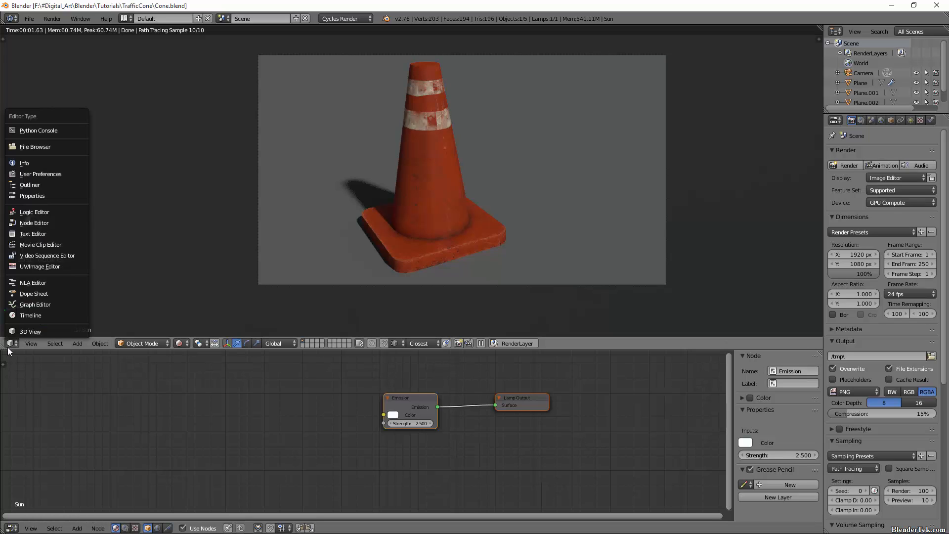
click(40, 263)
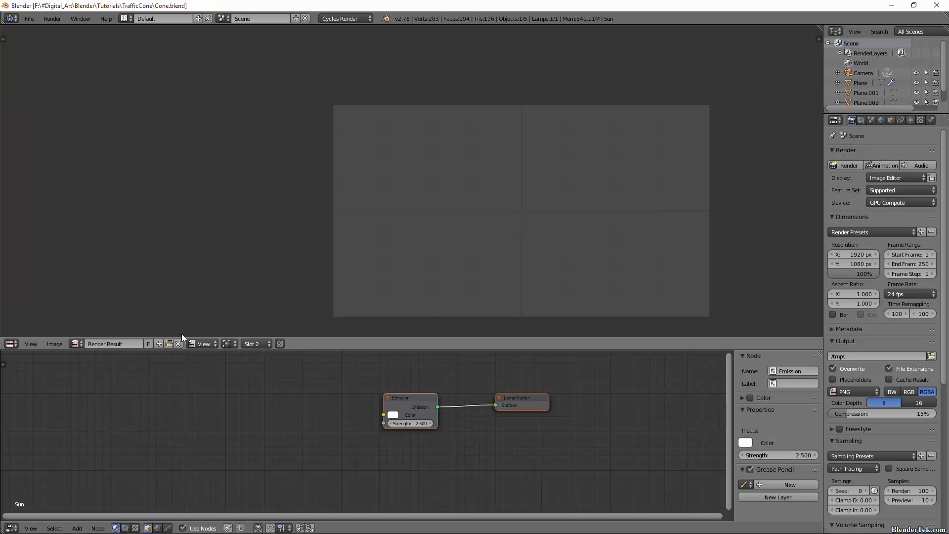
click(75, 344)
click(83, 357)
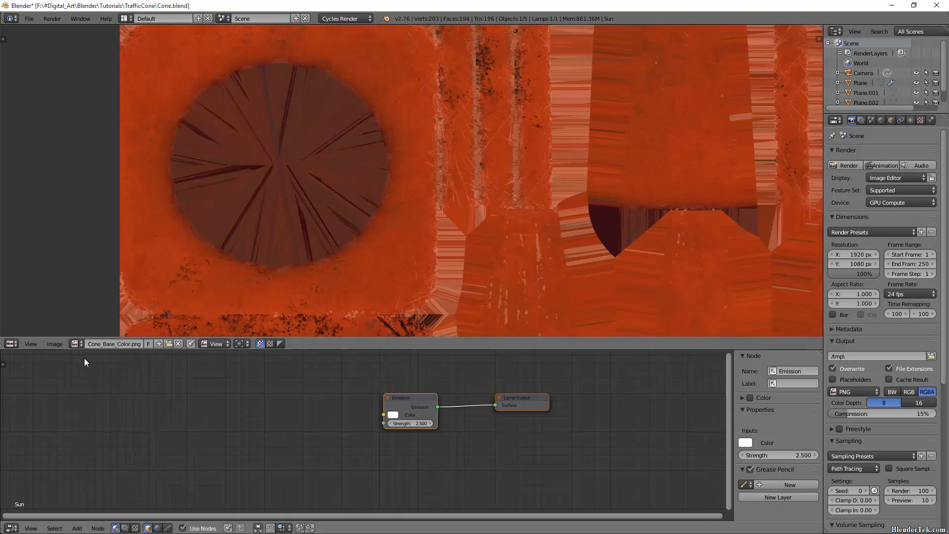
click(50, 344)
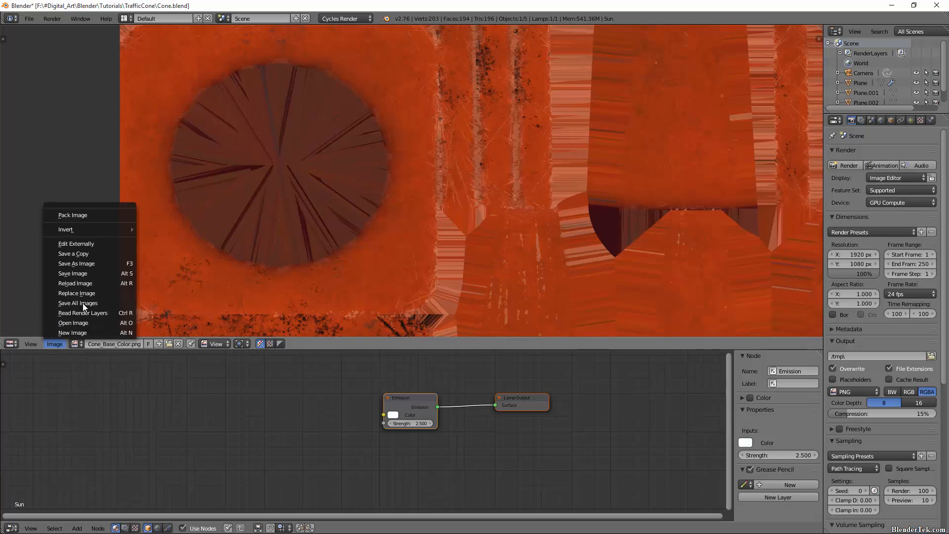
click(85, 220)
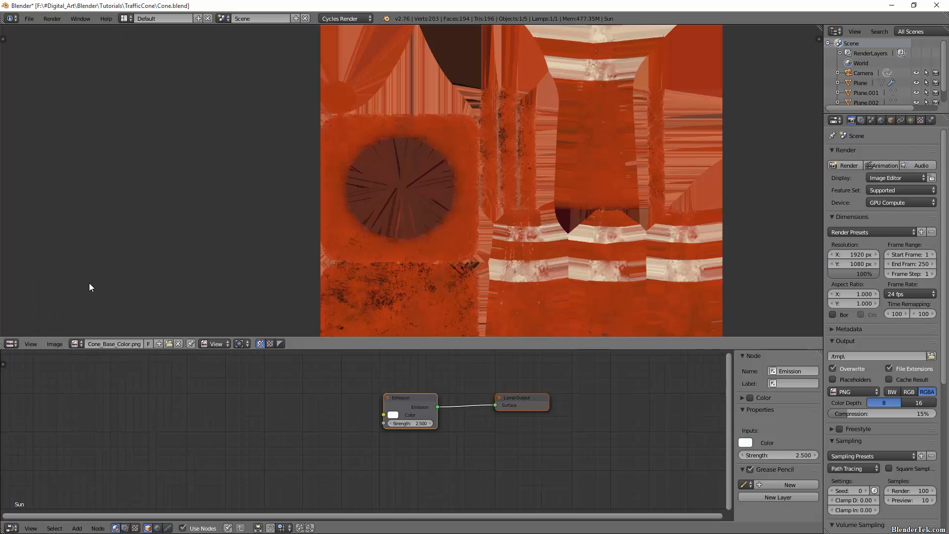
Step: Reload Cone_Normal_DirectX.png and Cone_Roughness.png from disk, and return the upper editor to the 3D View
click(76, 344)
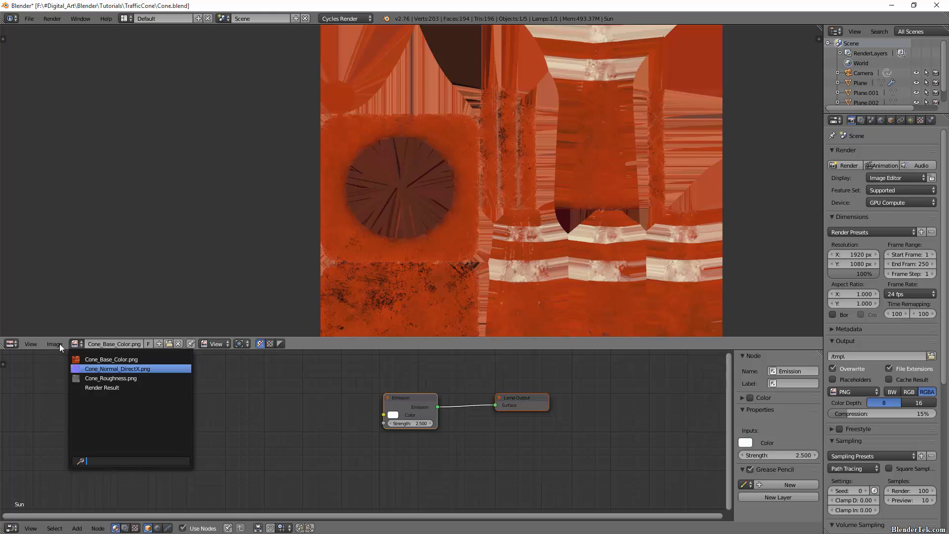
key(Return)
click(53, 344)
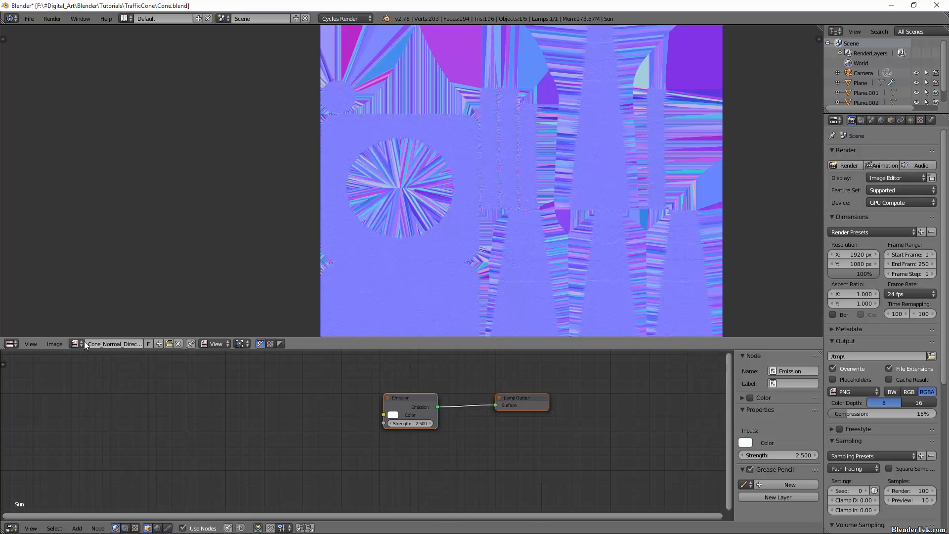
click(74, 344)
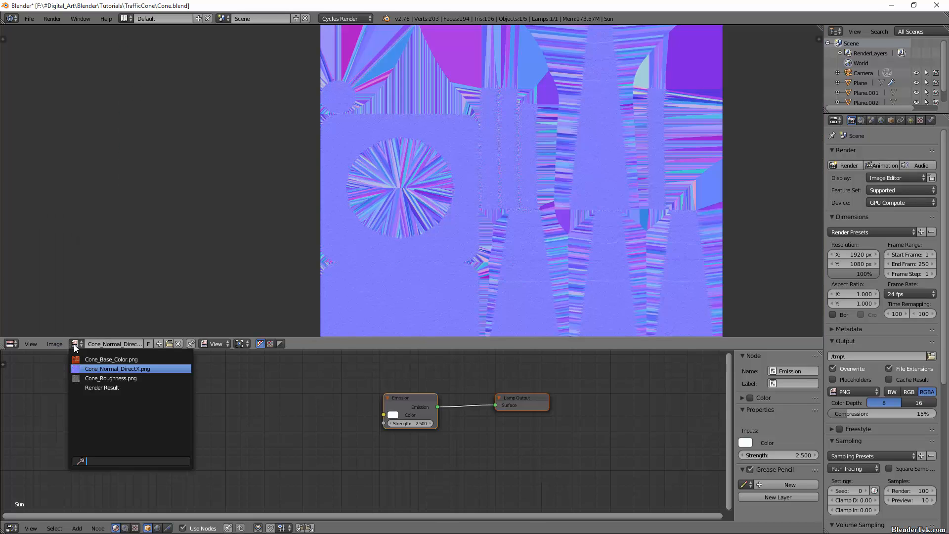
click(85, 378)
click(54, 344)
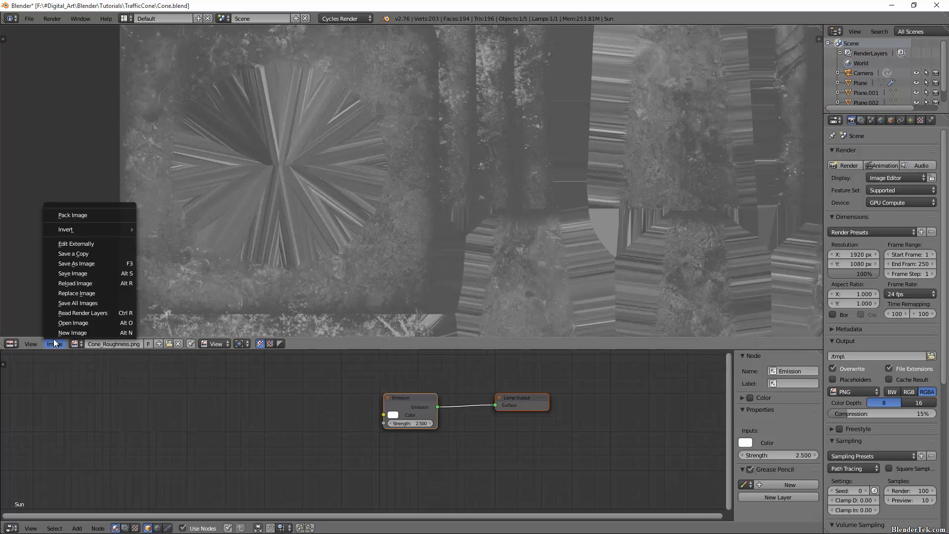
click(94, 285)
click(11, 344)
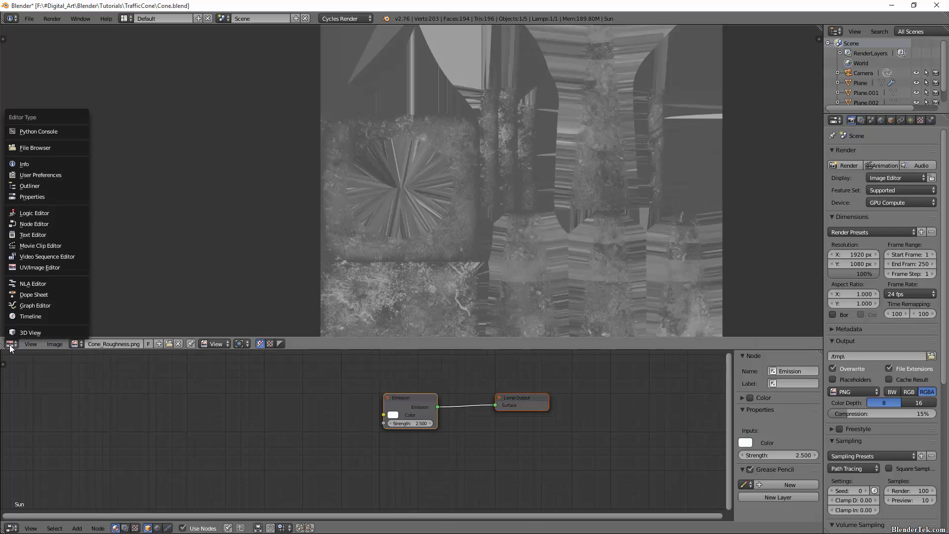
click(37, 332)
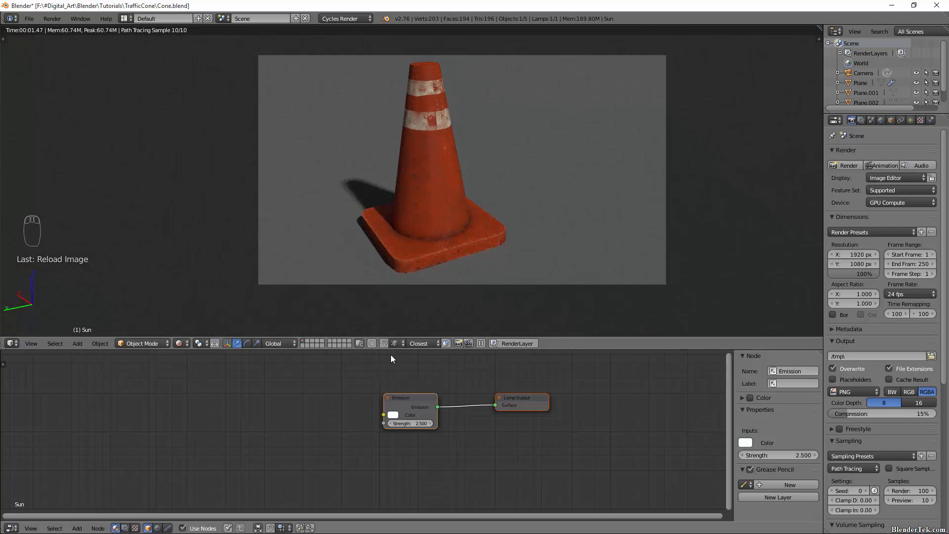
Step: Select the cone object Plane and enlarge the node editor showing its Cone material
click(860, 83)
click(864, 93)
scroll(867, 99, down, 1)
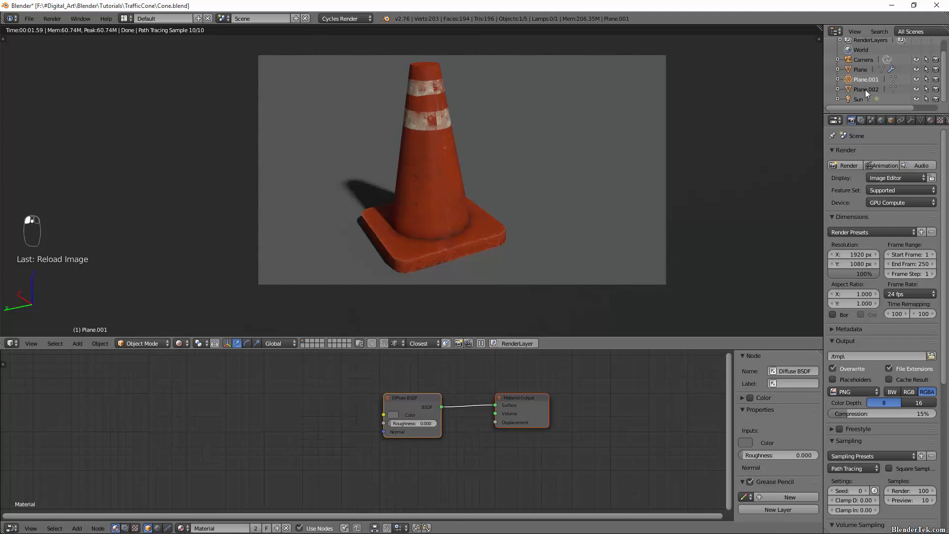
click(862, 72)
scroll(501, 438, down, 2)
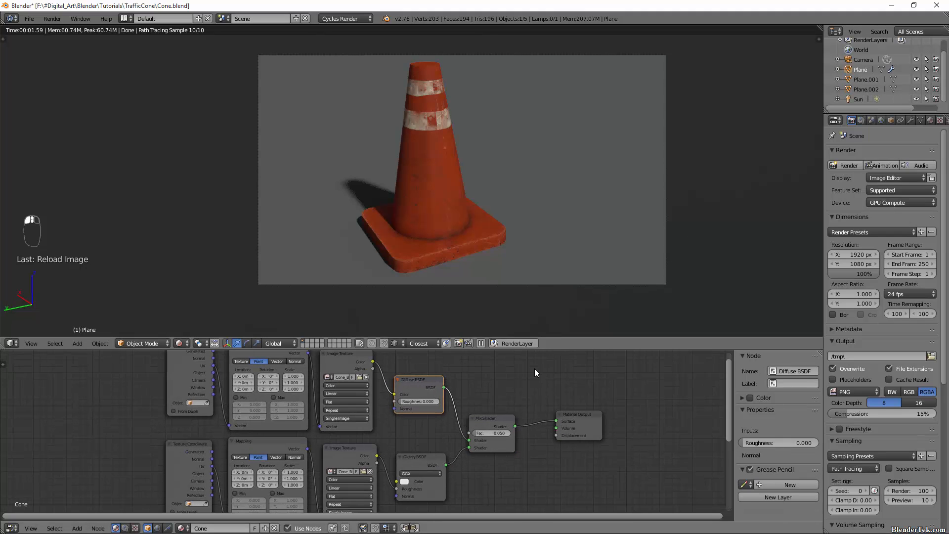
drag(565, 348, 573, 253)
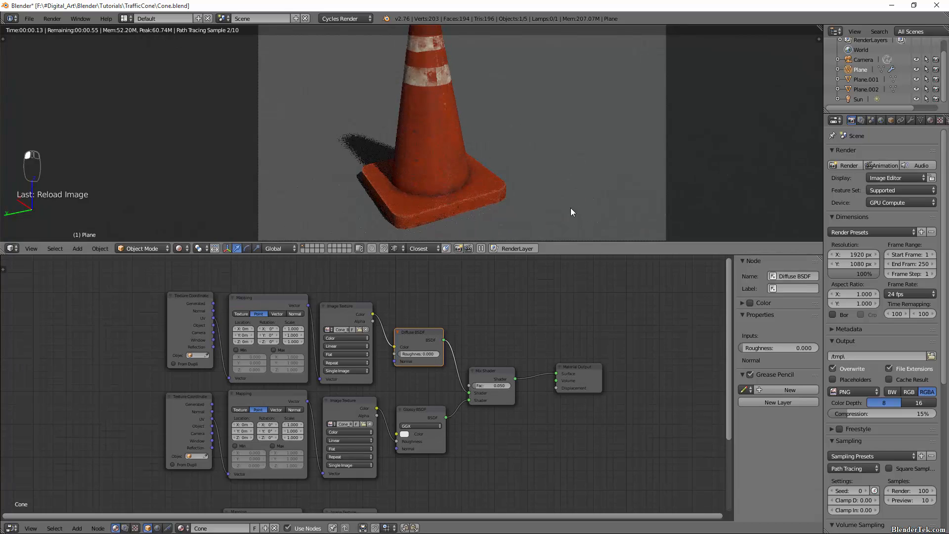
Step: Connect the Normal Map node's Normal output to the Normal inputs of the Glossy BSDF and Diffuse BSDF
scroll(405, 371, up, 1)
middle_drag(411, 393, 444, 291)
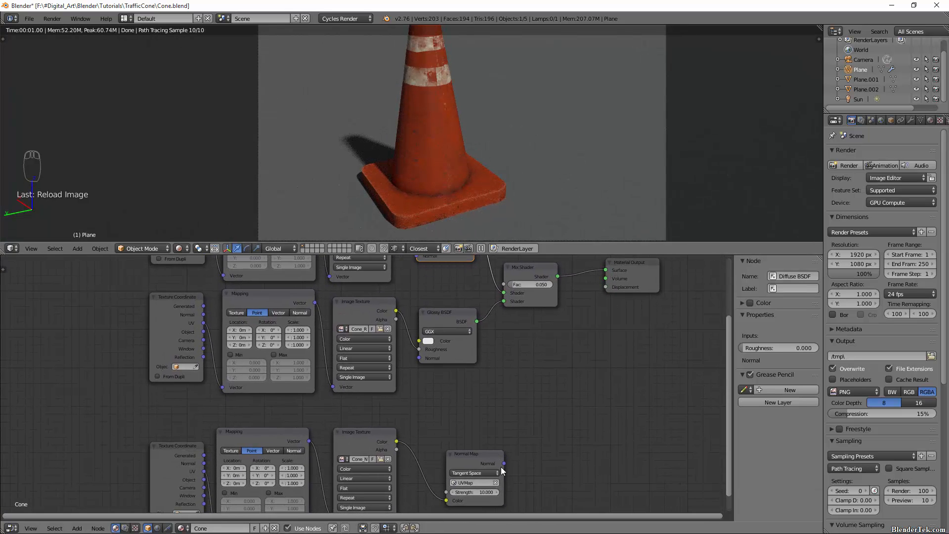
drag(503, 464, 419, 357)
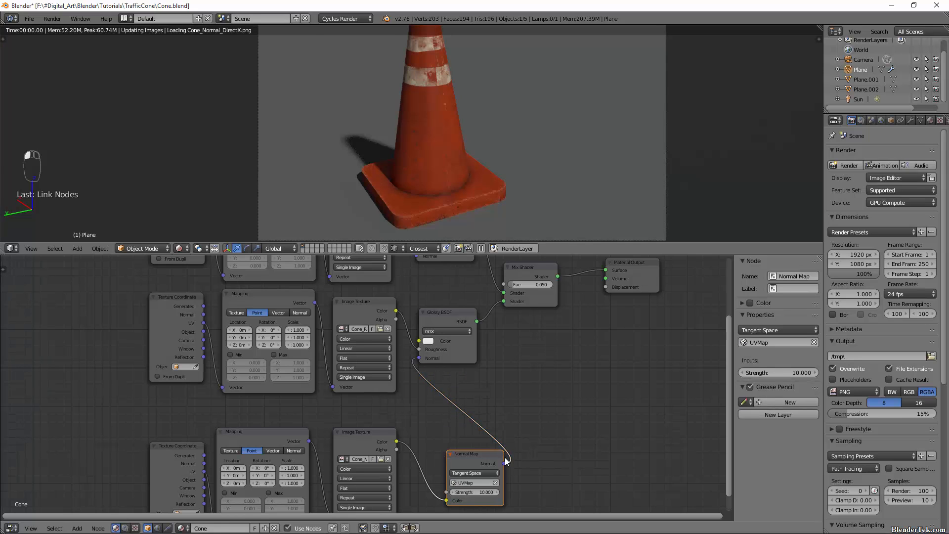
drag(504, 463, 416, 256)
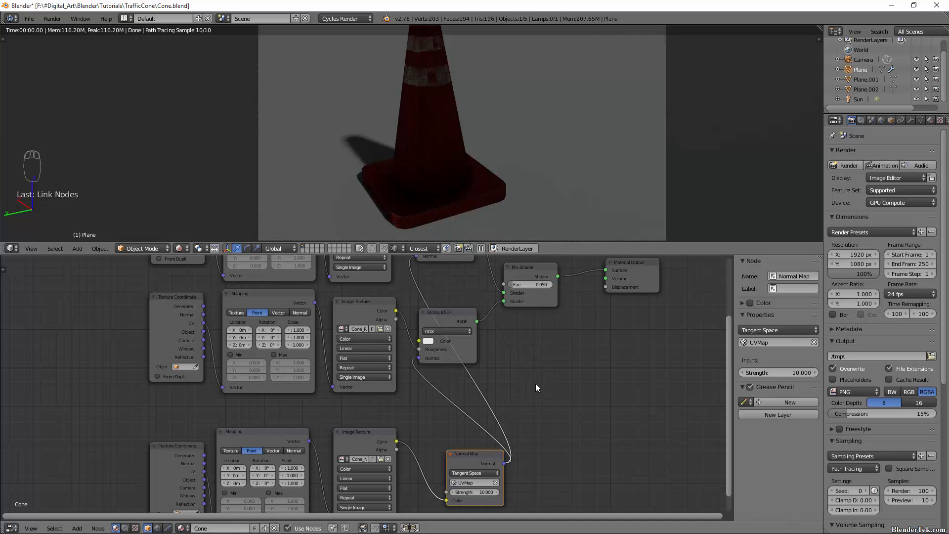
Step: Try World Space and Object Space as the Normal Map node's space
middle_drag(536, 384, 503, 379)
click(447, 471)
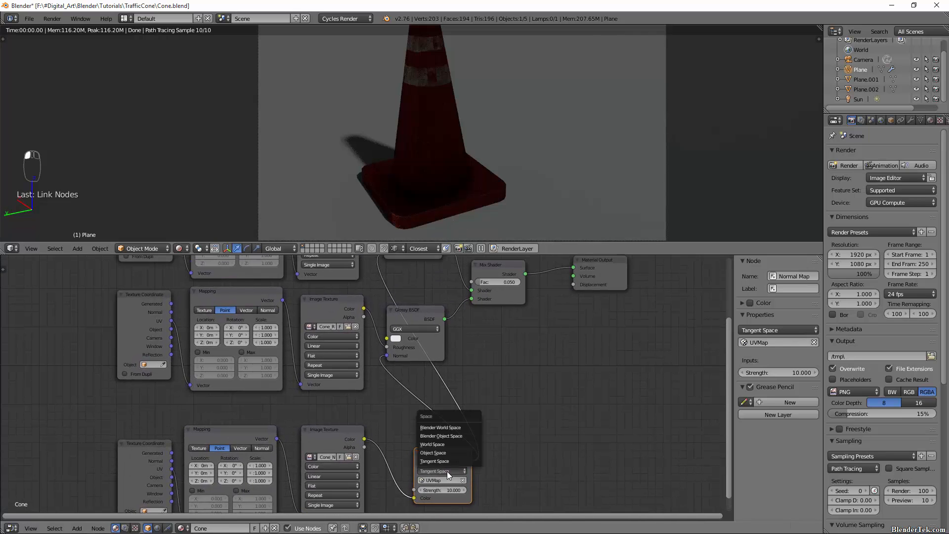
click(457, 444)
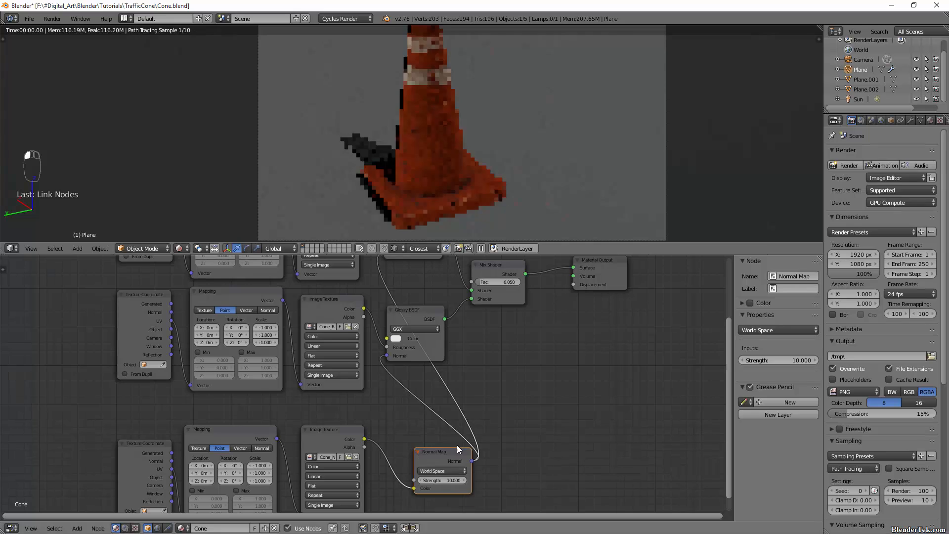
click(446, 470)
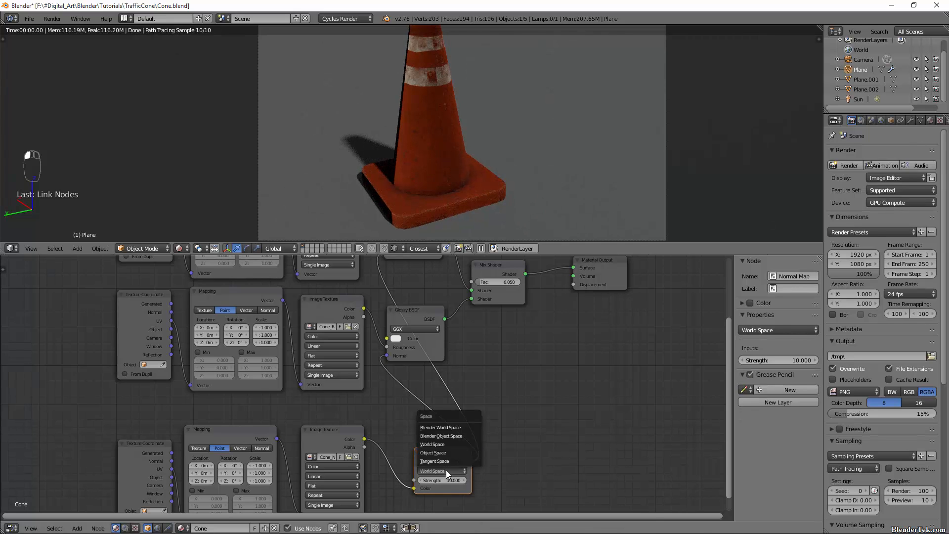
click(451, 452)
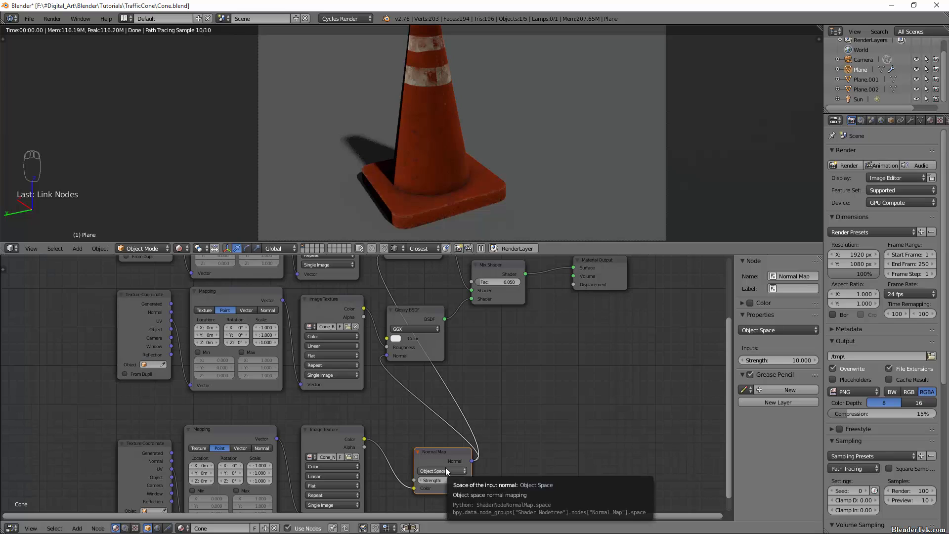
click(446, 469)
Step: Set the Normal Map node's strength to 1 and its space to Tangent Space
click(450, 481)
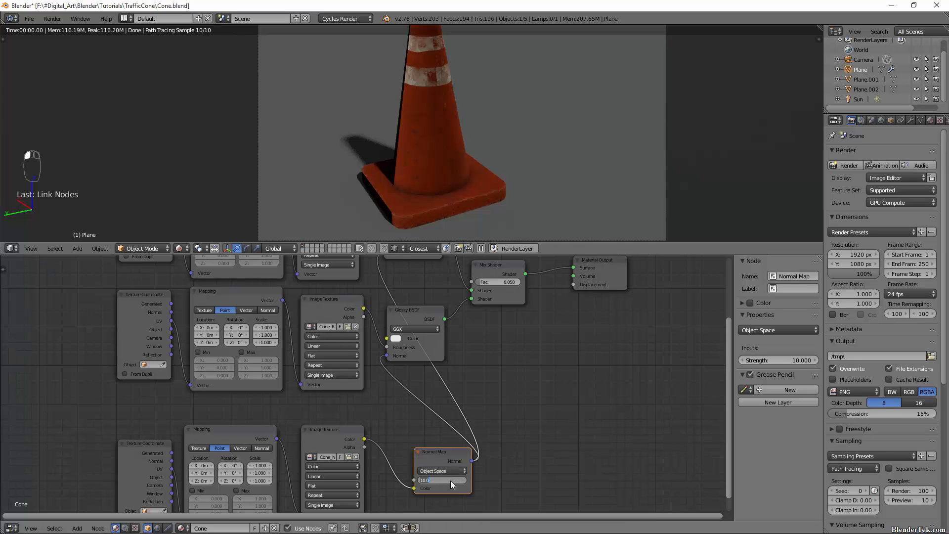
text(1)
key(Return)
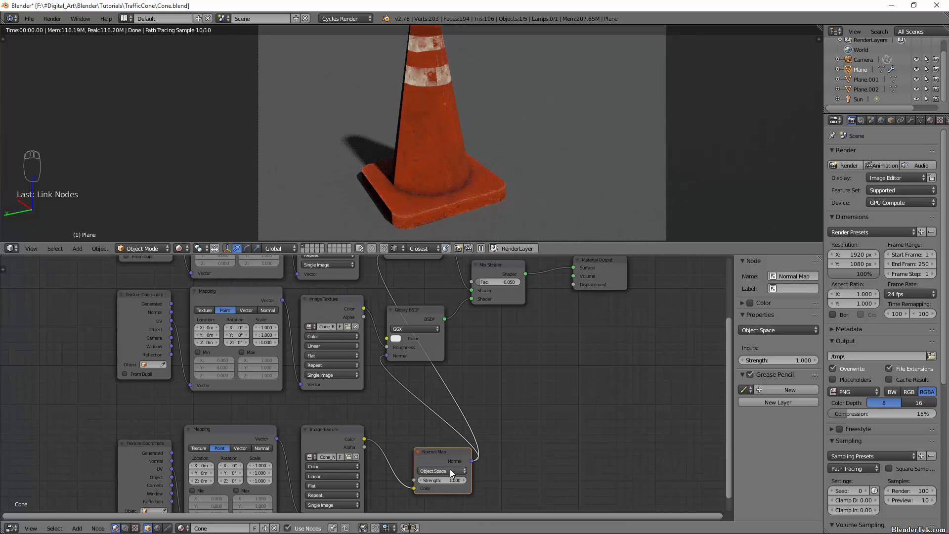
click(449, 470)
click(449, 462)
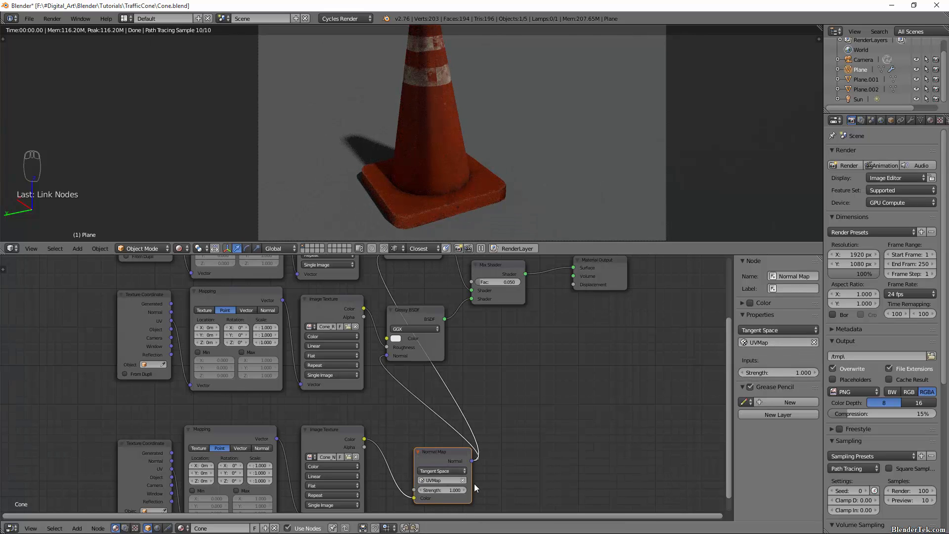
click(445, 471)
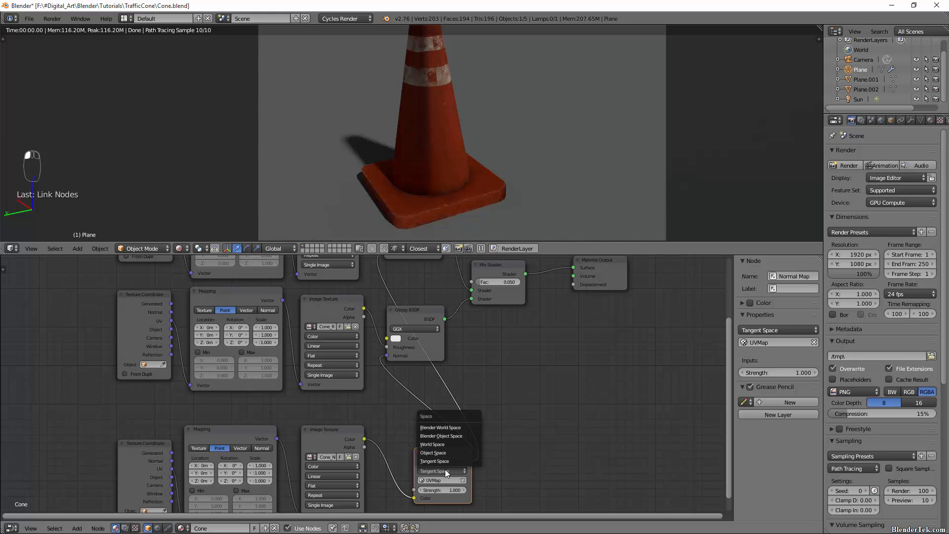
click(445, 469)
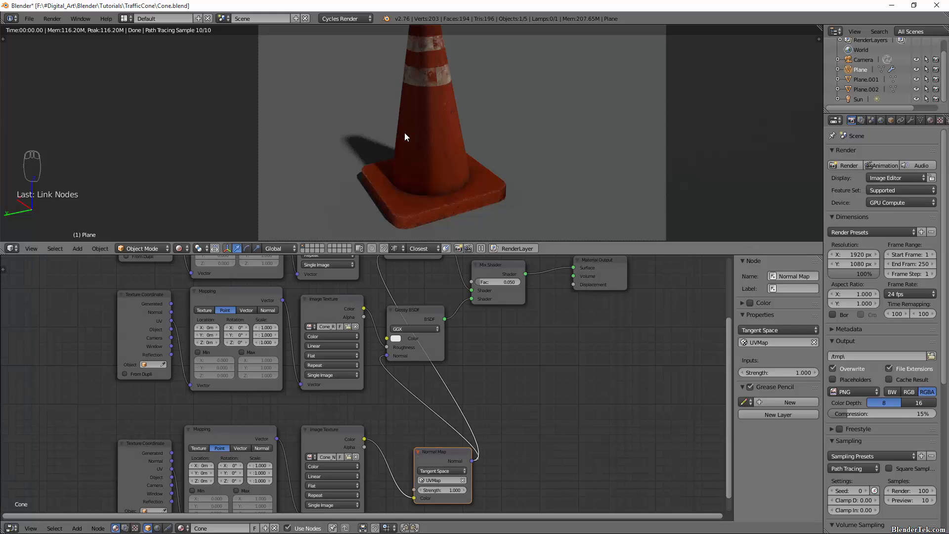
Step: Cut both Normal Map links to compare the cone's surface, and reconnect them to the Glossy and Diffuse BSDF Normal inputs
scroll(404, 132, up, 6)
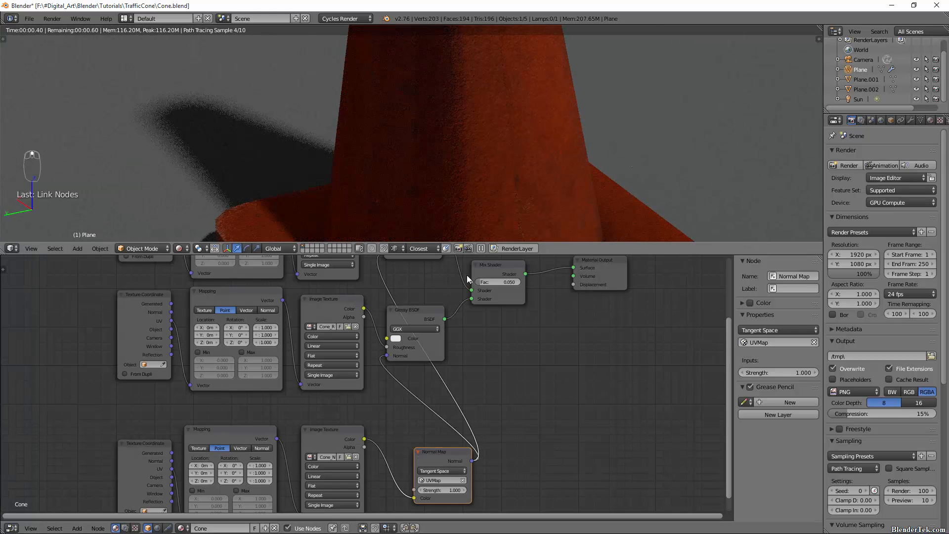
click(450, 470)
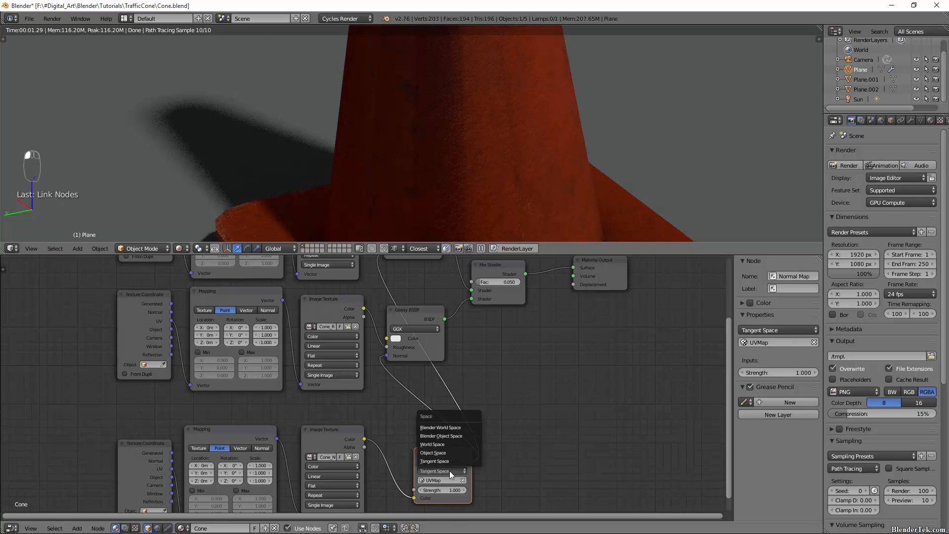
key(Escape)
ctrl+right_drag(410, 412, 503, 394)
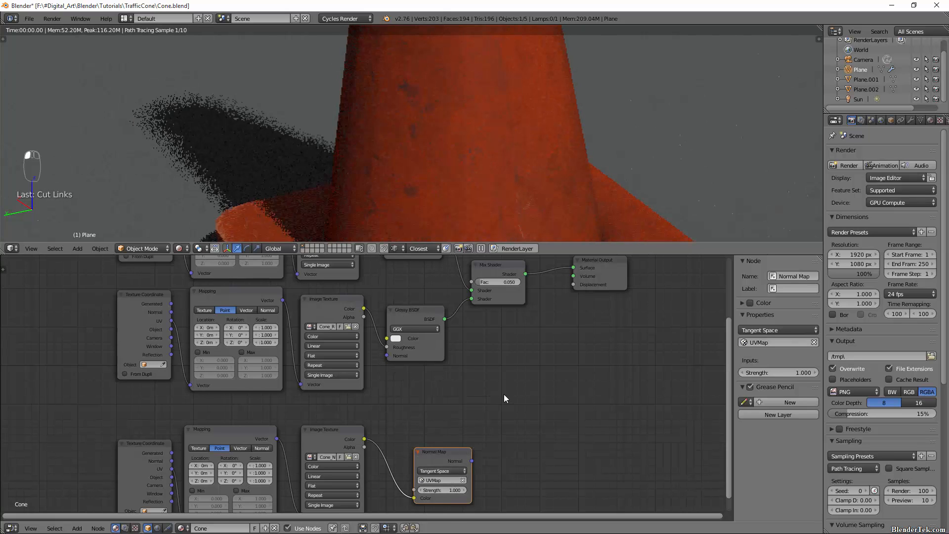
drag(472, 461, 386, 356)
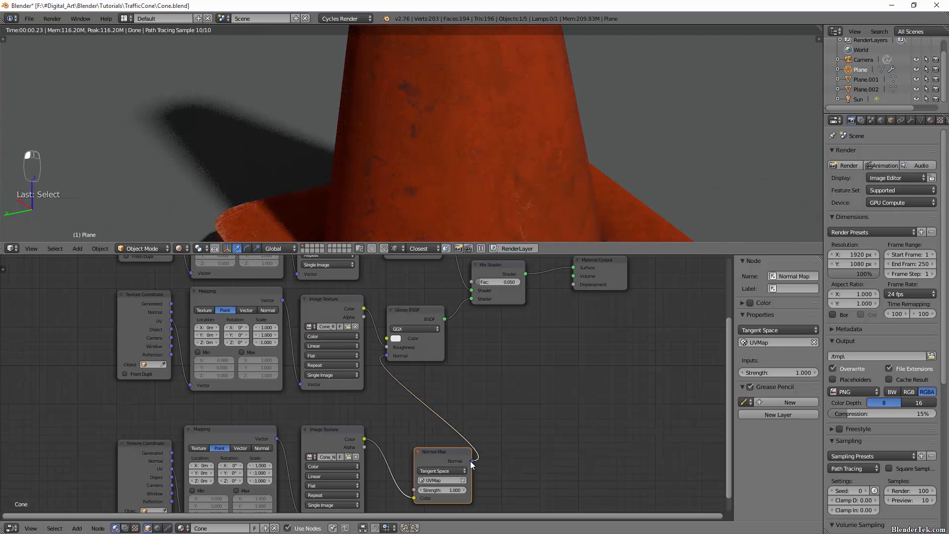
drag(470, 461, 381, 252)
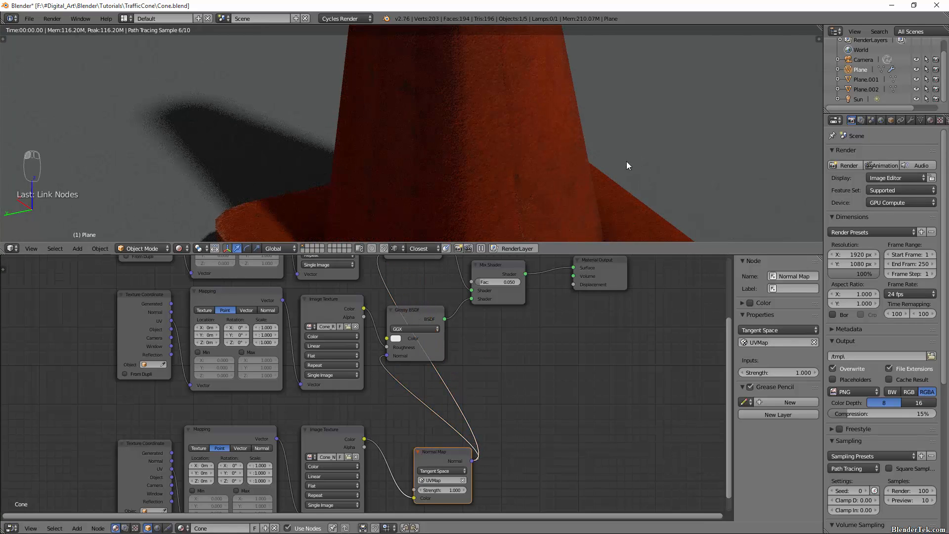
Step: Detach the Normal Map node to compare the whole cone without it, and undo the detachment
scroll(620, 165, down, 8)
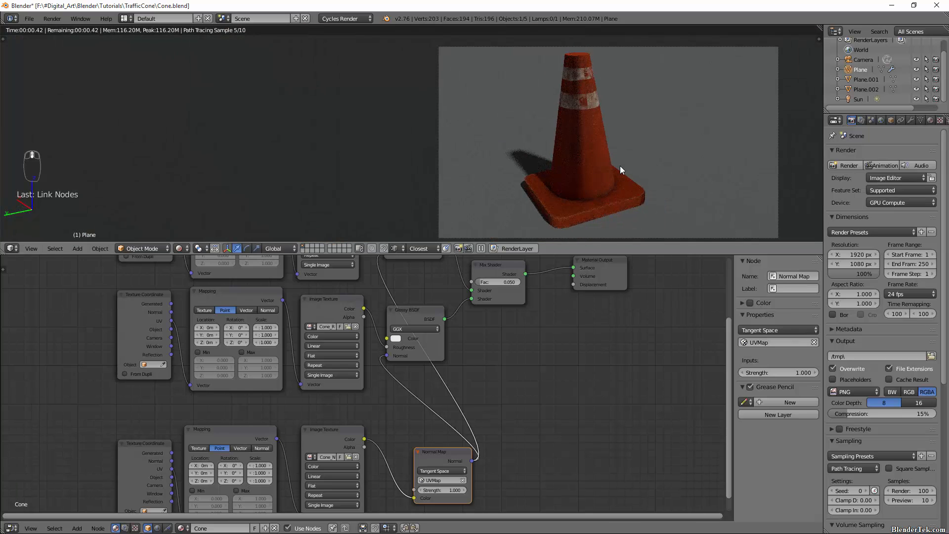
scroll(619, 165, up, 2)
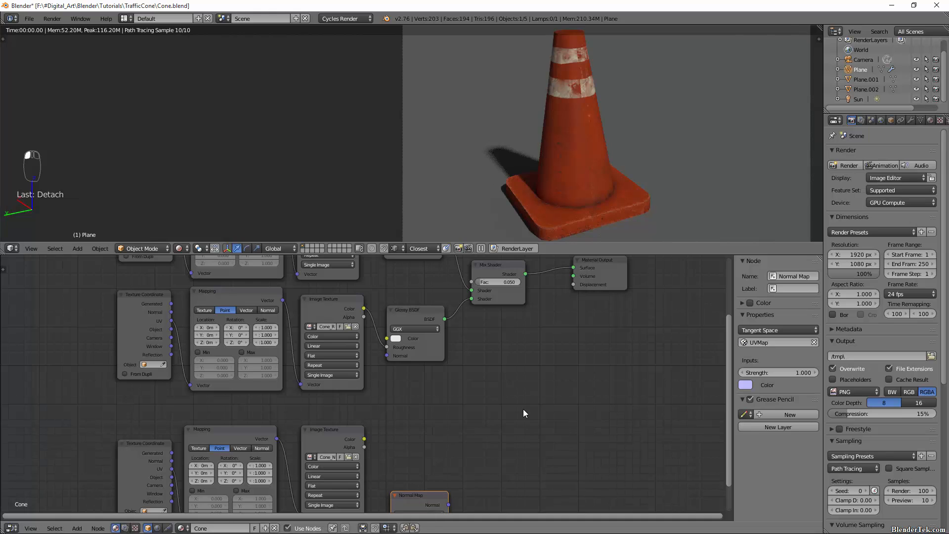
key(ctrl+z)
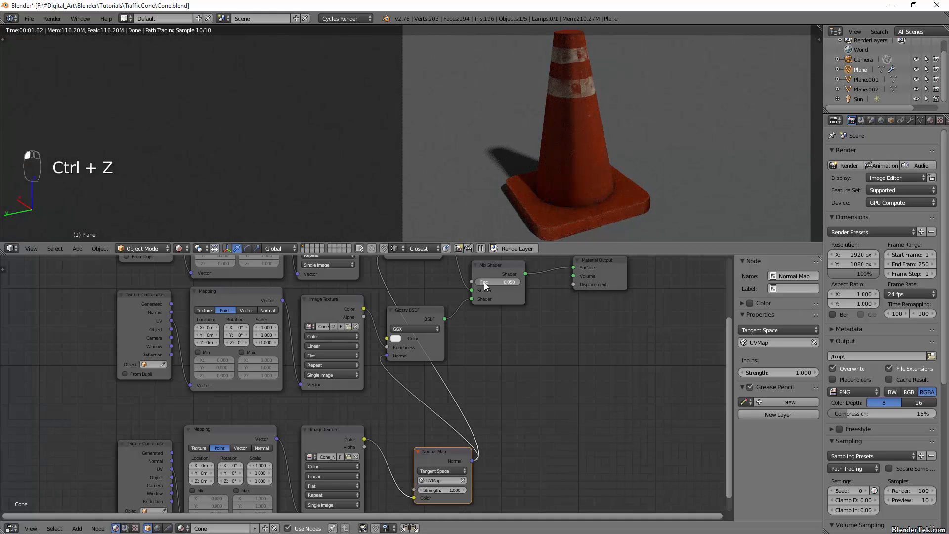
Step: Set the Mix Shader's factor to 0.08 in the Cone material
mouse_move(485, 283)
mouse_down()
mouse_move(493, 278)
mouse_move(475, 291)
mouse_move(487, 287)
mouse_up()
key(BackSpace)
key(BackSpace)
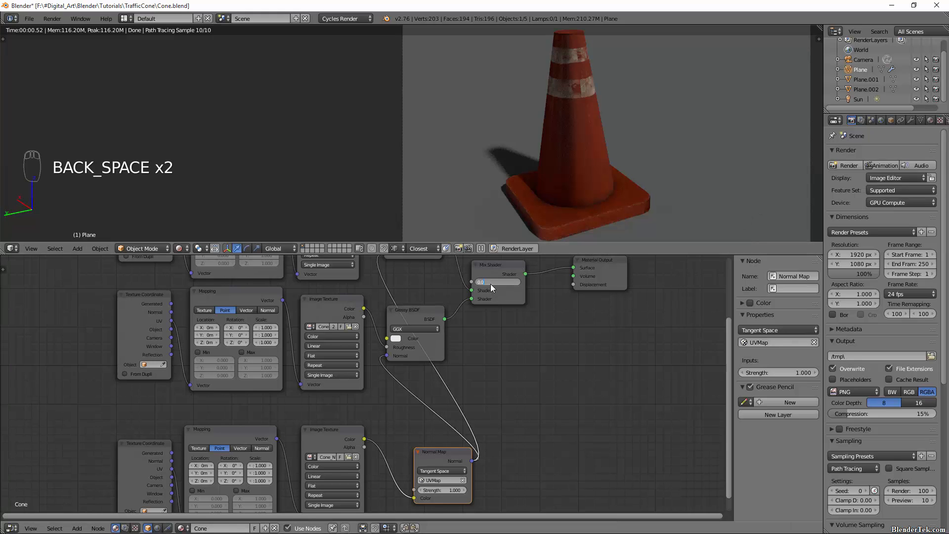
key(Return)
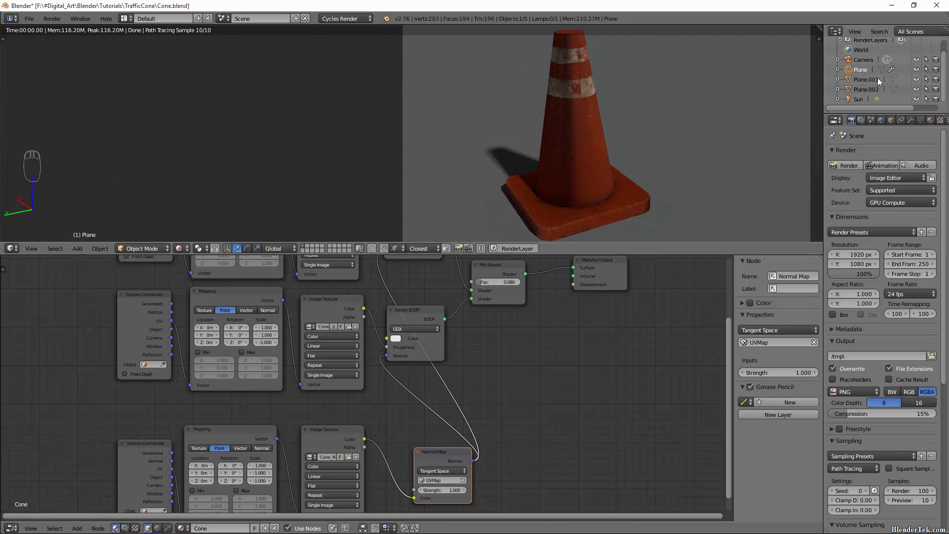
Step: Try an emission strength of 3.5 for the Sun lamp, raise it to 5, and render the scene
click(862, 98)
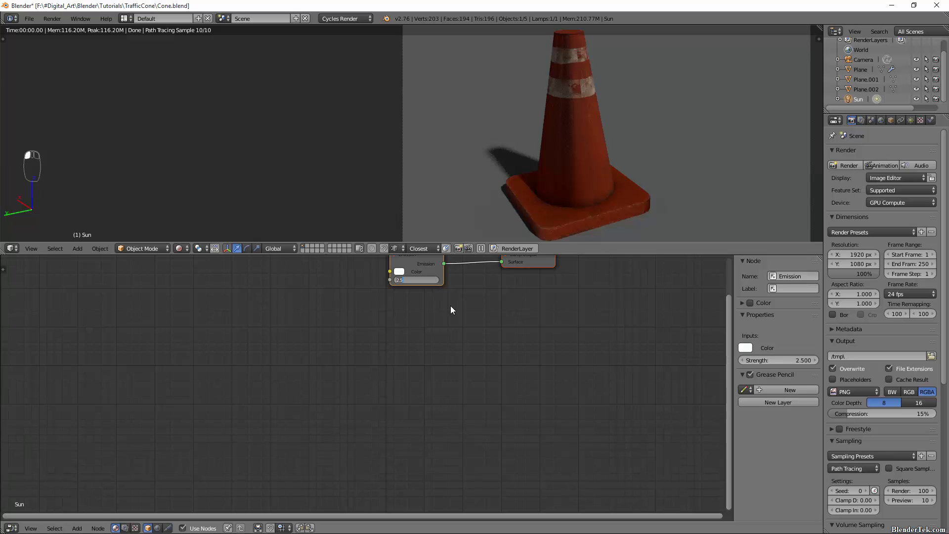
text(3.5)
key(Return)
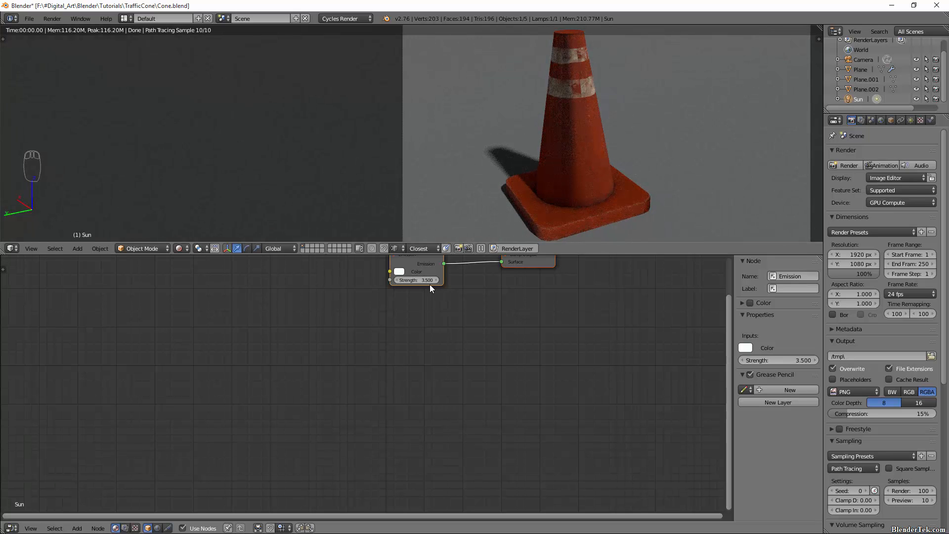
click(417, 280)
text(5)
key(Return)
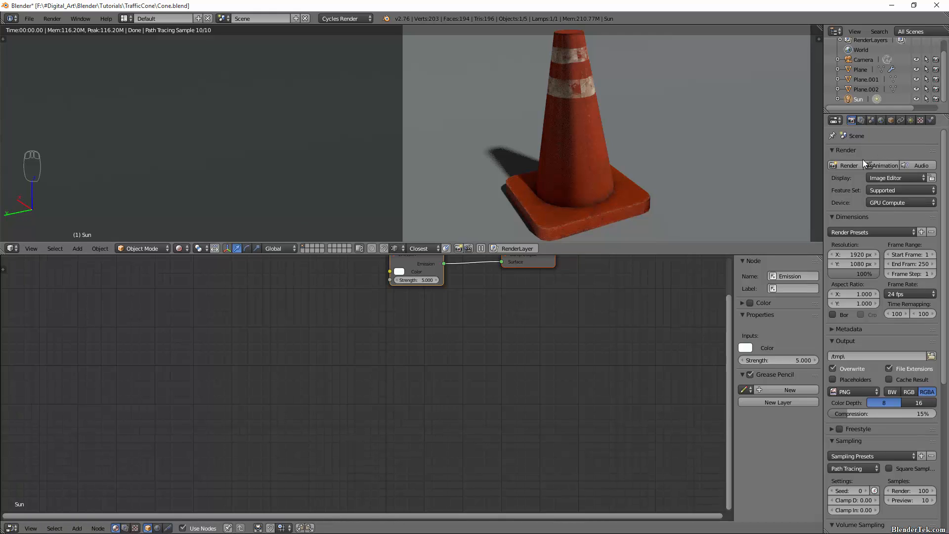
click(844, 166)
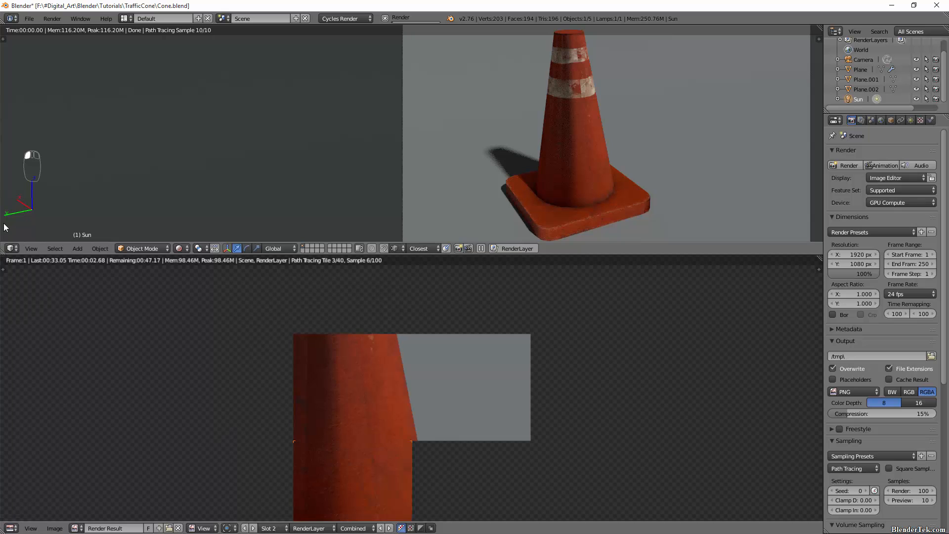
Step: Join the 3D viewport area into the render result's Image Editor so the render fills the main workspace
drag(2, 253, 6, 232)
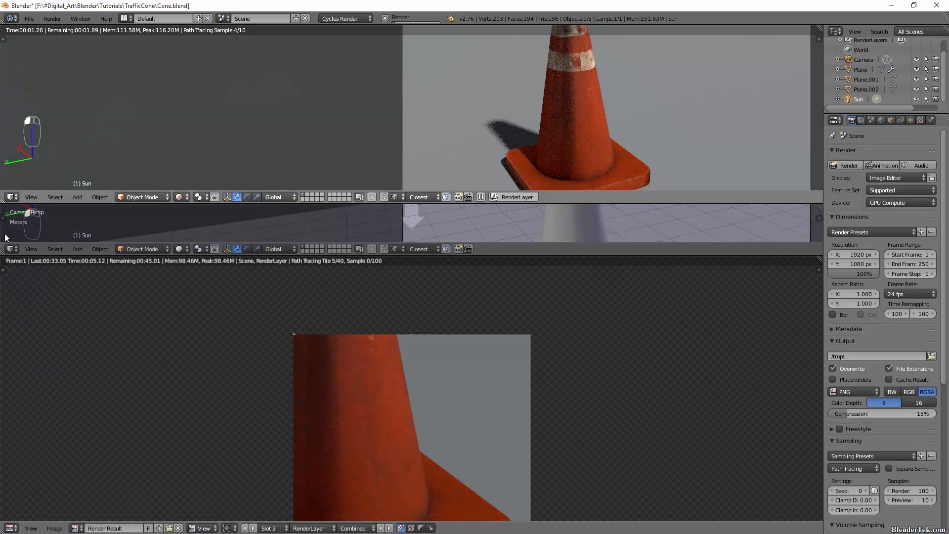
drag(304, 262, 346, 255)
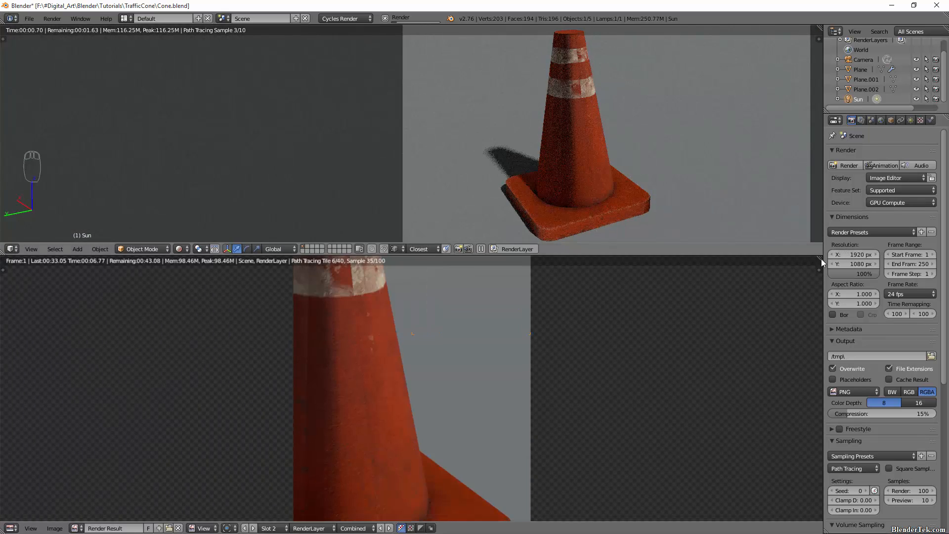
drag(823, 243, 820, 213)
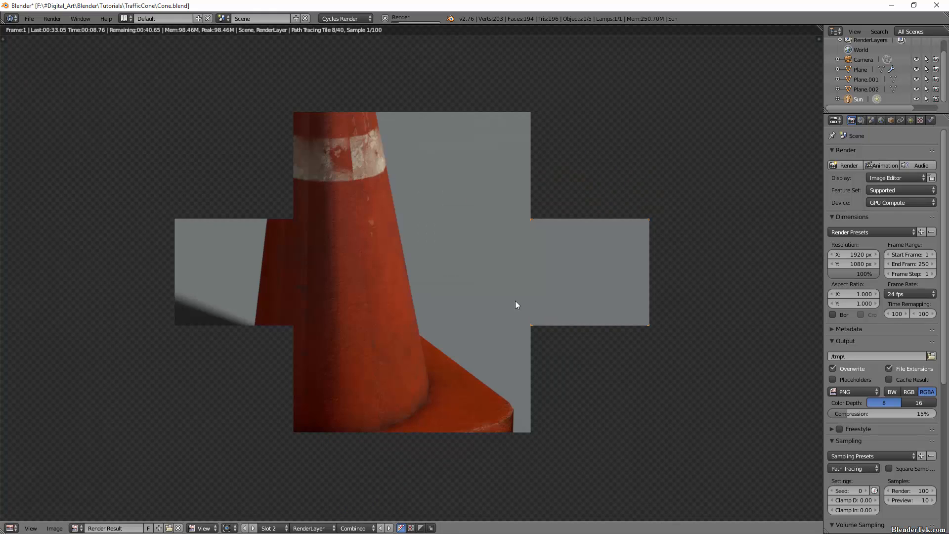
Step: Inspect the rendered cone close up and as a whole, checking its surface texture, white stripes, base and shadow
scroll(406, 280, up, 7)
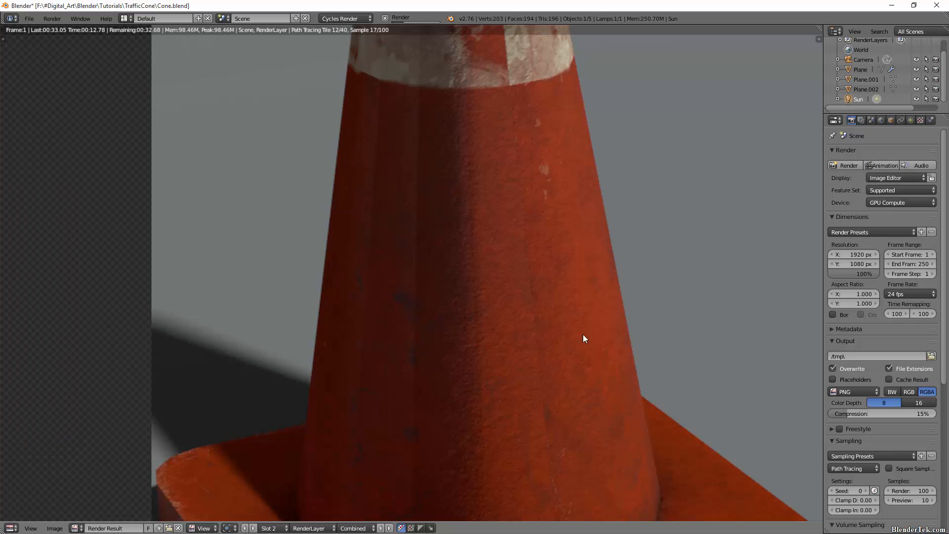
scroll(604, 324, down, 6)
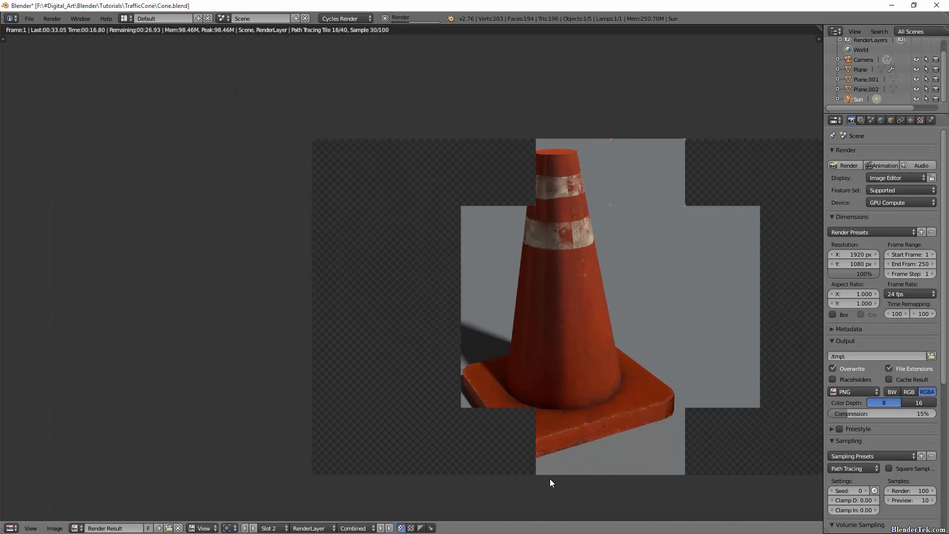
middle_drag(430, 457, 268, 411)
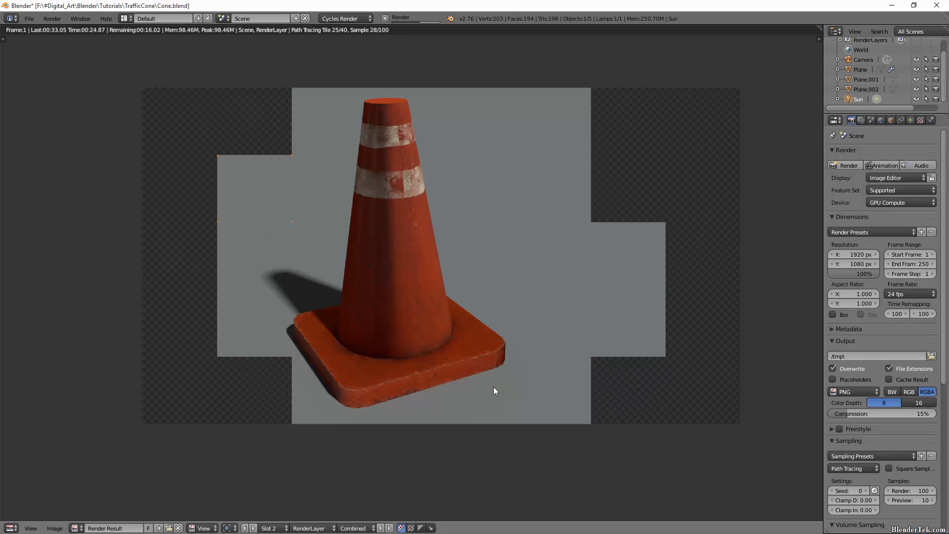
scroll(296, 356, up, 2)
scroll(289, 356, down, 1)
scroll(372, 359, down, 1)
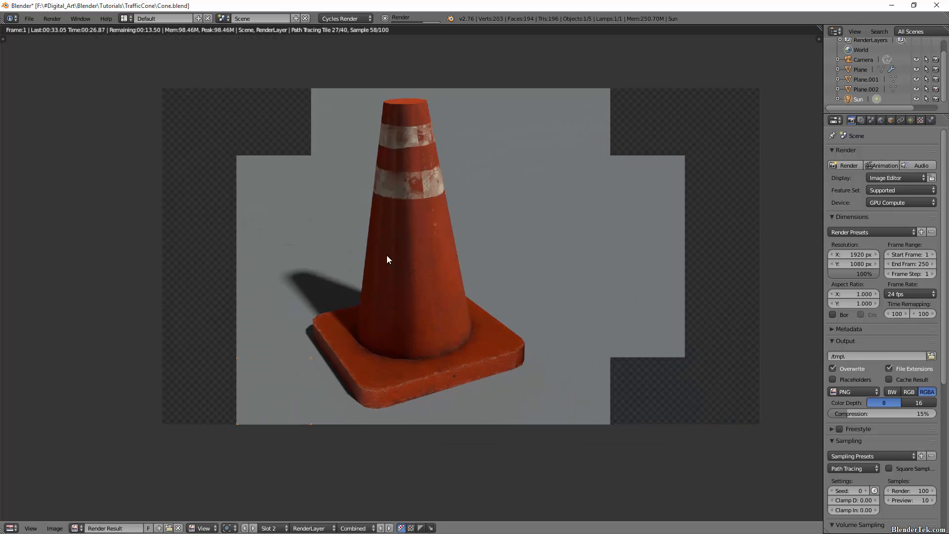
scroll(386, 272, up, 2)
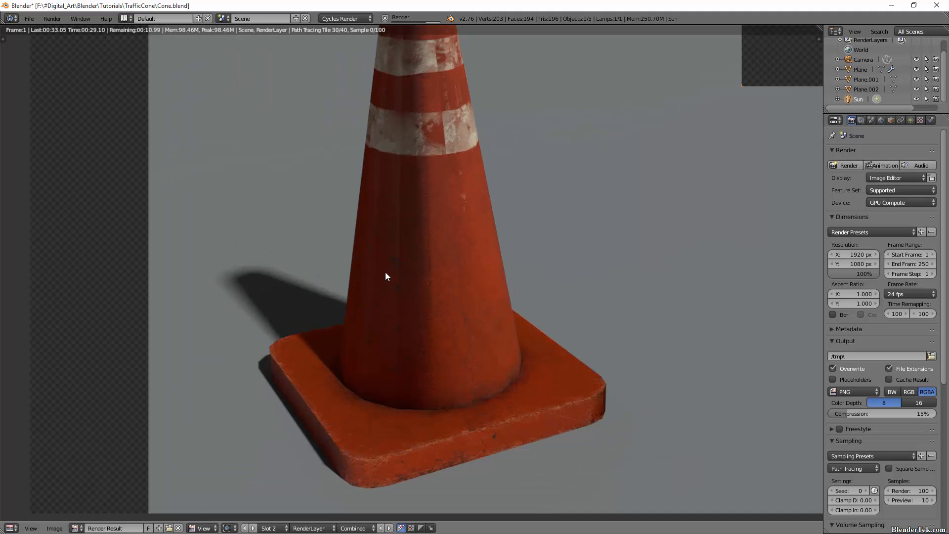
scroll(385, 273, down, 1)
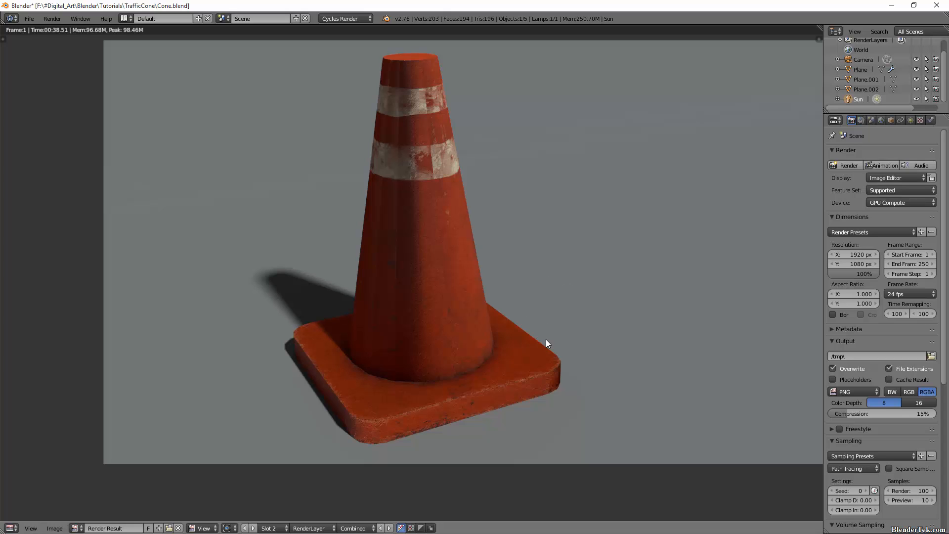
scroll(493, 195, up, 1)
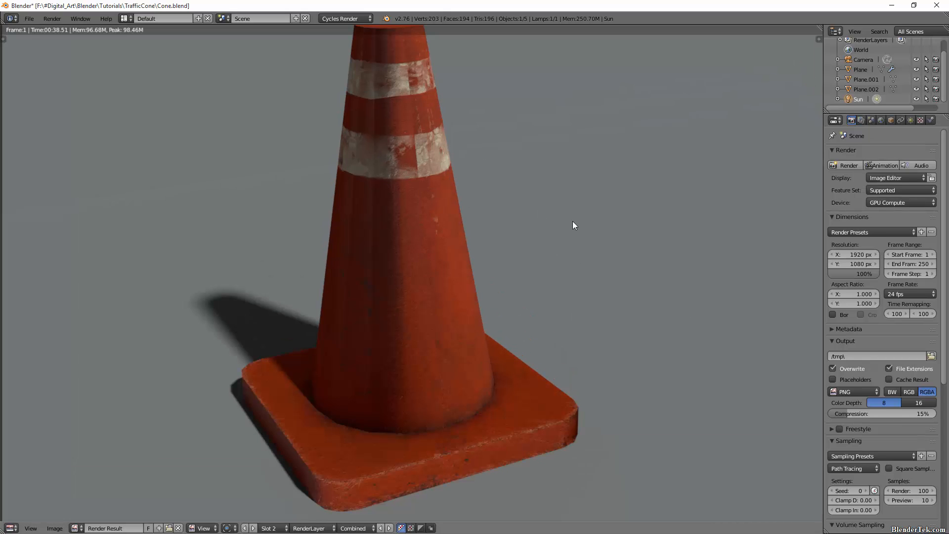
middle_drag(547, 247, 643, 257)
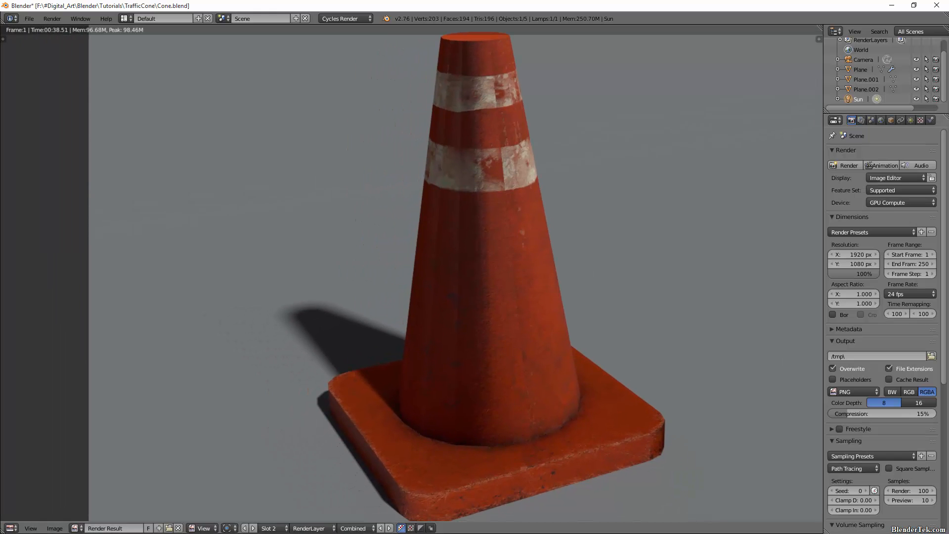